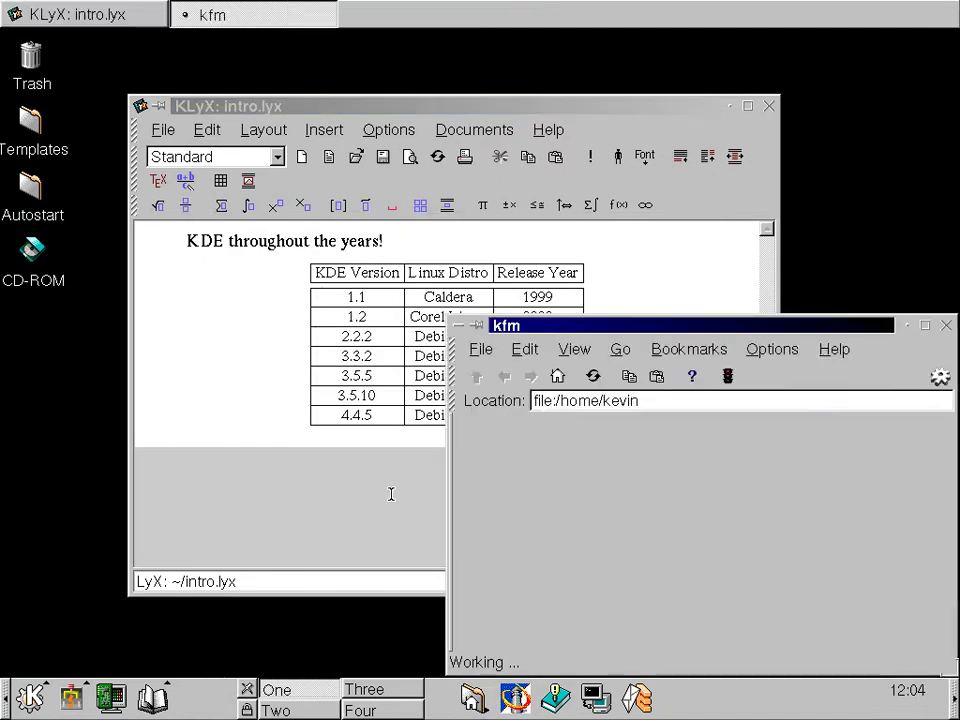
Reposition the home folder window and view the information about kfm and about KDE
left_click_drag(677, 318, 557, 139)
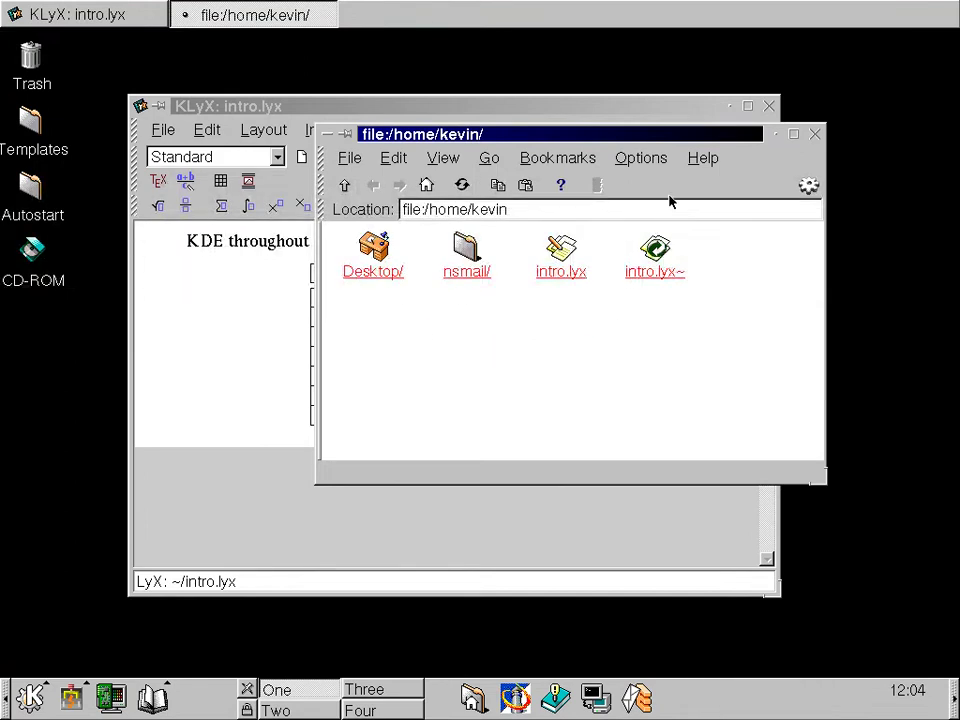
left_click(703, 160)
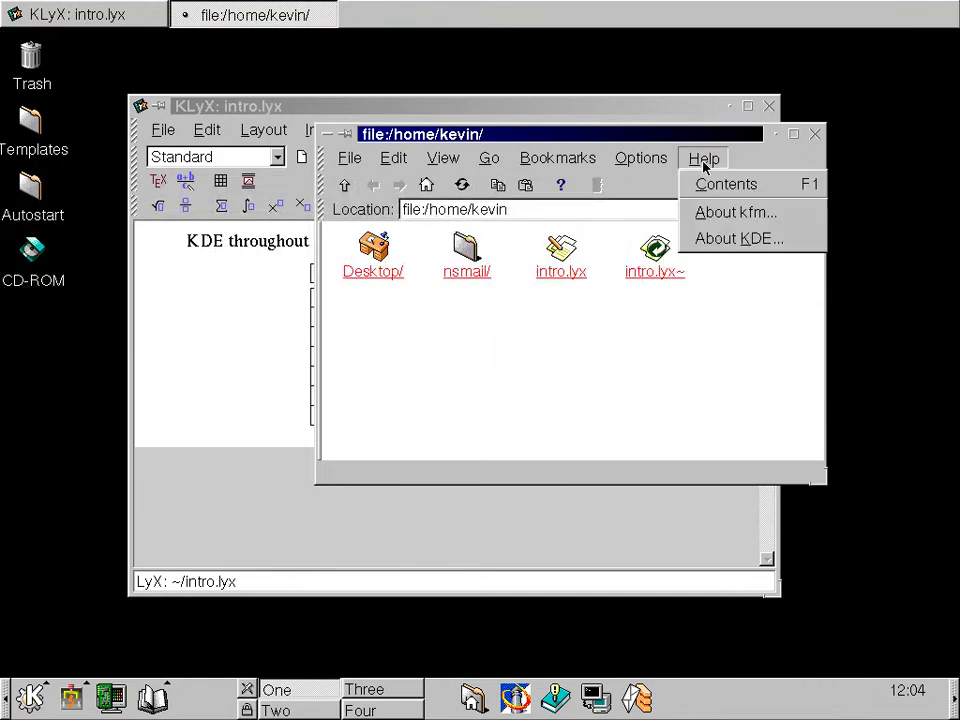
left_click(737, 214)
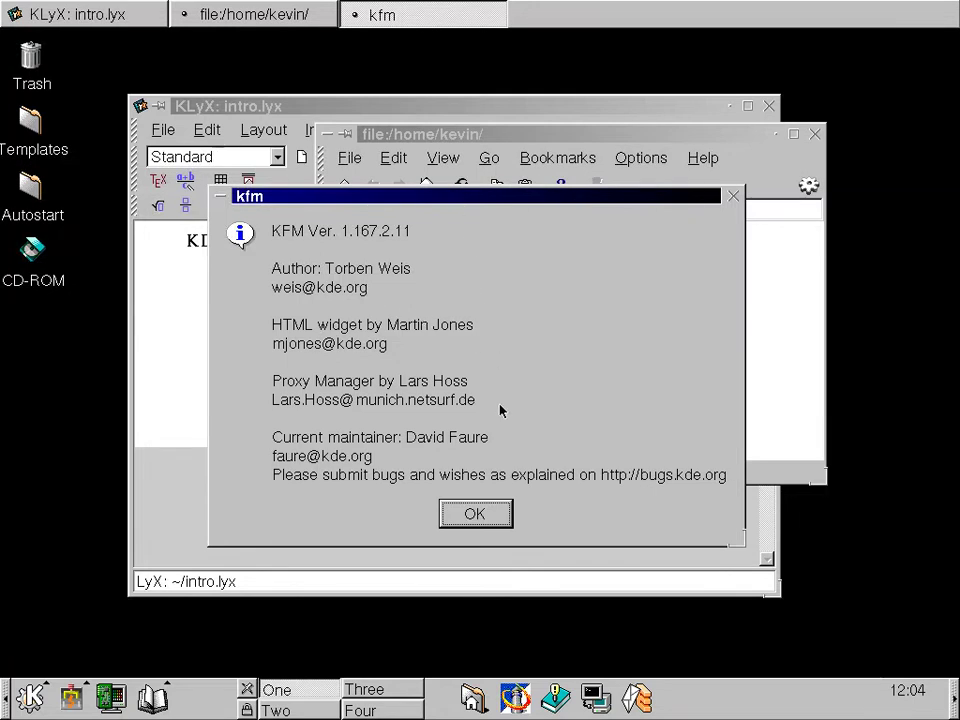
left_click(479, 515)
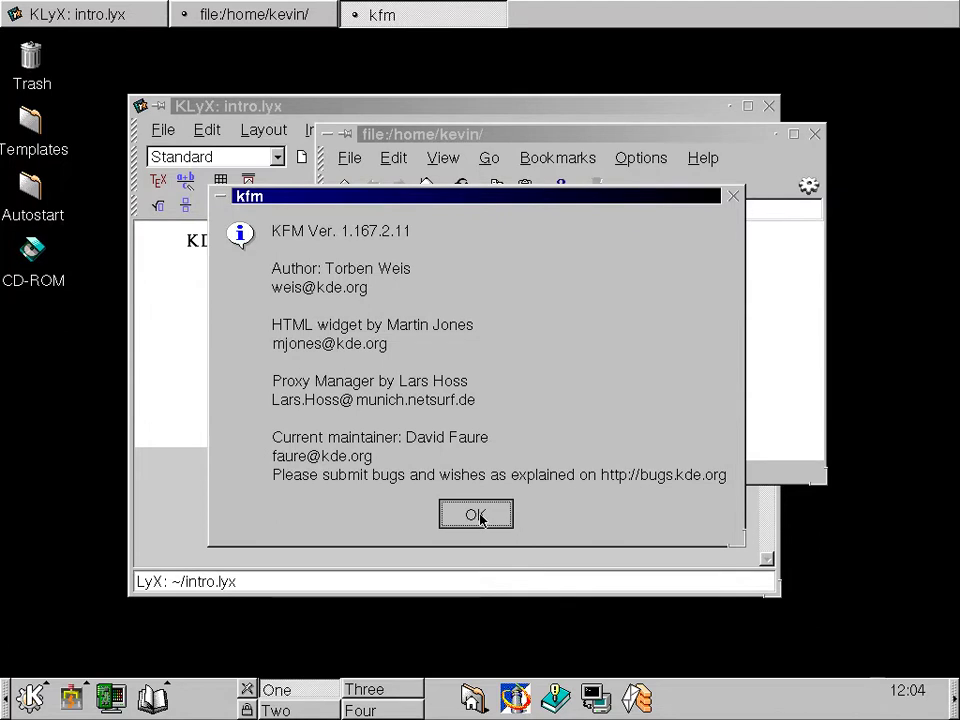
left_click(700, 160)
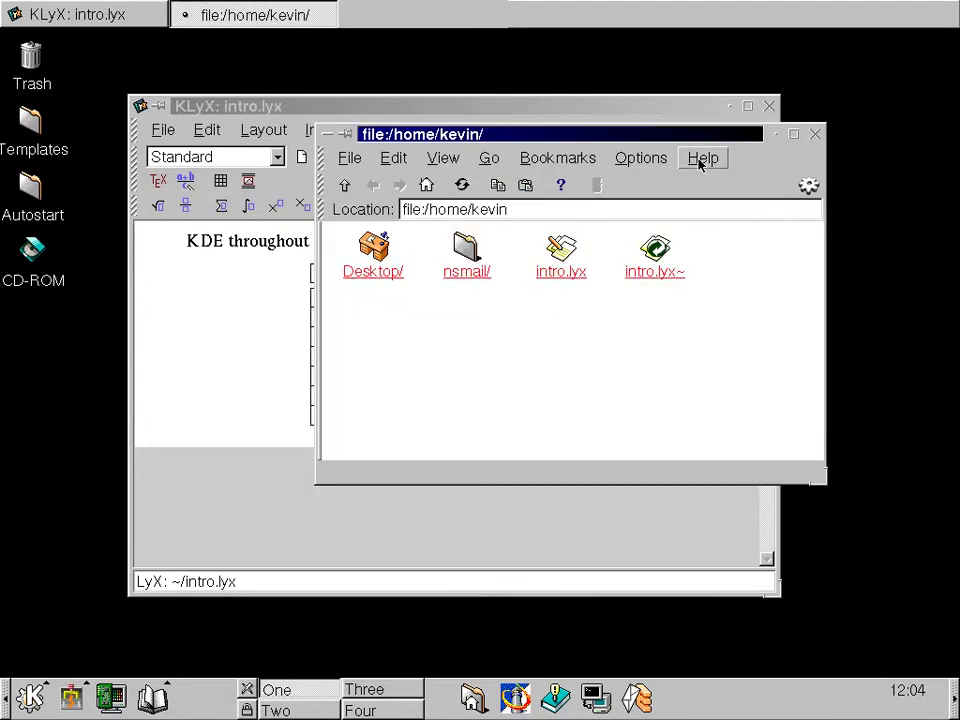
left_click(737, 238)
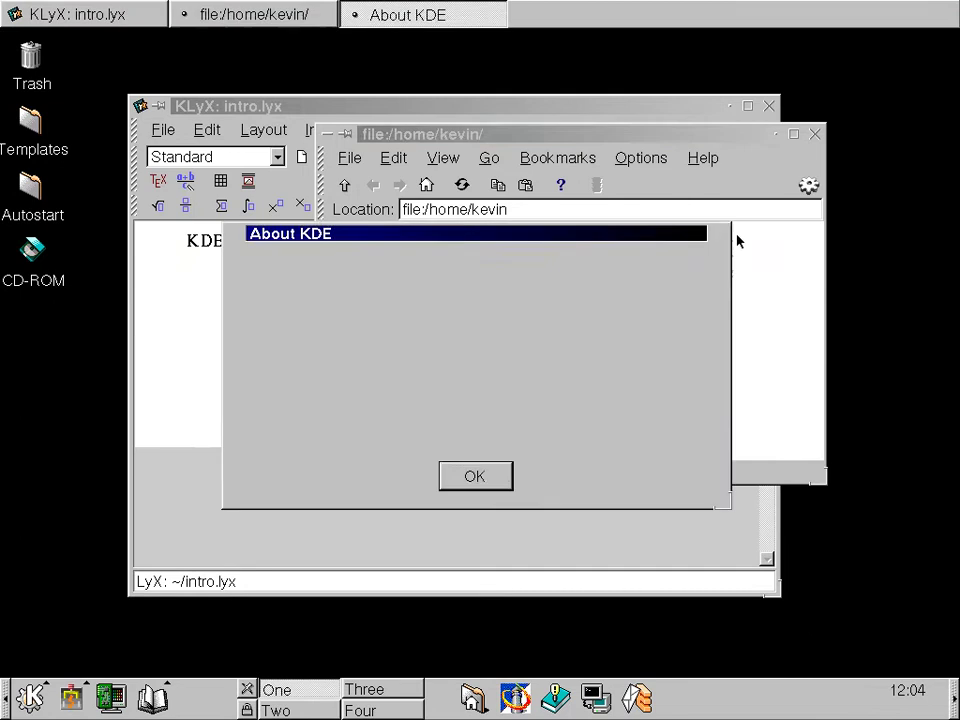
left_click(476, 478)
Review the file manager's Font, Color and Other settings, dismiss them without changes, and close the home folder window
left_click(650, 160)
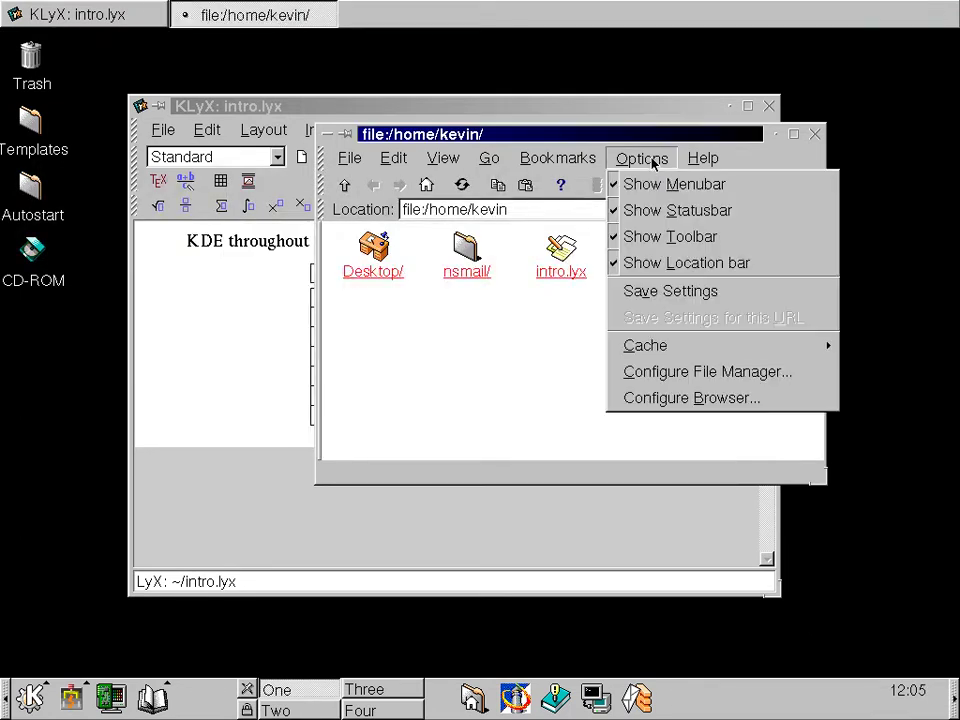
left_click(697, 380)
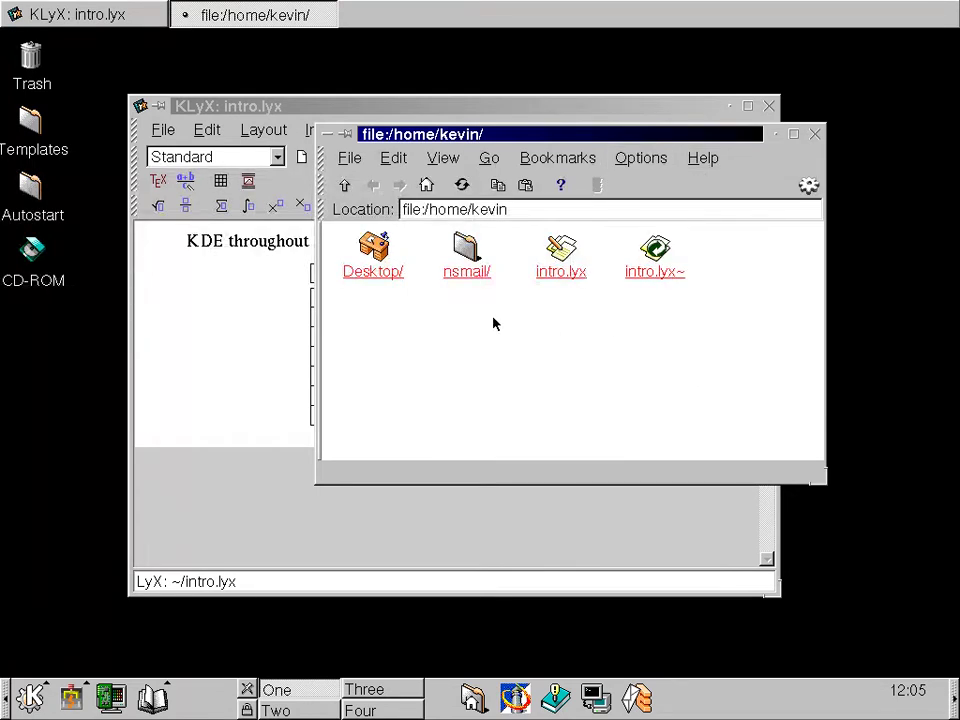
left_click_drag(356, 371, 437, 245)
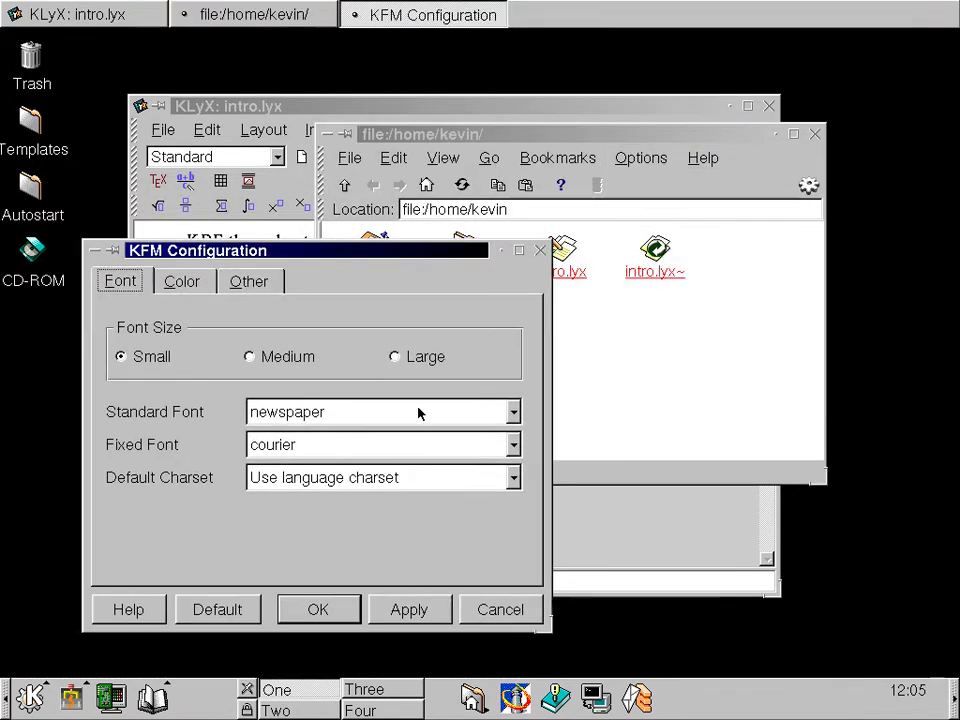
left_click(184, 283)
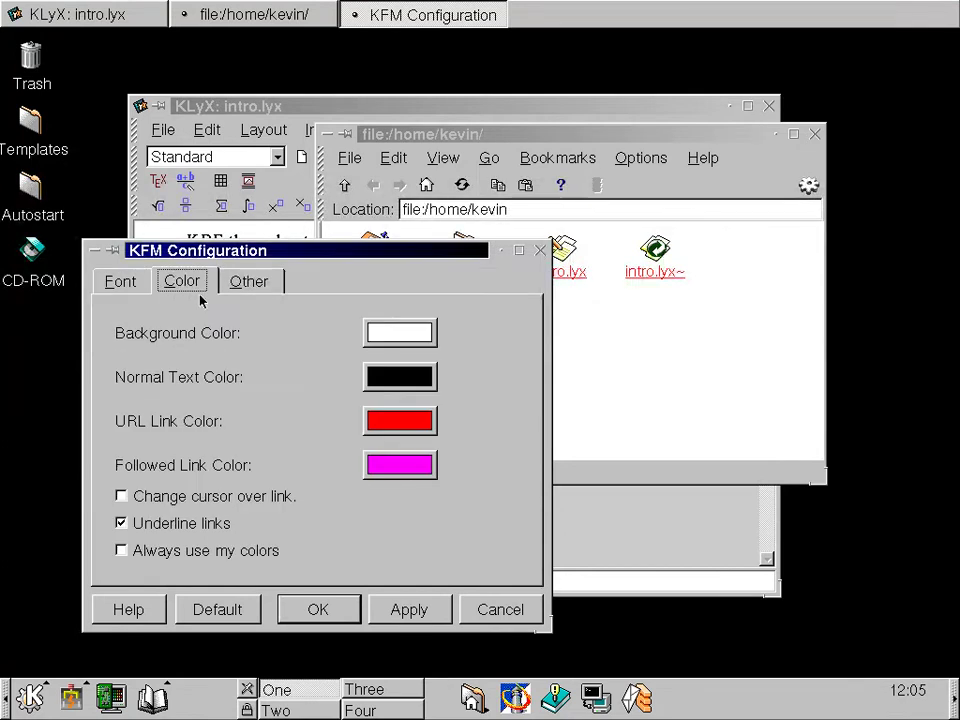
left_click(260, 285)
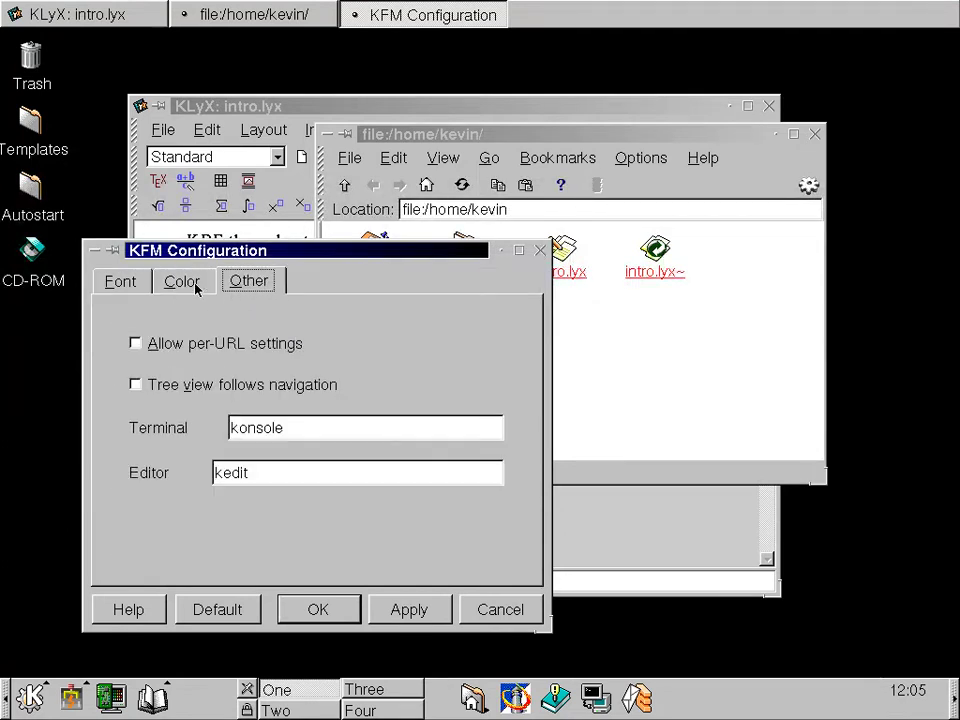
left_click(184, 283)
left_click(119, 282)
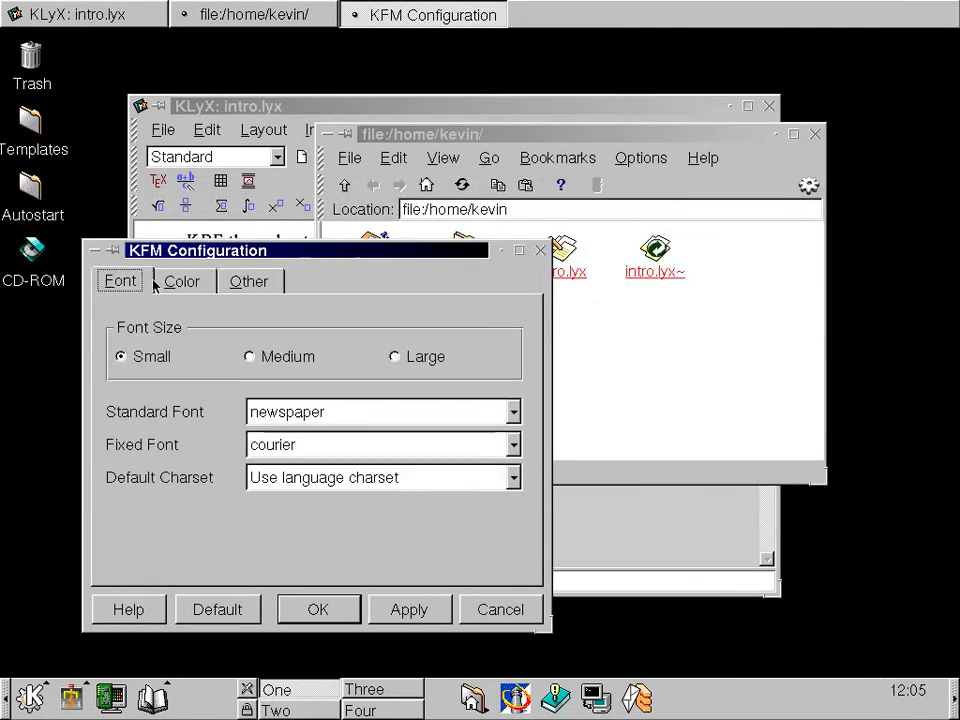
left_click(243, 283)
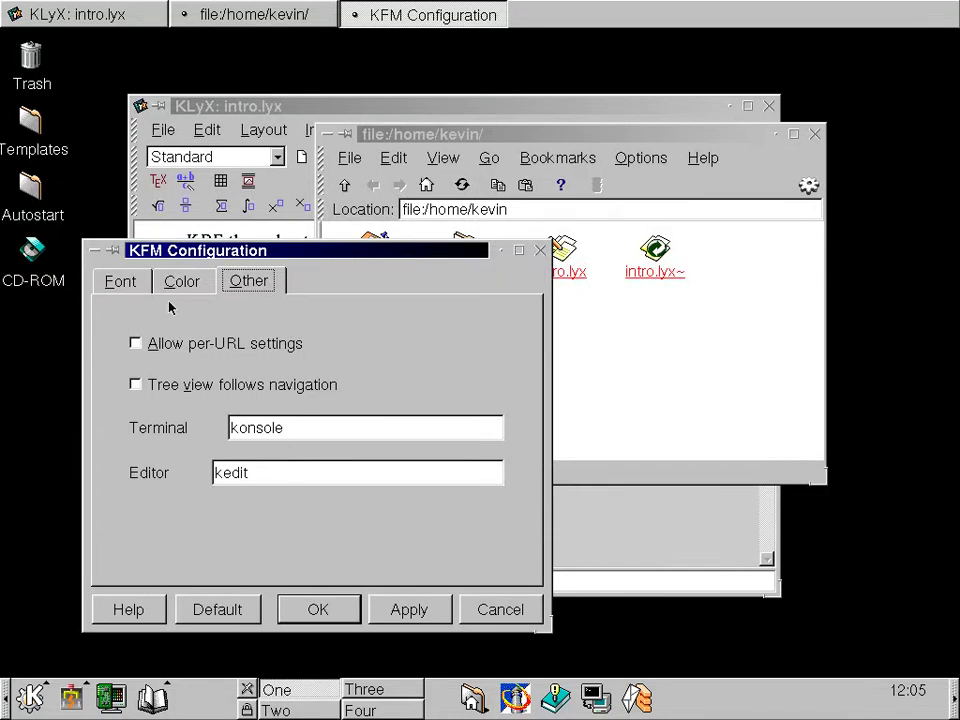
left_click(116, 282)
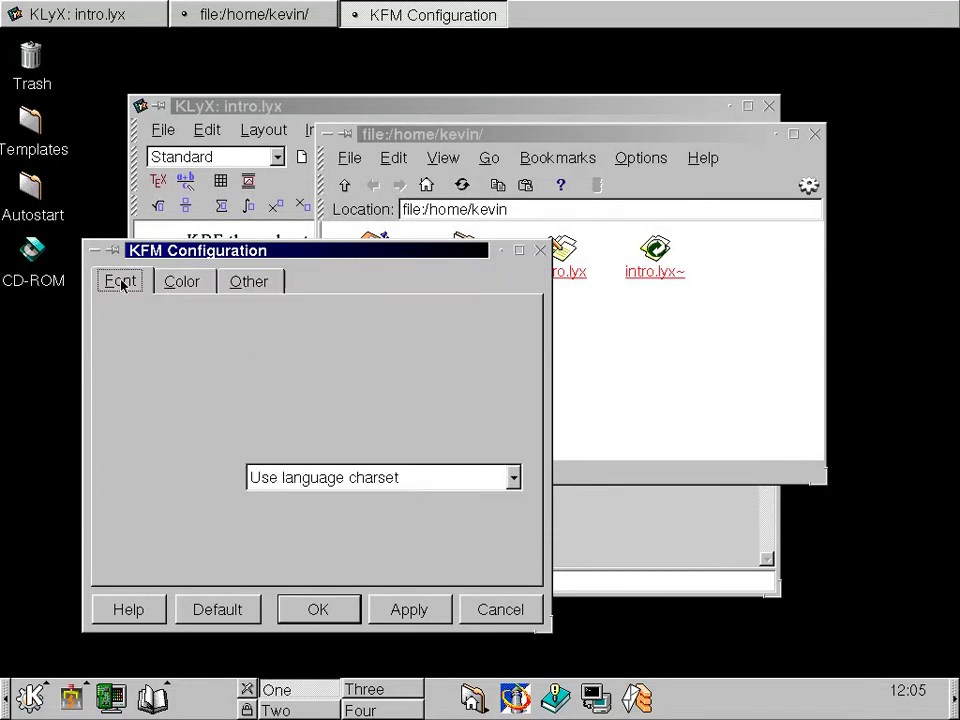
left_click(500, 609)
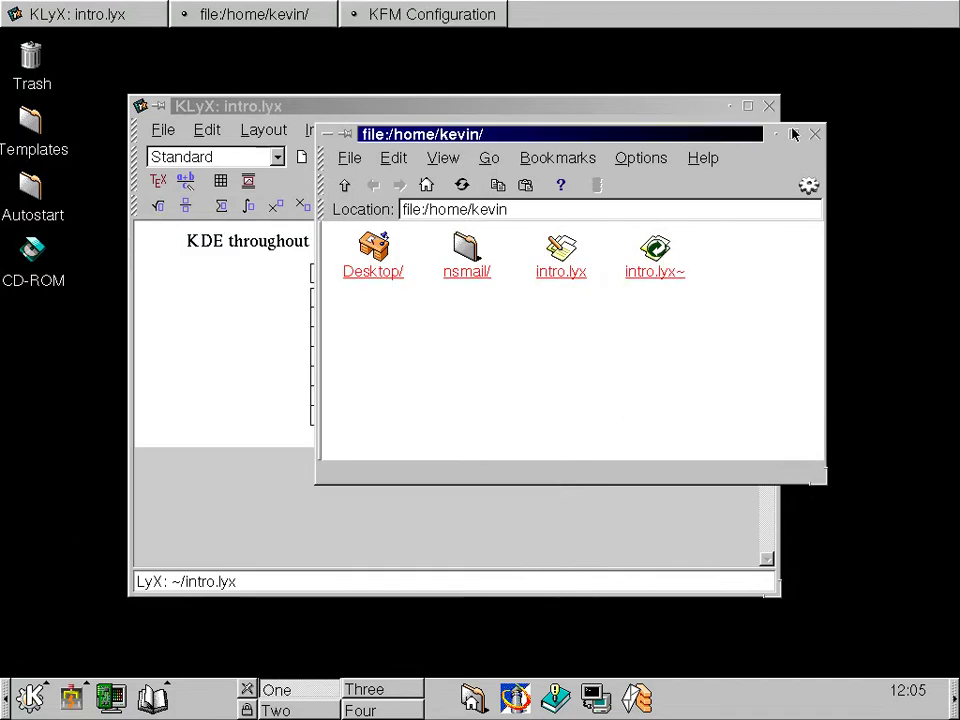
left_click(815, 133)
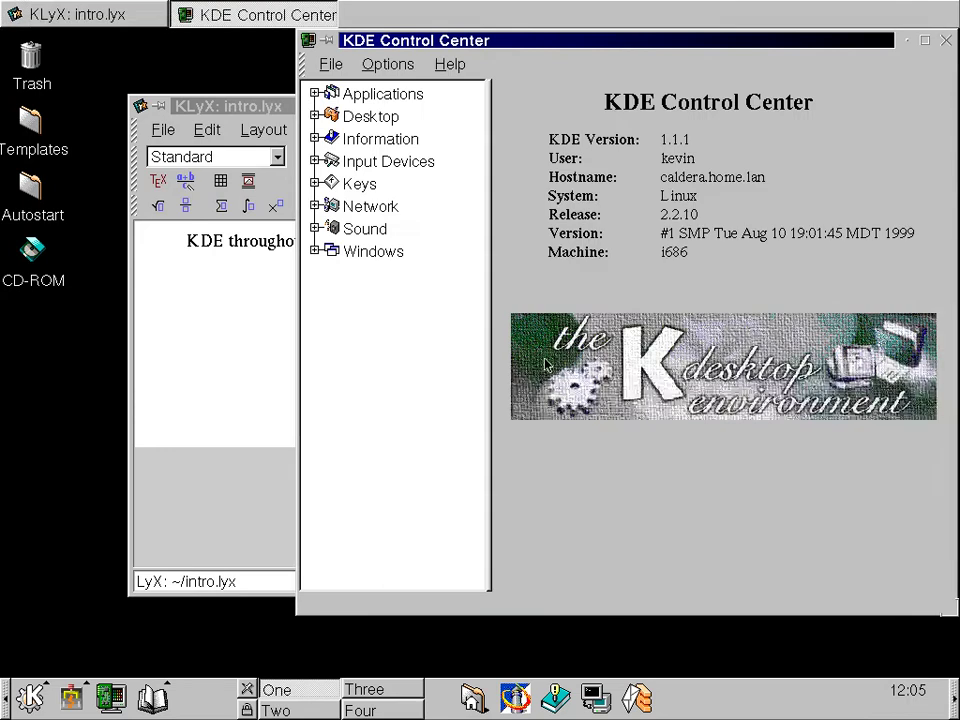
Switch to the KDE Control Center, reposition it, and try to open the Login Manager settings under Applications
left_click_drag(617, 43, 517, 67)
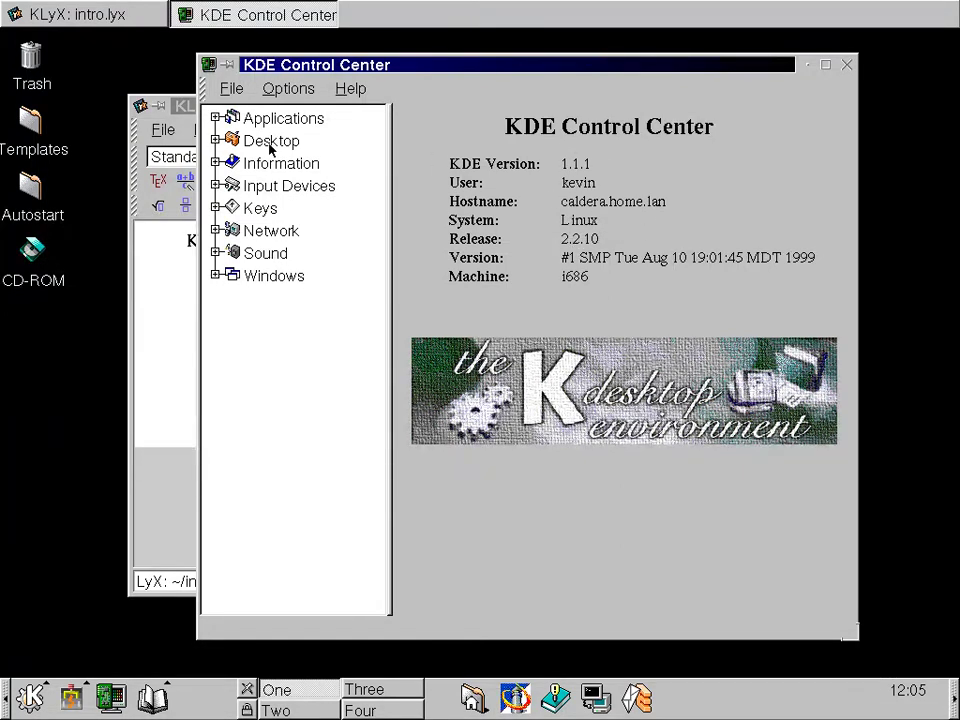
left_click(219, 120)
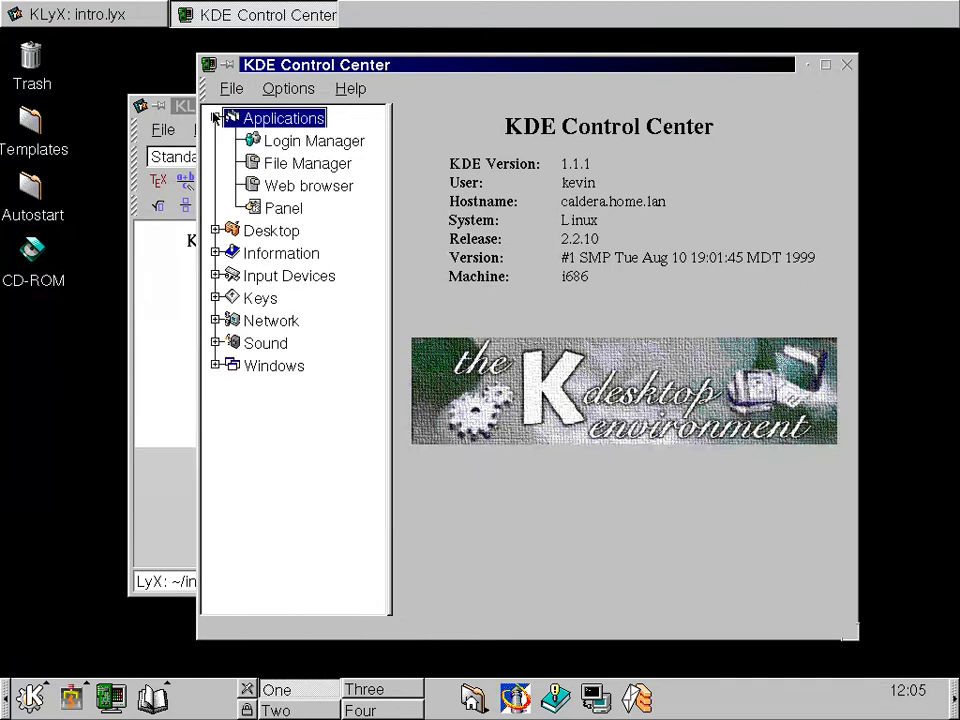
left_click(293, 145)
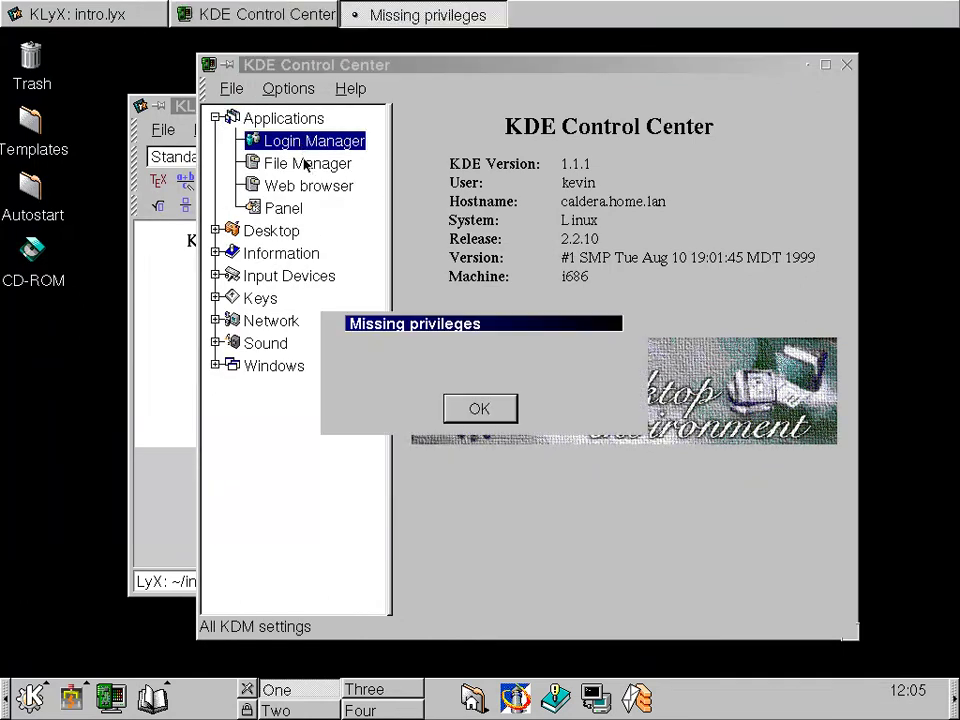
left_click(480, 418)
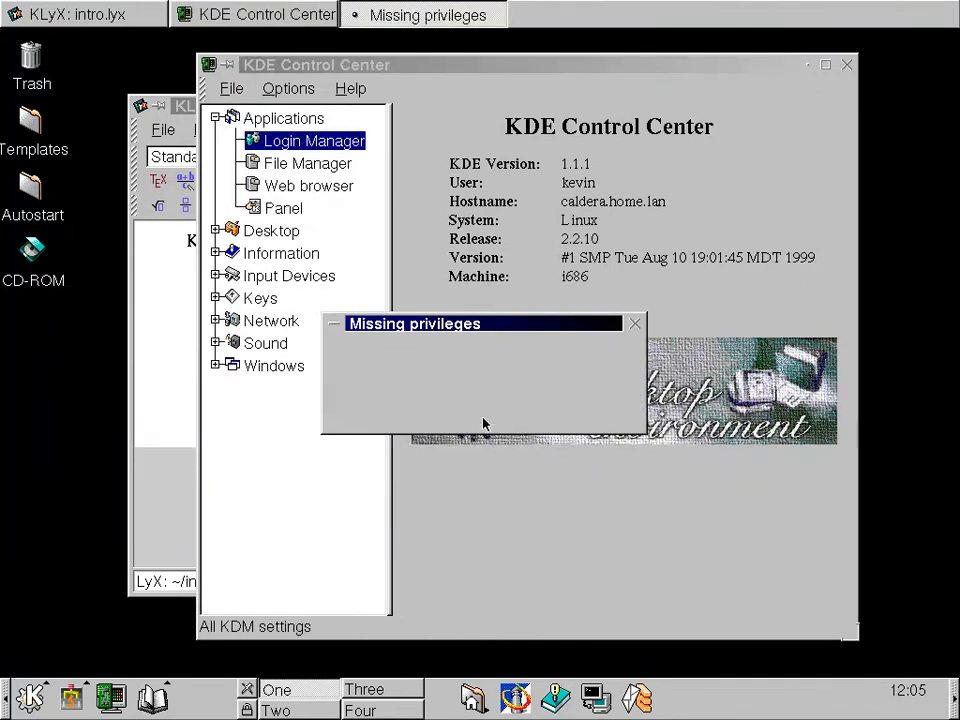
Examine the File Manager's font, color and other settings and the Web browser's proxy settings
left_click(322, 167)
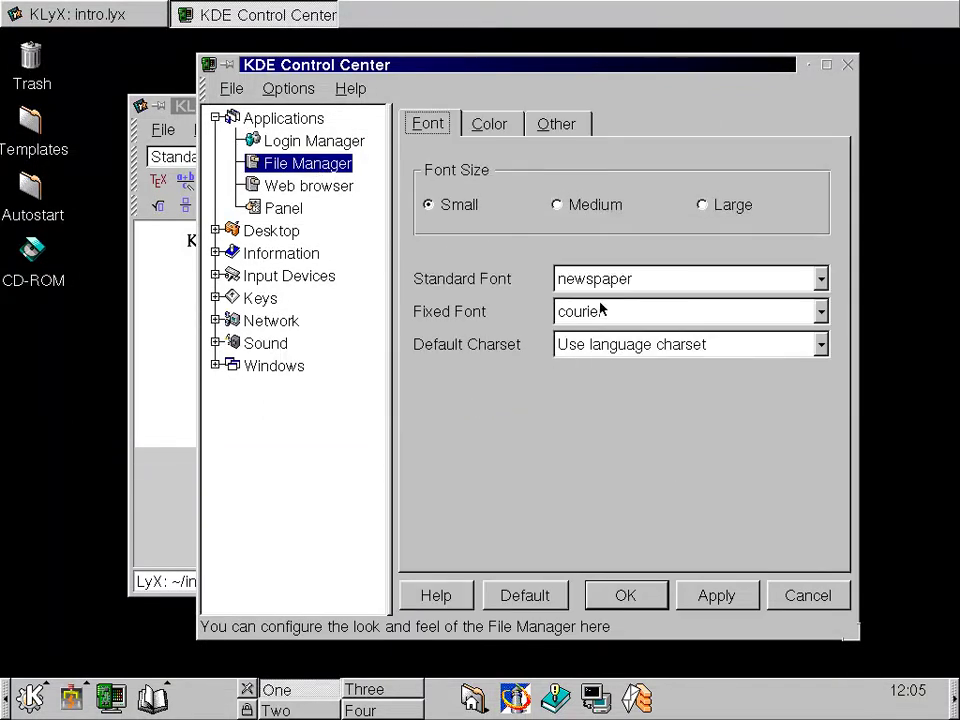
left_click(486, 124)
left_click(565, 126)
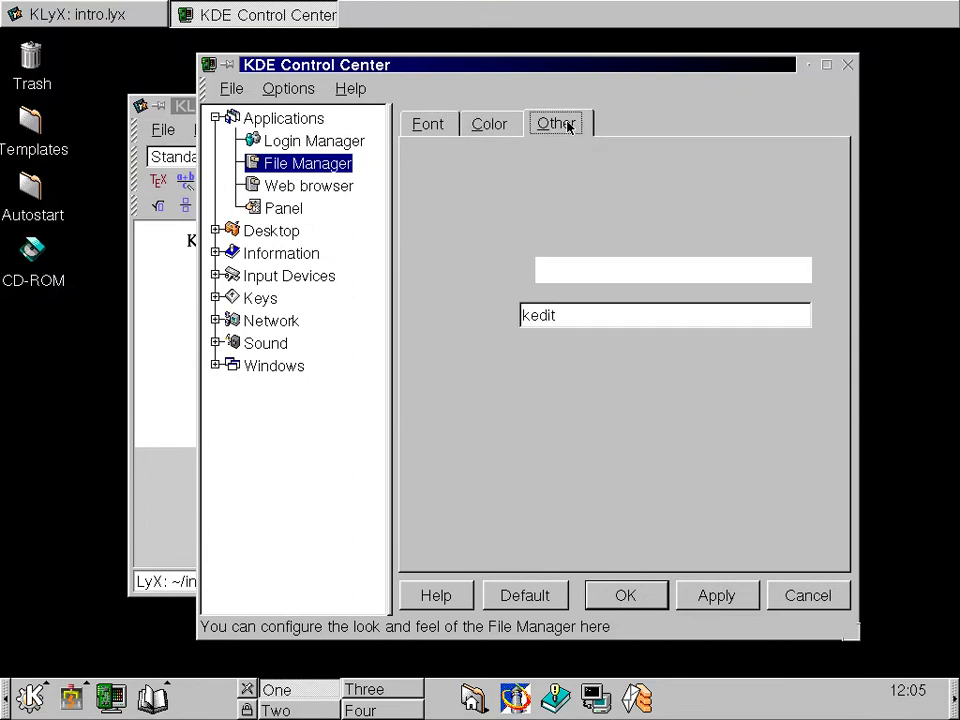
left_click(425, 120)
left_click(328, 187)
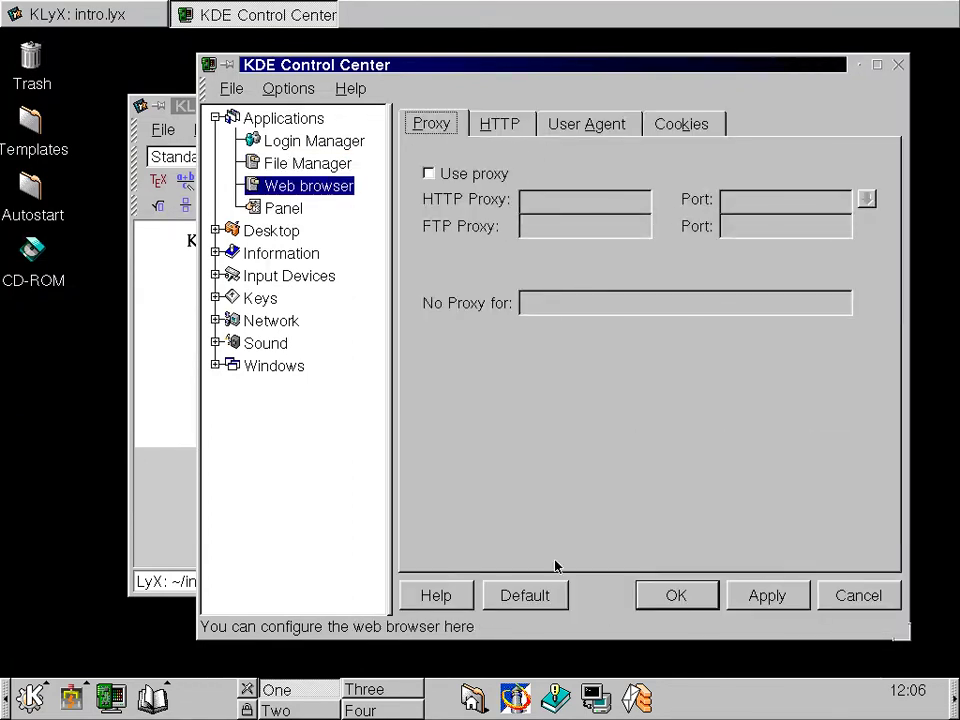
Browse the Internet applications and launch the Mail client
left_click(42, 700)
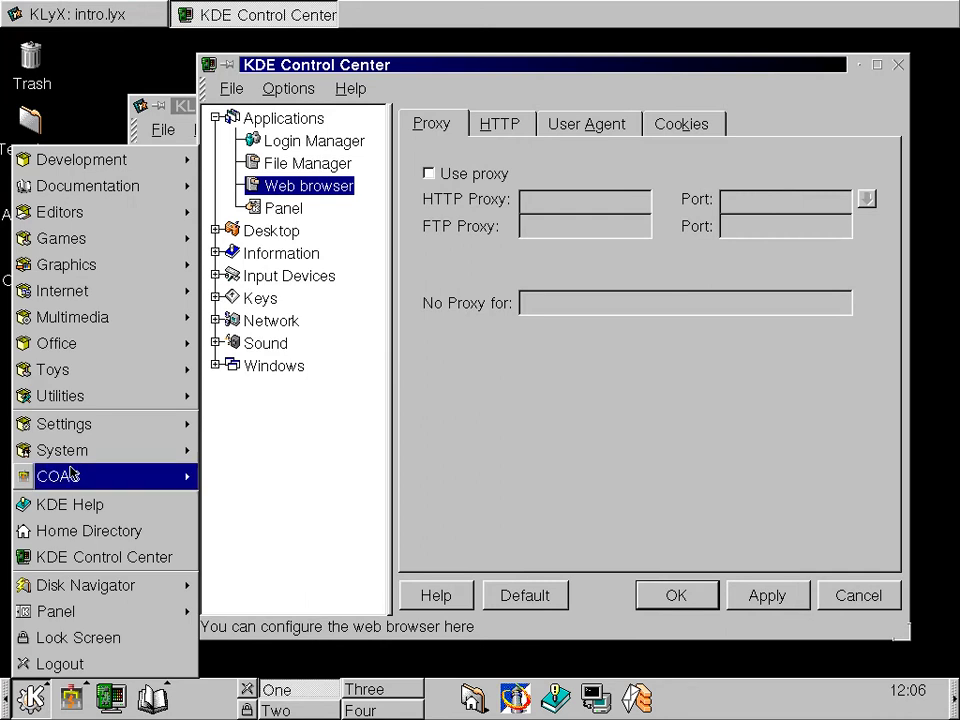
mouse_move(80, 292)
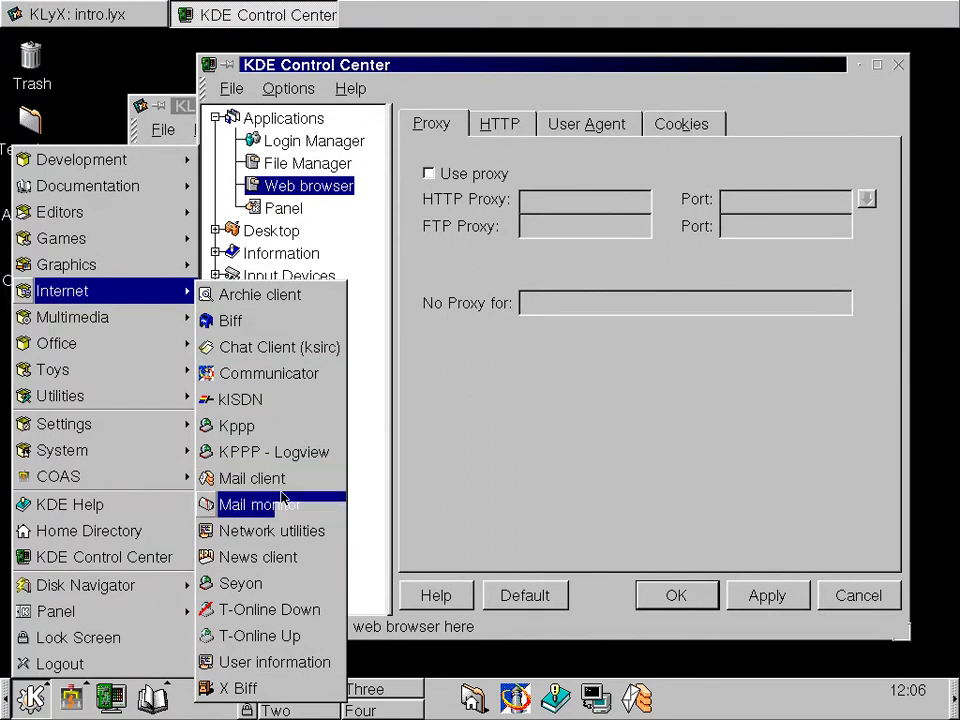
left_click(600, 405)
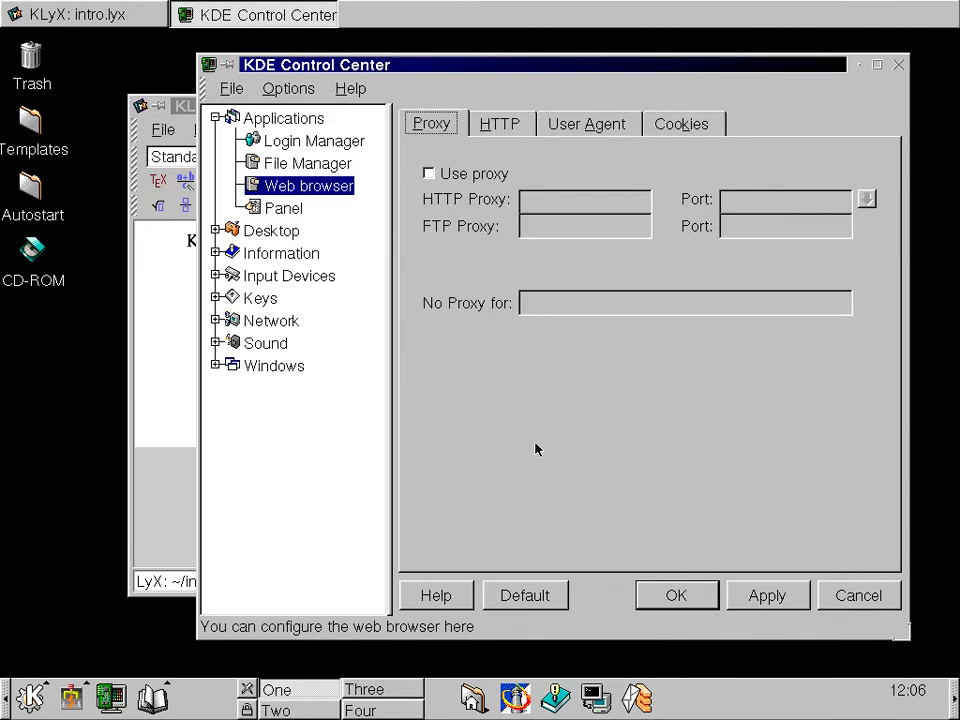
left_click(481, 434)
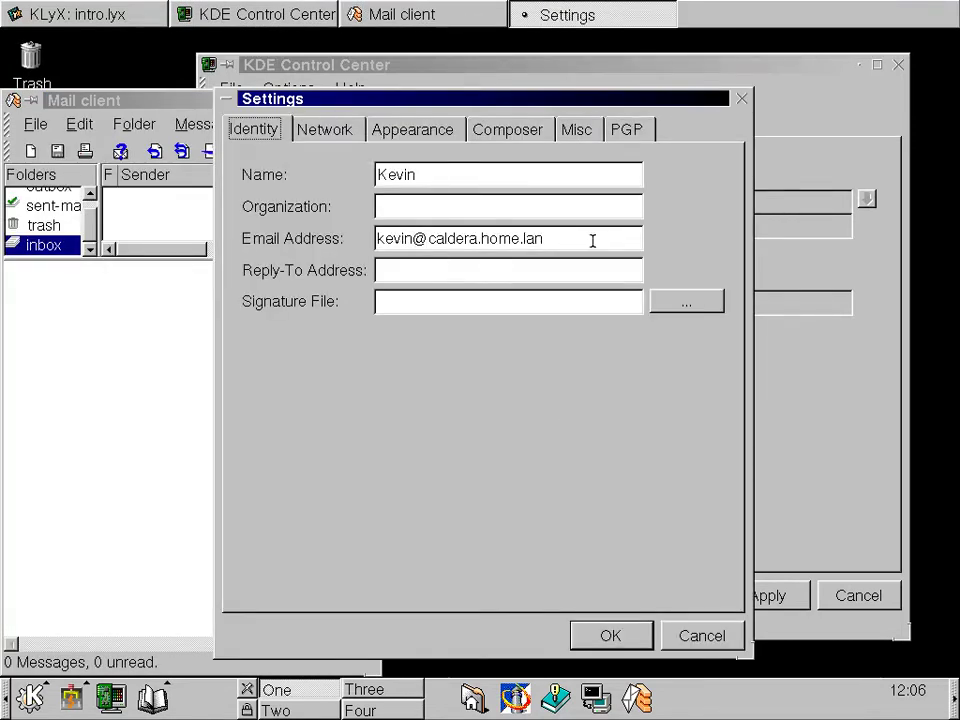
Review the mail client's Network, Appearance, Composer, Misc, PGP and Identity settings, and dismiss them without changes
left_click(342, 129)
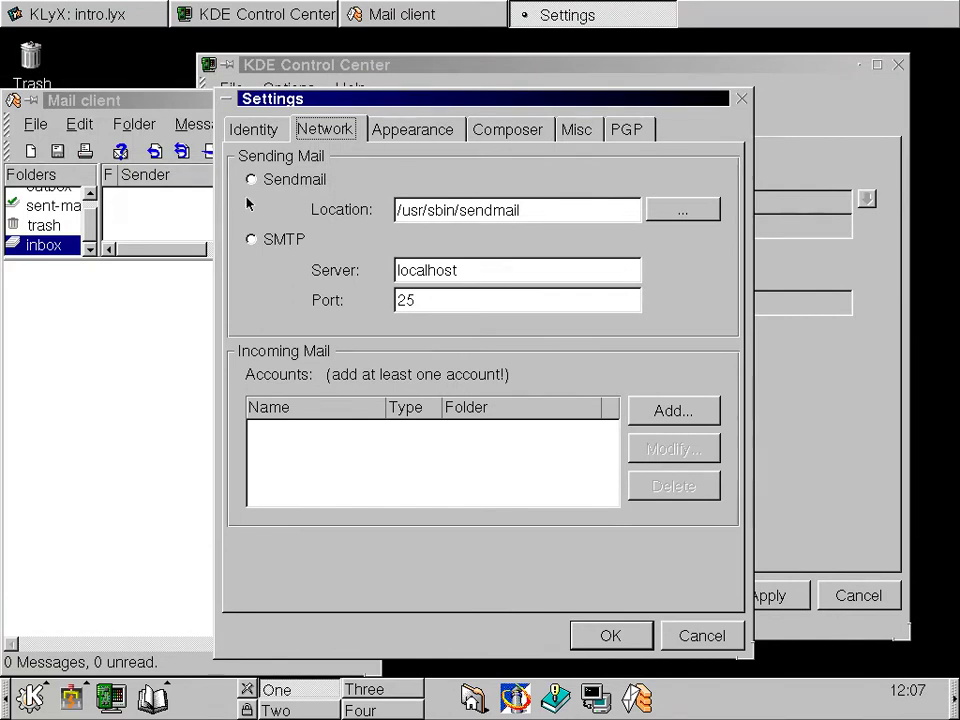
left_click(418, 139)
left_click(512, 133)
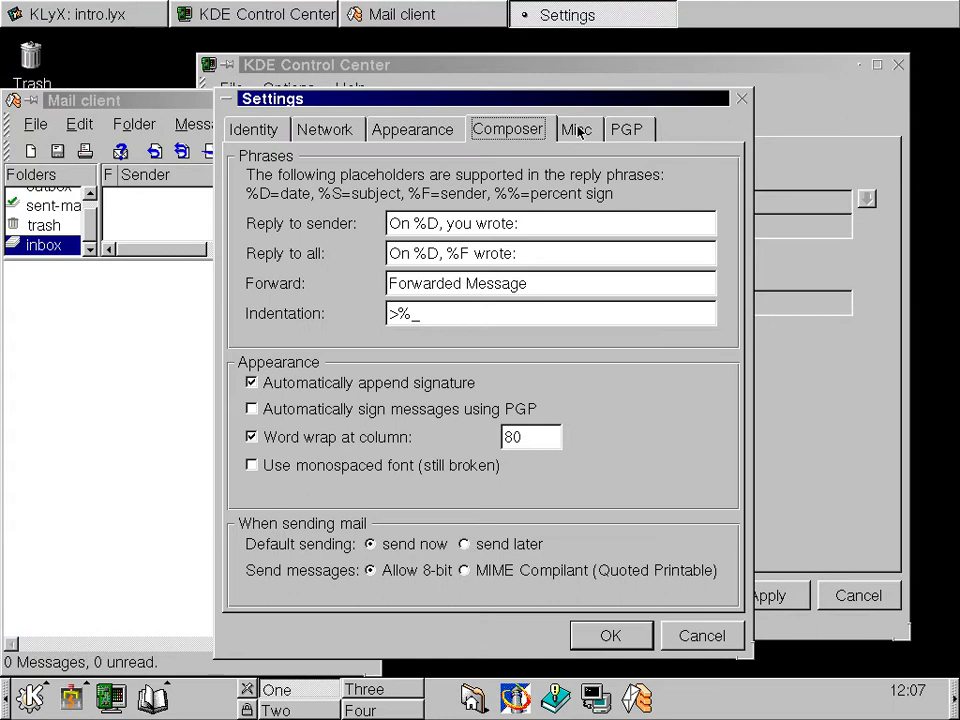
left_click(578, 132)
left_click(627, 133)
left_click(255, 133)
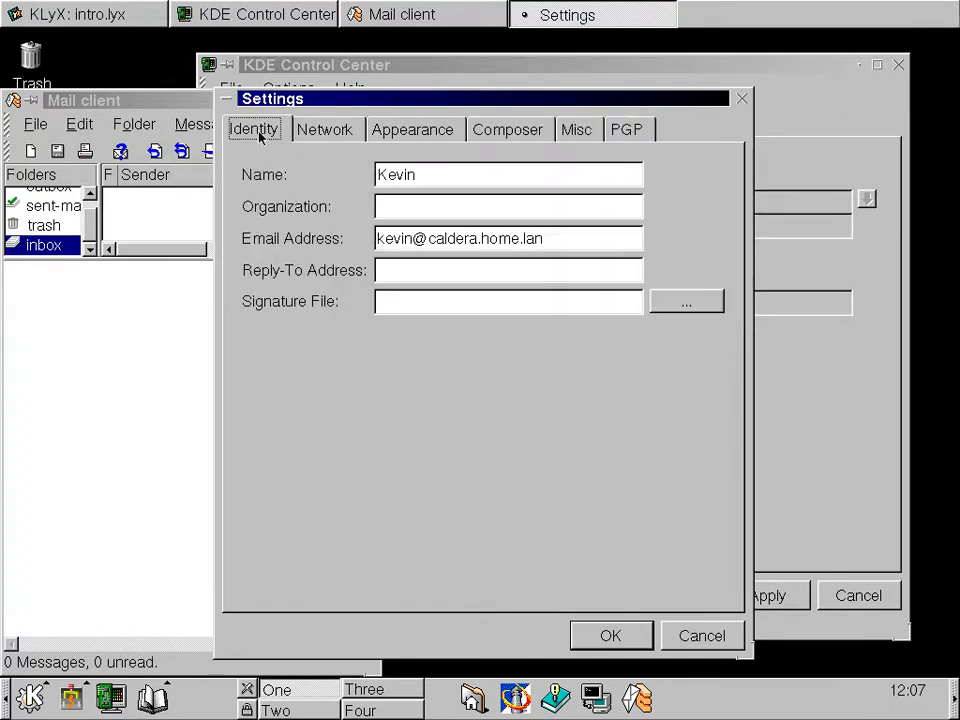
left_click(702, 636)
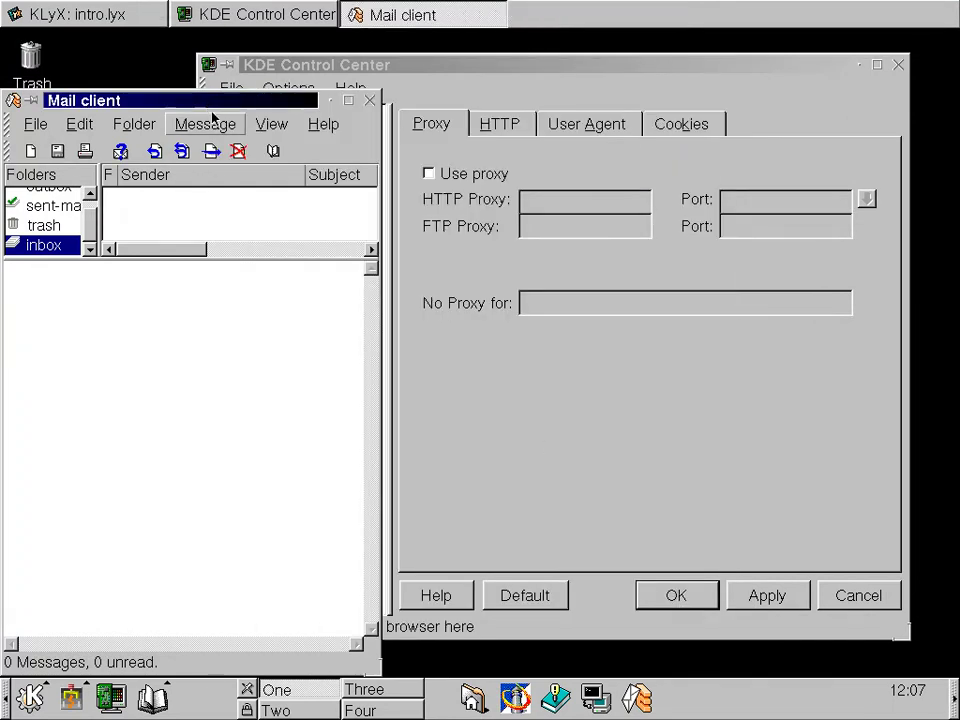
Widen and reposition the Mail client window, and enlarge the folder and message list area so all folders fit
left_click_drag(224, 96, 277, 66)
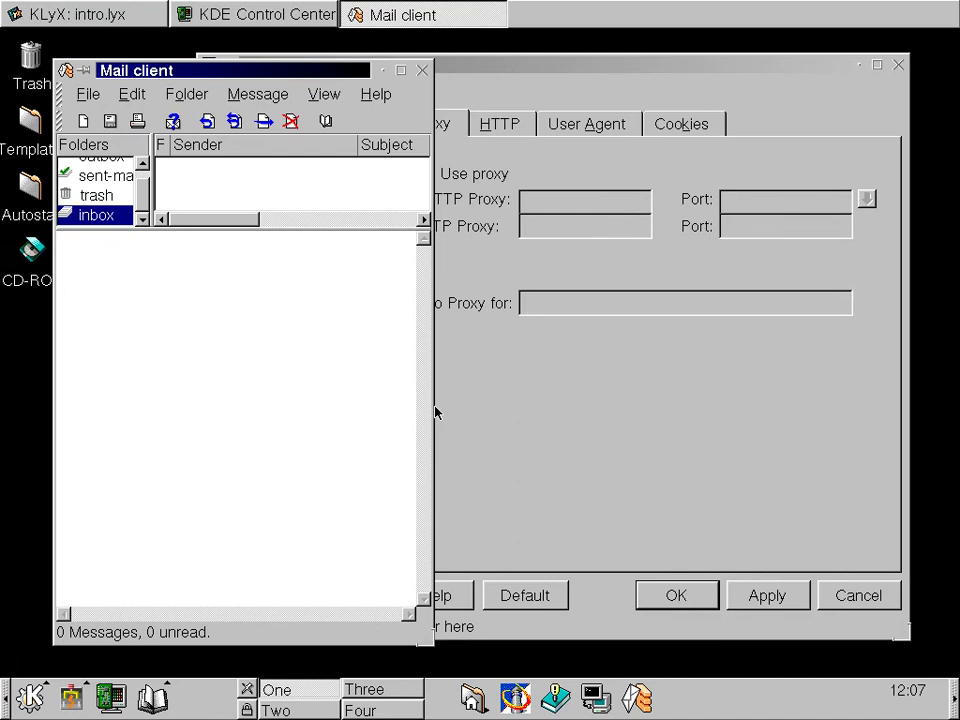
left_click_drag(427, 407, 823, 431)
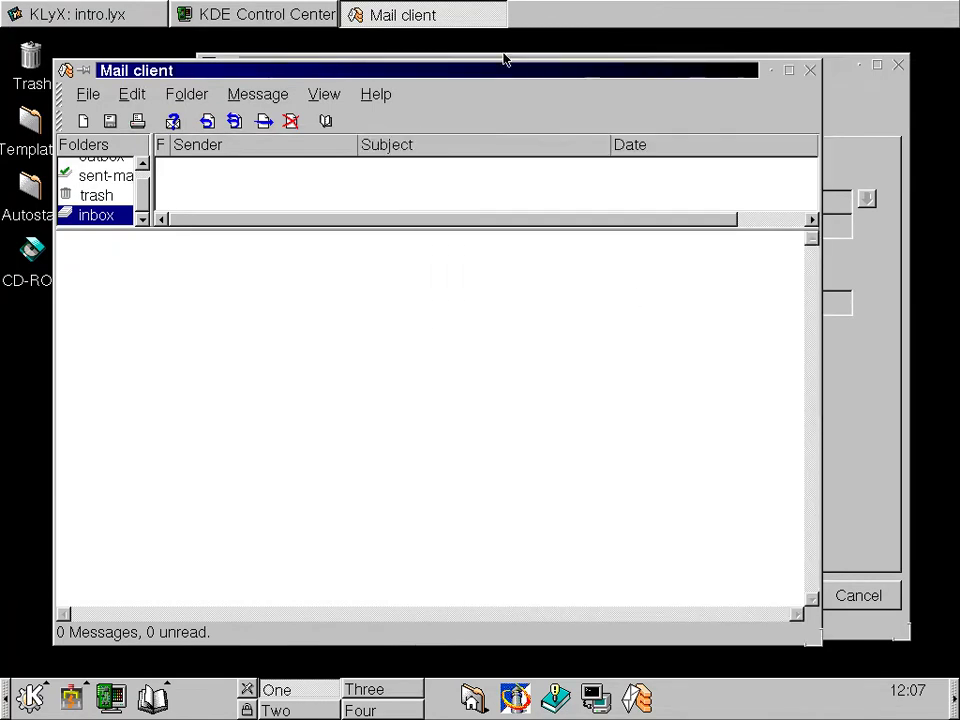
mouse_move(480, 72)
left_mouse_down()
mouse_move(493, 71)
mouse_move(497, 83)
left_mouse_up()
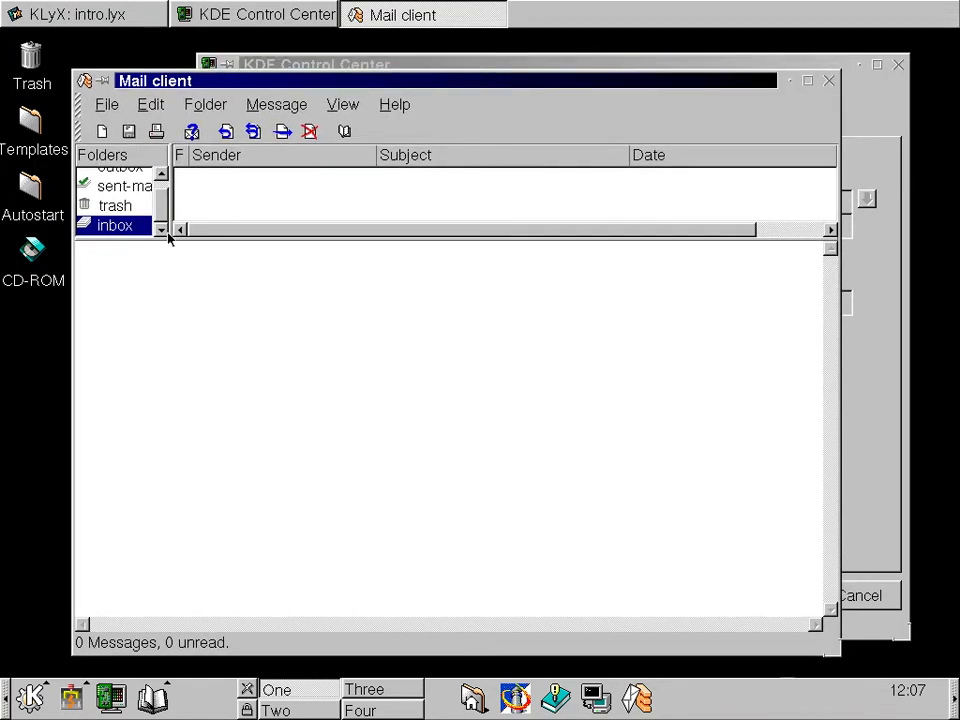
left_click_drag(281, 240, 302, 311)
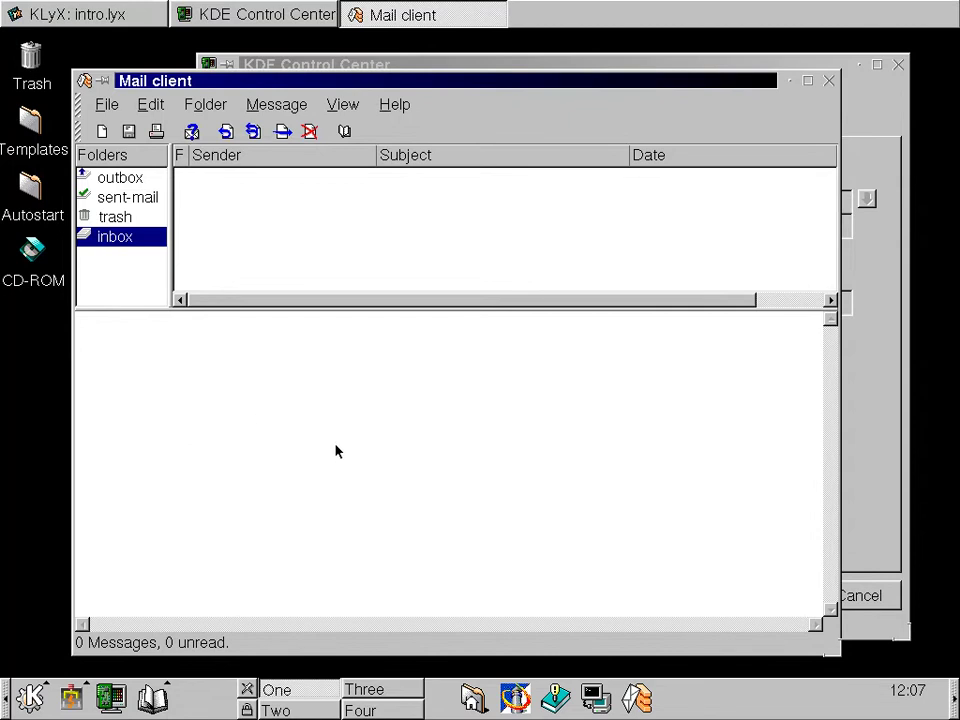
Read the mail client's version and author information, and the About KDE information
left_click(402, 104)
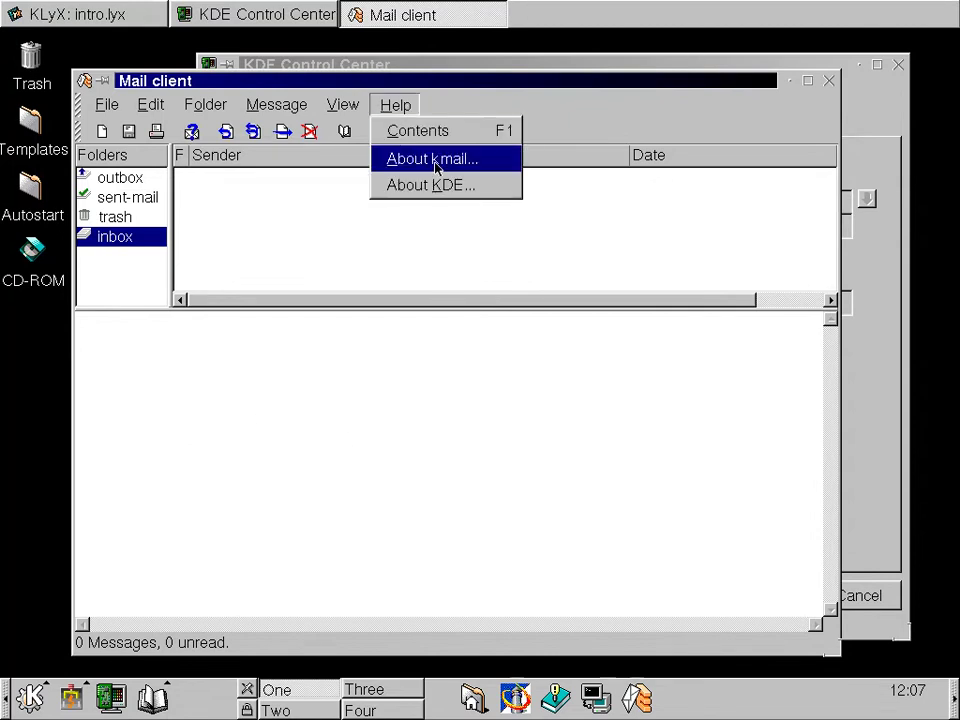
left_click(439, 162)
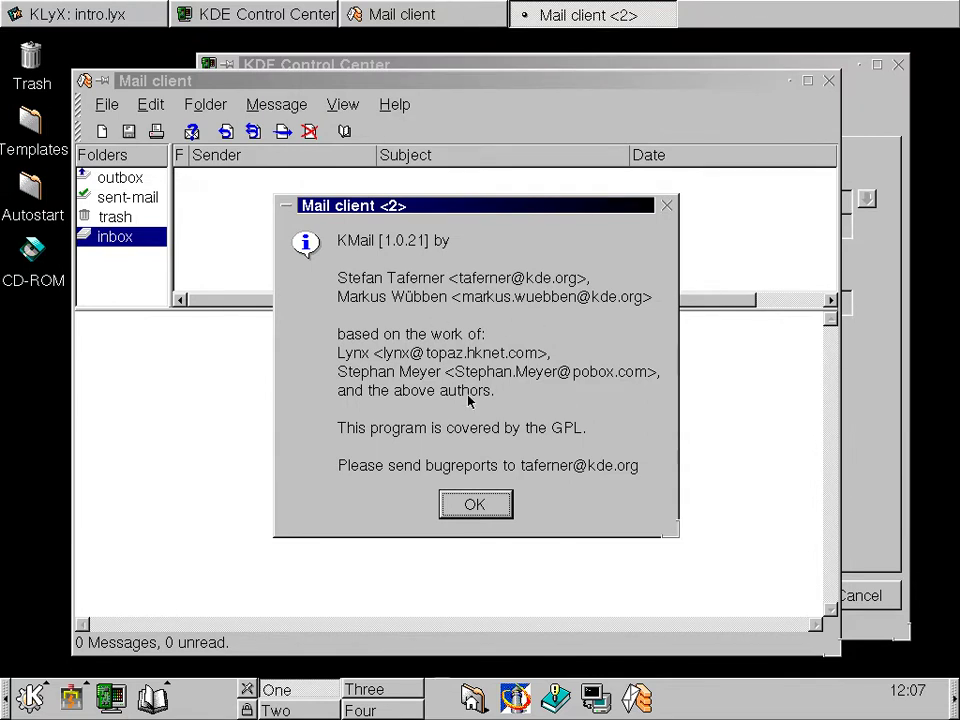
left_click(474, 504)
left_click(396, 105)
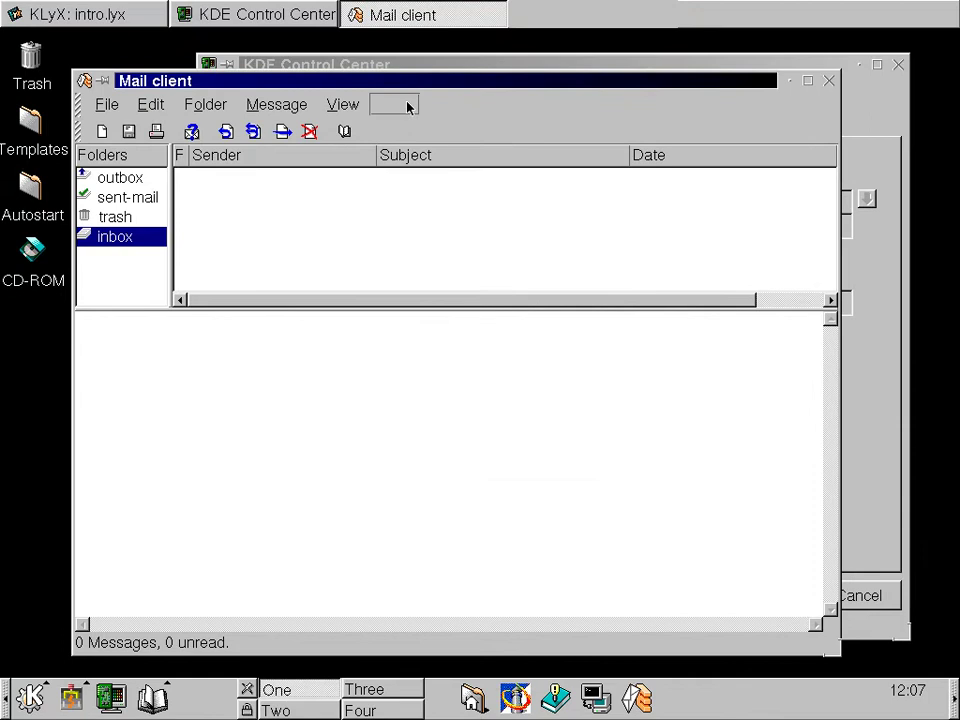
left_click(442, 189)
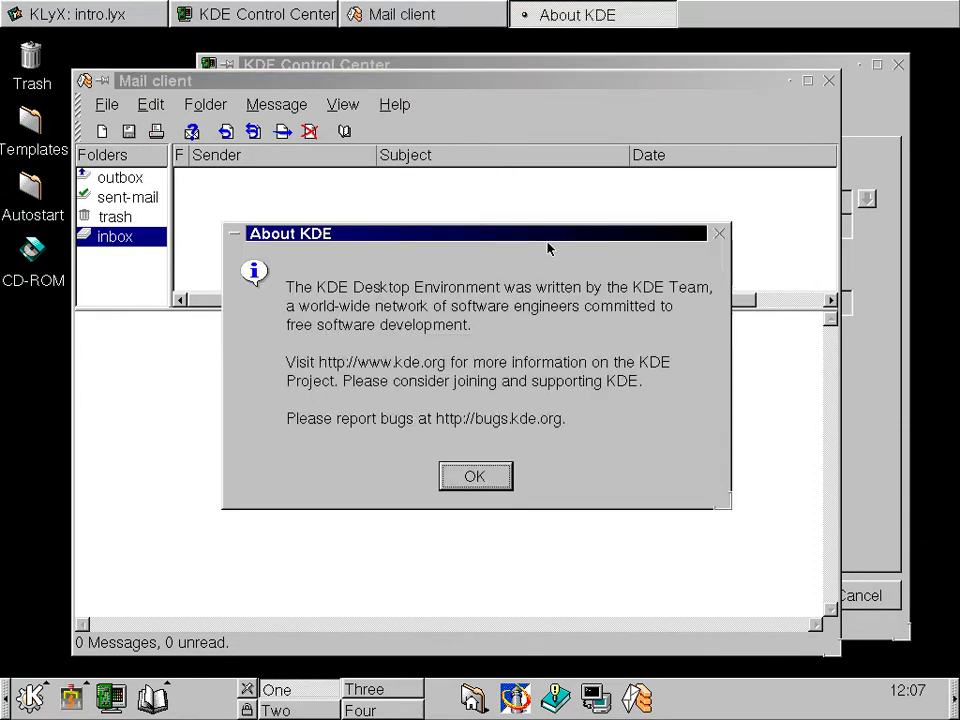
left_click(487, 472)
left_click(390, 105)
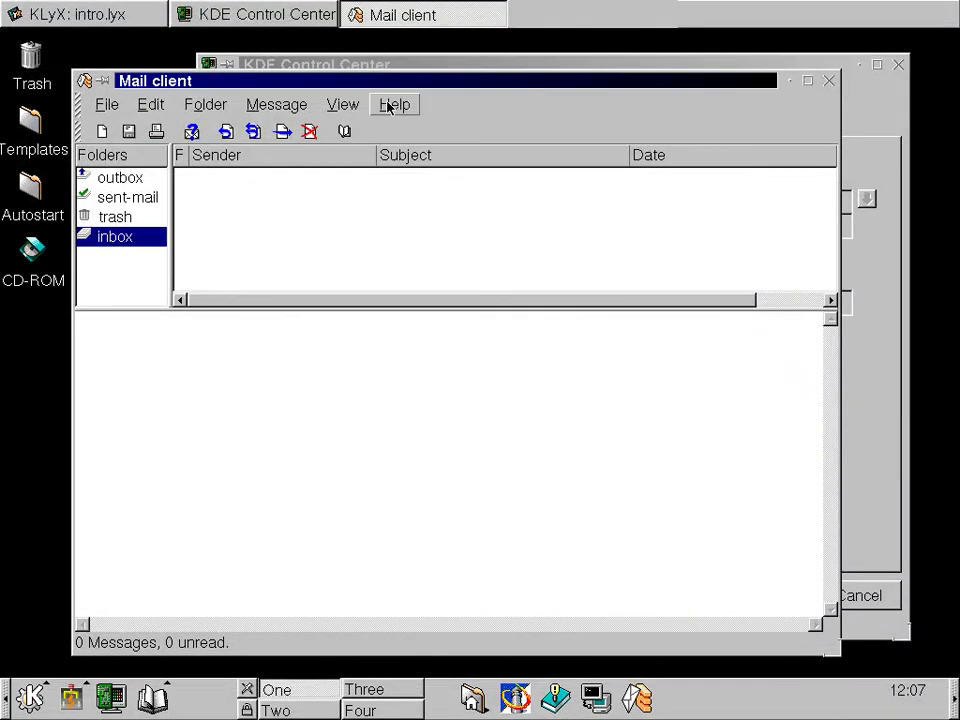
left_click(392, 106)
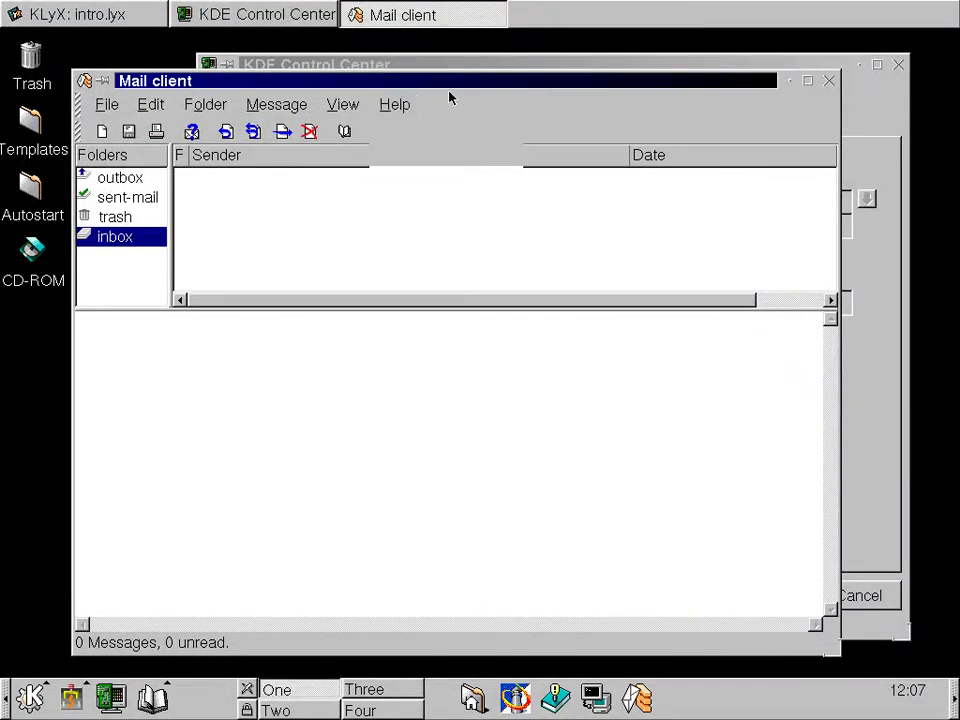
Quit the mail client
left_click(87, 104)
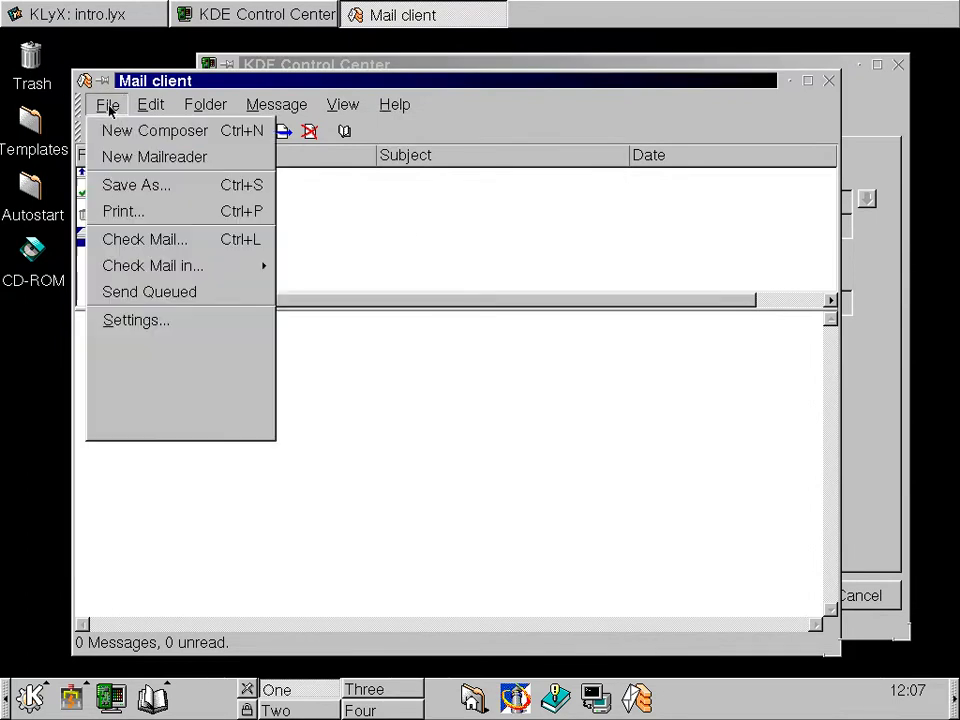
left_click(179, 434)
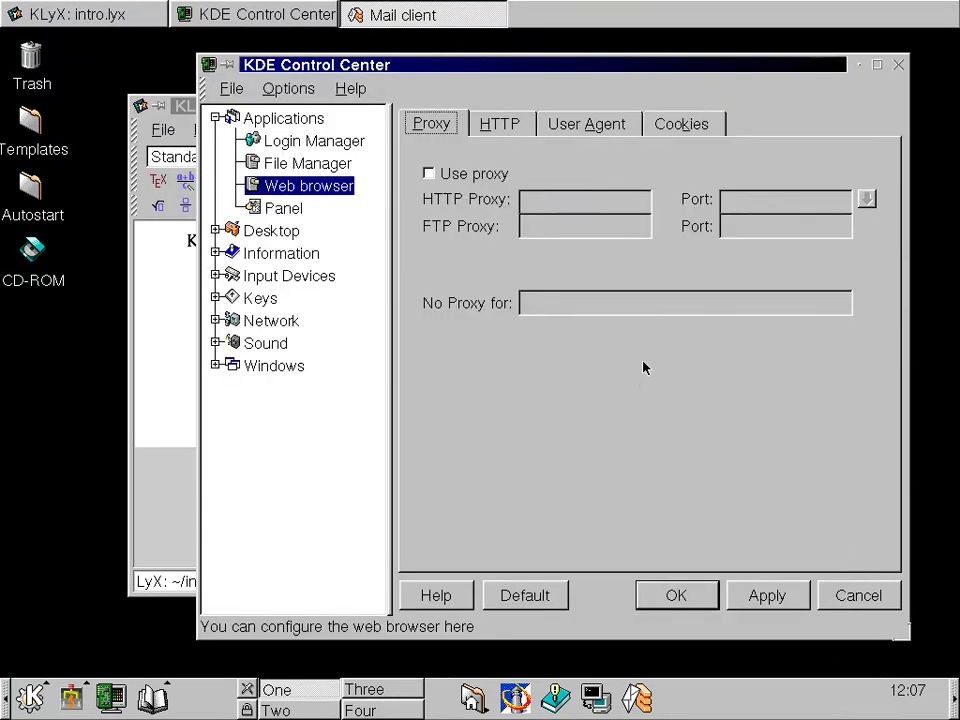
Examine the Control Center's Panel settings, including its Options, Desktops and Disk Navigator pages
left_click(284, 210)
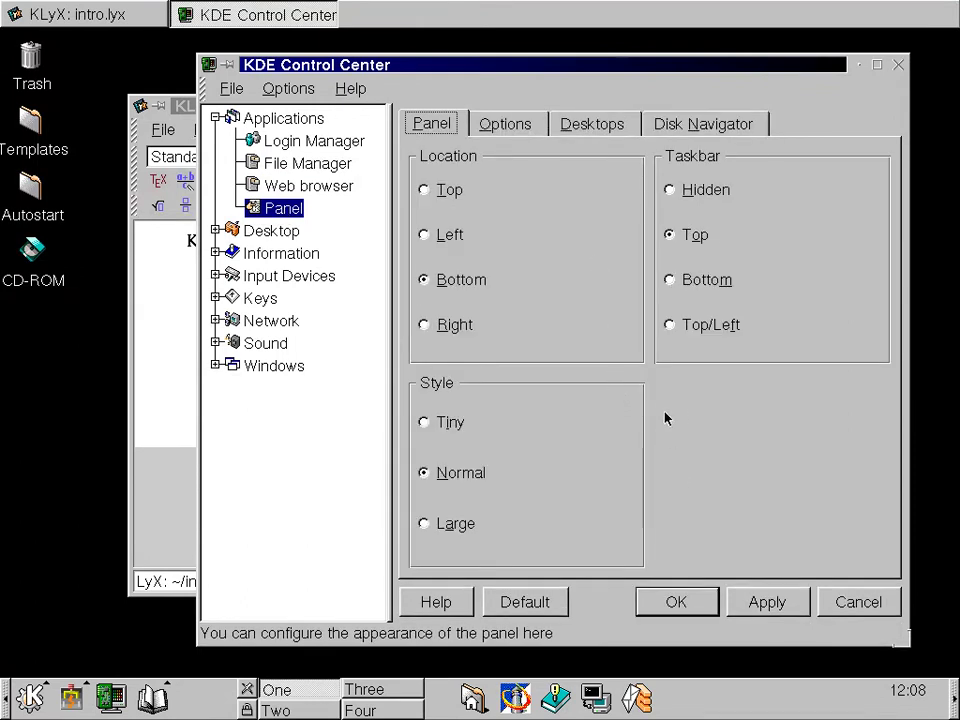
left_click(507, 128)
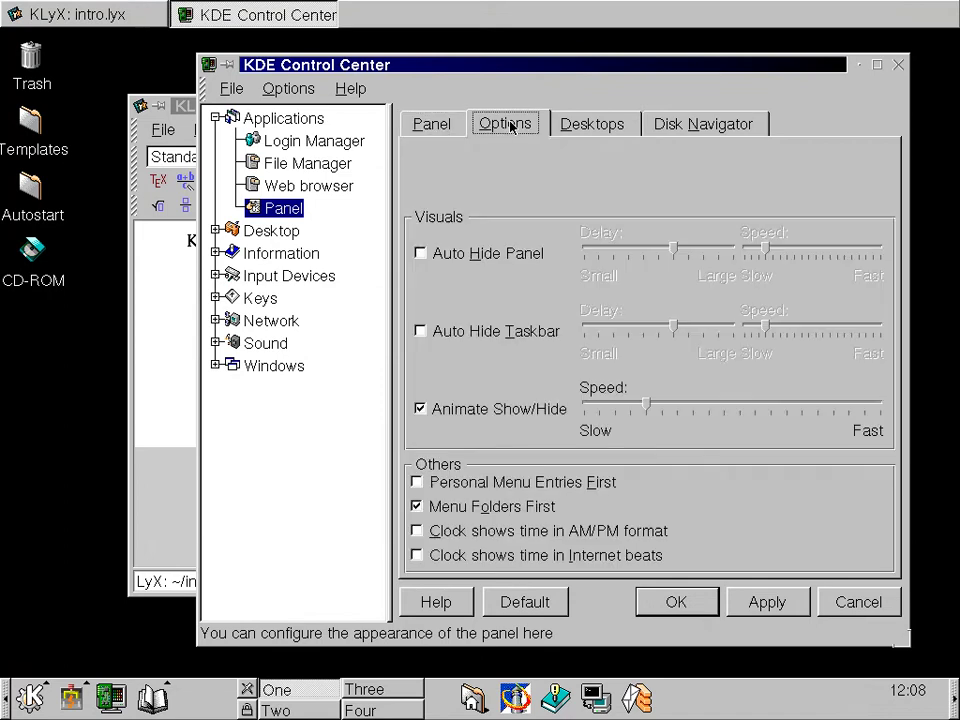
left_click(591, 121)
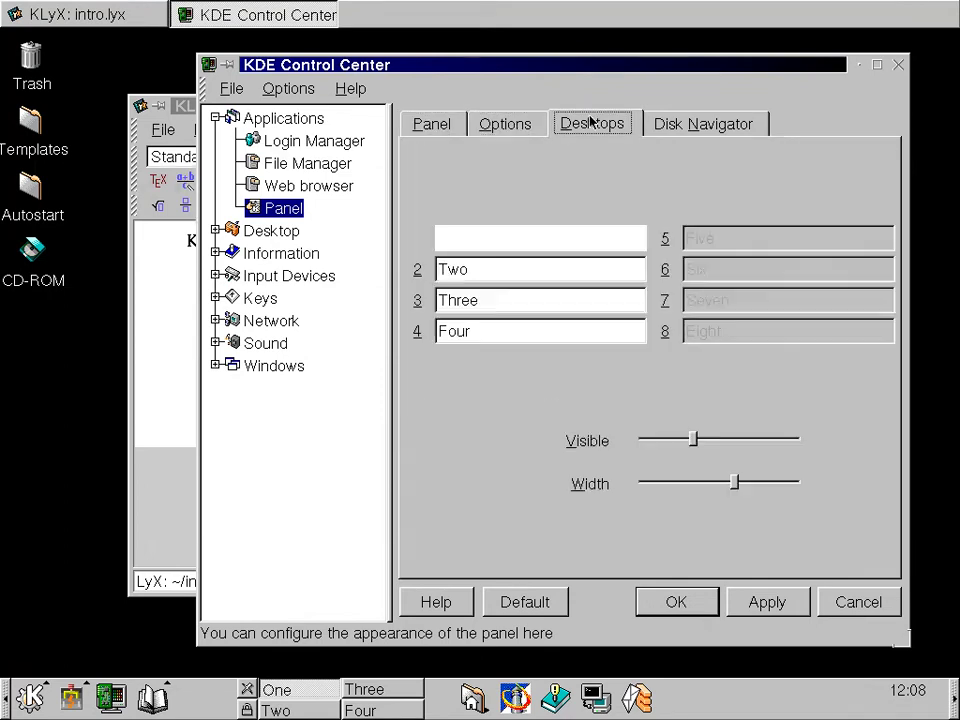
left_click(692, 125)
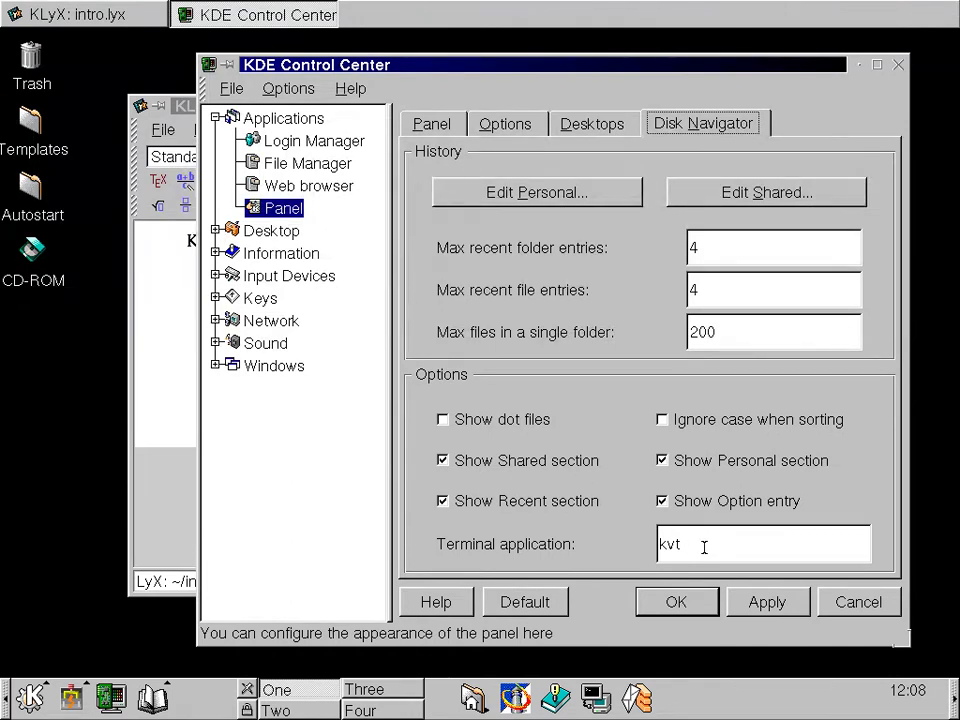
Launch Konsole from the Utilities applications and move its window over the Control Center
left_click(30, 697)
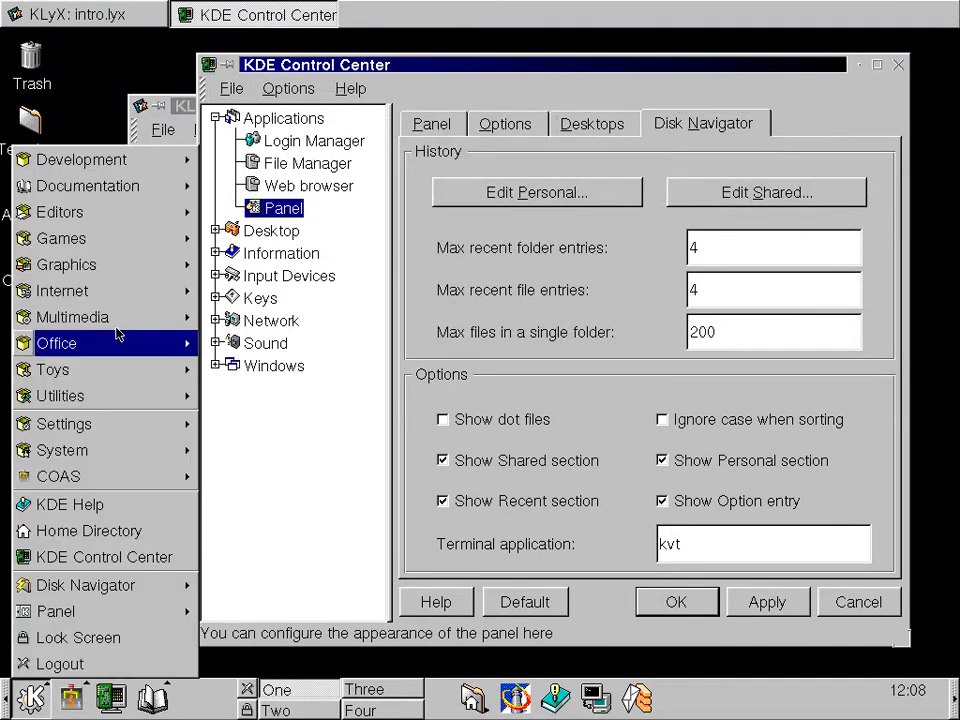
mouse_move(118, 400)
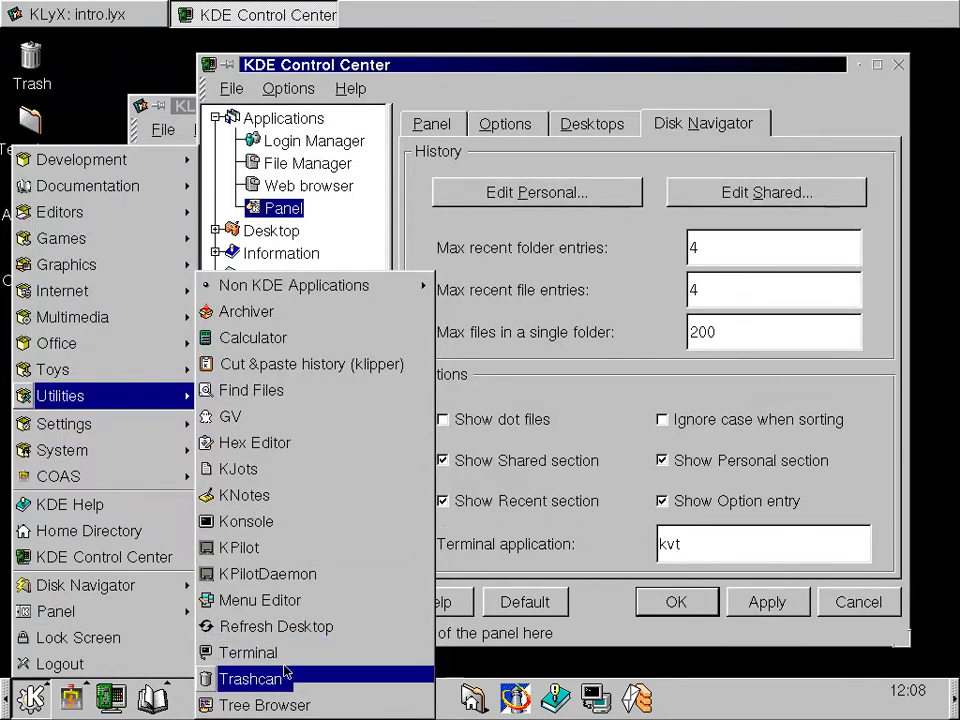
left_click(288, 524)
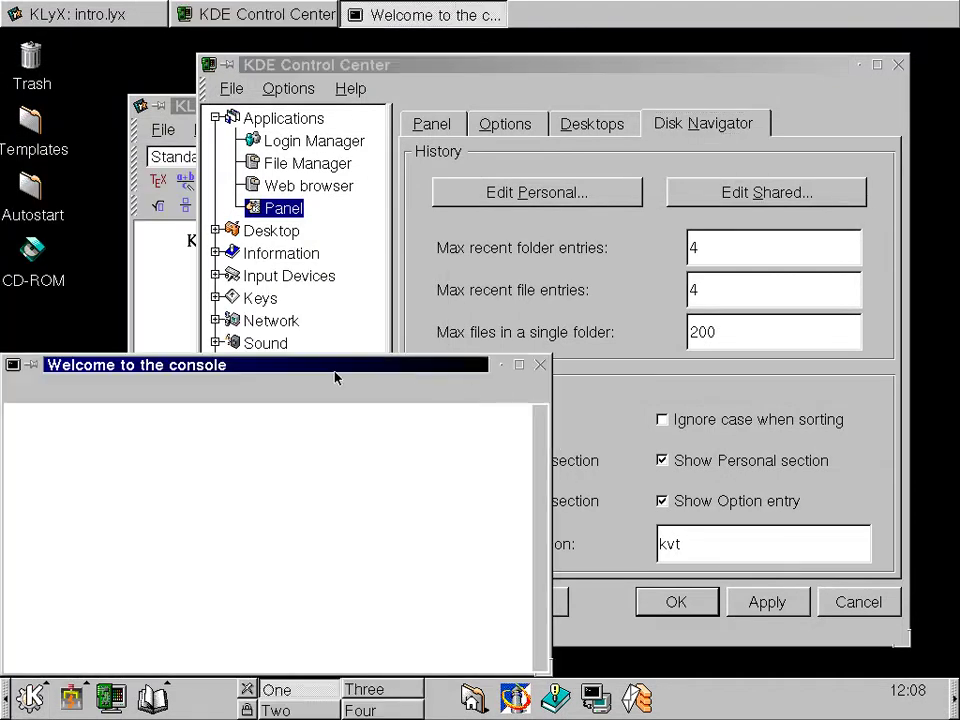
left_click_drag(336, 372, 716, 150)
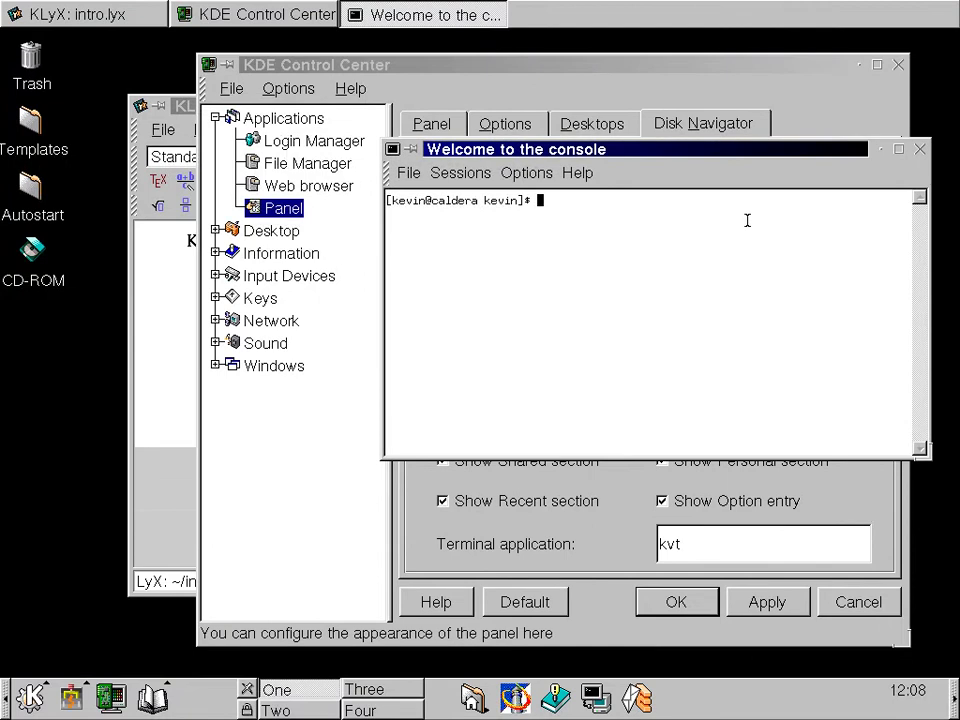
Look through Konsole's available commands and options, and read its version information
left_click(408, 174)
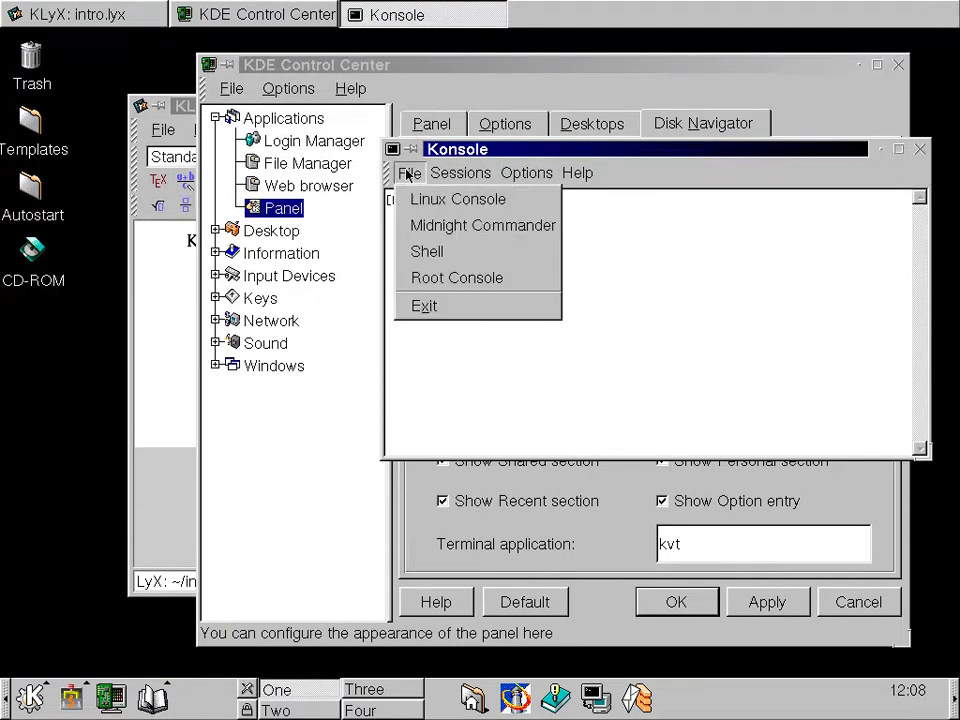
mouse_move(527, 178)
mouse_move(590, 170)
left_click(600, 200)
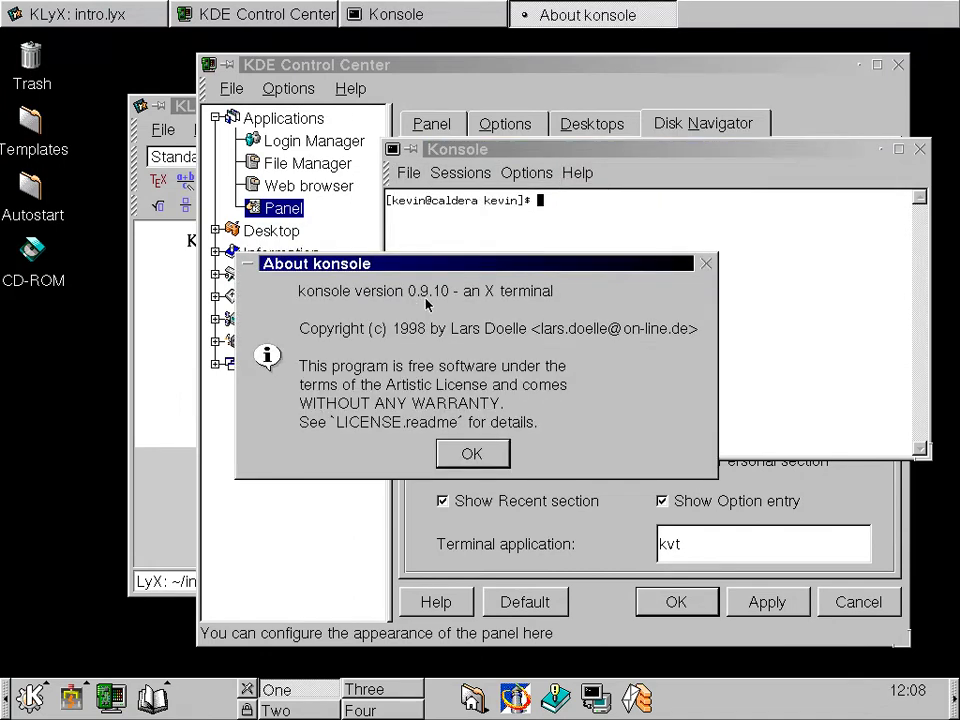
left_click(467, 453)
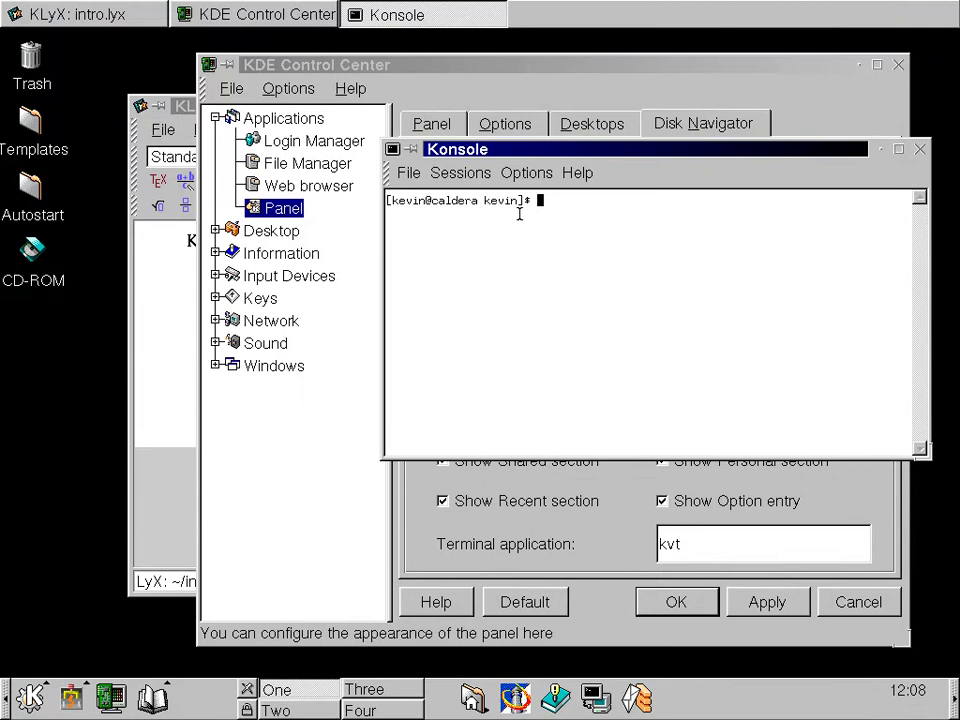
Start a Linux Console session in Konsole and dismiss the font error
left_click(410, 173)
mouse_move(510, 173)
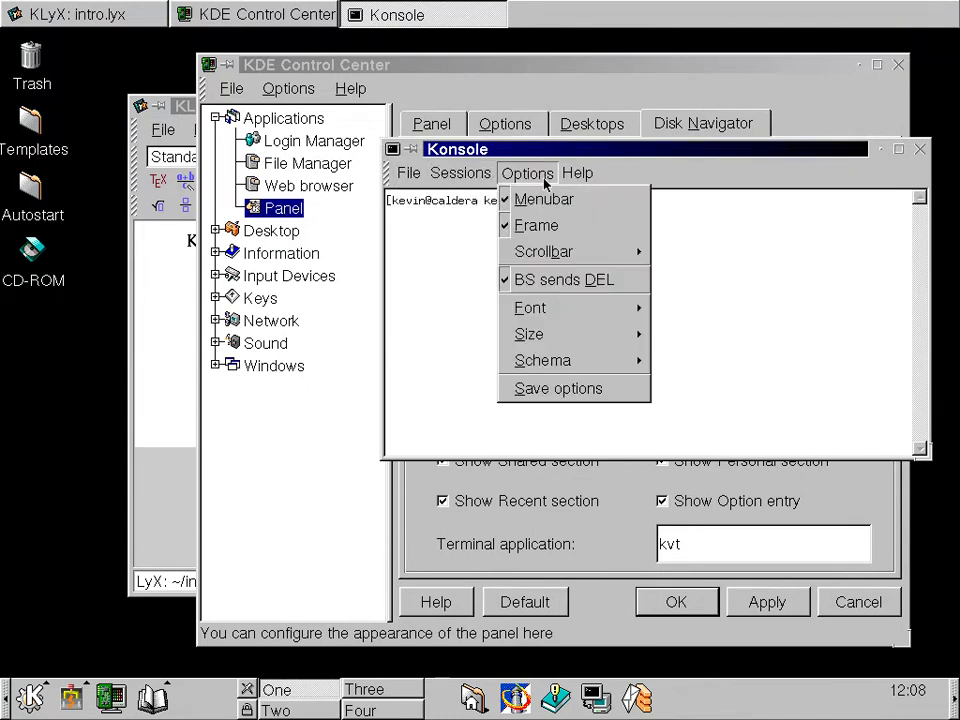
mouse_move(405, 173)
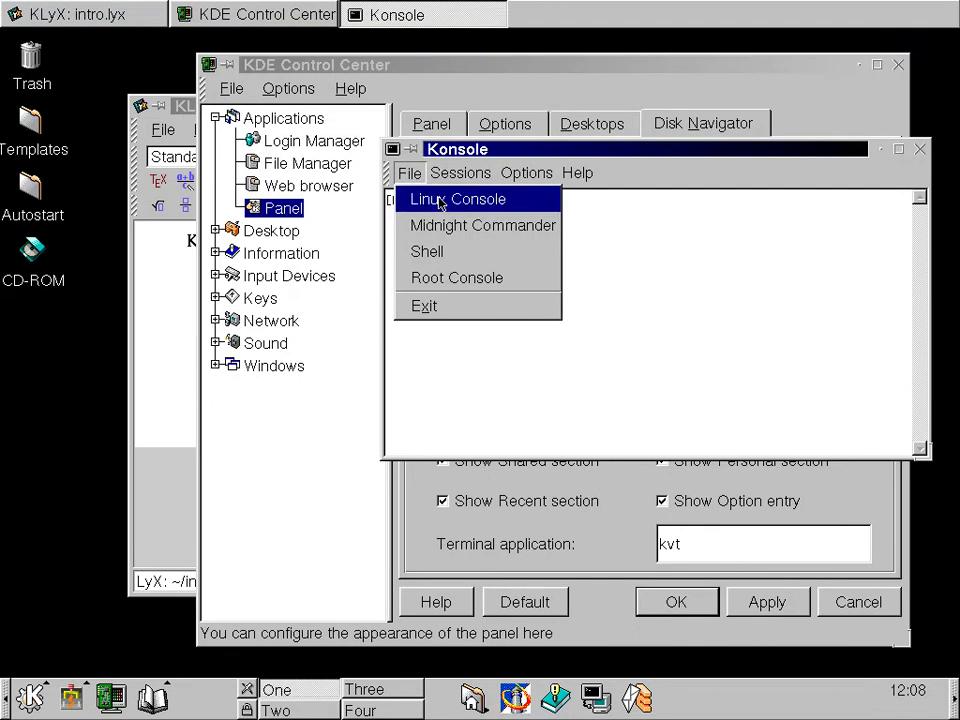
left_click(441, 201)
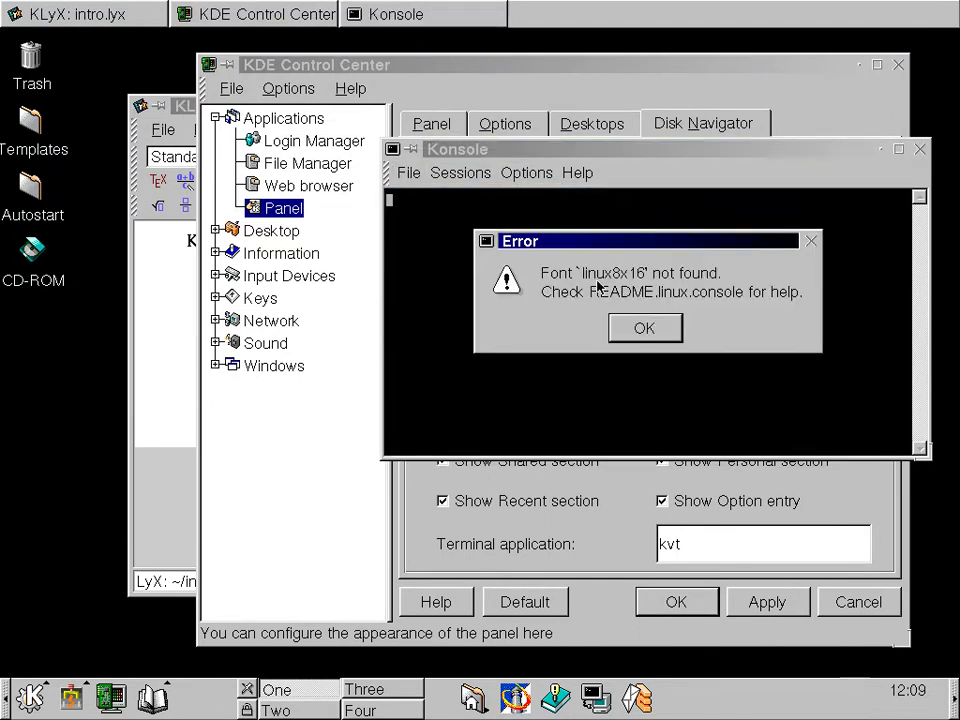
left_click(644, 329)
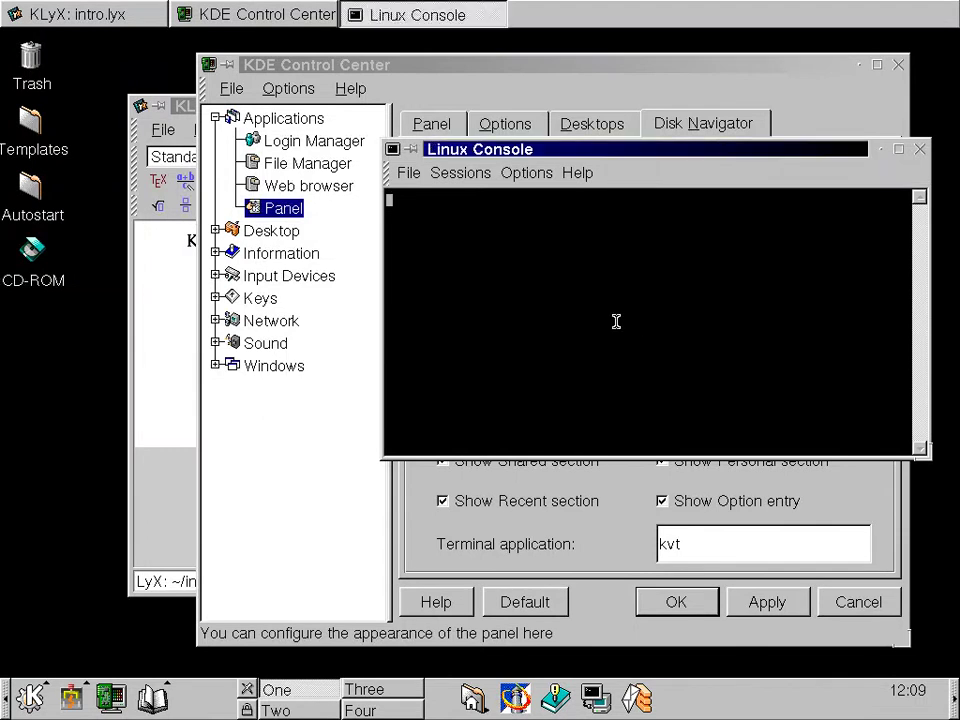
Switch back and forth between the Konsole and Linux Console sessions, and close the Konsole window
left_click(410, 174)
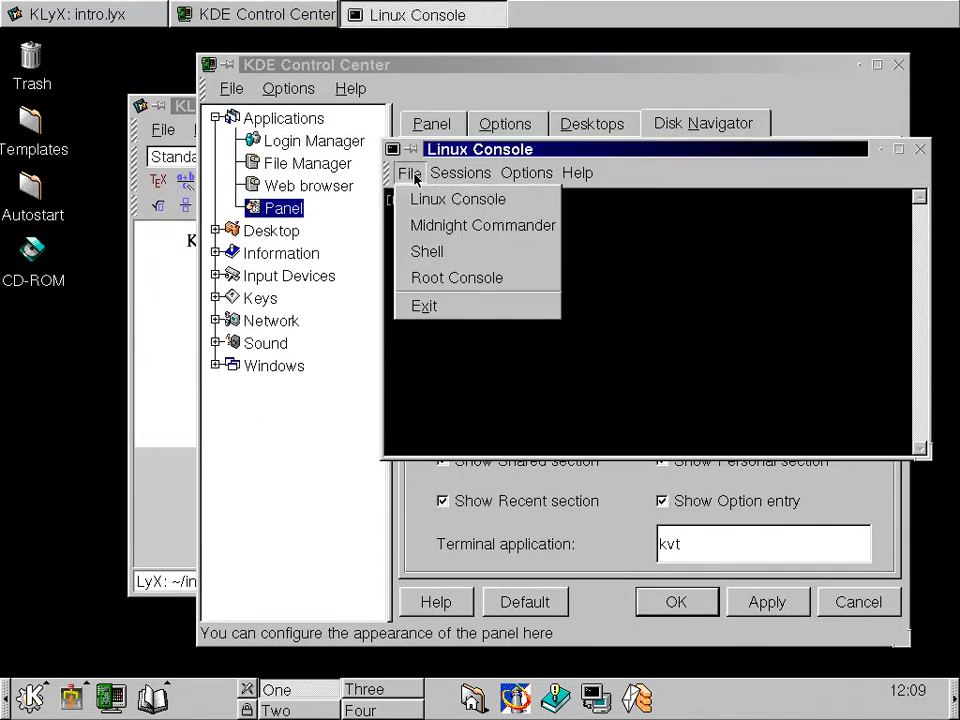
left_click(540, 312)
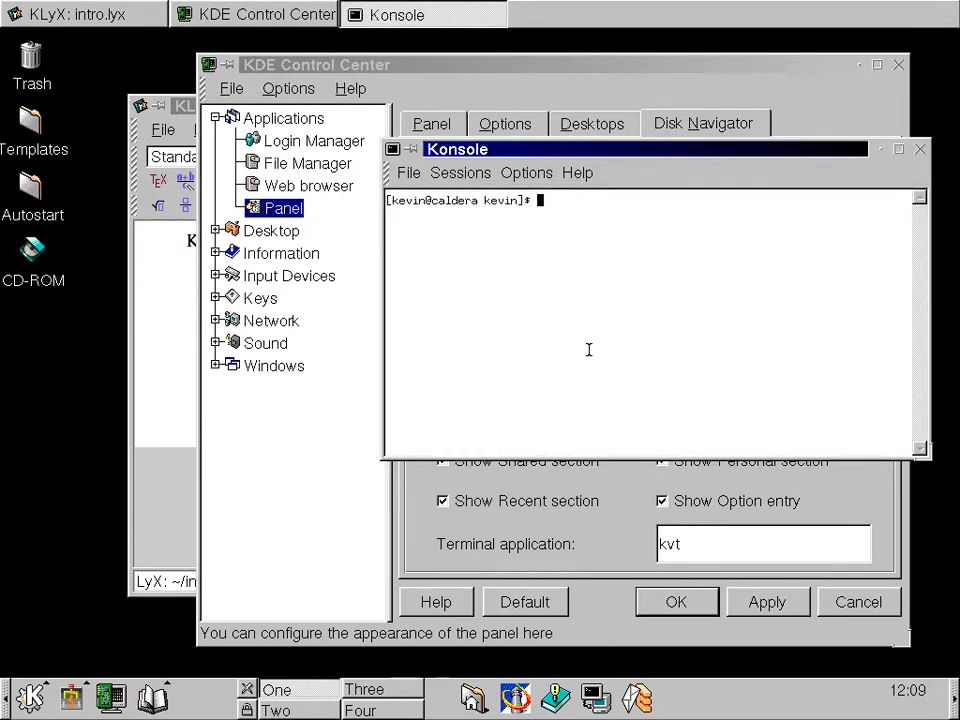
left_click(408, 172)
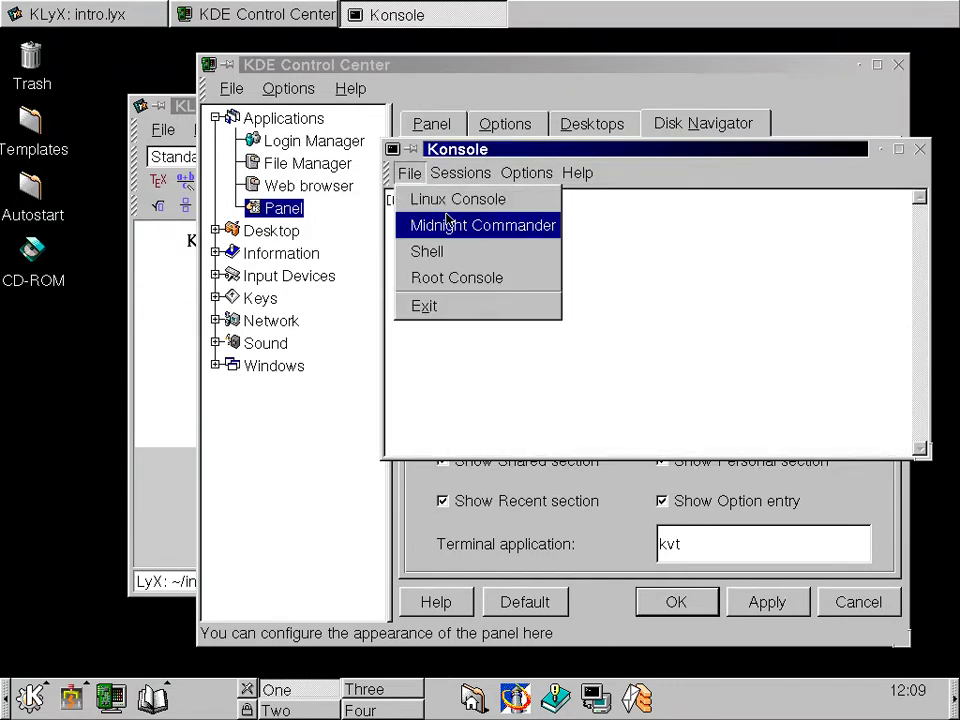
left_click(519, 220)
left_click(648, 326)
left_click(460, 172)
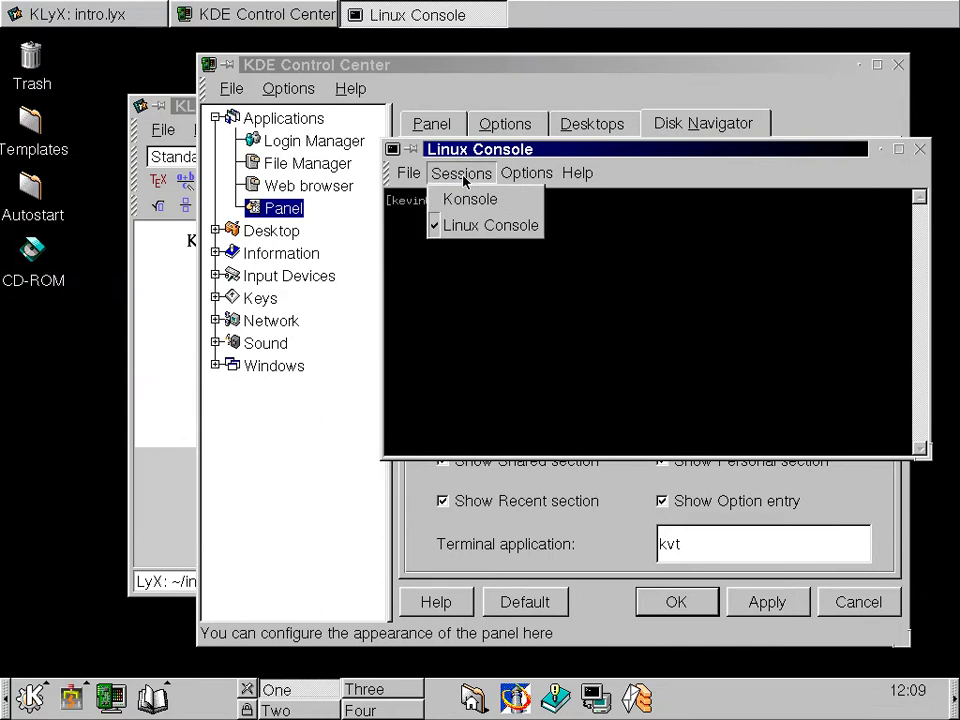
left_click(476, 199)
left_click(468, 173)
left_click(490, 223)
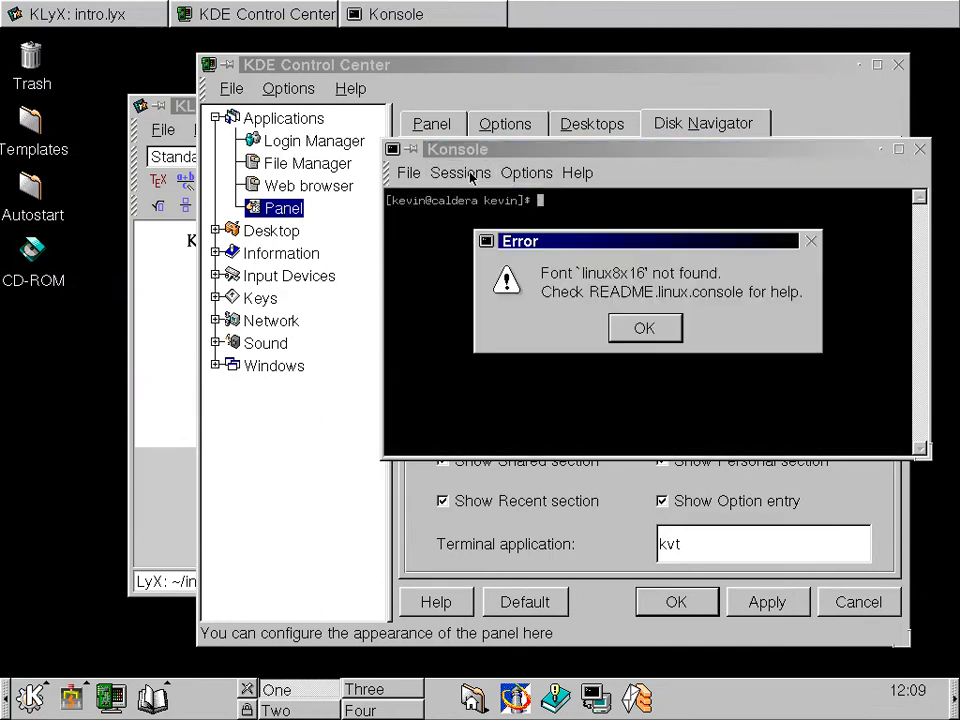
left_click(661, 328)
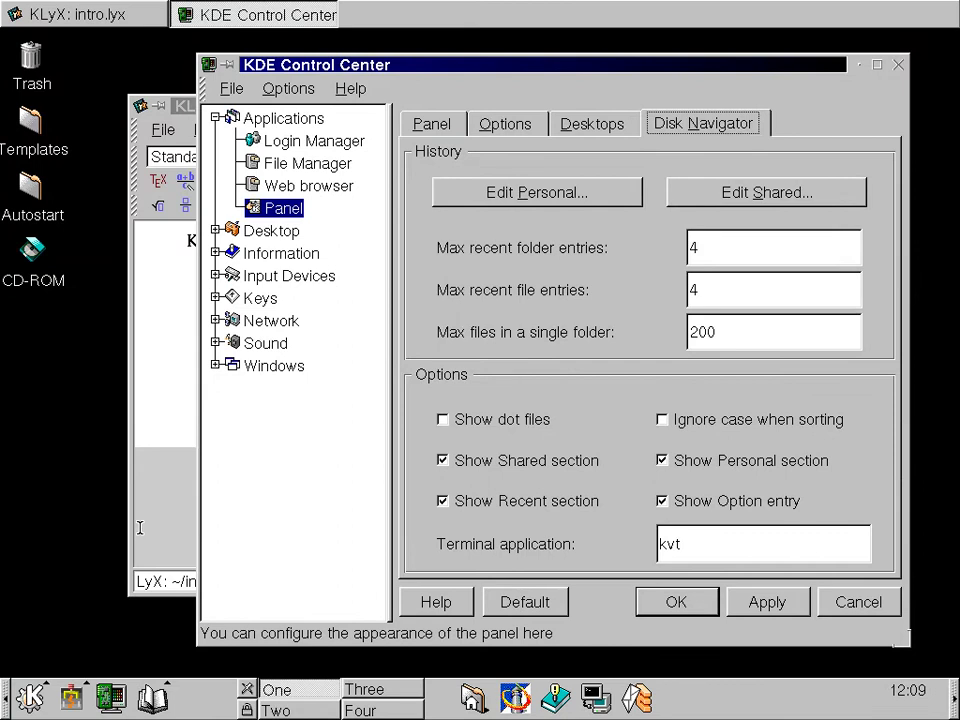
Browse the Multimedia, System, Settings and Utilities entries, then launch Terminal and move its window up toward the middle of the desktop
left_click(30, 697)
mouse_move(108, 333)
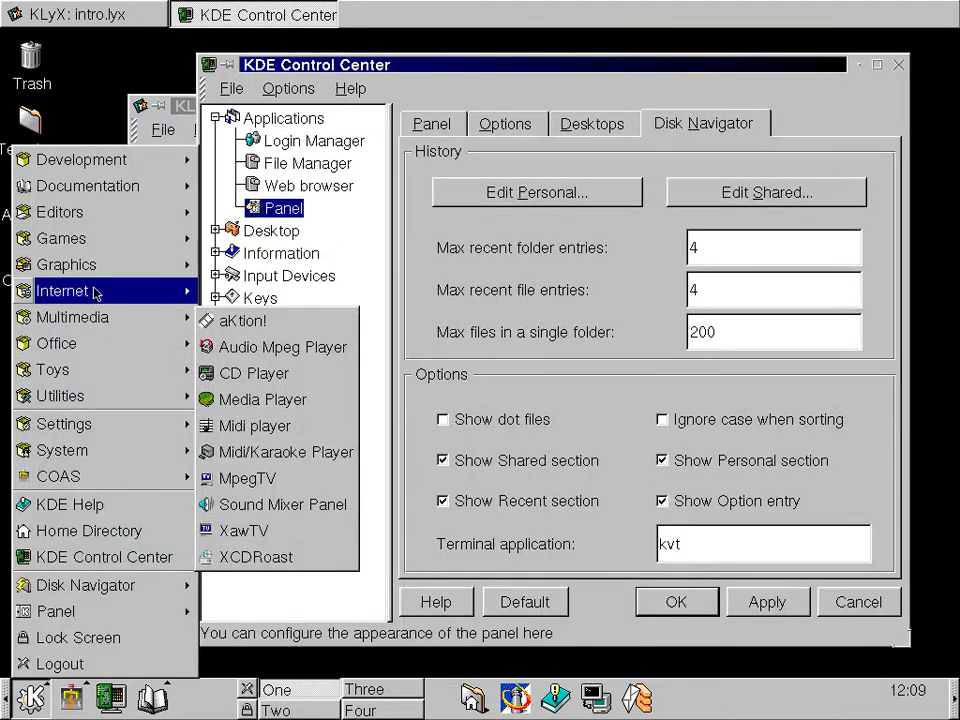
mouse_move(110, 460)
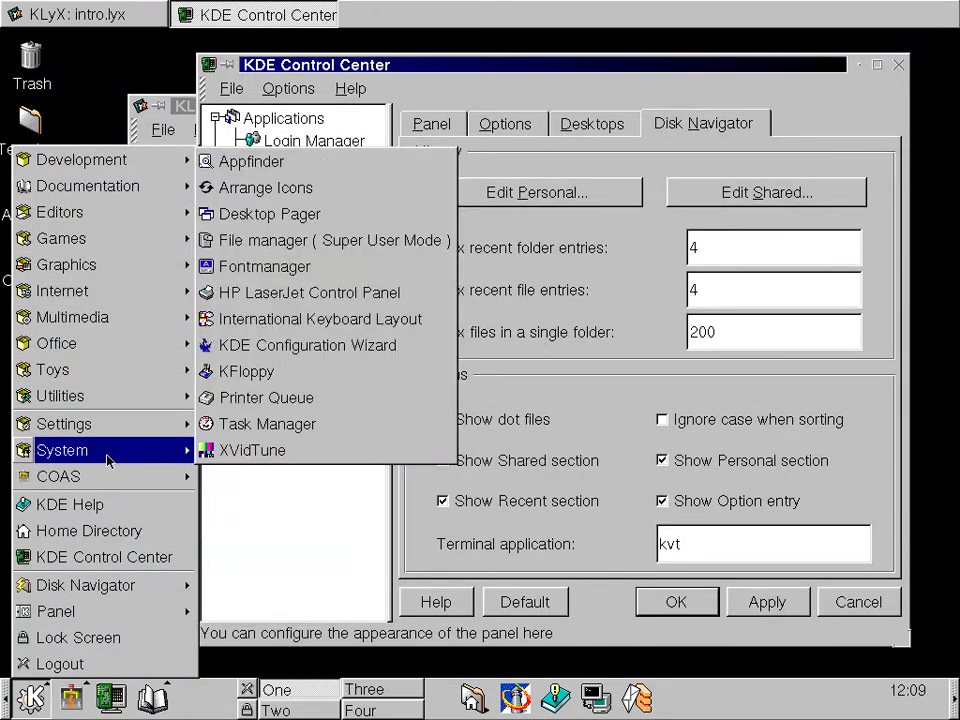
mouse_move(158, 430)
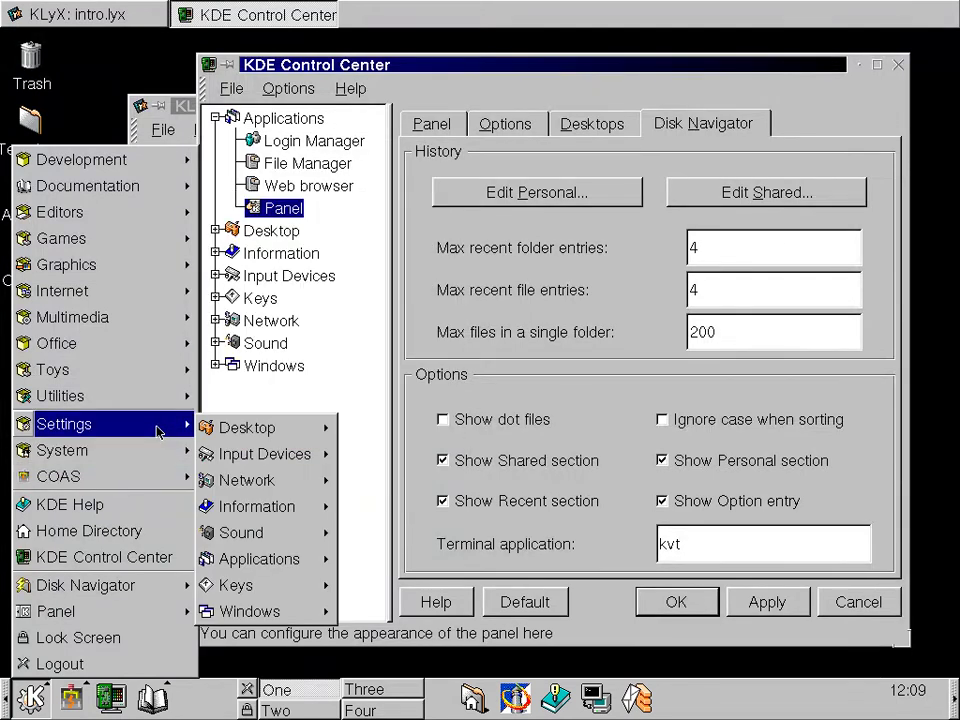
mouse_move(160, 400)
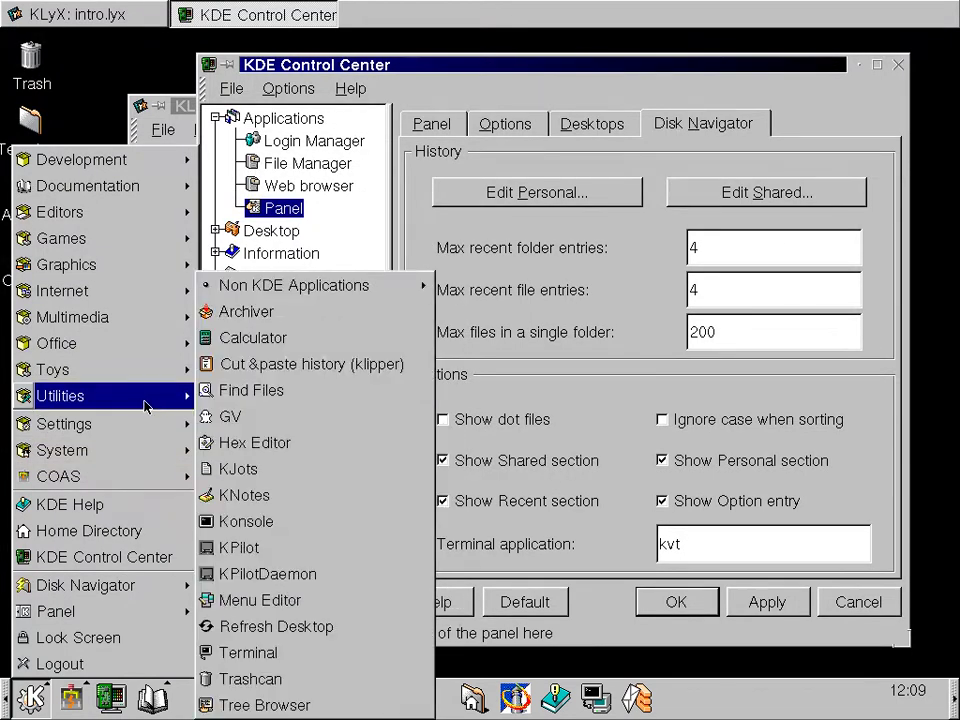
left_click(298, 654)
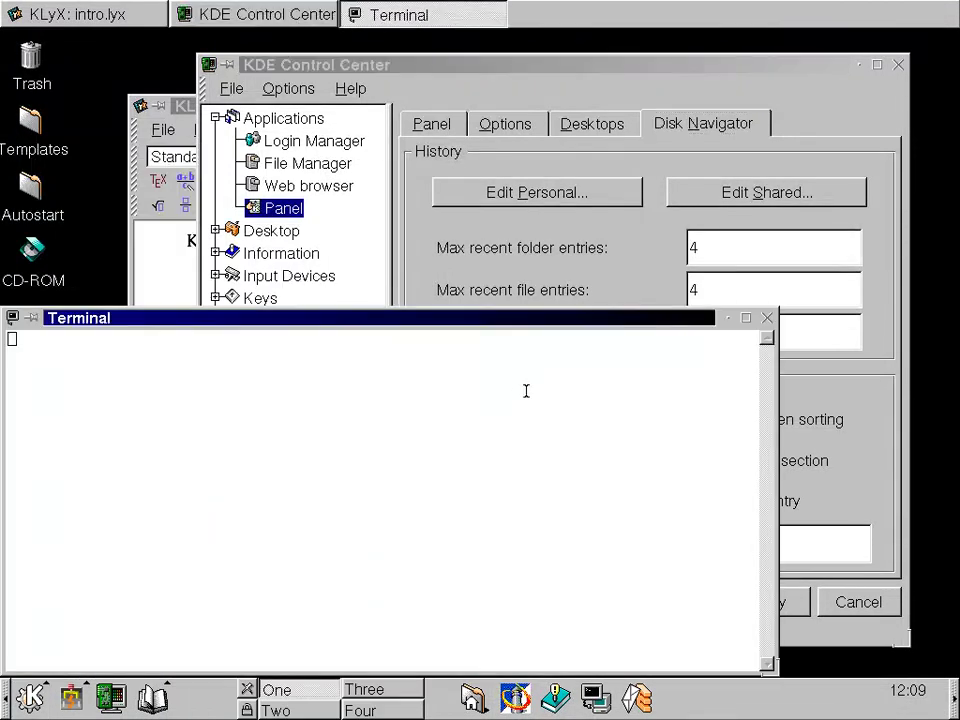
left_click_drag(396, 318, 444, 246)
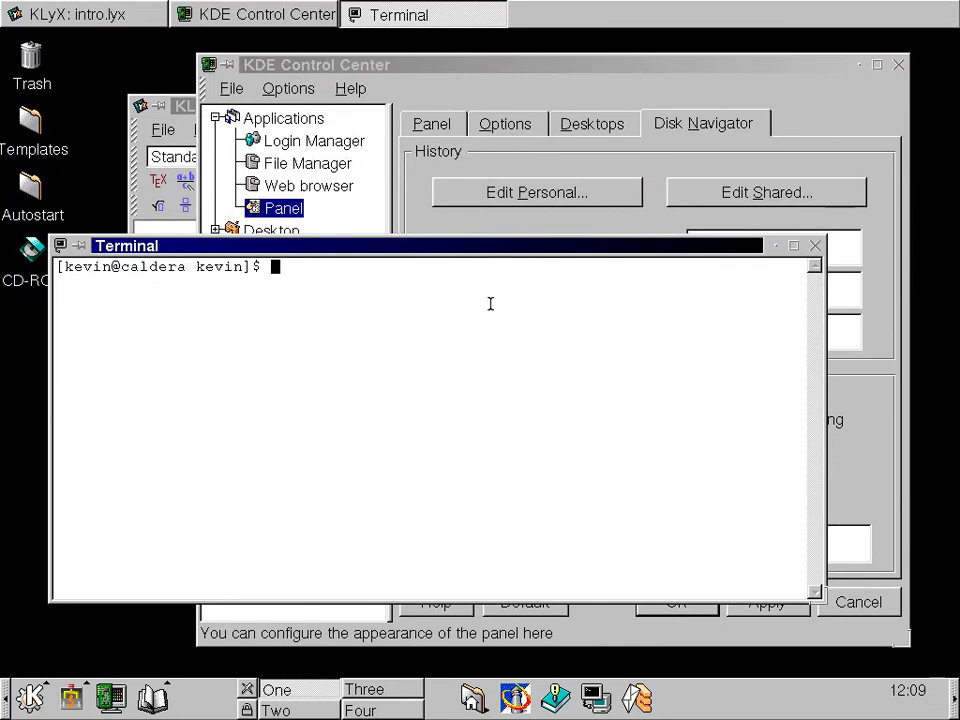
Move the Terminal window slightly lower and list all running processes with ps aux
left_click_drag(488, 250, 499, 278)
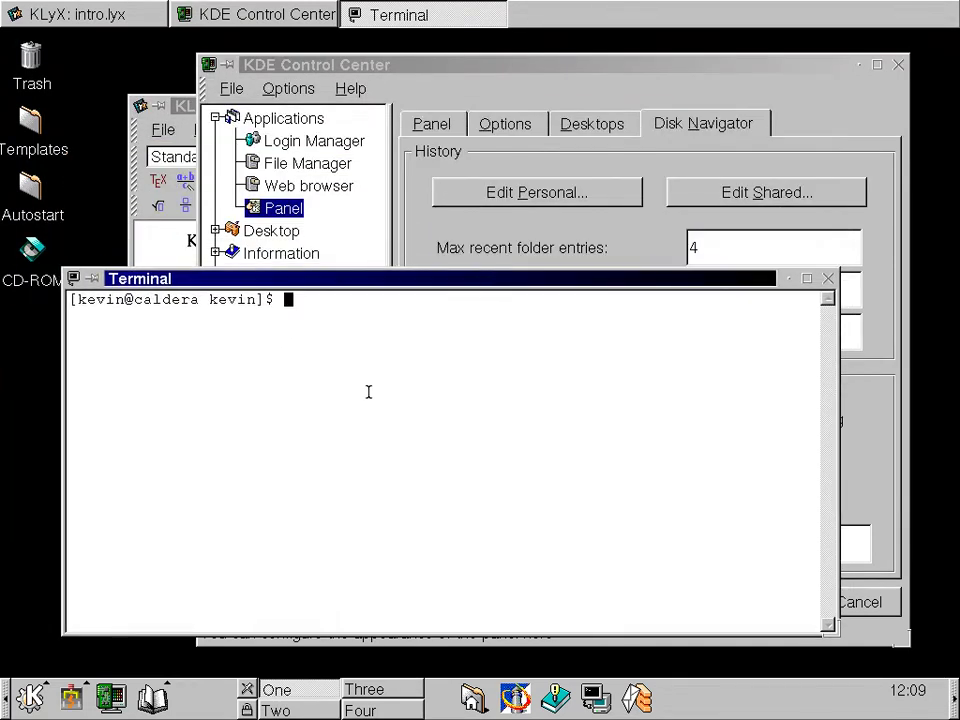
type("ps aux")
key("Return")
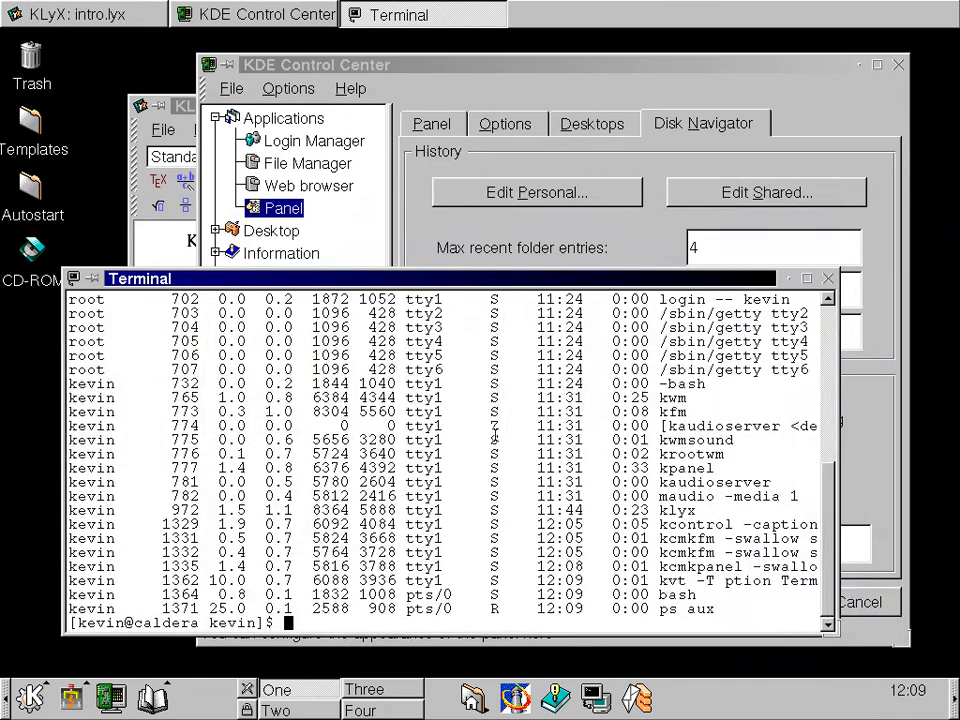
Start python in the terminal to check its version line, and exit both the interpreter and the shell
type("python")
key("Return")
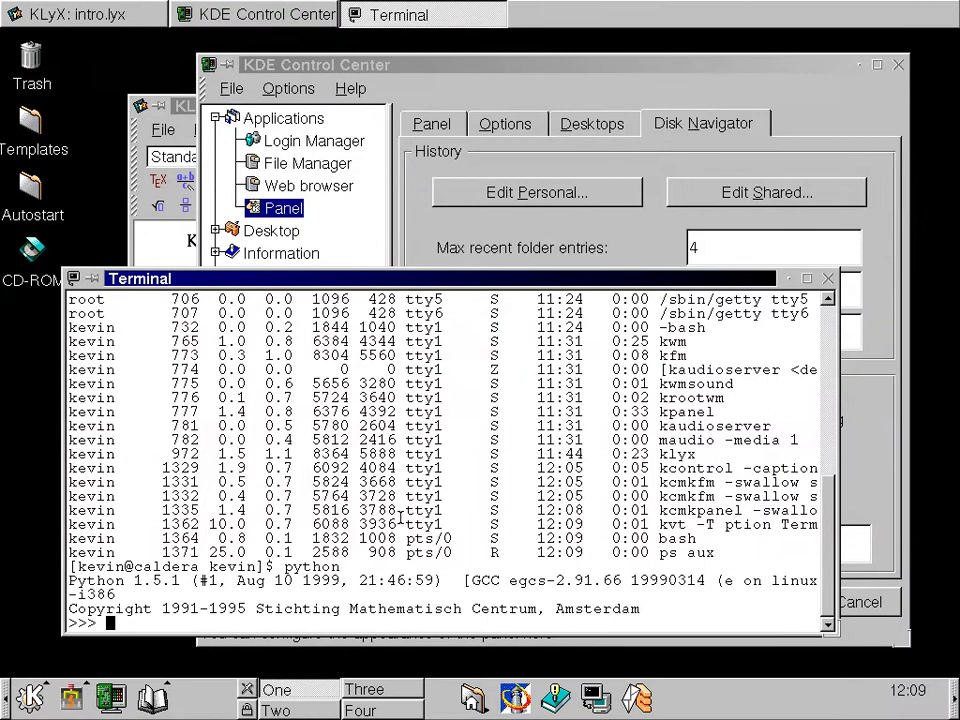
left_click_drag(117, 580, 430, 580)
left_click(456, 577)
key("ctrl+d")
key("ctrl+d")
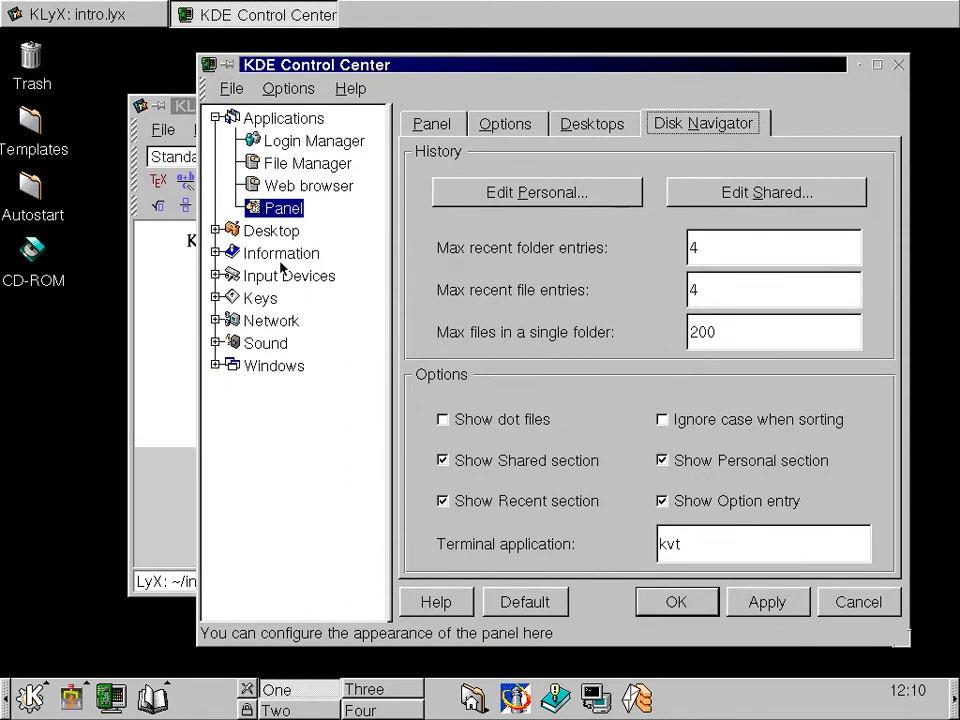
Expand the Desktop, Information, Input Devices and Keys categories in the KDE Control Center to examine their modules
left_click(217, 231)
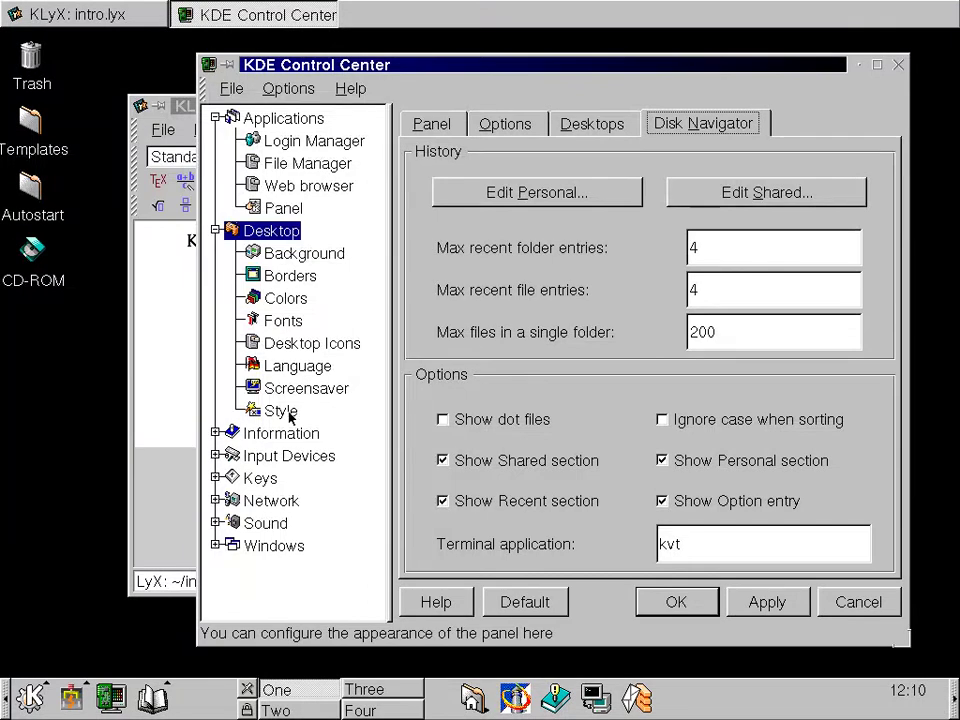
left_click(217, 434)
left_click(216, 434)
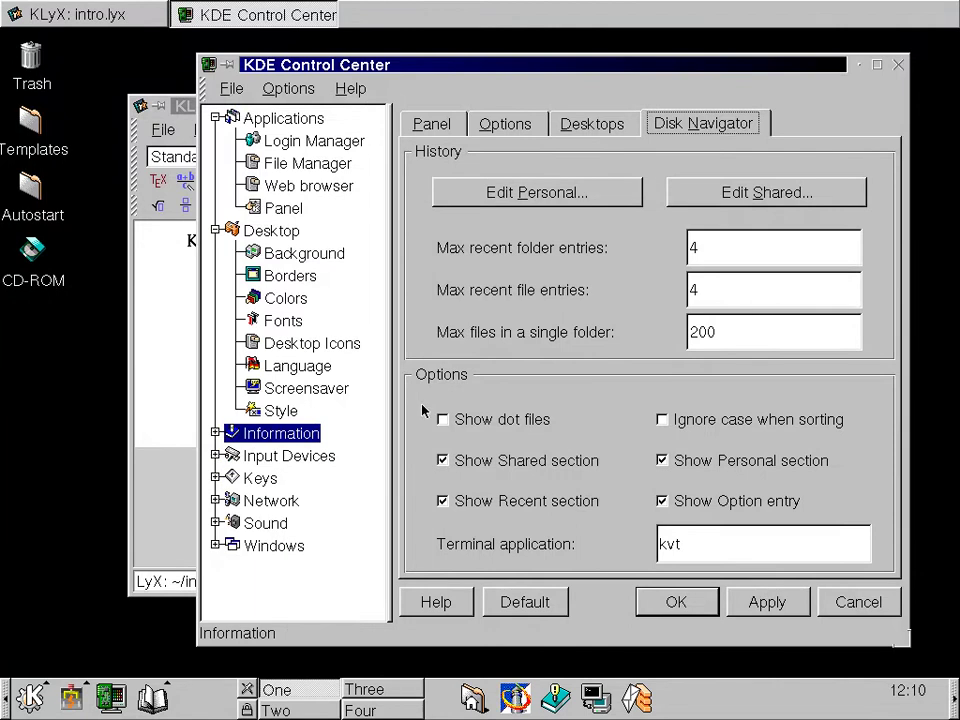
left_click(216, 433)
left_click(380, 545)
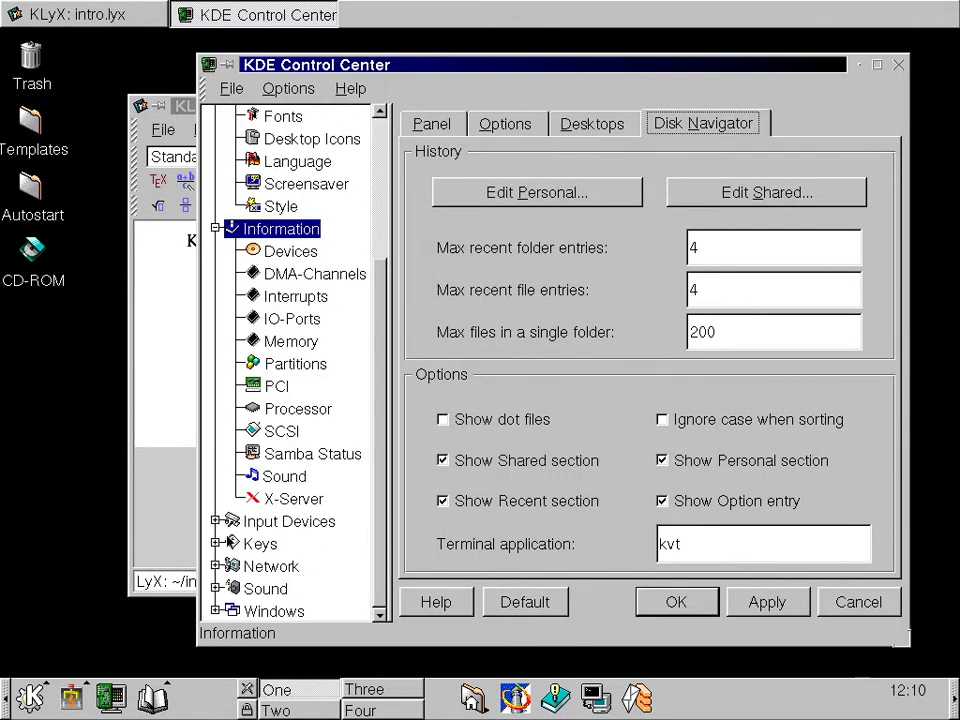
left_click(214, 520)
left_click(381, 577)
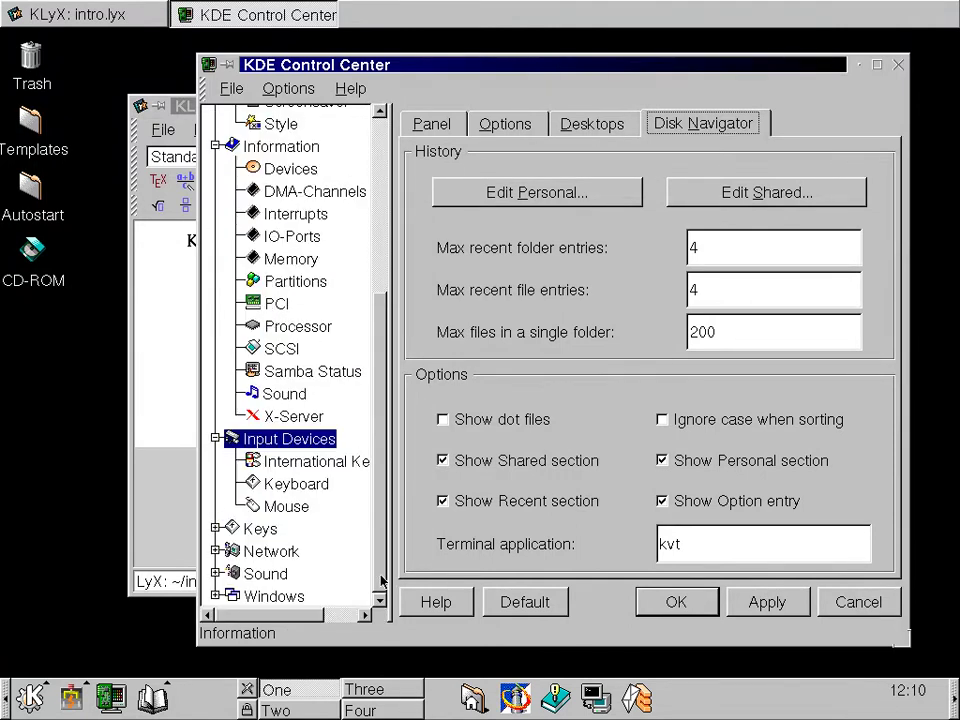
left_click(216, 528)
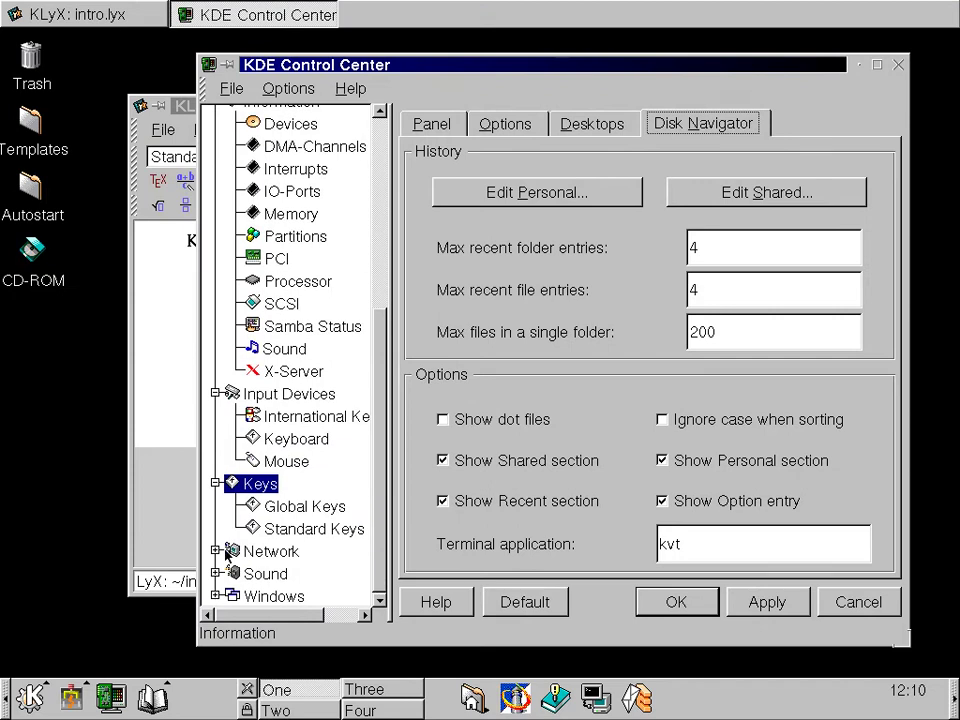
scroll(285, 205, "up", 5)
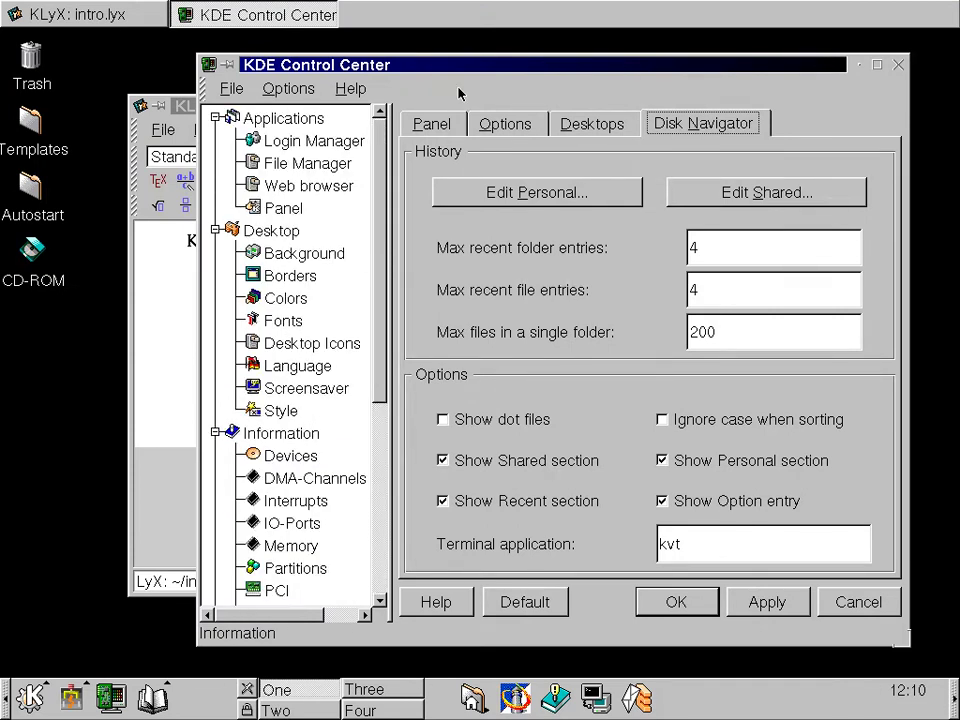
Close the KDE Control Center and the KLyX document window
left_click(898, 64)
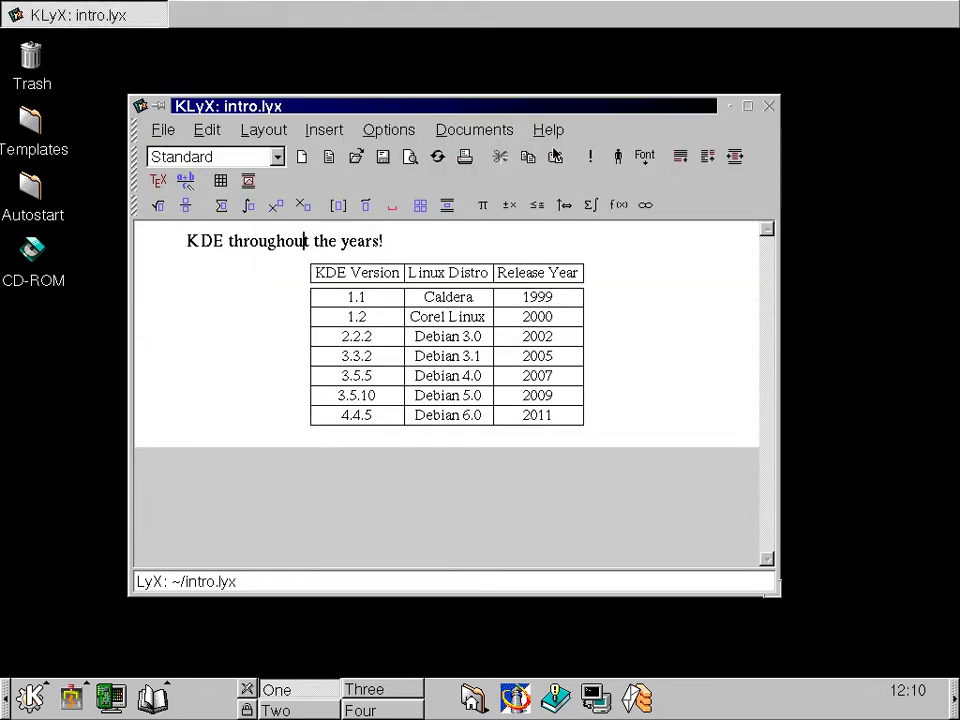
left_click(768, 107)
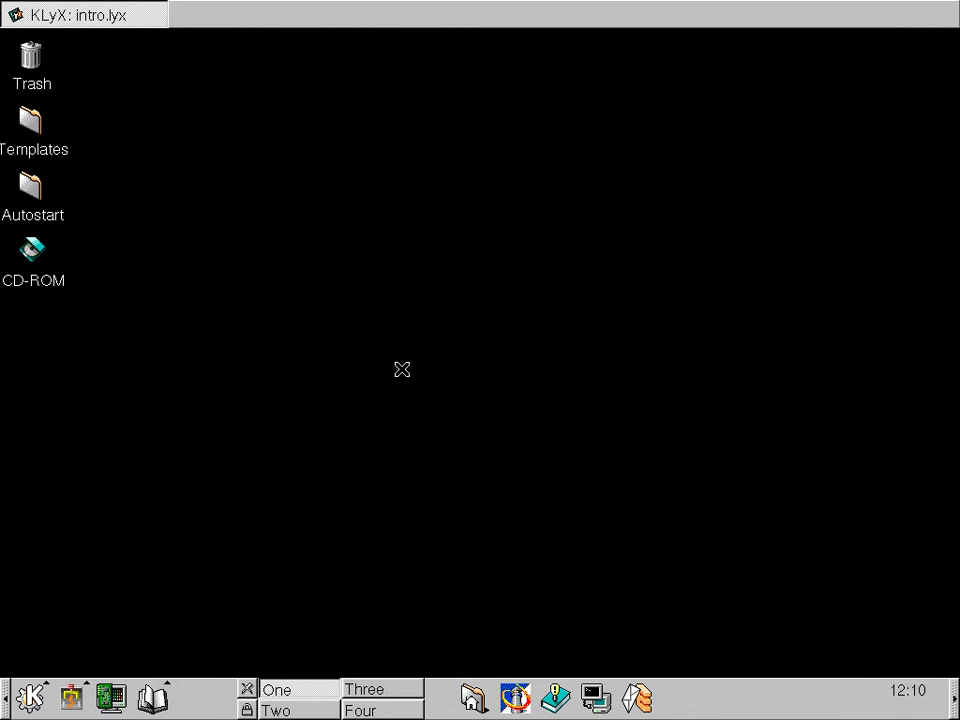
Look through the Network, Peripherals and System categories of the COAS administration tools, and dismiss the list
left_click(72, 697)
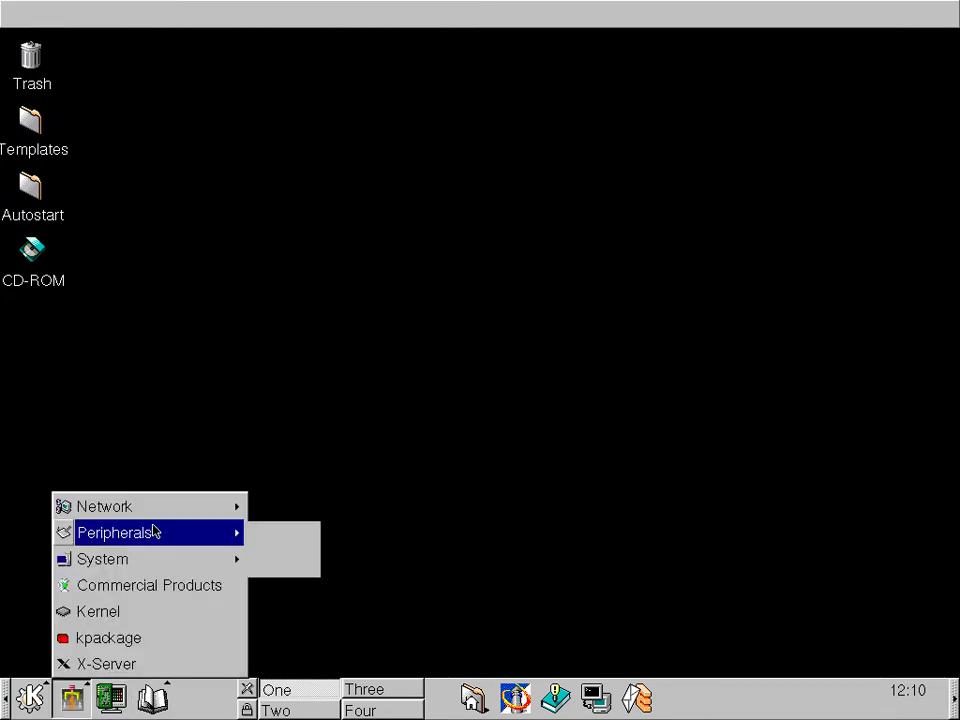
mouse_move(156, 507)
mouse_move(306, 510)
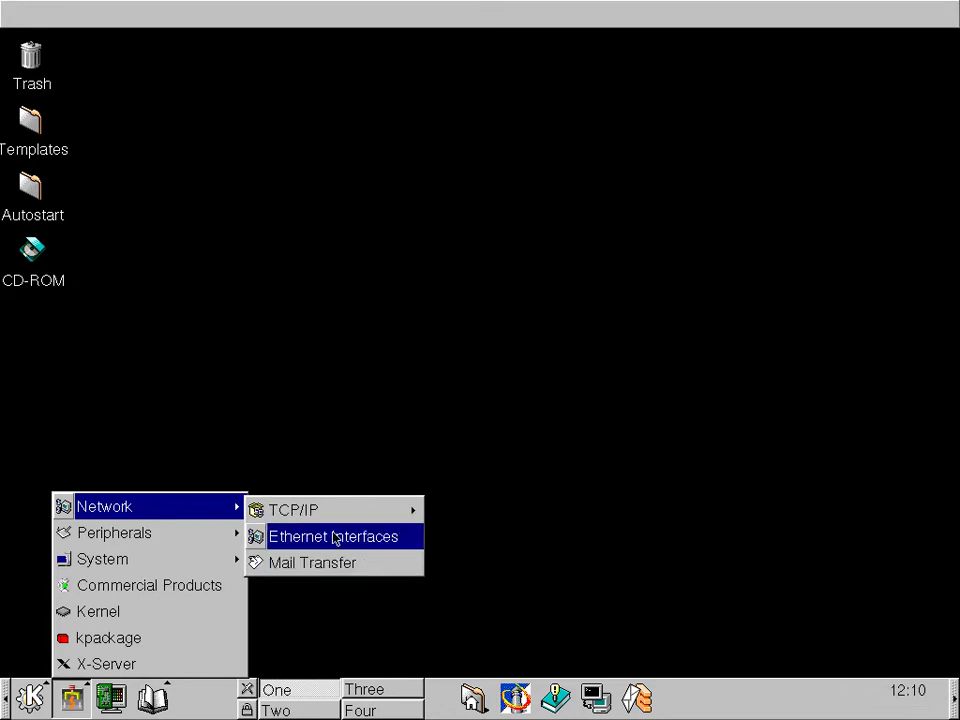
mouse_move(190, 540)
mouse_move(193, 565)
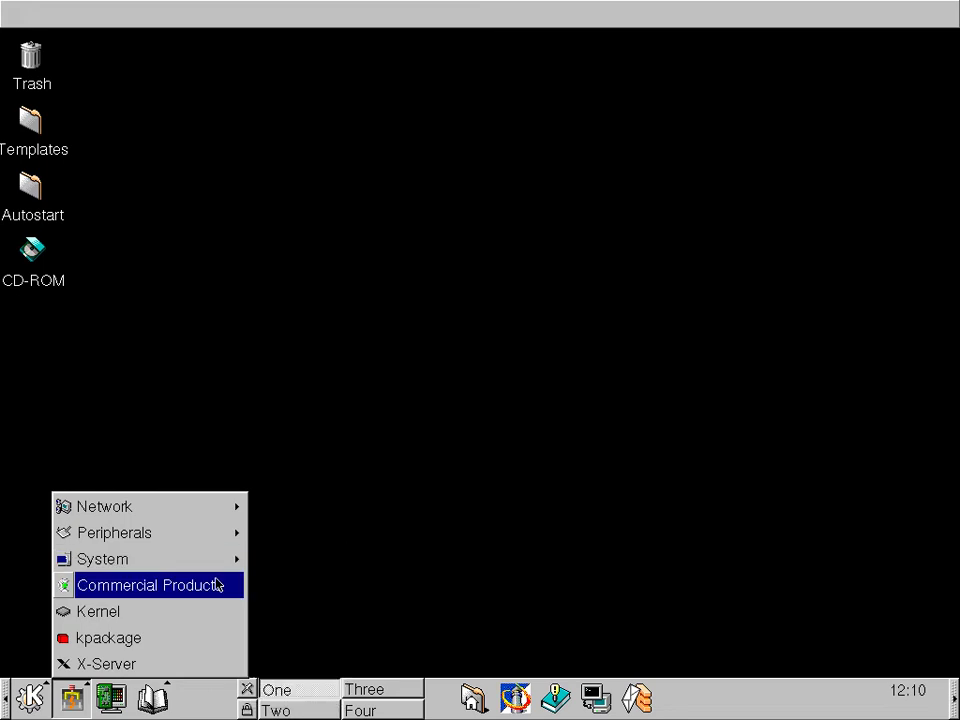
left_click(384, 551)
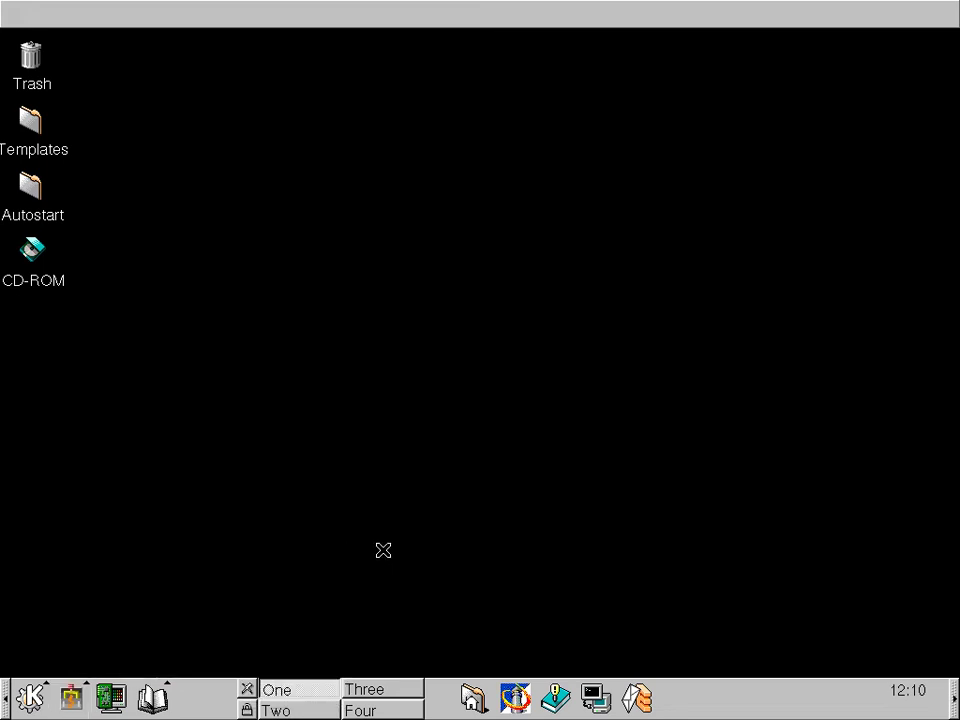
Open The Linux Kernel guide from the documentation list and maximize its window
left_click(153, 697)
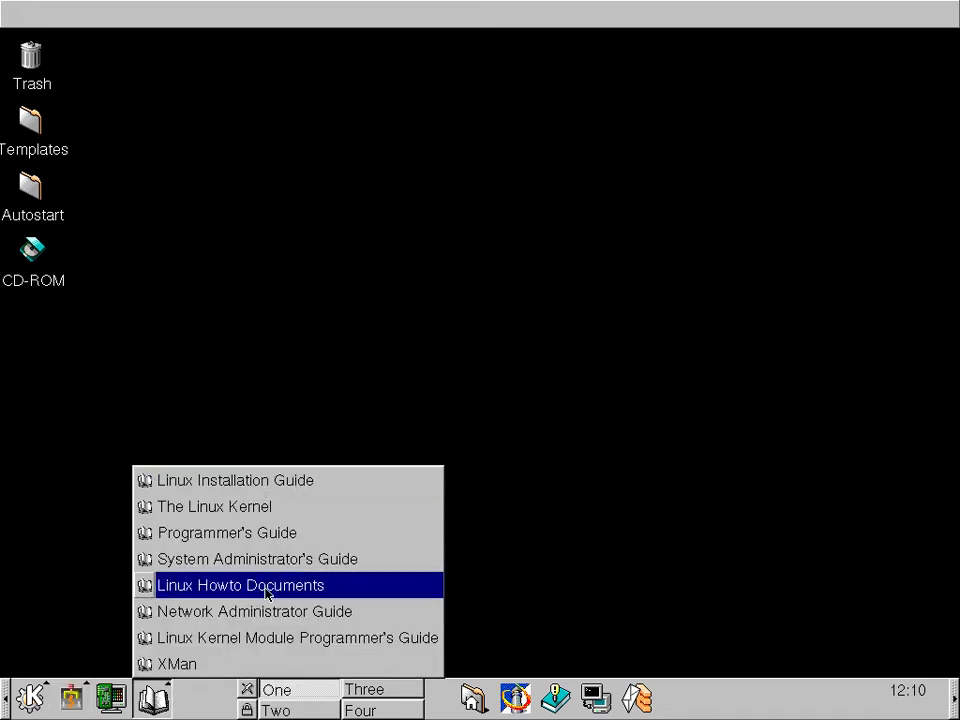
left_click(287, 509)
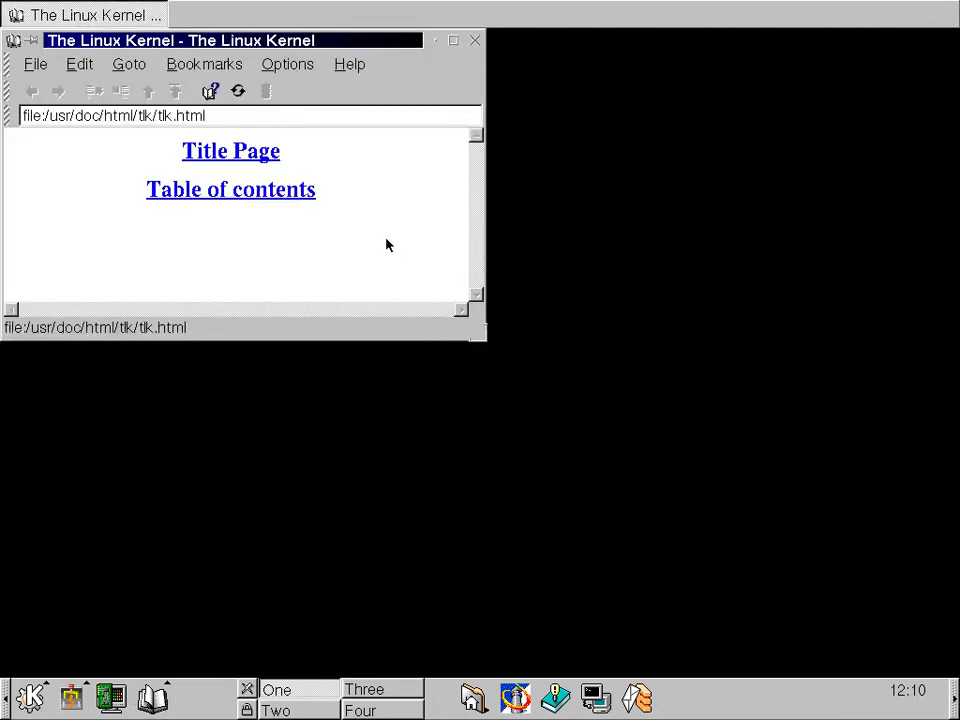
left_click(453, 41)
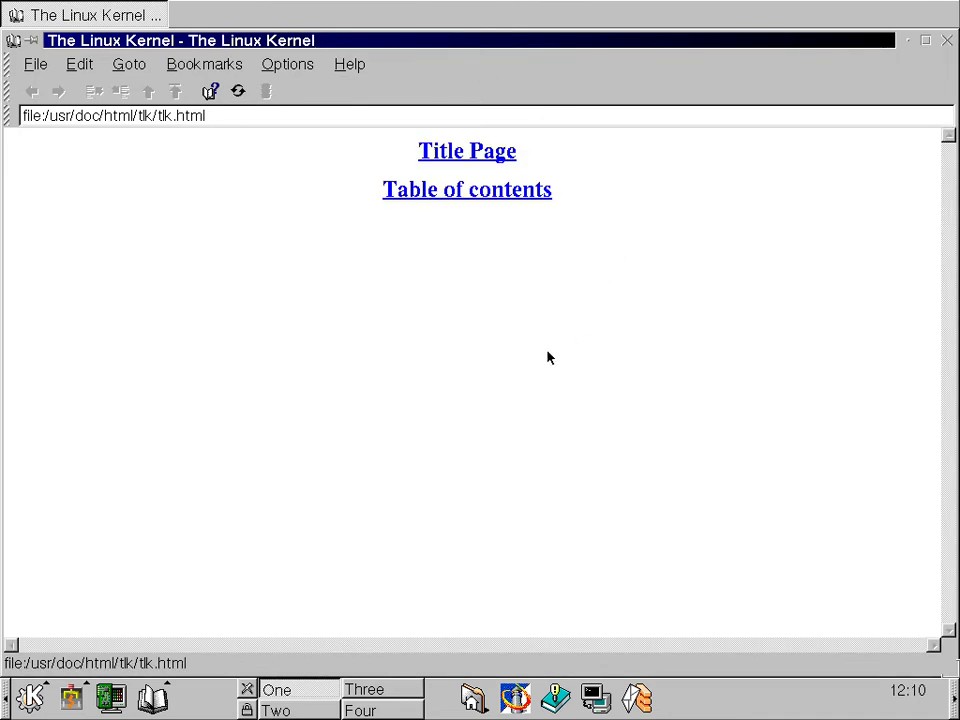
View the About KDE information from the help viewer and close it
left_click(350, 65)
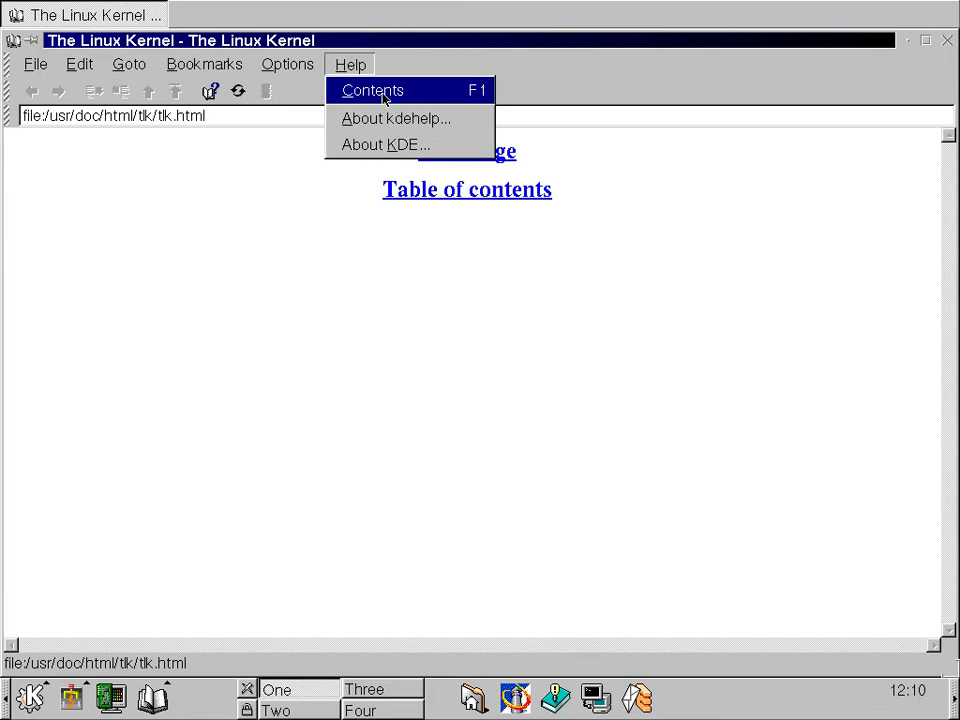
left_click(392, 146)
left_click(460, 468)
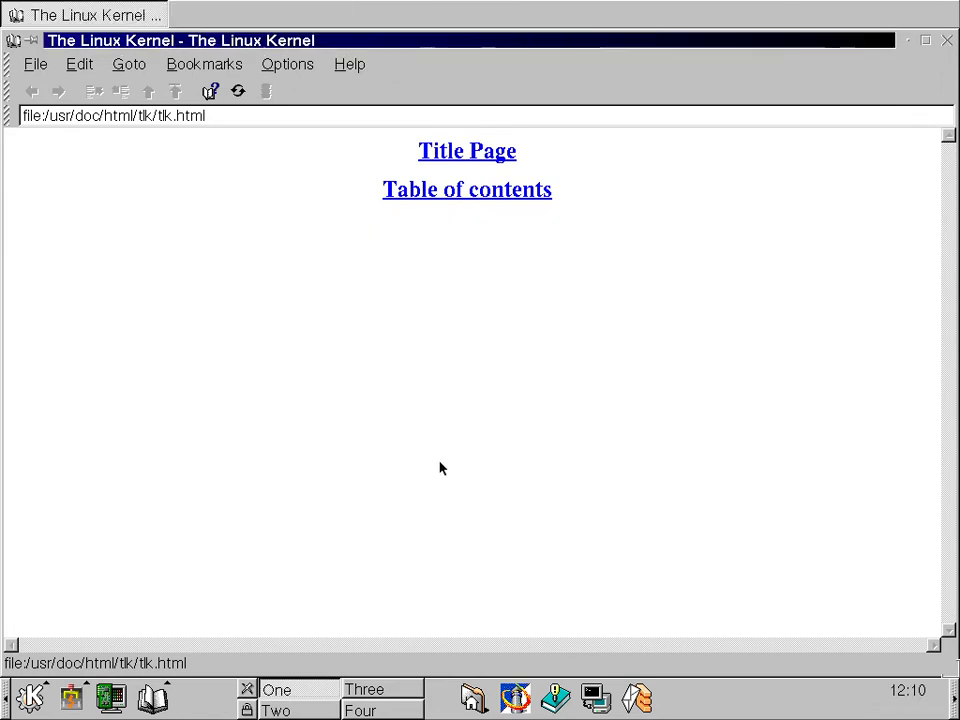
Launch Task Manager from the System applications and move its window toward the middle of the desktop
left_click(30, 697)
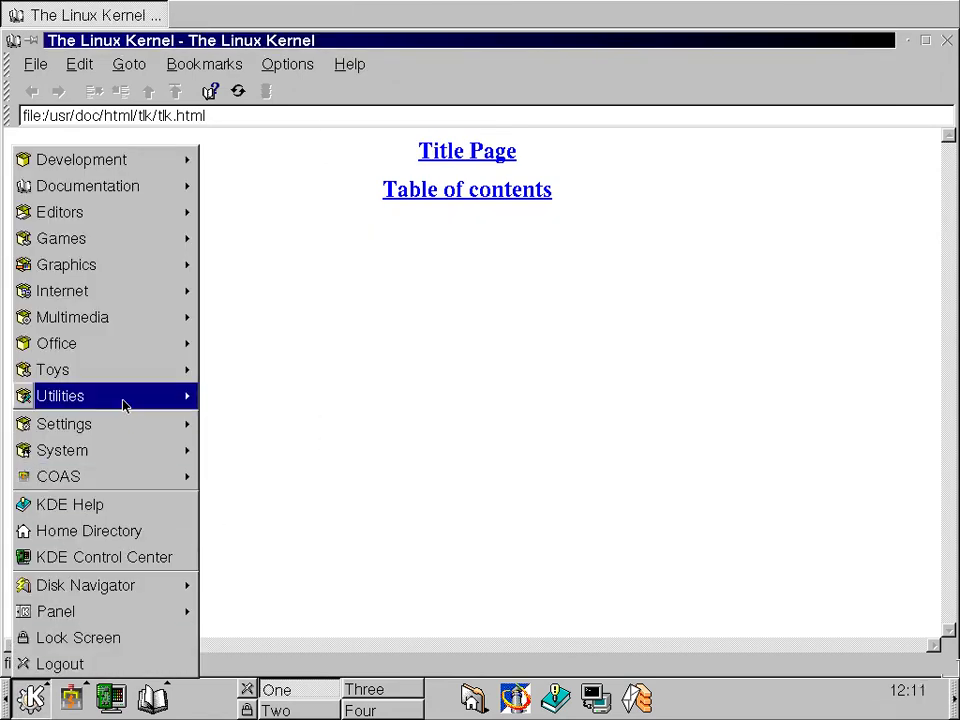
mouse_move(125, 401)
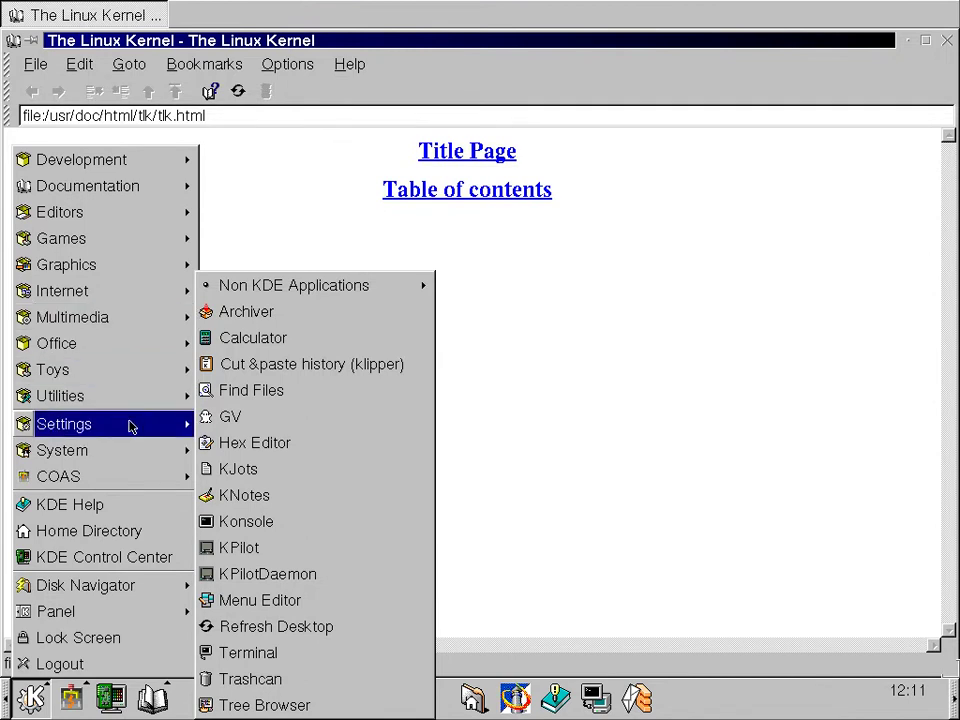
mouse_move(126, 452)
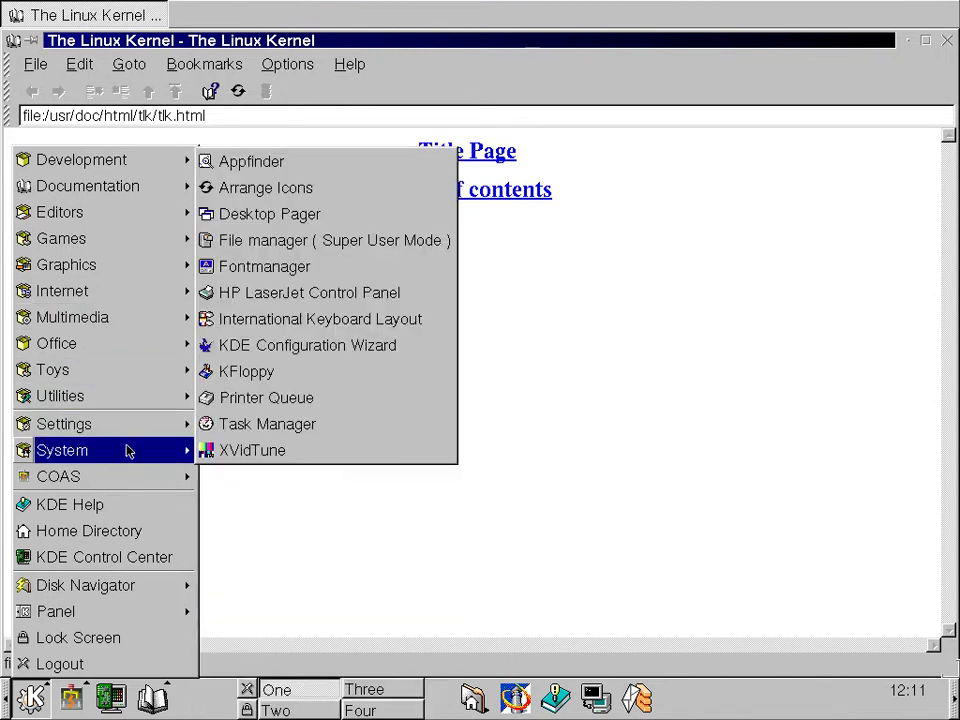
left_click(330, 429)
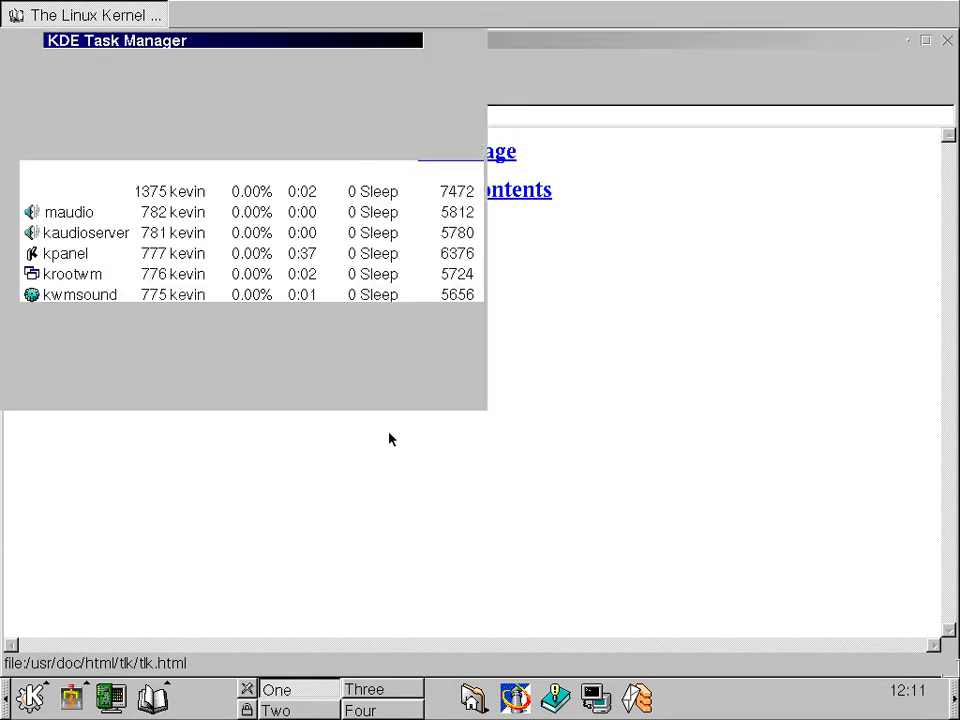
left_click_drag(285, 44, 694, 221)
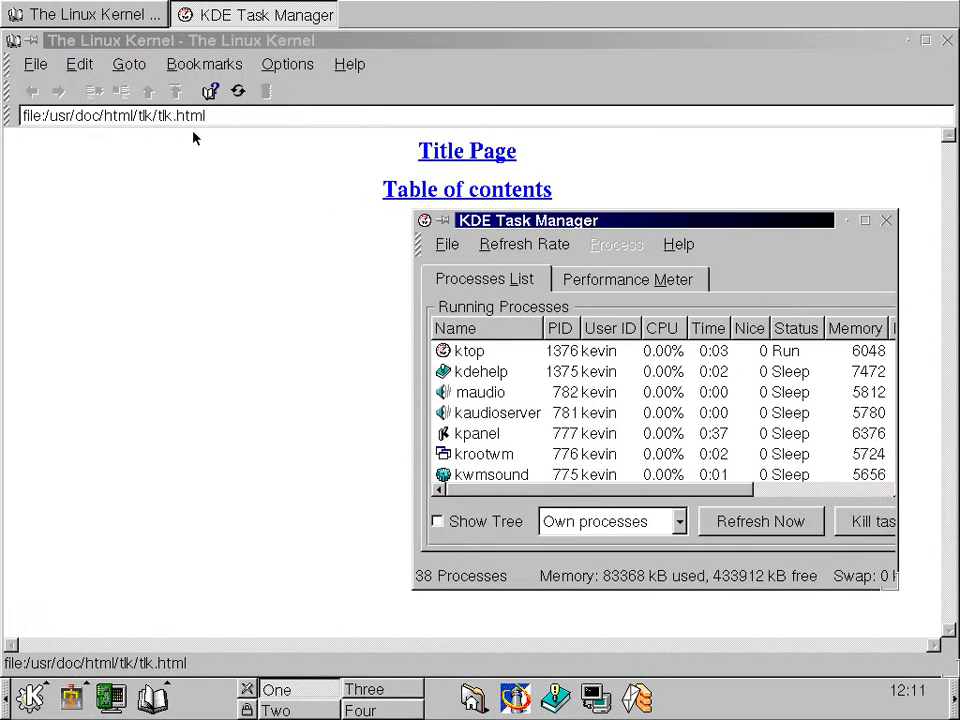
Select the kdehelp process in the running processes list and close KDE Task Manager
left_click(488, 374)
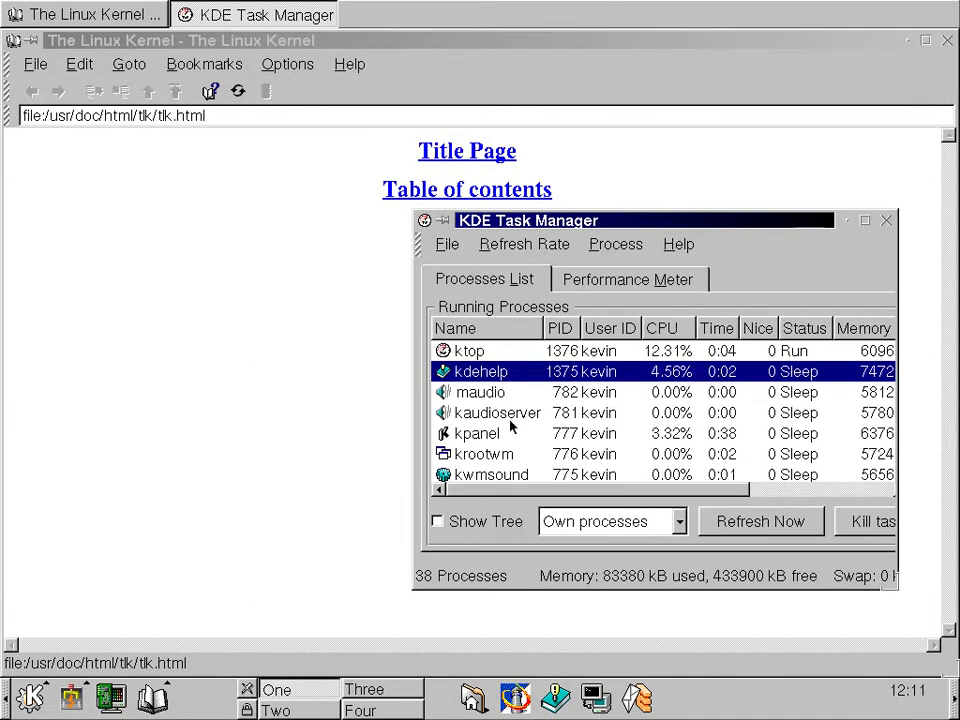
left_click(885, 220)
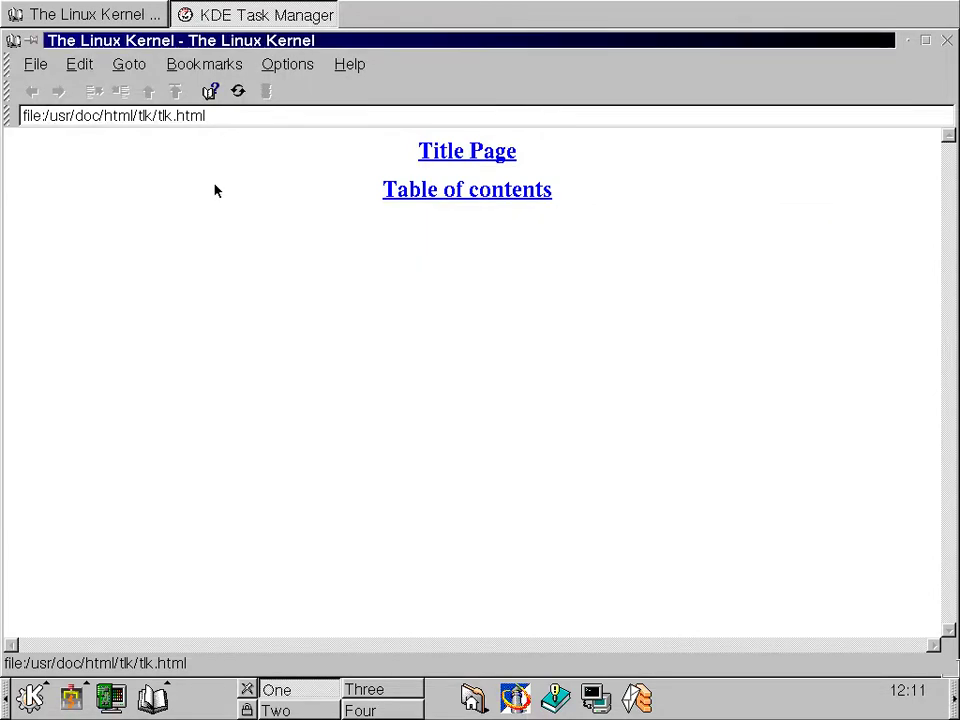
View The Linux Kernel guide's title page and table of contents, and close the guide
left_click(480, 155)
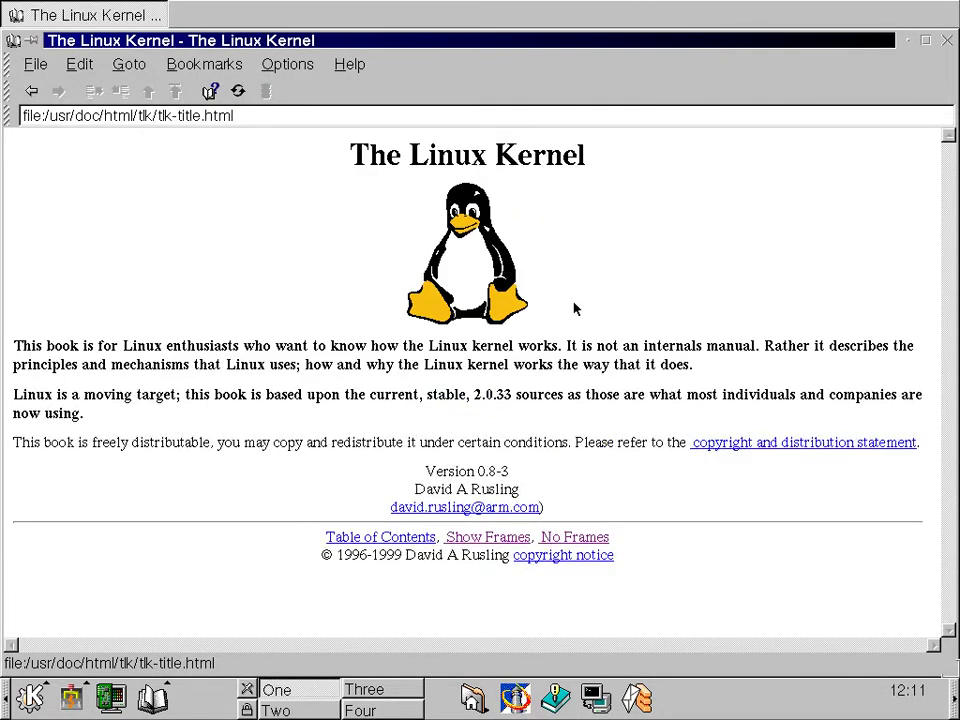
left_click(395, 541)
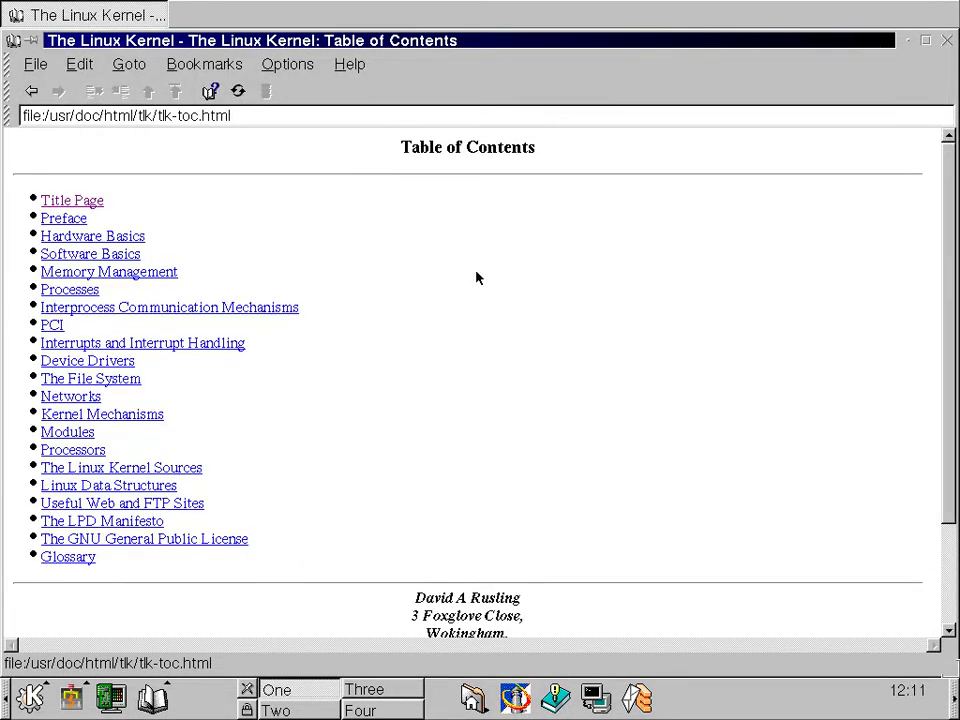
left_click(946, 40)
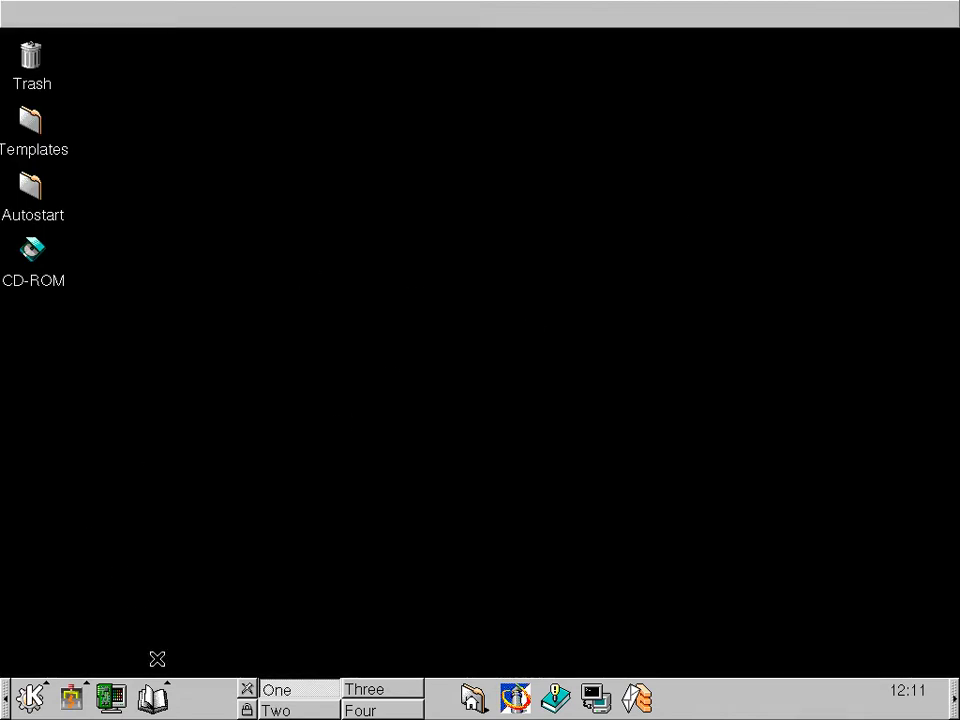
Launch Netscape and dismiss its unknown host and server error messages
left_click(153, 697)
left_click(107, 506)
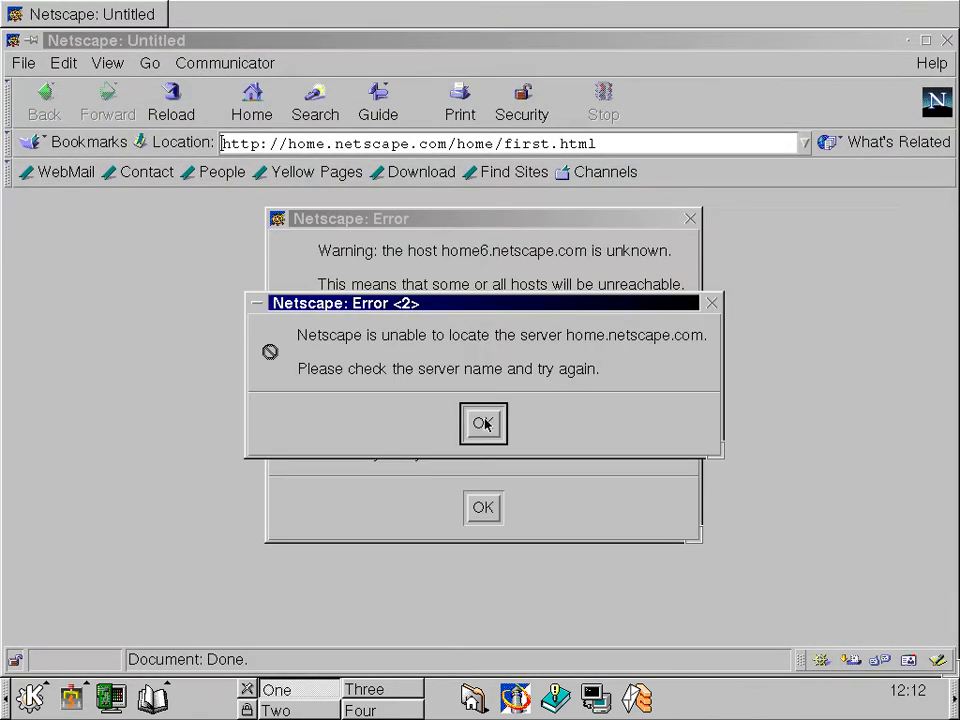
left_click(484, 427)
left_click(484, 506)
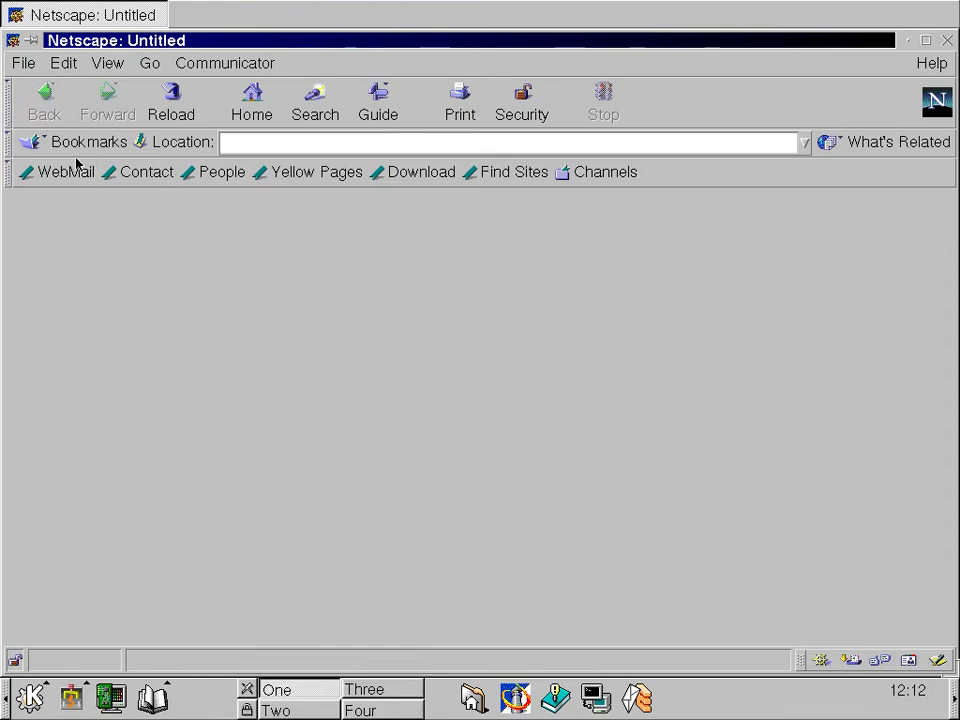
Load Netscape's home page and view the OpenLinux 2.3 Online Help page down to its end
left_click(247, 120)
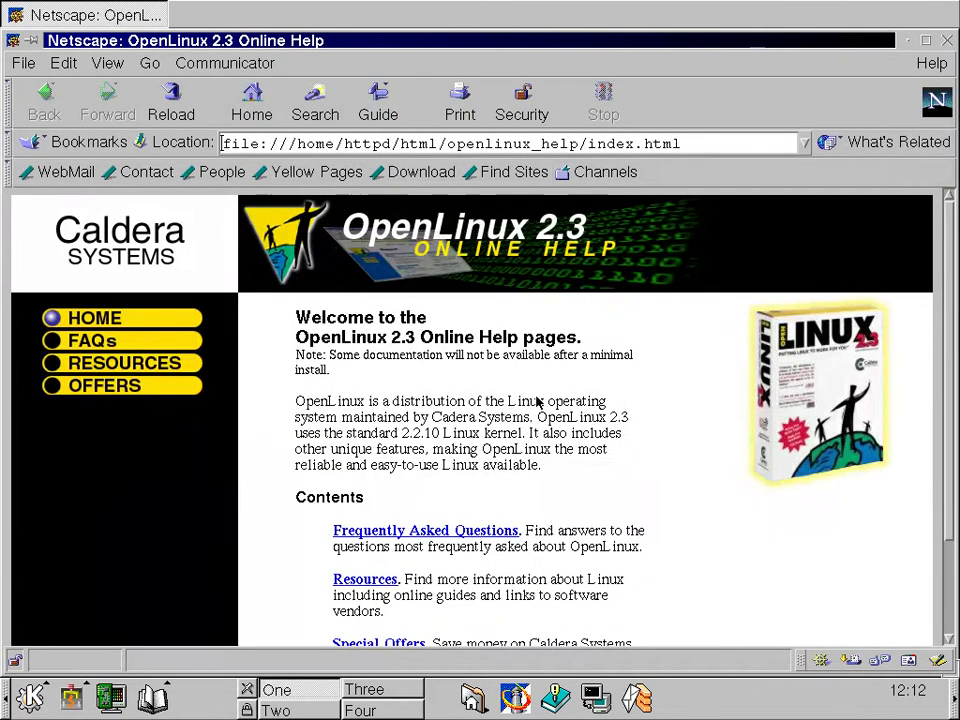
left_click(952, 607)
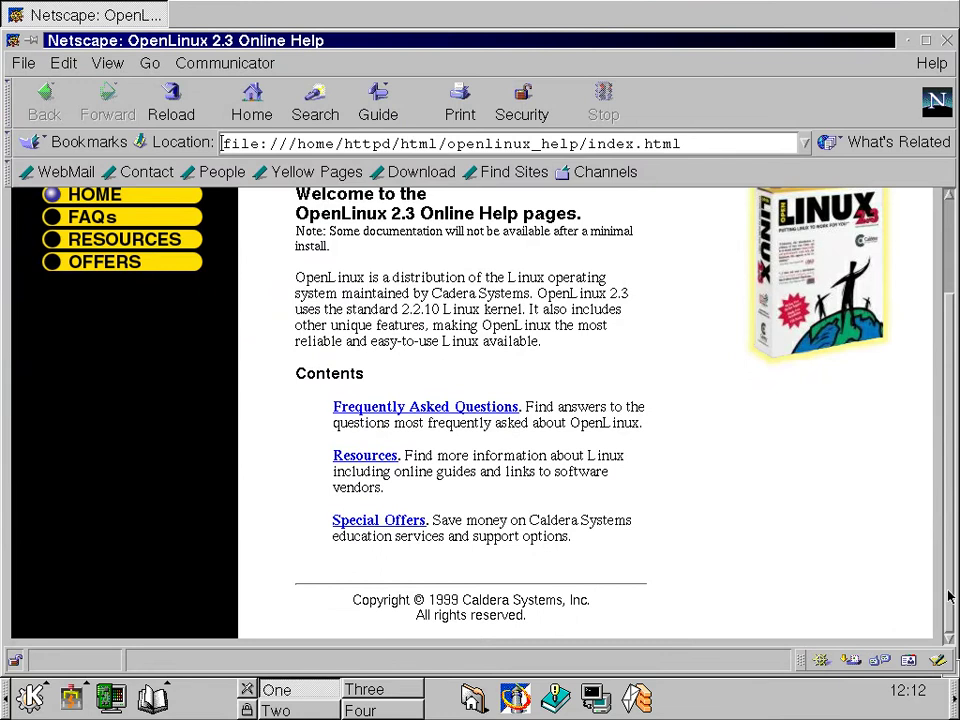
Close the Netscape window showing the OpenLinux help page and log out of the KDE session
left_click_drag(953, 594, 922, 345)
left_click(946, 40)
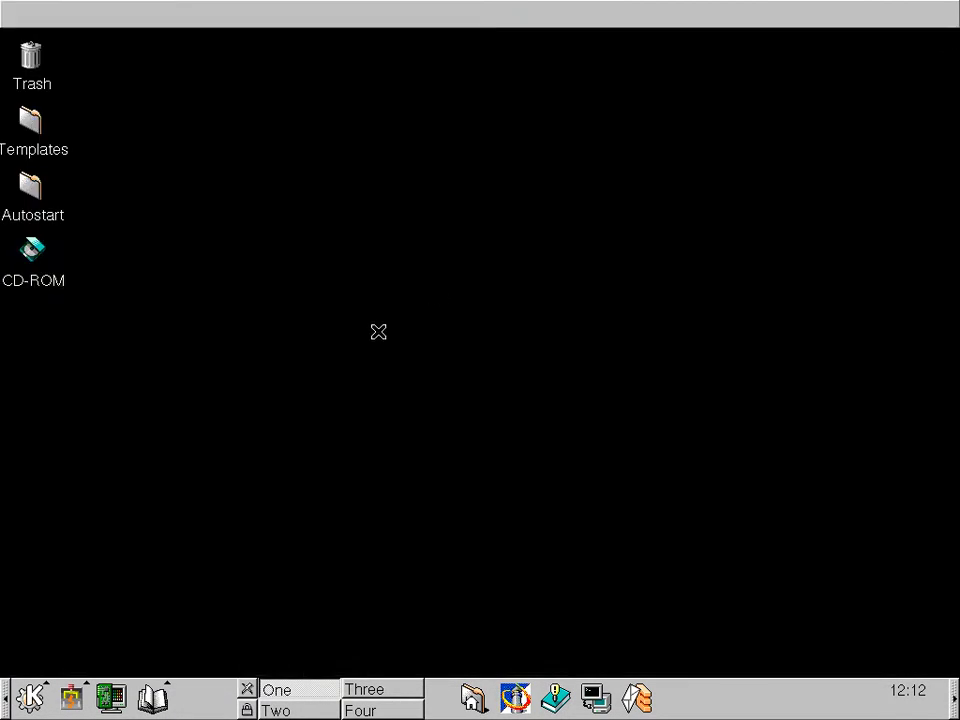
left_click(30, 697)
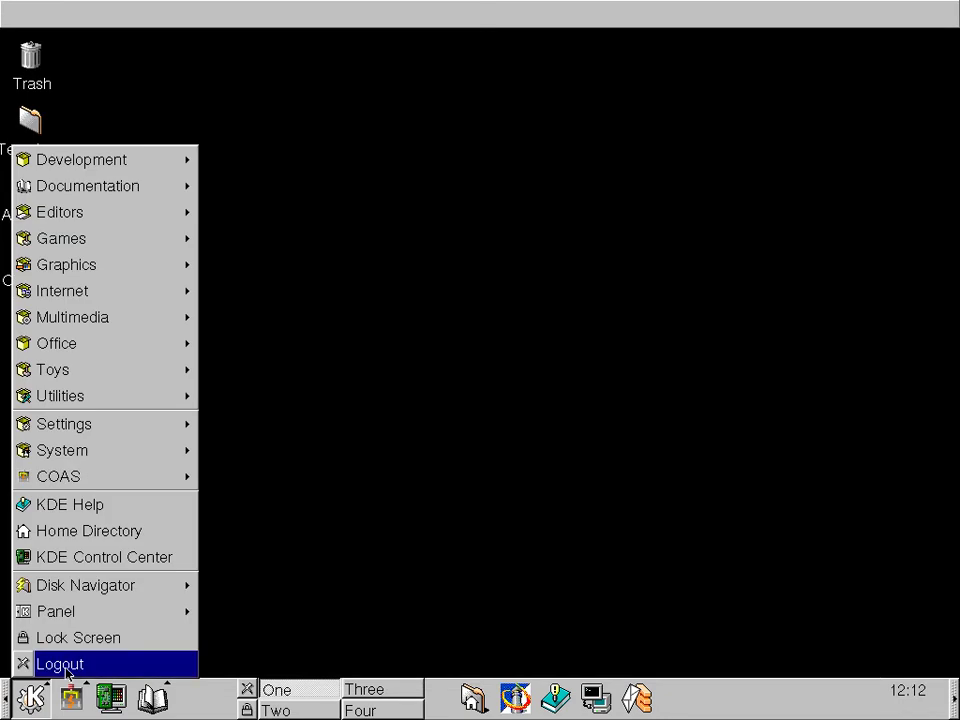
left_click(72, 664)
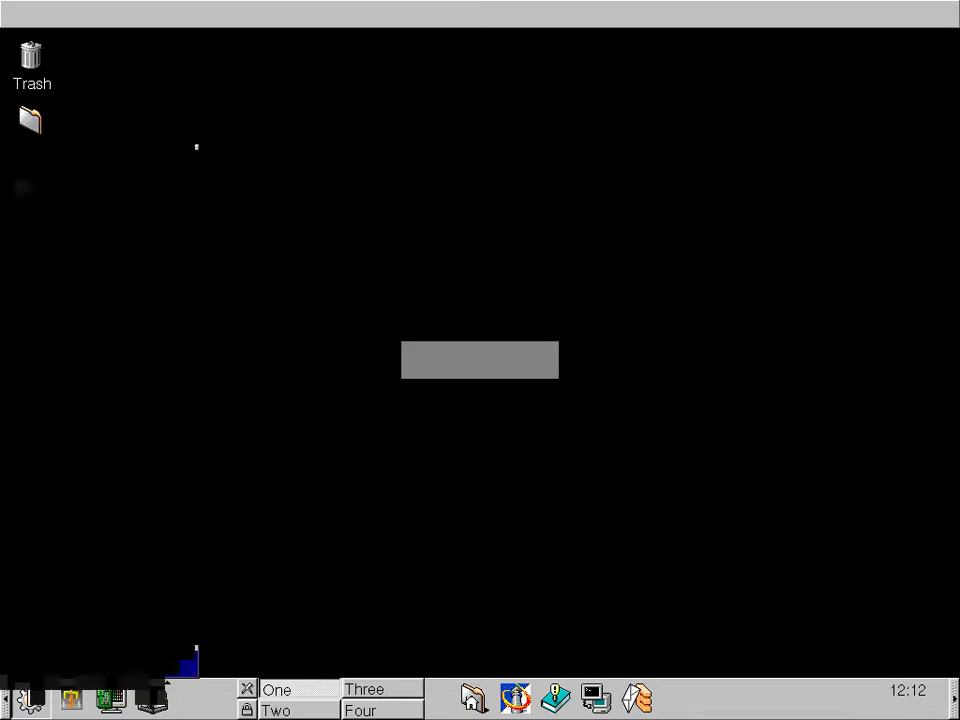
left_click(405, 385)
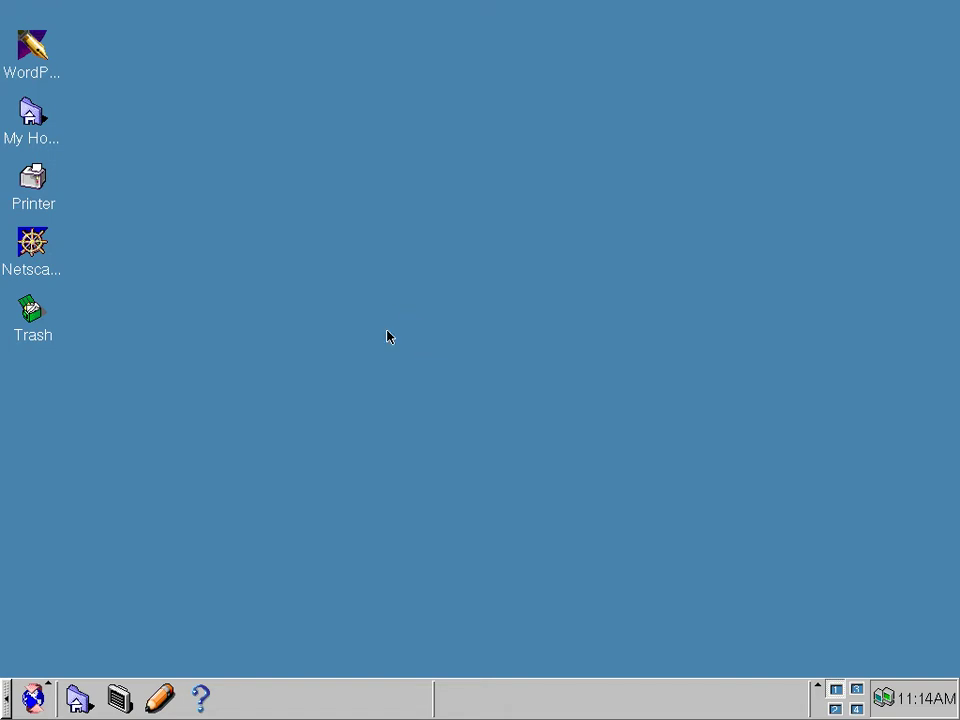
Examine the Corel Graphics 9 and Corel WordPerfect application groups, including their utilities
left_click(33, 698)
mouse_move(142, 454)
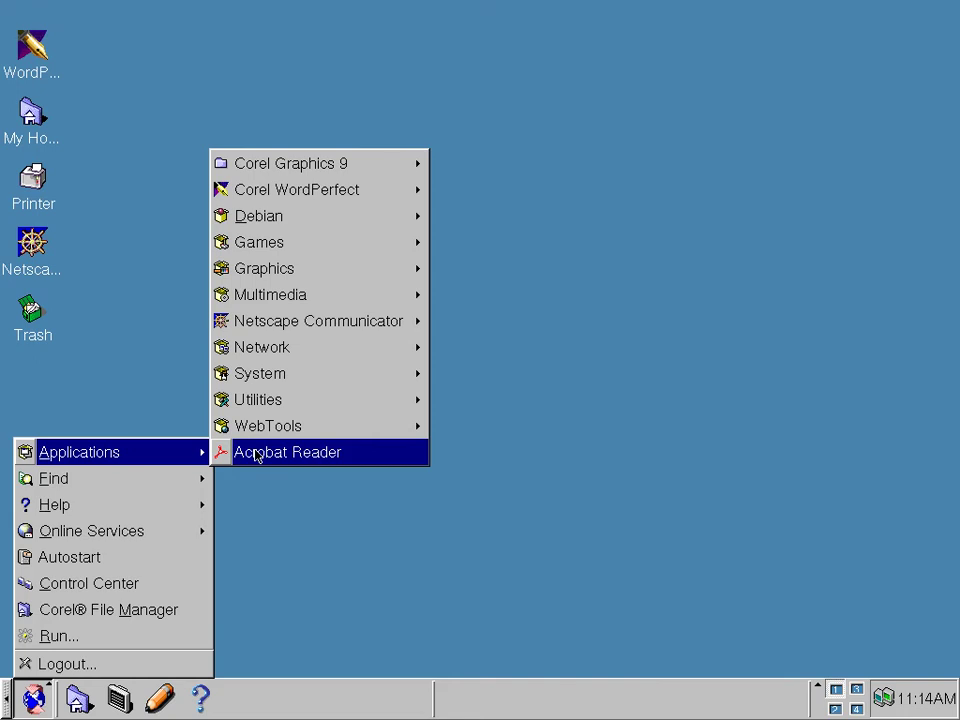
mouse_move(291, 412)
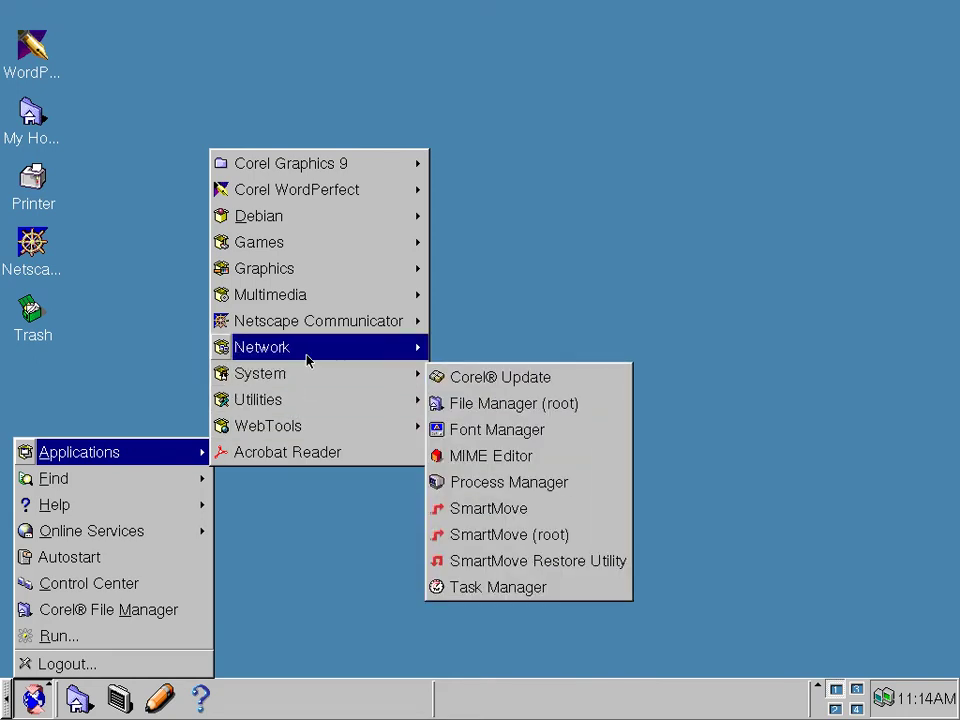
mouse_move(332, 161)
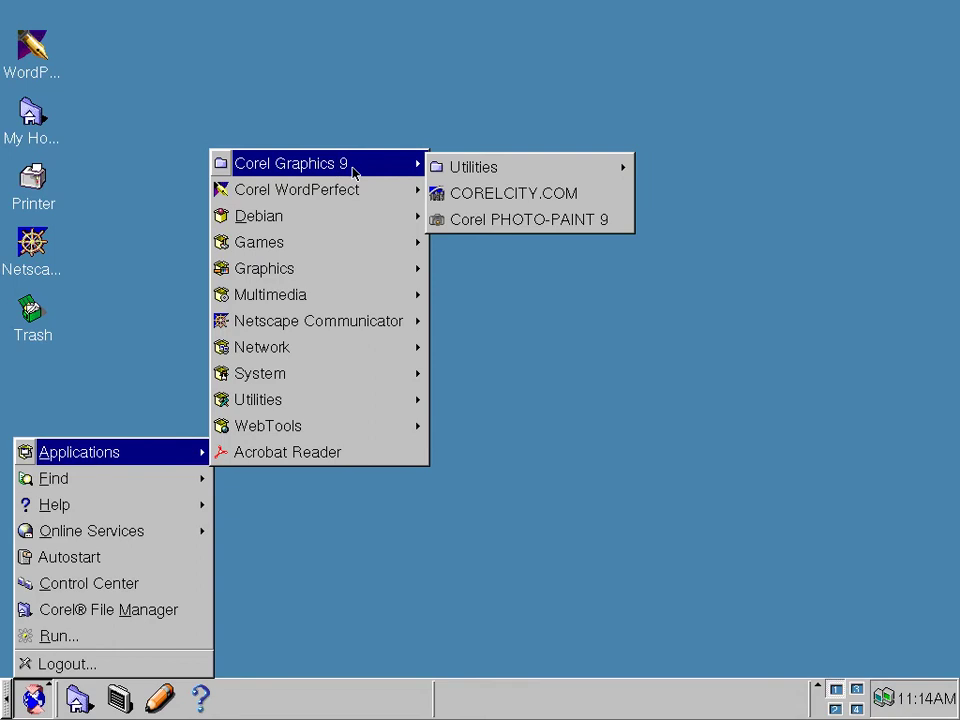
mouse_move(502, 170)
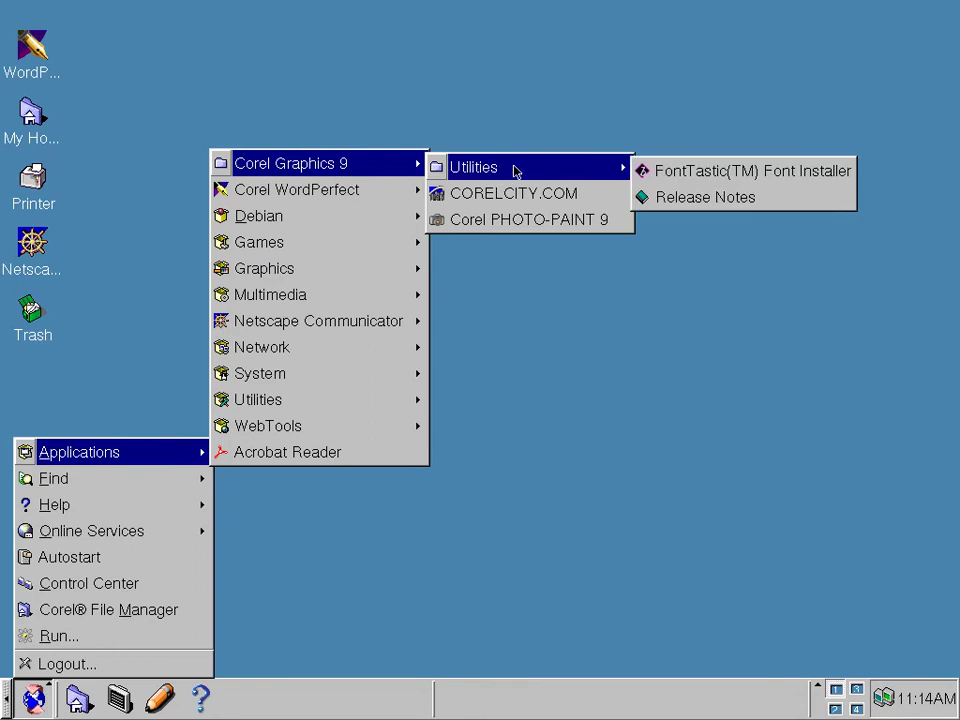
mouse_move(377, 199)
mouse_move(476, 204)
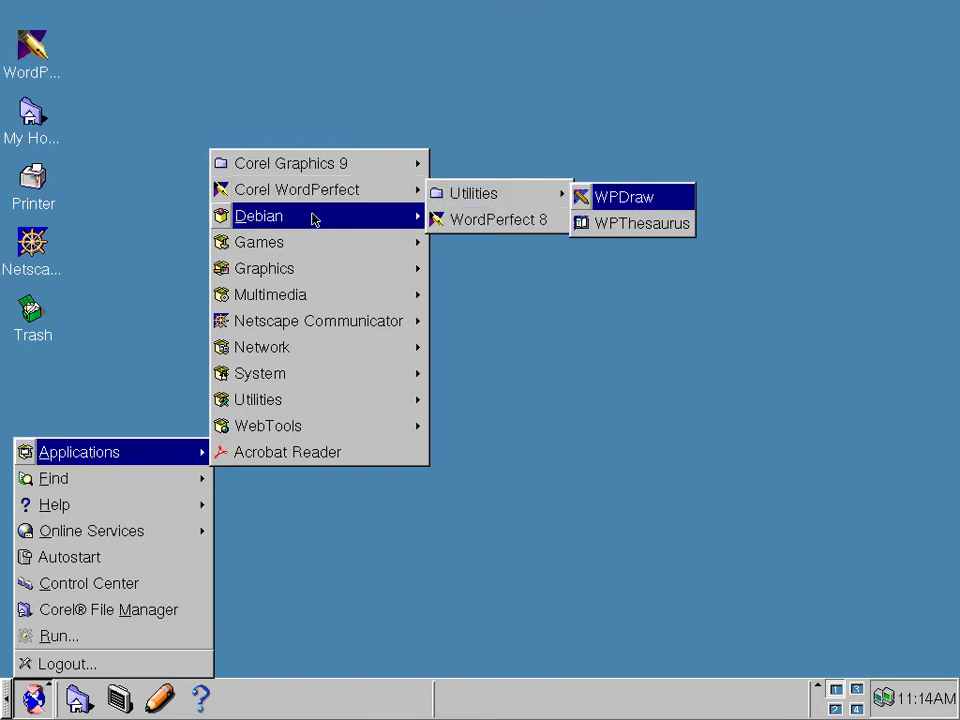
Examine the Debian application group, including its emulators, shells, viewers, games and screen entries
mouse_move(315, 216)
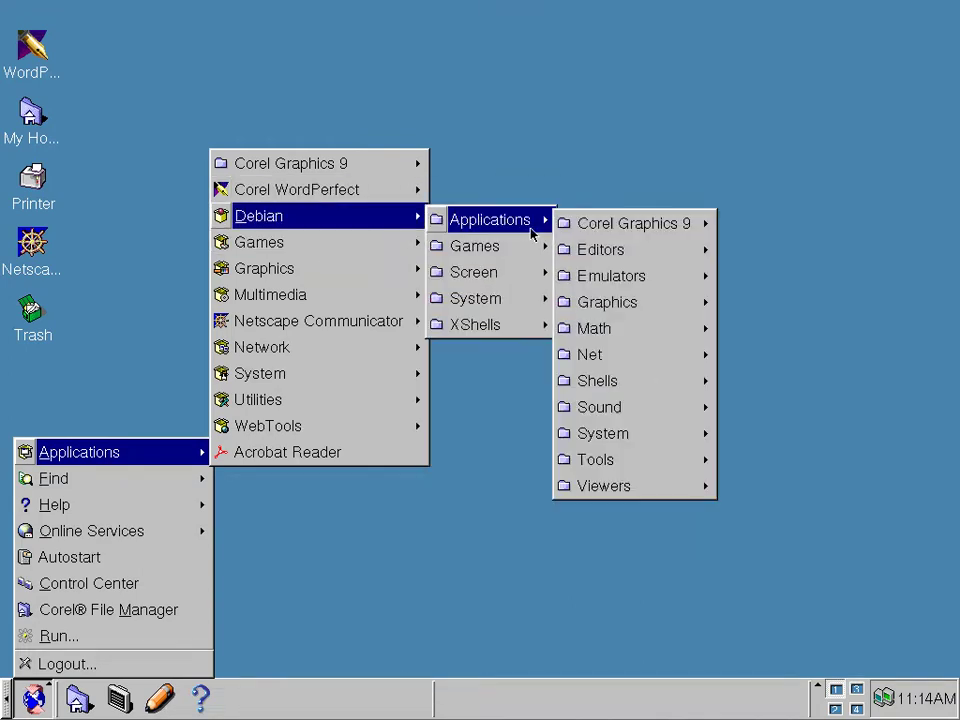
mouse_move(605, 230)
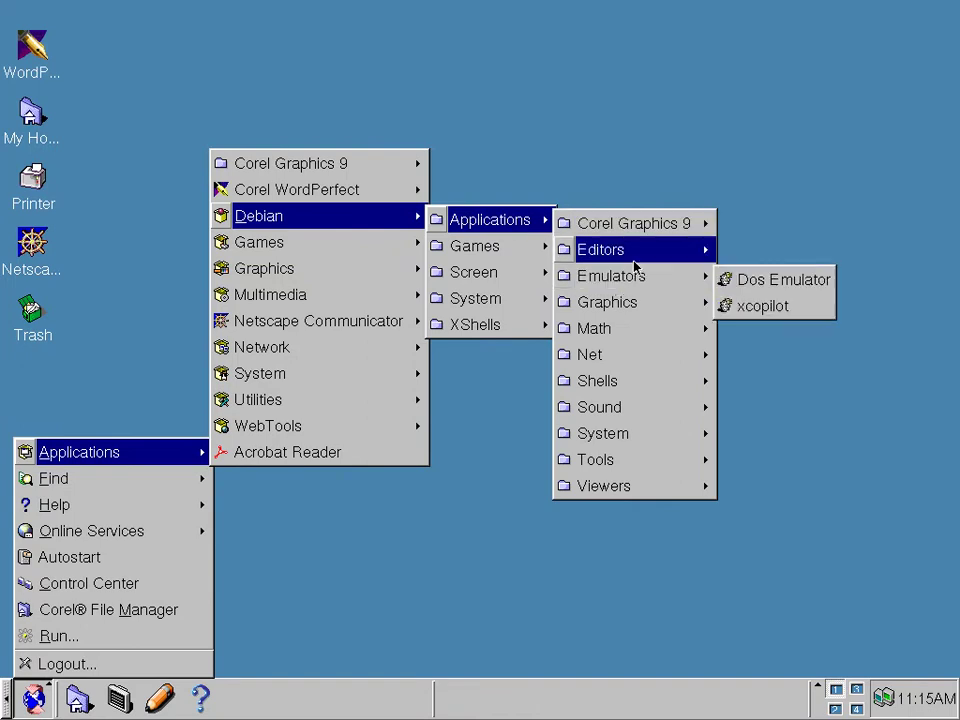
mouse_move(643, 279)
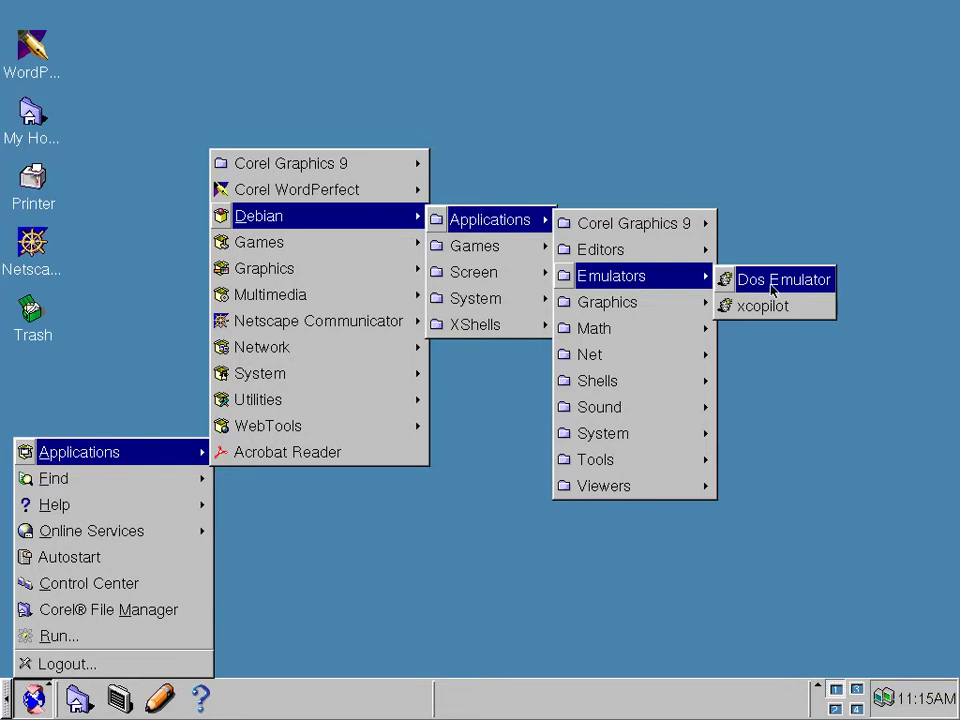
mouse_move(666, 336)
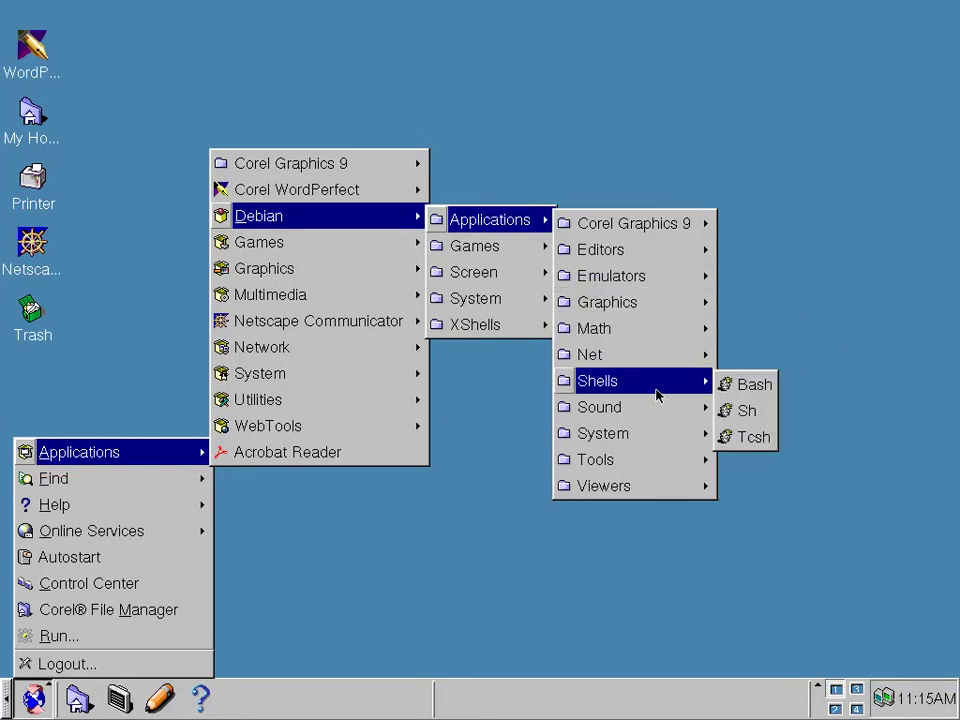
mouse_move(649, 413)
mouse_move(622, 486)
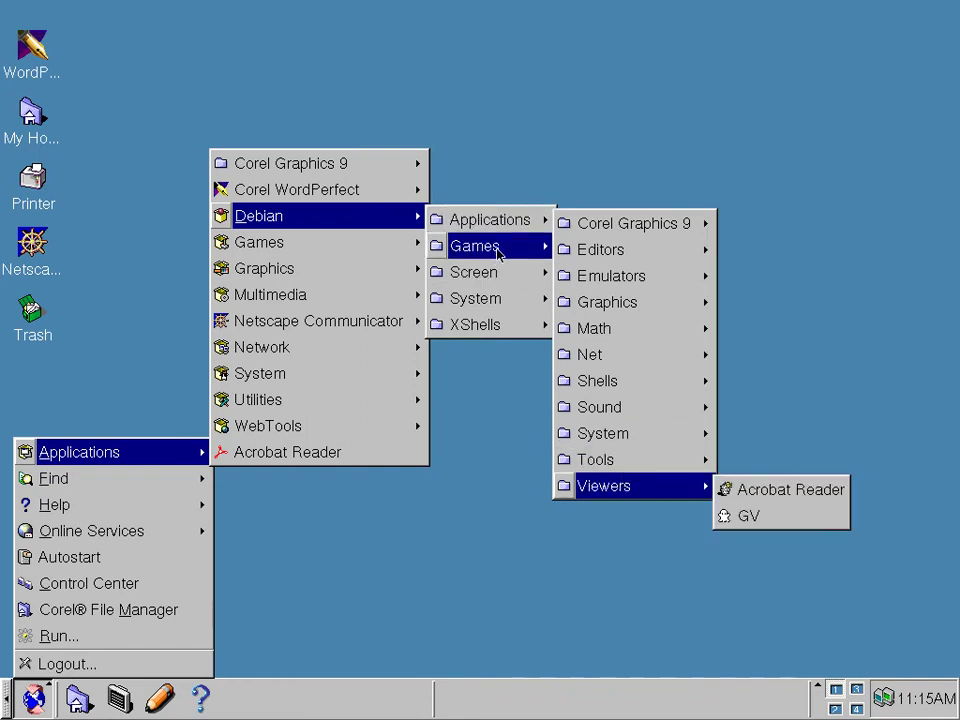
mouse_move(497, 253)
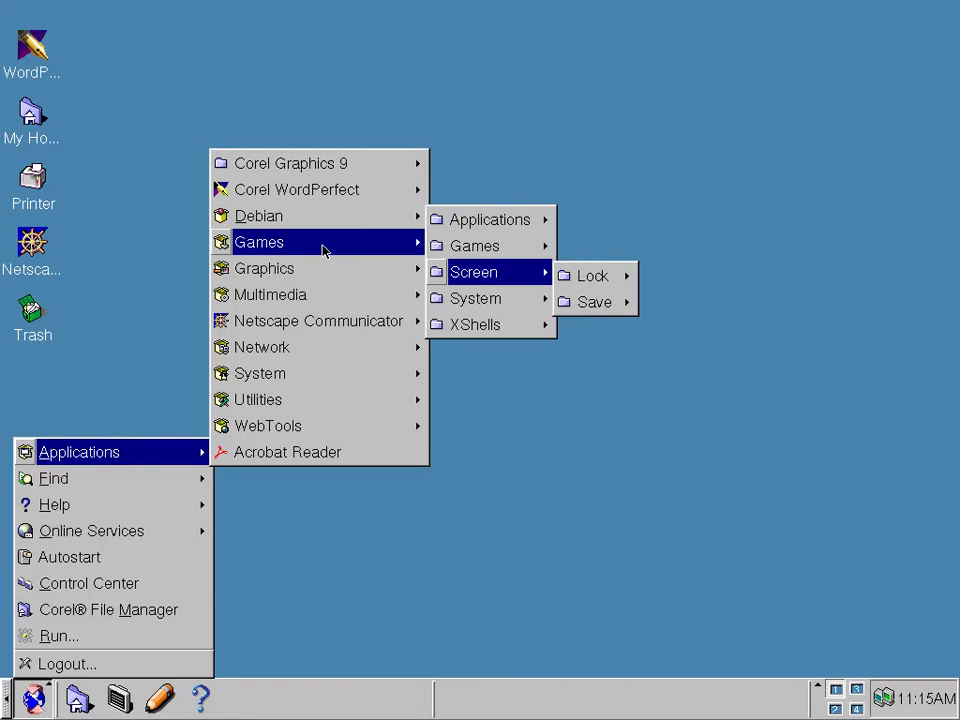
Look over the Games, Graphics and Multimedia groups, launch Netscape Navigator and accept its license agreement
mouse_move(324, 250)
mouse_move(331, 274)
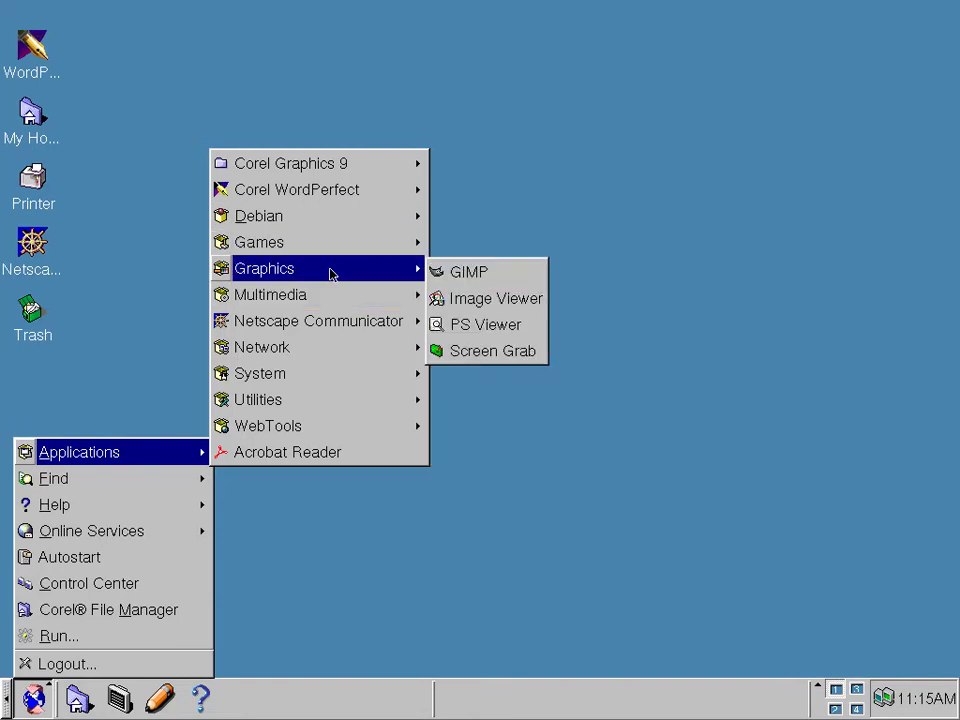
mouse_move(337, 302)
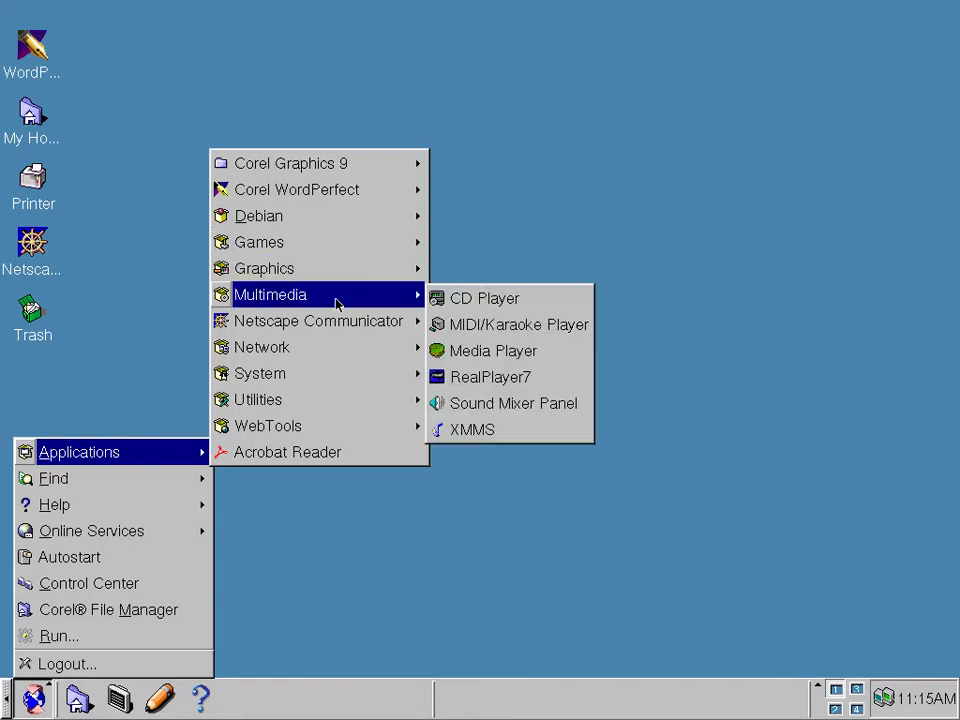
mouse_move(330, 333)
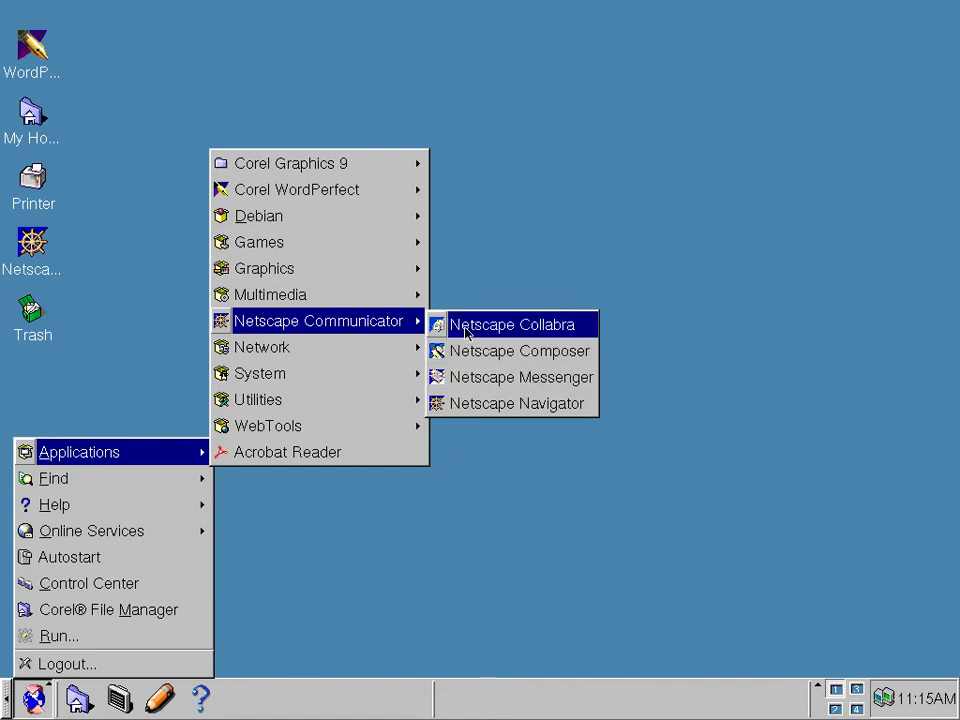
left_click(514, 406)
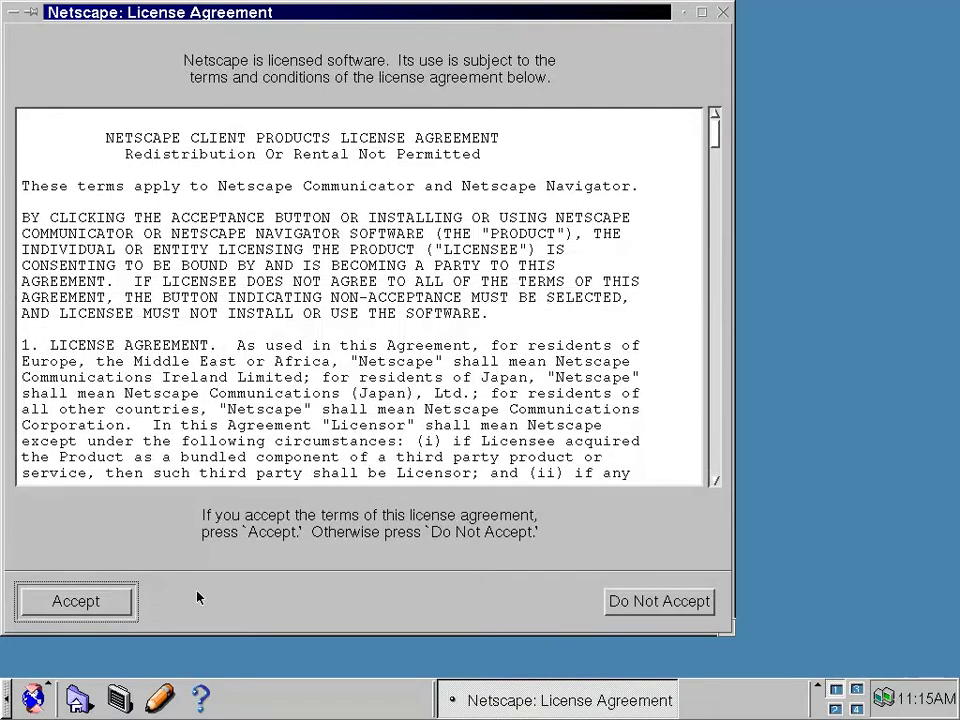
left_click(122, 610)
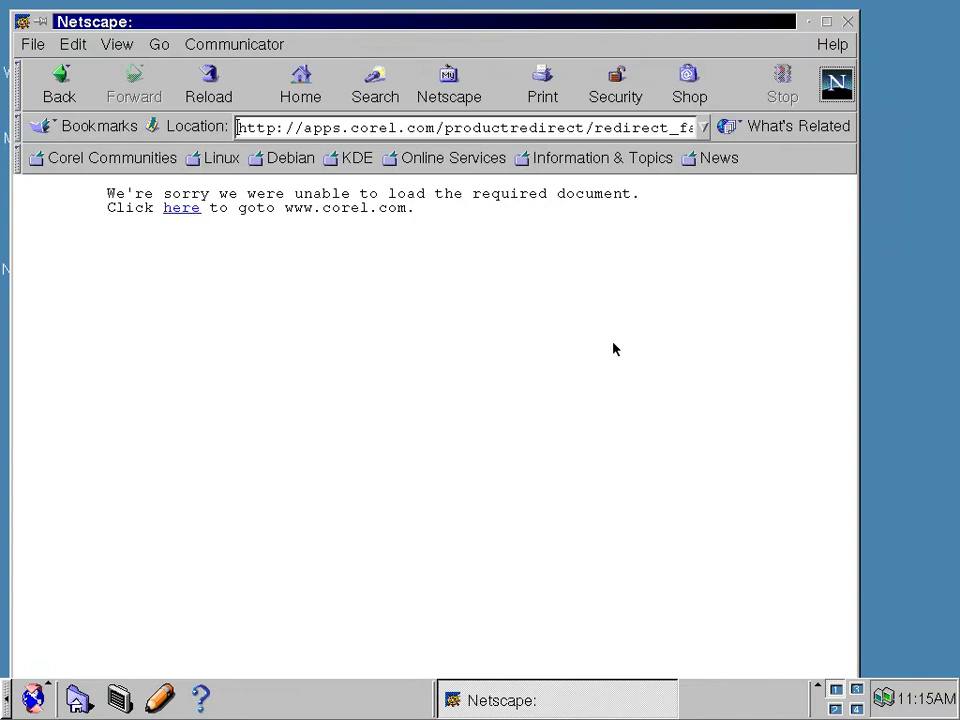
Try to load Netscape's home page and look over the available Communicator components
left_click(303, 88)
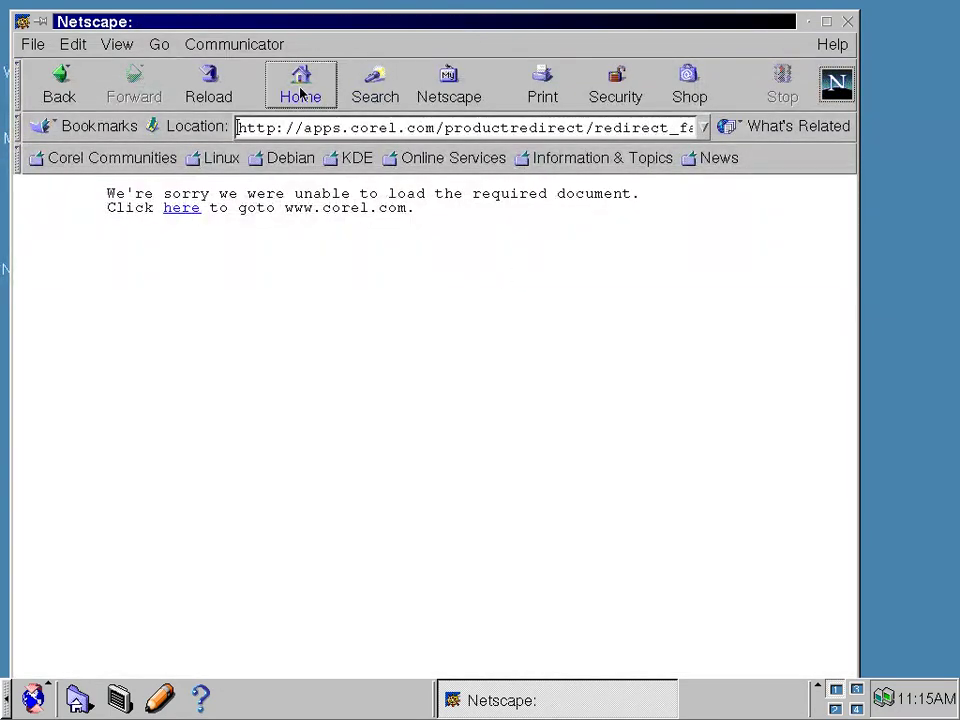
left_click(300, 90)
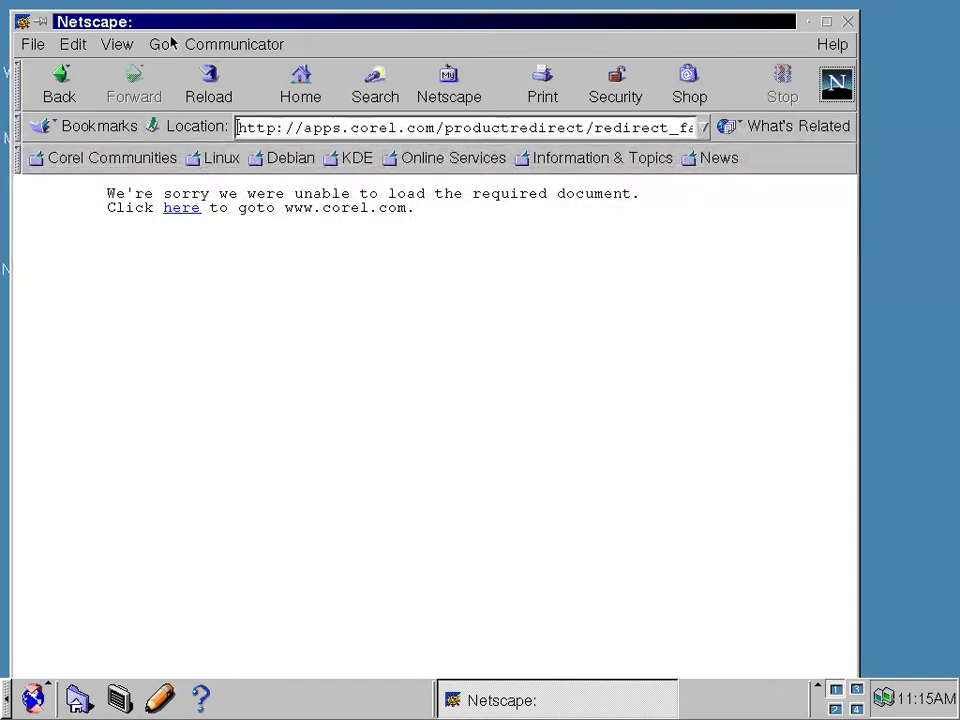
left_click(253, 44)
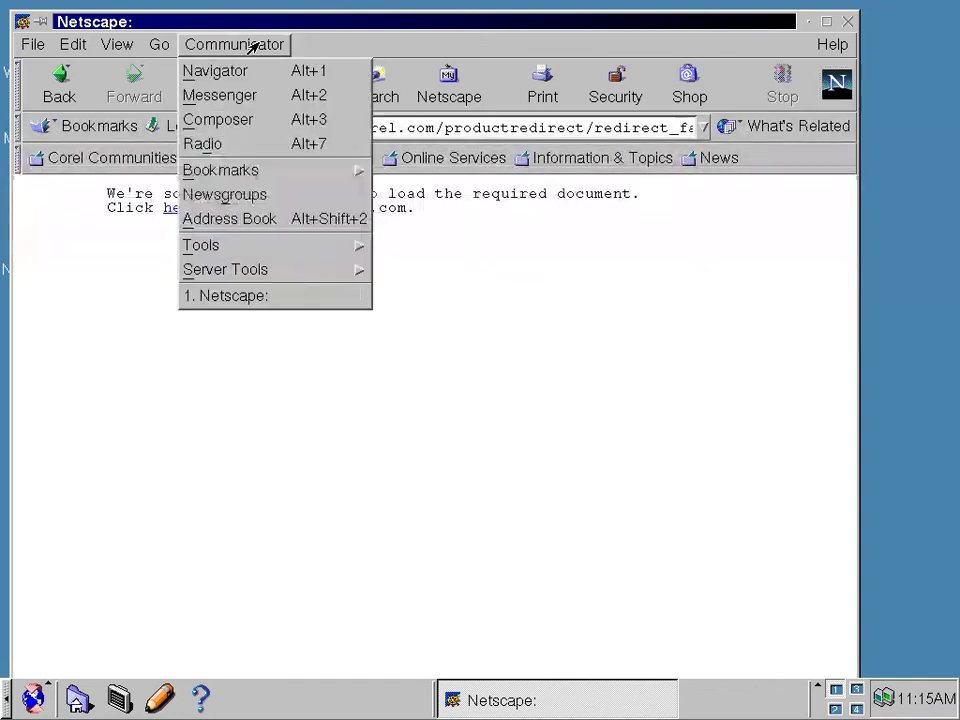
Open Netscape Communicator's About page and view its version and copyright information
left_click(830, 46)
left_click(806, 394)
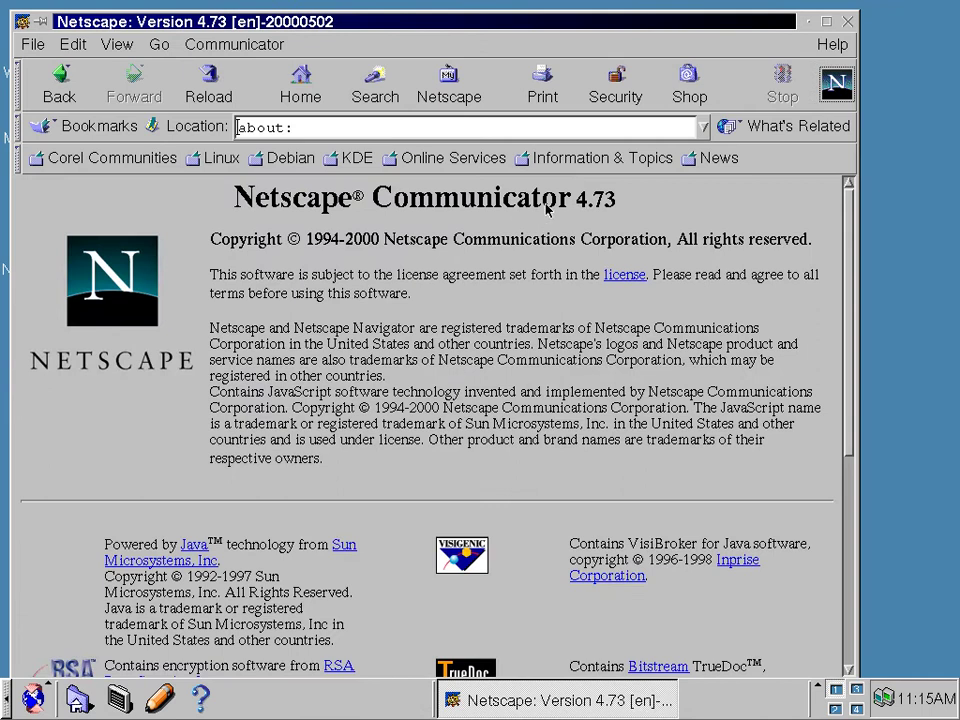
left_click_drag(574, 200, 660, 206)
left_click(628, 216)
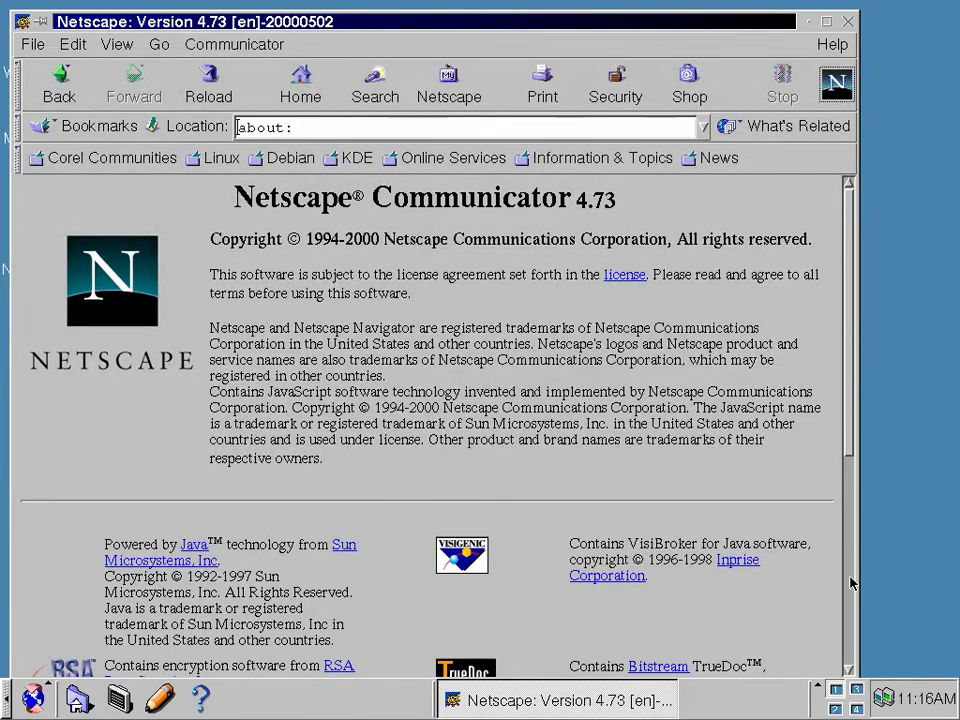
scroll(850, 583, "down", 5)
scroll(851, 574, "up", 5)
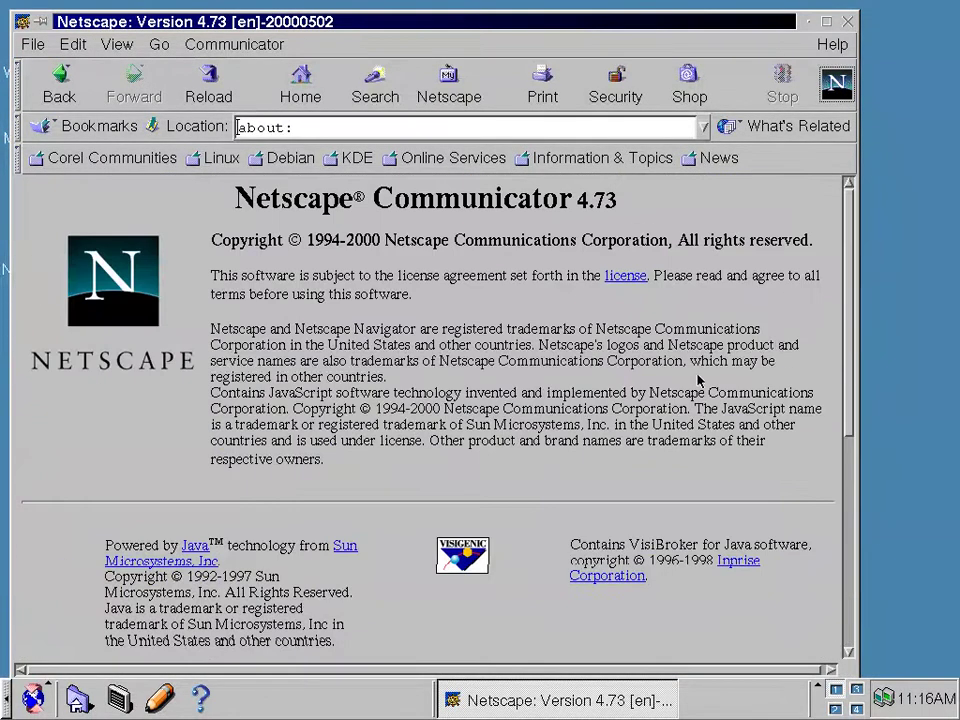
Close the Netscape window and the Corel File Manager window
left_click(847, 21)
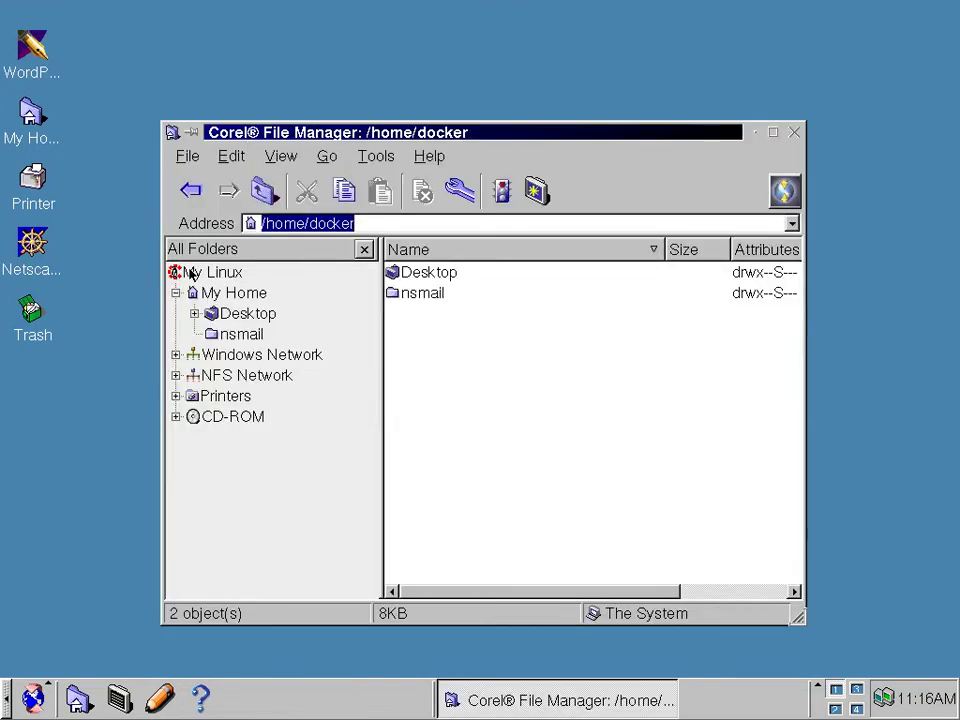
left_click(795, 132)
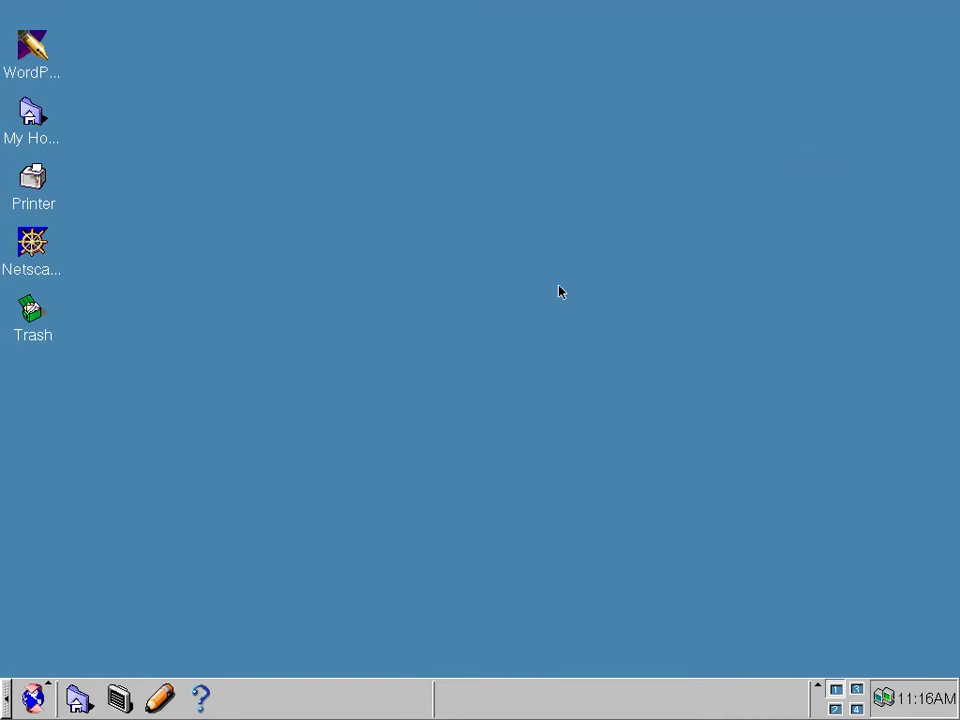
Look through the Multimedia, Network, System and Utilities application groups and launch Process Manager
left_click(33, 698)
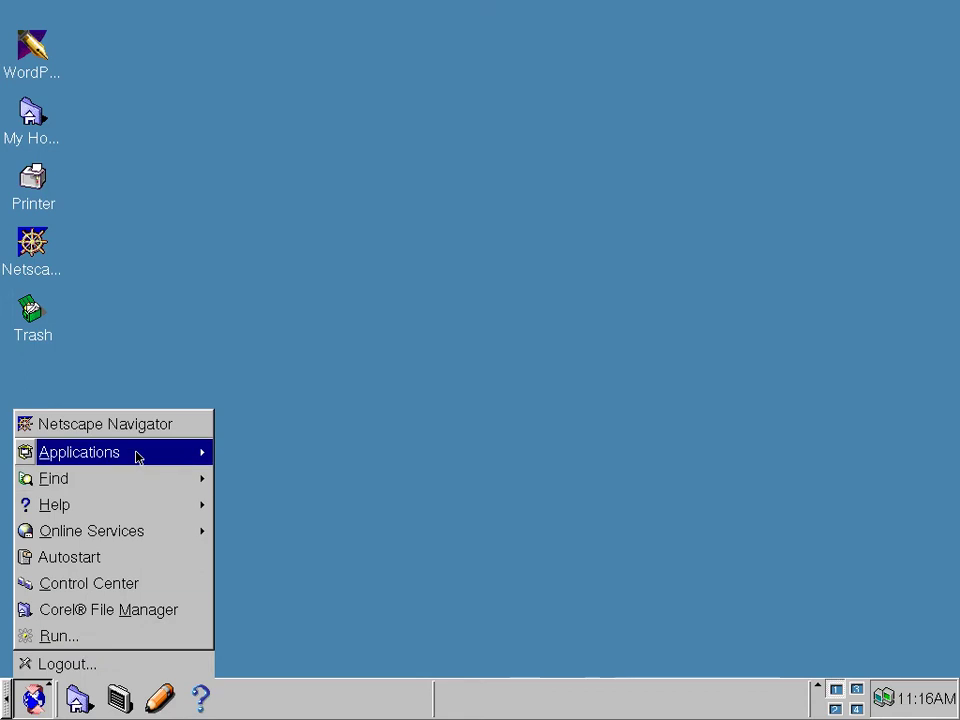
mouse_move(136, 454)
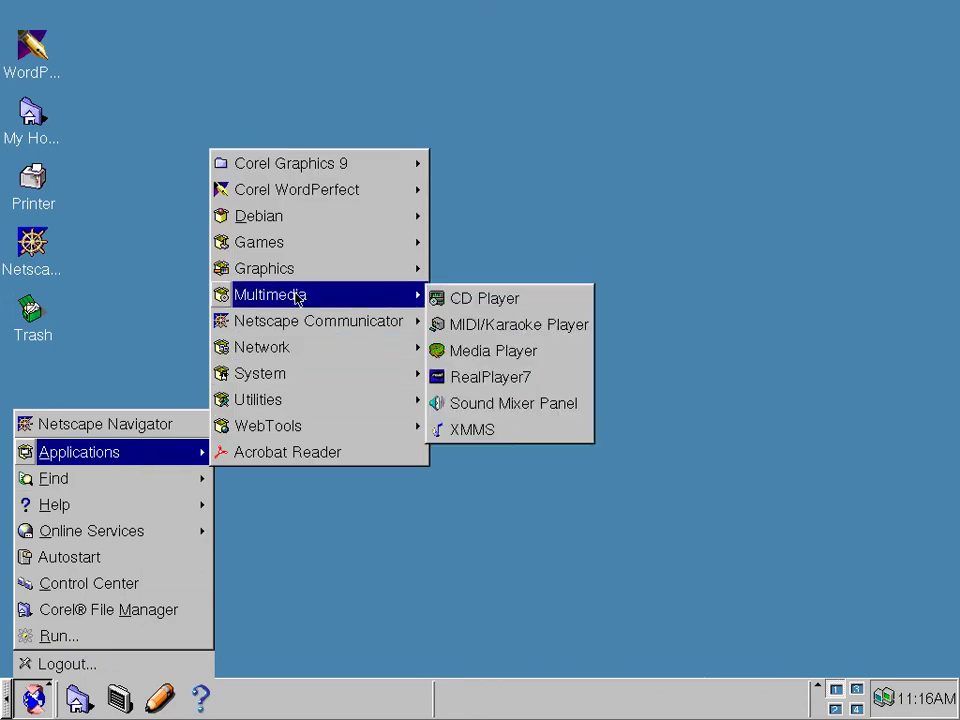
mouse_move(298, 272)
mouse_move(334, 353)
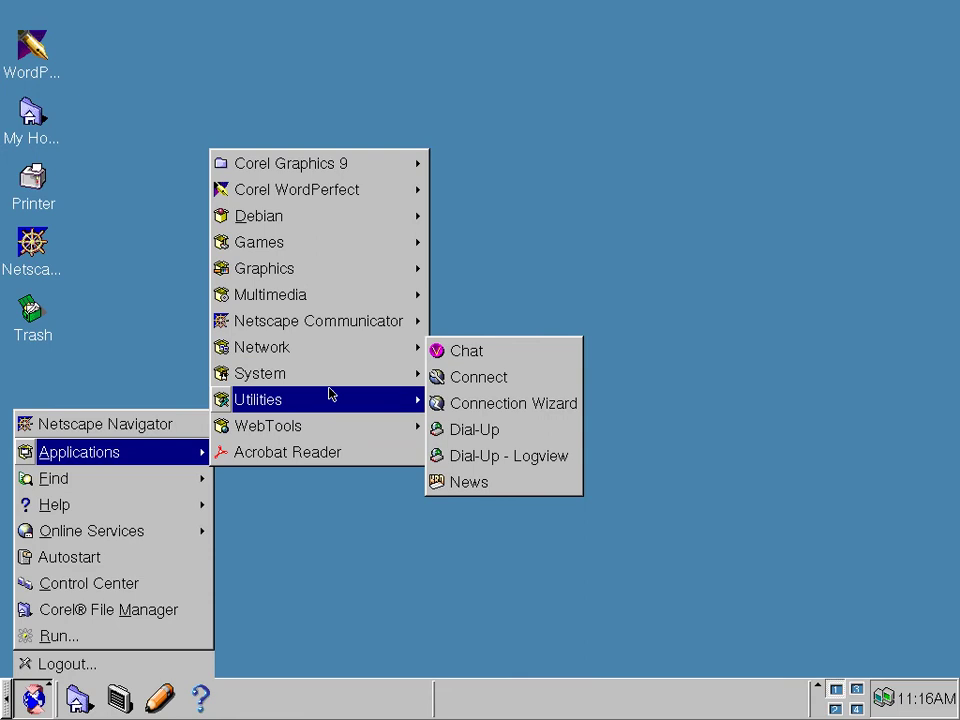
mouse_move(326, 388)
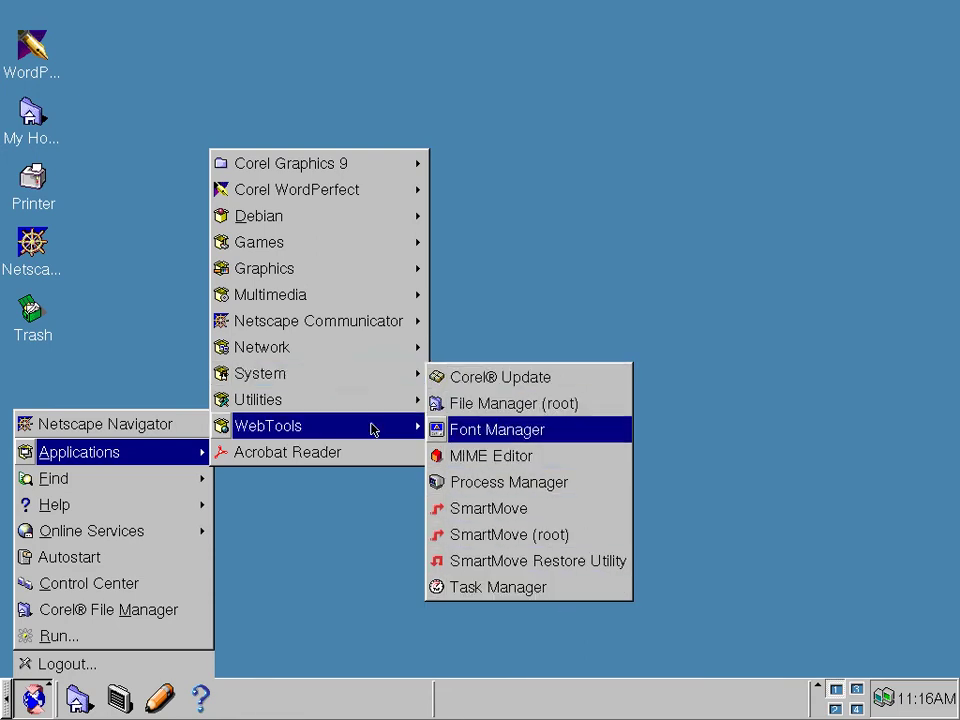
mouse_move(350, 401)
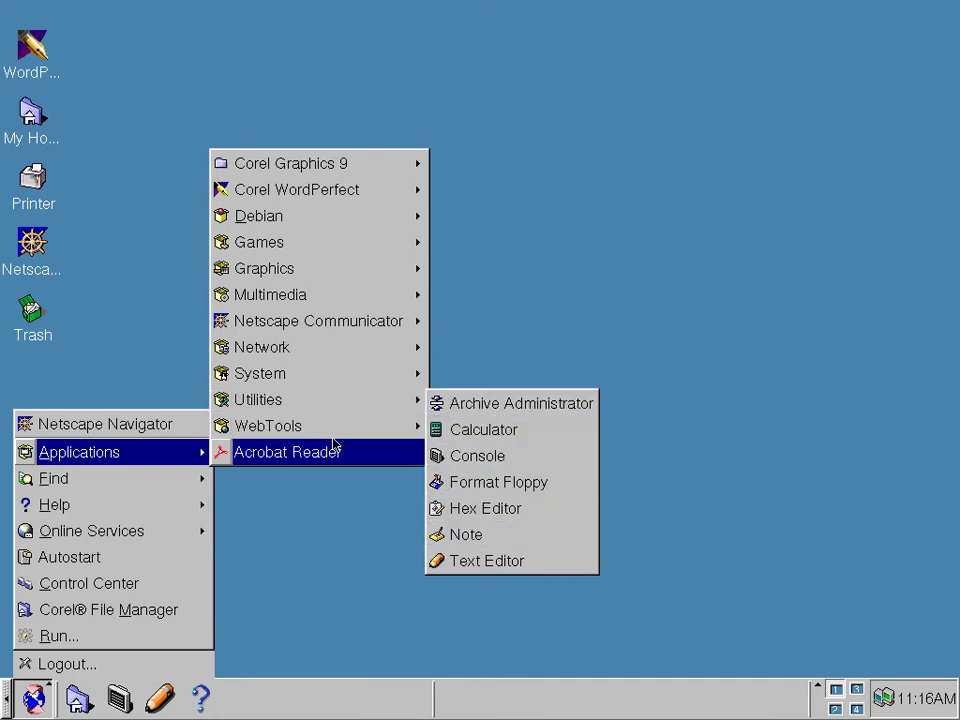
mouse_move(338, 431)
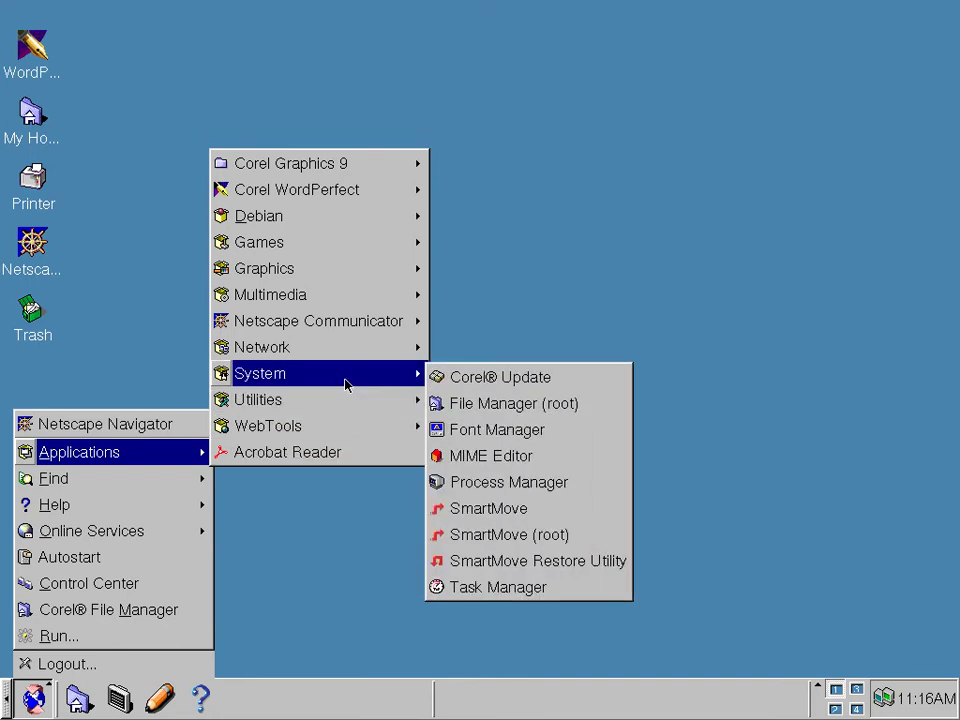
left_click(546, 484)
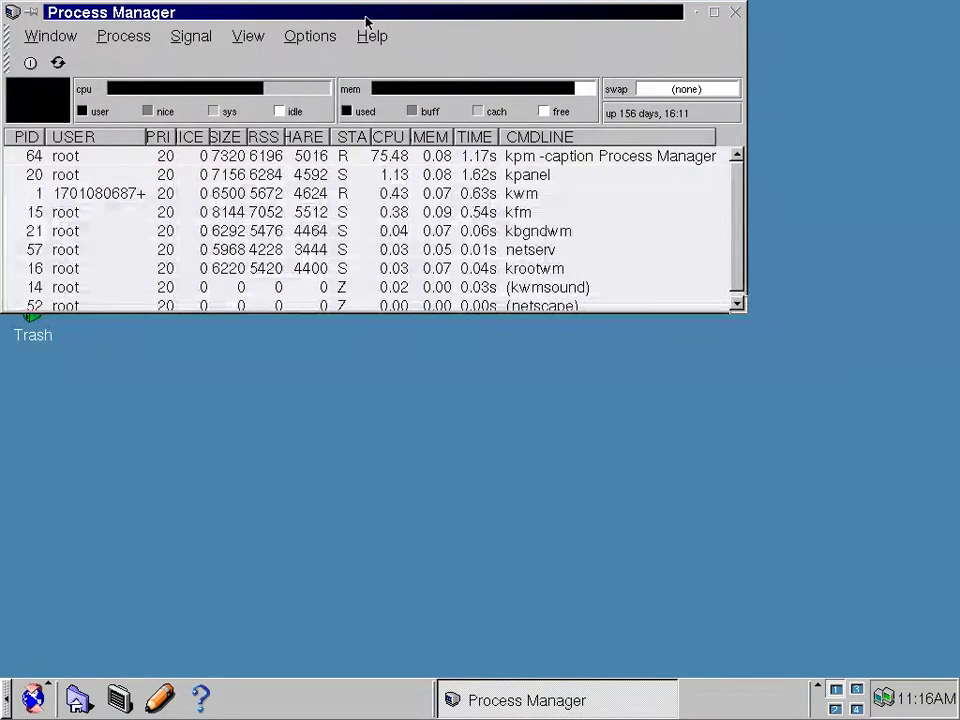
Look over the Process Manager's process list and launch Task Manager from the System applications, moving both windows further into the desktop
left_click_drag(366, 16, 466, 268)
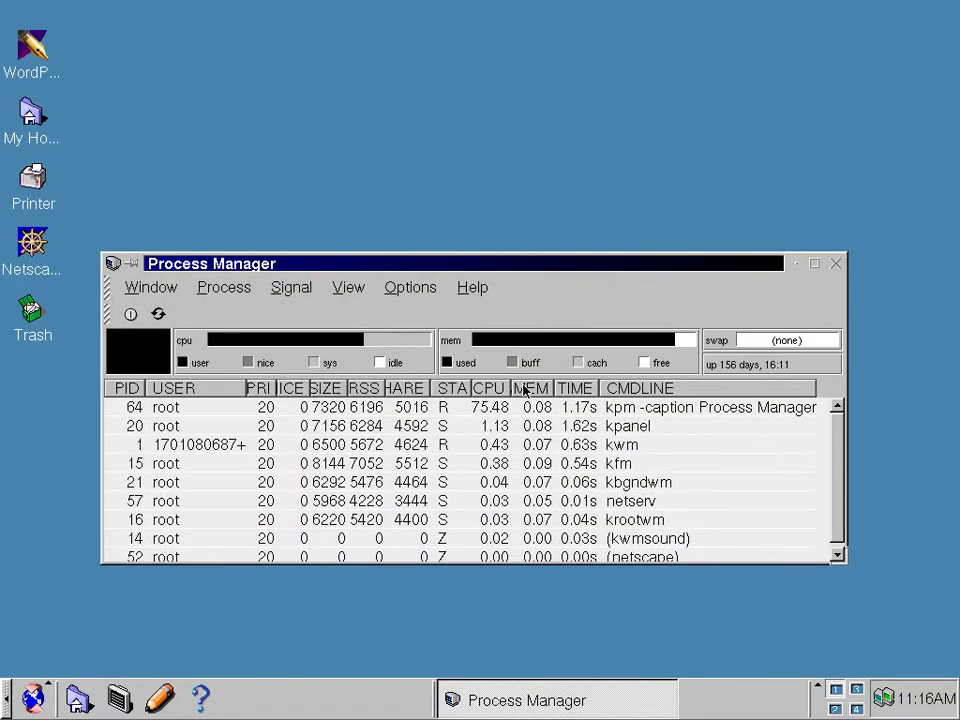
scroll(837, 431, "down", 1)
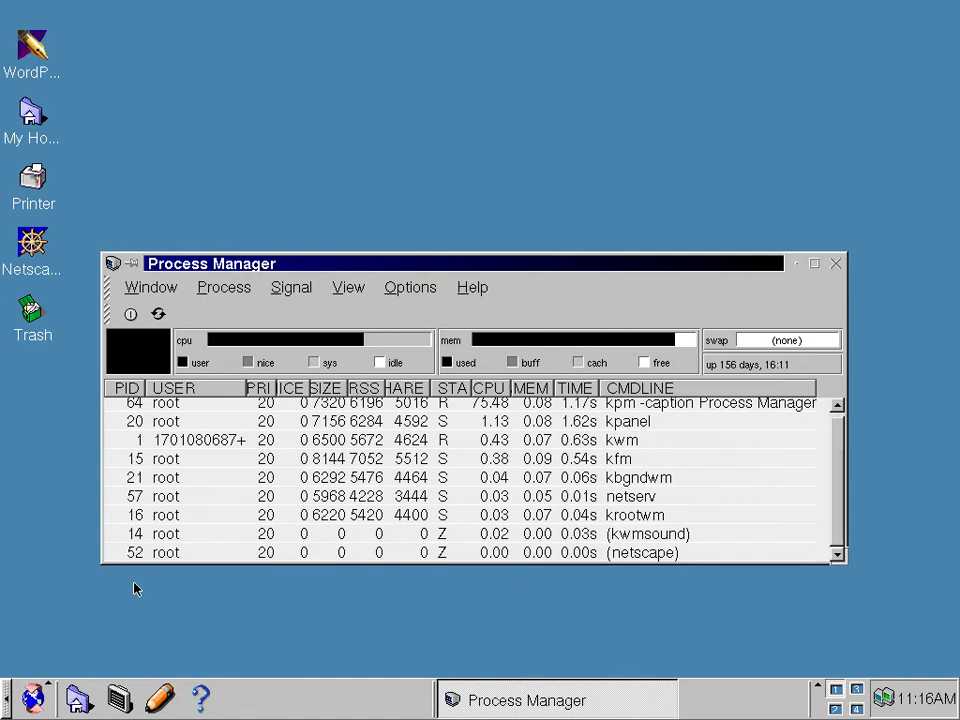
left_click(33, 699)
mouse_move(171, 454)
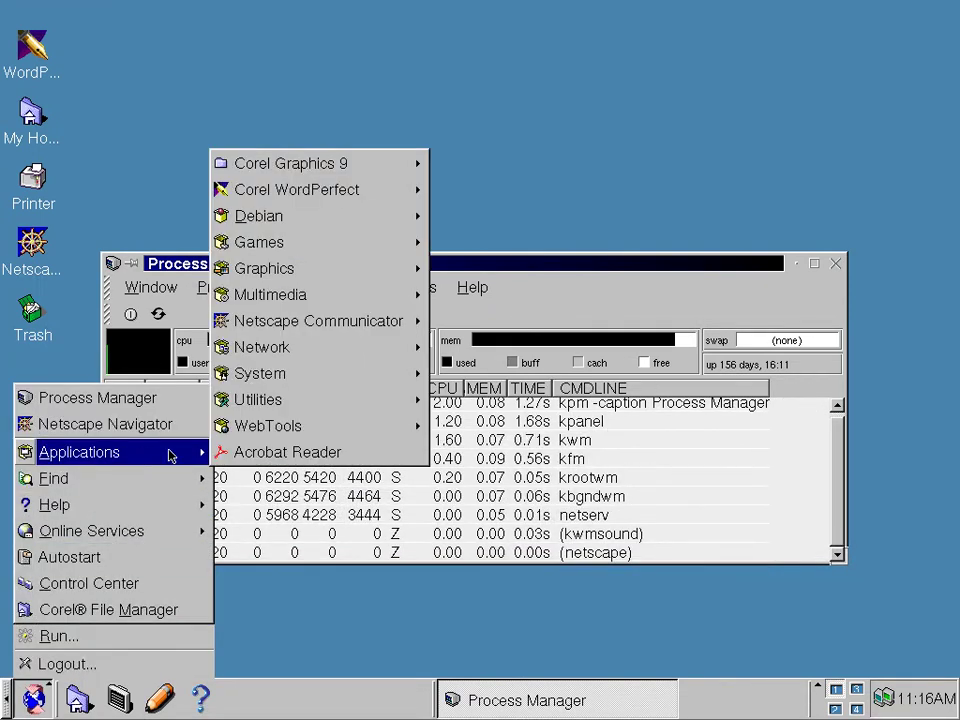
mouse_move(333, 388)
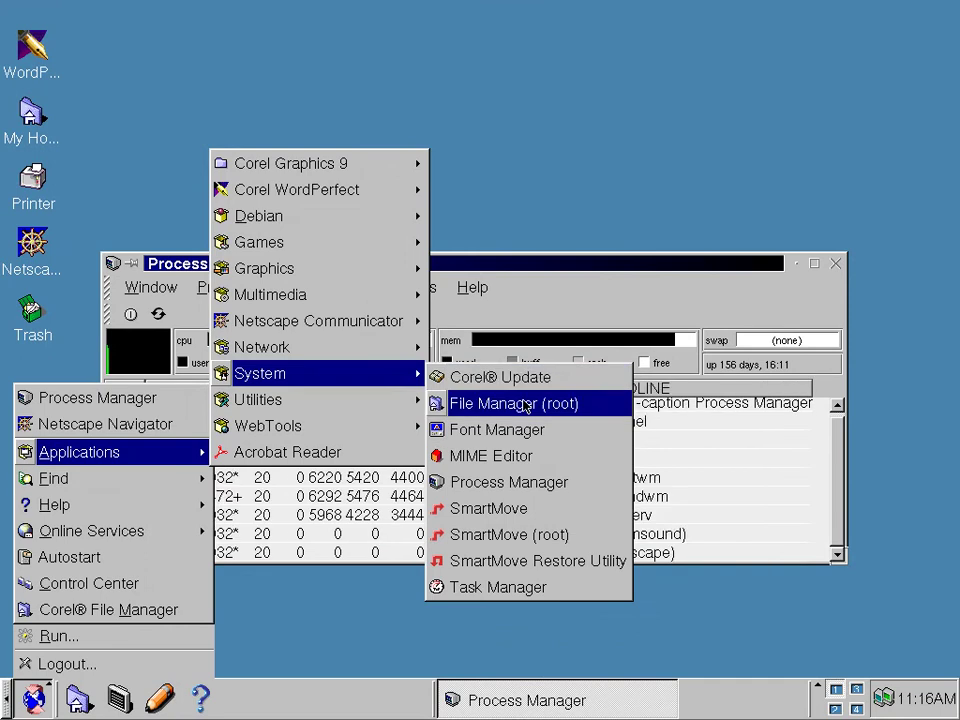
left_click(545, 596)
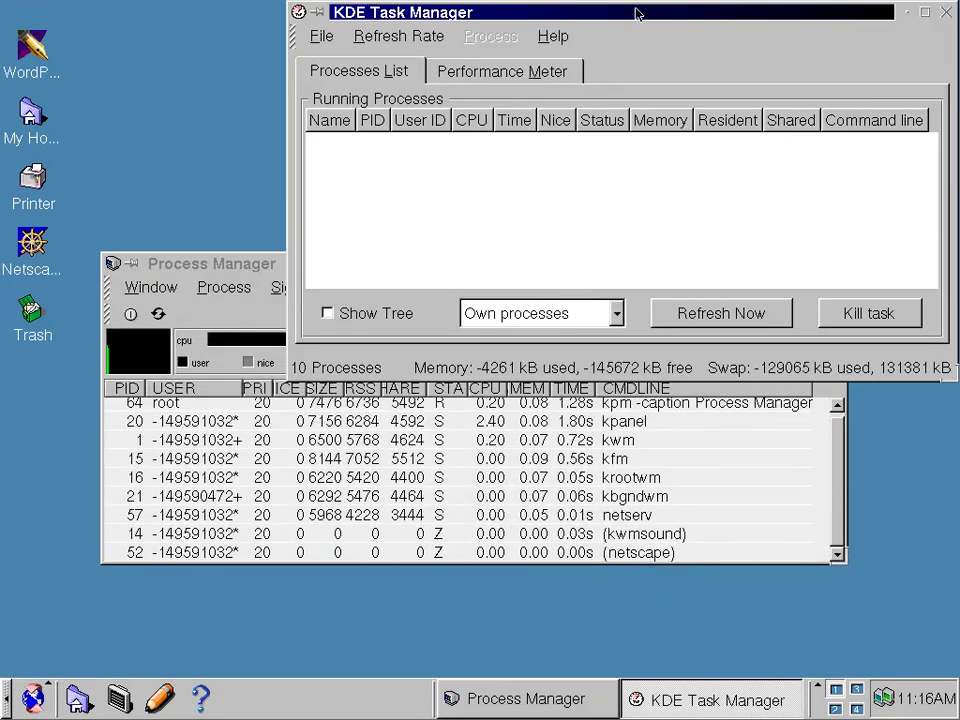
left_click_drag(637, 14, 592, 112)
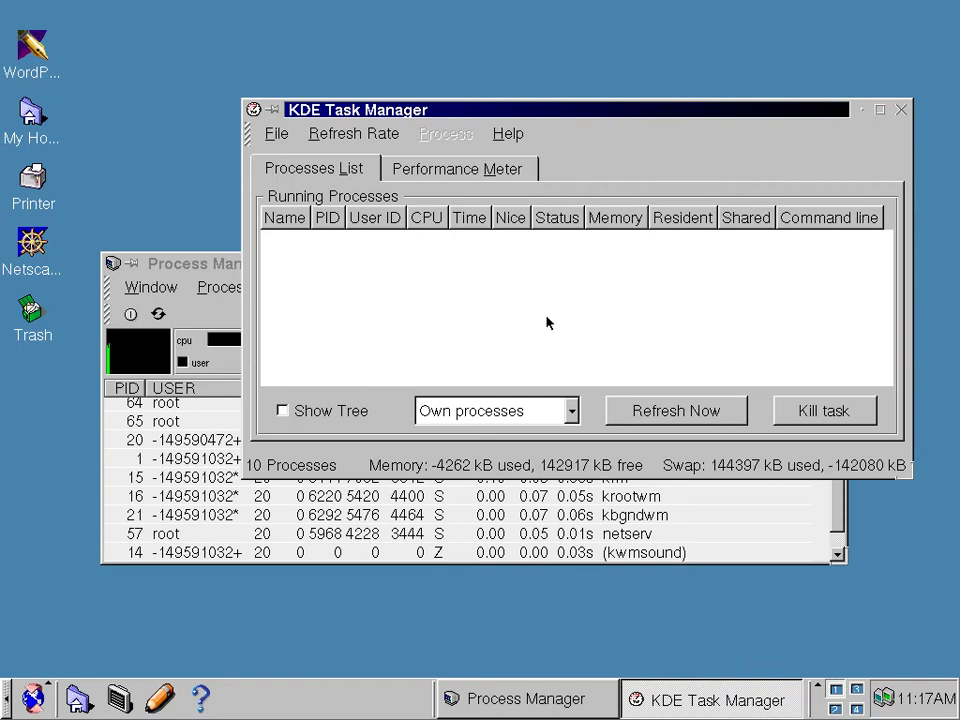
List all processes in KDE Task Manager, look through them, and glance at the performance meter
left_click(567, 413)
left_click(550, 437)
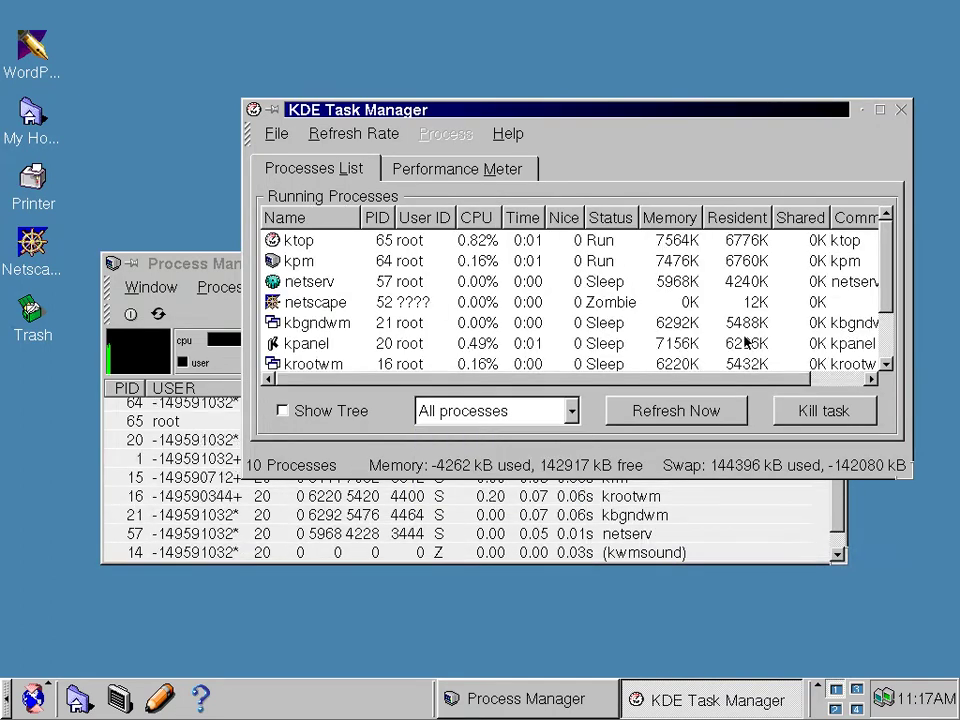
left_click_drag(891, 272, 883, 332)
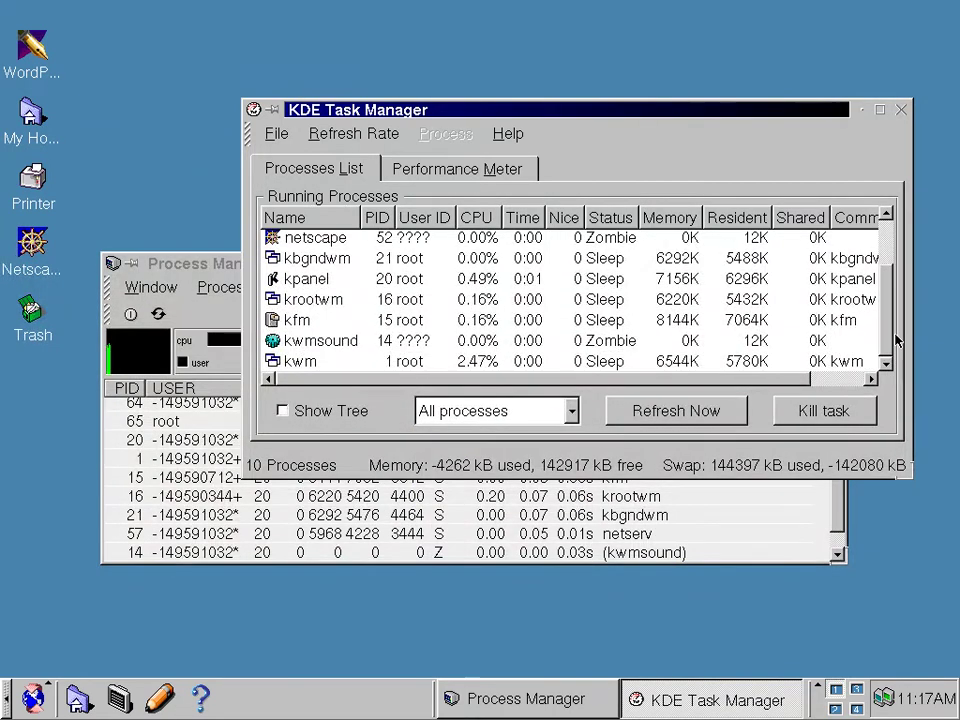
left_click_drag(895, 340, 888, 254)
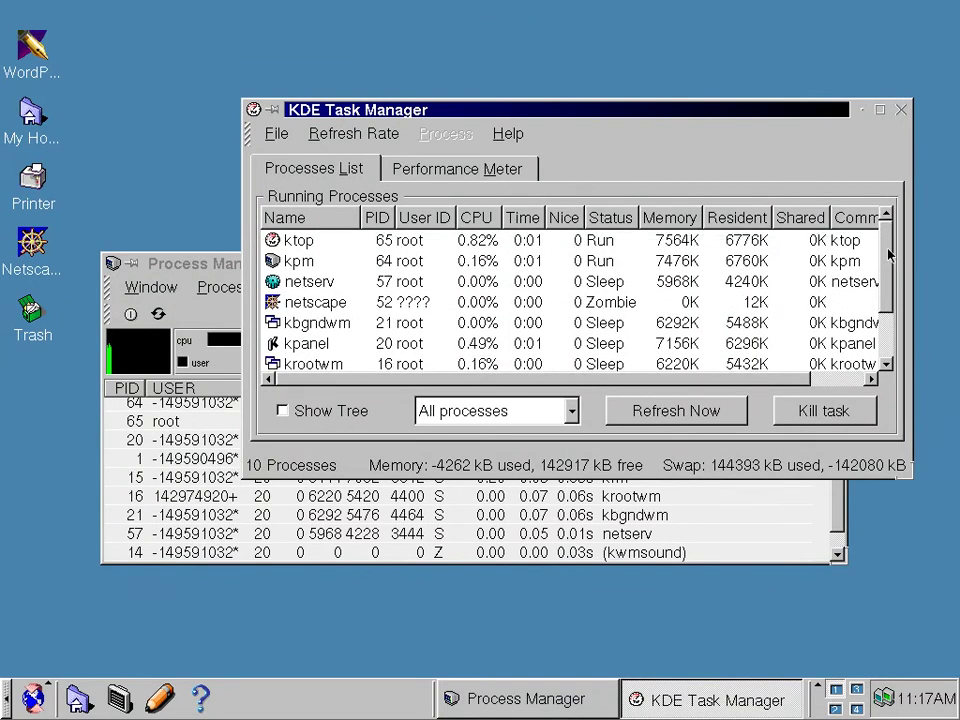
left_click_drag(888, 254, 896, 330)
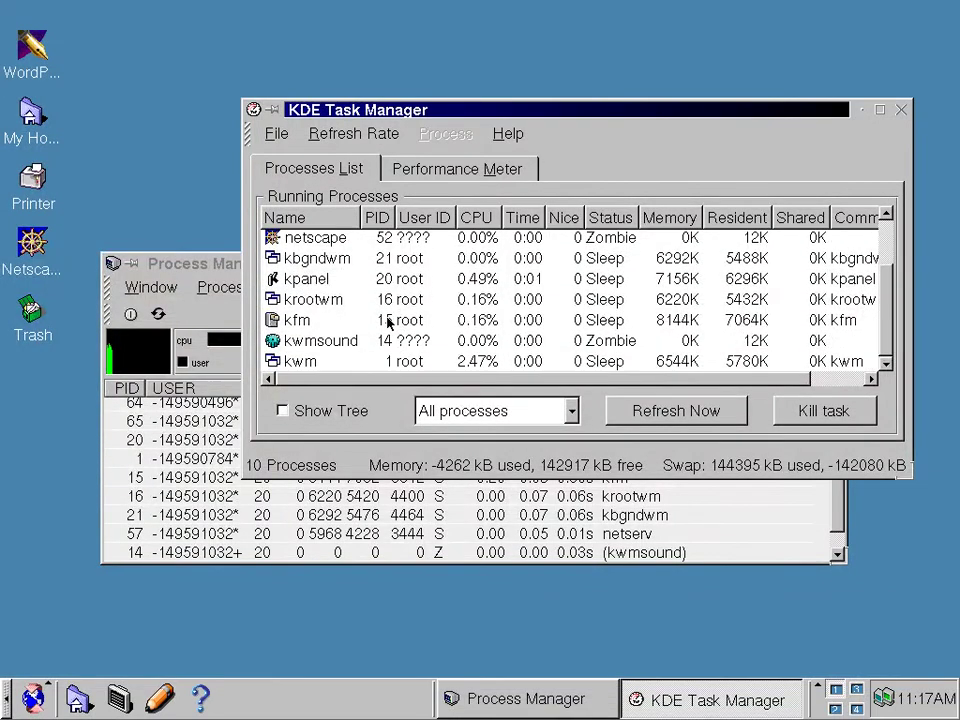
left_click(447, 168)
left_click(308, 170)
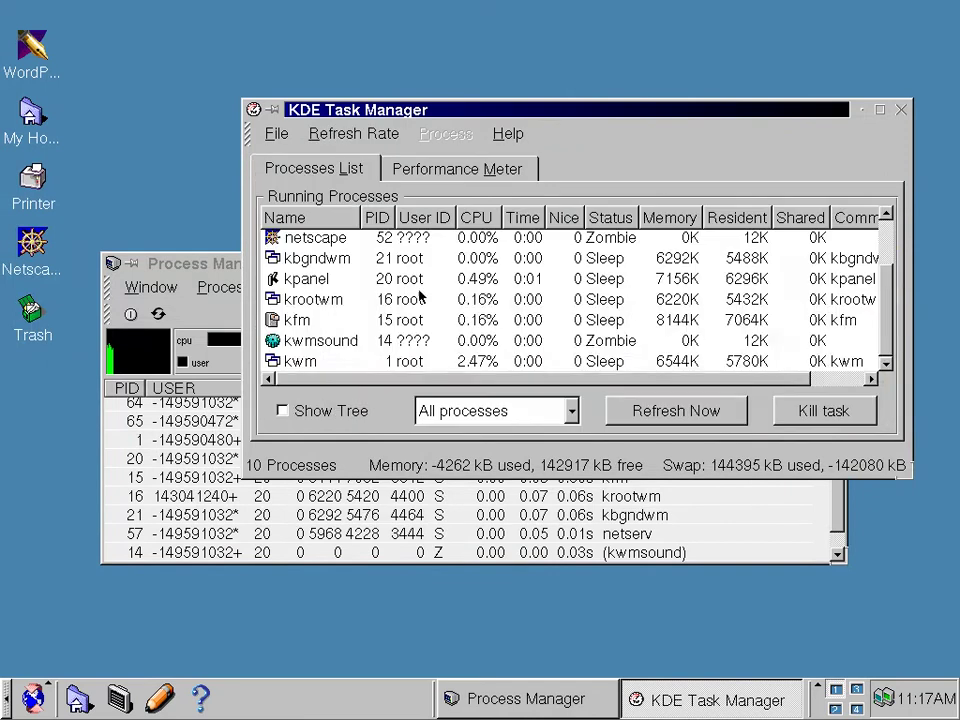
Open the Control Center, move its window inward, and close the Task Manager and Process Manager windows
left_click(33, 698)
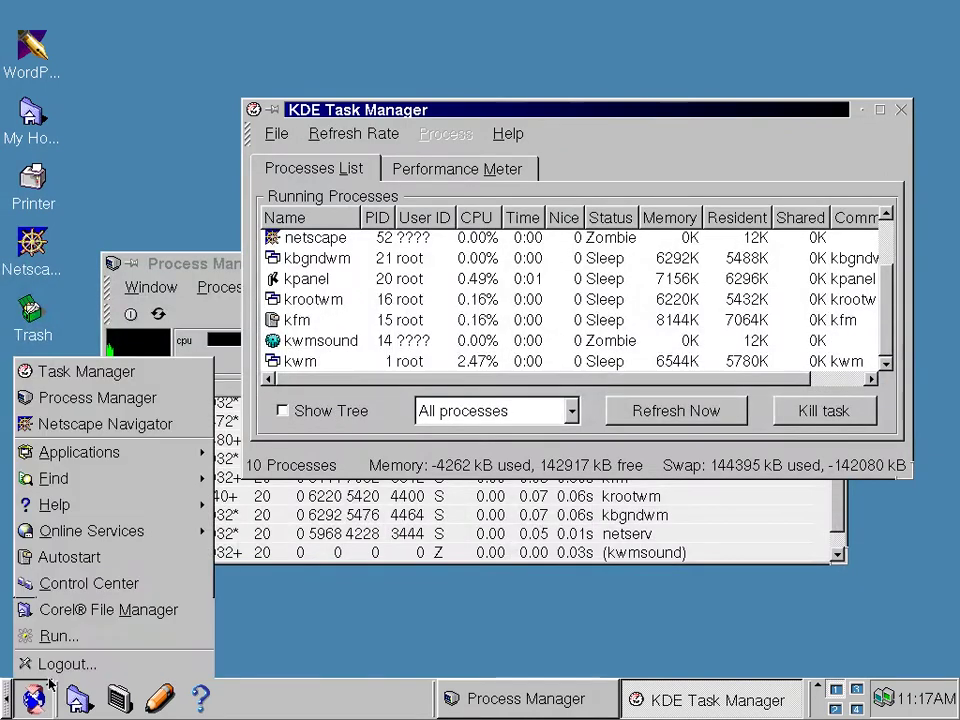
left_click(102, 590)
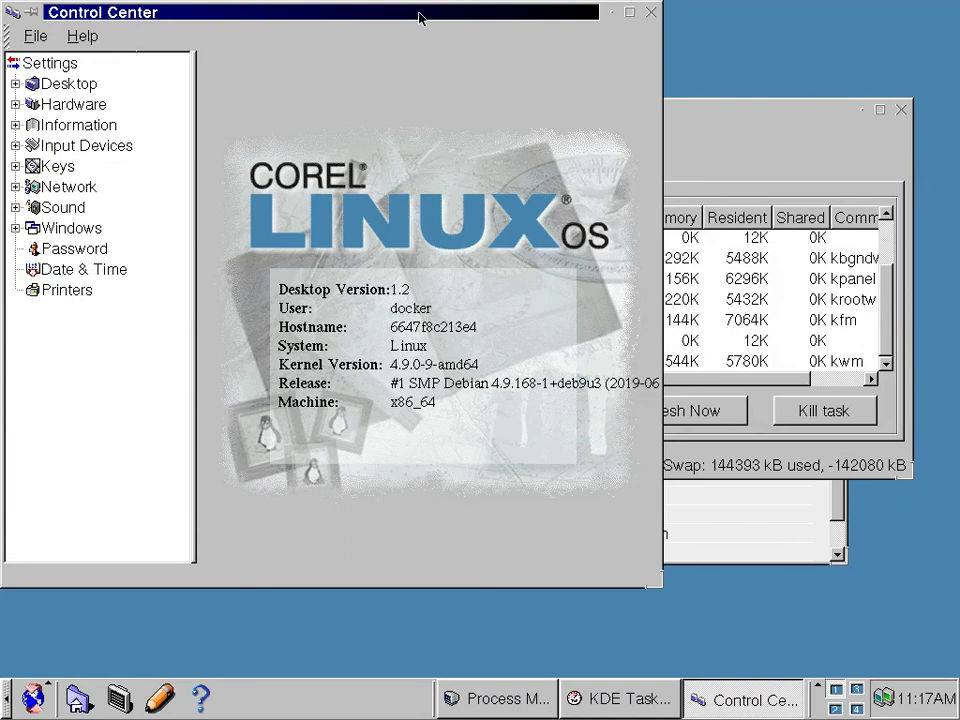
left_click_drag(420, 18, 507, 82)
left_click(901, 109)
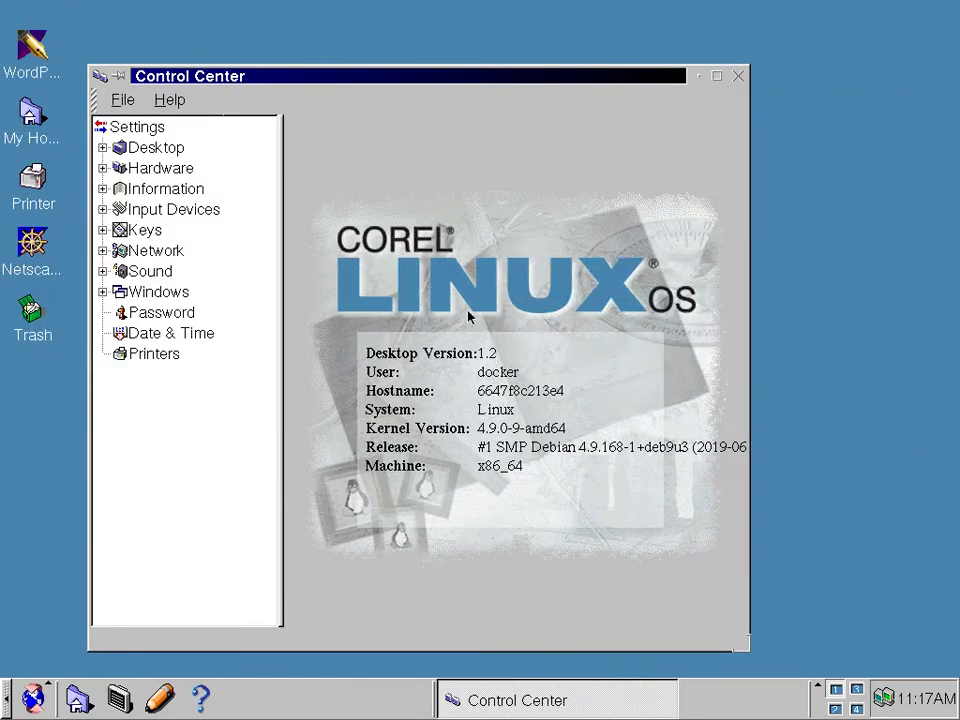
Apply the CorelLinux1.jpg wallpaper to Desktop 1 and minimize the Control Center briefly to view the desktop
left_click(102, 148)
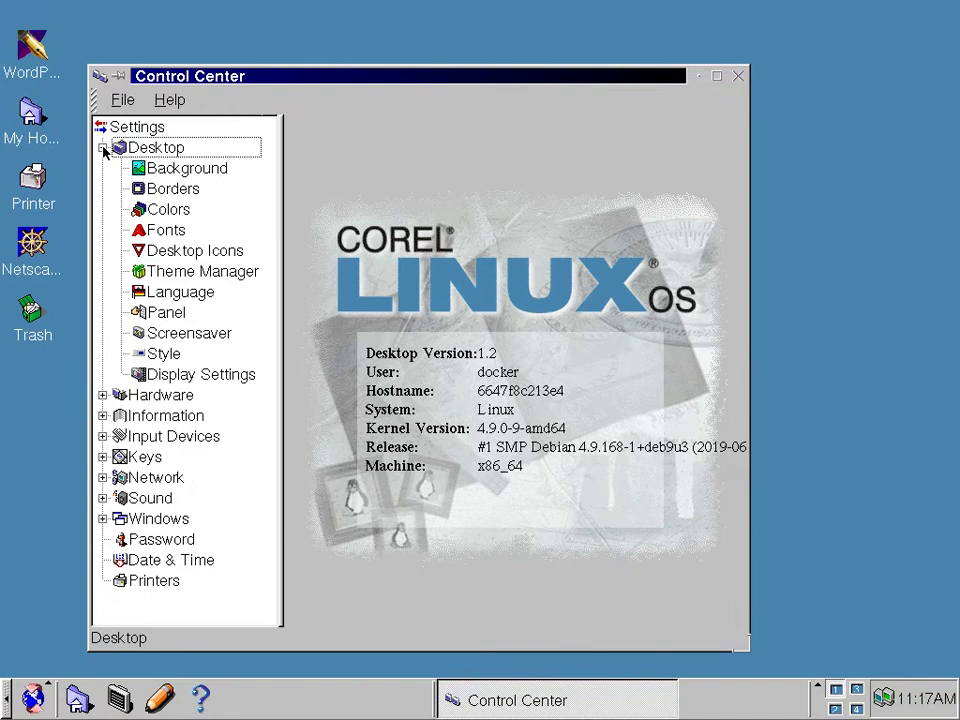
left_click(178, 170)
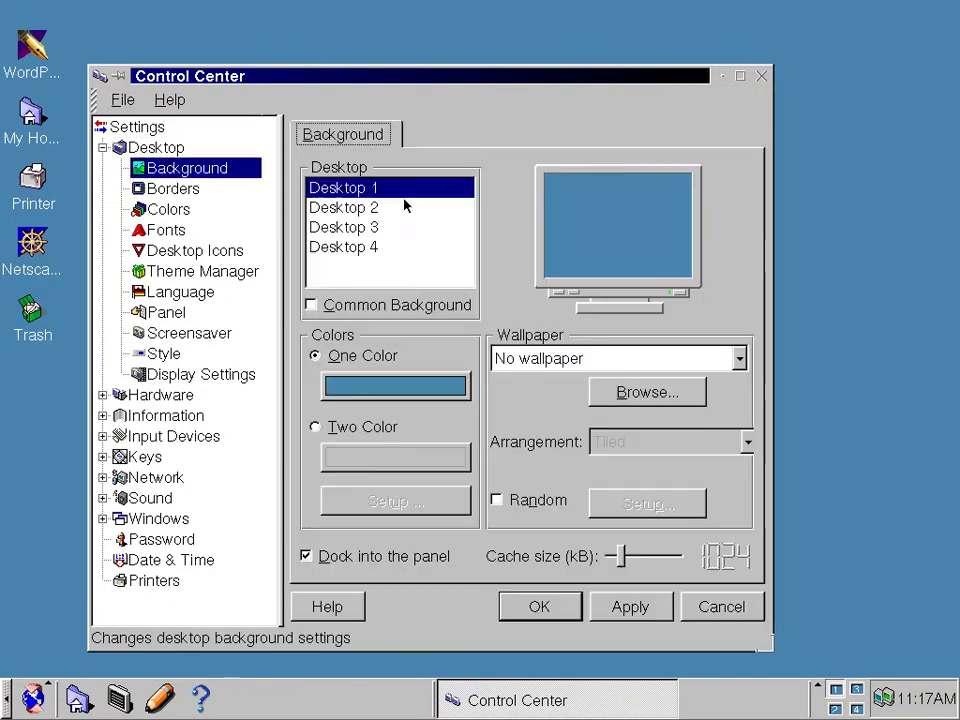
left_click(738, 358)
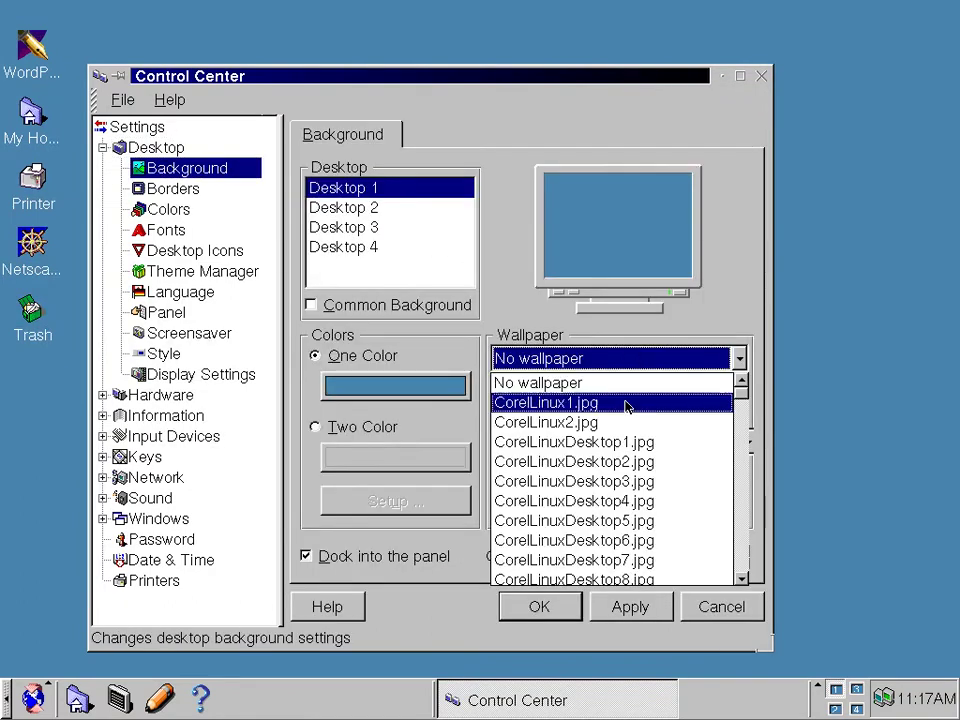
left_click(626, 401)
left_click(620, 610)
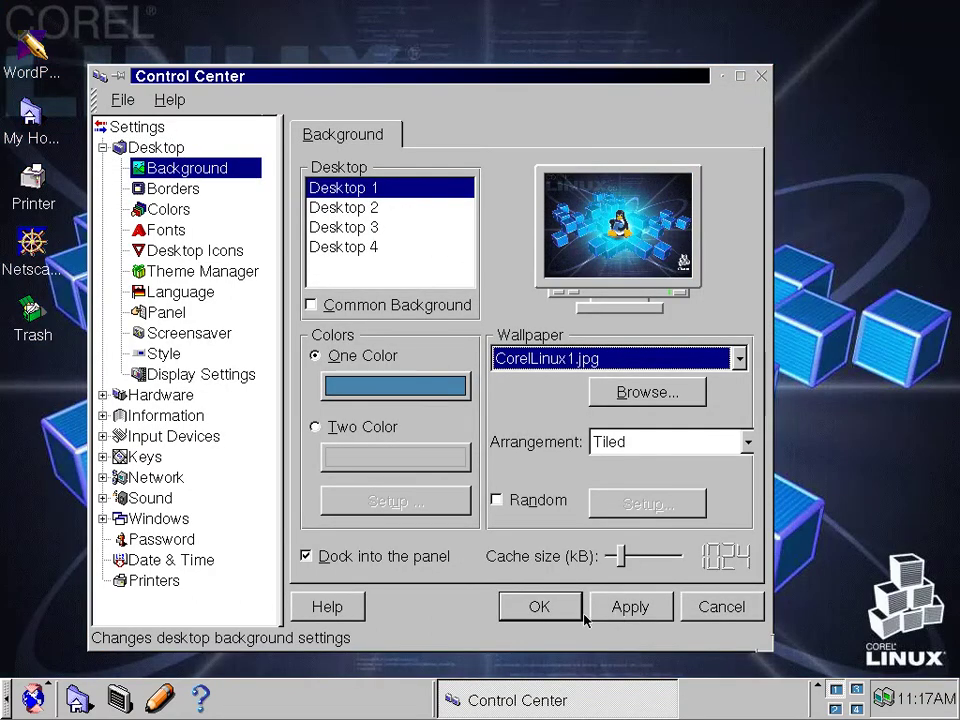
left_click(721, 77)
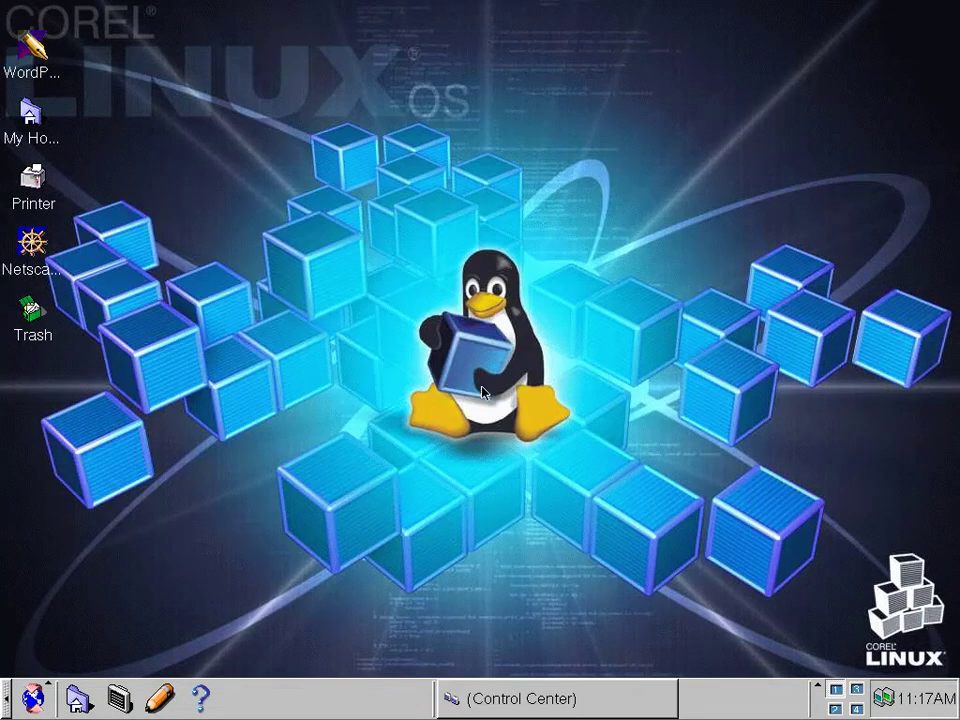
left_click(514, 692)
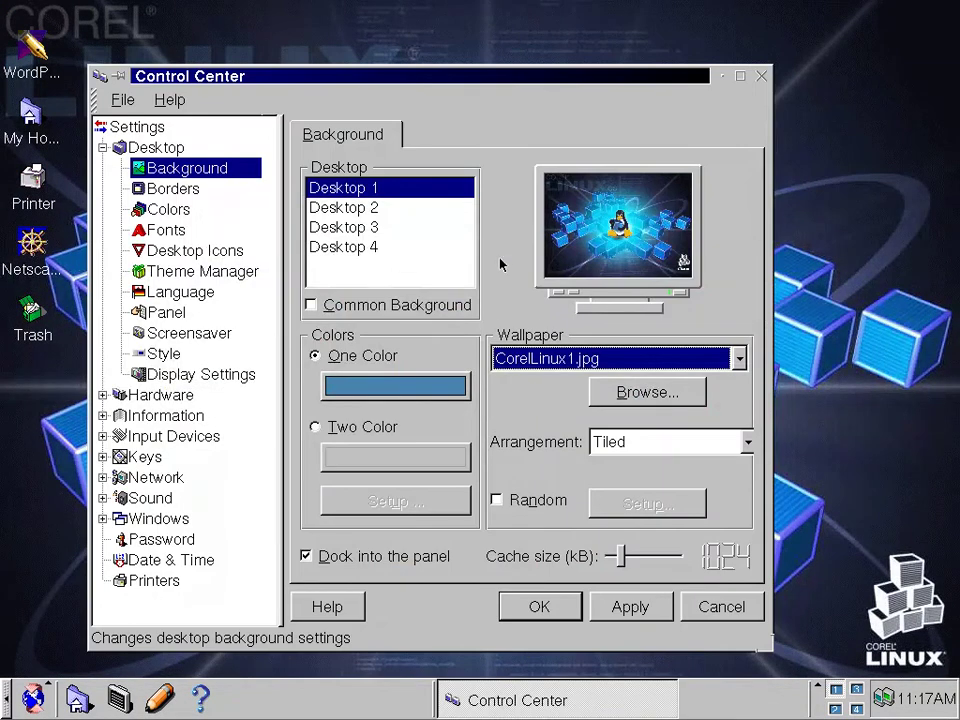
Look through the available color schemes in the desktop color settings
left_click(170, 210)
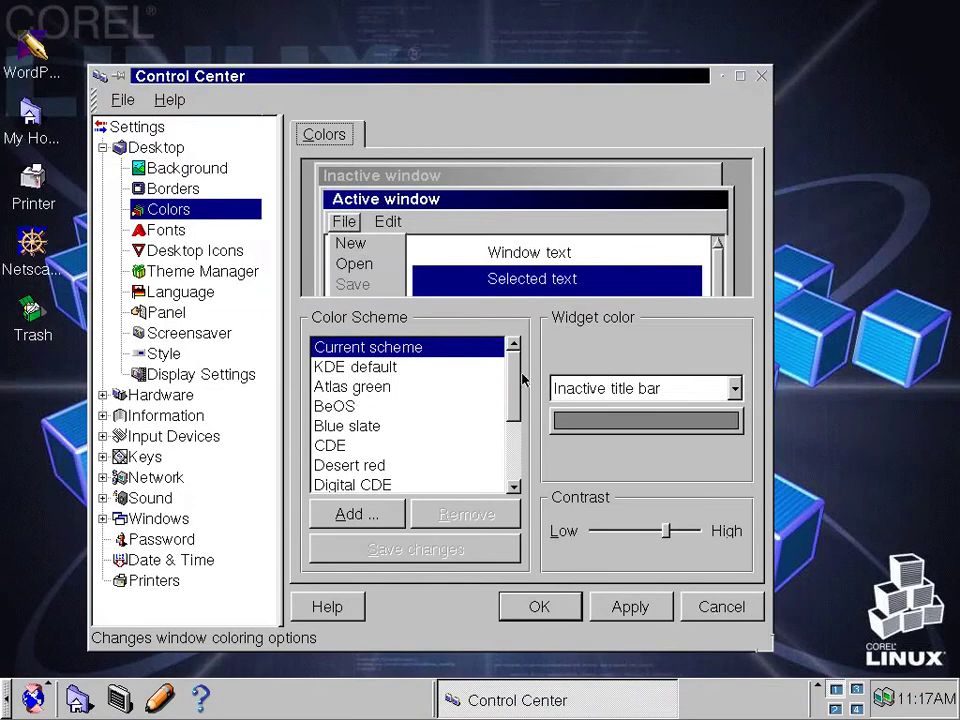
left_click_drag(513, 388, 516, 456)
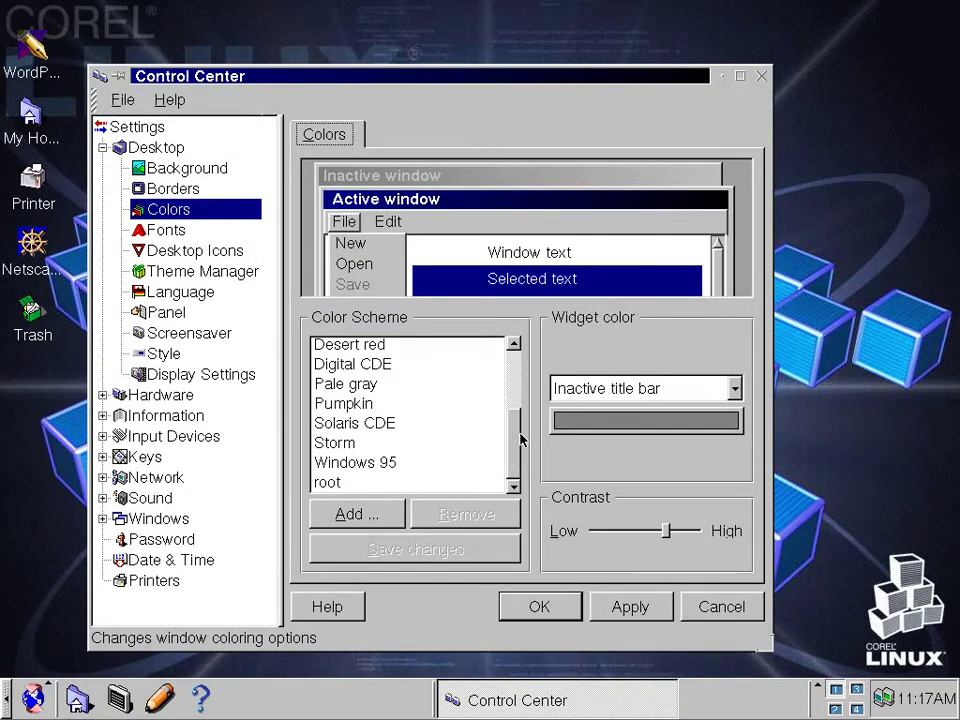
left_click_drag(516, 440, 529, 354)
Preview the Astronique, Bryce, Glax, MGBreizh, Nostalgy, Wood and Default desktop themes, and cancel out of the theme and color settings
left_click(193, 270)
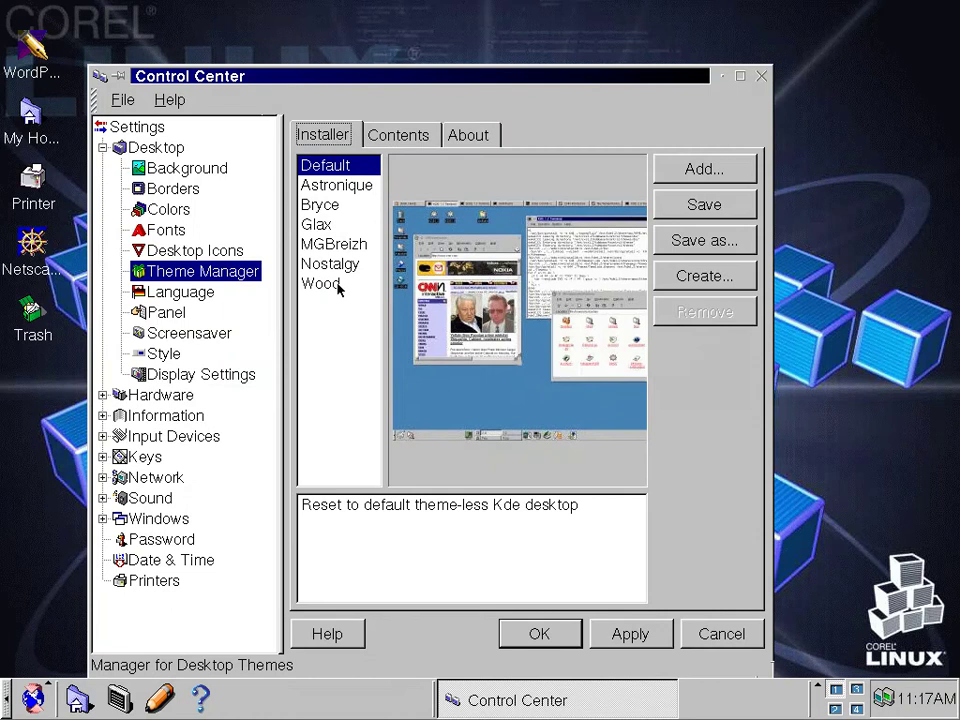
left_click(340, 187)
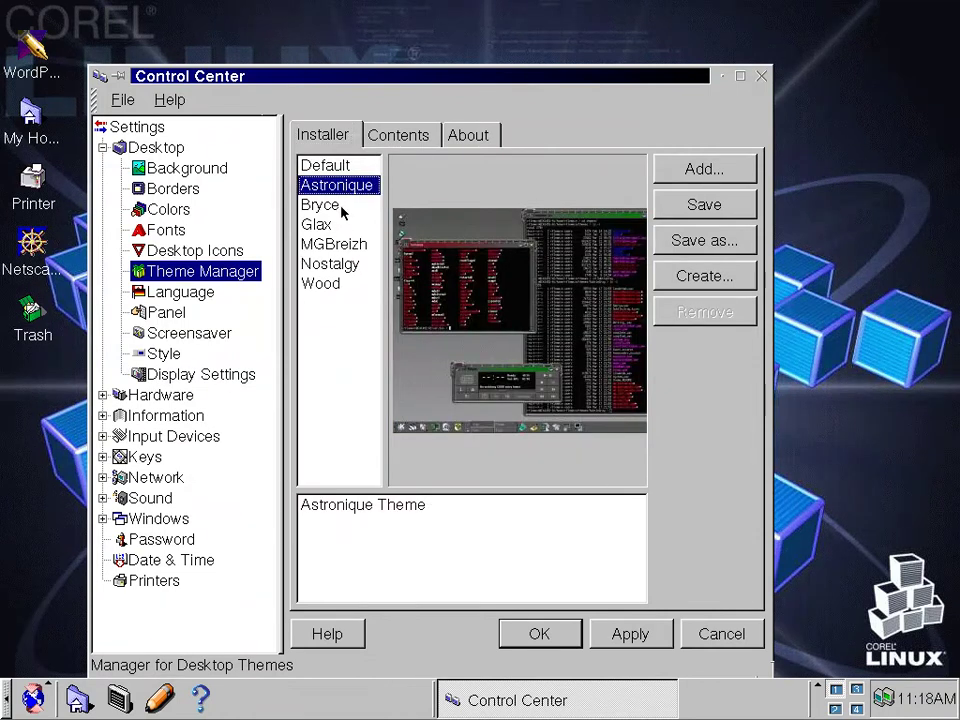
left_click(340, 206)
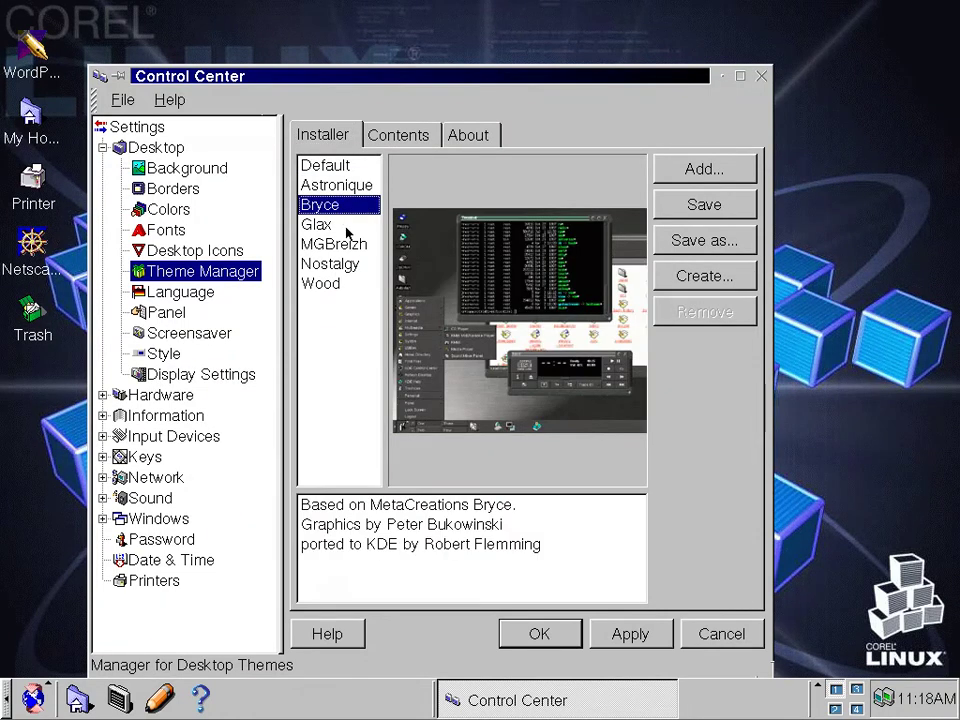
left_click(334, 226)
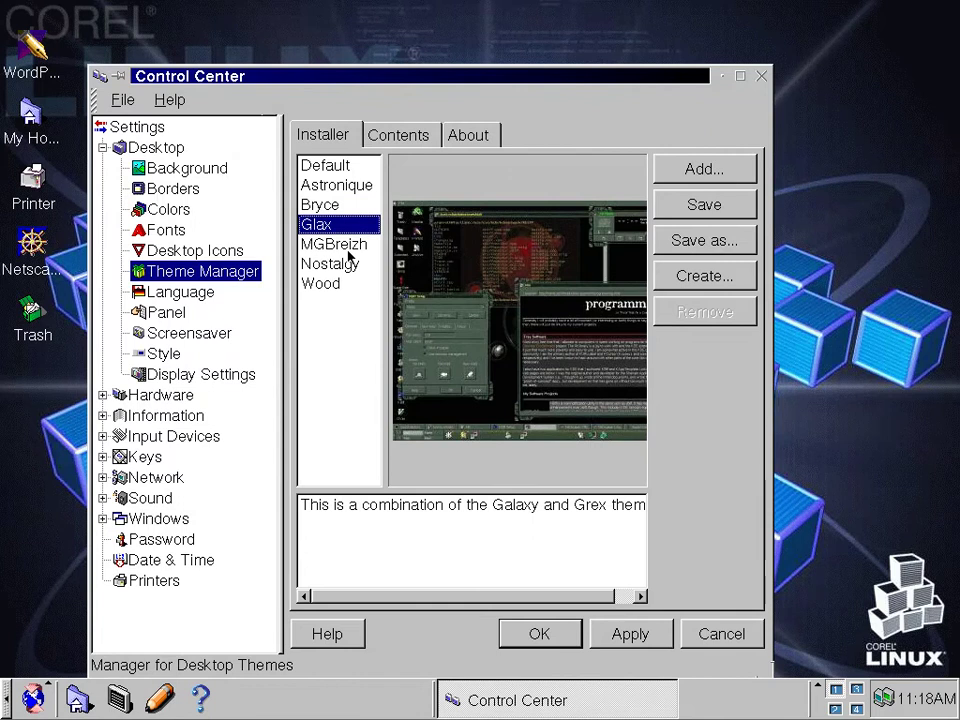
left_click(348, 250)
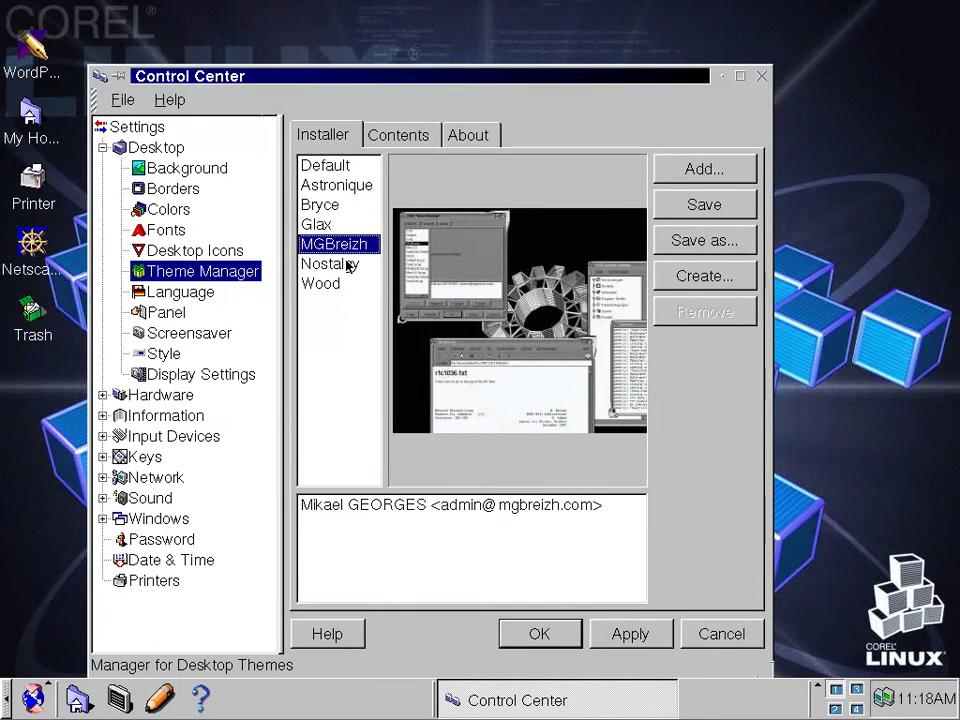
left_click(340, 265)
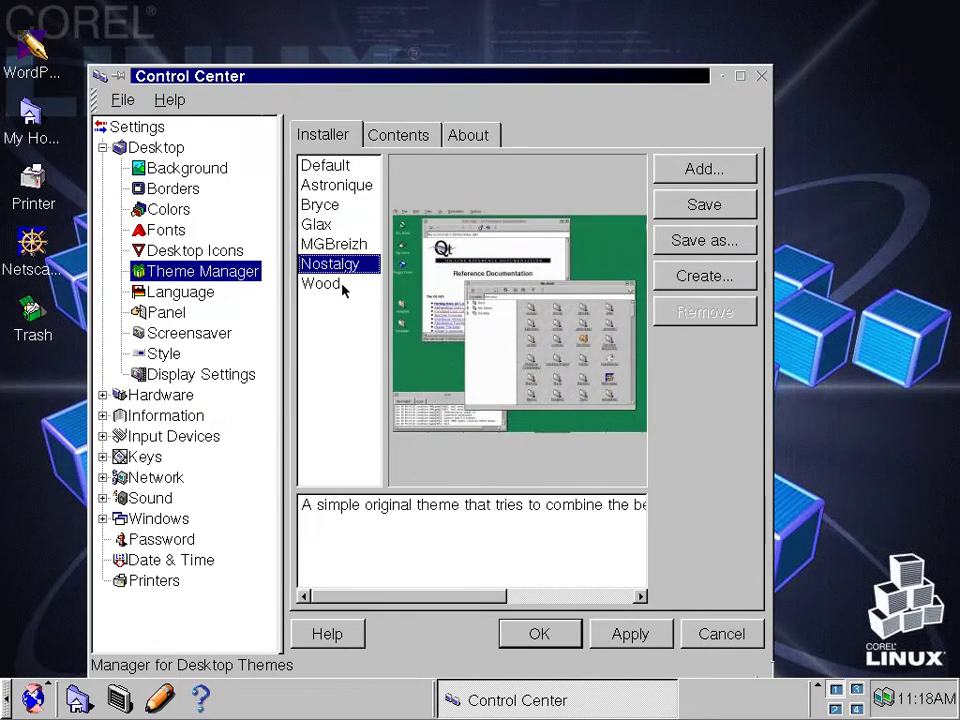
left_click(342, 286)
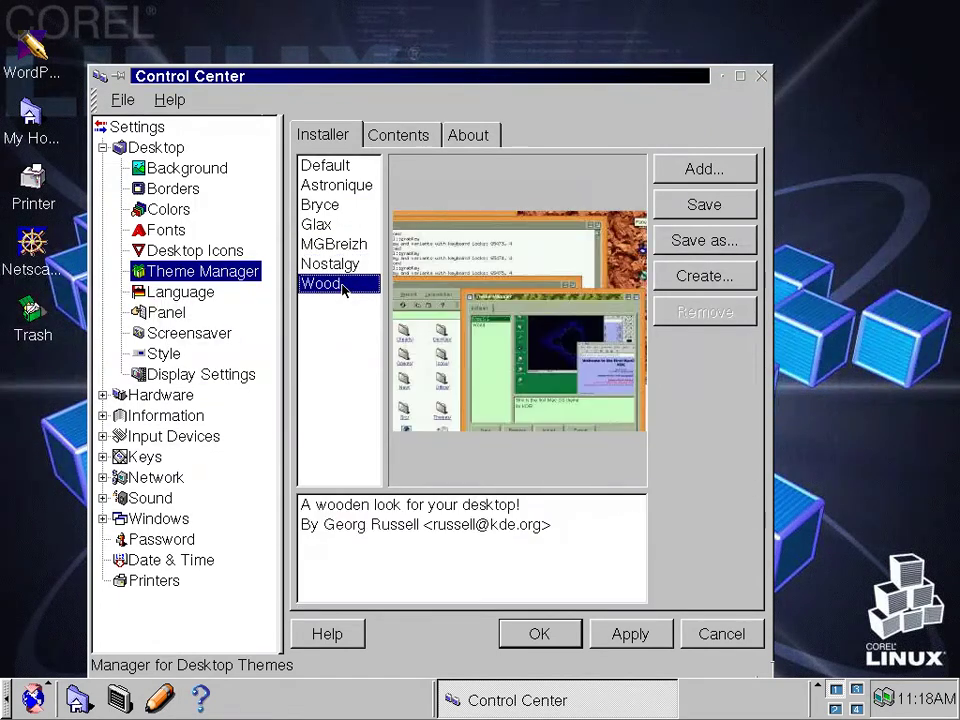
left_click(352, 168)
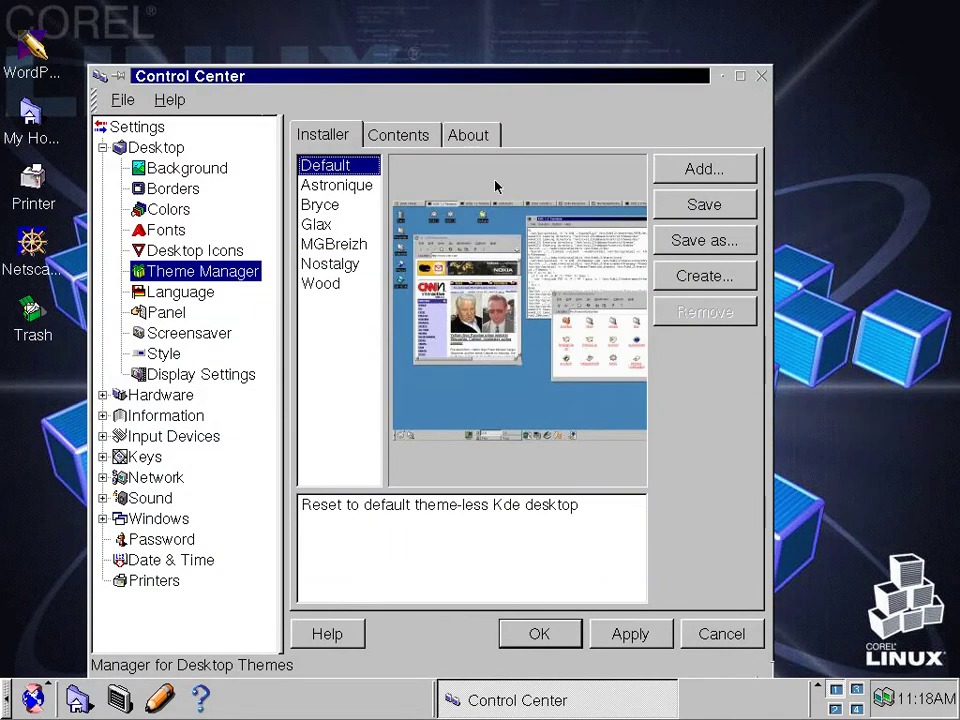
left_click(696, 632)
left_click(718, 637)
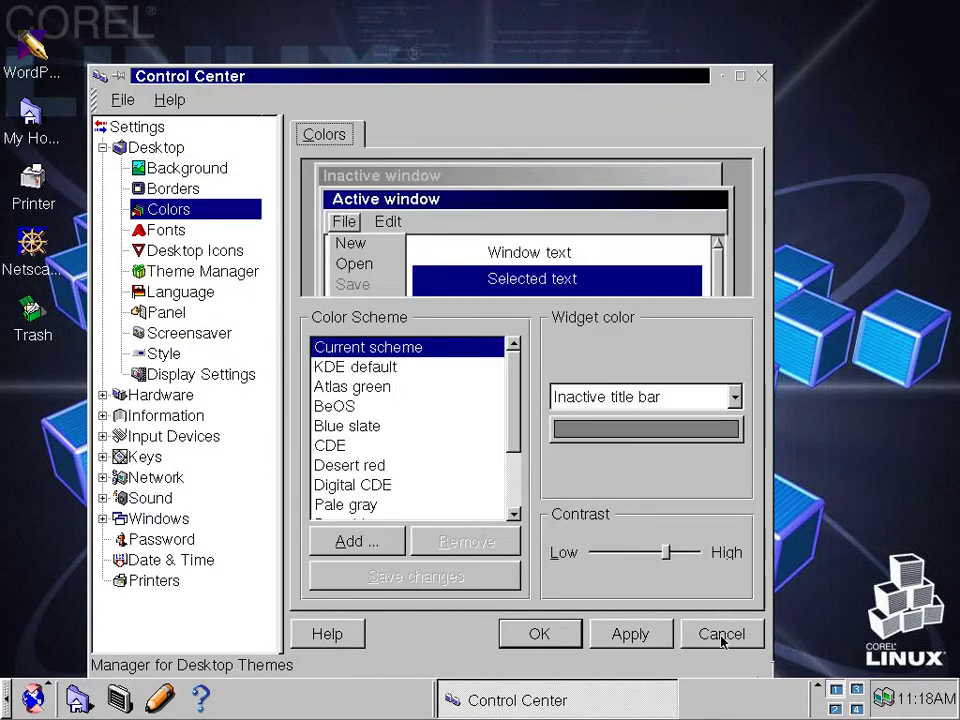
left_click(721, 637)
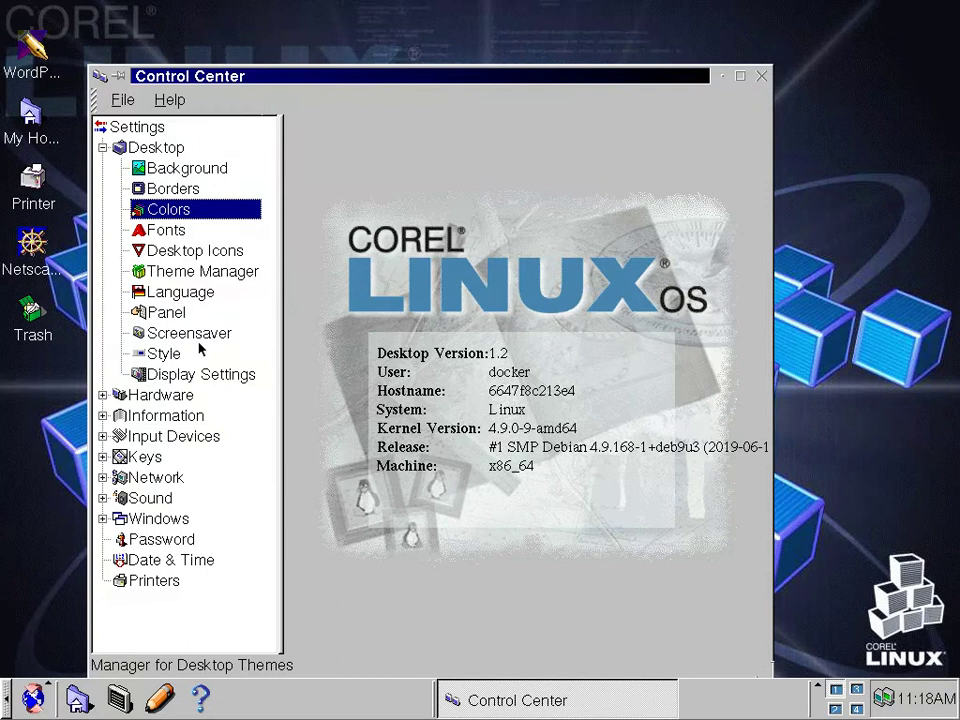
Look over the Style, Display Settings and Desktop Icons pages of the desktop settings
left_click(160, 356)
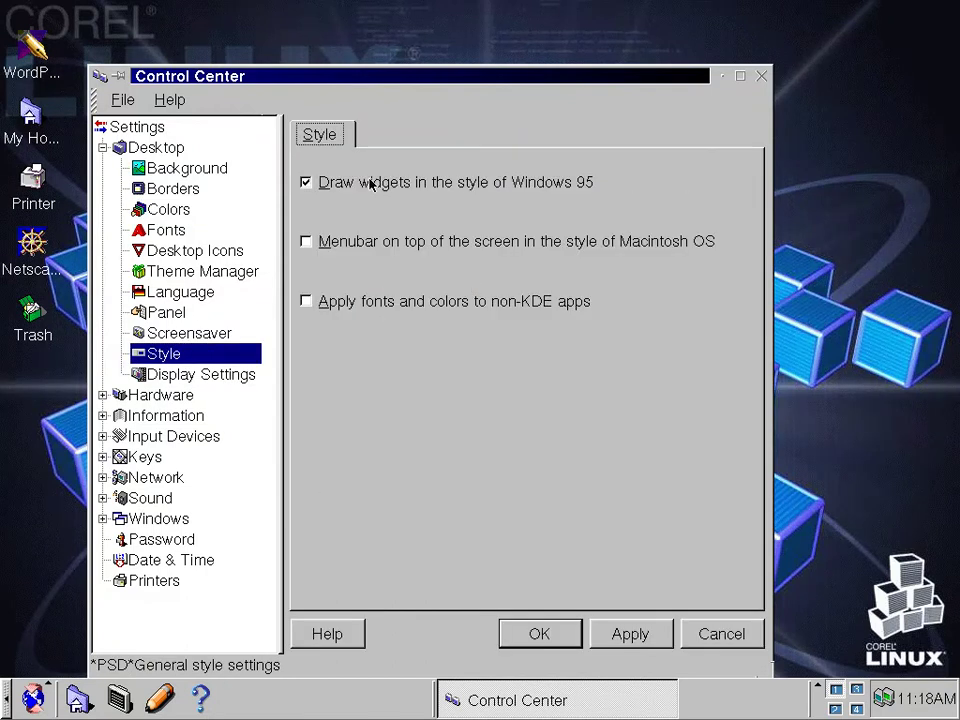
left_click(216, 376)
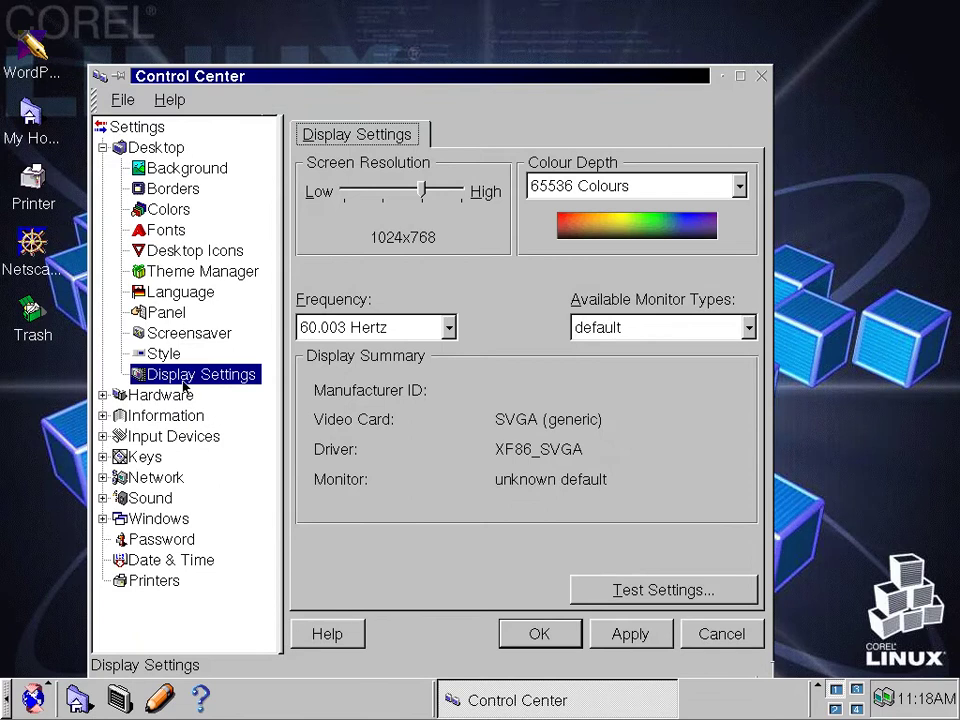
left_click(183, 252)
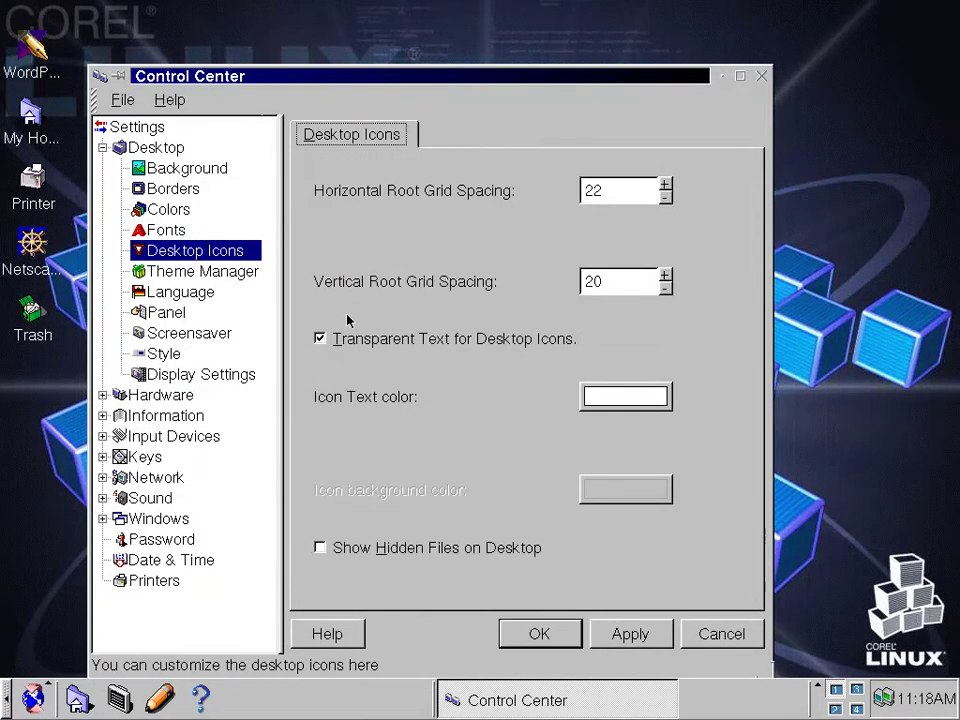
Look through the entries under Hardware, Information, Keys, Network, Sound and Windows in the Control Center's settings tree
left_click(102, 147)
left_click(102, 168)
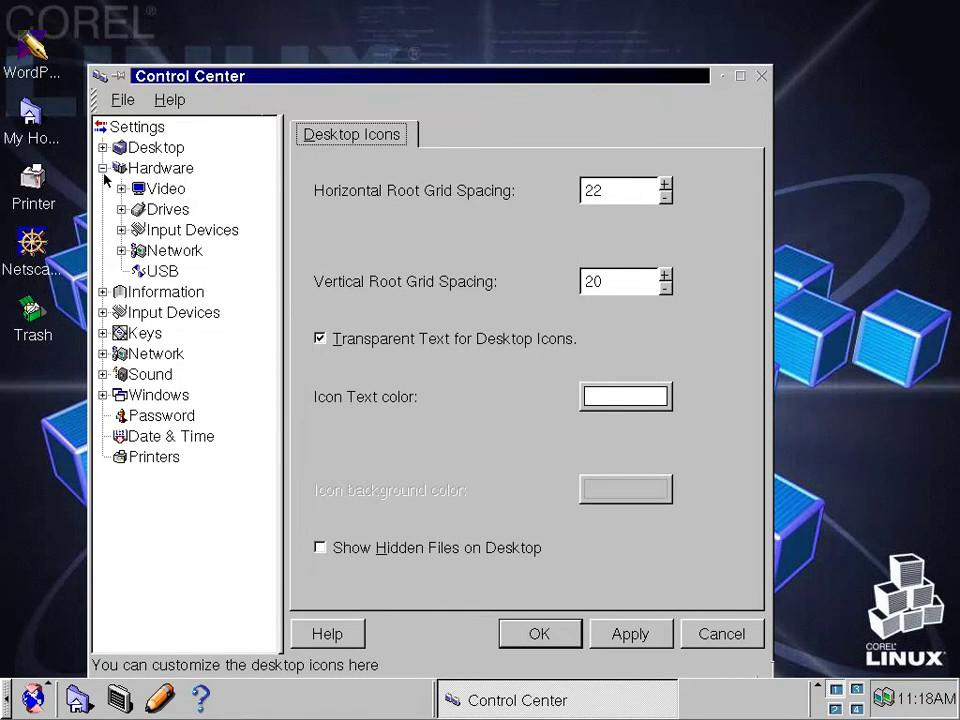
left_click(102, 168)
left_click(102, 189)
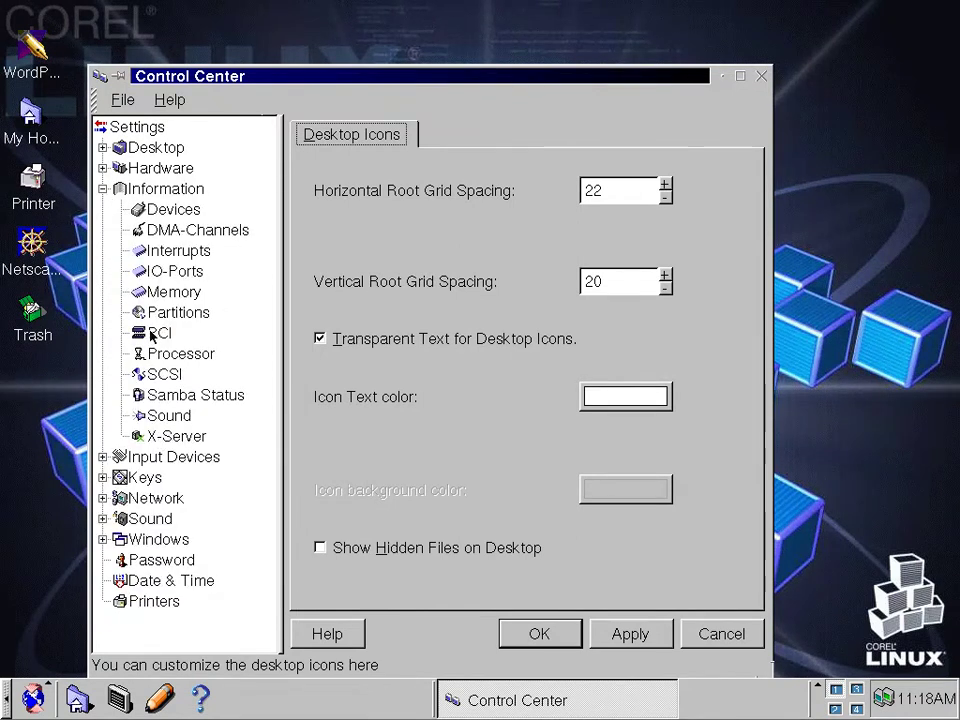
left_click(102, 189)
left_click(102, 230)
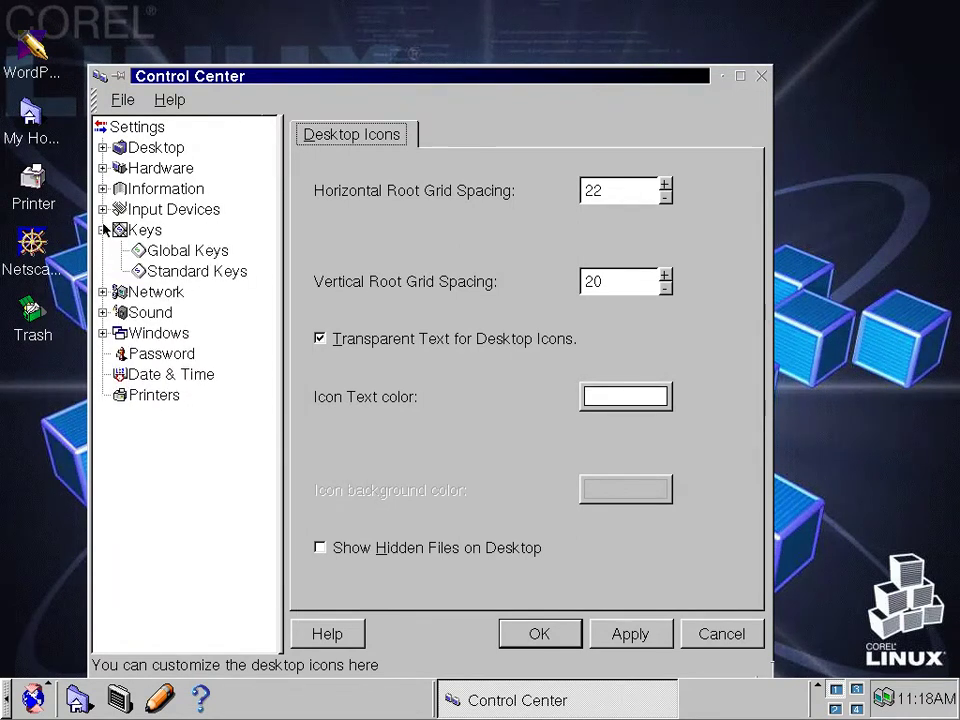
left_click(102, 230)
left_click(102, 251)
left_click(102, 251)
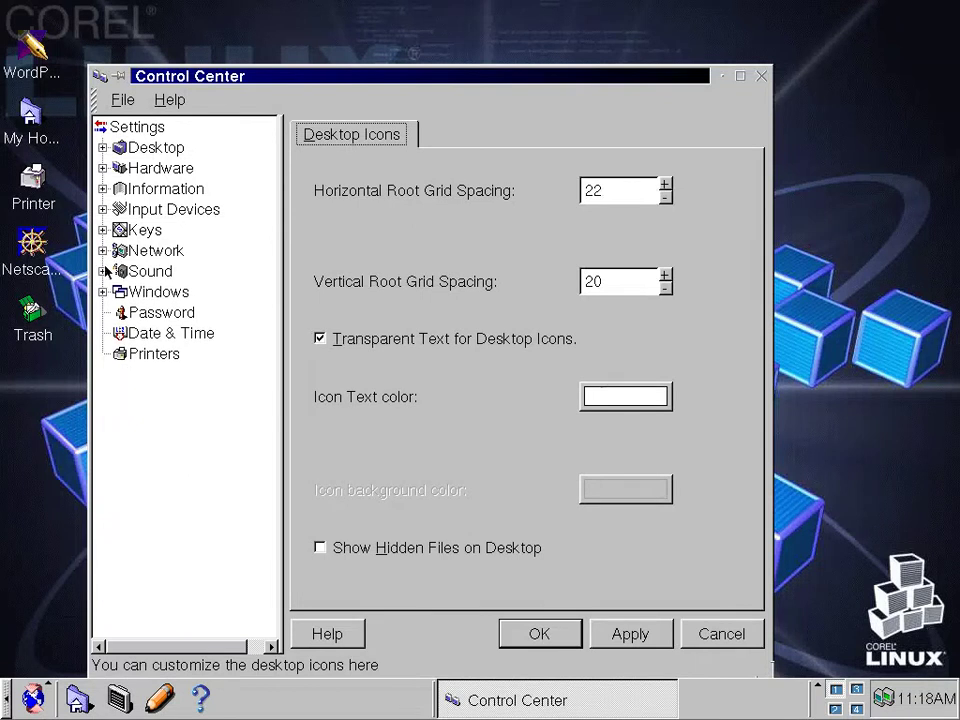
left_click(102, 271)
left_click(102, 271)
left_click(102, 292)
left_click(102, 292)
Cancel out of the open desktop icon and display settings pages and close the Control Center
left_click(757, 634)
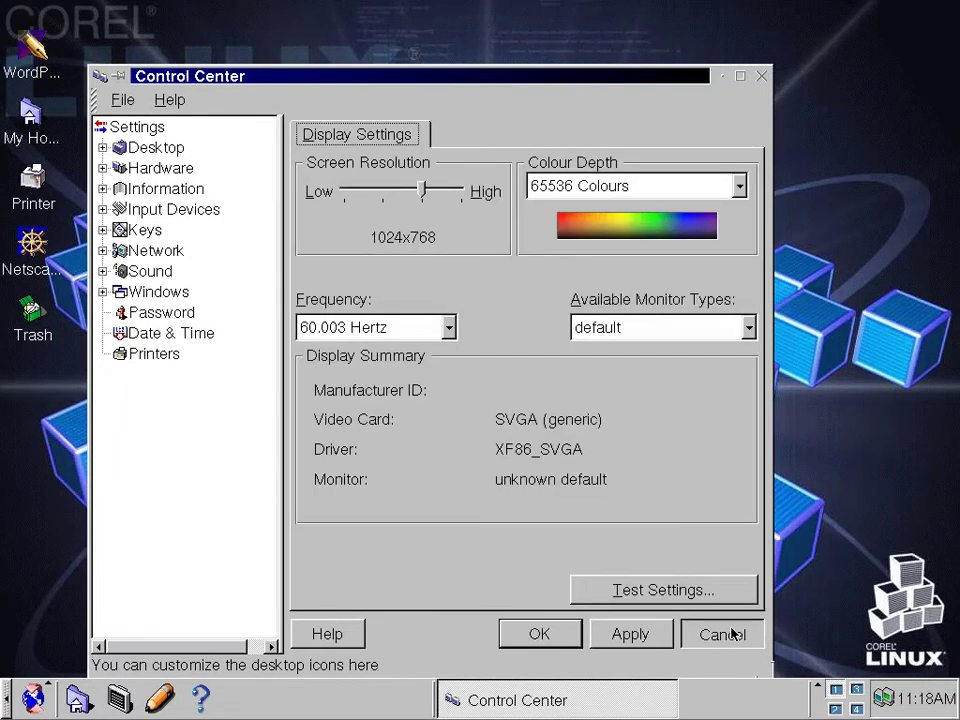
left_click(731, 634)
left_click(760, 76)
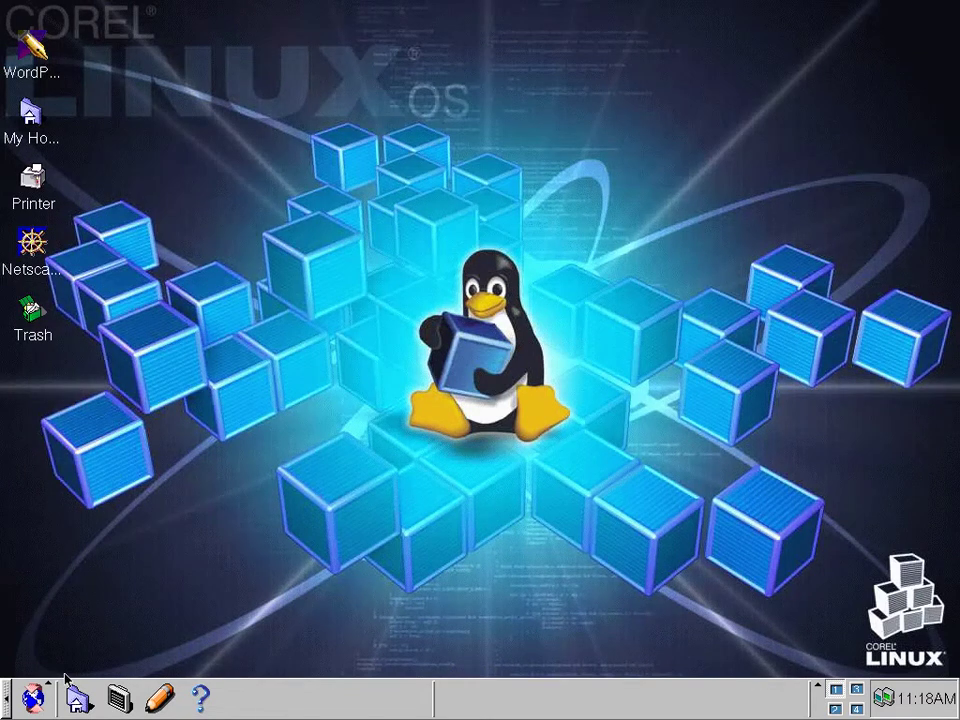
Look through the application groups, including Utilities and Netscape Communicator, and close the application launcher
left_click(30, 698)
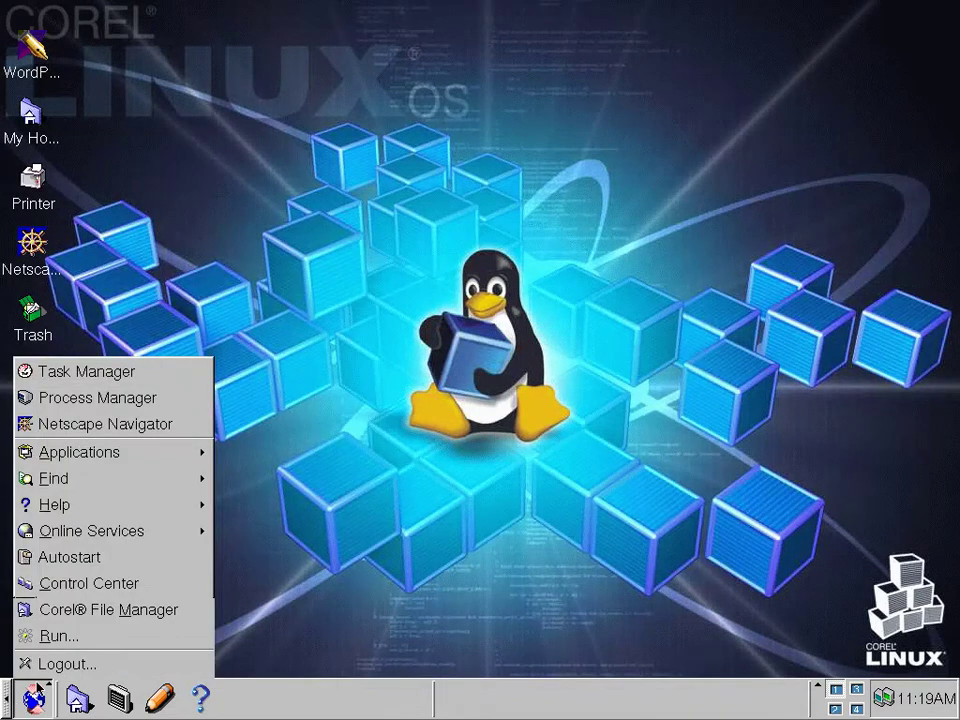
mouse_move(118, 460)
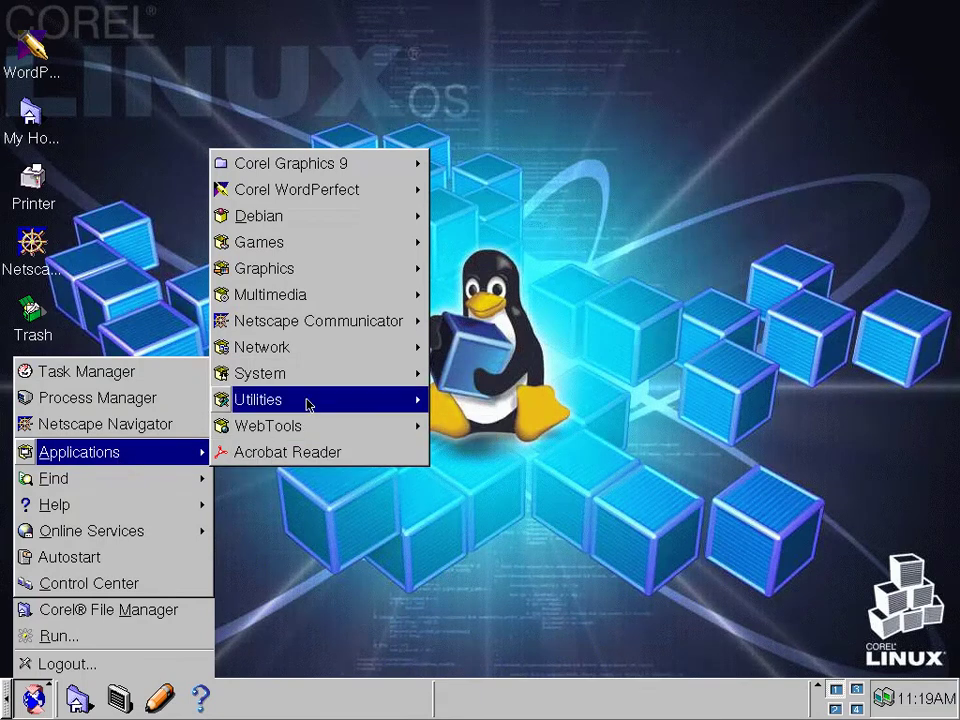
mouse_move(306, 401)
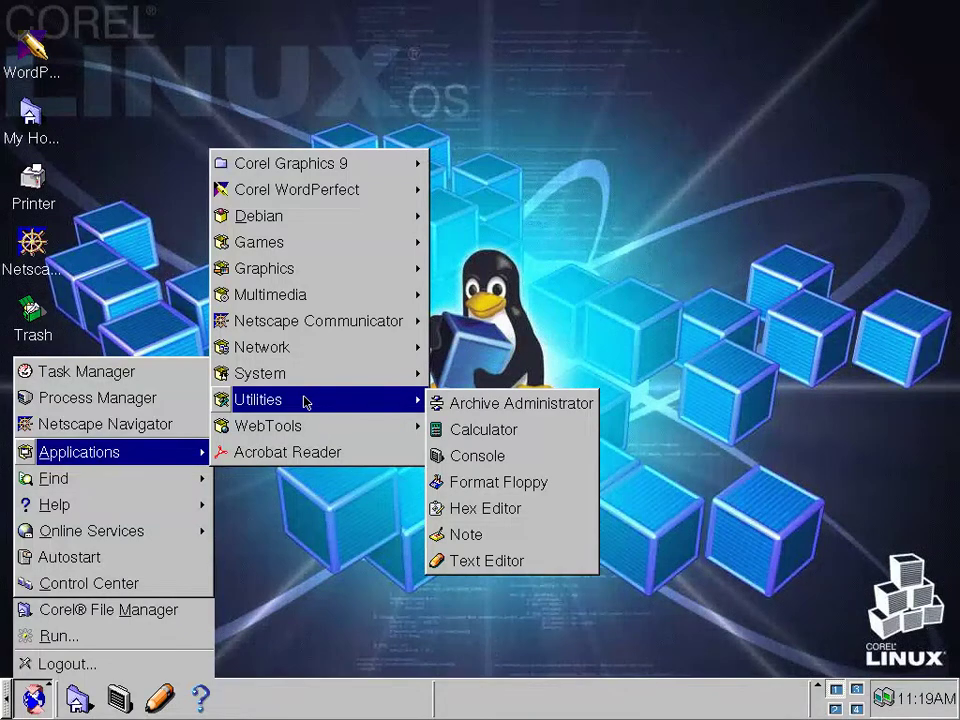
mouse_move(320, 378)
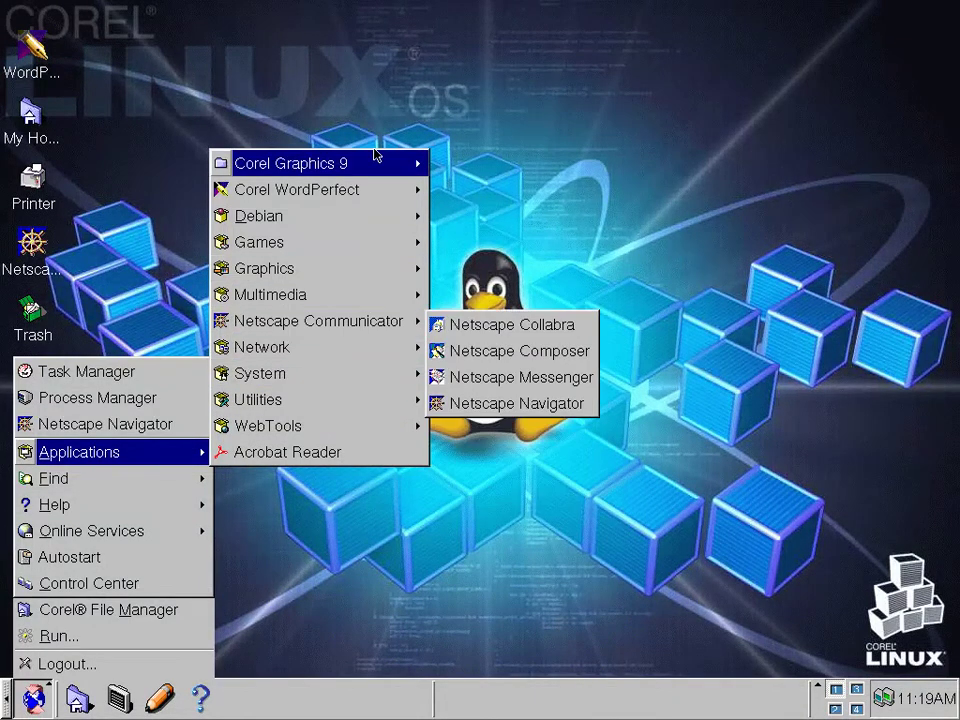
left_click(587, 162)
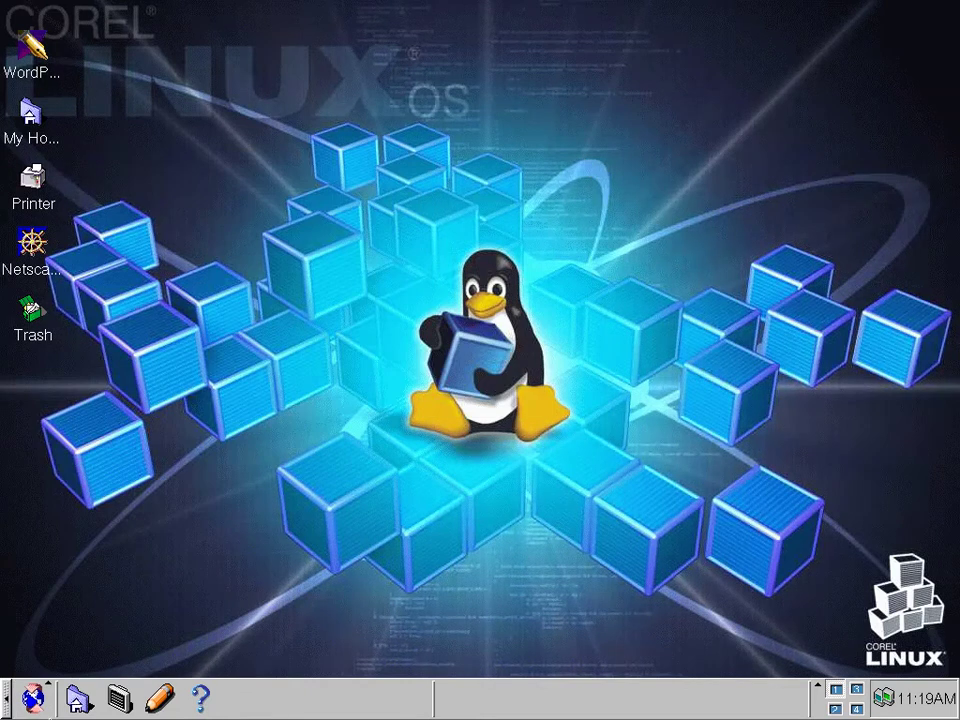
left_click(33, 698)
left_click(33, 698)
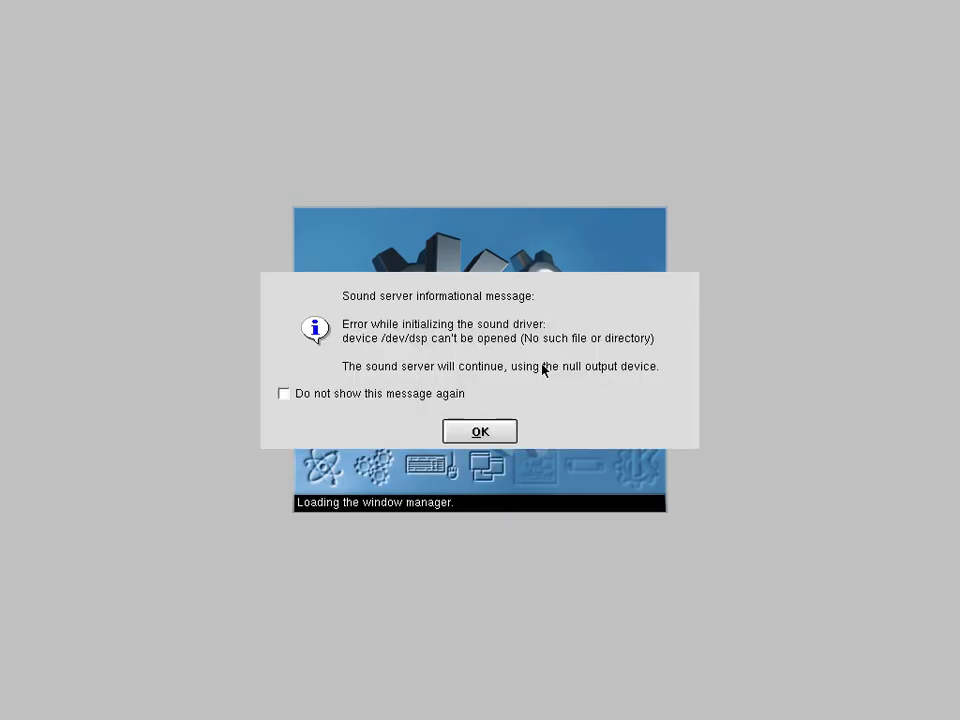
Set the sound server message not to show again and dismiss it
left_click(346, 397)
left_click(504, 430)
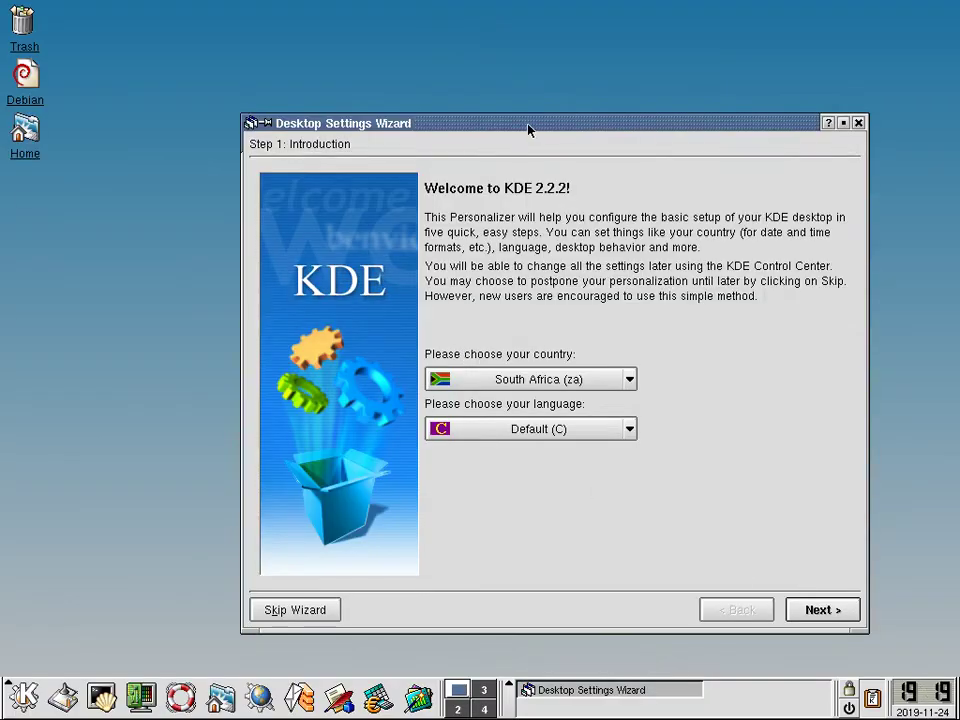
Accept South Africa, the Default (C) language and the KDE system behavior in the Desktop Settings Wizard
left_click_drag(529, 131, 457, 105)
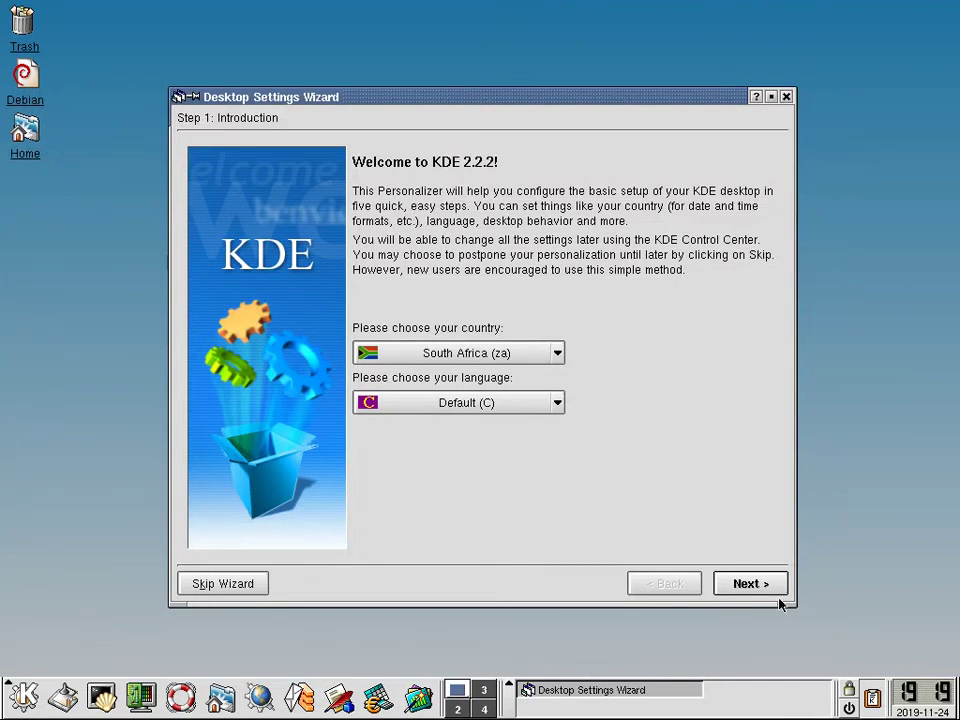
left_click(755, 584)
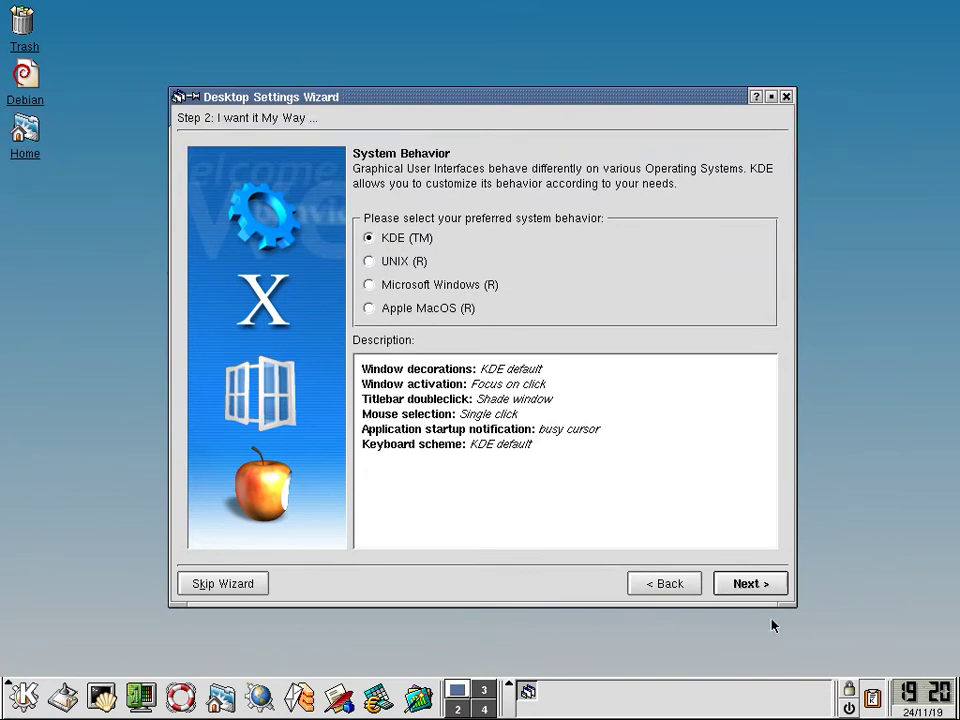
left_click(750, 584)
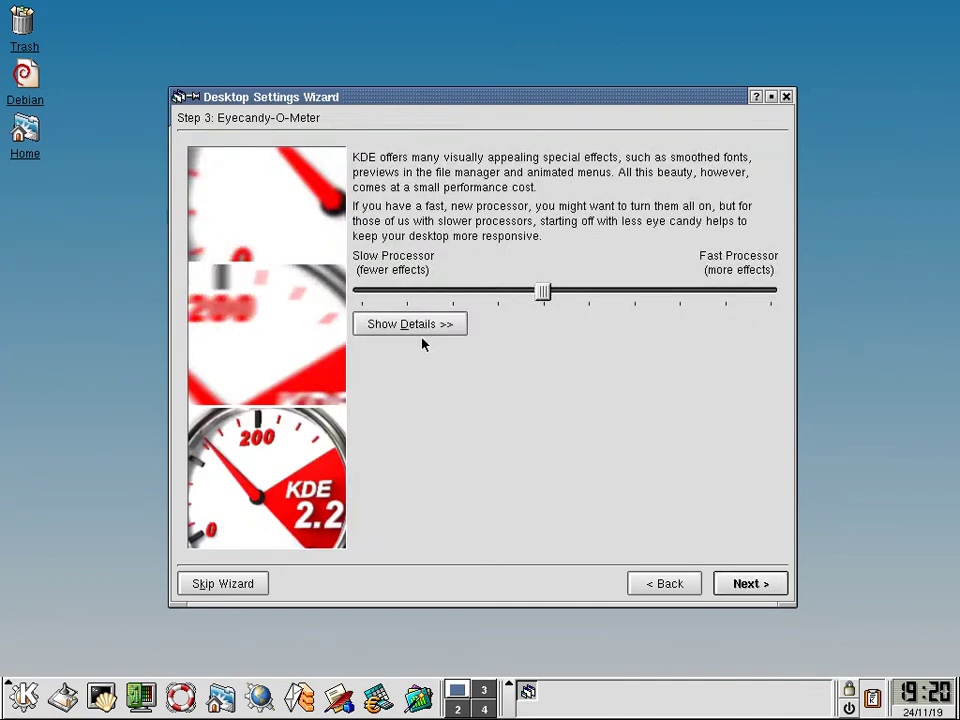
Review the detailed feature list of the Eyecandy-O-Meter and accept the preset mid-level effects
left_click(447, 328)
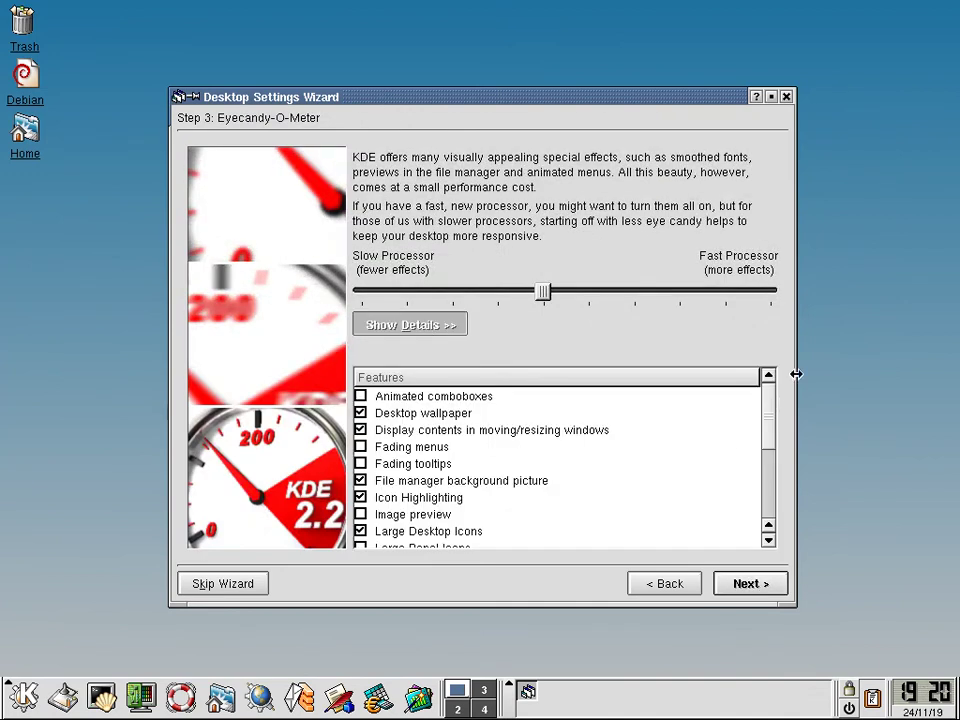
left_click_drag(765, 418, 793, 499)
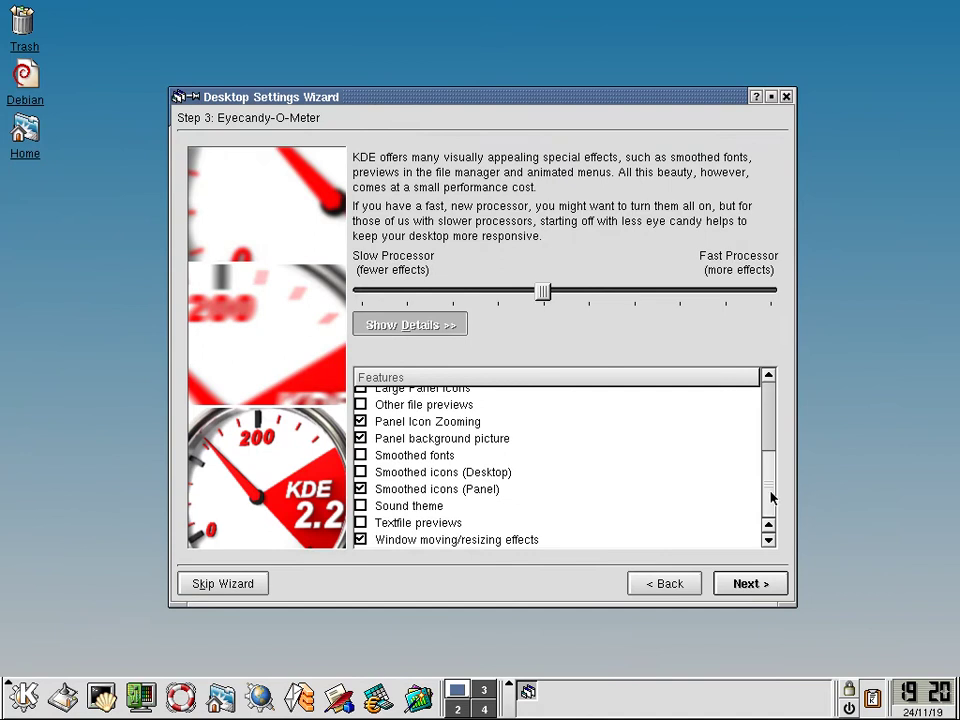
left_click_drag(770, 494, 768, 479)
left_click_drag(762, 455, 752, 398)
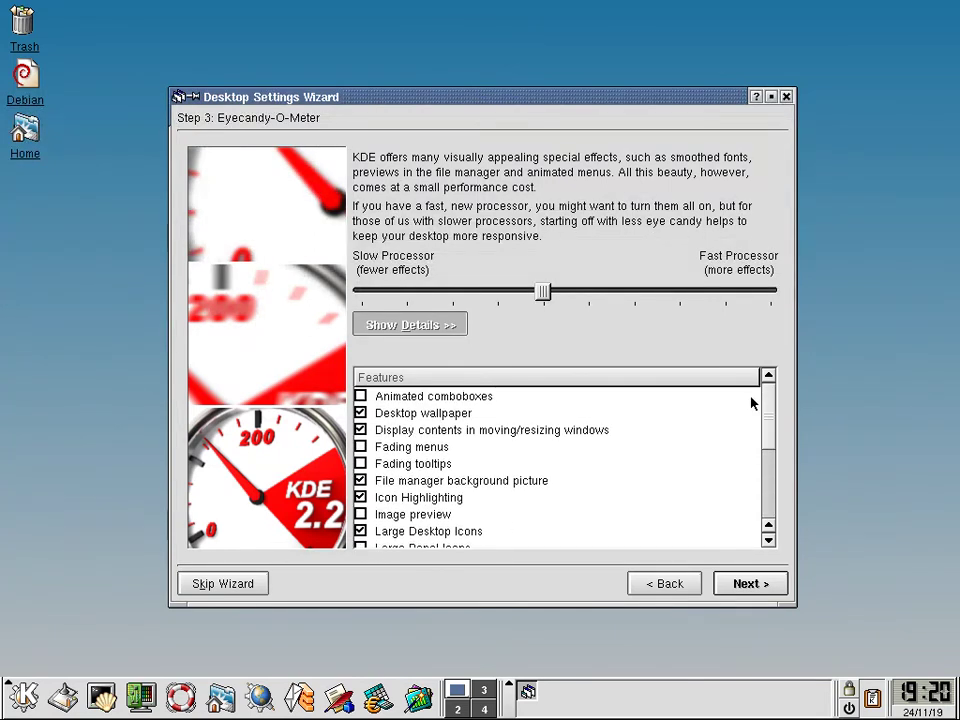
left_click(743, 586)
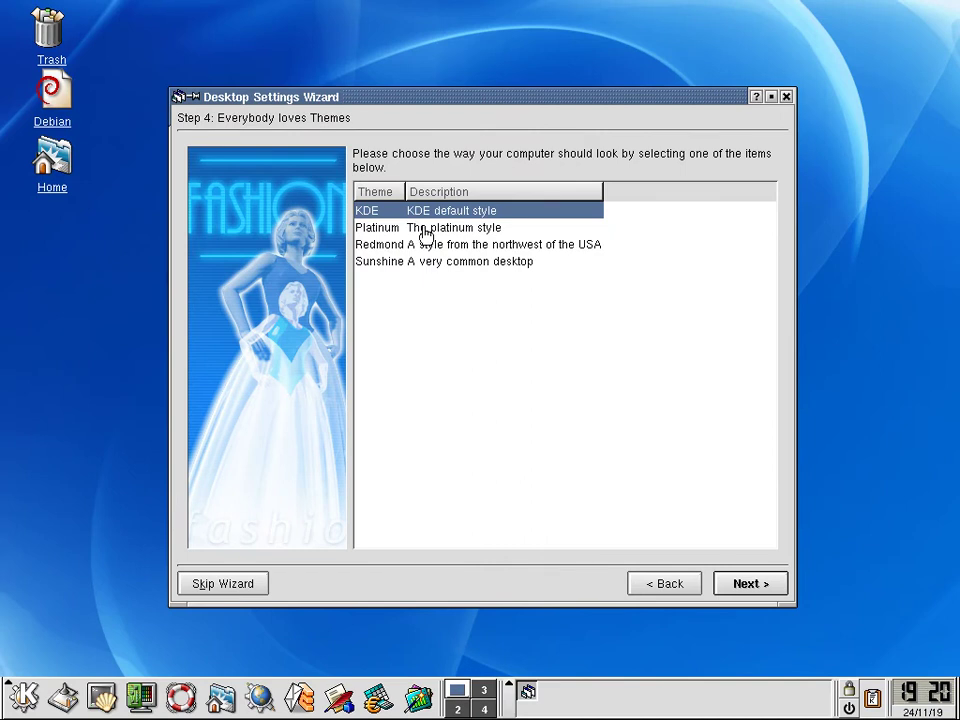
Preview the Platinum, Redmond and Sunshine themes in the Desktop Settings Wizard, returning to the theme choice each time
left_click(426, 228)
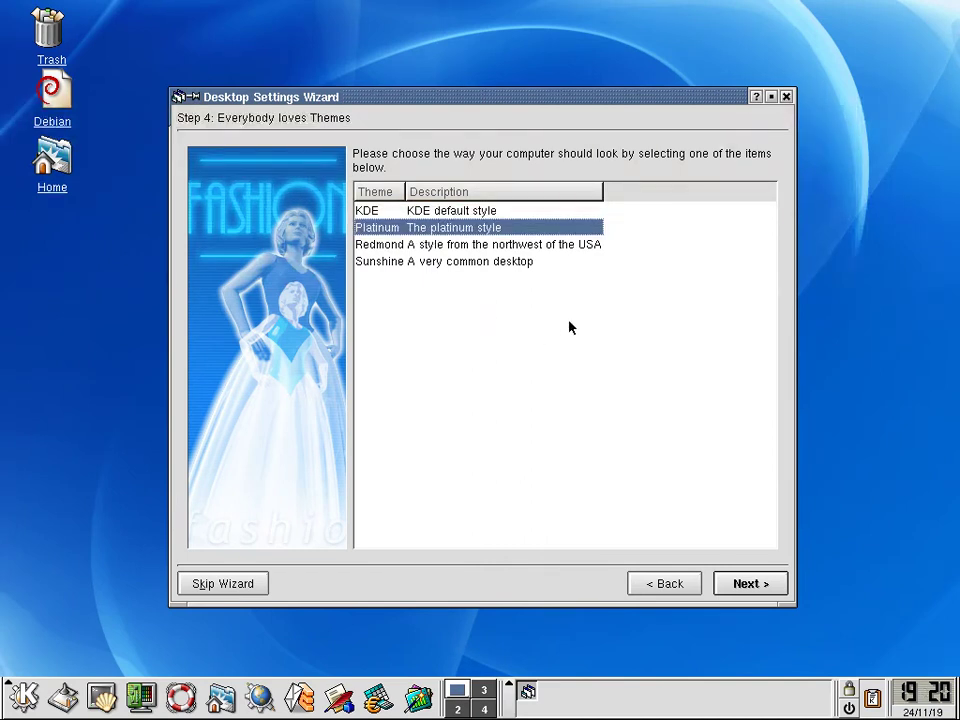
left_click(766, 587)
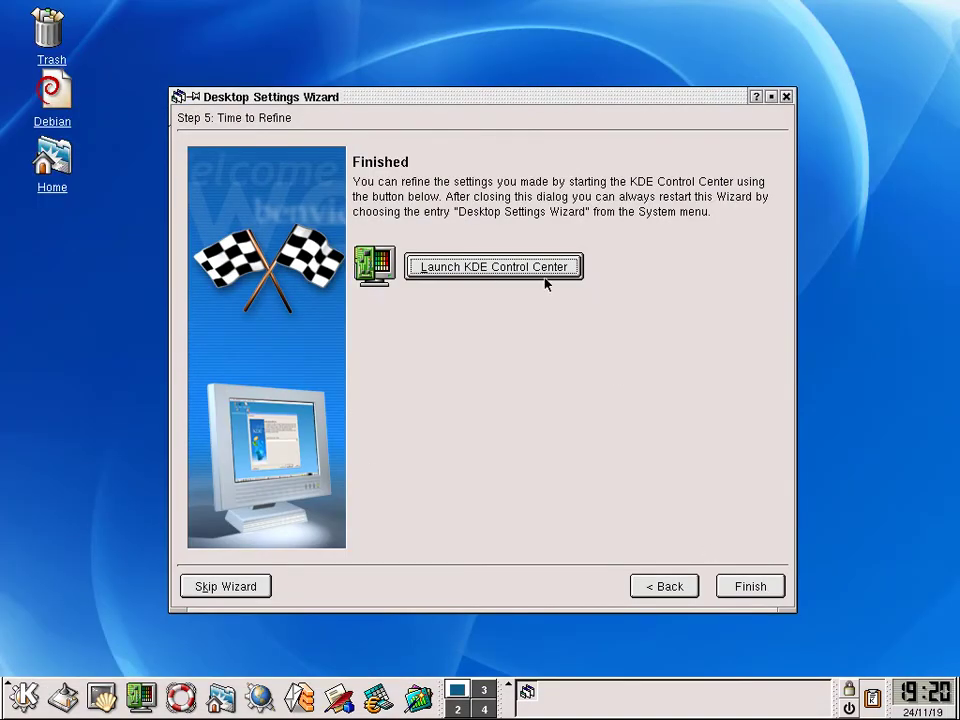
left_click(661, 582)
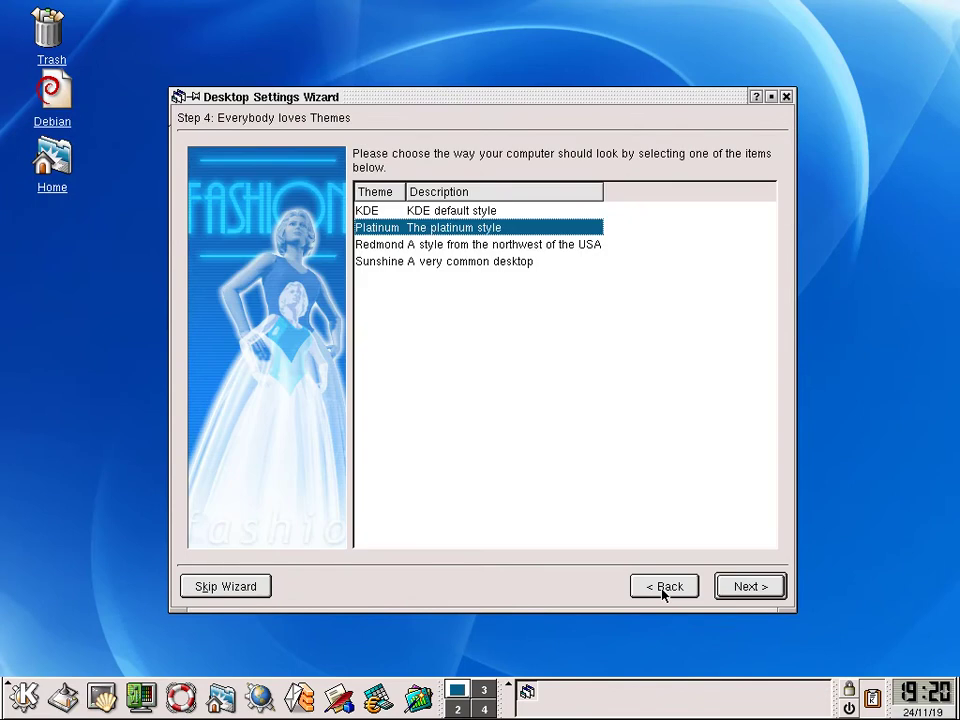
left_click(445, 248)
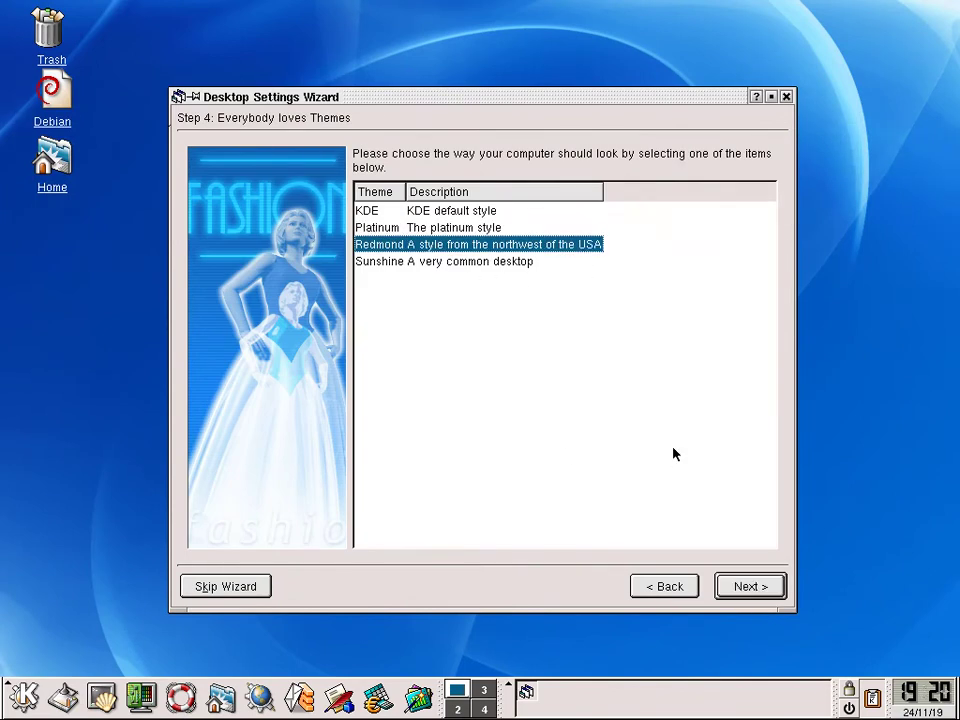
key("Return")
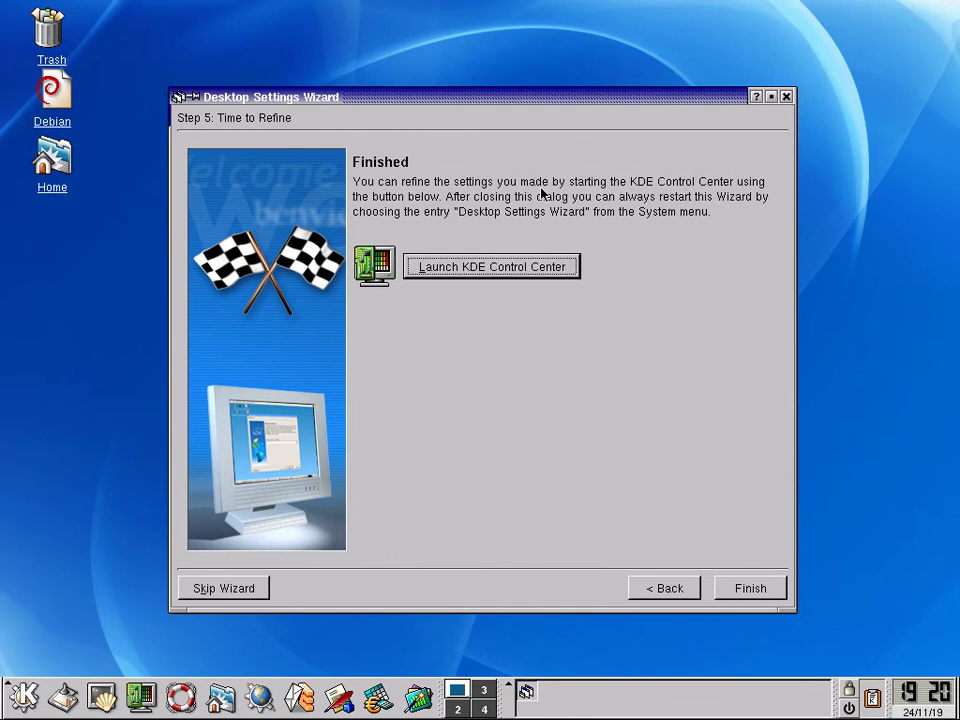
left_click(668, 590)
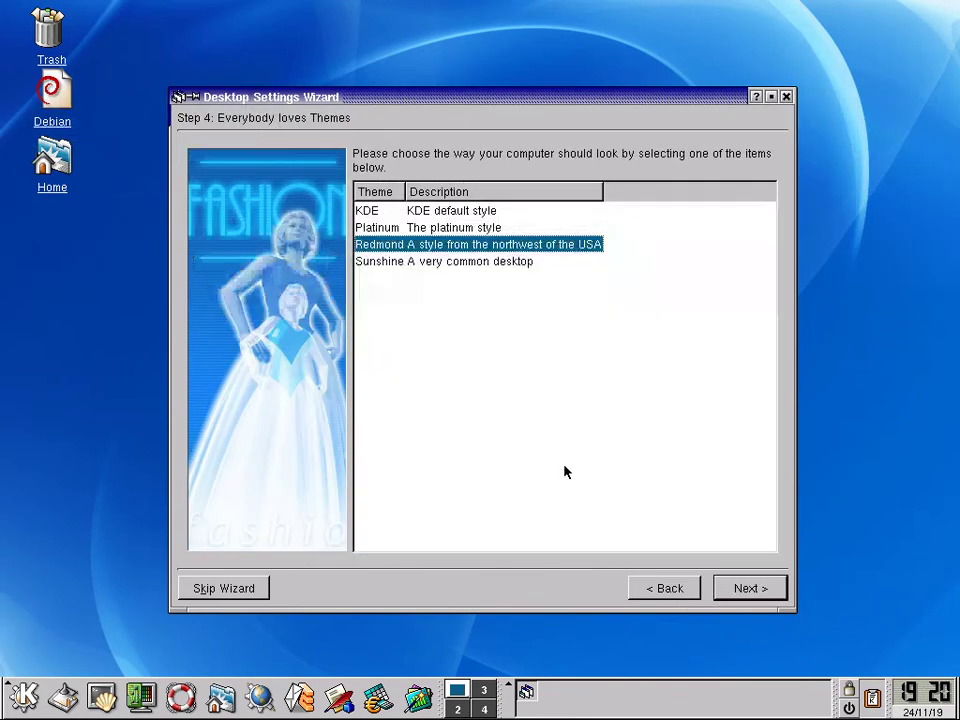
left_click(486, 262)
left_click(748, 587)
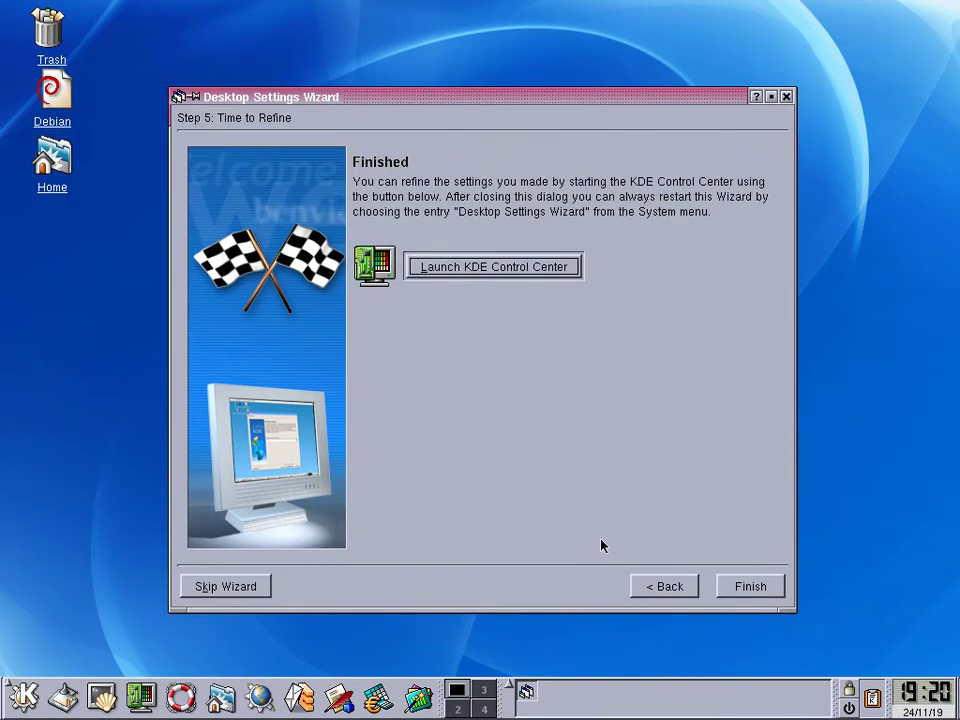
left_click(655, 587)
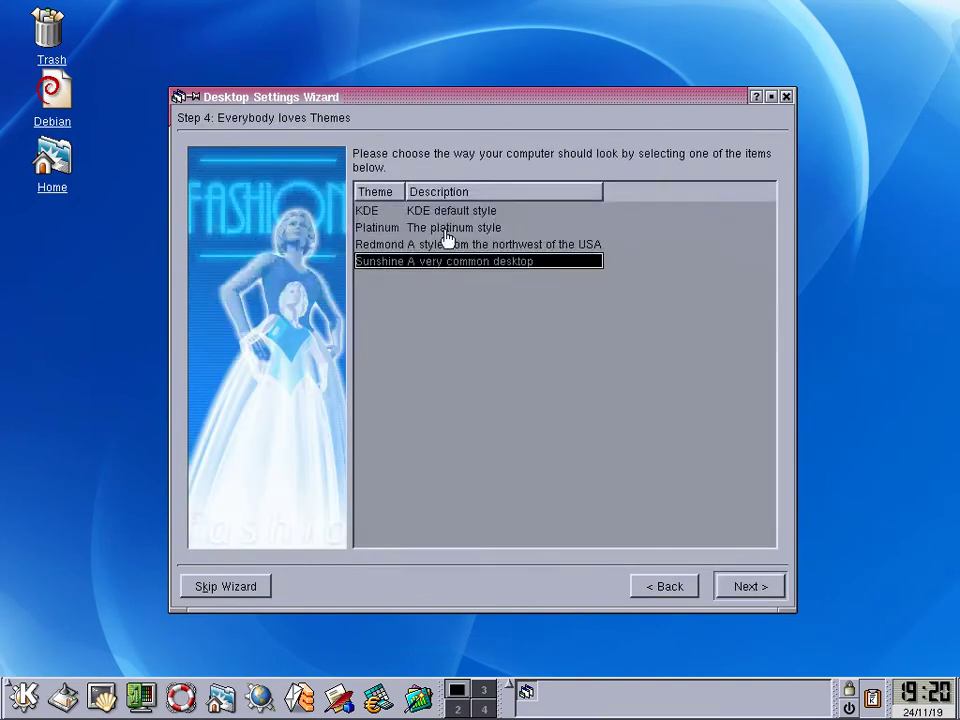
Finish the Desktop Settings Wizard with the KDE default theme and close the Kandalf's useful tips window
left_click(441, 212)
left_click(757, 594)
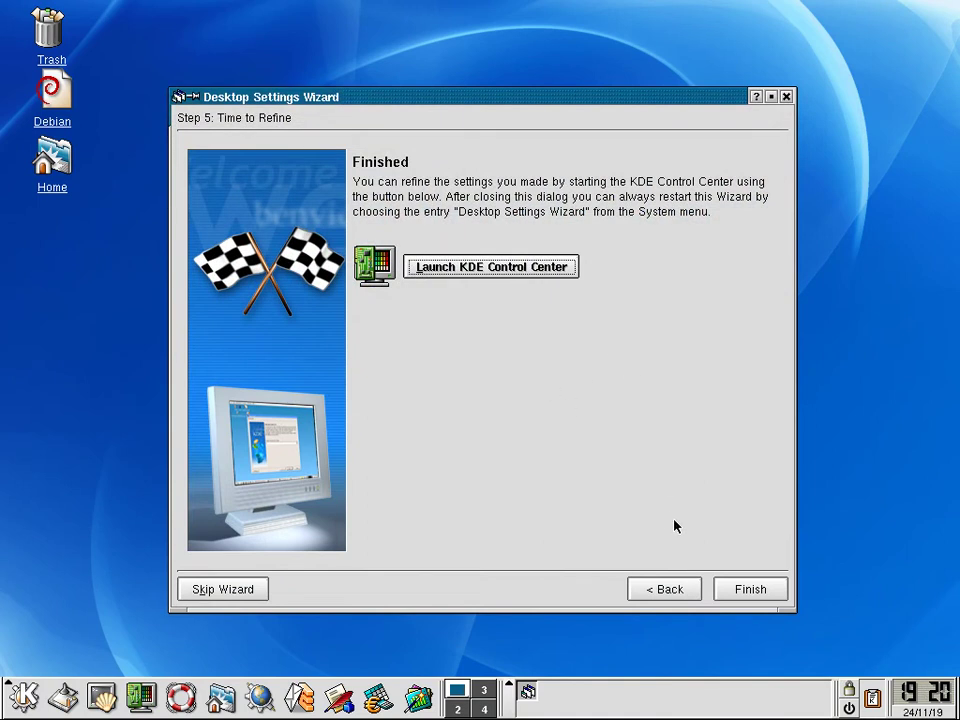
left_click(744, 589)
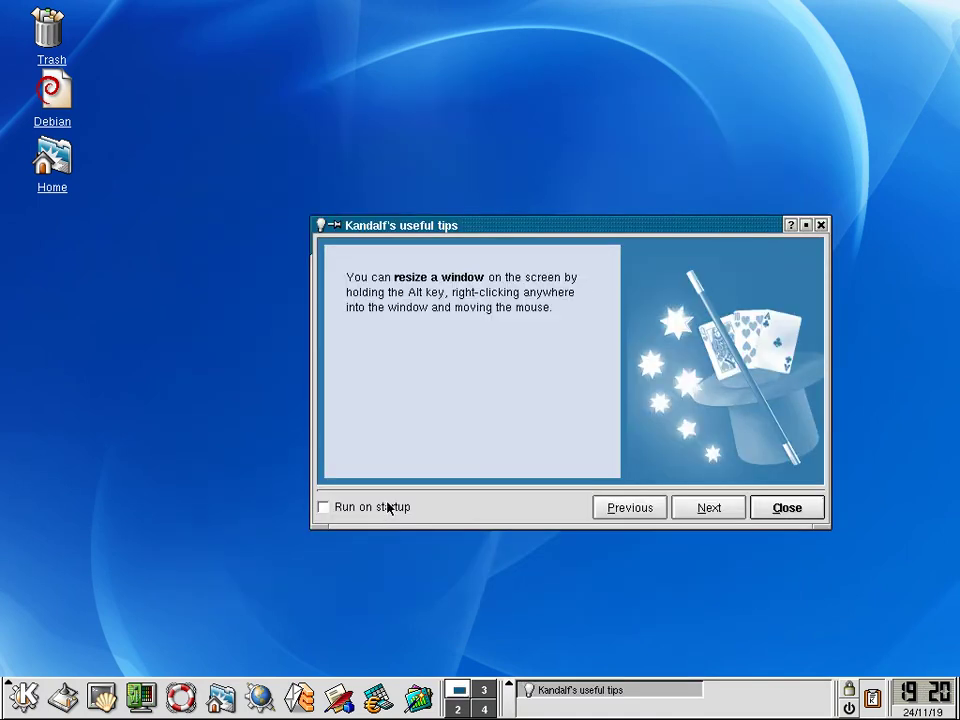
left_click(812, 514)
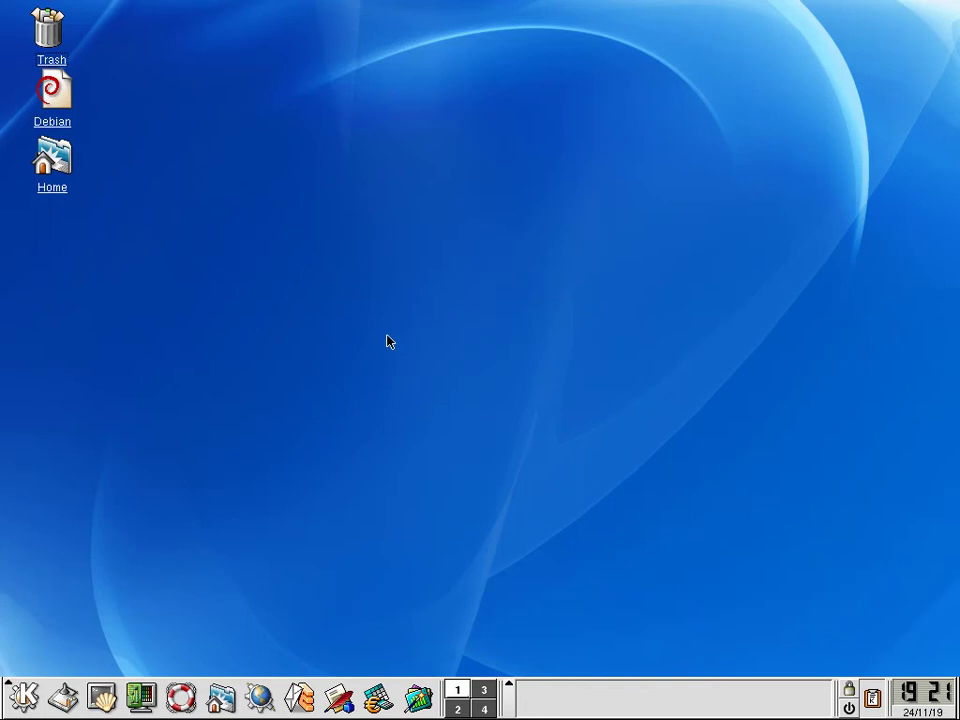
Open the Debian links page from the desktop and look through its General, Debian and KDE sections
left_click(55, 98)
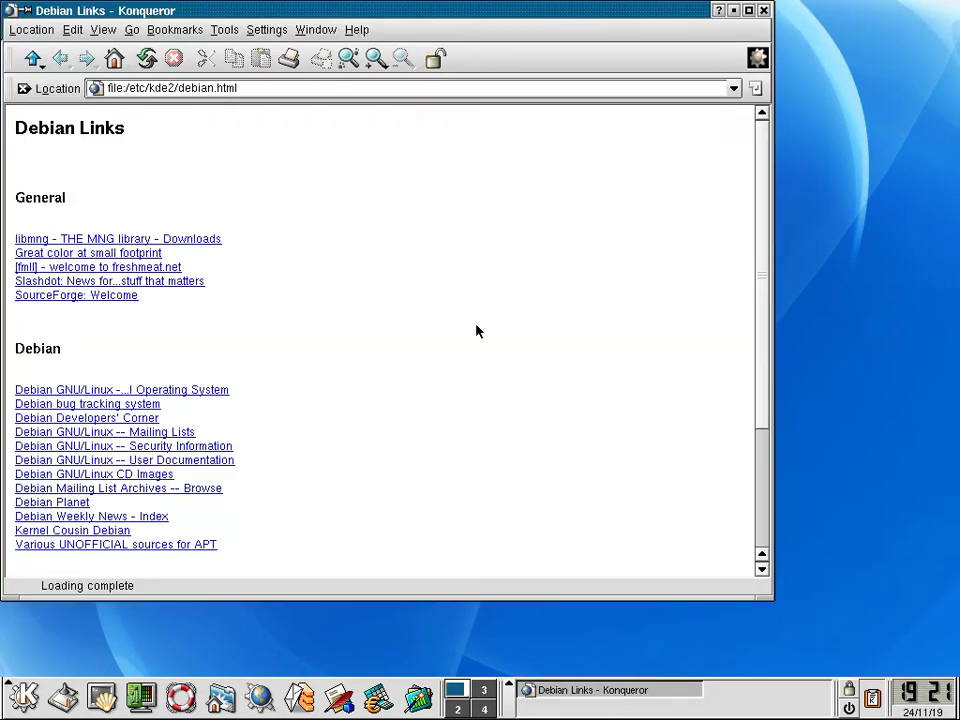
left_click_drag(429, 21, 557, 71)
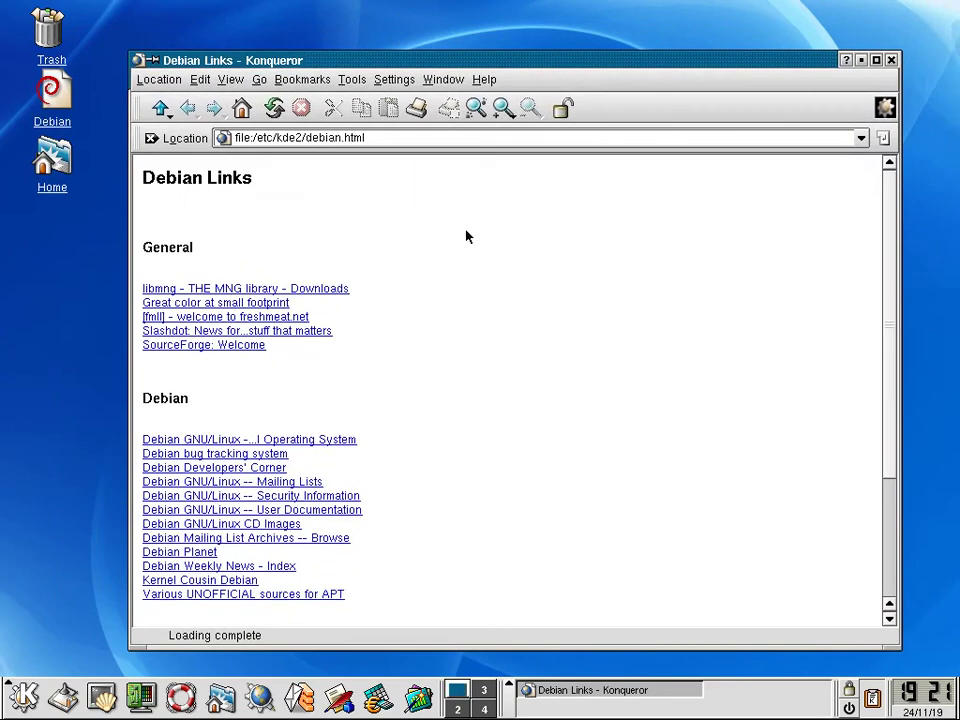
scroll(568, 340, "down", 3)
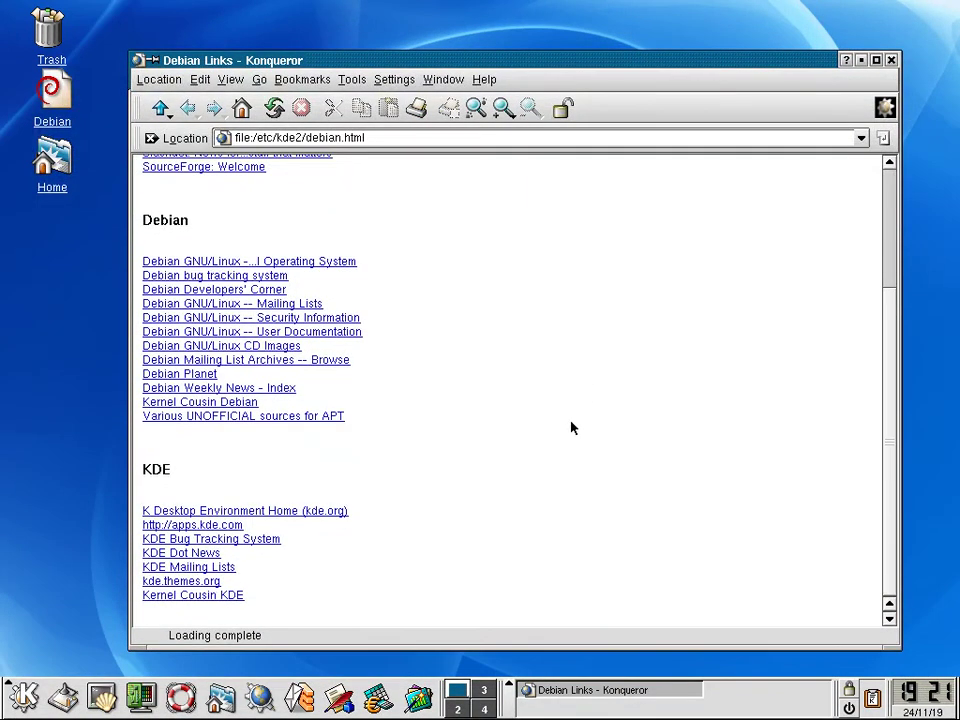
scroll(570, 428, "up", 3)
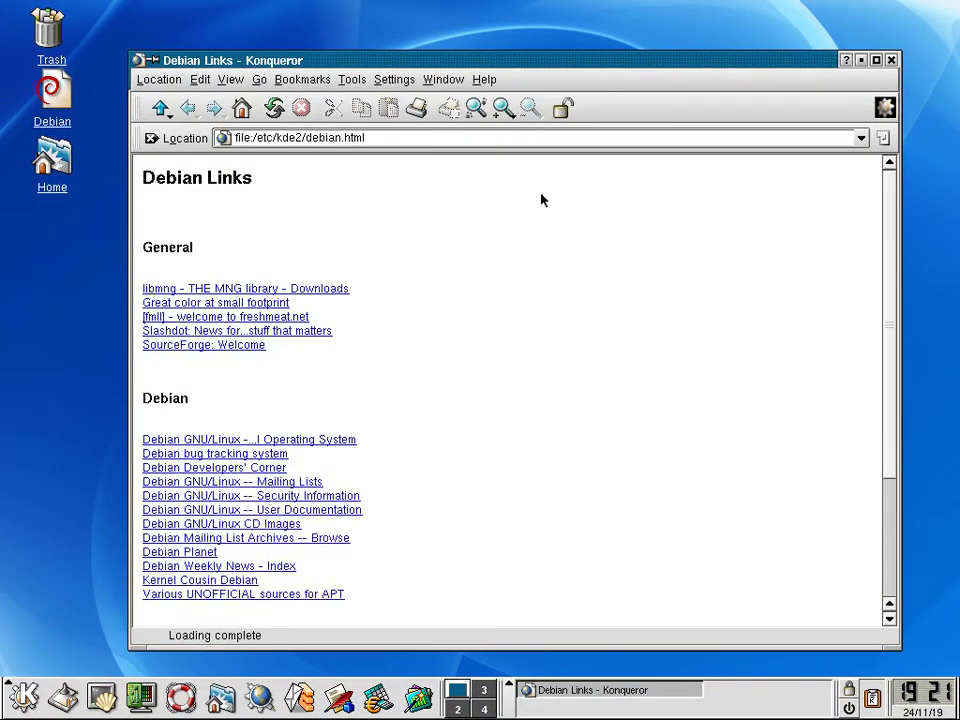
Close the Debian links page and look through the Office, Preferences, Toys and Utilities categories of the application launcher
left_click(891, 60)
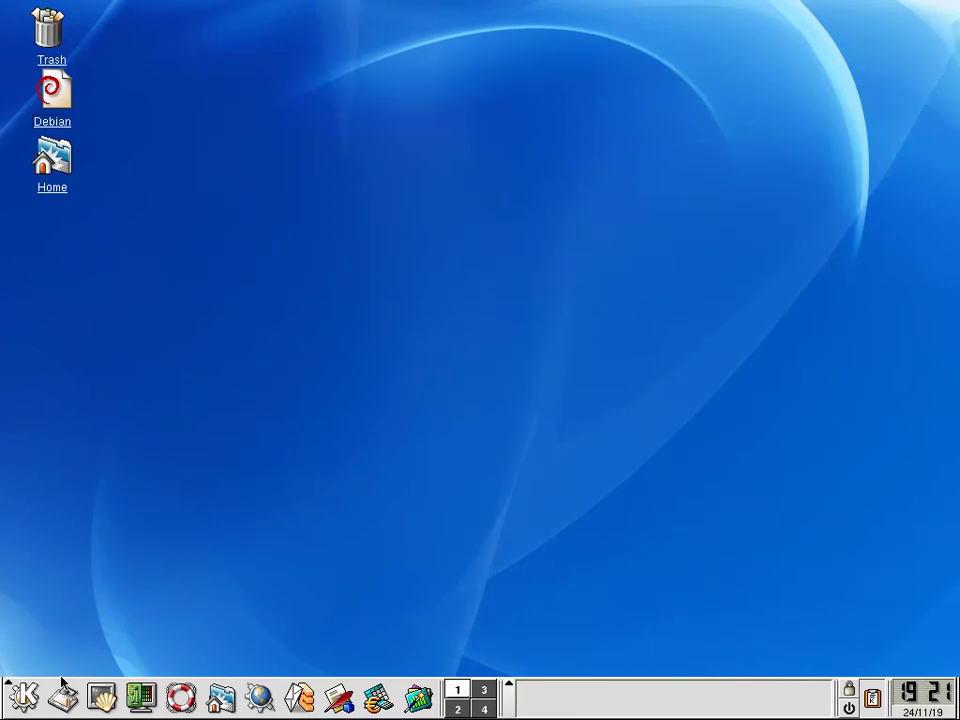
left_click(24, 697)
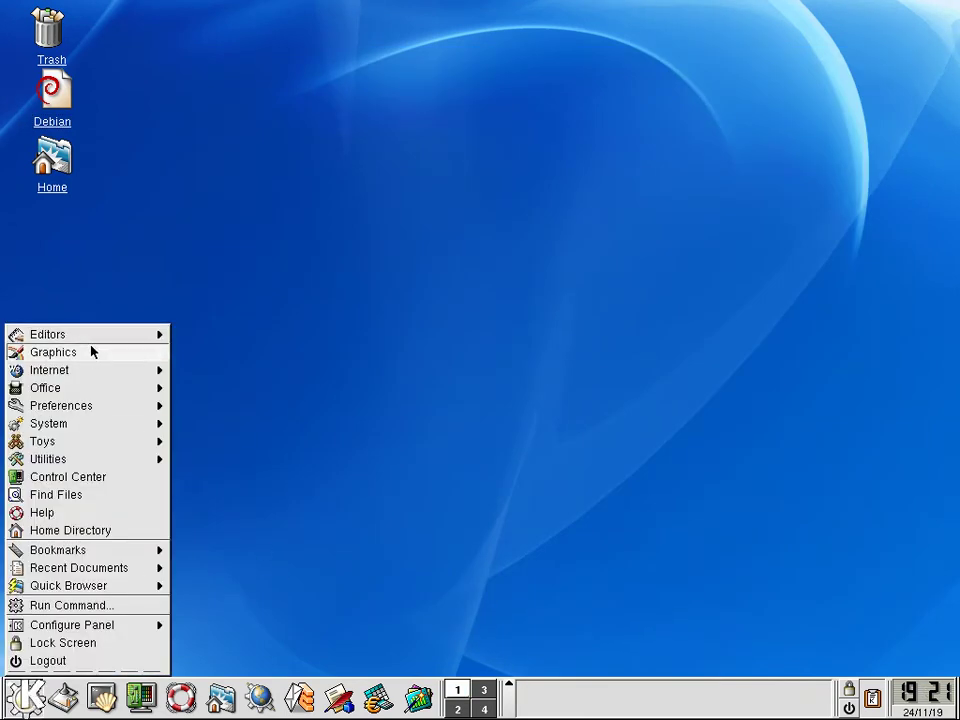
mouse_move(87, 375)
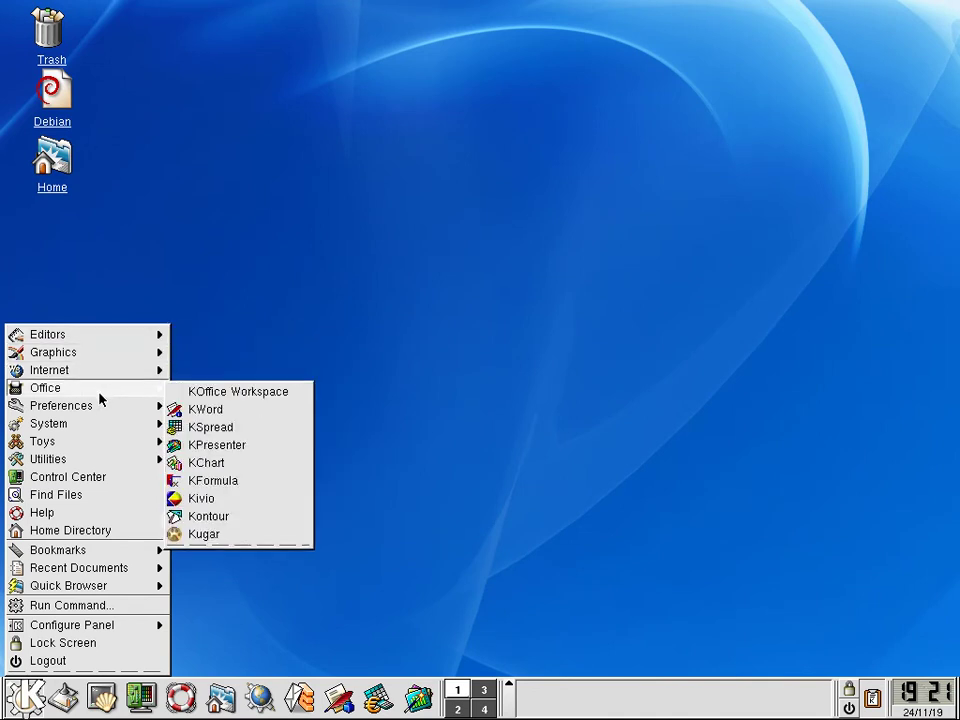
mouse_move(105, 411)
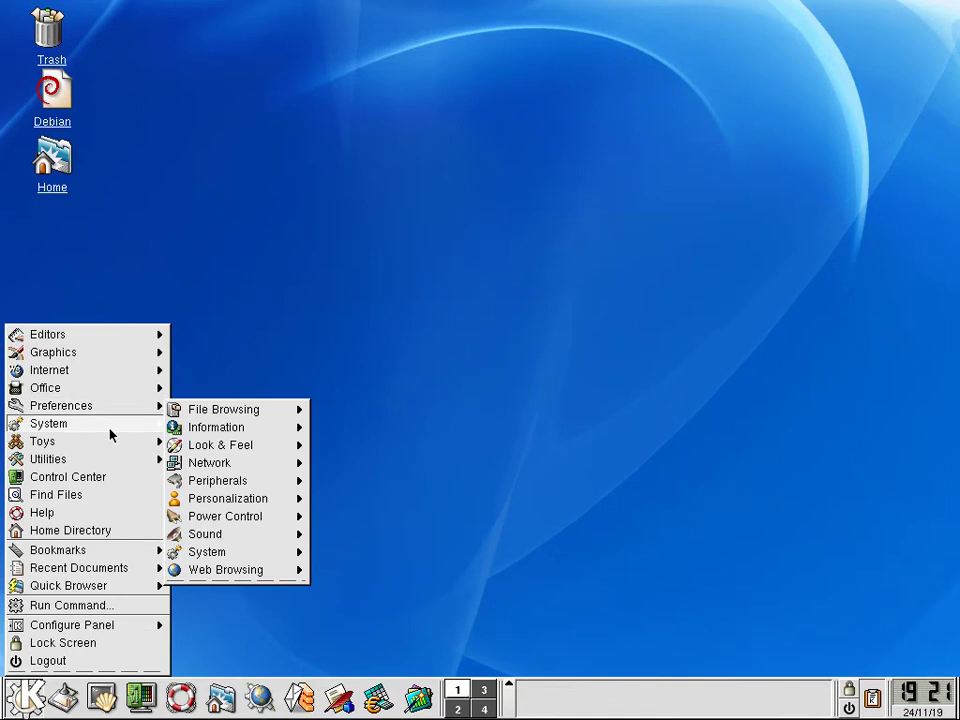
mouse_move(110, 434)
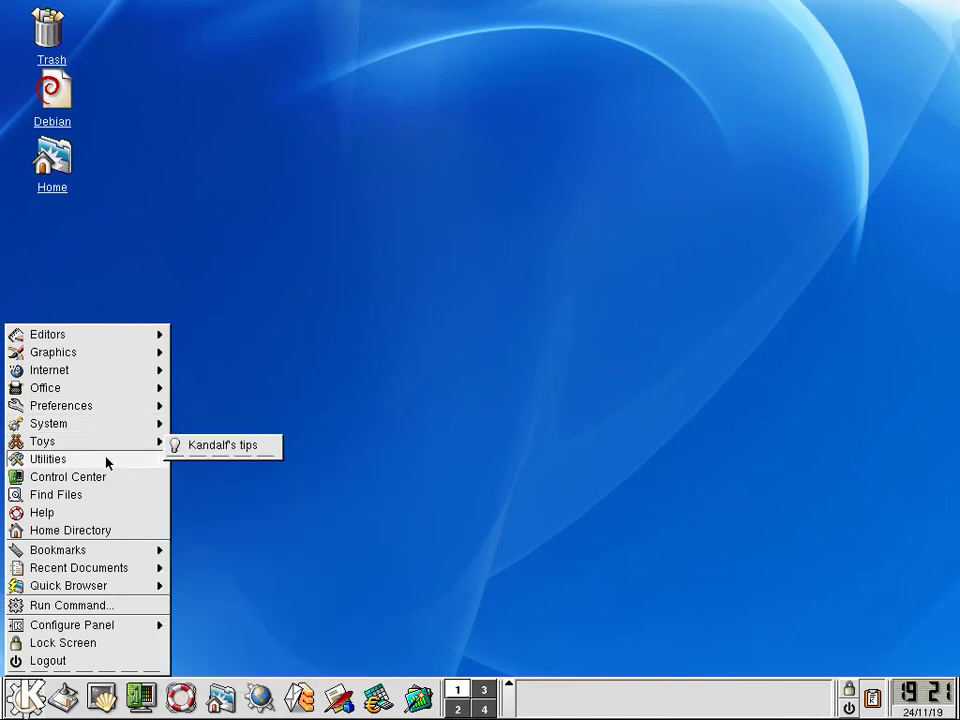
mouse_move(107, 462)
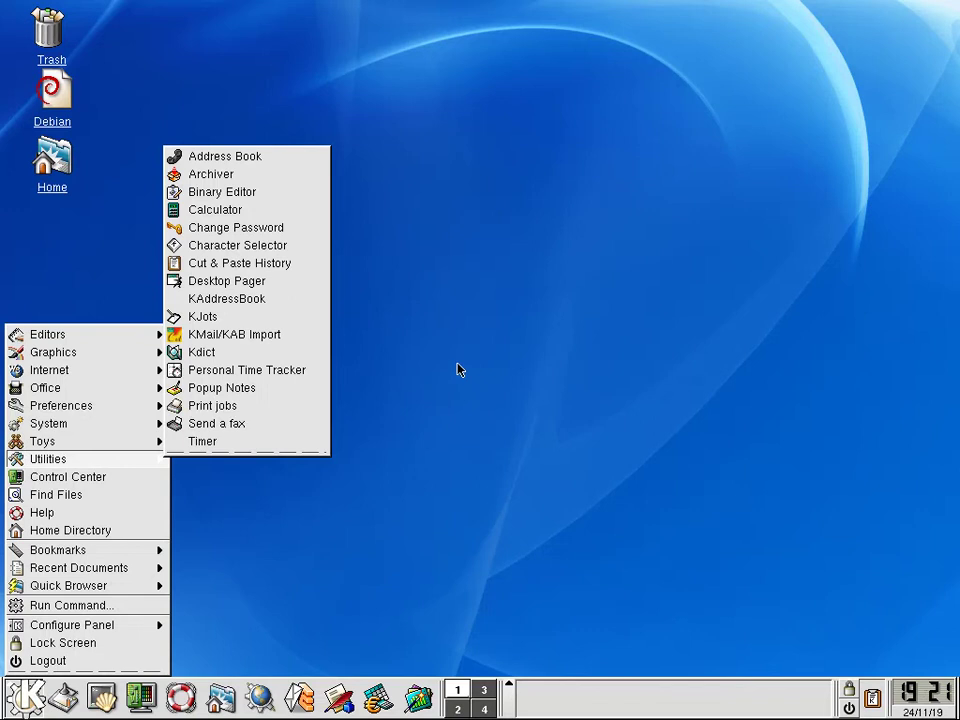
left_click(397, 334)
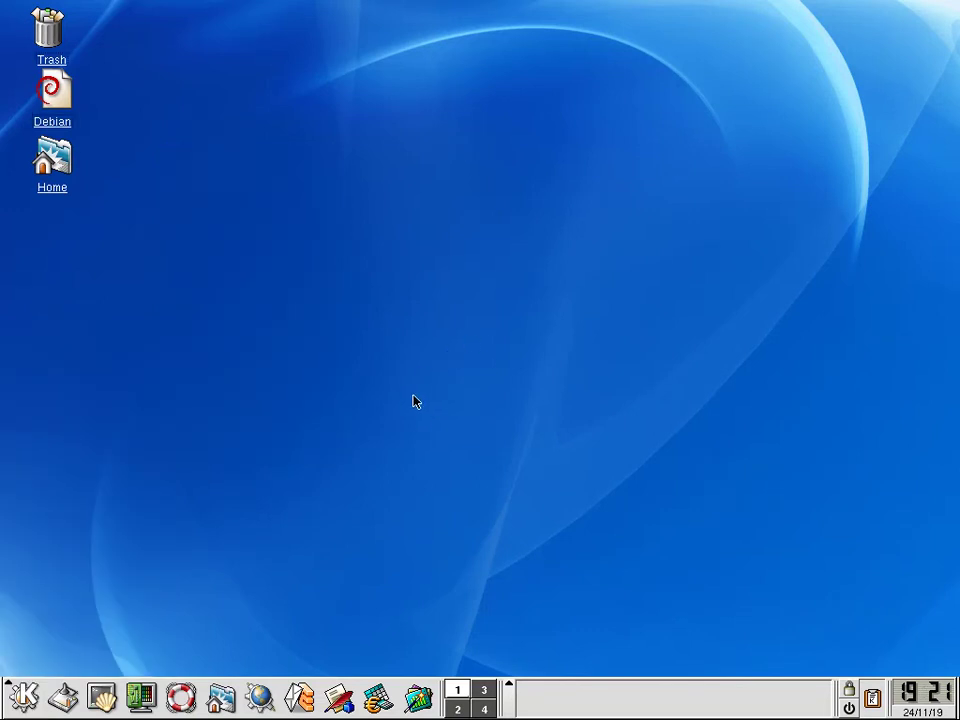
Launch Mozilla with the mozilla command from a Konsole terminal and maximize the browser window
left_click(101, 697)
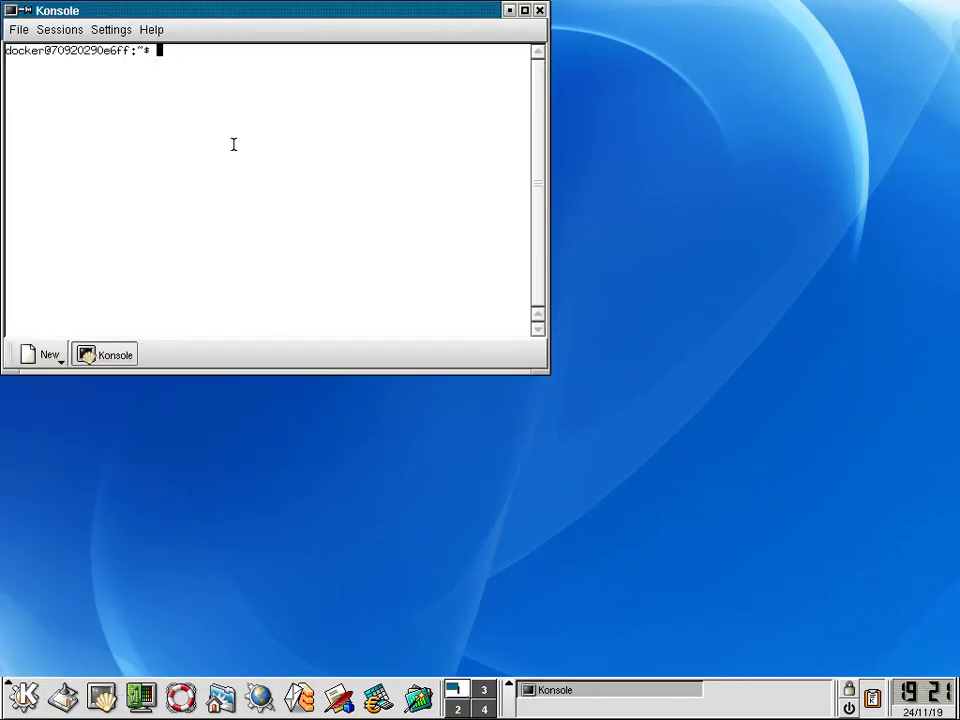
type("moiz")
type("illa")
key("Return")
left_click_drag(810, 241, 578, 143)
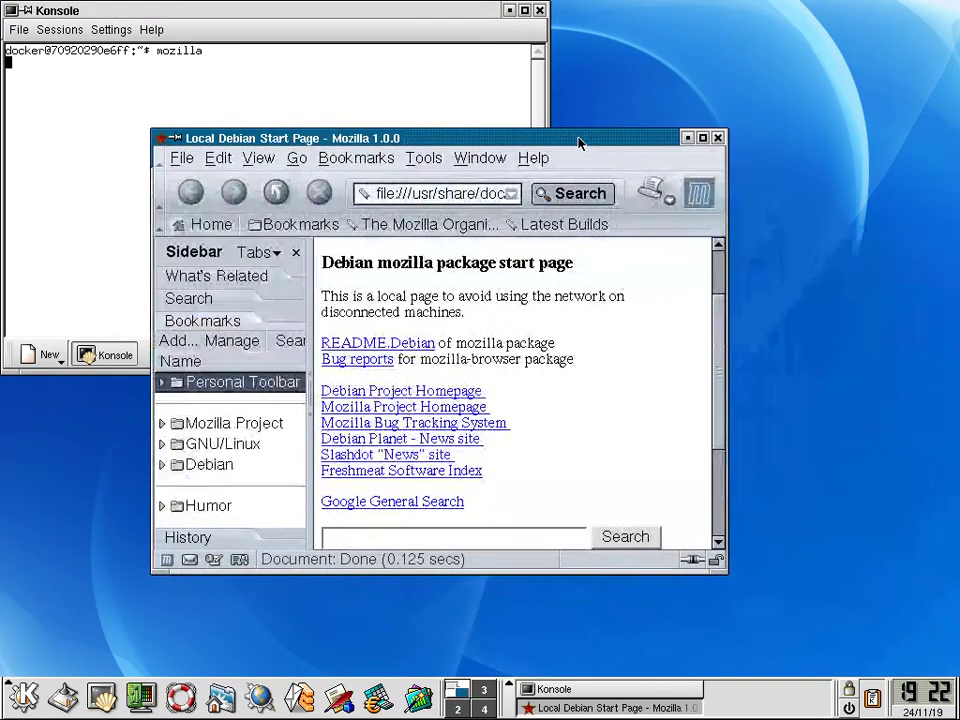
double_click(578, 143)
double_click(580, 141)
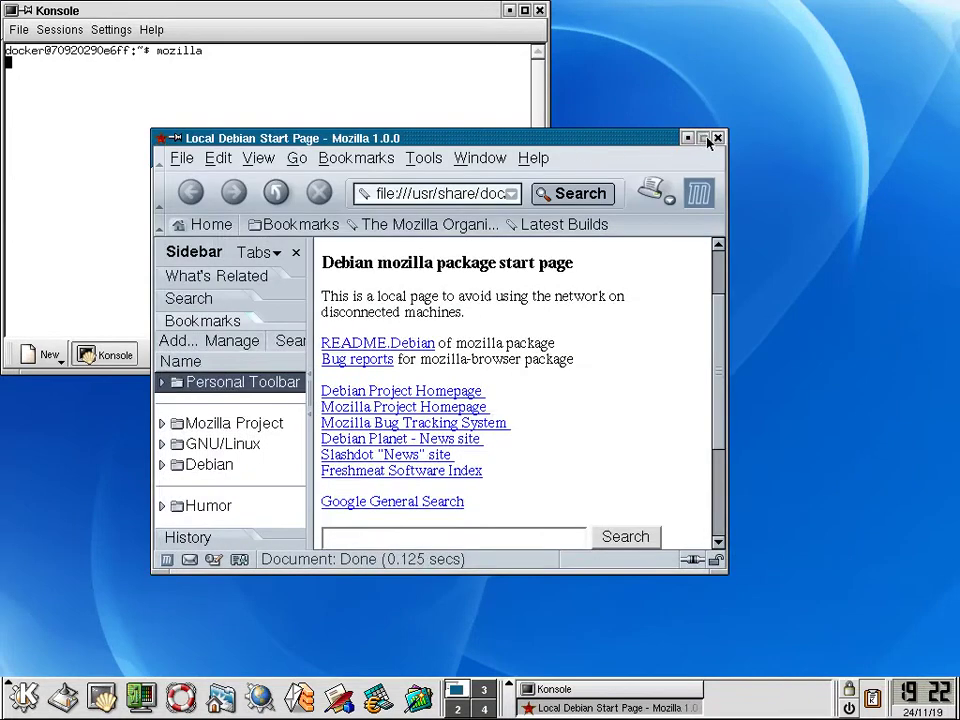
left_click(705, 140)
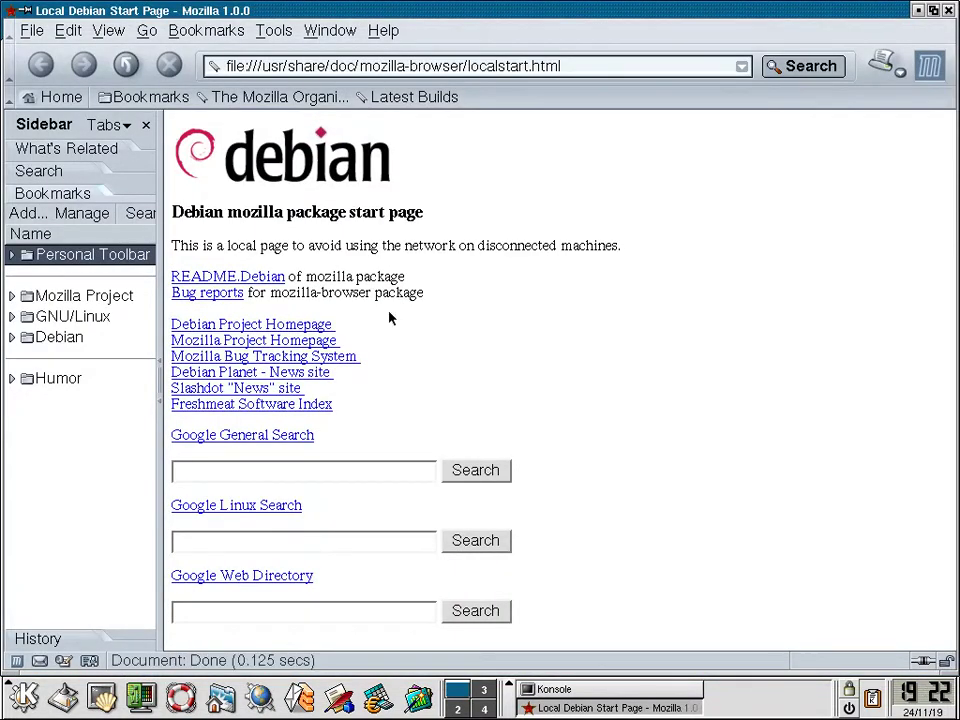
Read the README.Debian page of the Mozilla package from start to end, then close the browser and the terminal
left_click(182, 276)
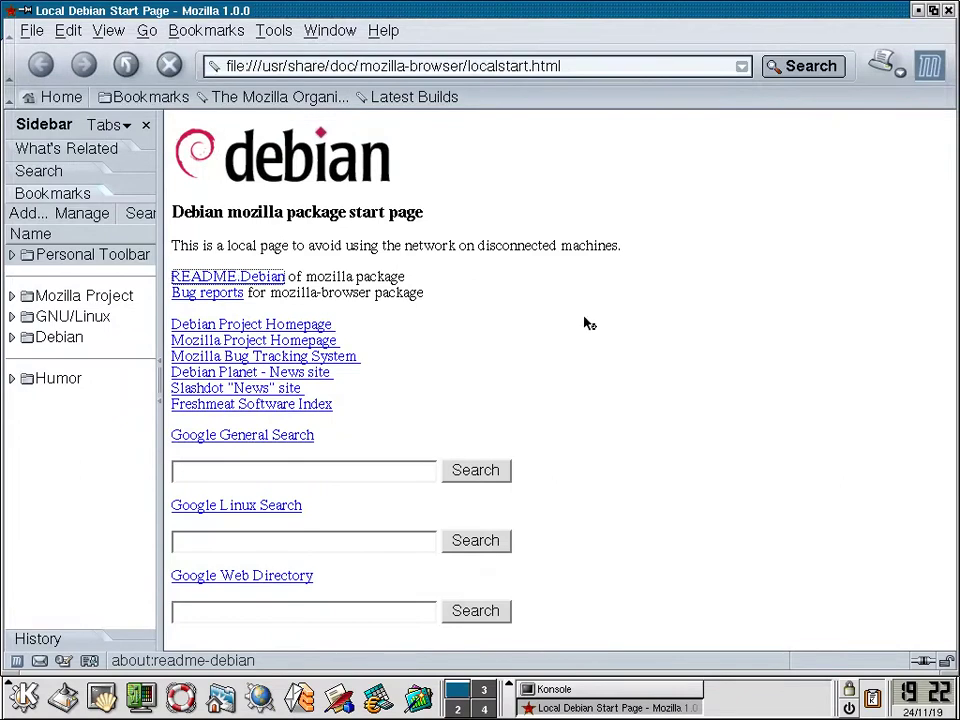
scroll(630, 340, "down", 5)
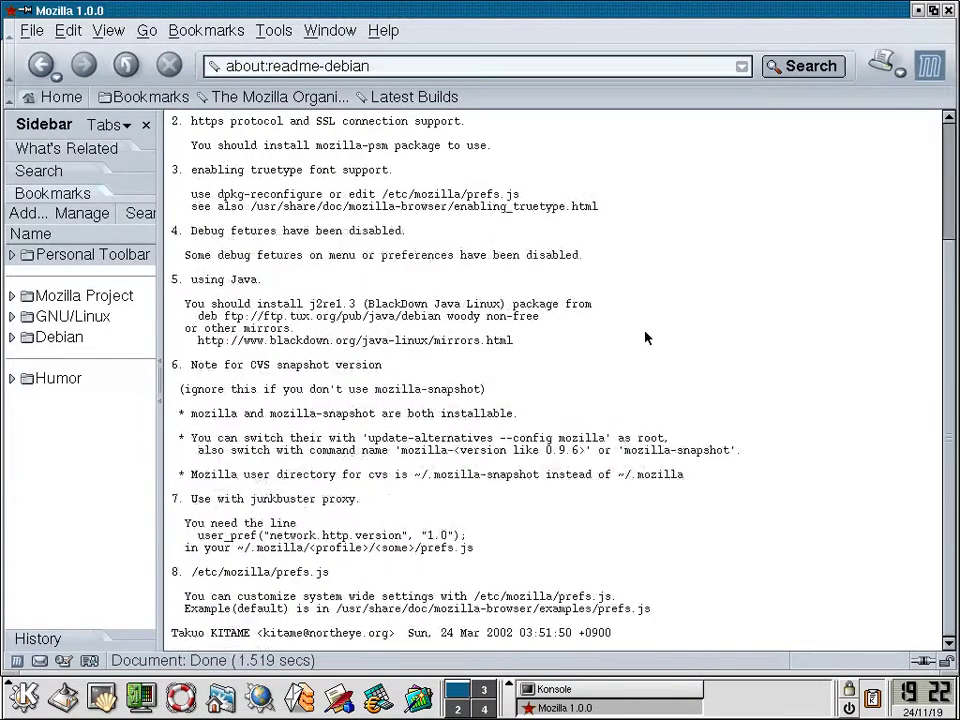
scroll(645, 338, "up", 4)
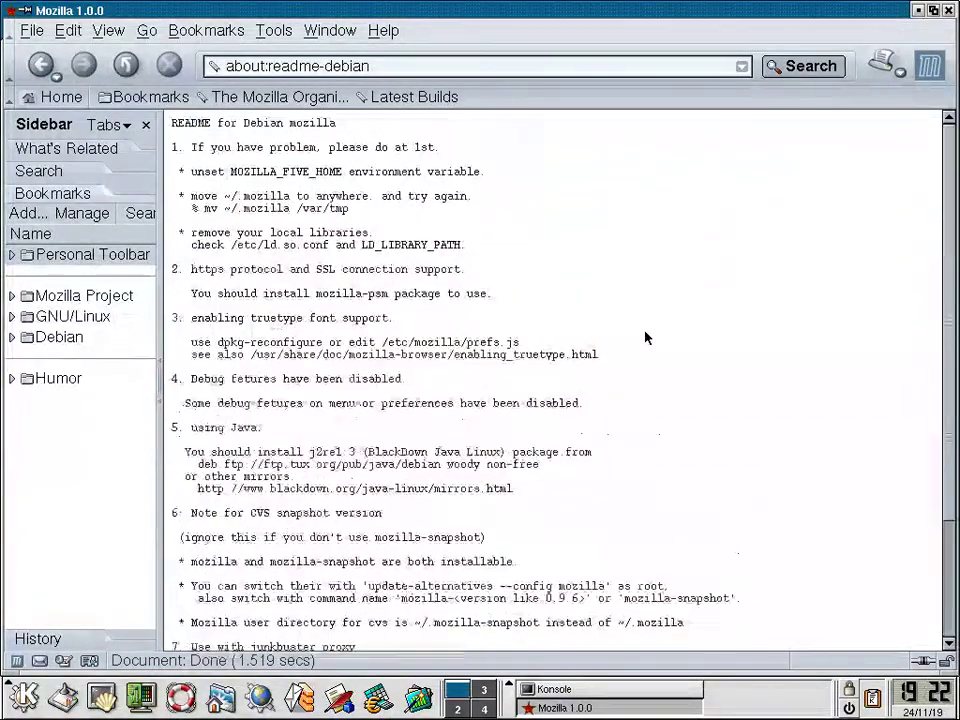
scroll(645, 338, "down", 4)
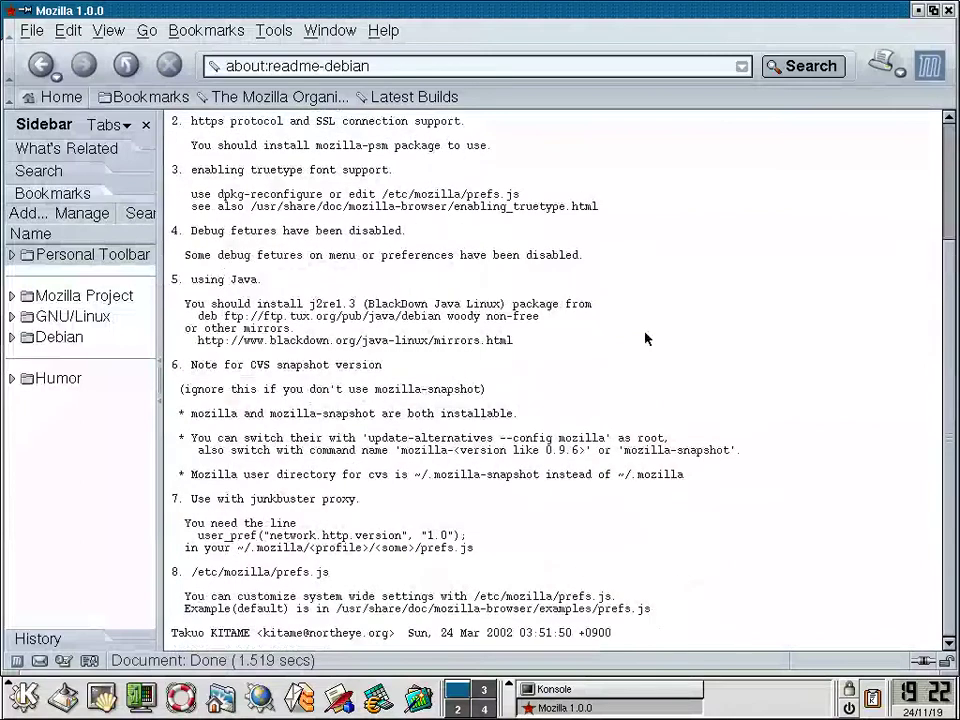
scroll(646, 336, "up", 4)
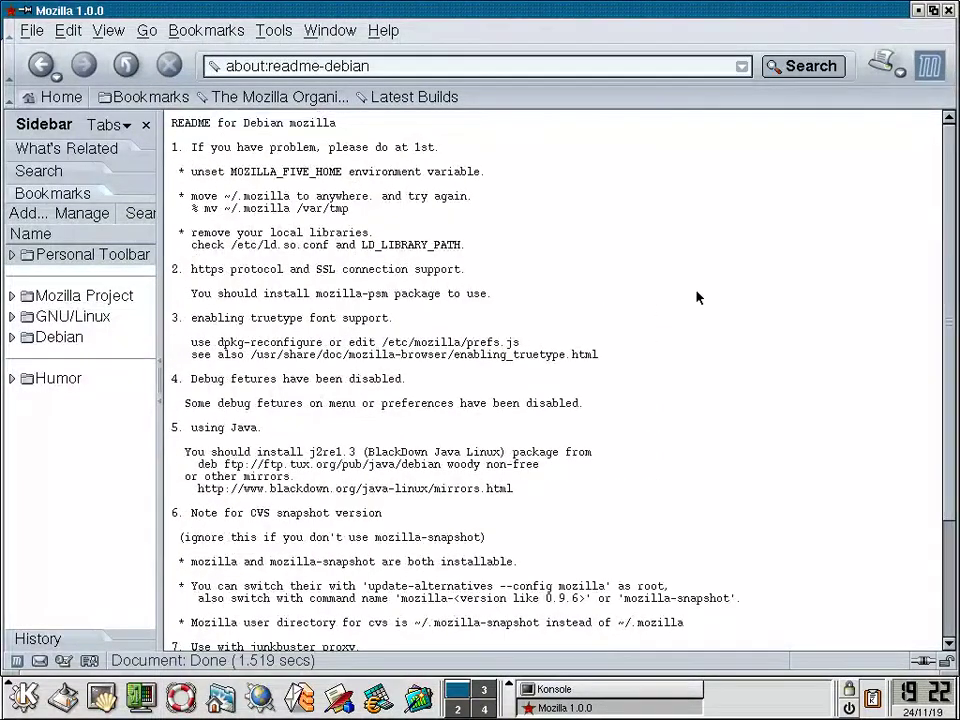
scroll(690, 310, "down", 4)
scroll(676, 327, "up", 4)
left_click(948, 10)
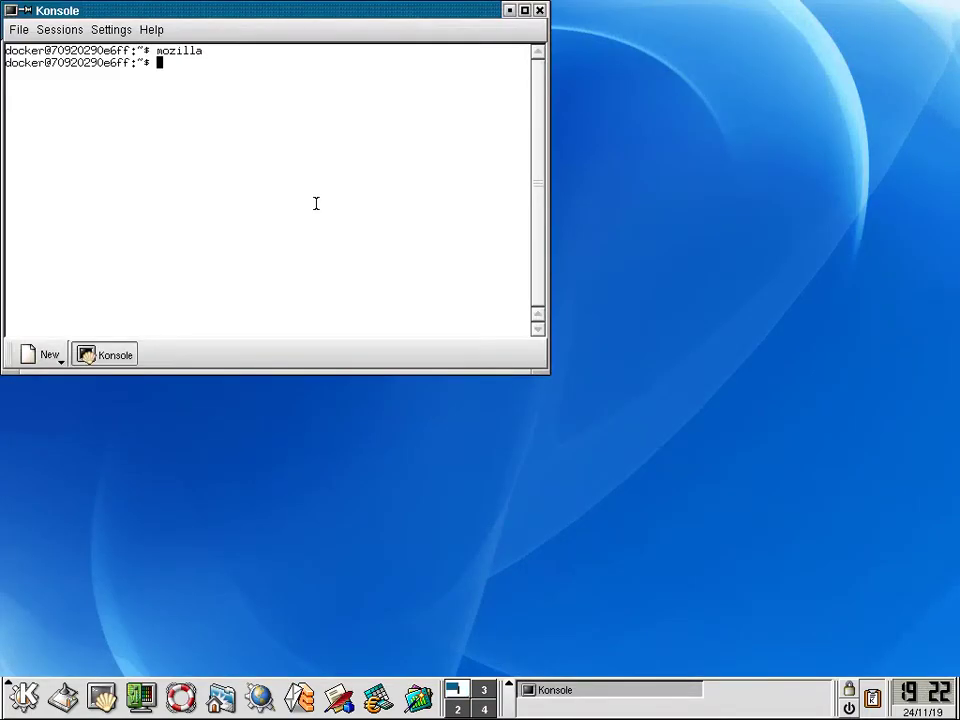
key("ctrl+d")
Open the KDE Control Center and expand its File Browsing, Information and Look & Feel groups
left_click(141, 697)
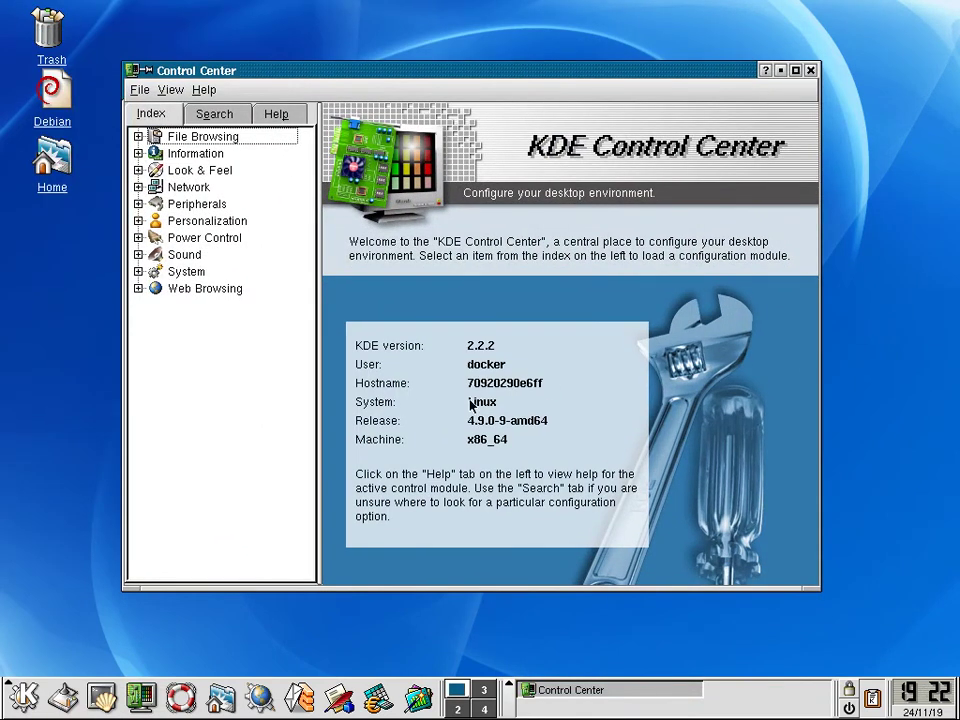
left_click(138, 136)
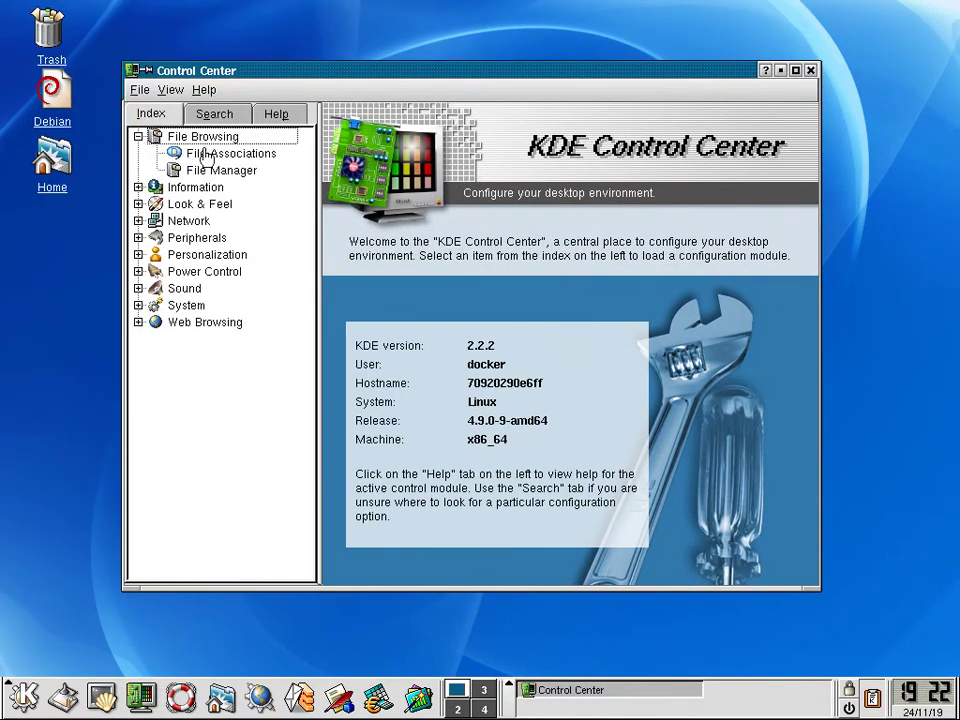
left_click(137, 189)
left_click(137, 438)
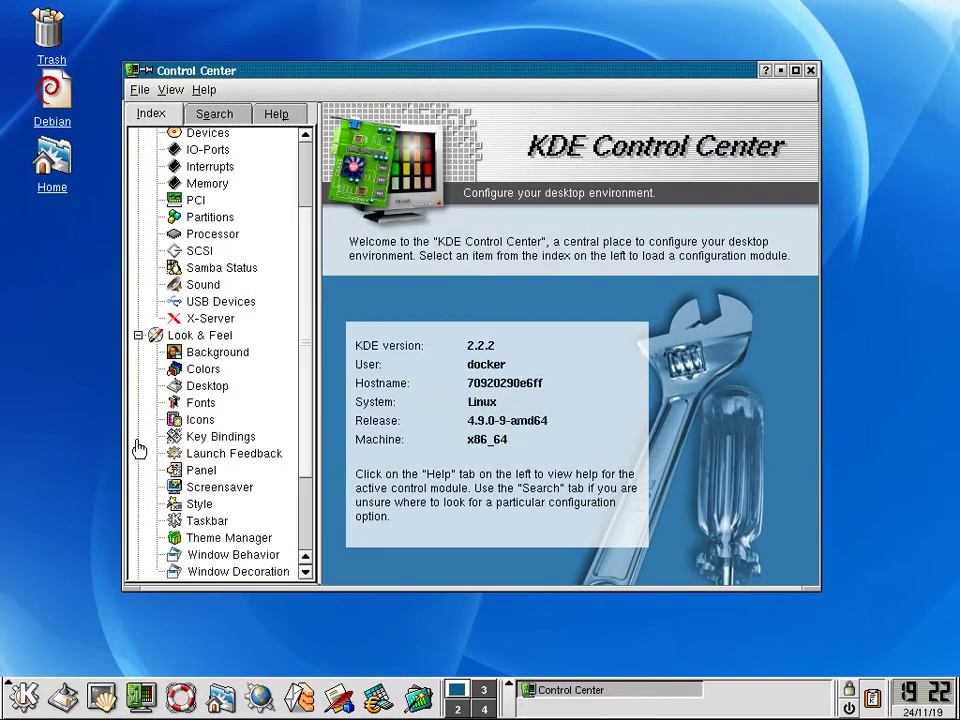
scroll(182, 368, "down", 2)
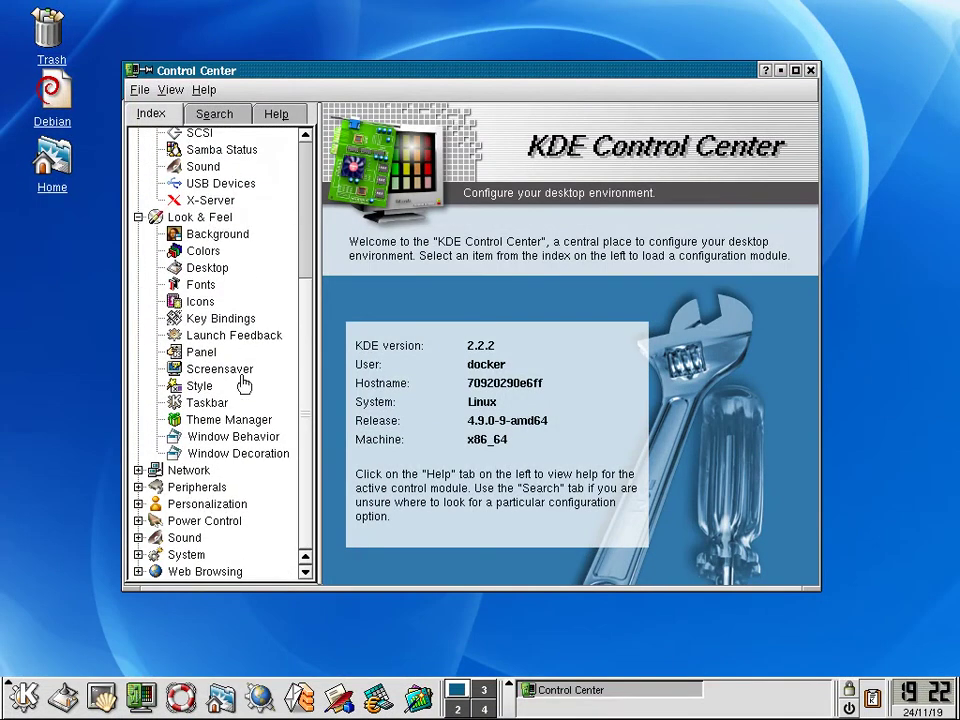
Try to preview the Default, MGBreizh, Nostalgy and Wood themes in the Theme Manager and check its Contents page
left_click(231, 424)
left_click(375, 147)
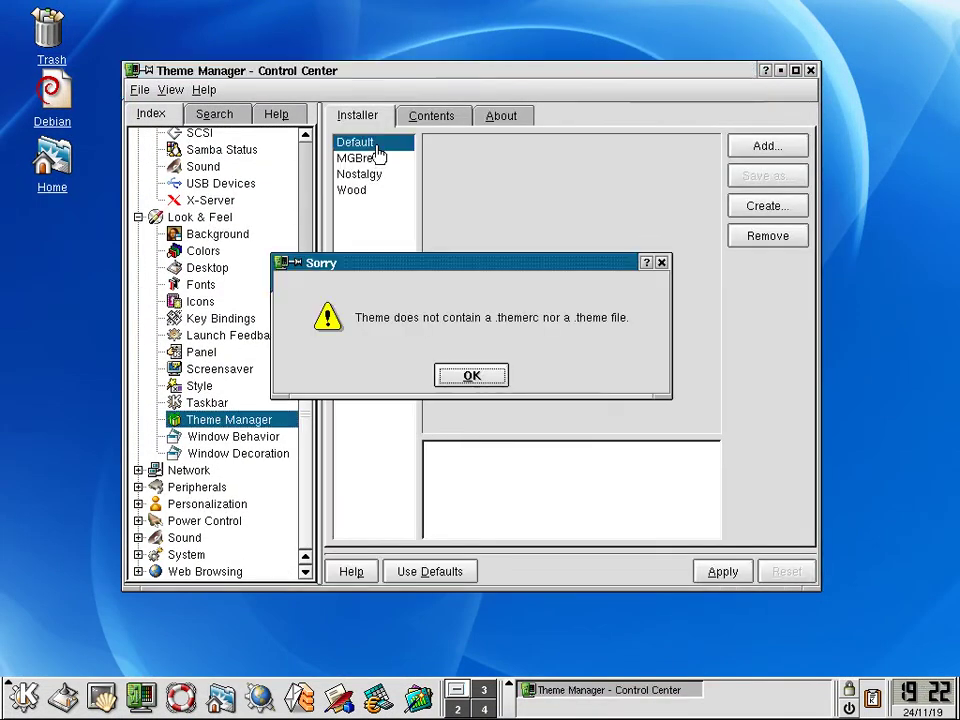
left_click(469, 370)
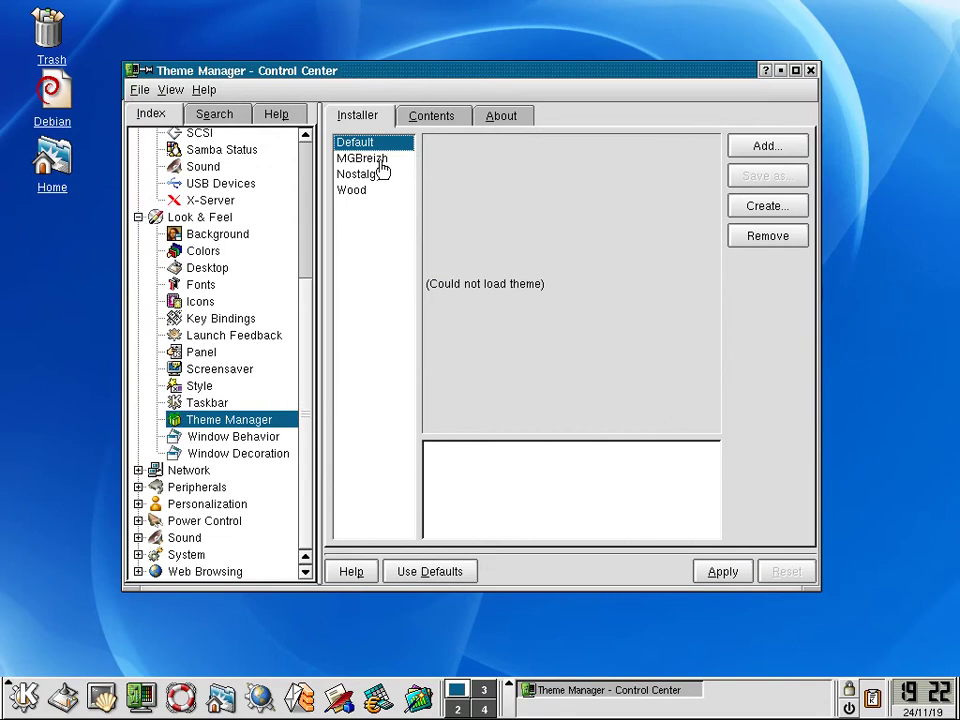
left_click(381, 162)
left_click(472, 377)
left_click(385, 175)
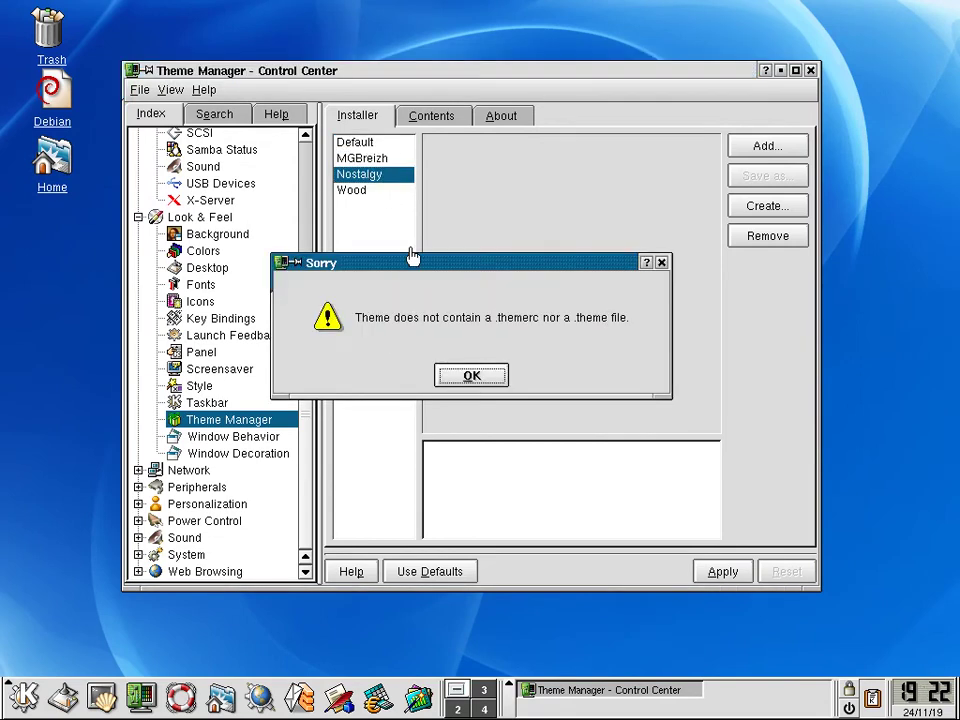
left_click(466, 373)
left_click(375, 190)
left_click(469, 375)
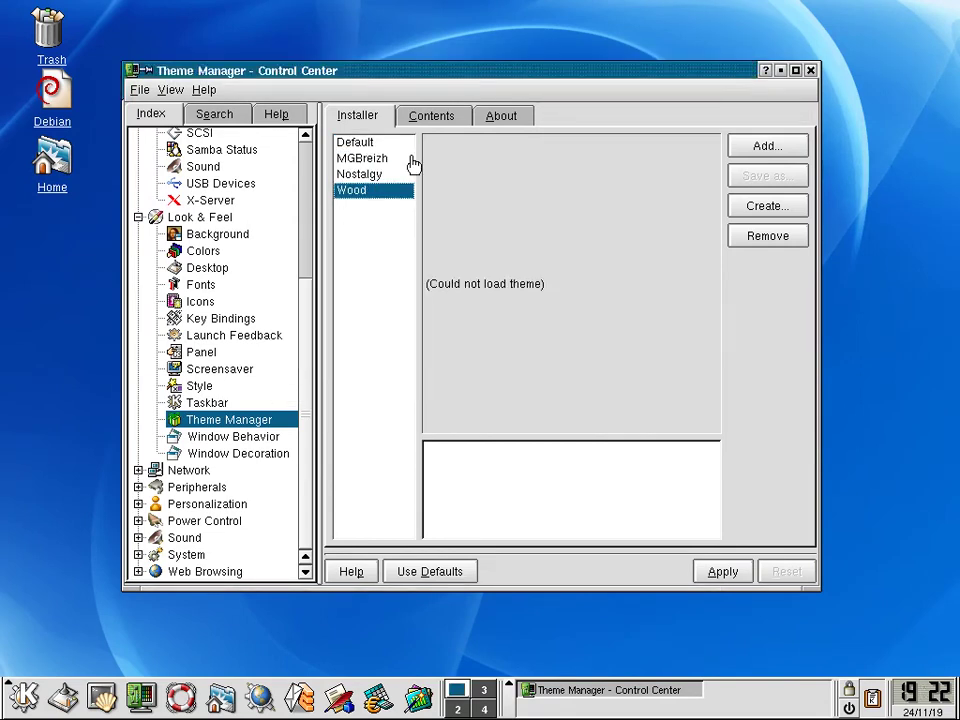
left_click(421, 120)
left_click(368, 113)
Review the Window Decoration choices and KDE2 default options, plus the focus, actions and advanced settings of Window Behavior
left_click(235, 455)
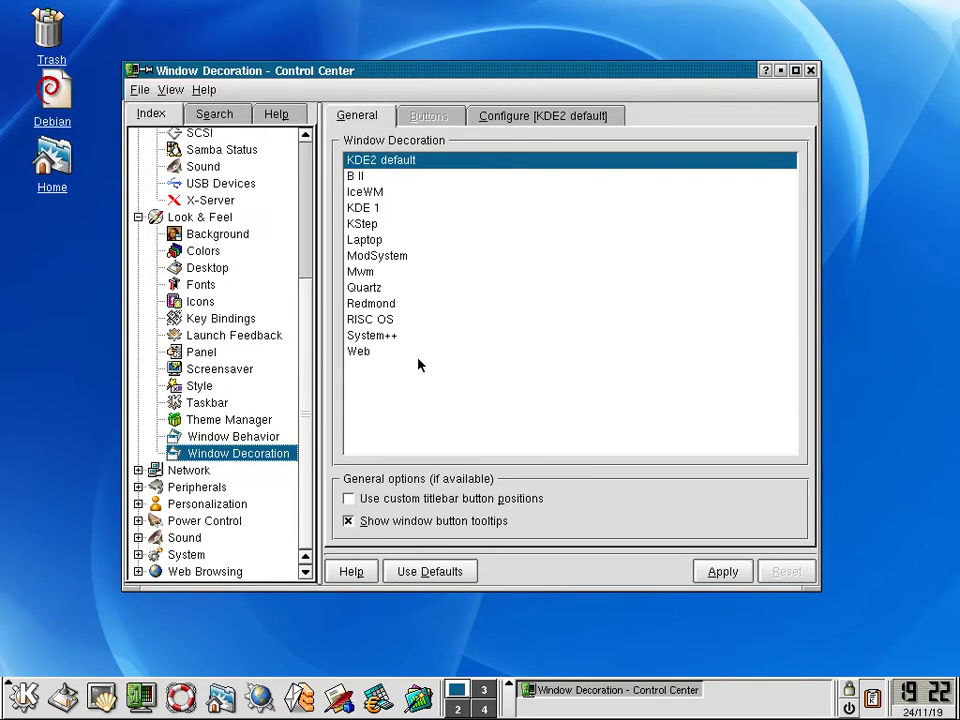
left_click(541, 118)
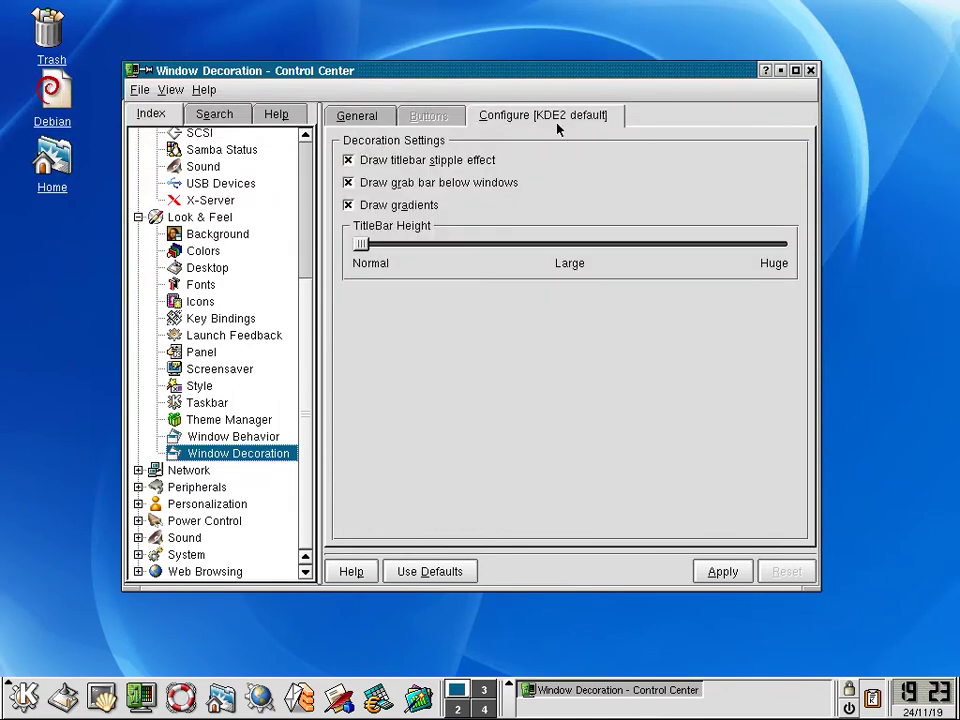
left_click(356, 117)
left_click(234, 437)
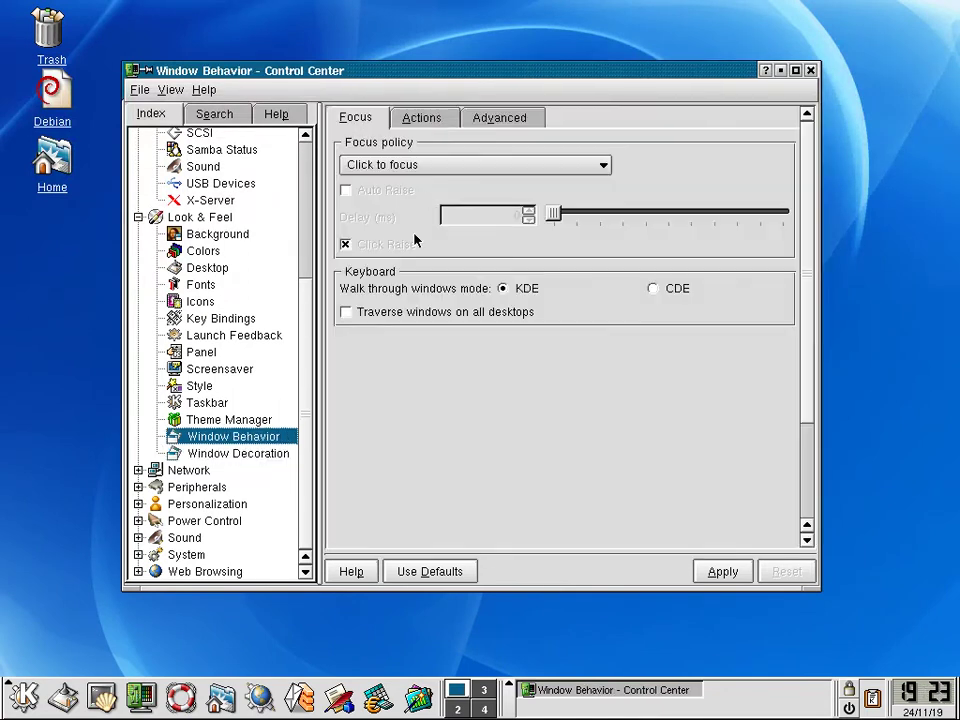
left_click(421, 120)
left_click(478, 122)
left_click(372, 122)
Look through the available widget styles and apply Web style to the desktop
left_click(197, 385)
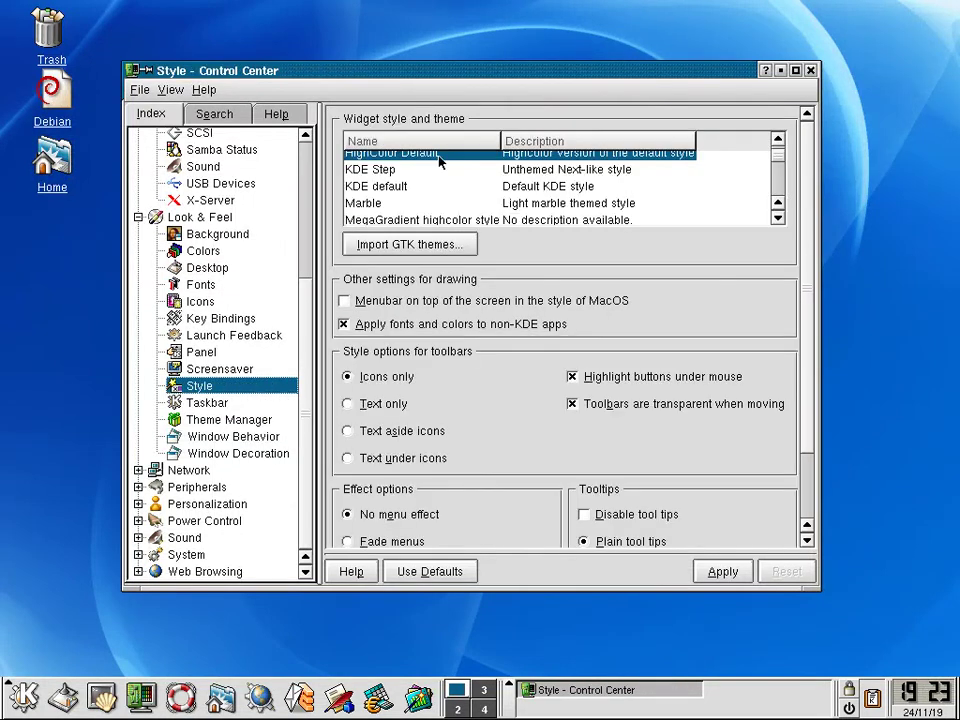
left_click(779, 139)
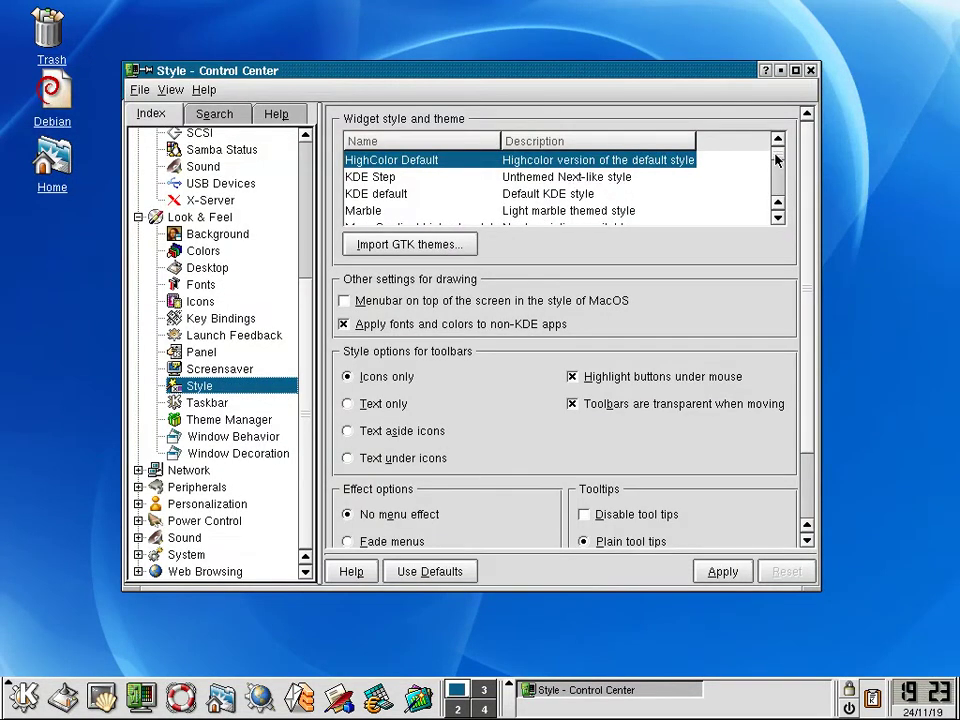
left_click_drag(776, 160, 776, 198)
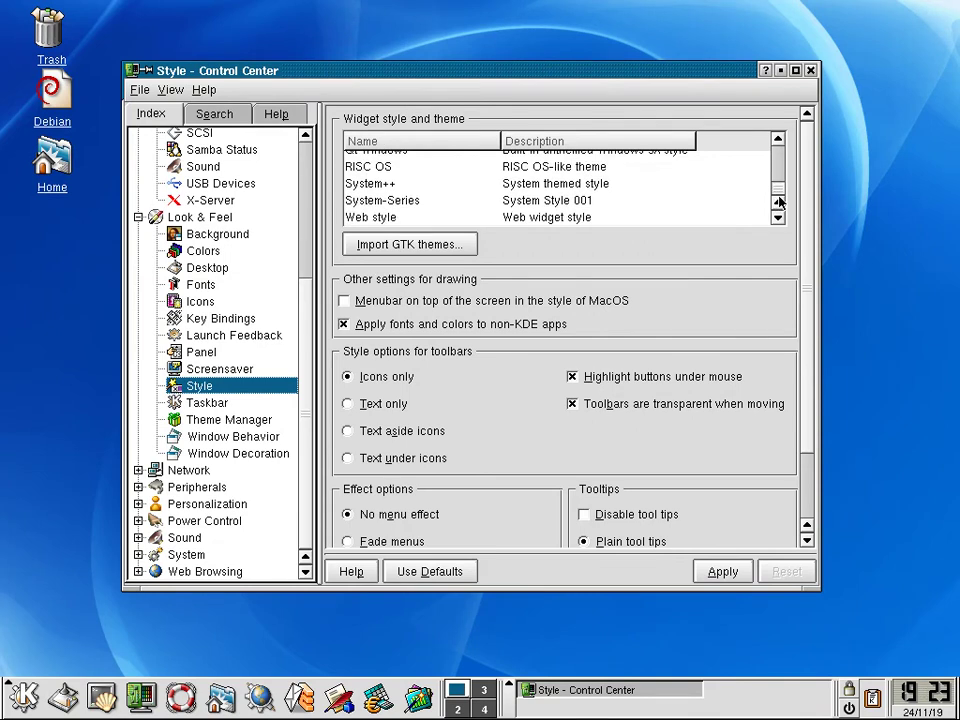
left_click(520, 217)
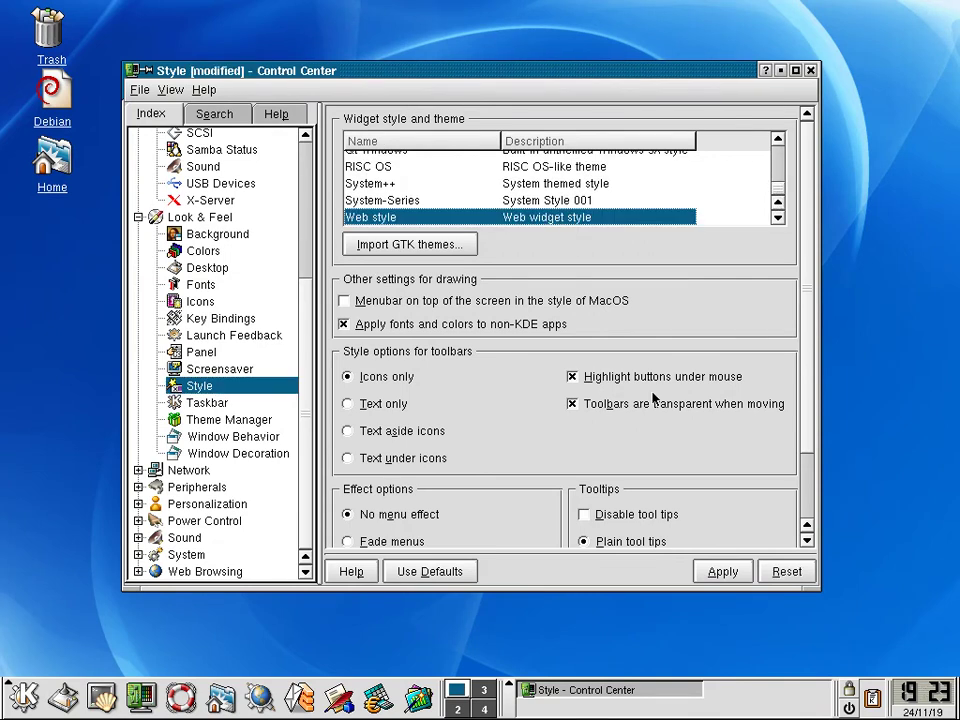
left_click(706, 569)
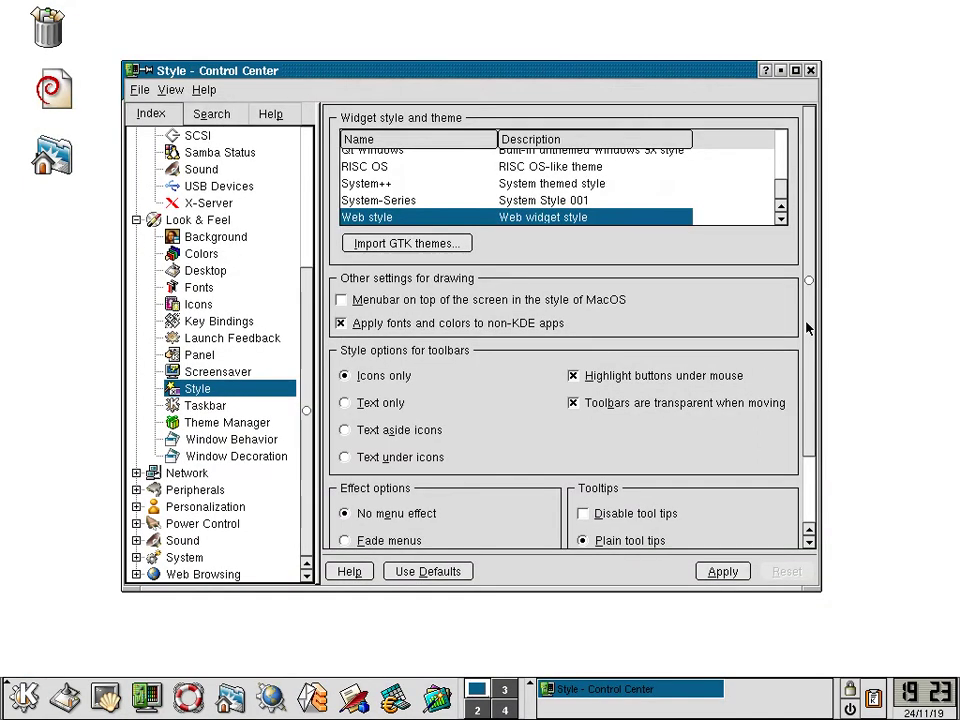
mouse_move(808, 328)
left_mouse_down()
mouse_move(808, 476)
mouse_move(825, 333)
left_mouse_up()
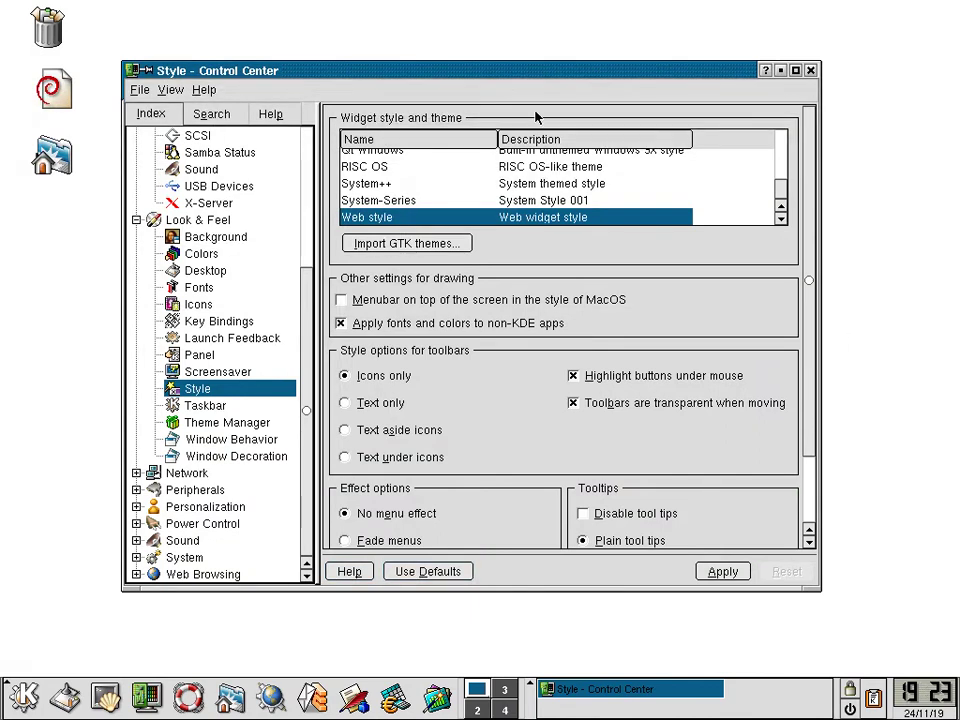
Try the RISC OS widget style on the desktop, followed by the Qt Windows style
left_click(550, 167)
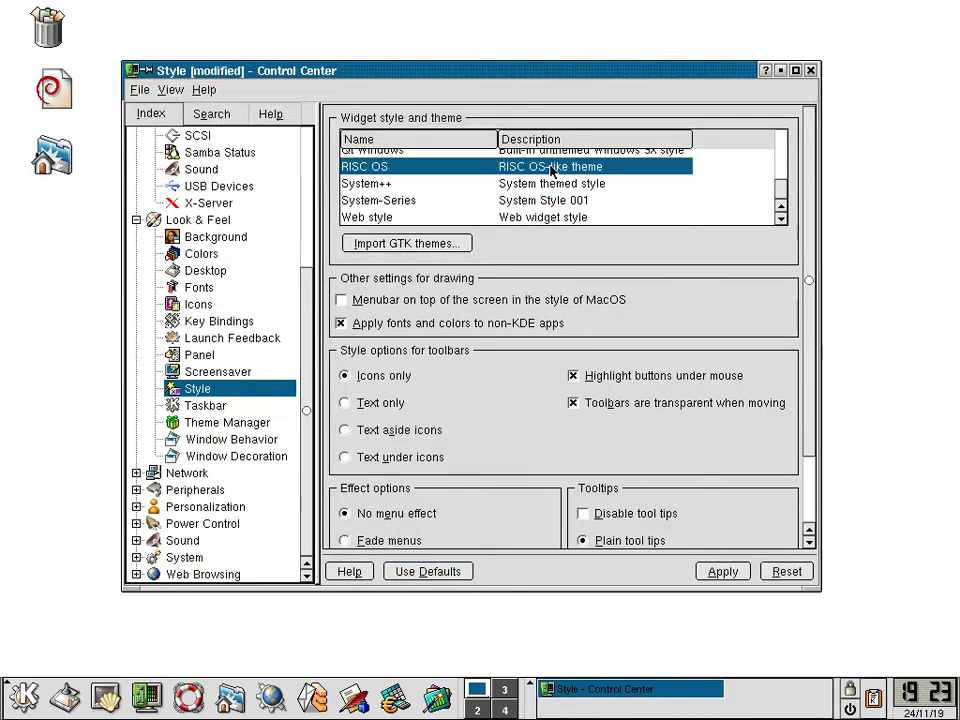
left_click(719, 576)
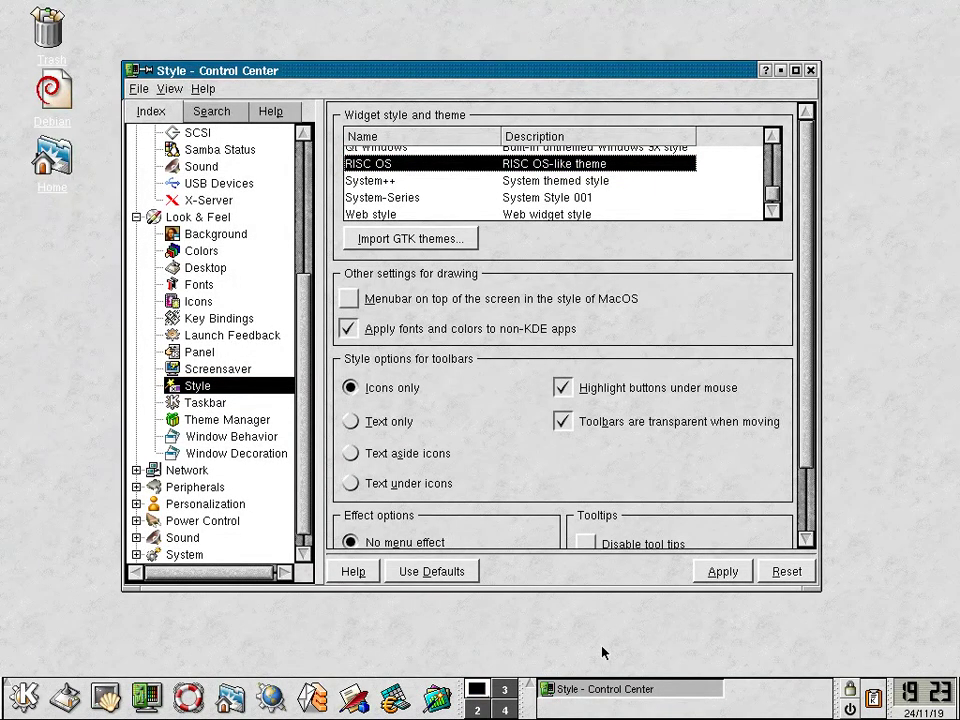
mouse_move(804, 182)
left_mouse_down()
mouse_move(816, 257)
mouse_move(808, 176)
left_mouse_up()
left_click(771, 138)
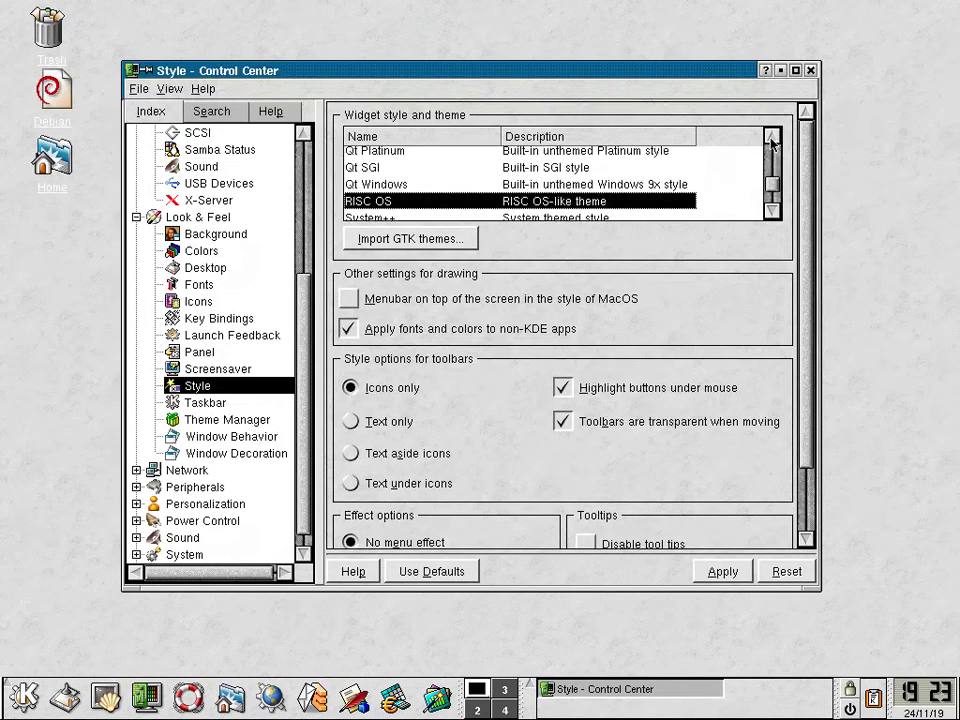
left_click(449, 189)
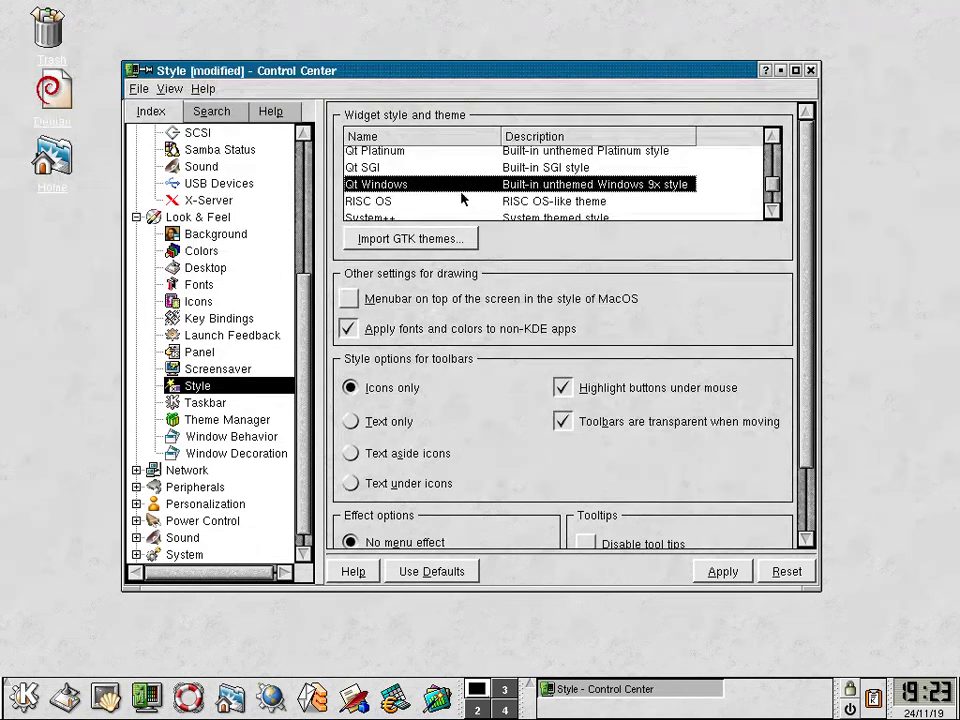
left_click(733, 578)
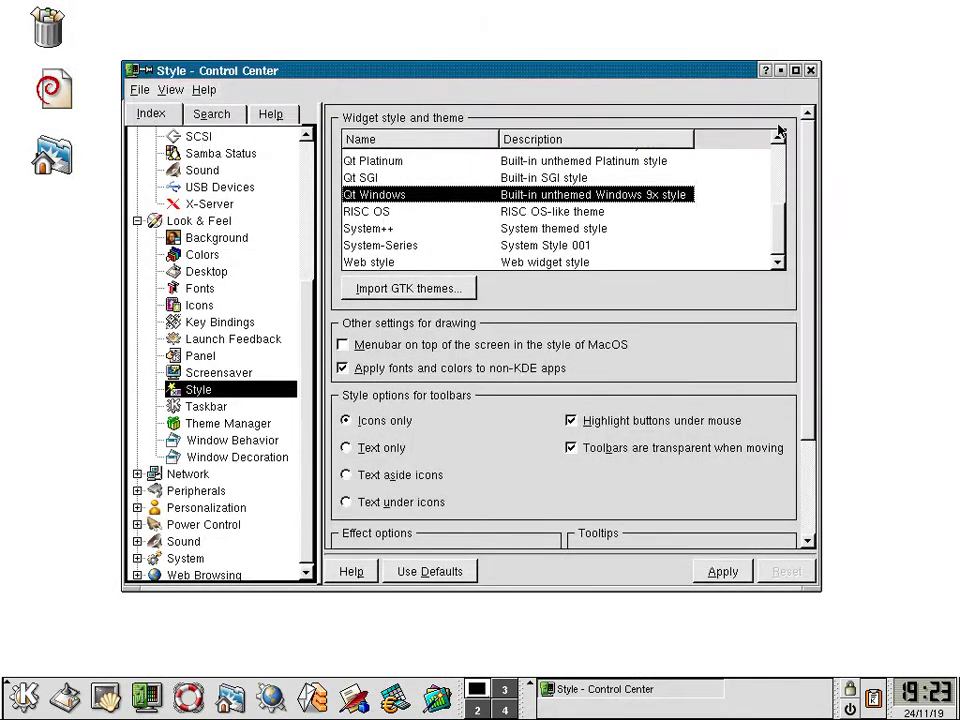
Apply the Qt SGI widget style and switch from it to Qt Motif Plus
left_click(505, 178)
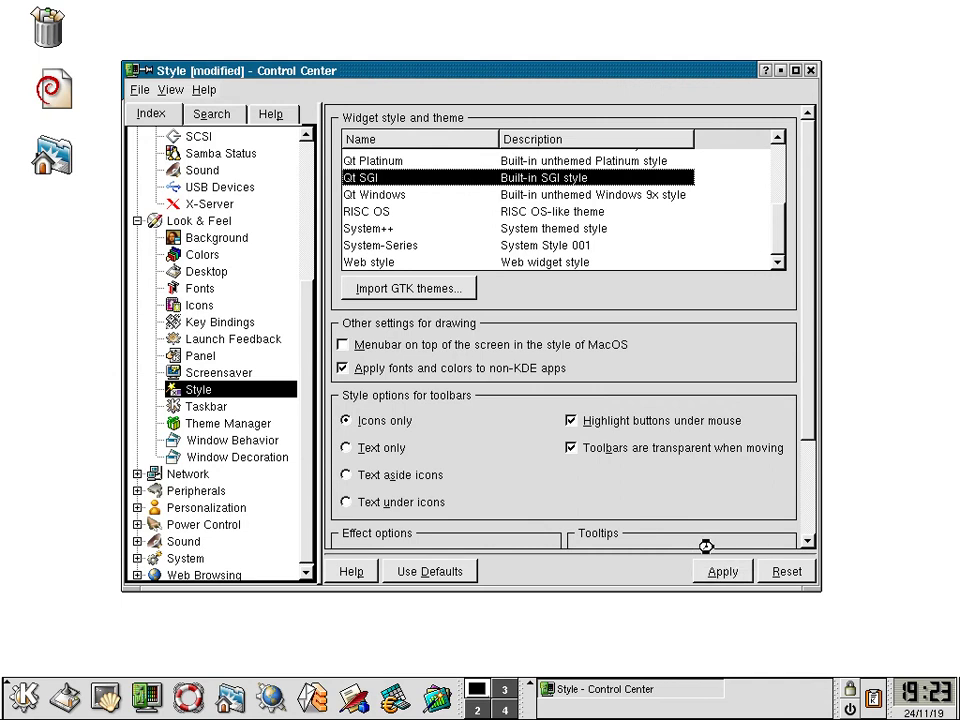
mouse_move(810, 259)
left_mouse_down()
mouse_move(812, 340)
mouse_move(808, 224)
mouse_move(809, 262)
mouse_move(805, 241)
left_mouse_up()
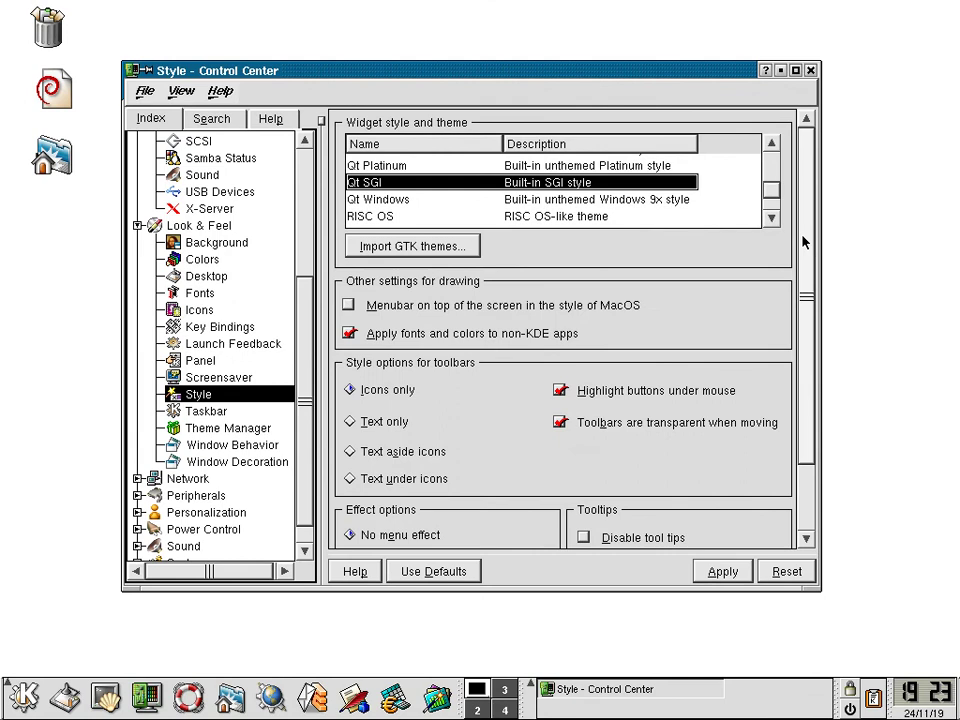
left_click(771, 143)
left_click(605, 170)
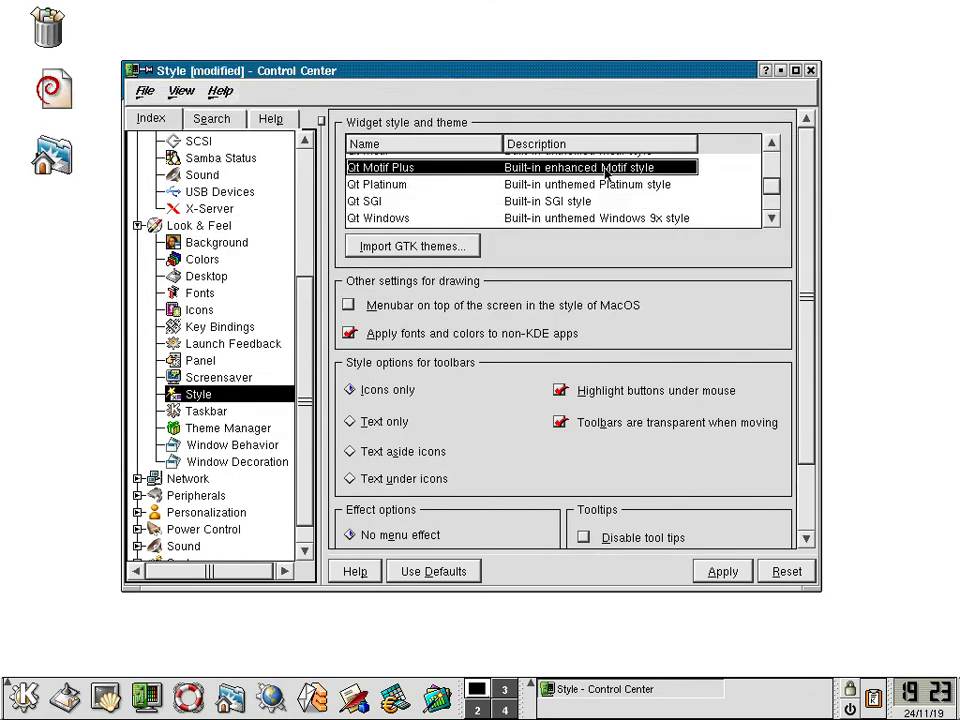
left_click(726, 572)
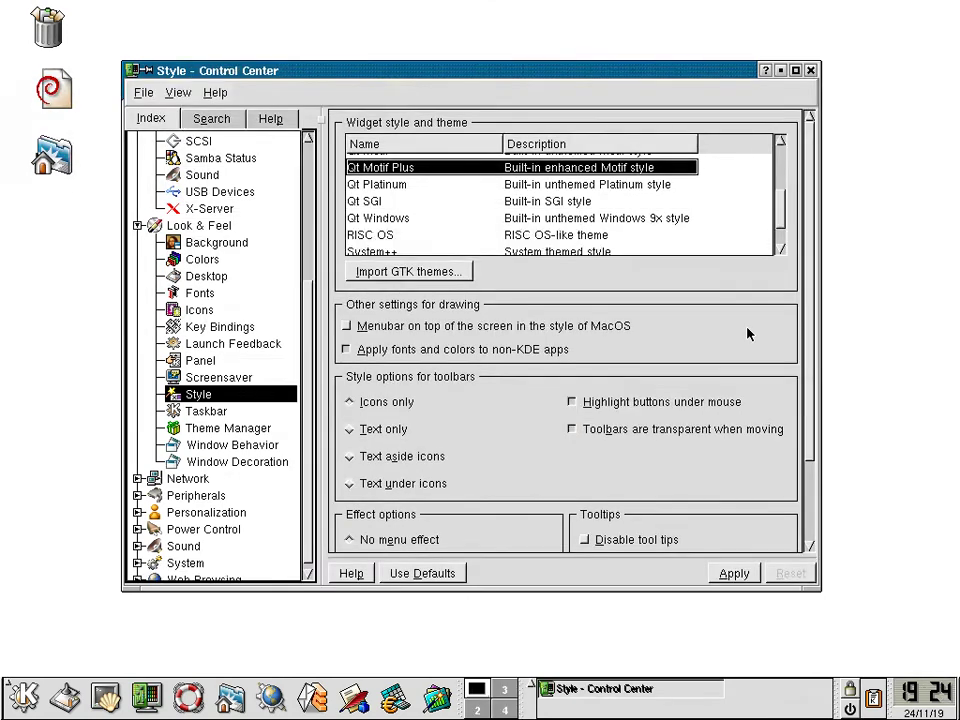
Try the Qt Motif widget style and replace it with the light-themed Marble style
left_click(782, 143)
left_click(782, 143)
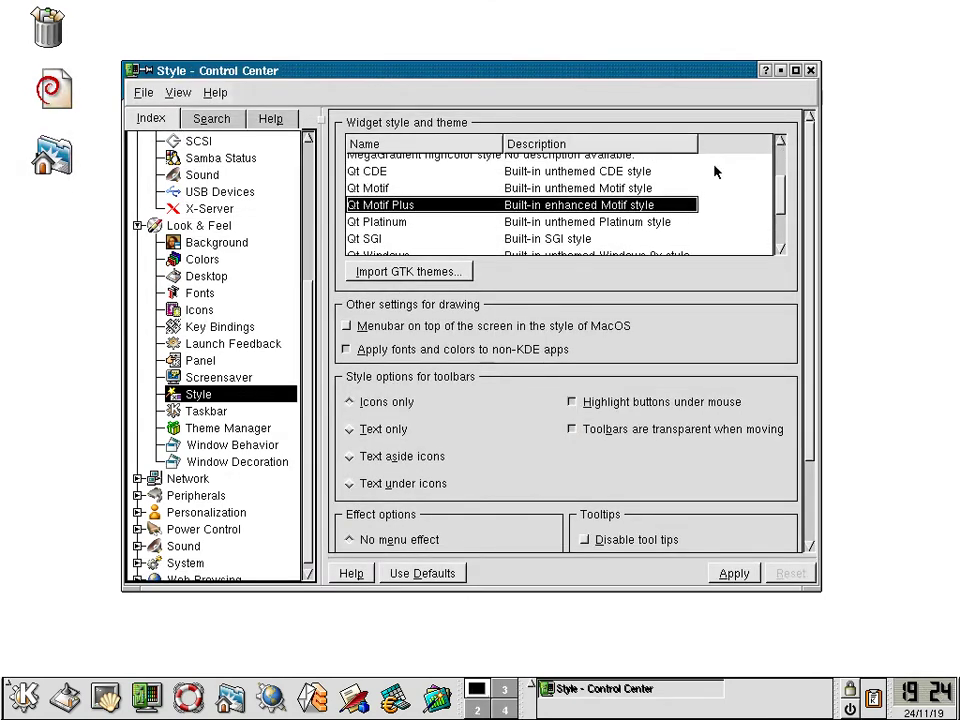
left_click(631, 190)
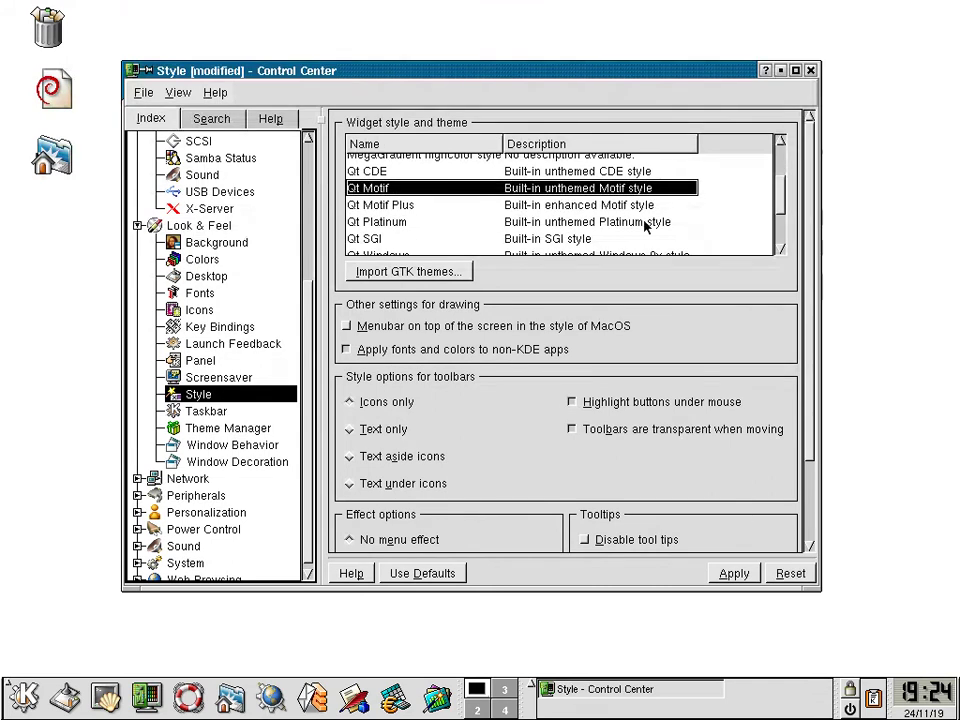
left_click(737, 573)
left_click(782, 143)
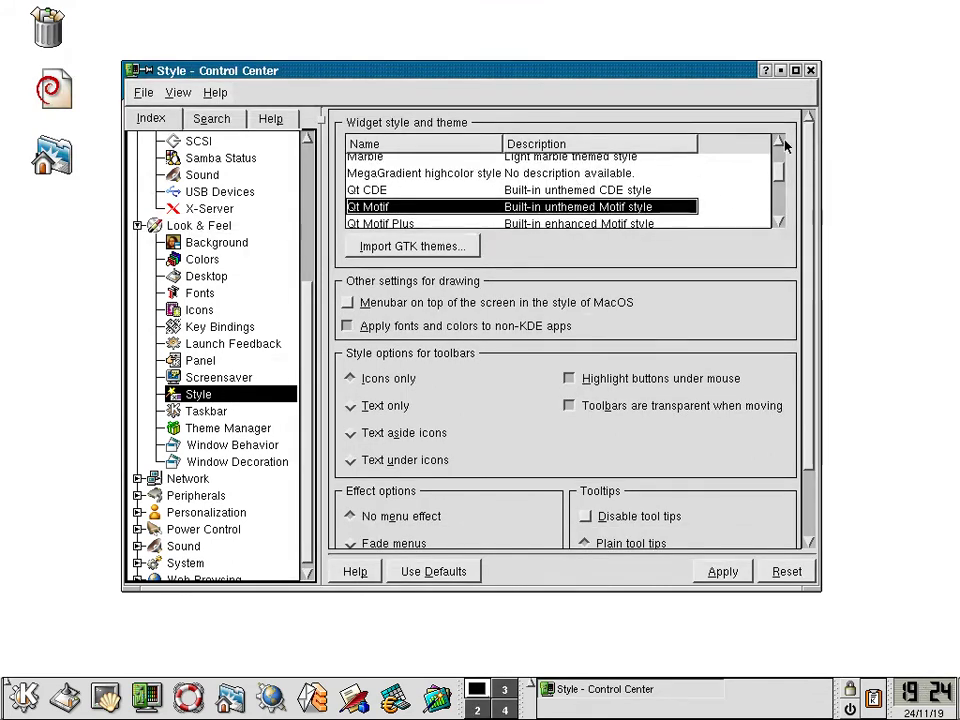
scroll(770, 150, "up", 2)
left_click(589, 193)
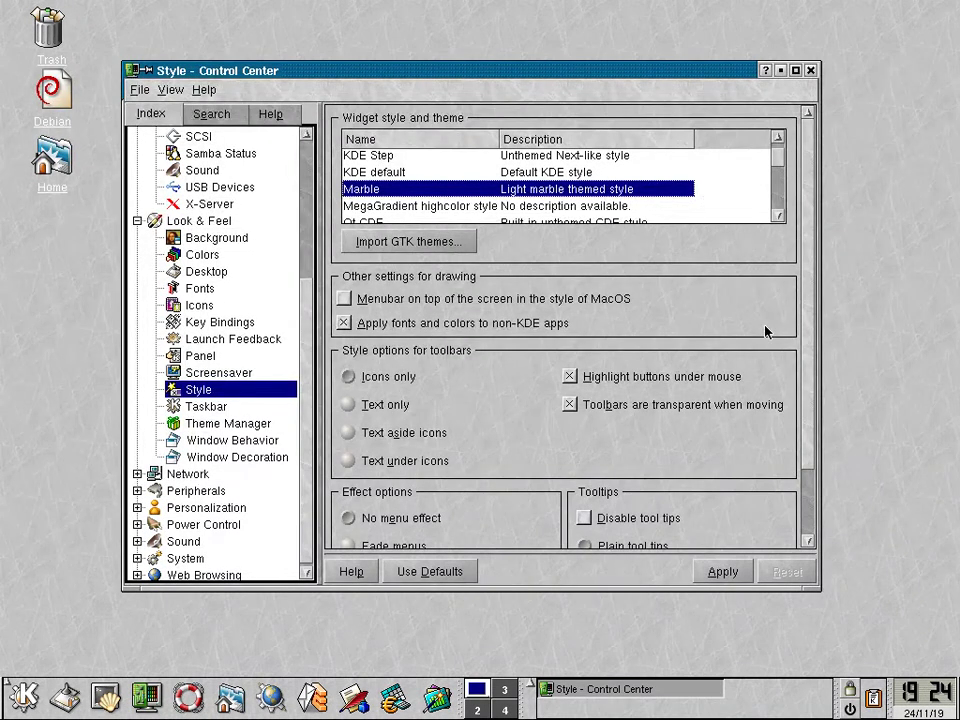
Apply the KDE default widget style and change it to the Next-like KDE Step style
left_click(778, 136)
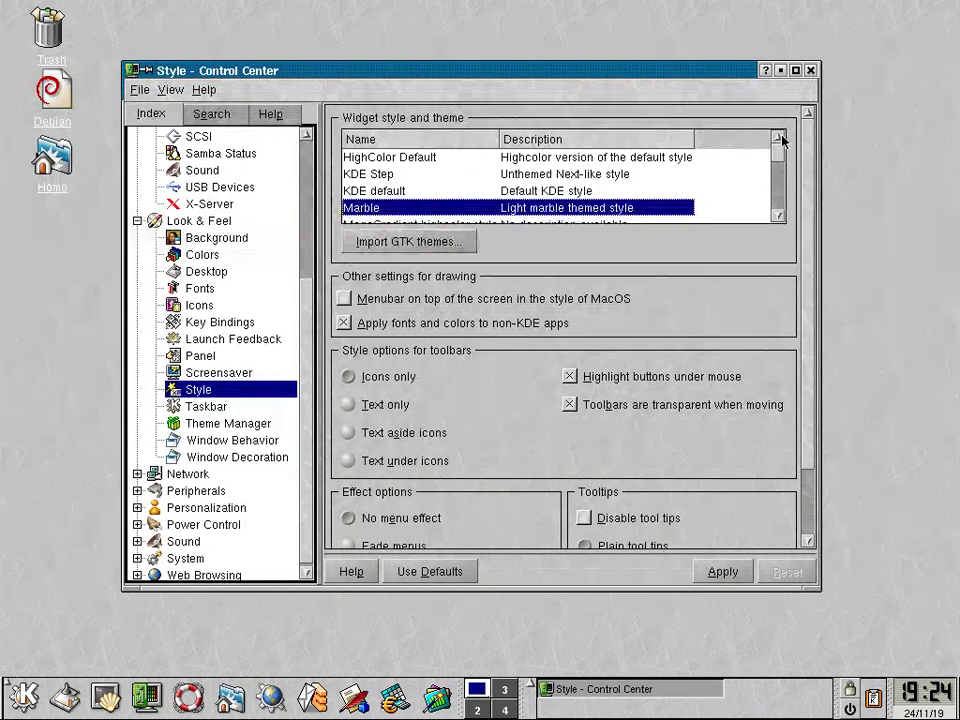
left_click(566, 191)
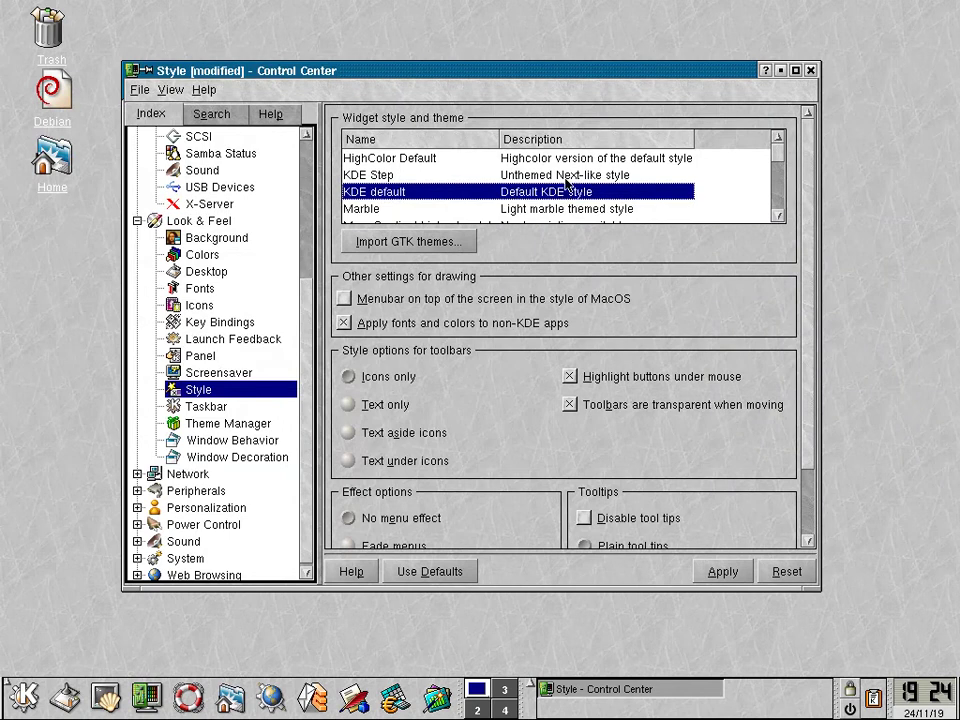
left_click(565, 173)
left_click(567, 189)
left_click(750, 570)
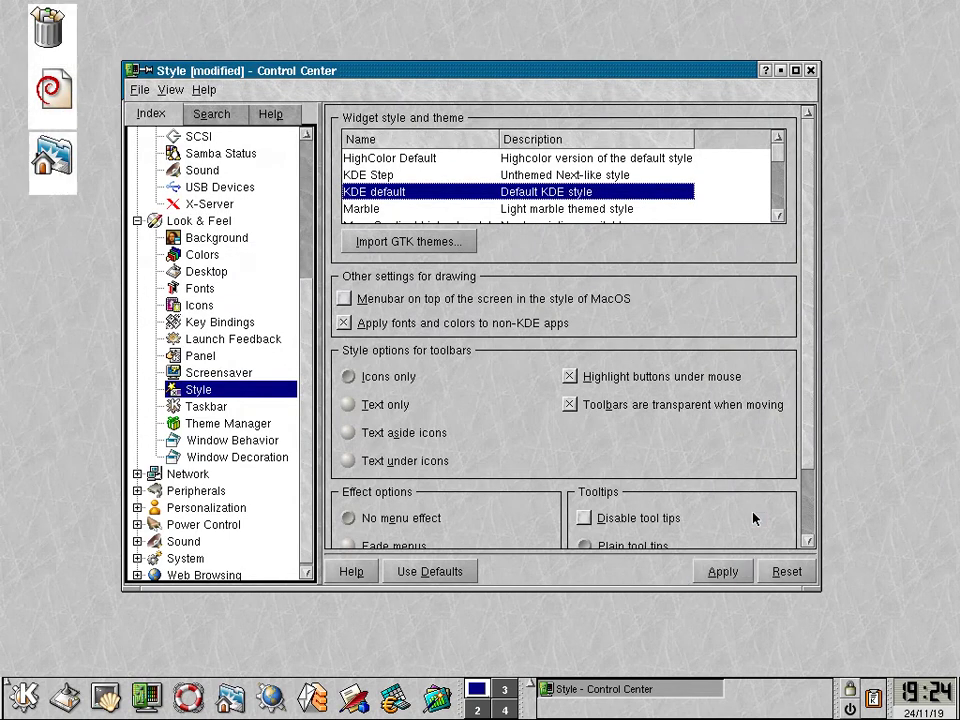
left_click(608, 175)
left_click(723, 572)
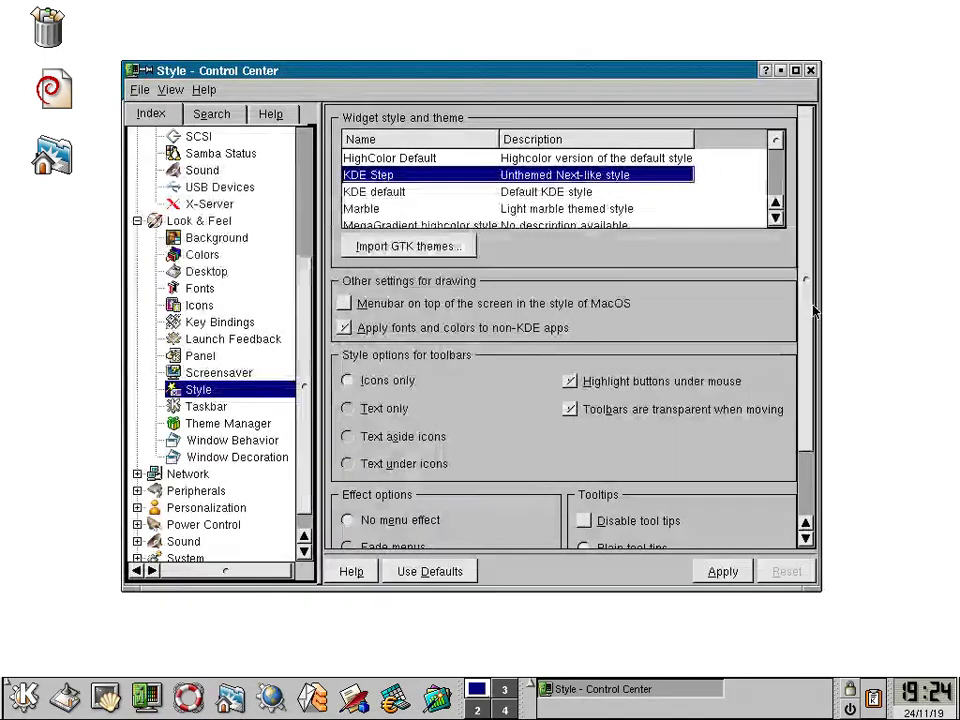
scroll(771, 407, "down", 3)
scroll(799, 214, "up", 3)
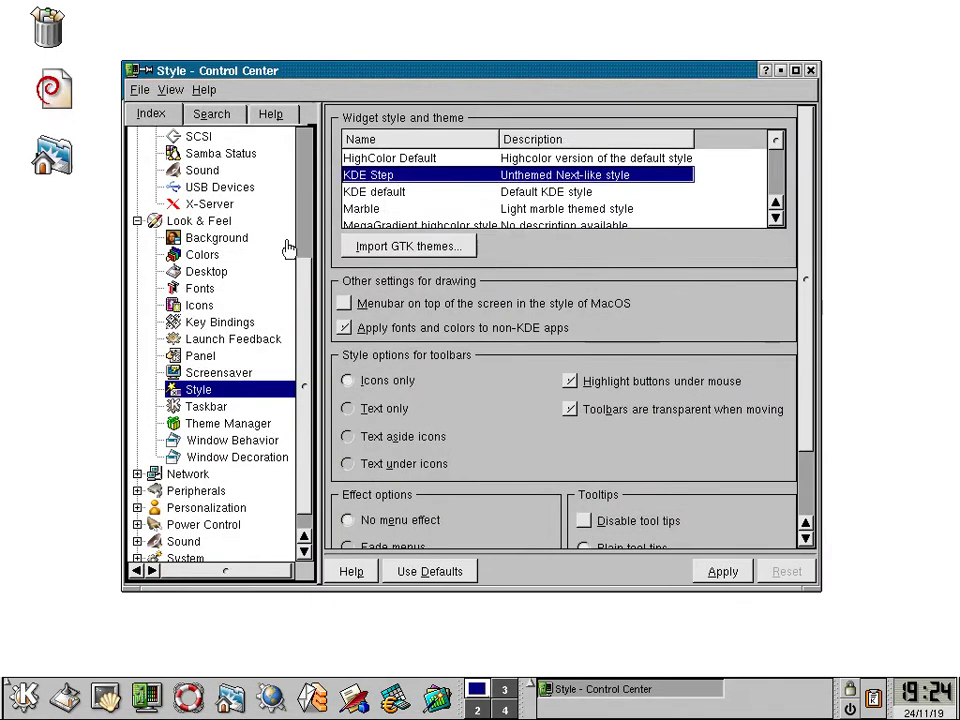
Switch the desktop background to No Wallpaper, and restore the single wallpaper default_blue.jpg in Scaled mode
left_click(221, 242)
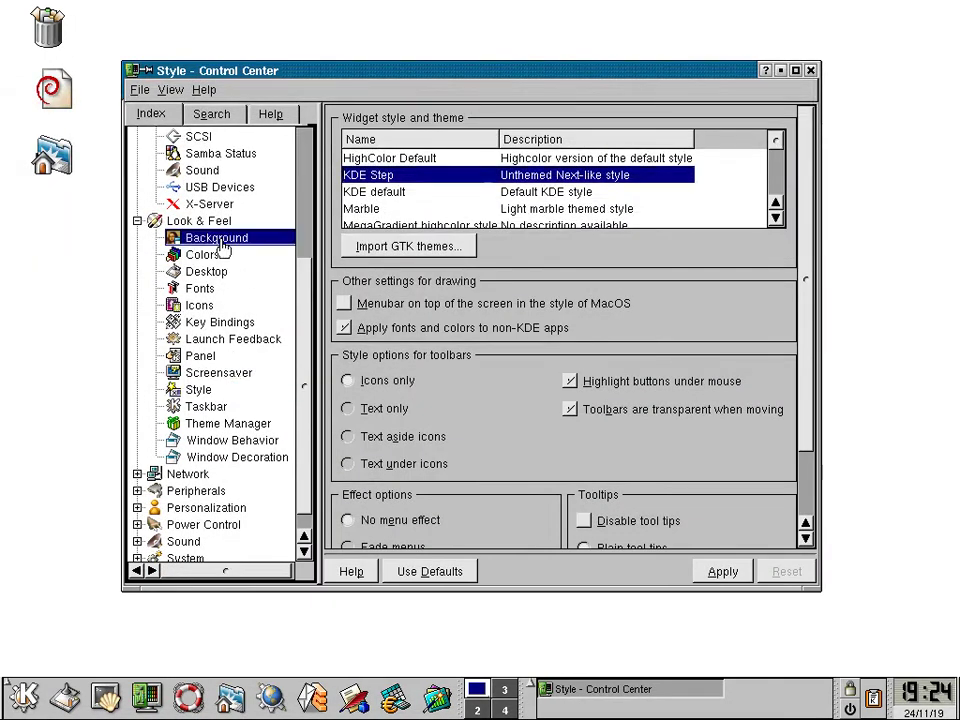
left_click(445, 343)
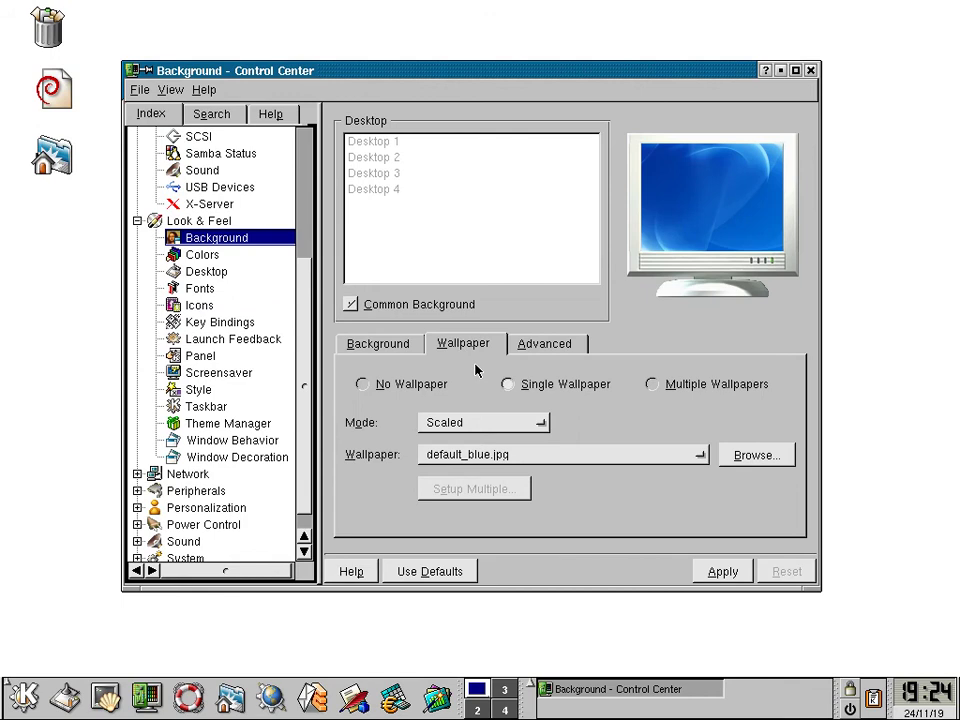
left_click(361, 384)
left_click(720, 573)
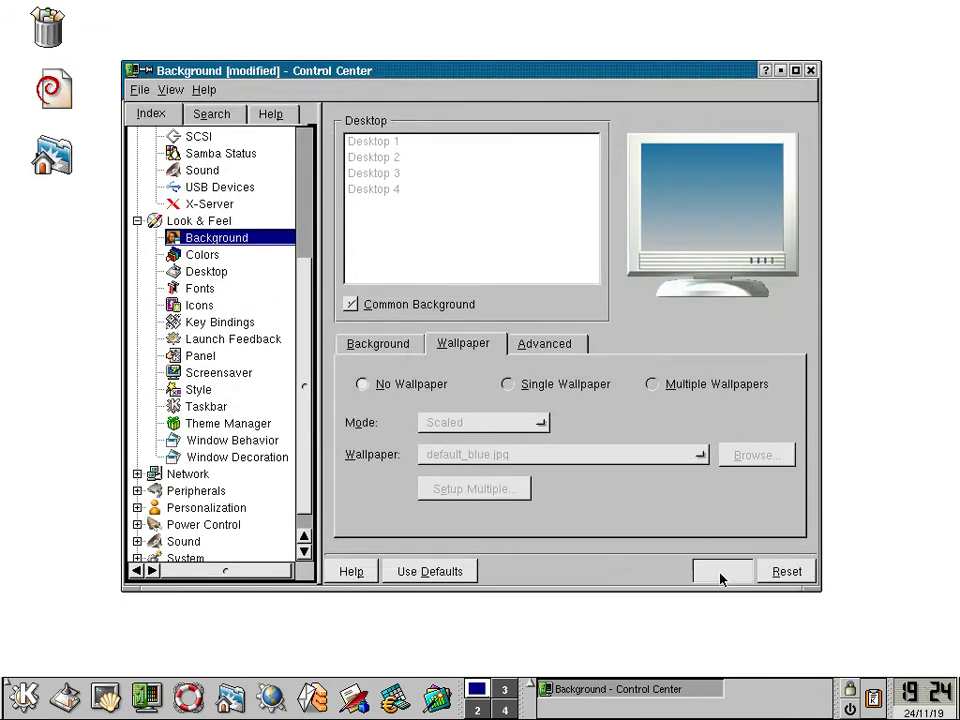
left_click(531, 387)
left_click(722, 574)
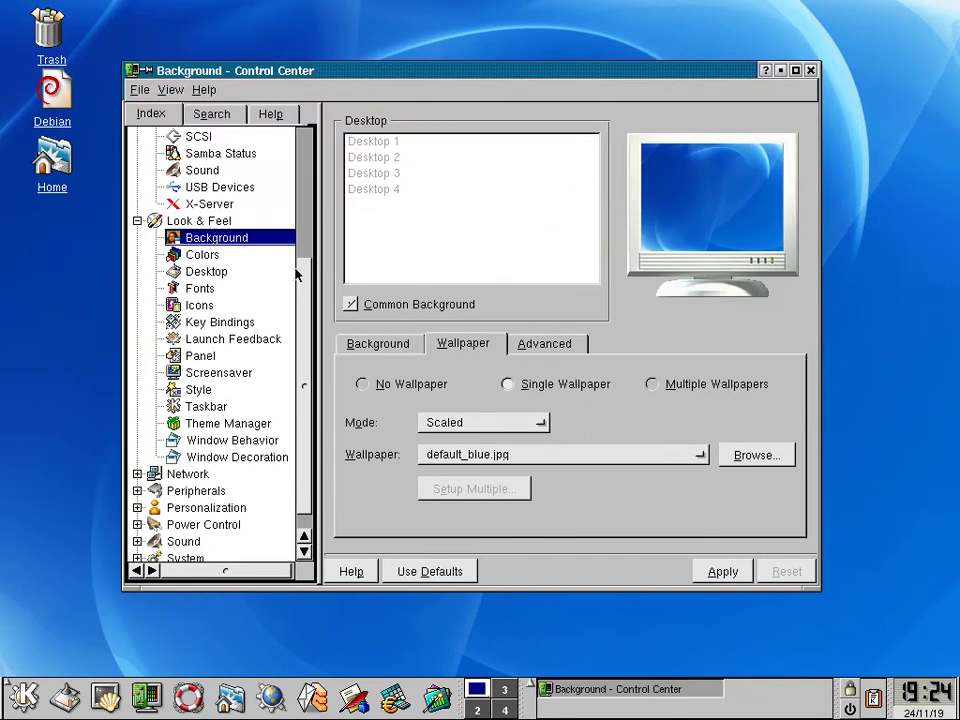
Review the installed icon themes and the advanced icon size and effect options
left_click(232, 304)
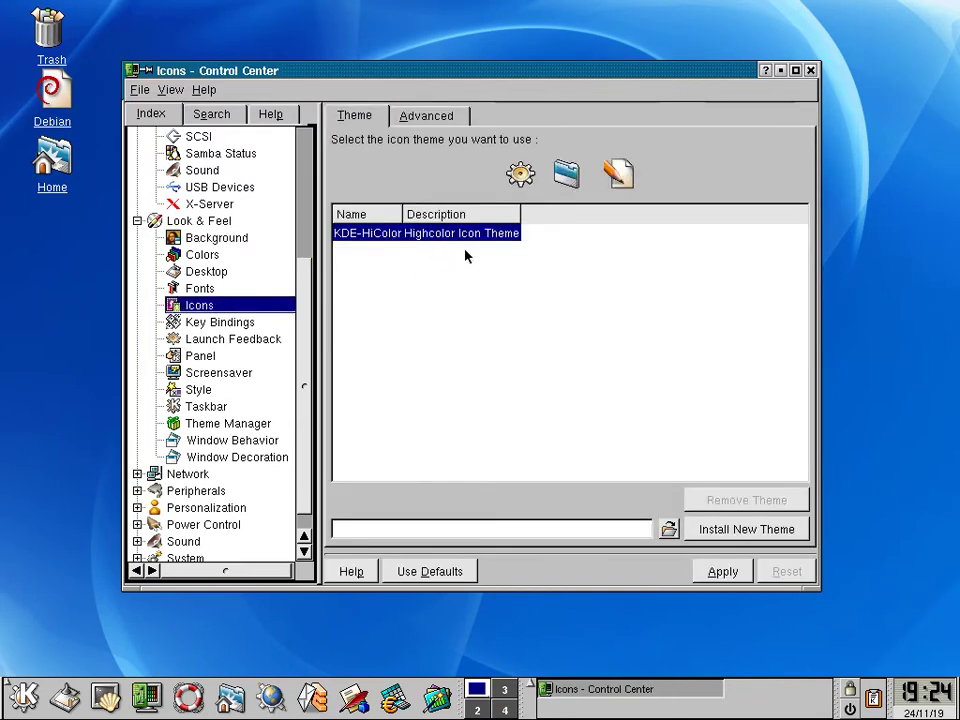
left_click(424, 119)
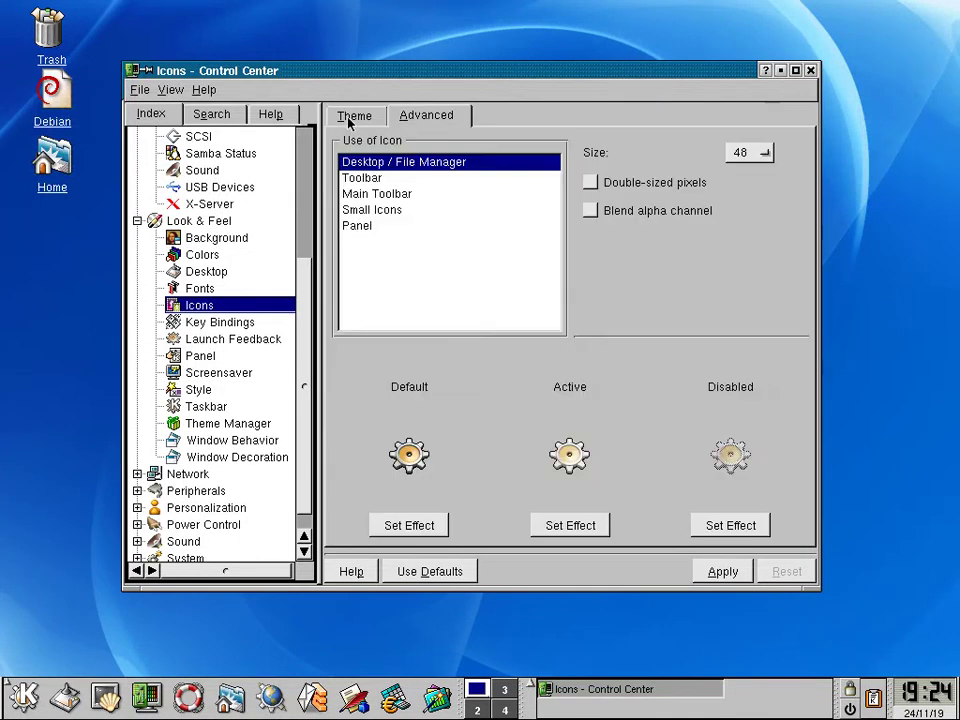
left_click(353, 119)
Expand the Web Browsing, System and Personalization groups of the Control Center and look through their modules
scroll(306, 420, "down", 1)
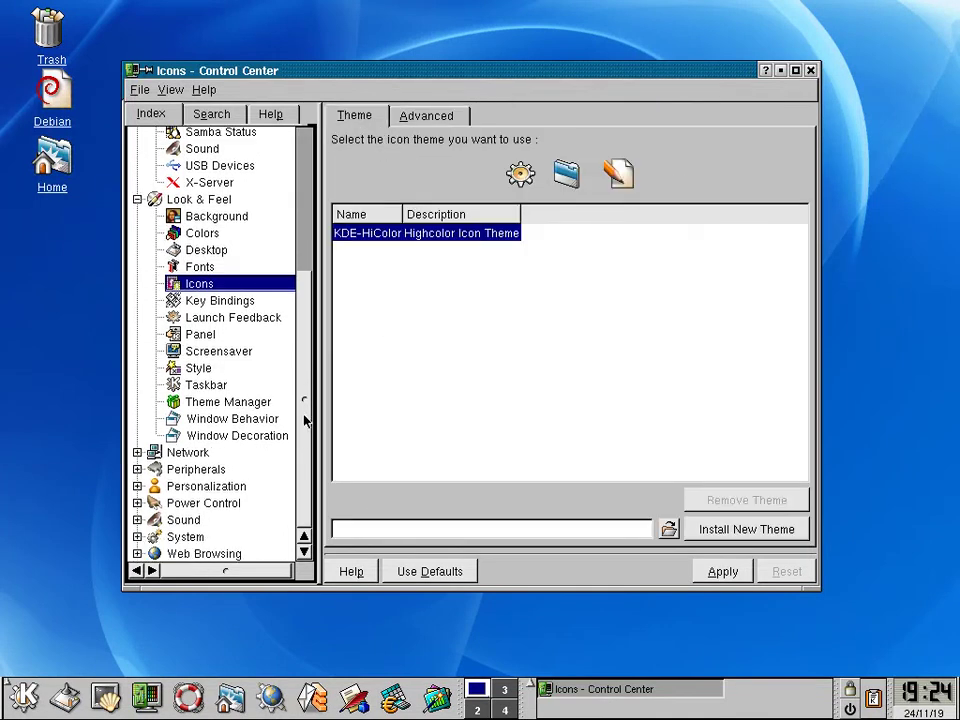
left_click(137, 553)
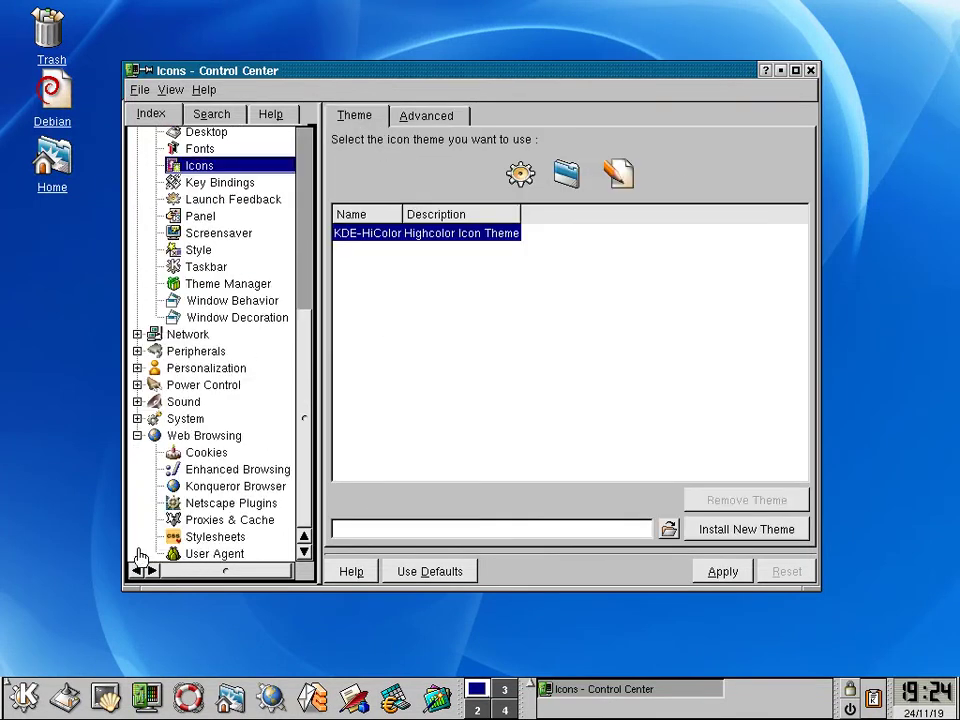
left_click(137, 418)
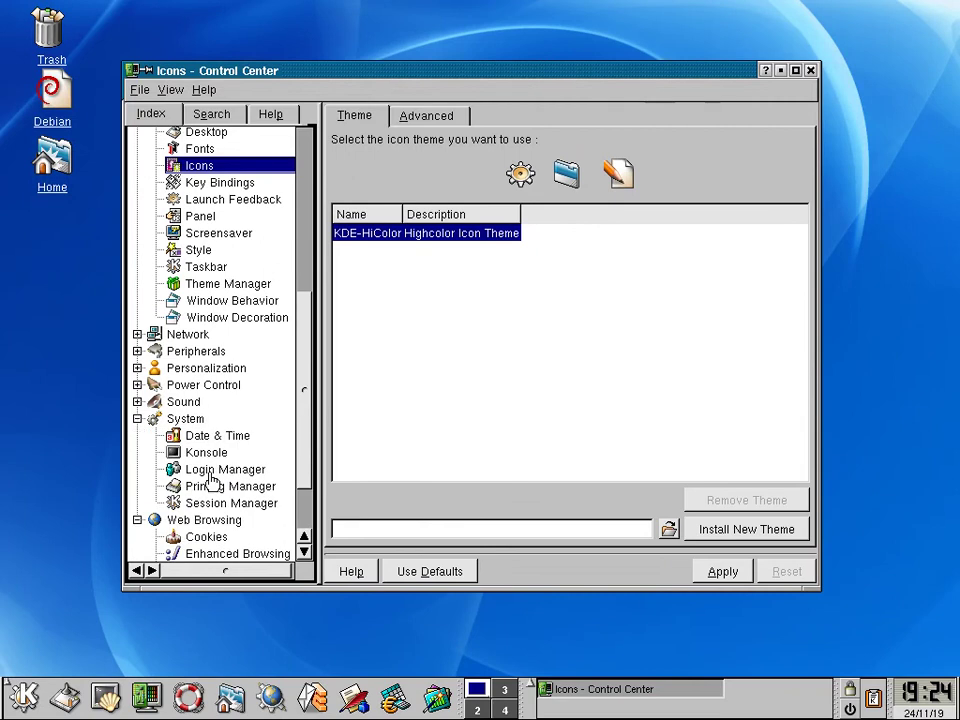
scroll(306, 431, "down", 3)
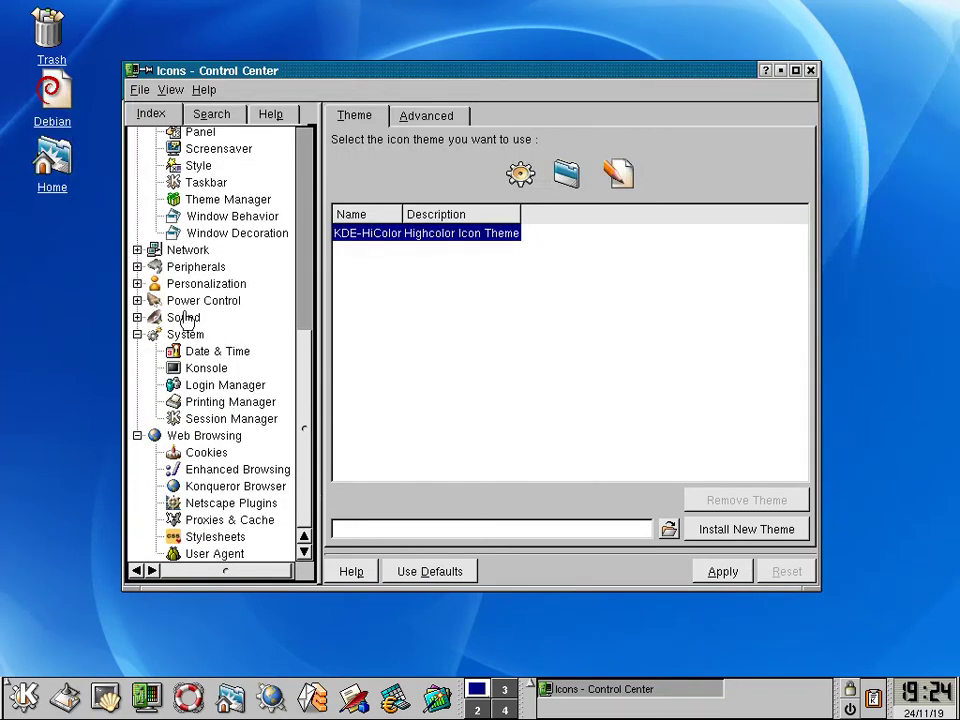
left_click(137, 284)
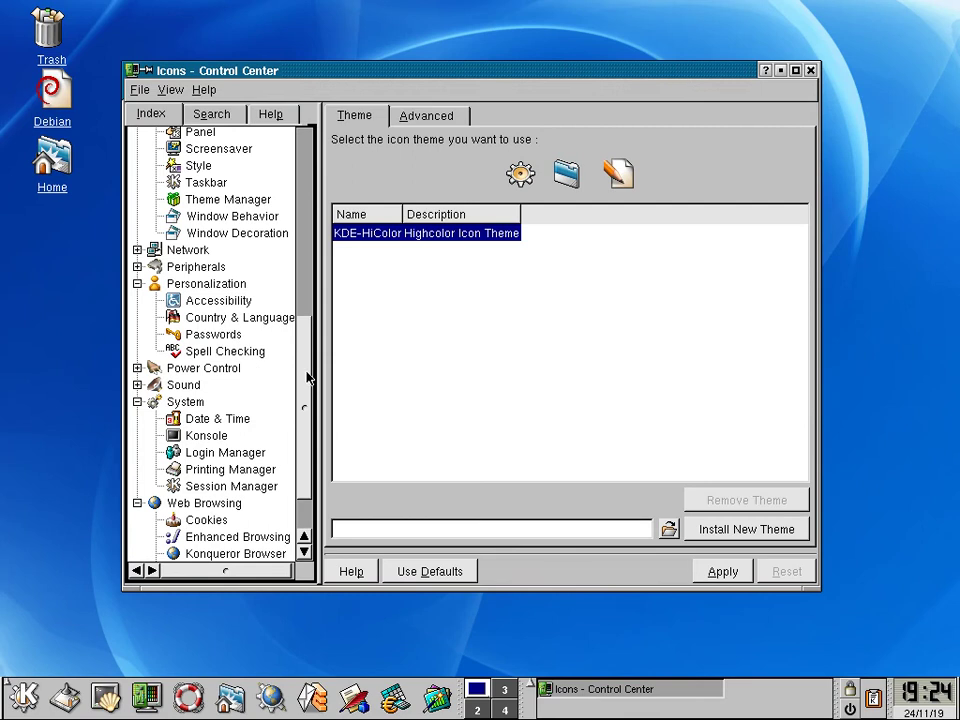
scroll(306, 379, "down", 2)
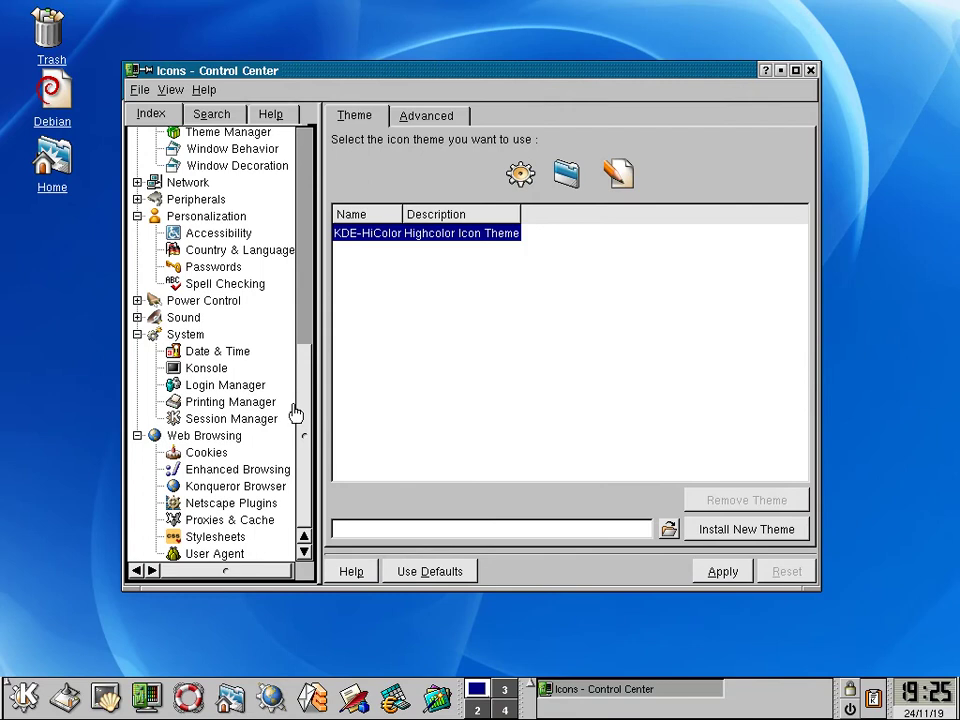
Open File Associations and examine the settings for the html type in the text group
scroll(303, 401, "up", 2)
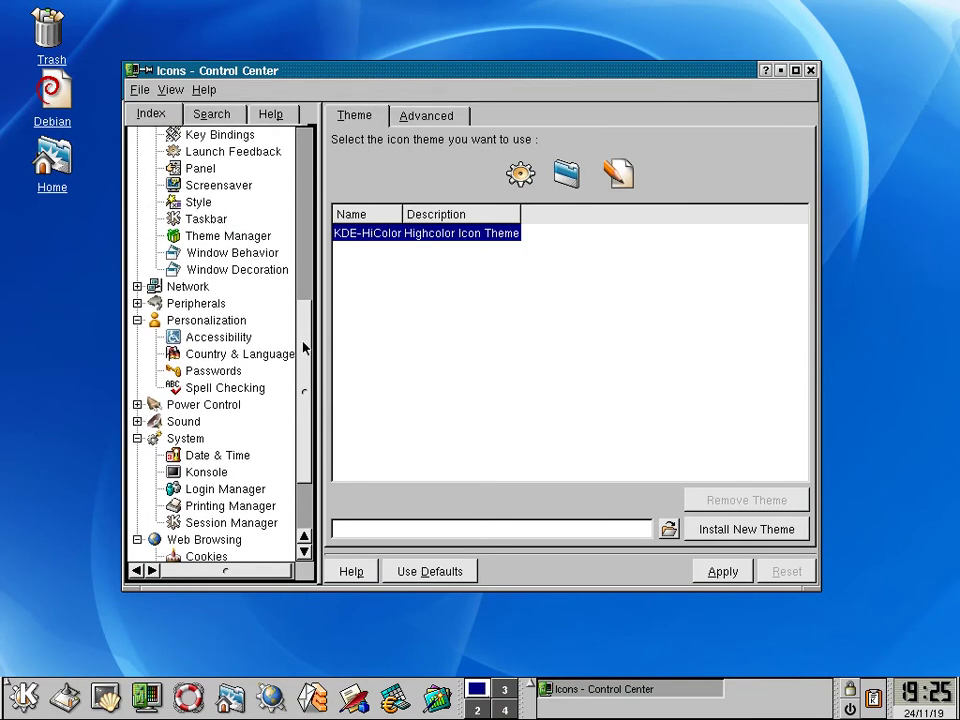
scroll(304, 340, "up", 3)
scroll(316, 289, "up", 5)
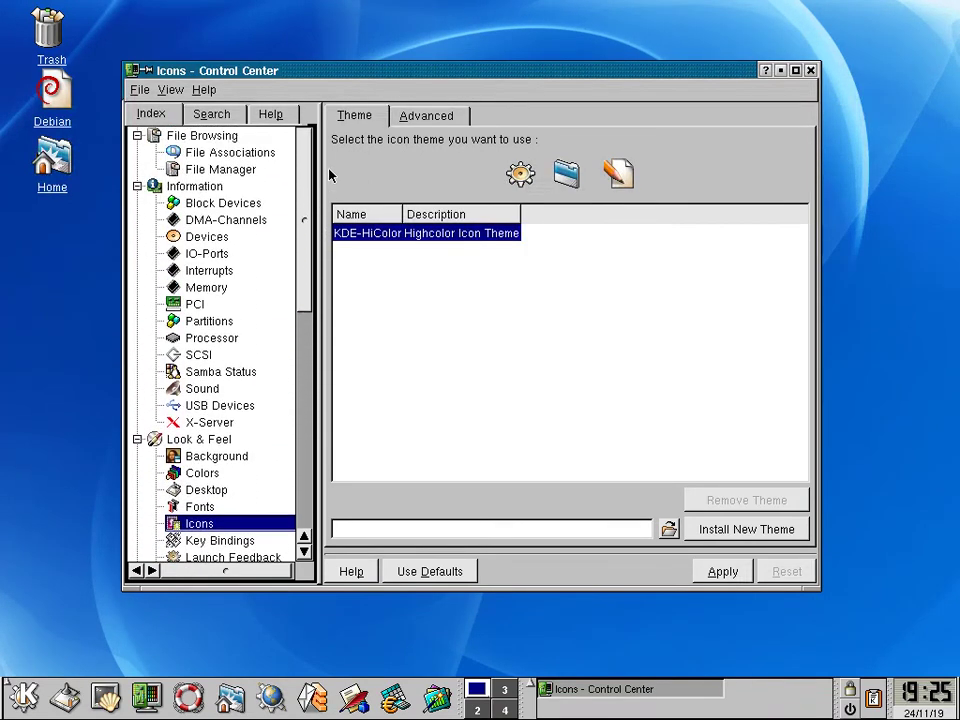
left_click(240, 153)
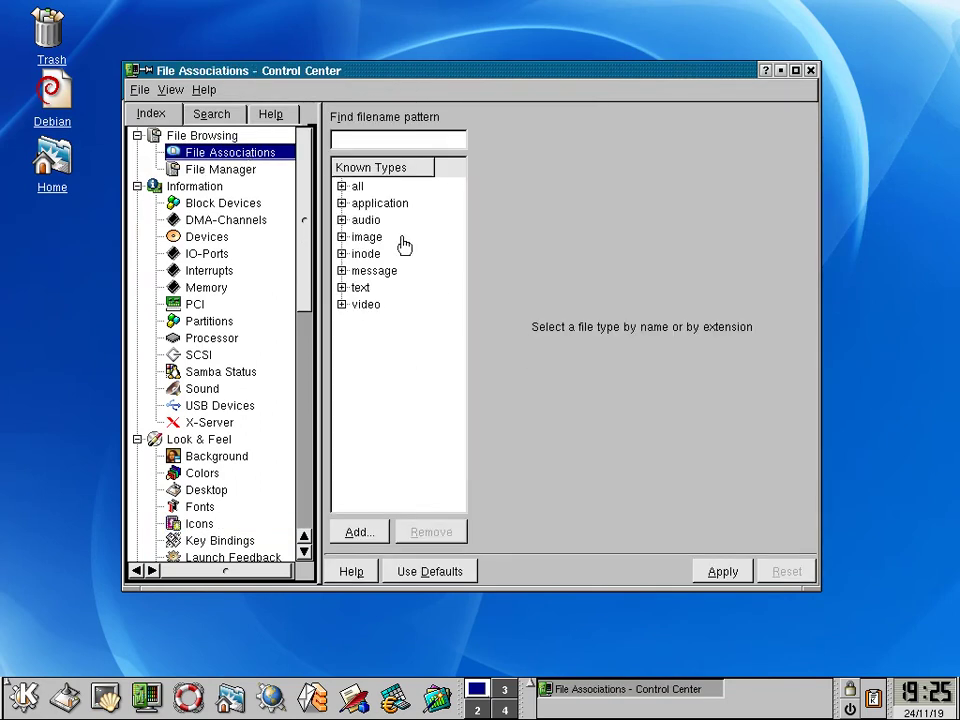
left_click(341, 287)
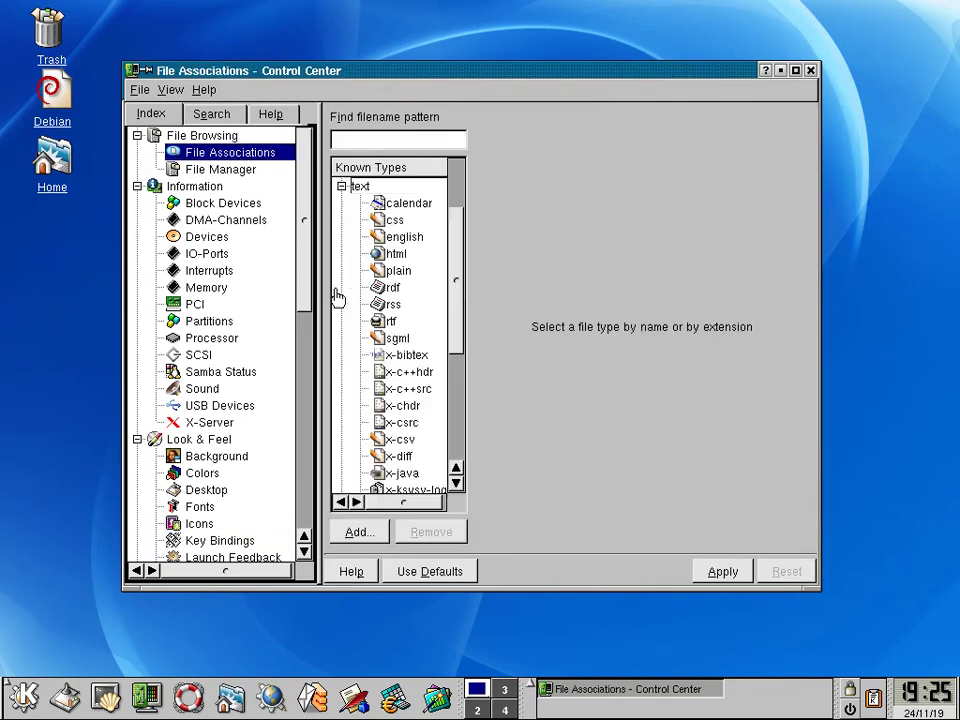
left_click_drag(452, 318, 458, 268)
left_click(400, 284)
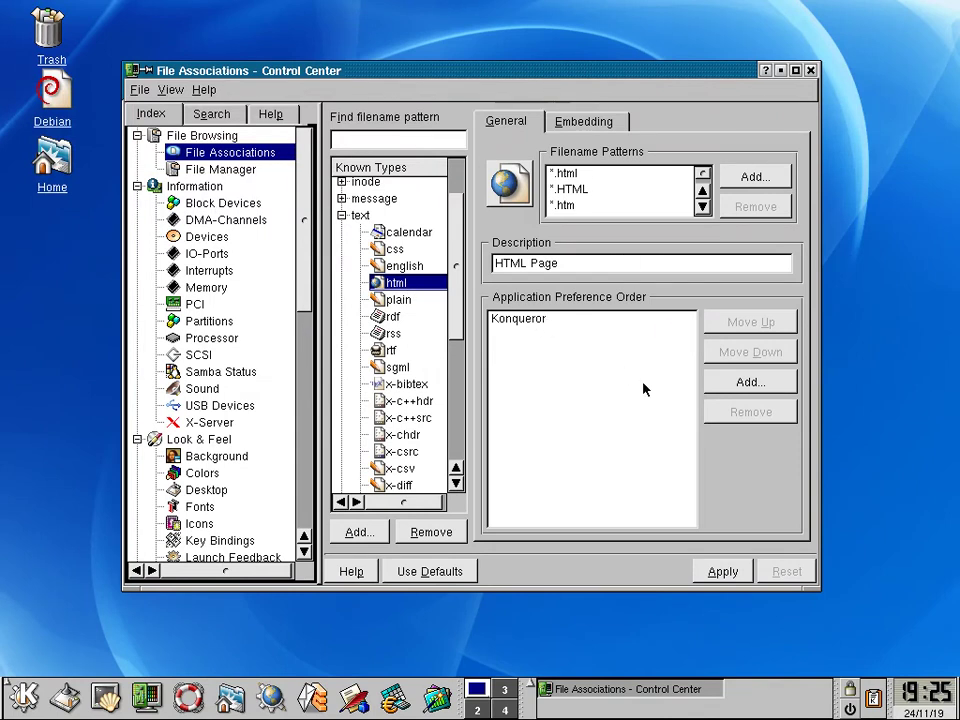
Check the embedding options for the html file type, and return to its general settings
left_click(584, 123)
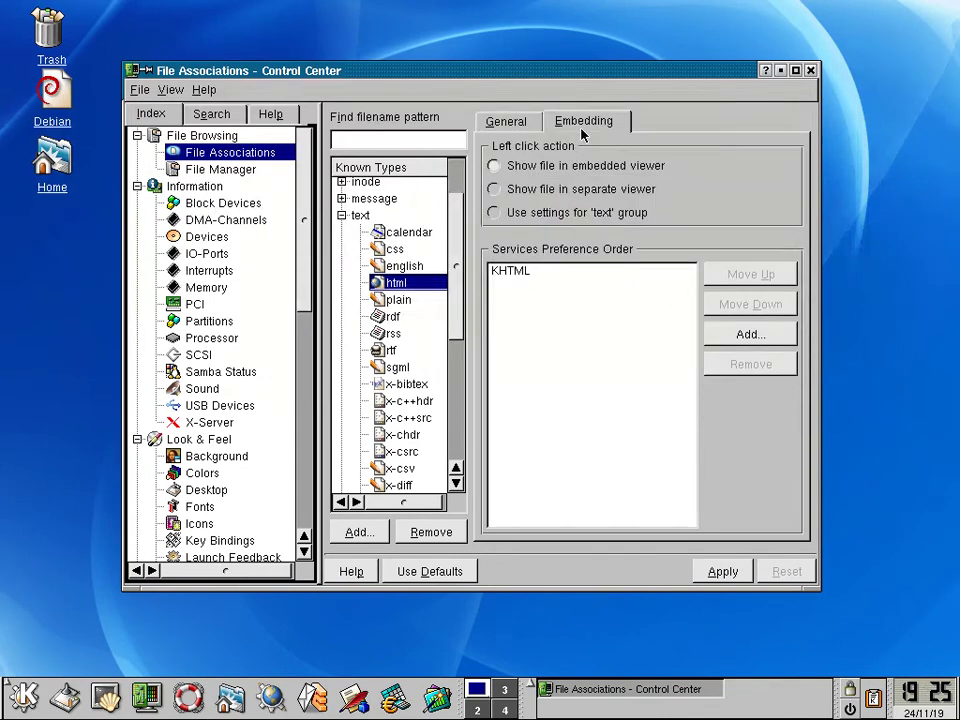
left_click(499, 121)
left_click_drag(307, 248, 229, 152)
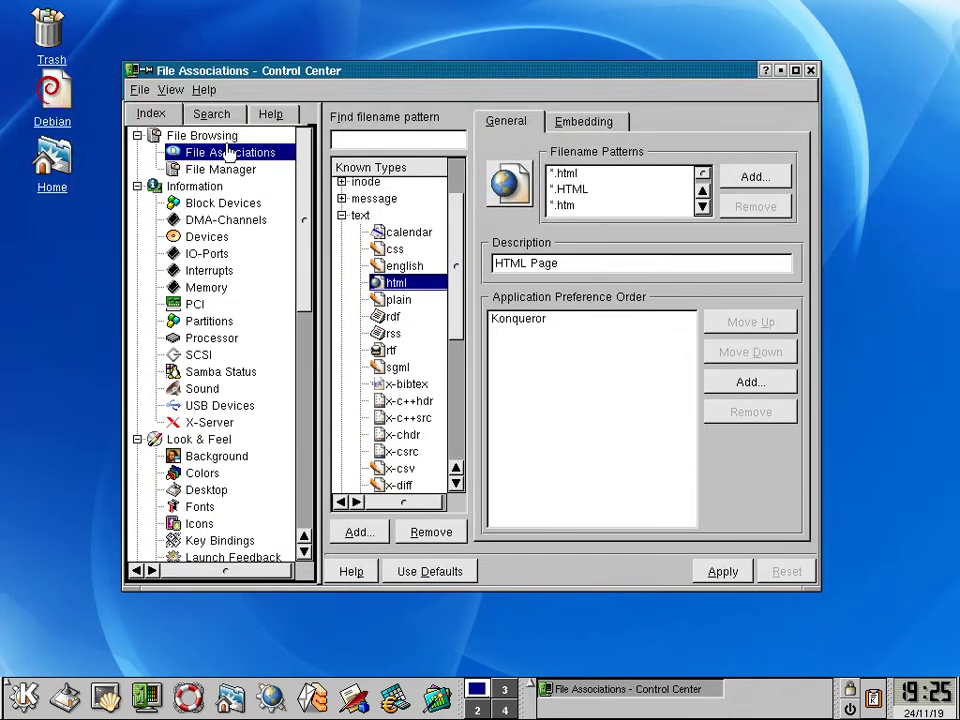
Read the About KDE release information and close the Control Center
left_click(203, 90)
left_click(257, 220)
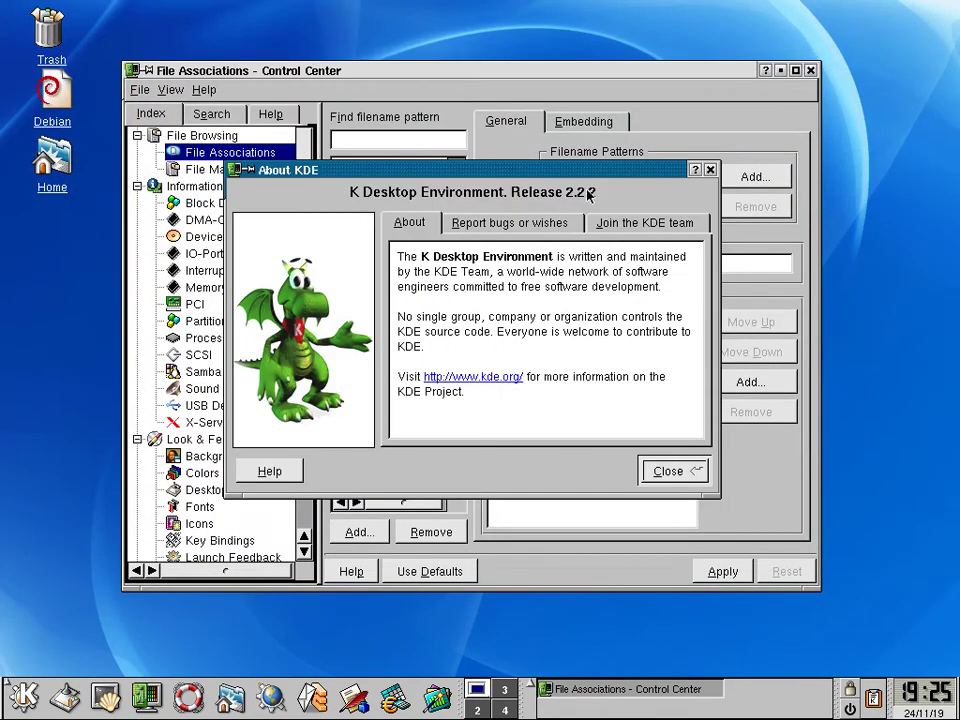
left_click(667, 471)
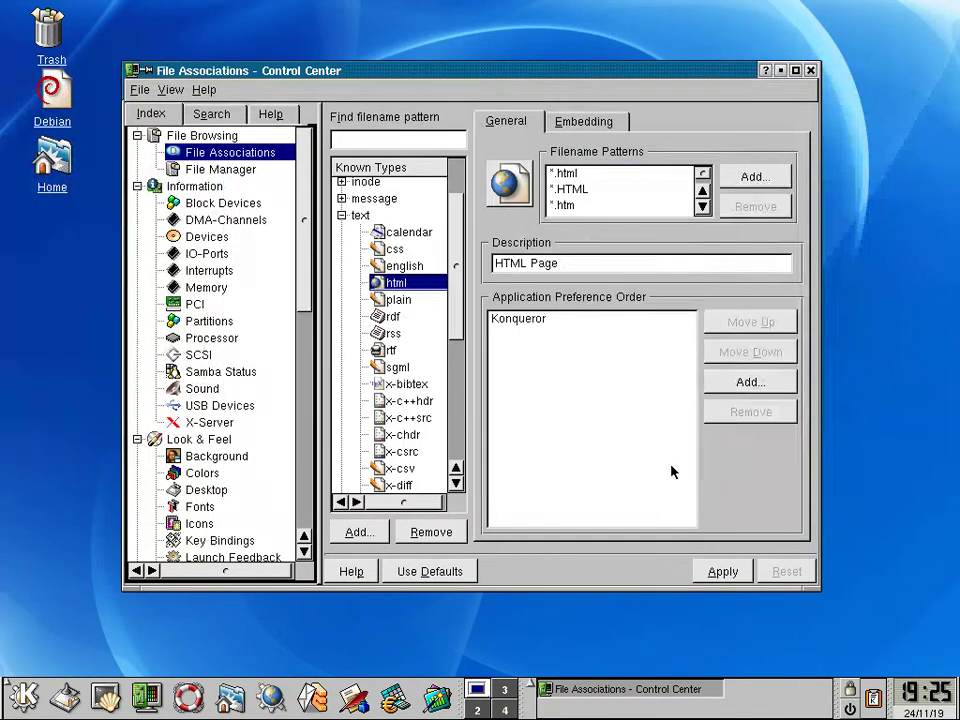
left_click(811, 71)
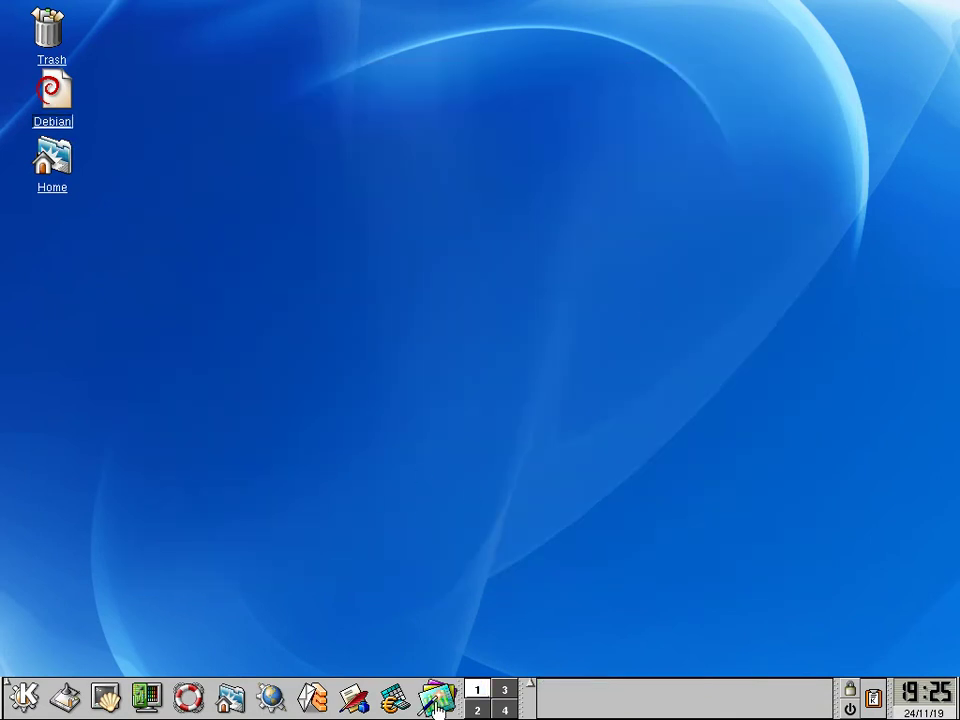
Look through the Office, Preferences, Internet and Graphics application groups of the K menu, and dismiss it
left_click(24, 697)
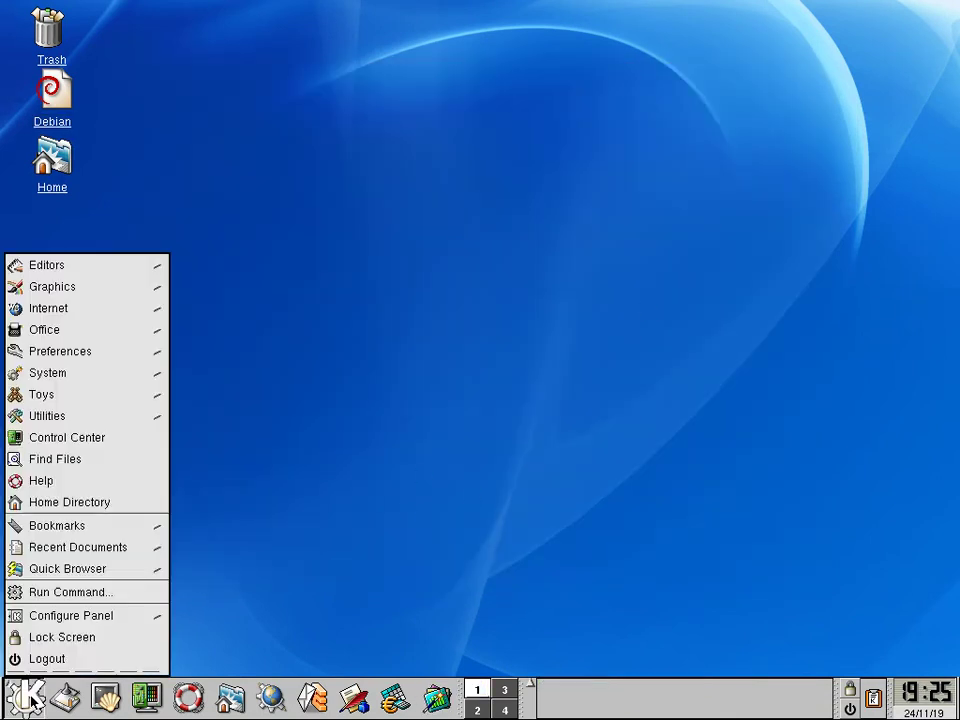
mouse_move(67, 329)
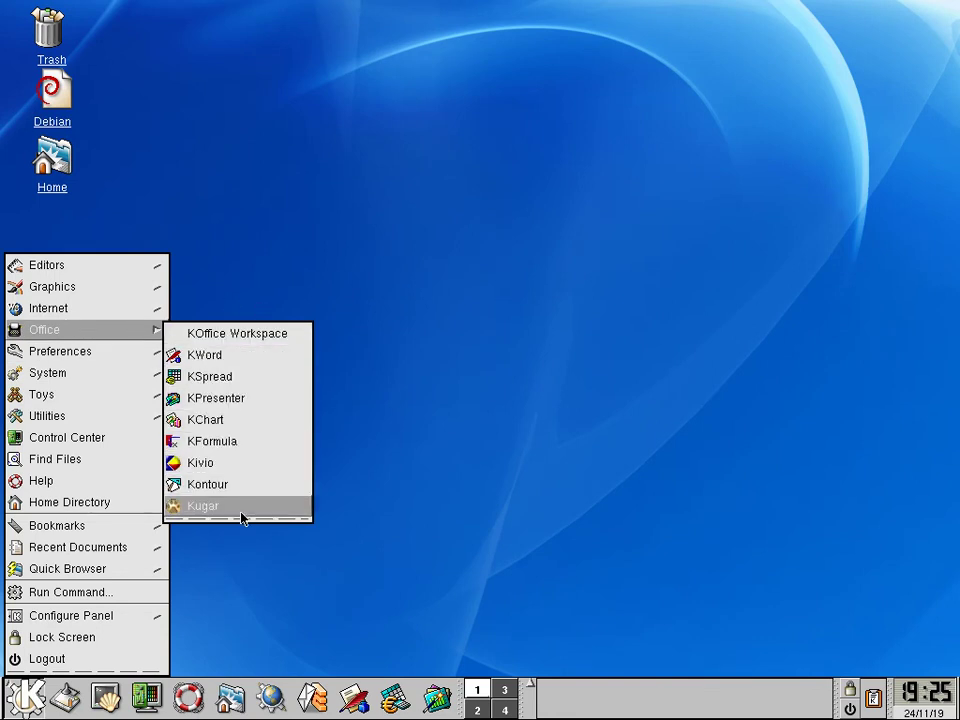
mouse_move(99, 385)
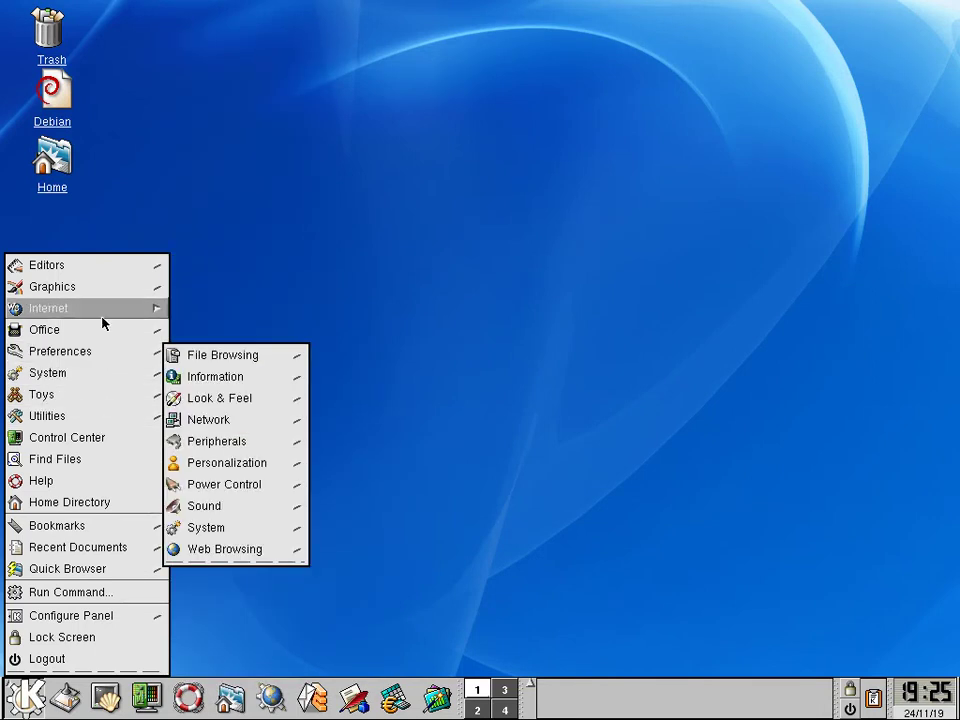
mouse_move(103, 326)
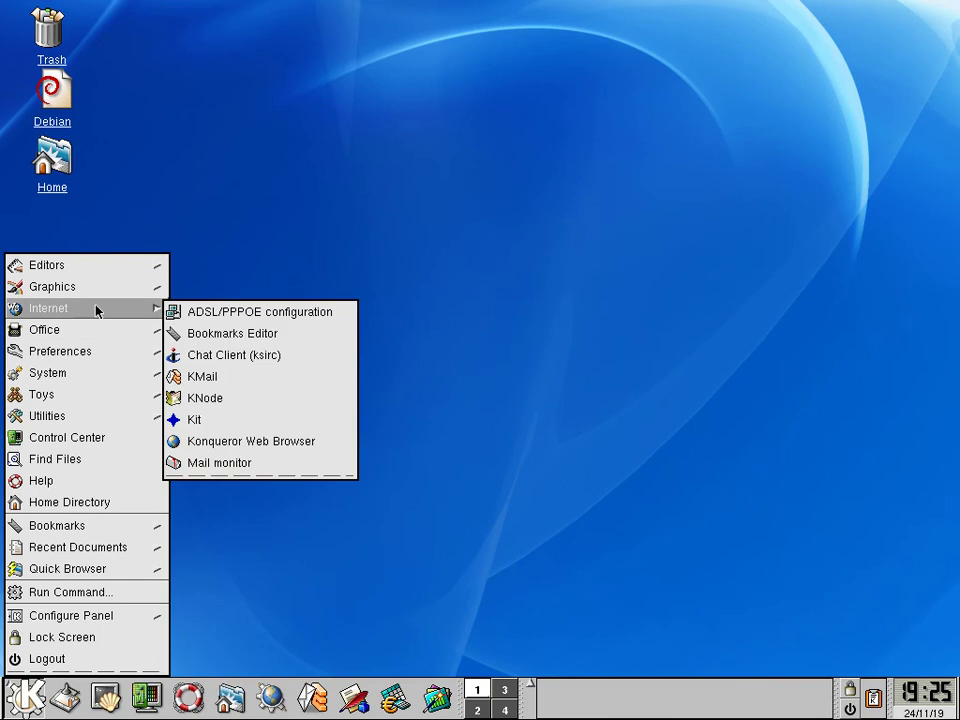
mouse_move(103, 297)
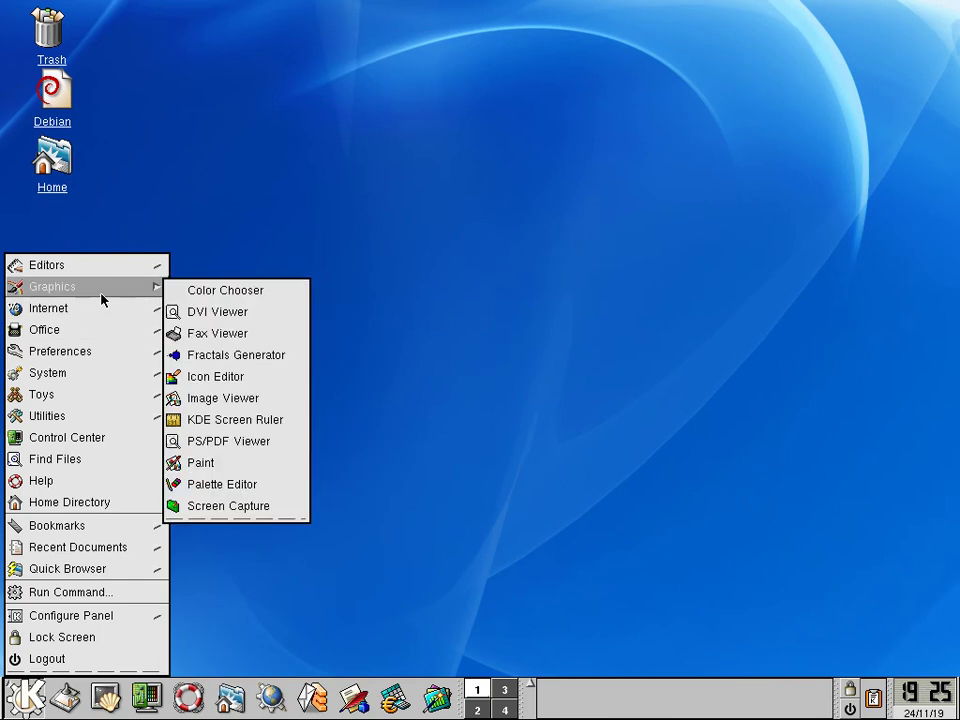
left_click(193, 167)
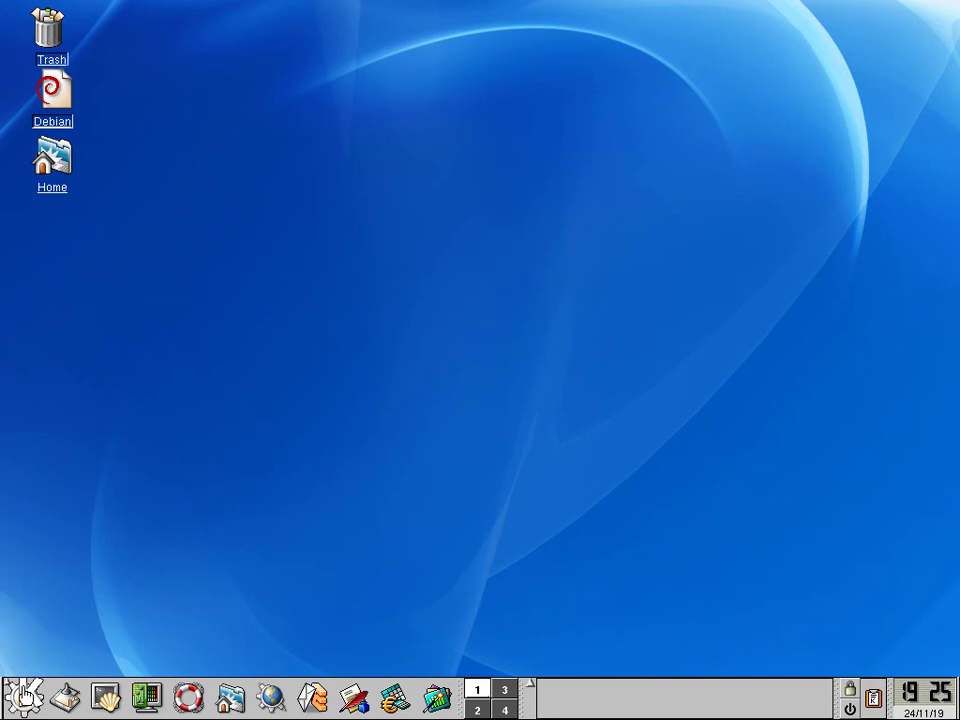
Log out of the KDE session without restoring it at the next login
left_click(22, 697)
left_click(40, 658)
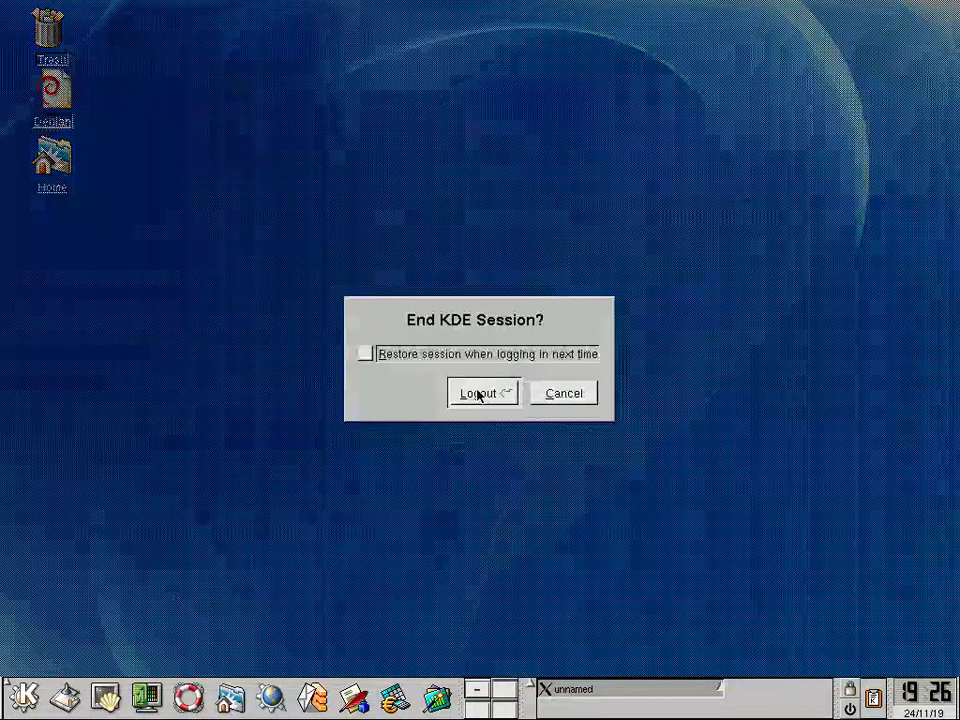
left_click(477, 395)
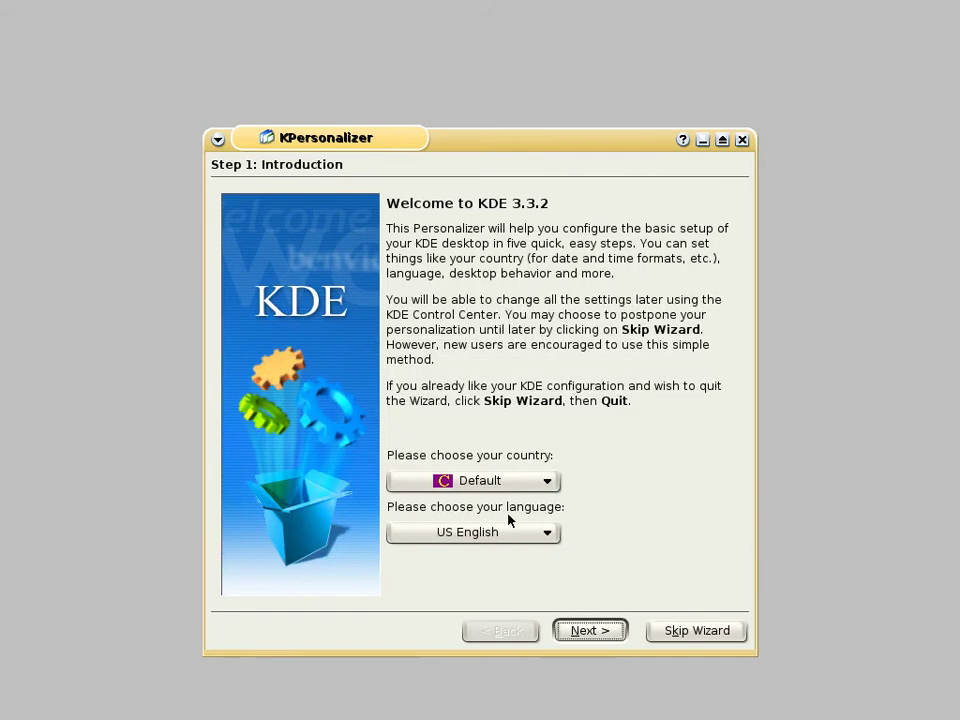
In KPersonalizer, accept the Default country and US English, compare the UNIX, Apple MacOS and Microsoft Windows behaviors, and choose KDE (TM) as system behavior
left_click(590, 630)
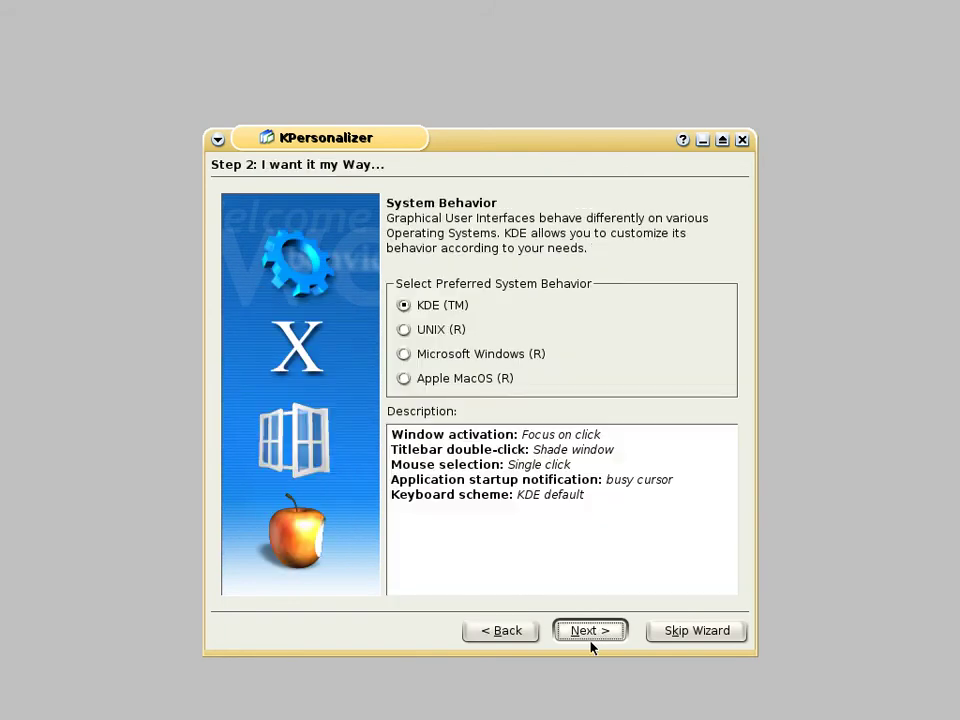
left_click(435, 333)
left_click(435, 310)
left_click(440, 330)
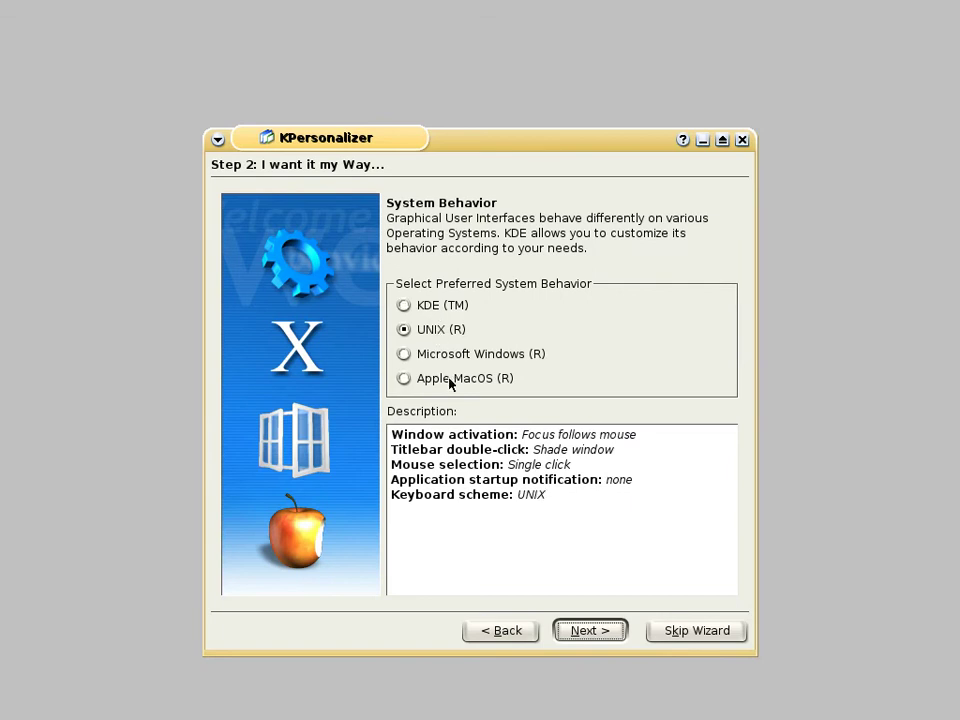
left_click(445, 378)
left_click(437, 354)
left_click(418, 305)
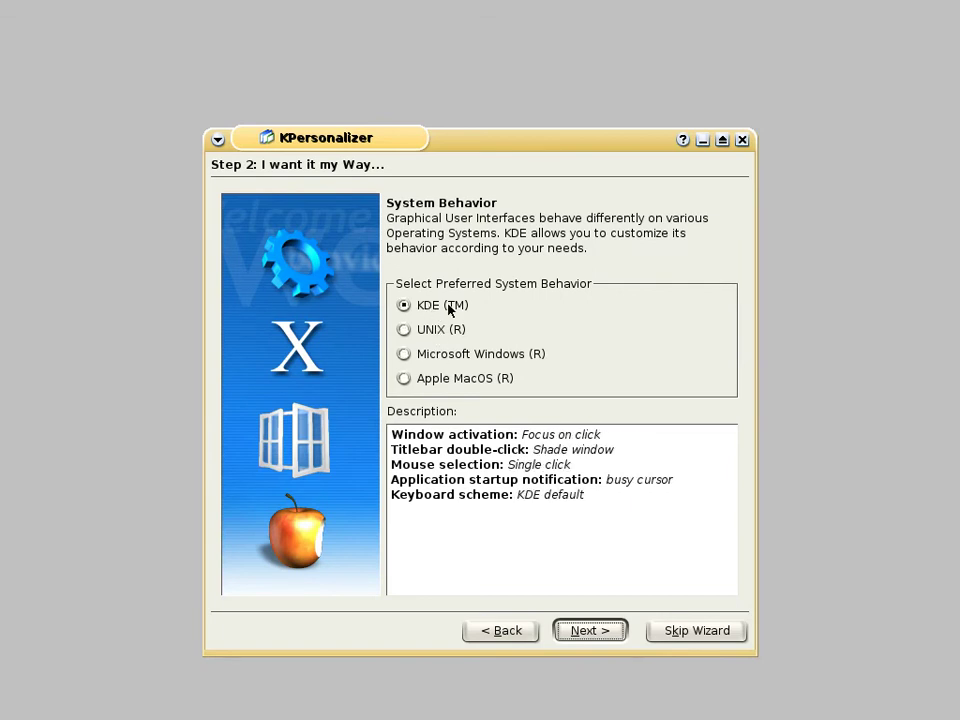
left_click(615, 631)
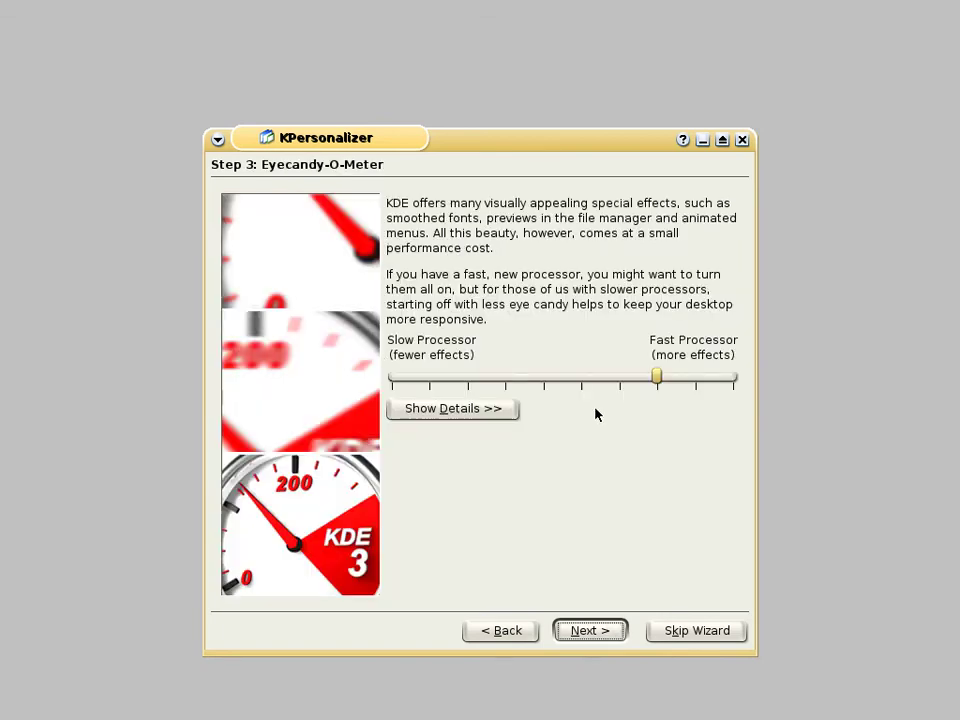
Show the detailed feature list of the Eyecandy-O-Meter and accept the preset effects level
left_click(478, 410)
mouse_move(729, 479)
left_mouse_down()
mouse_move(735, 551)
mouse_move(731, 470)
left_mouse_up()
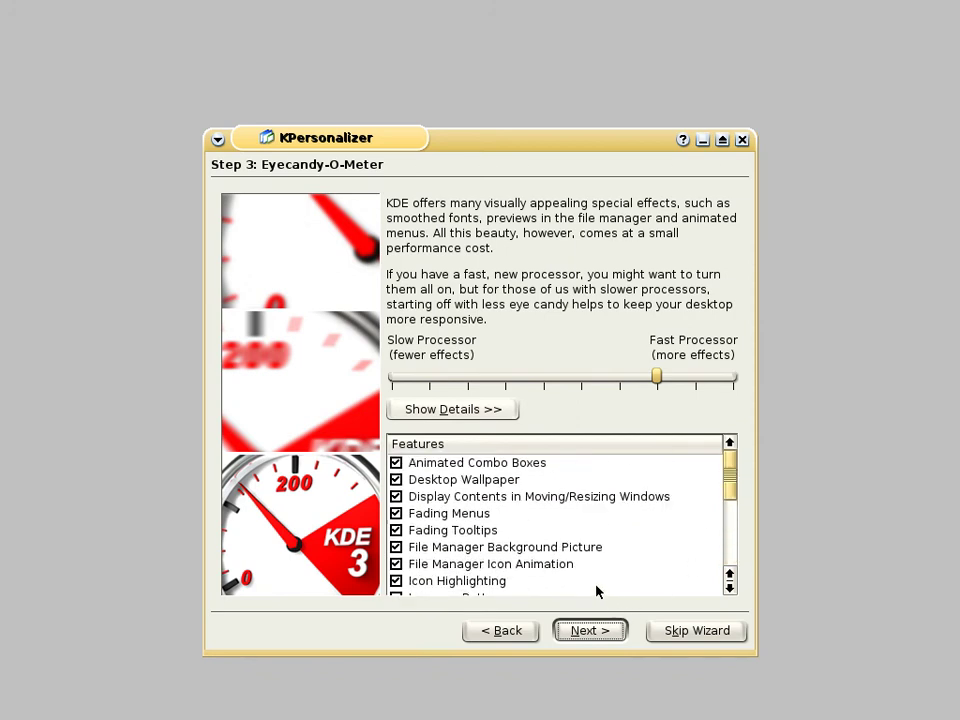
left_click(590, 631)
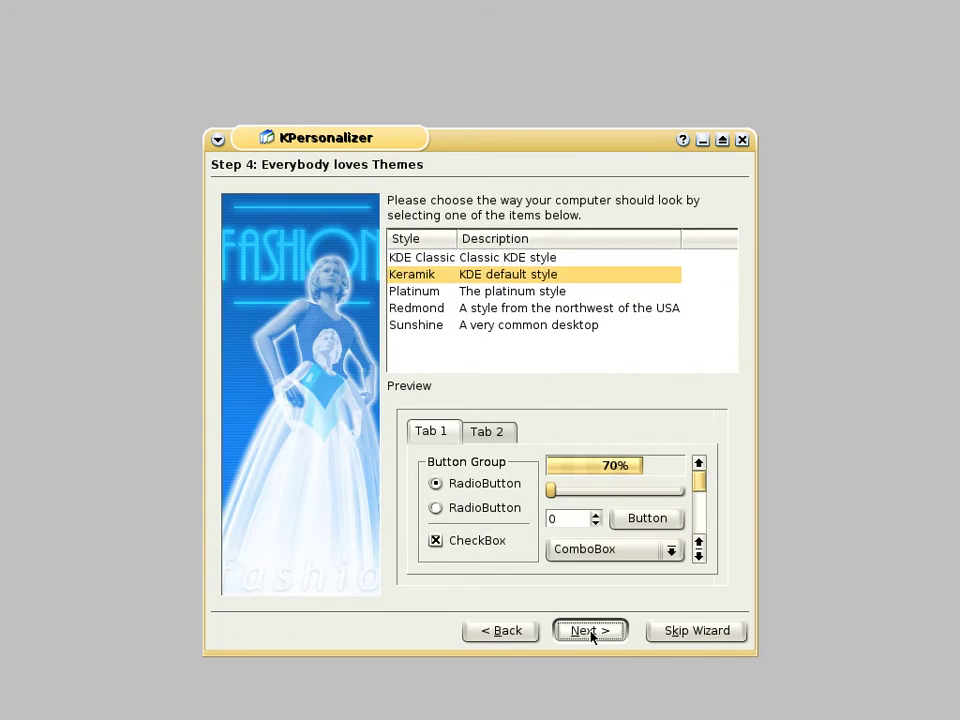
Preview the Platinum, Redmond, Sunshine and KDE Classic styles in the theme list, and return to Keramik
left_click(528, 291)
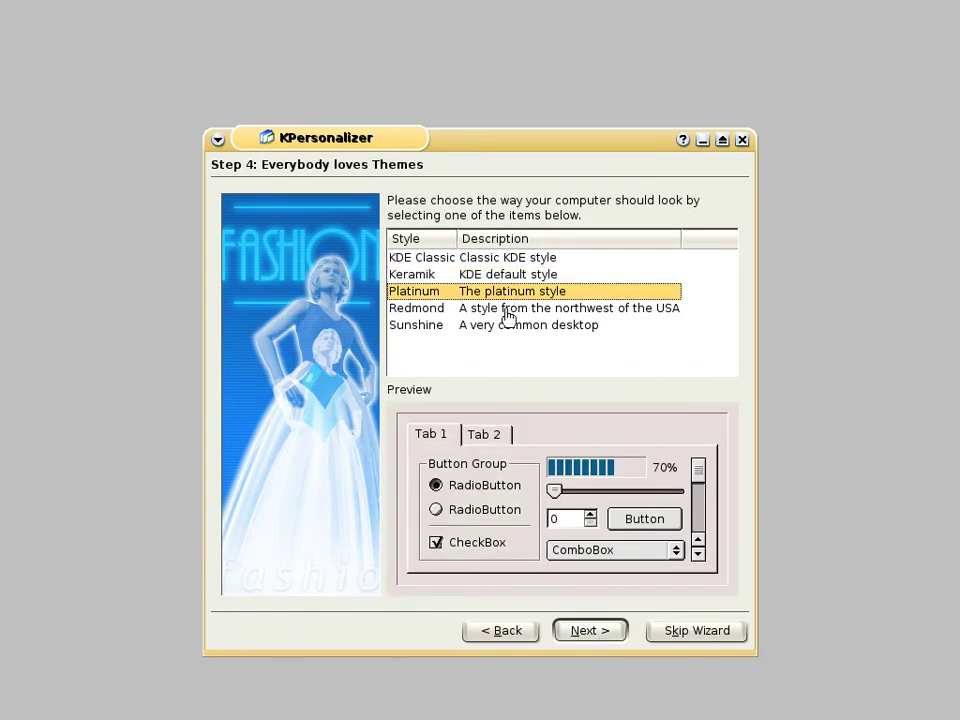
left_click(507, 310)
left_click(519, 326)
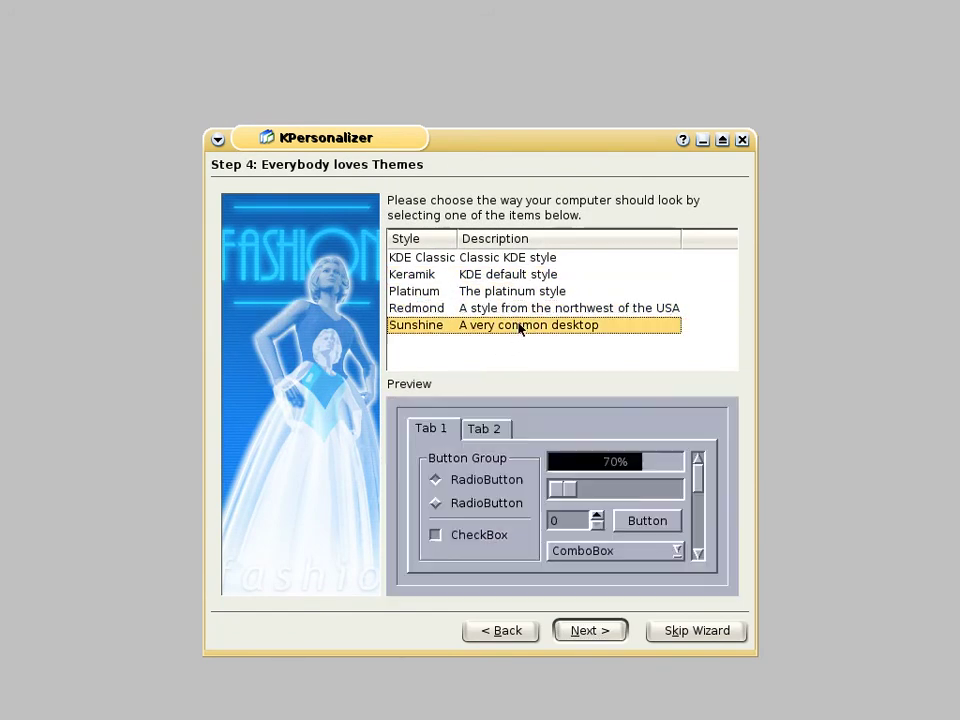
left_click(508, 258)
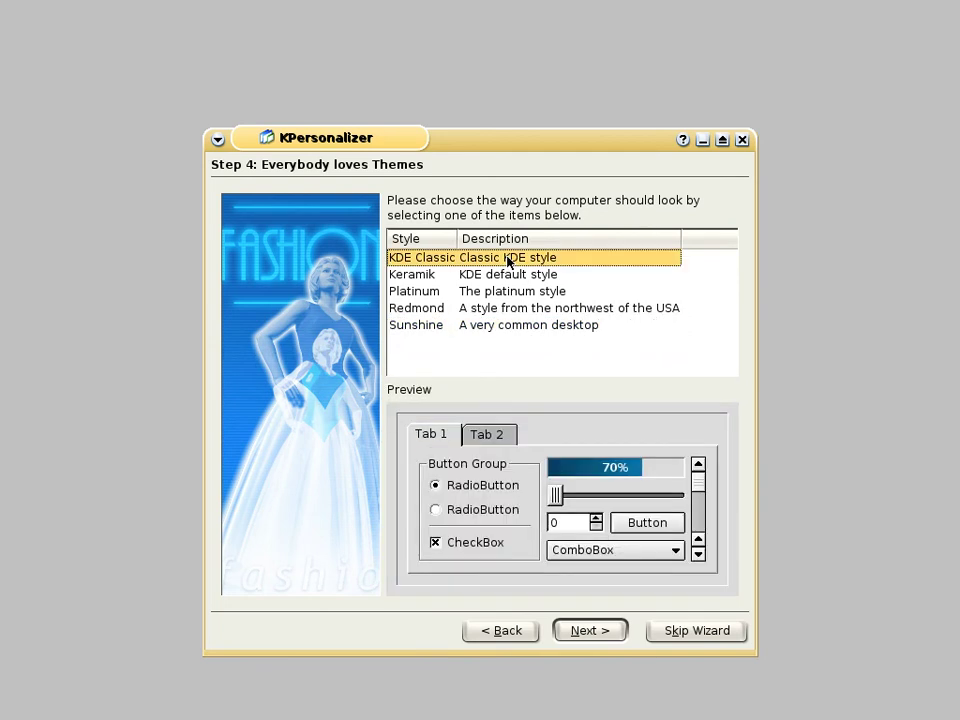
left_click(511, 276)
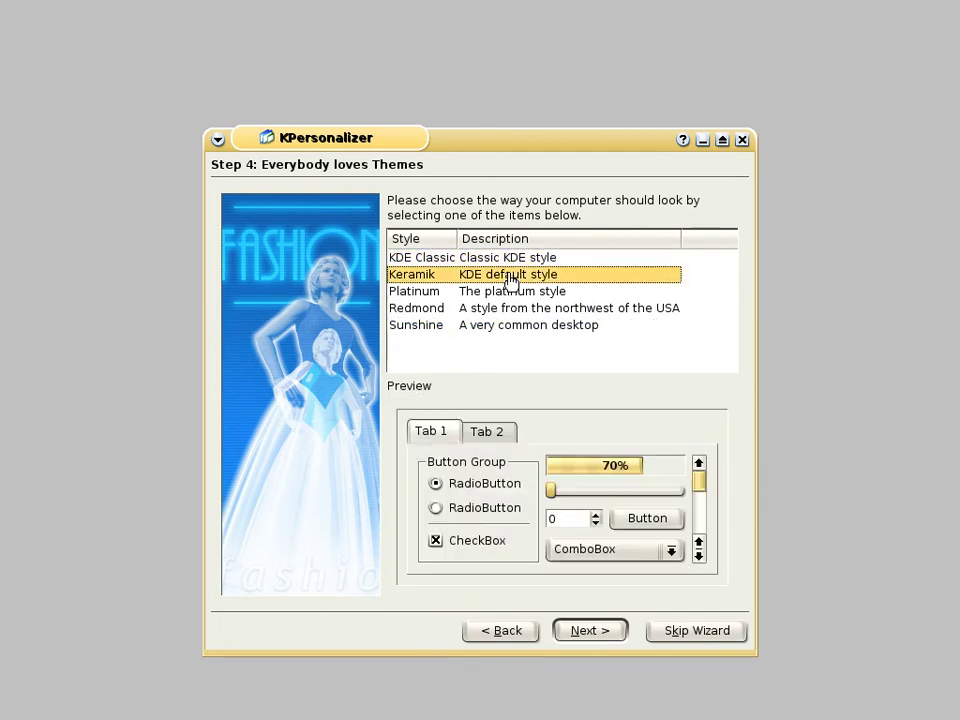
Finish the KPersonalizer wizard with the chosen style, and dismiss the useful tips and artsmessage windows
left_click(602, 630)
left_click(594, 630)
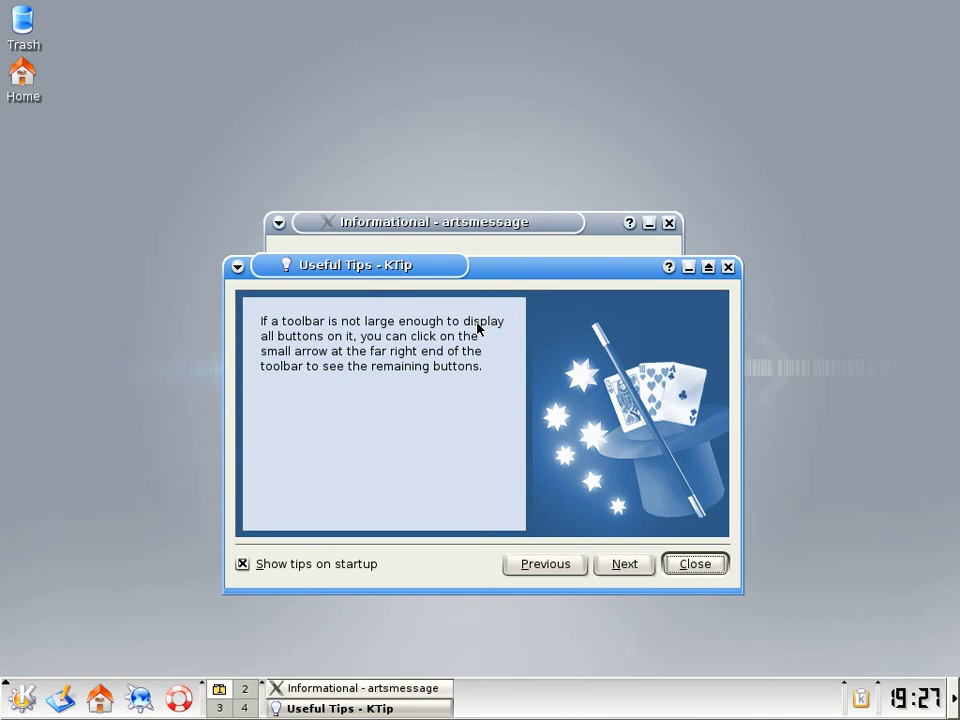
left_click(705, 565)
left_click(474, 440)
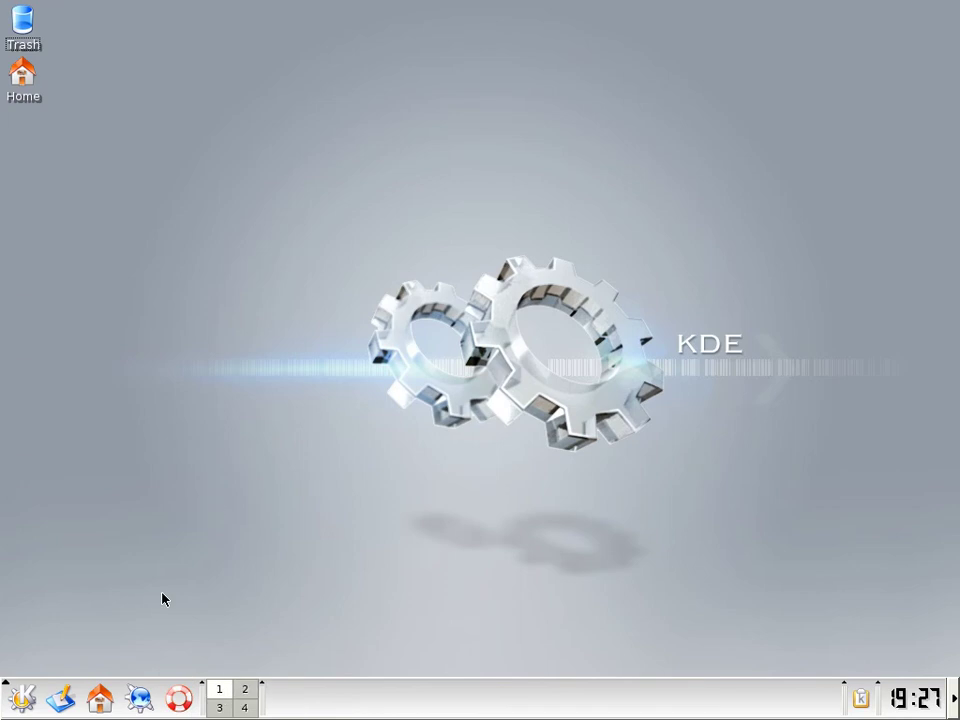
Open the KDE Control Center and move its window near the middle of the desktop
left_click(21, 697)
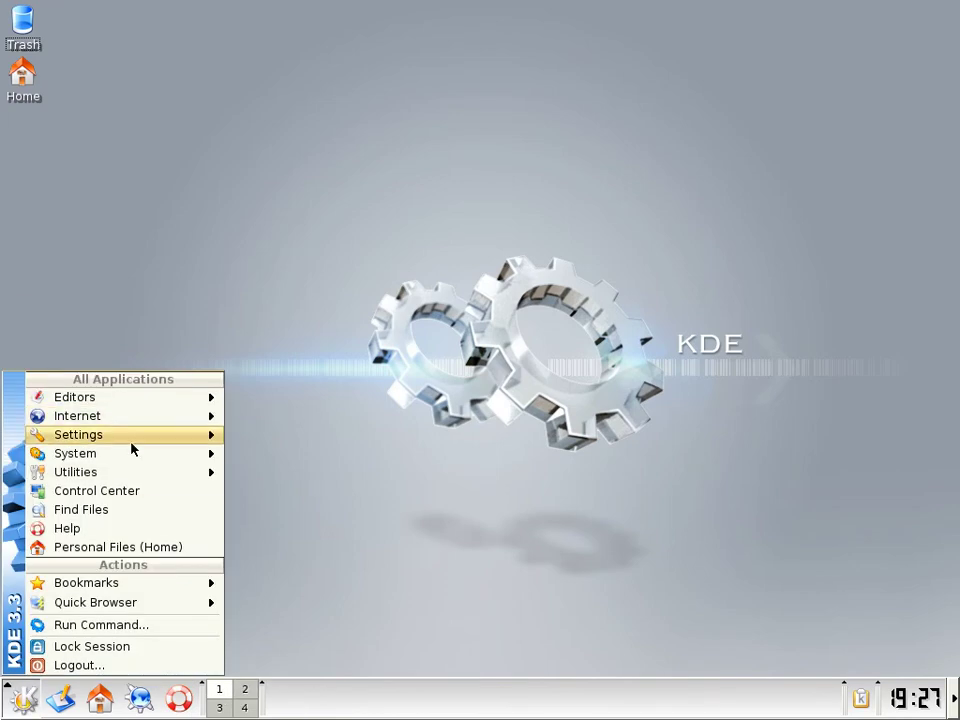
left_click(119, 497)
left_click_drag(413, 30, 521, 58)
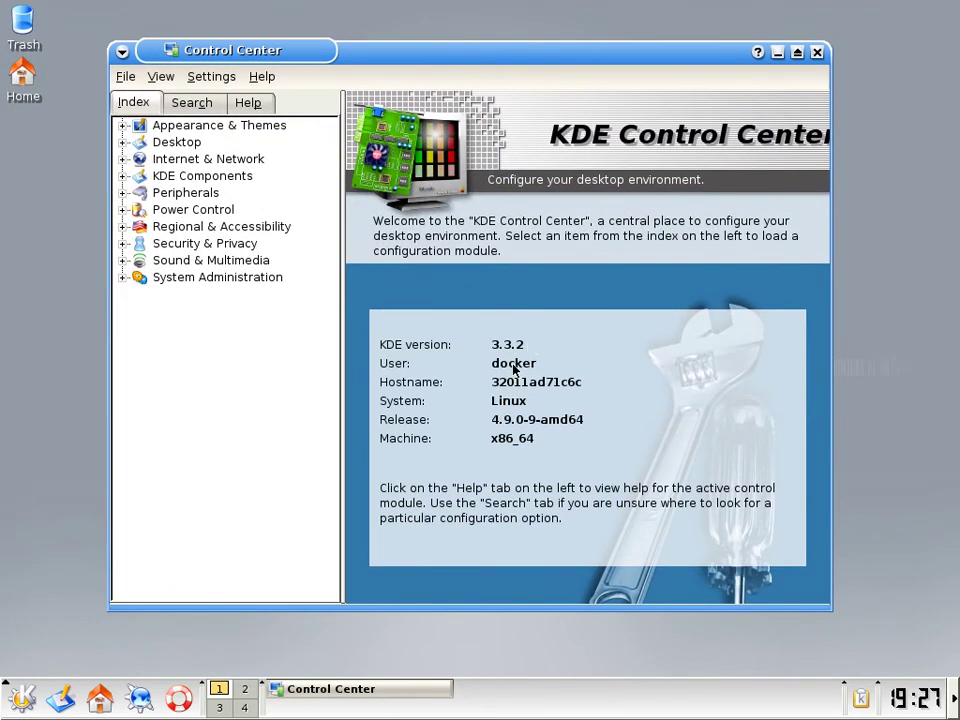
Expand the Appearance & Themes, Desktop and Internet & Network categories and examine their modules, including the Web Browser group
left_click(122, 127)
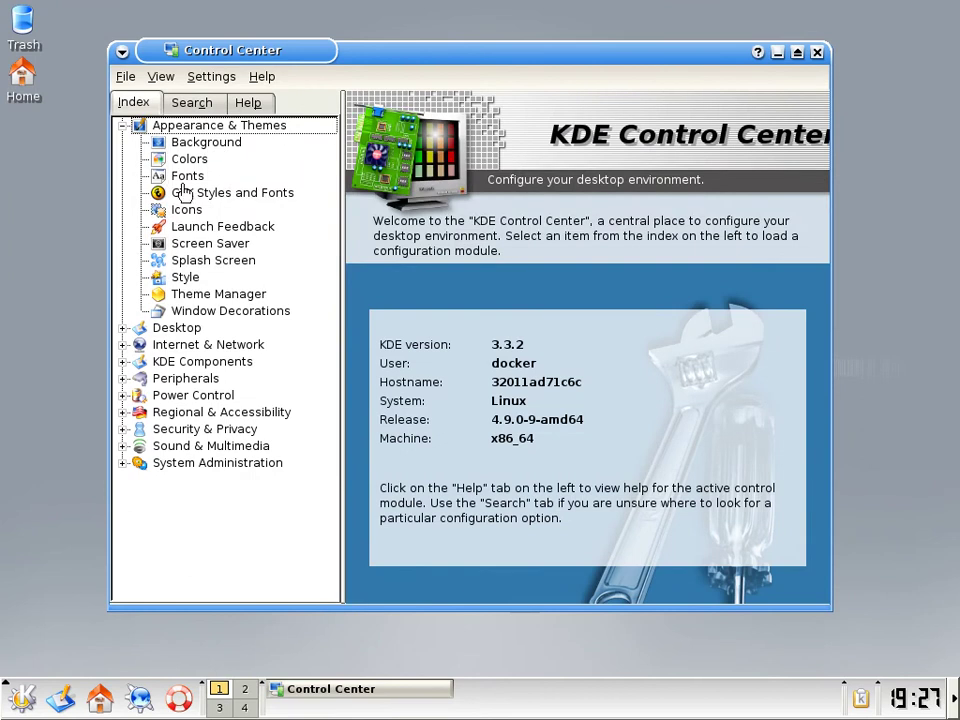
left_click(121, 330)
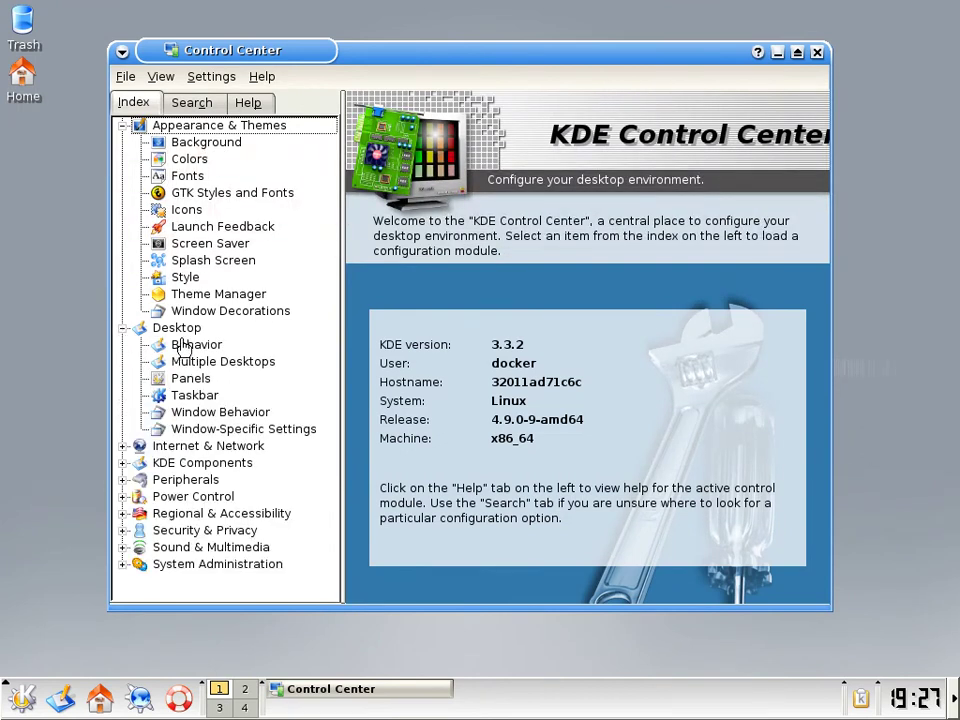
left_click(122, 447)
scroll(160, 468, "down", 1)
left_click(146, 457)
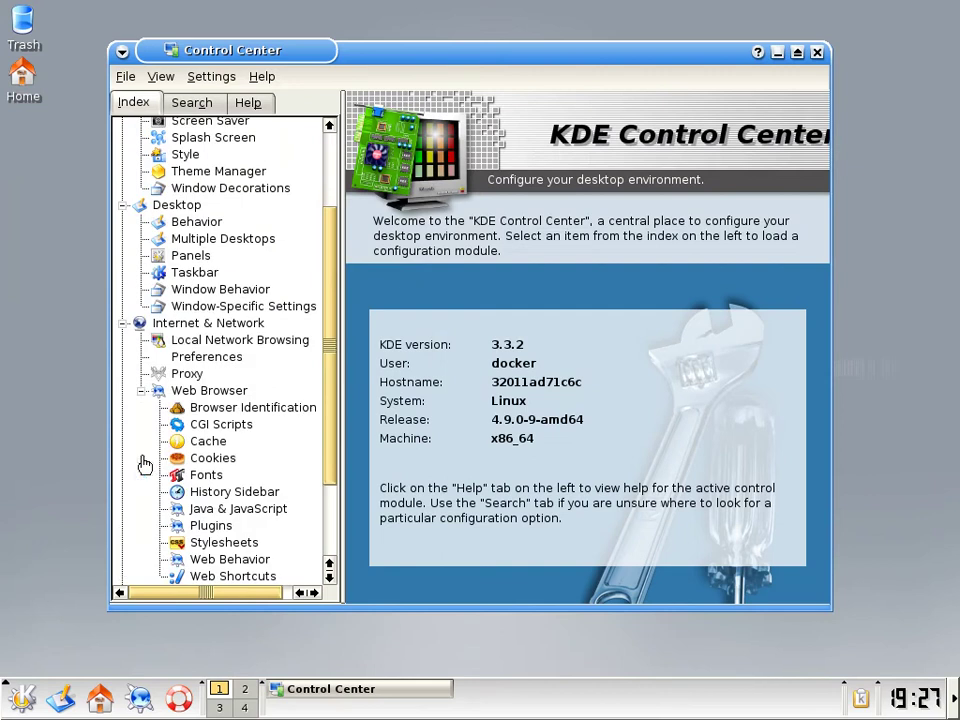
left_click(142, 391)
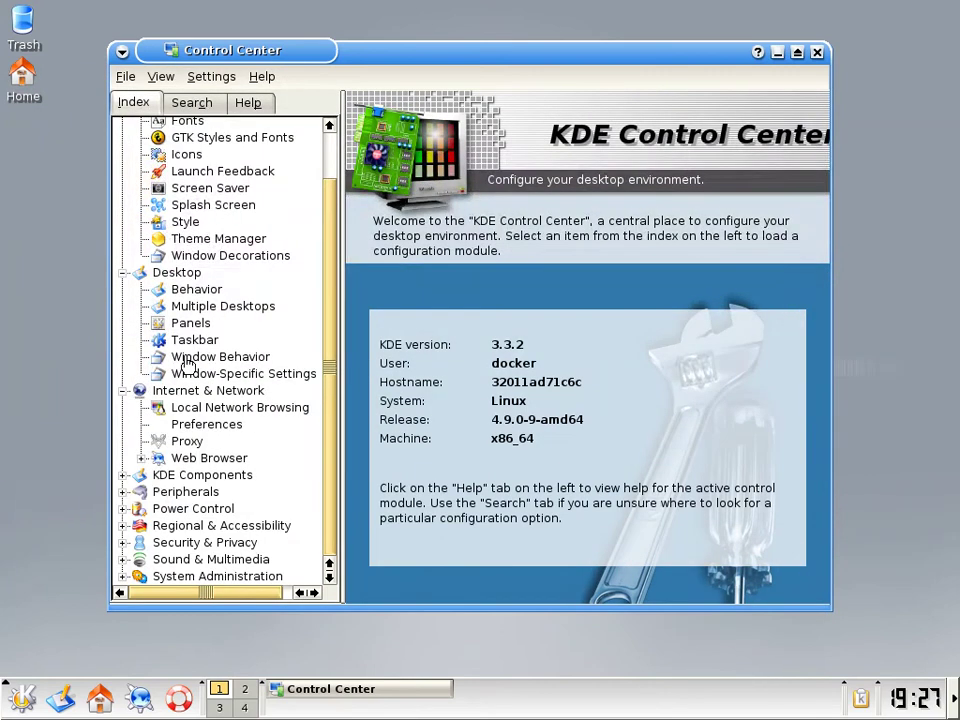
Expand the Peripherals, Security & Privacy and System Administration categories to examine their modules
left_click(123, 492)
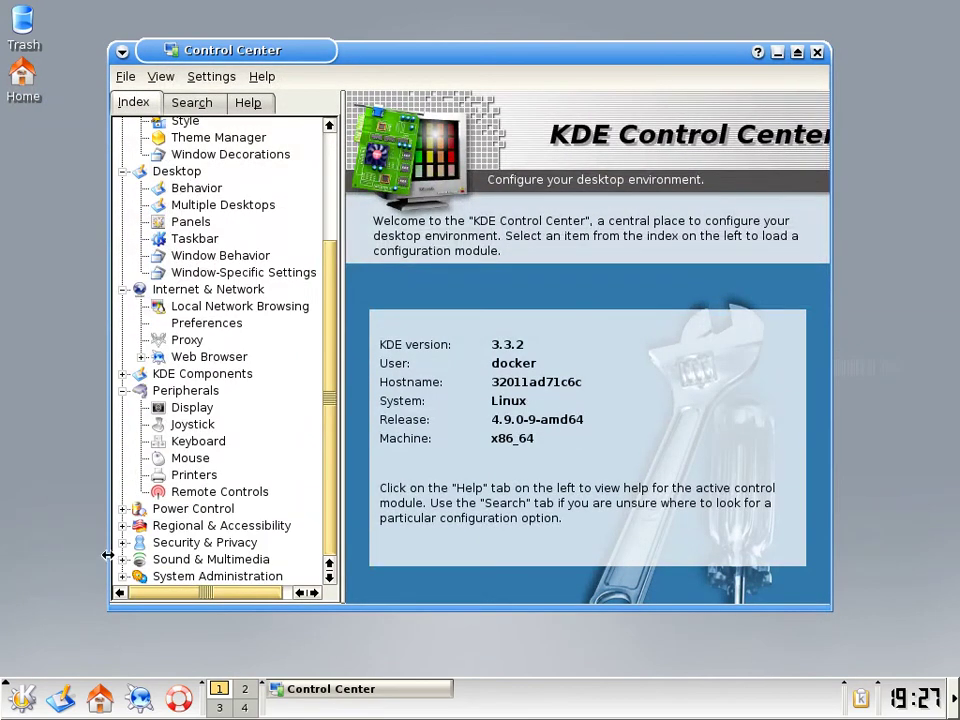
left_click(122, 542)
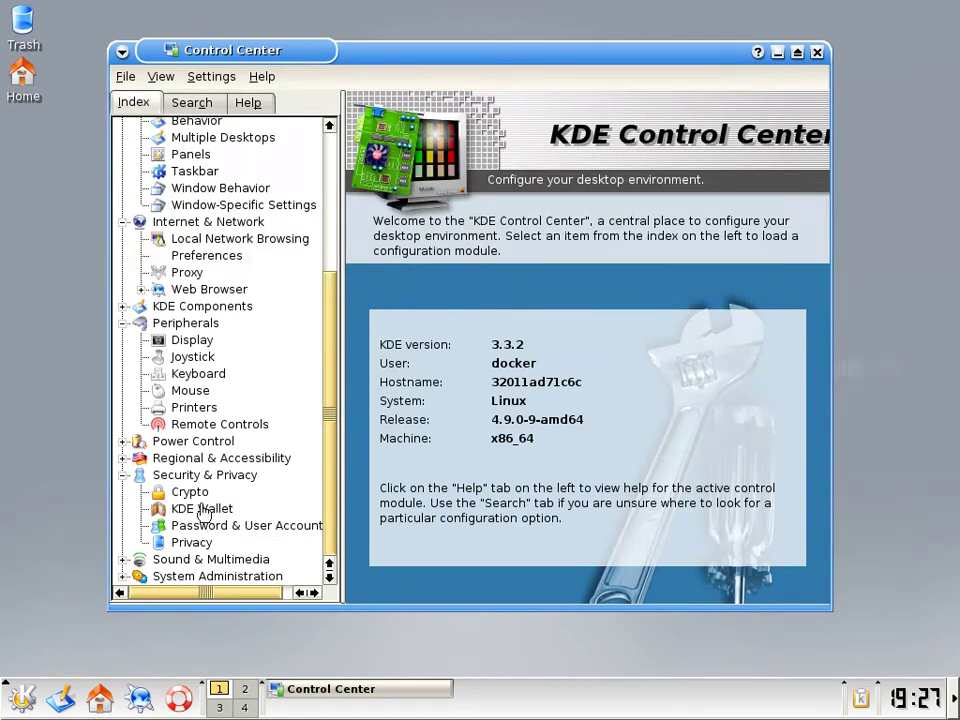
left_click(122, 577)
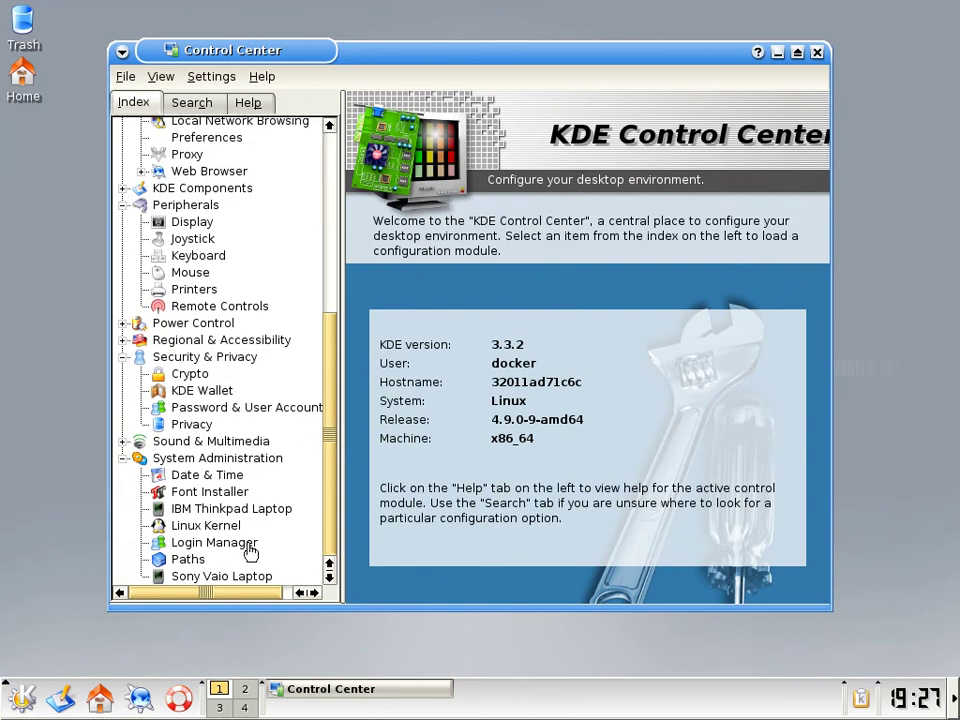
Open the Splash Screen settings, compare the Default and Redmond themes, and test the Redmond splash screen
scroll(273, 303, "up", 7)
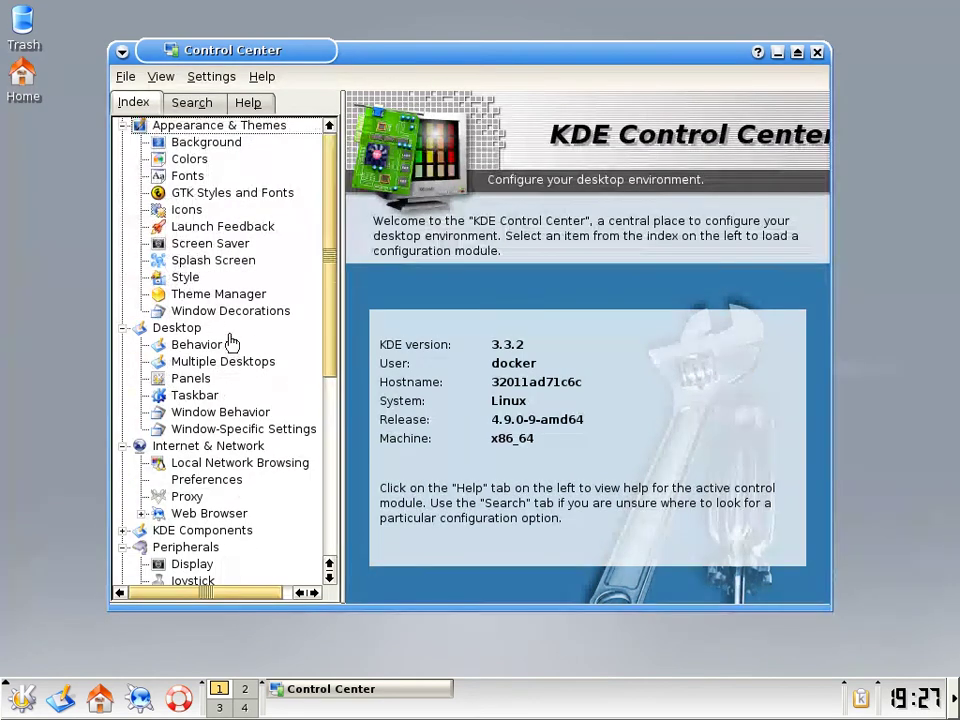
left_click(192, 265)
left_click(420, 148)
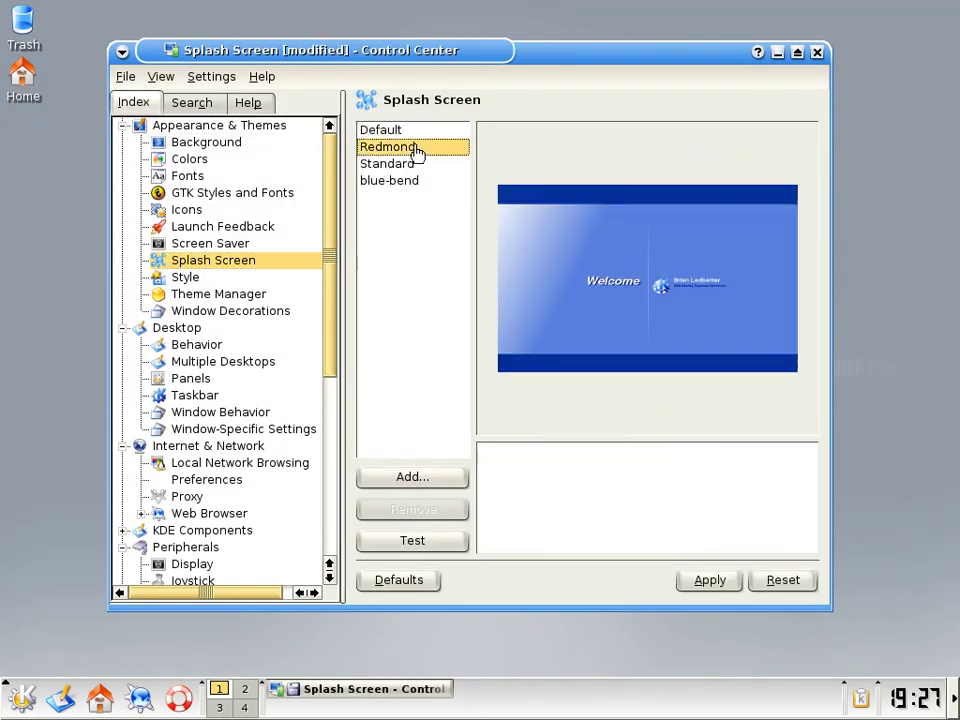
left_click(416, 131)
left_click(412, 148)
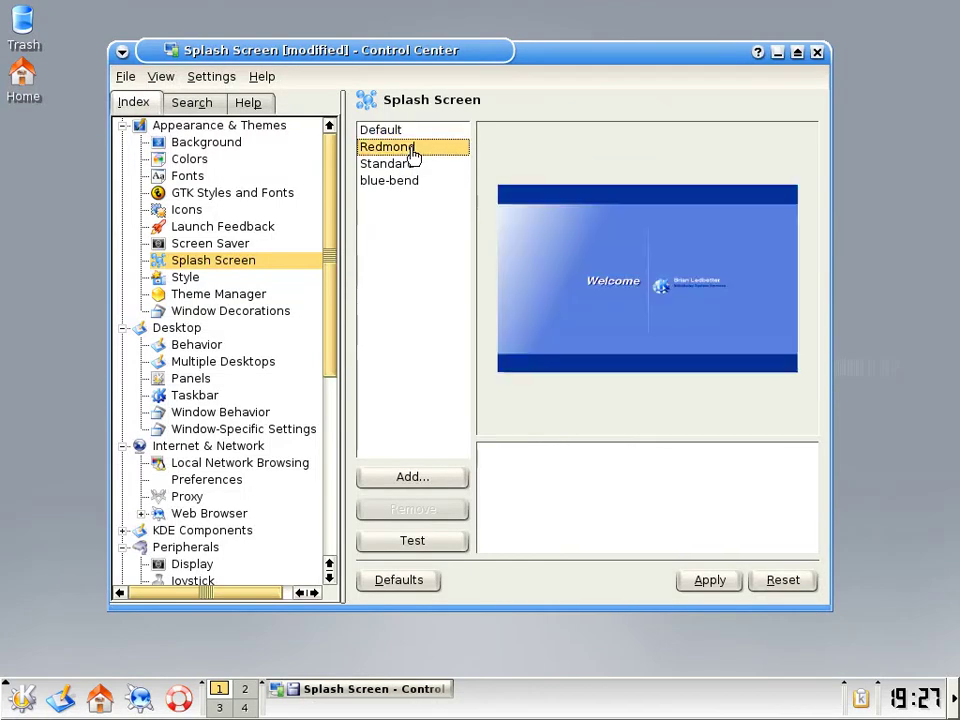
left_click(414, 541)
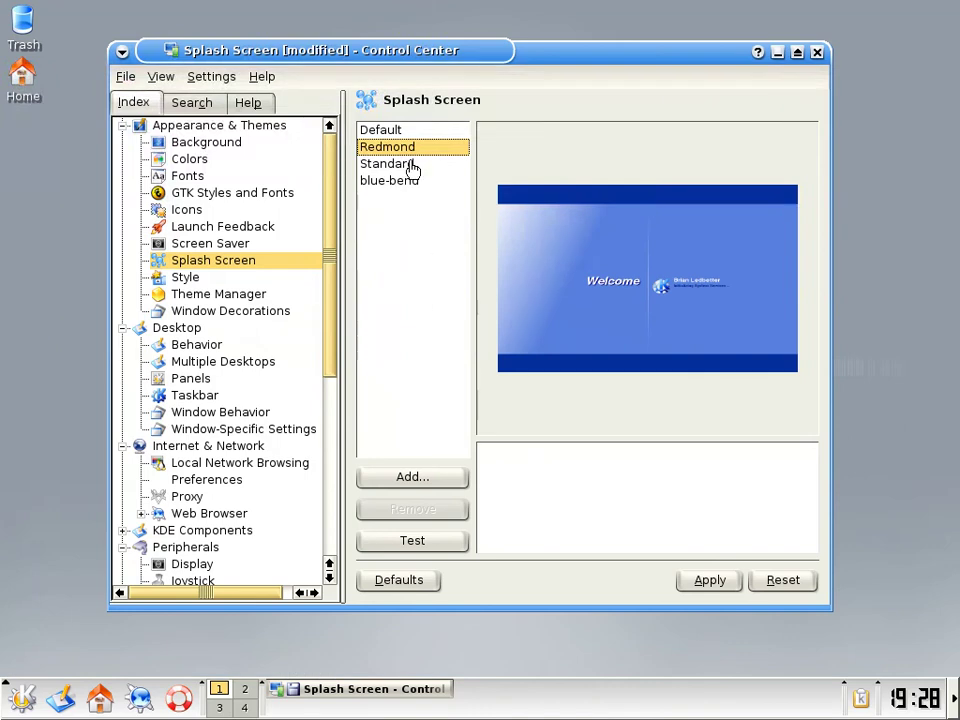
Test the Standard and blue-bend splash screens, and reset the splash screen selection without applying it
left_click(405, 164)
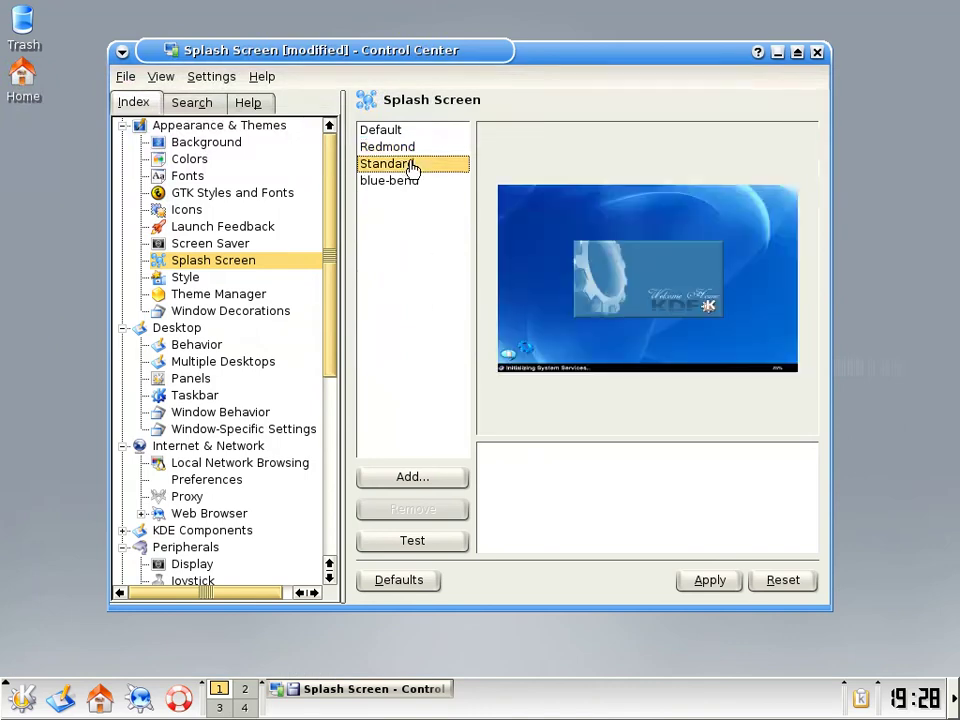
left_click(412, 541)
left_click(409, 186)
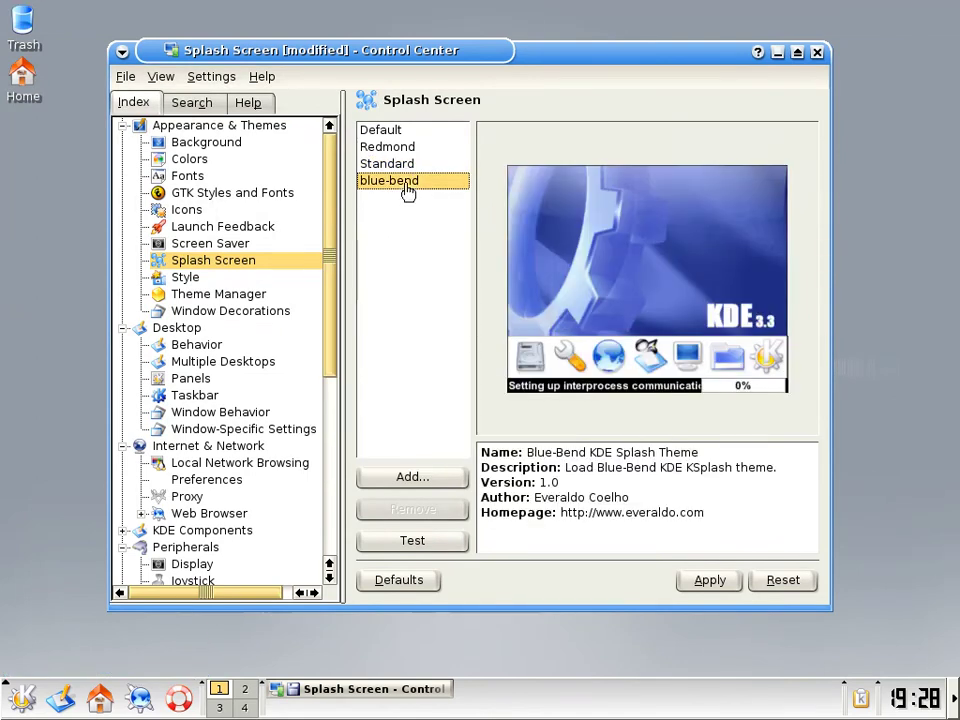
left_click(428, 541)
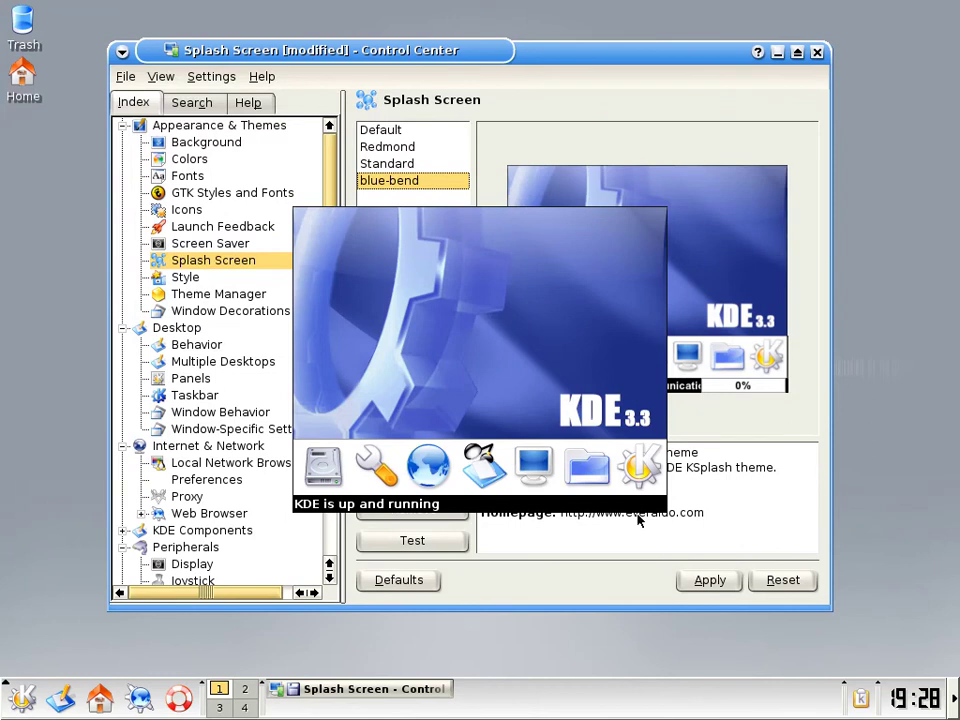
left_click(782, 579)
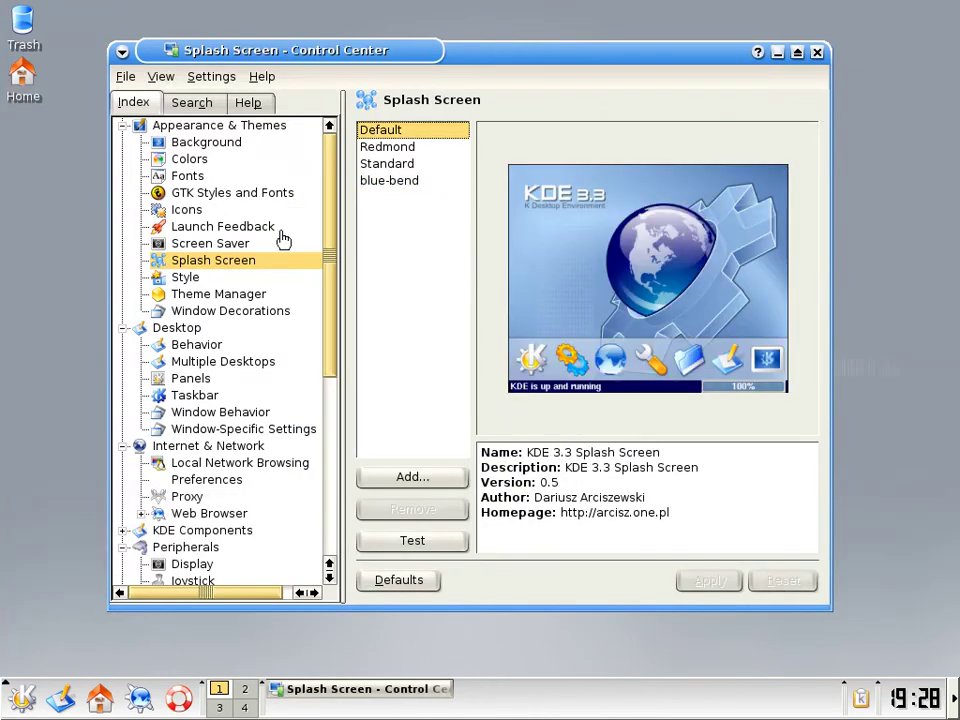
Open the Style settings and look through the list of available widget styles
left_click(228, 281)
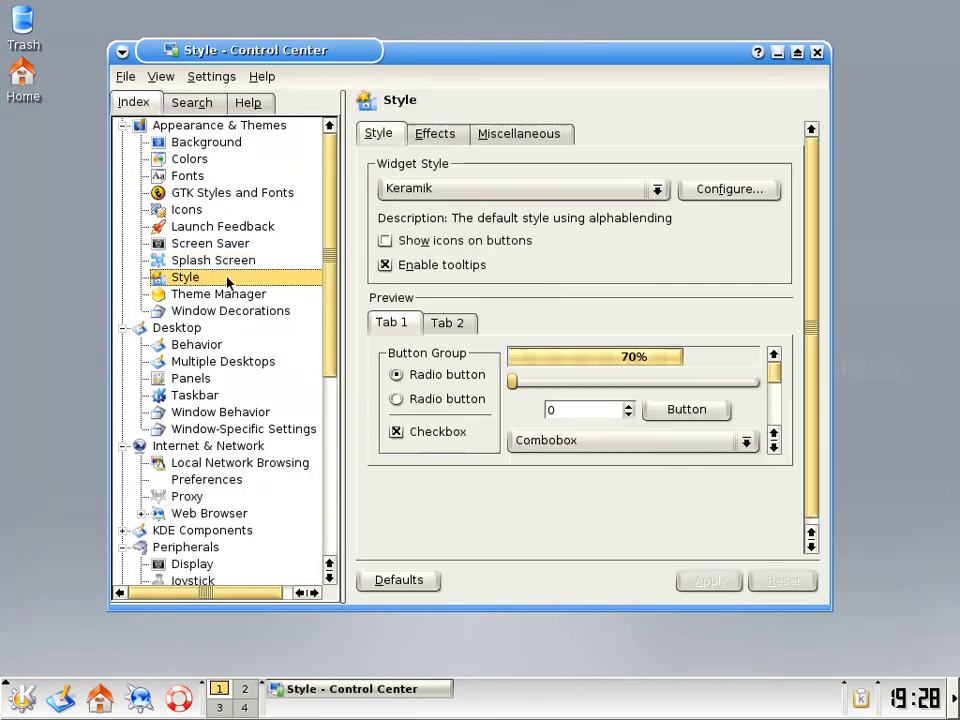
left_click(517, 190)
scroll(537, 245, "up", 2)
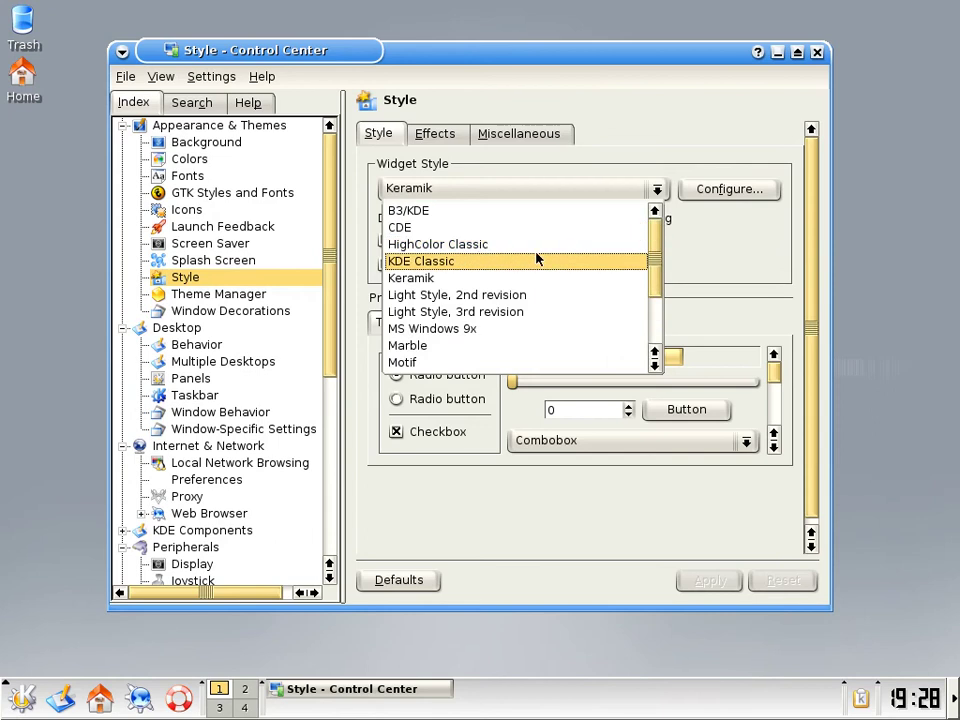
scroll(549, 283, "down", 2)
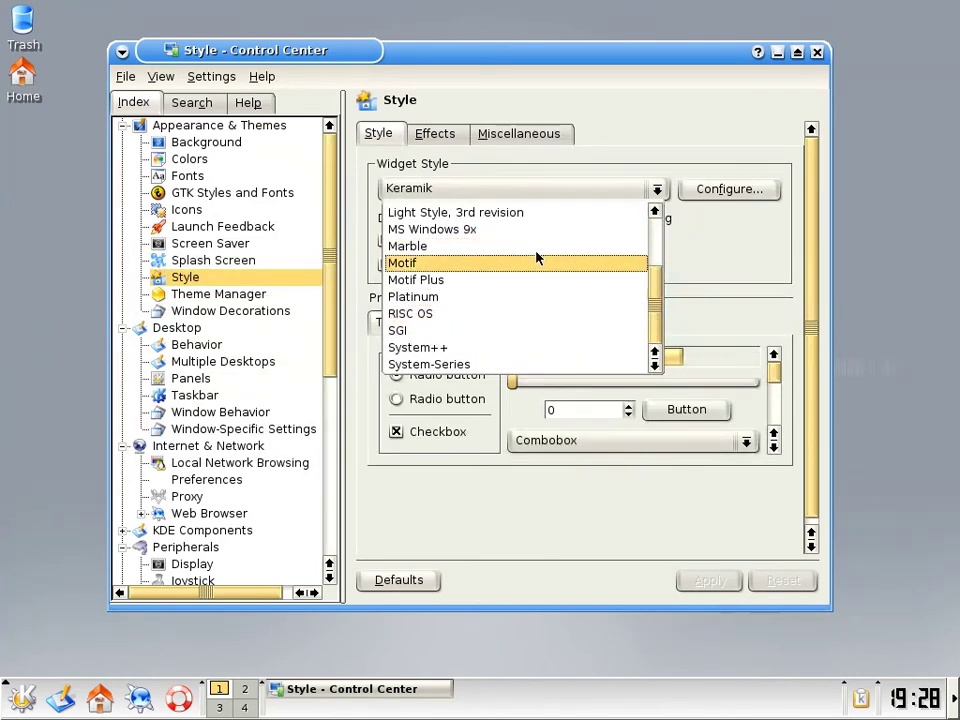
scroll(542, 312, "up", 3)
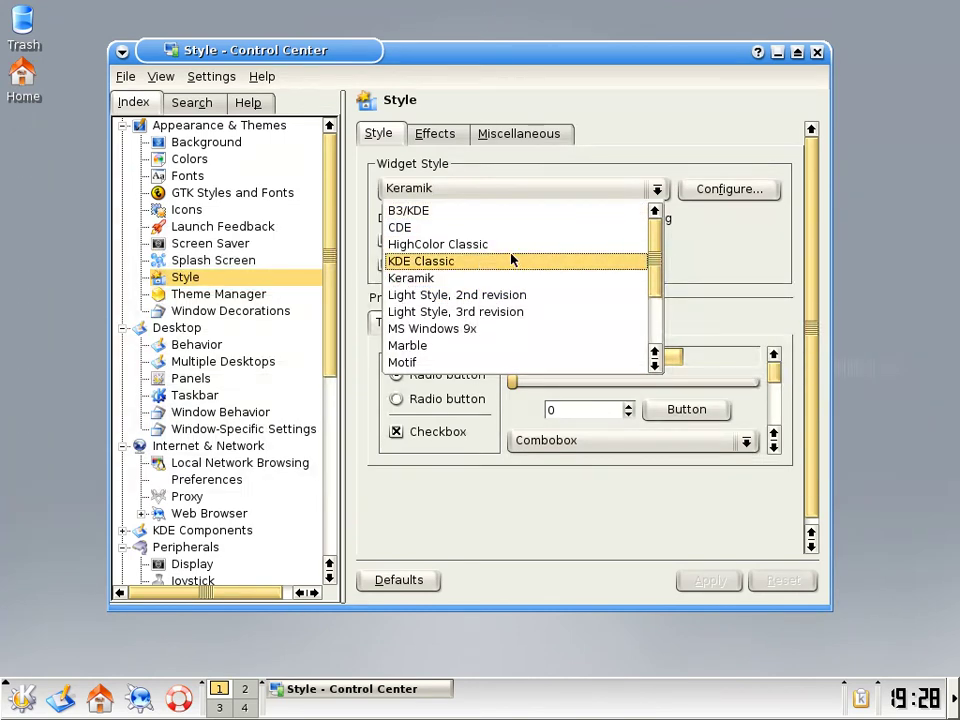
Preview the KDE Classic widget style, look over the other styles again, and discard the style change
left_click(514, 260)
left_click(496, 192)
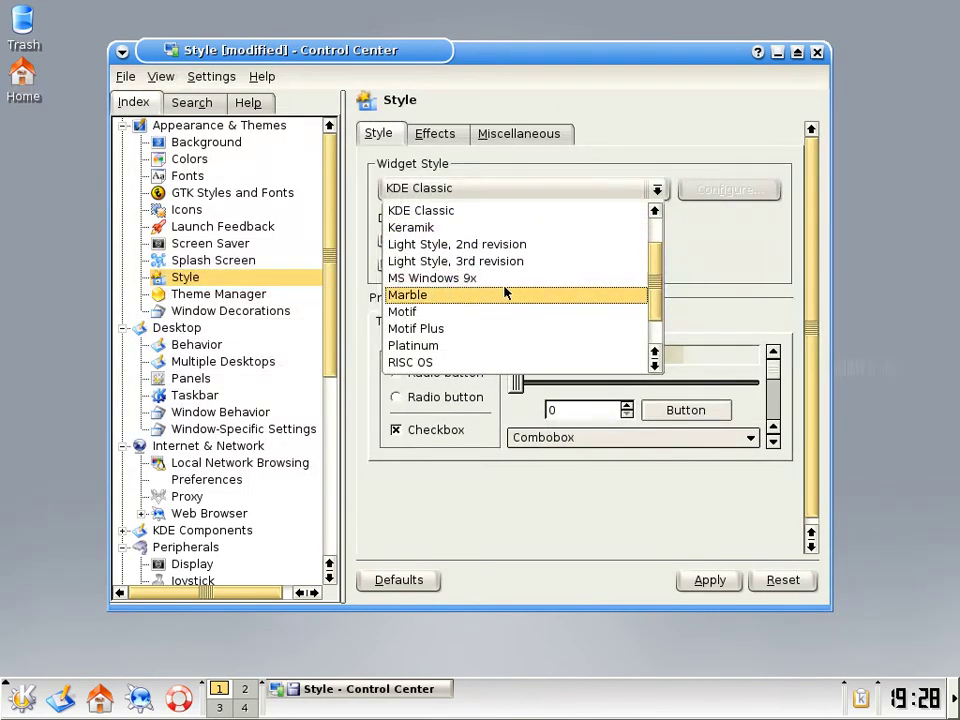
scroll(505, 290, "up", 1)
left_click(746, 266)
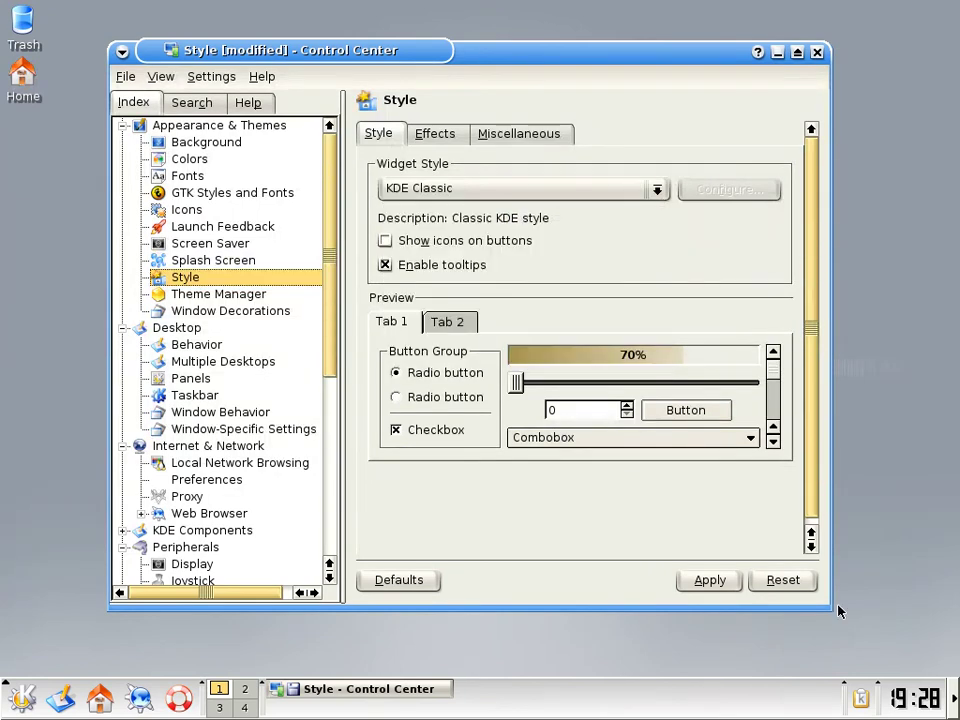
left_click(795, 582)
Examine the GUI effects and the miscellaneous toolbar options of the Style settings, and return to the widget style page
left_click(433, 136)
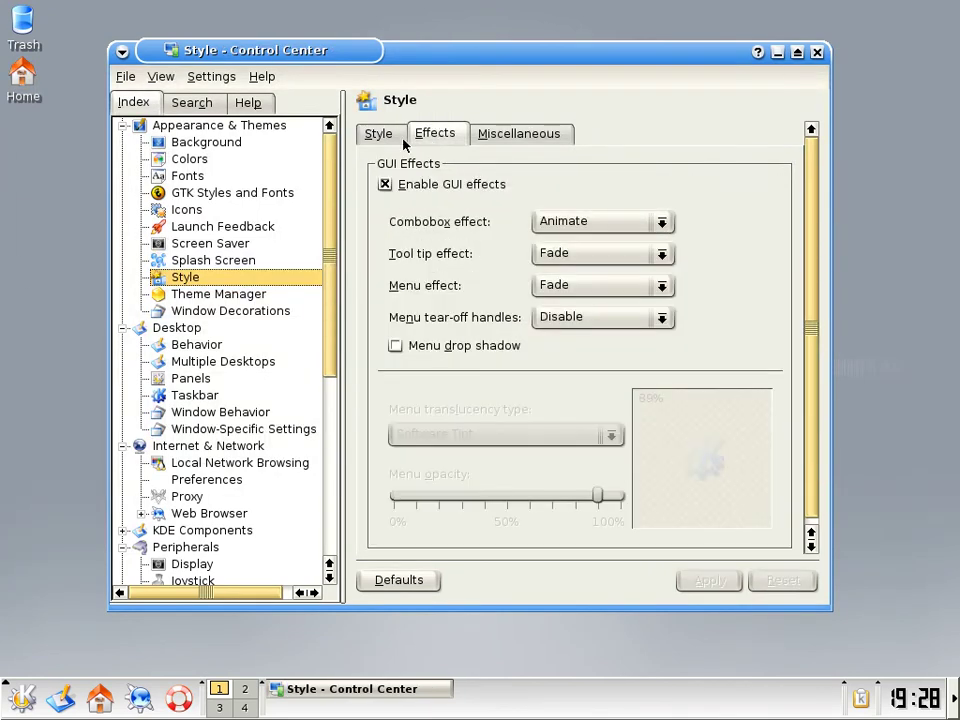
left_click(485, 136)
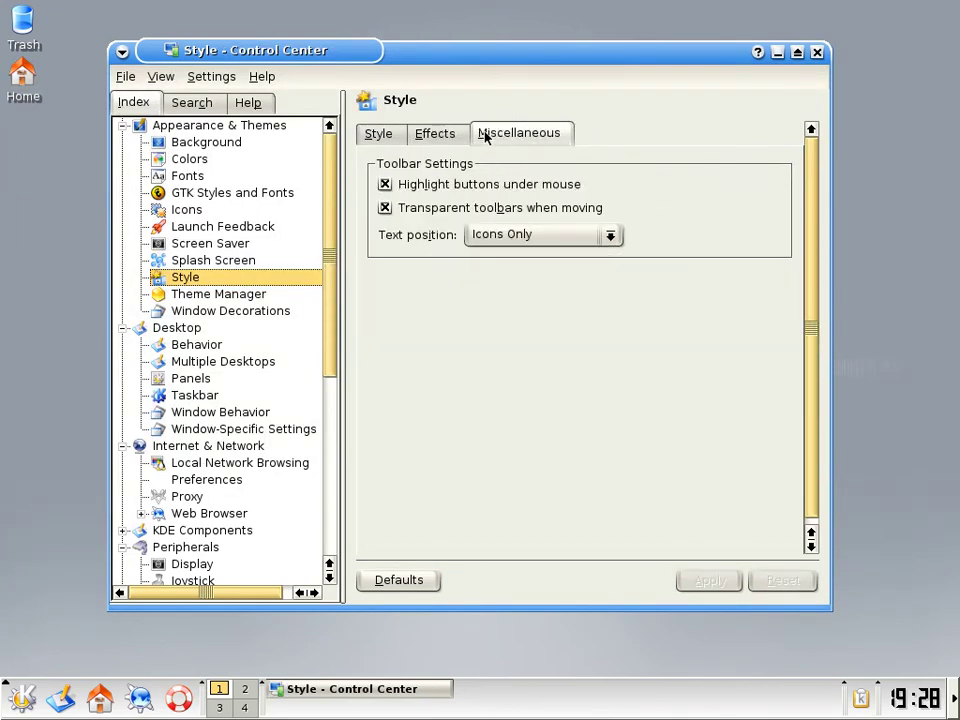
left_click(380, 137)
Examine the Theme Manager, Launch Feedback, Icons, and GTK Styles and Fonts settings one after another
left_click(235, 295)
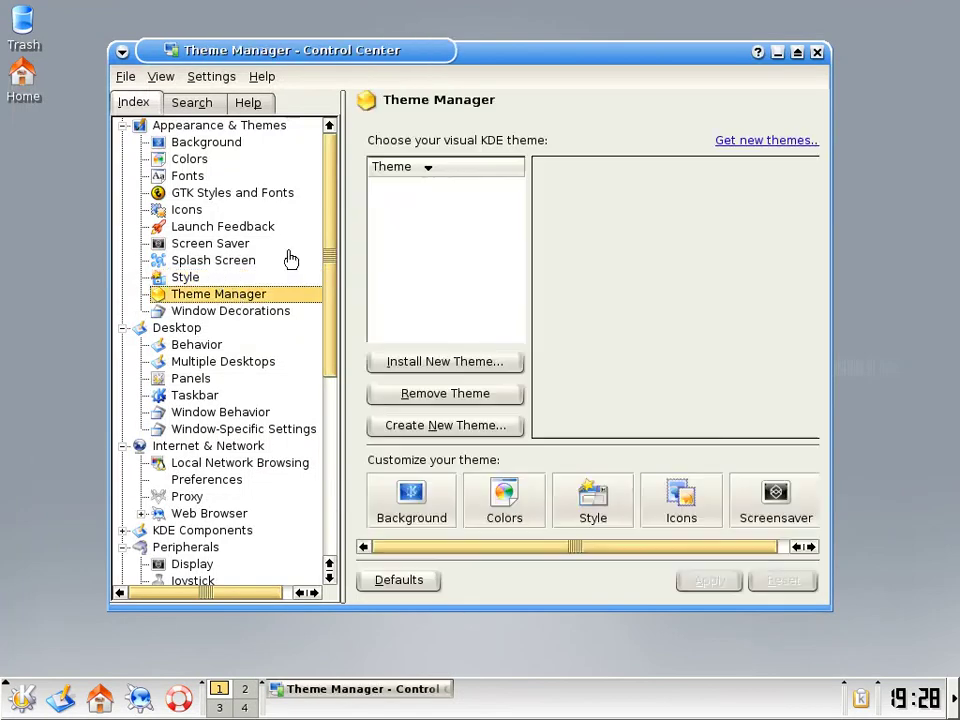
left_click(195, 226)
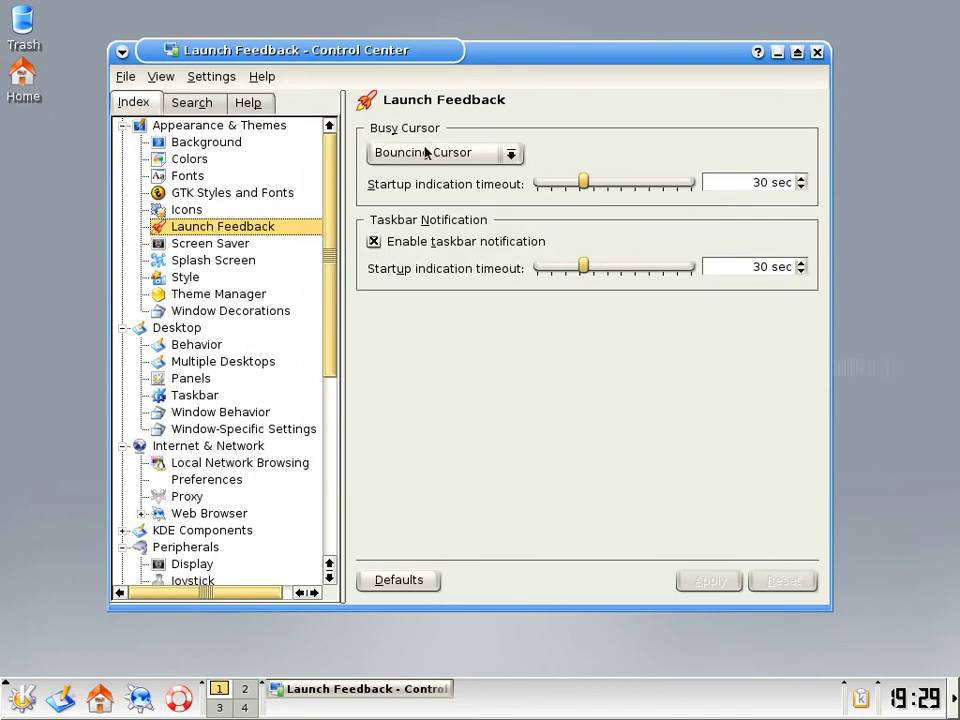
left_click(172, 210)
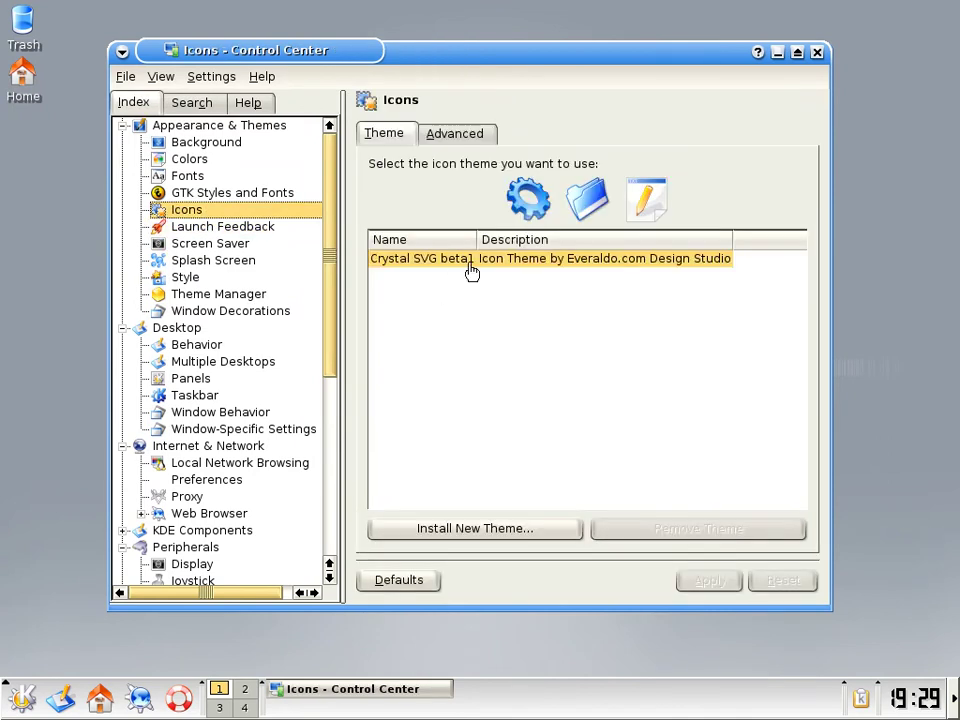
left_click(240, 192)
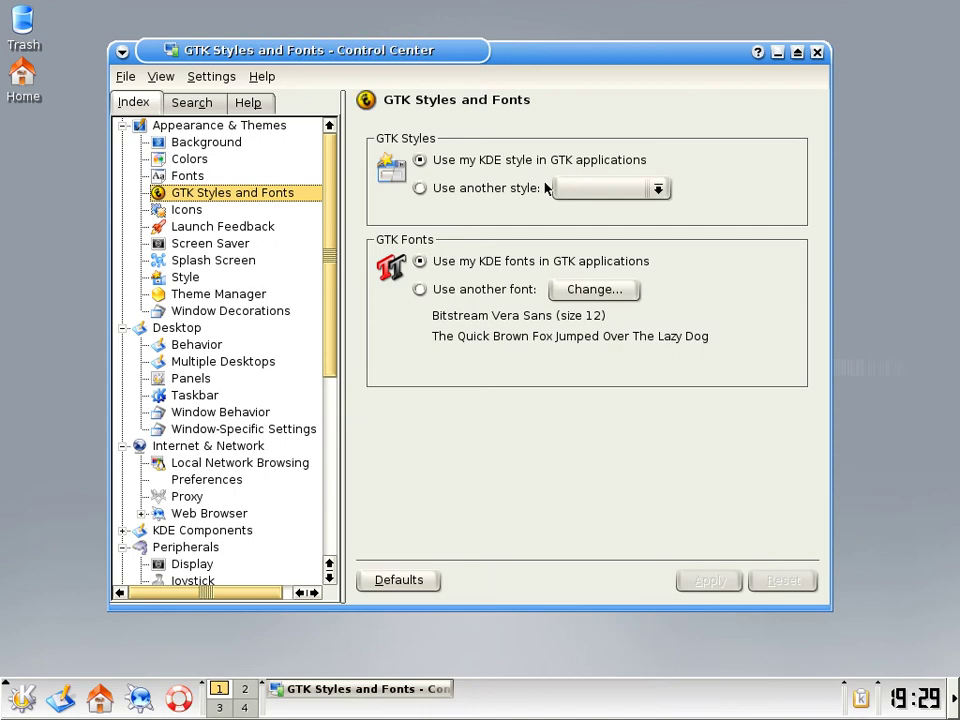
Launch the Mozilla Web Browser and maximize its window
left_click(23, 692)
mouse_move(124, 414)
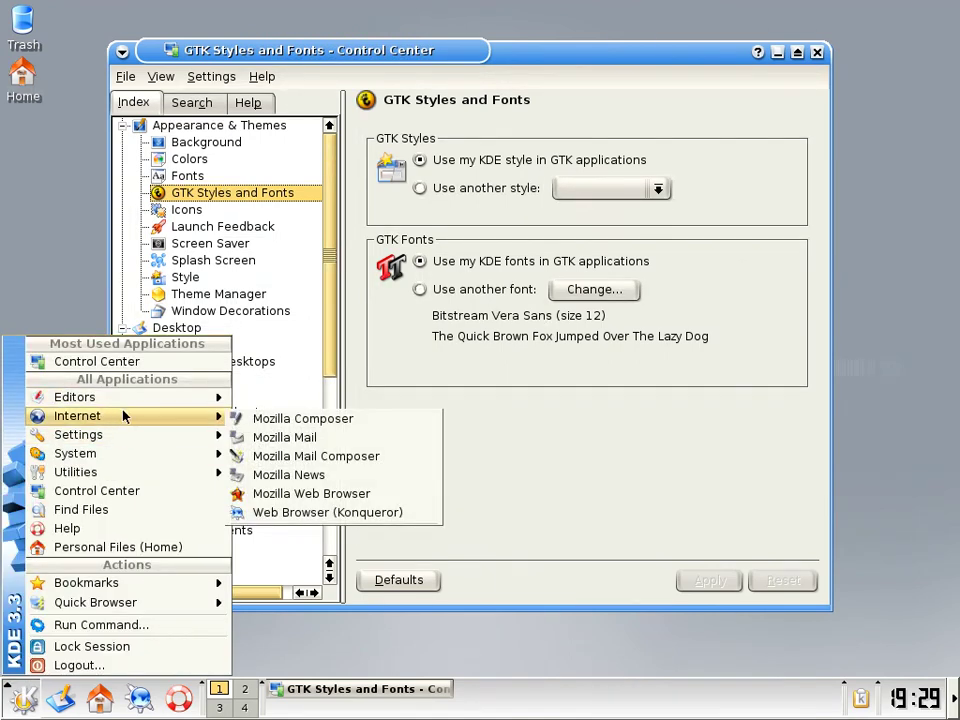
left_click(370, 494)
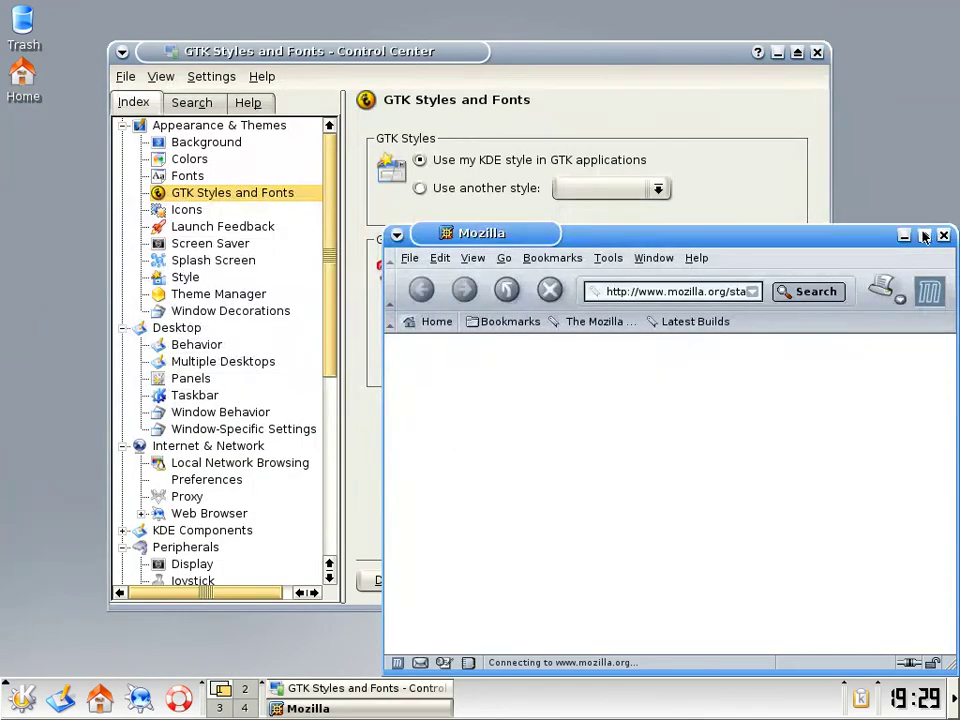
left_click(924, 236)
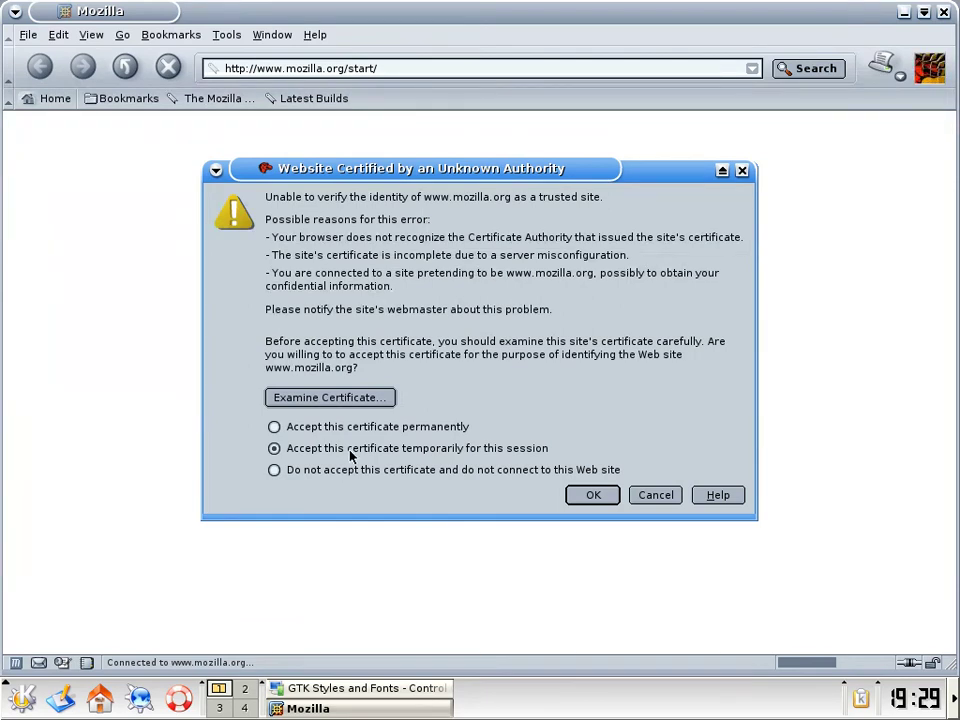
Accept the mozilla.org and google-analytics.com certificates temporarily for this session and look over the Firefox download page
left_click(589, 498)
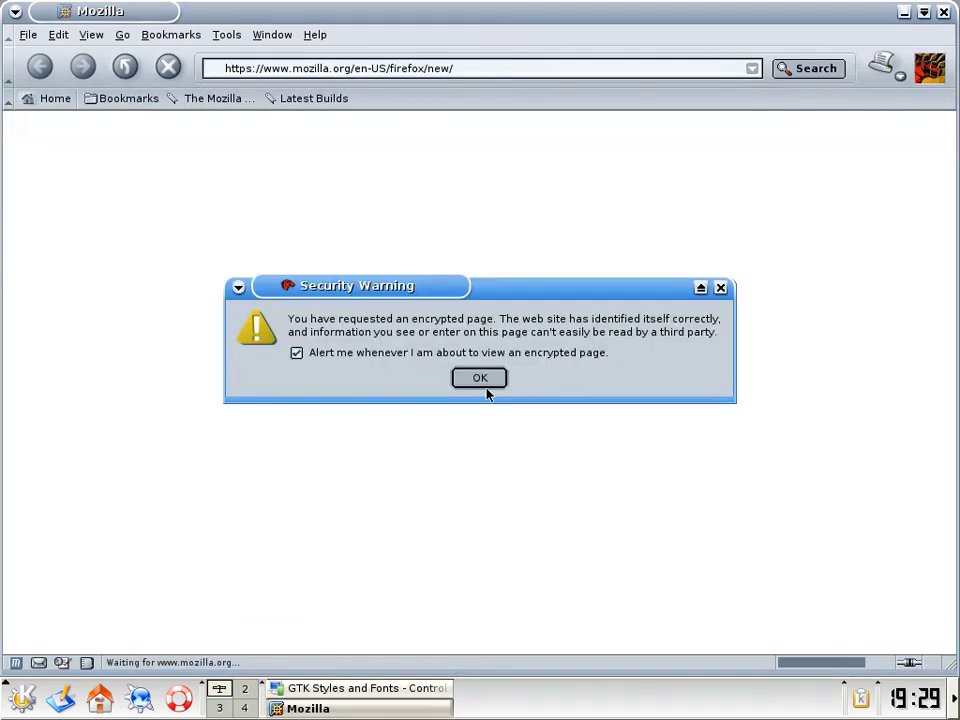
left_click(476, 380)
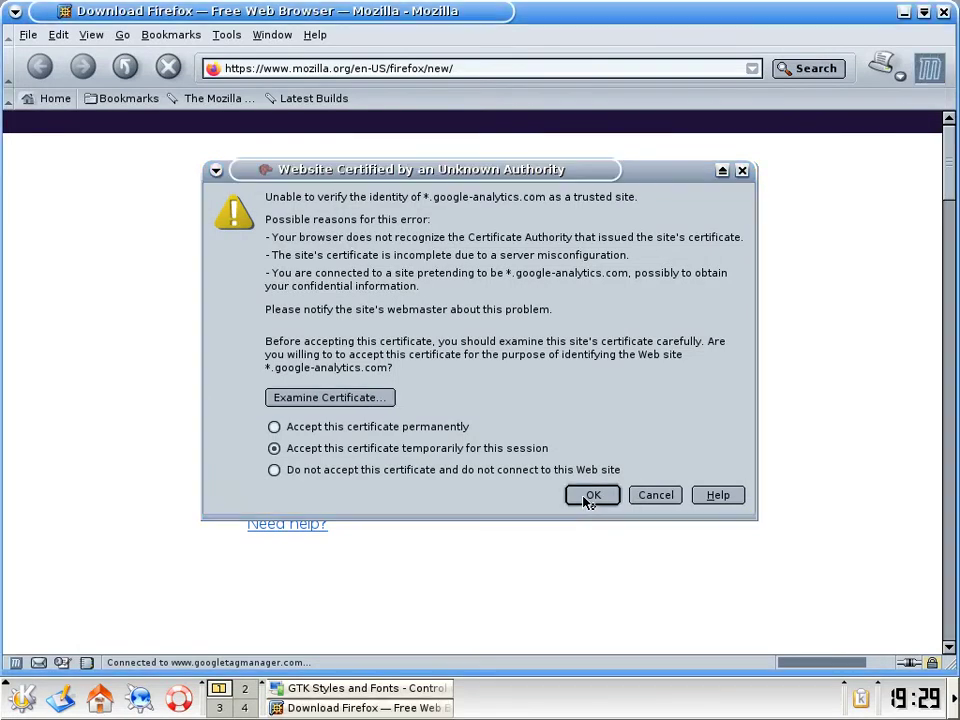
left_click(590, 496)
left_click(588, 494)
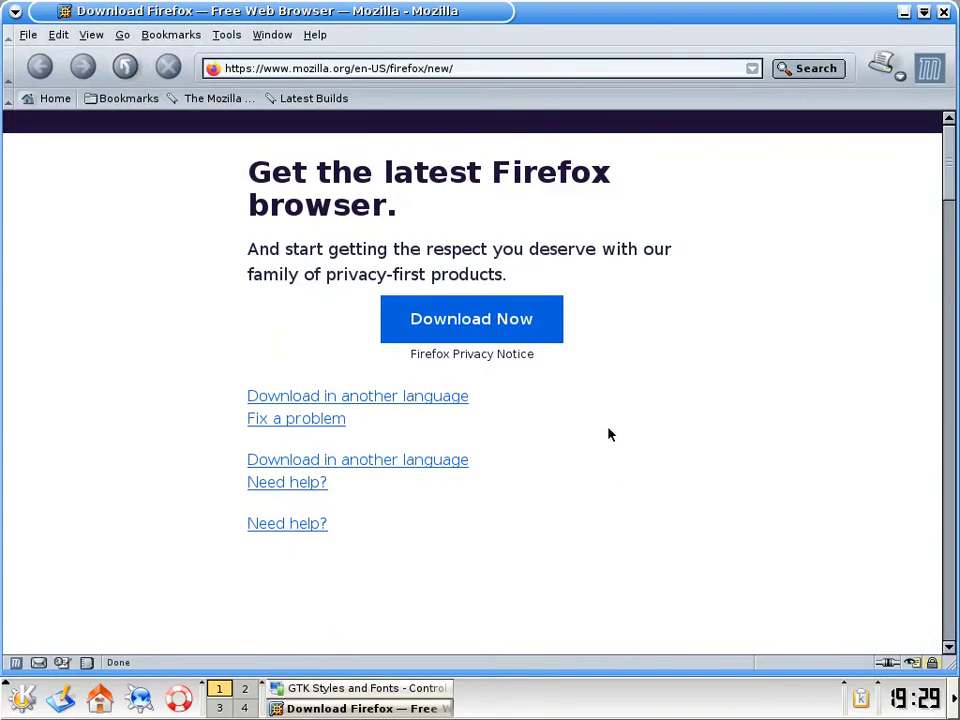
scroll(647, 430, "down", 10)
scroll(651, 434, "up", 10)
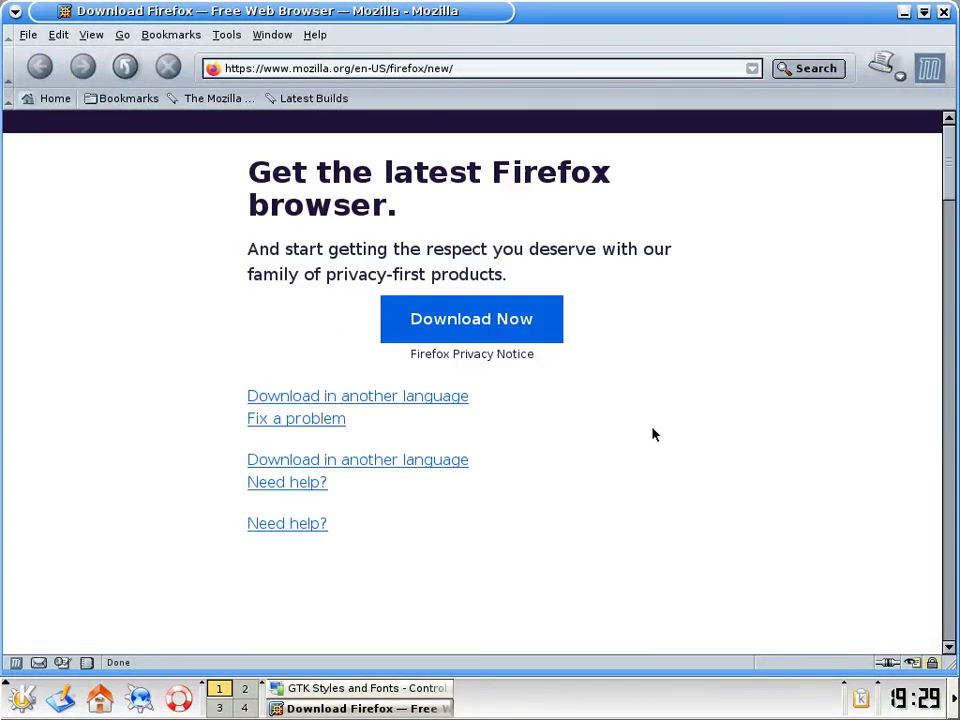
left_click(484, 68)
type("www.")
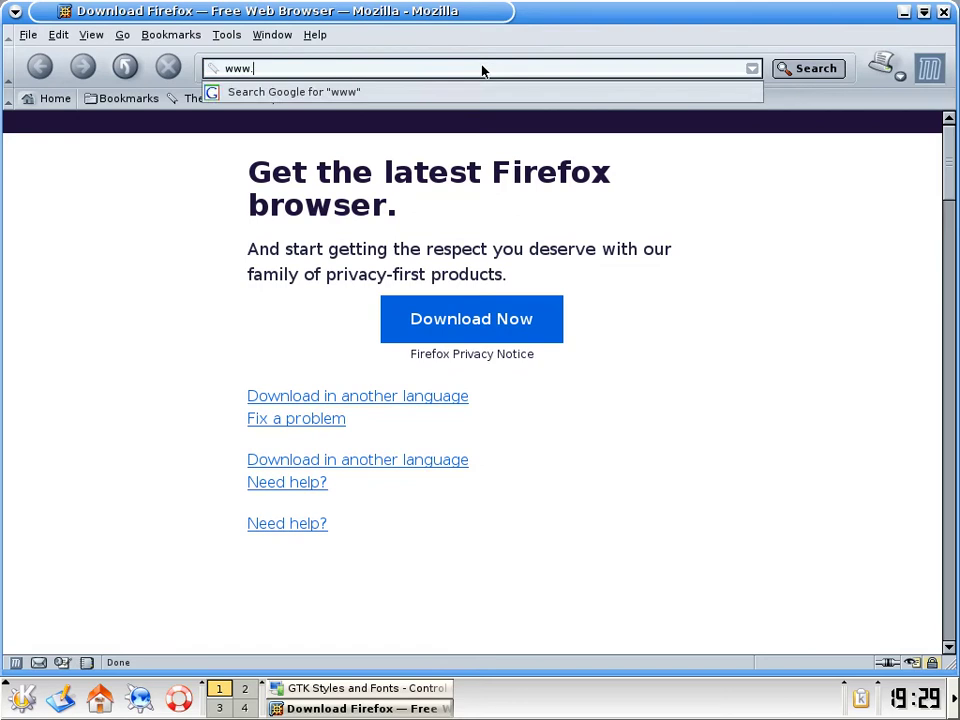
type("google.com")
key("Return")
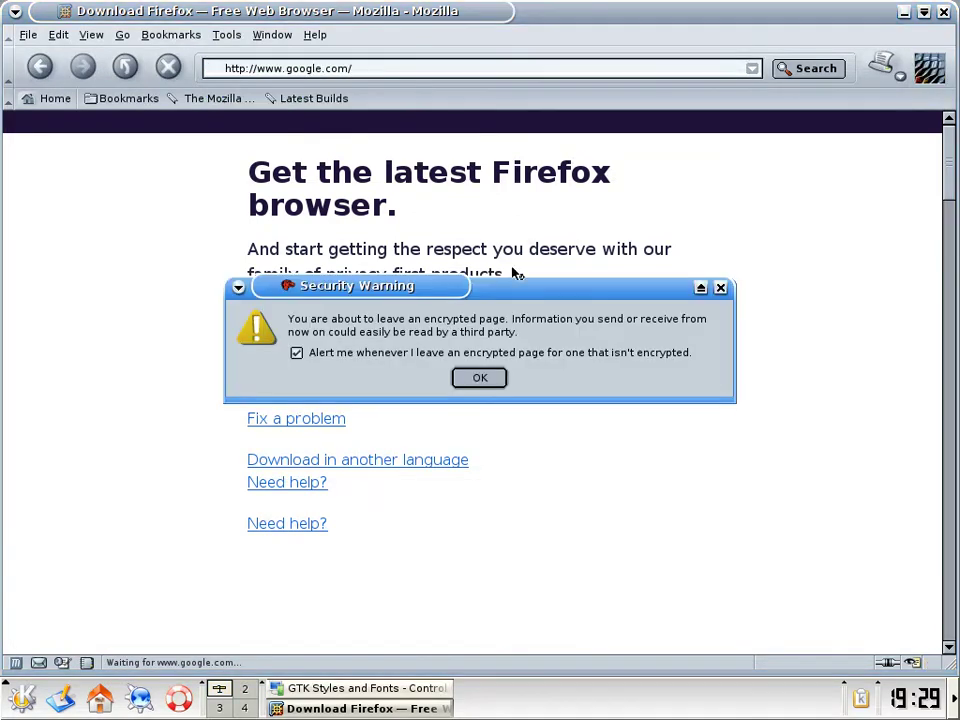
left_click(497, 376)
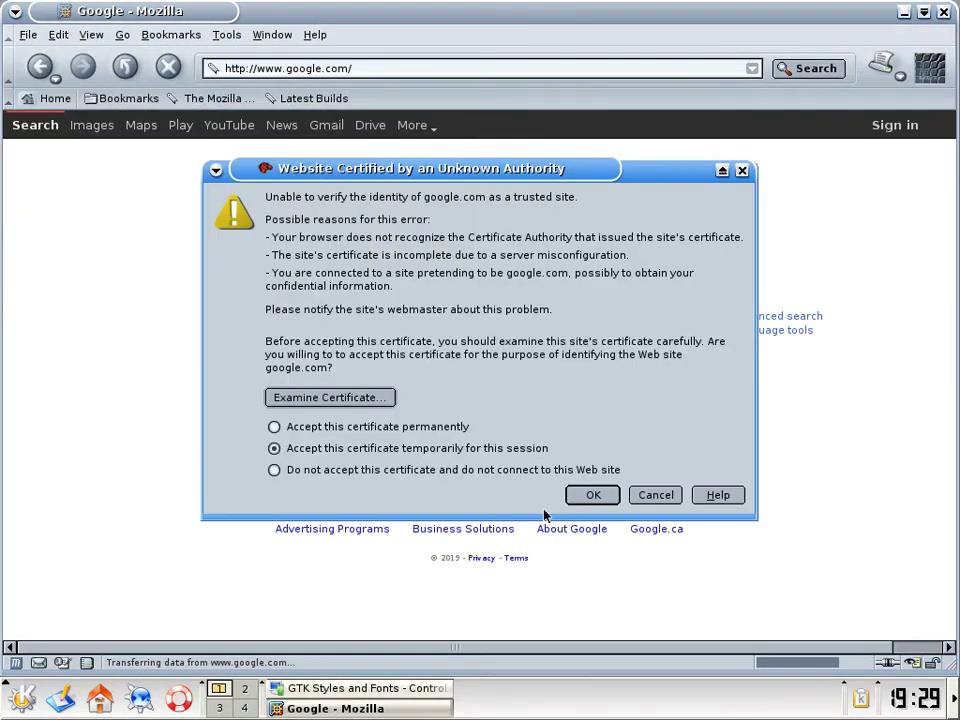
left_click(595, 495)
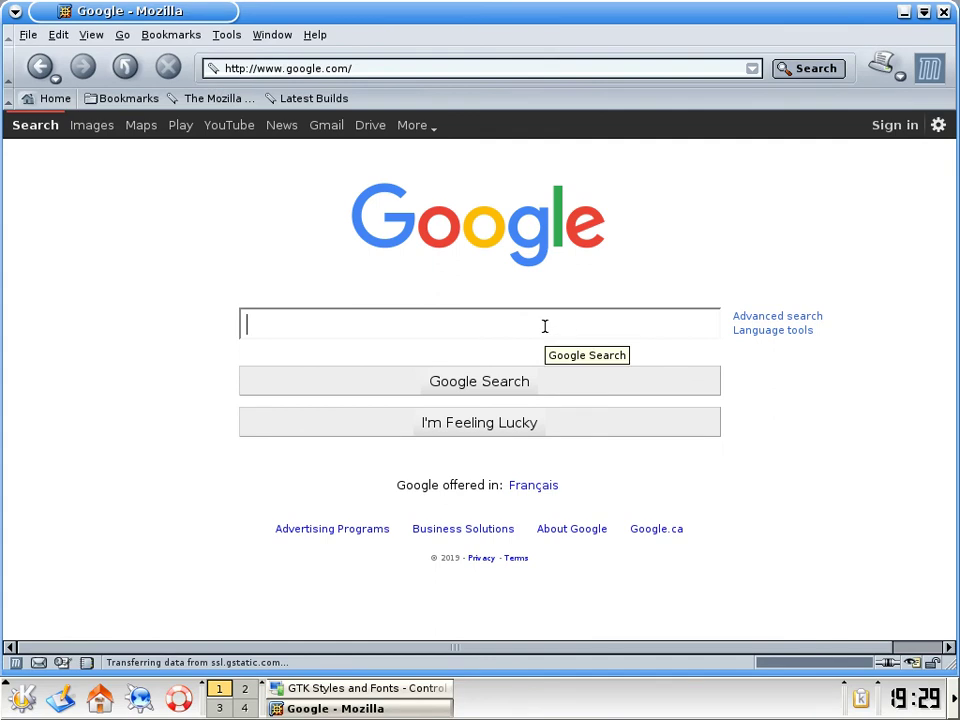
Search Google for "linux"
type("linux")
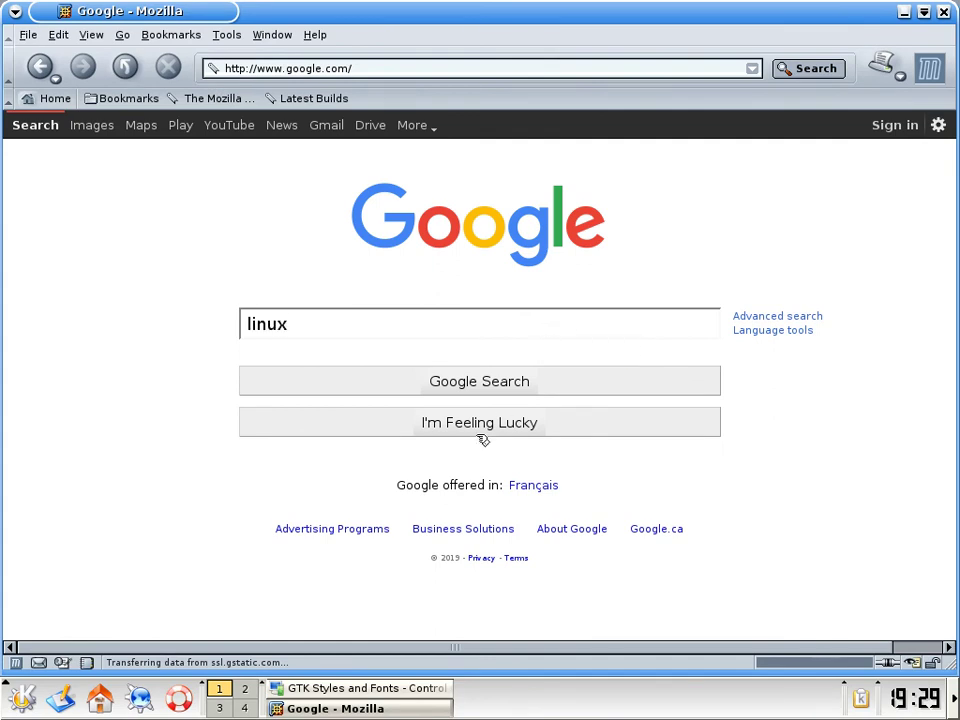
left_click(487, 384)
left_click(447, 395)
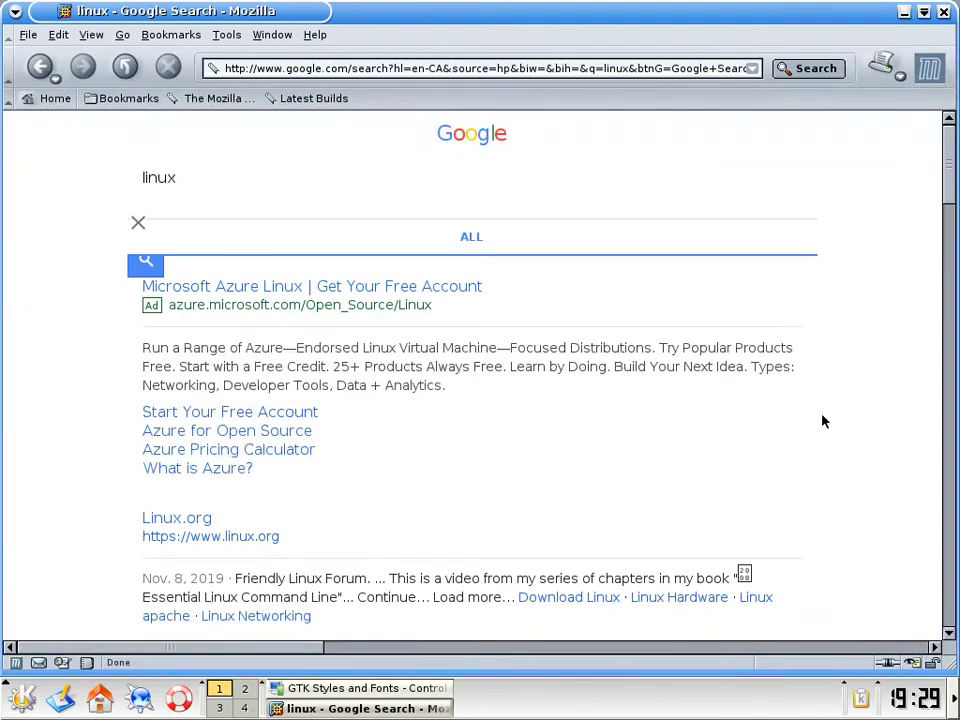
Open the "Linux - Wikipedia" article from the search results and acknowledge the certificate and encryption prompts
scroll(822, 421, "down", 15)
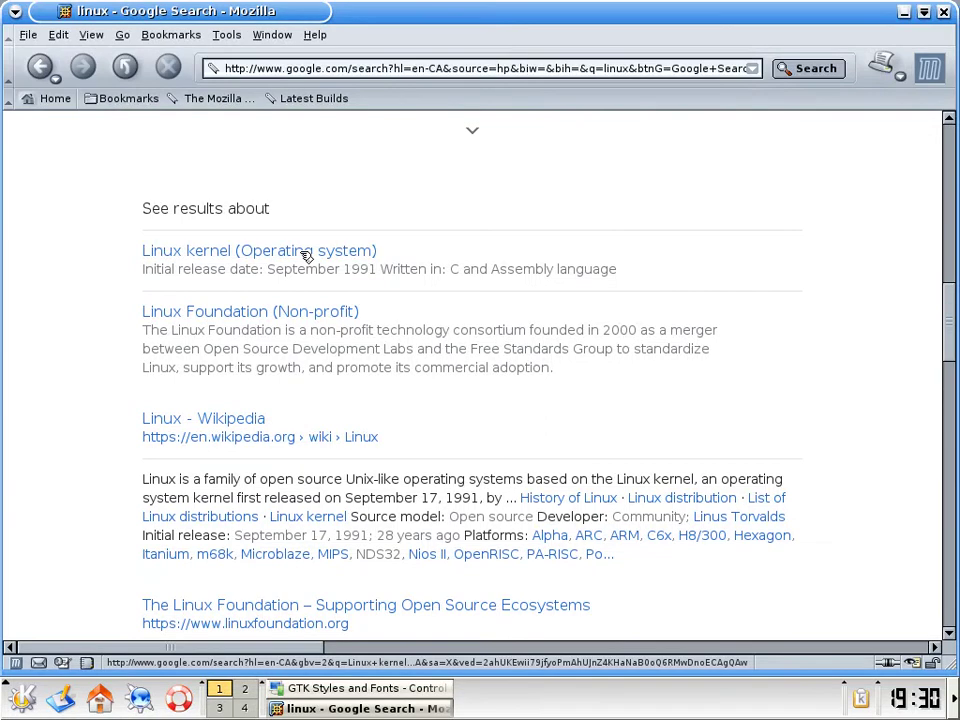
left_click(235, 420)
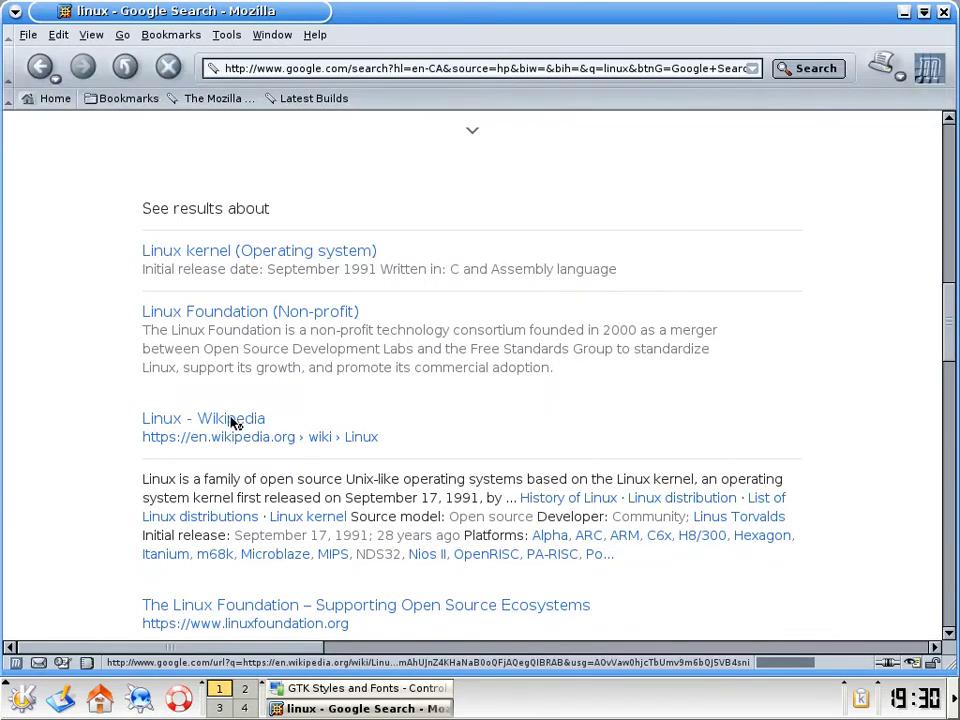
left_click(606, 494)
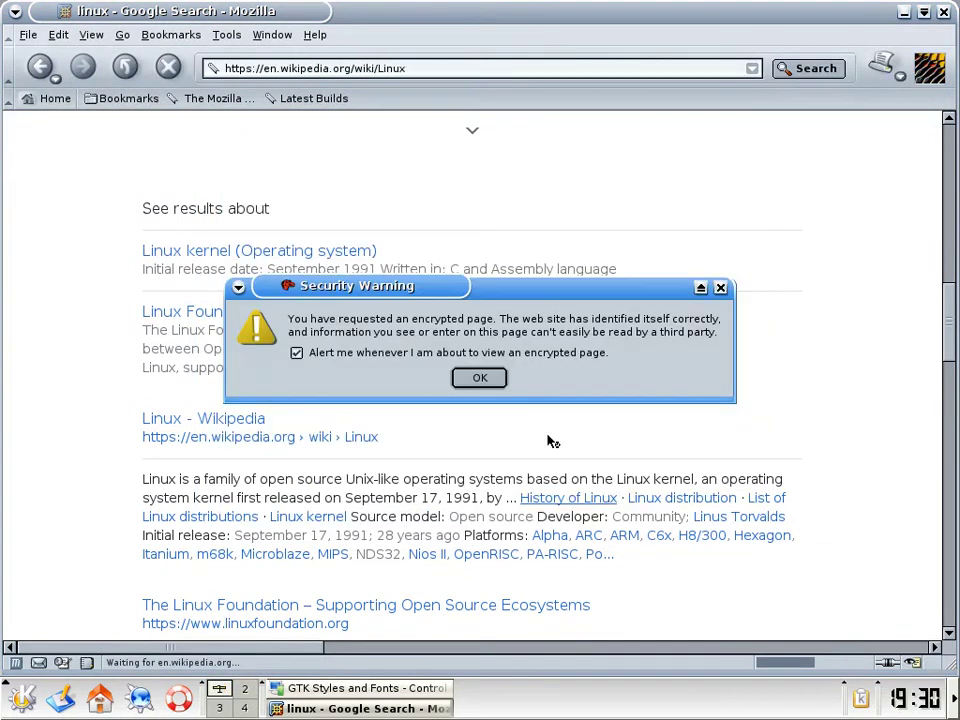
left_click(482, 378)
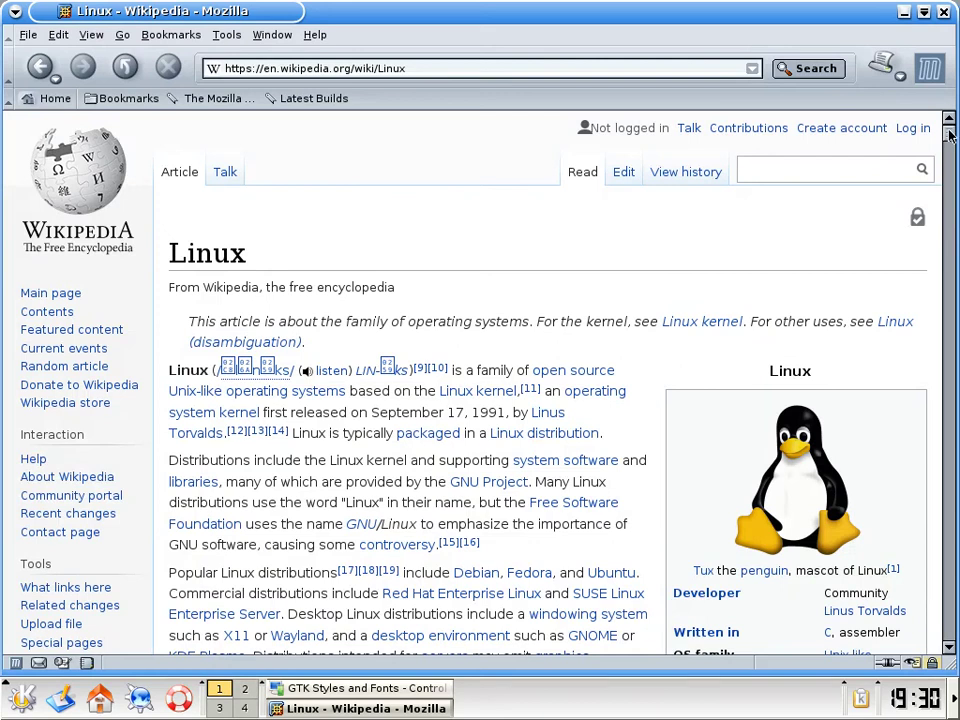
Look through the Wikipedia article's introduction, info box and table of contents, and return to its beginning
scroll(950, 170, "down", 5)
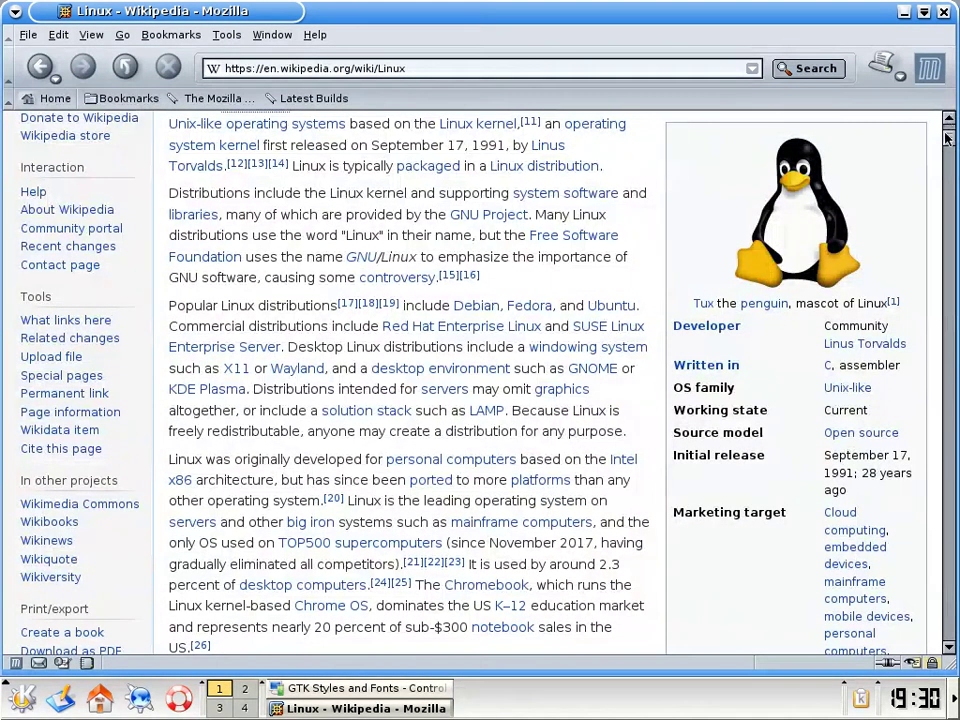
scroll(953, 143, "up", 1)
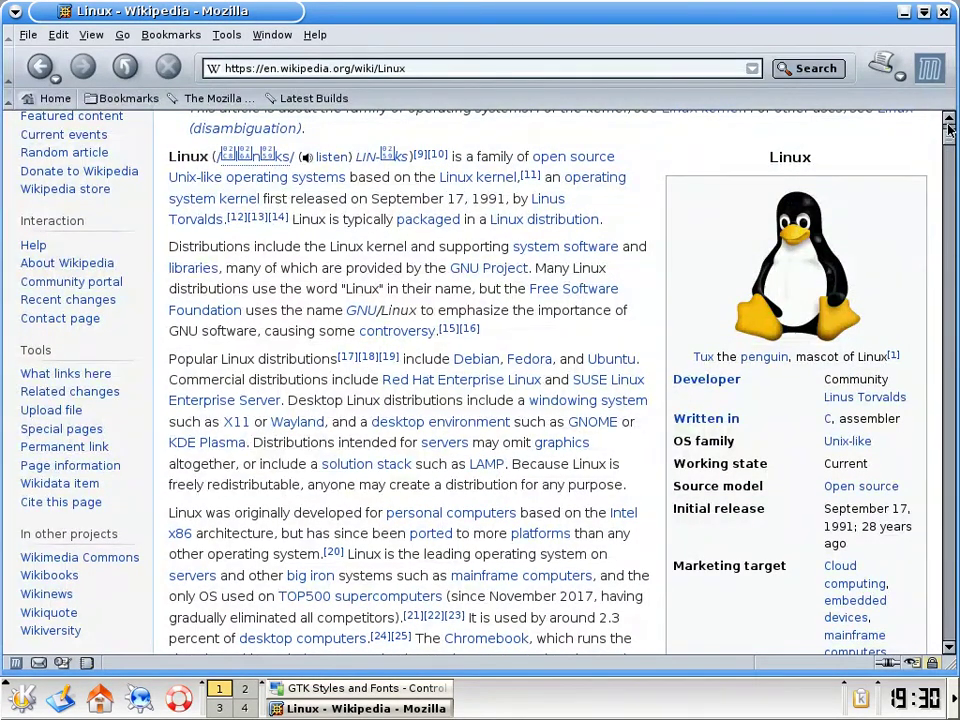
scroll(950, 130, "down", 10)
scroll(950, 120, "down", 8)
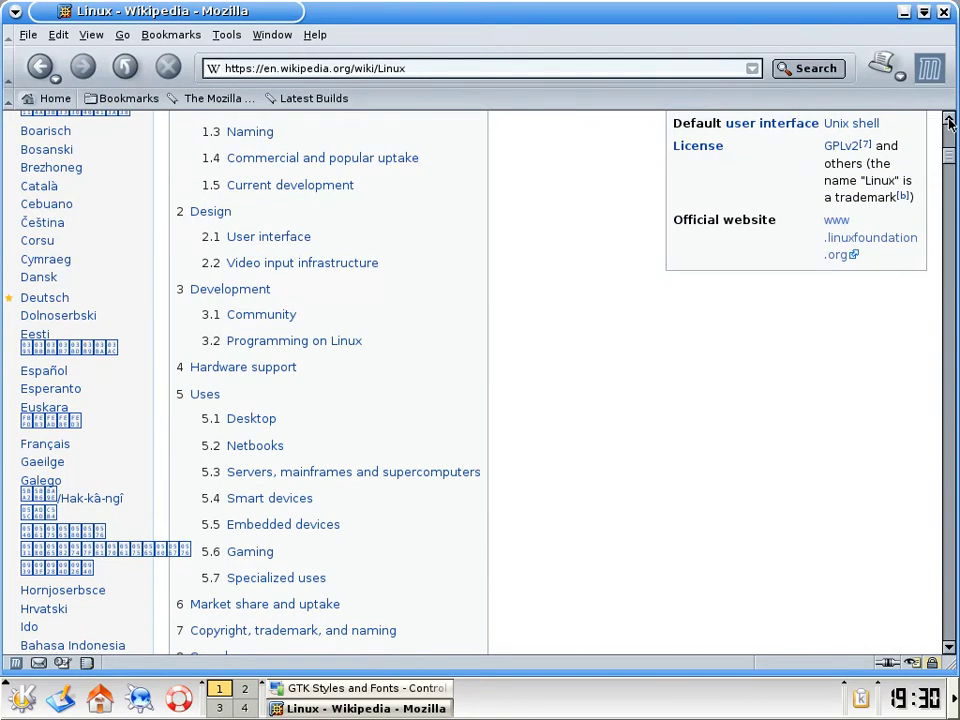
scroll(950, 120, "up", 2)
left_click_drag(950, 145, 926, 122)
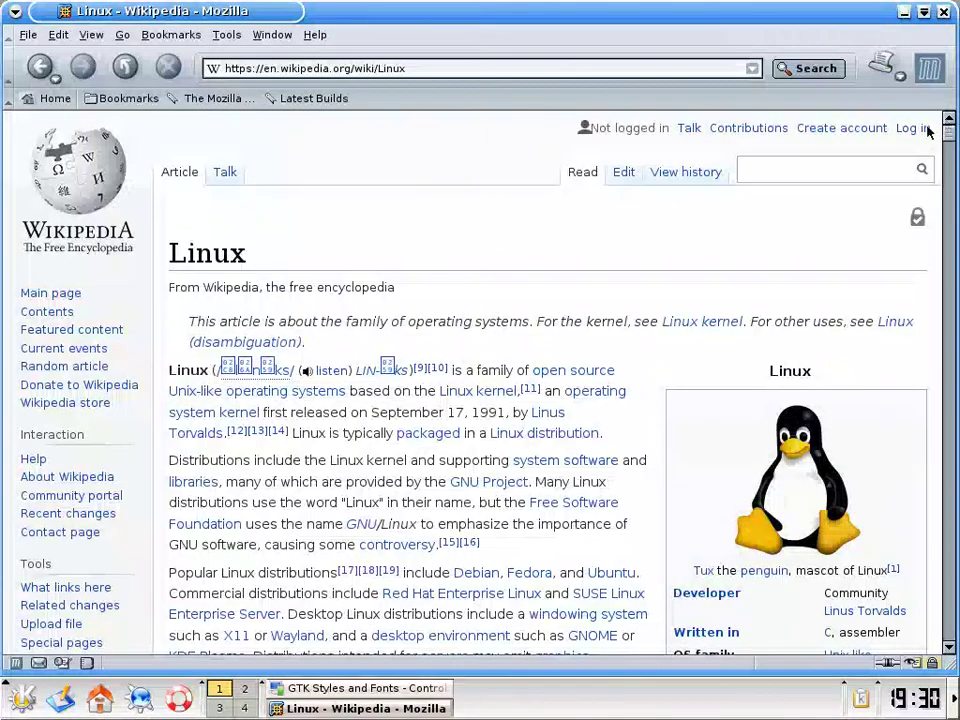
View the About Mozilla page and the "For Internet Explorer Users" help topic in a maximized help window
left_click(315, 36)
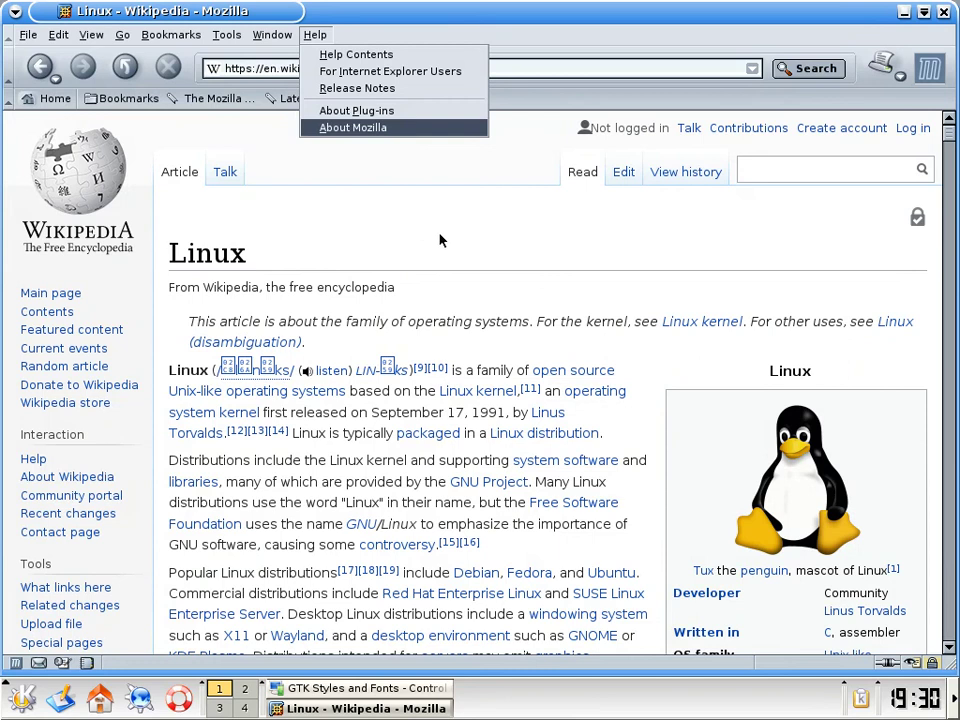
key("Return")
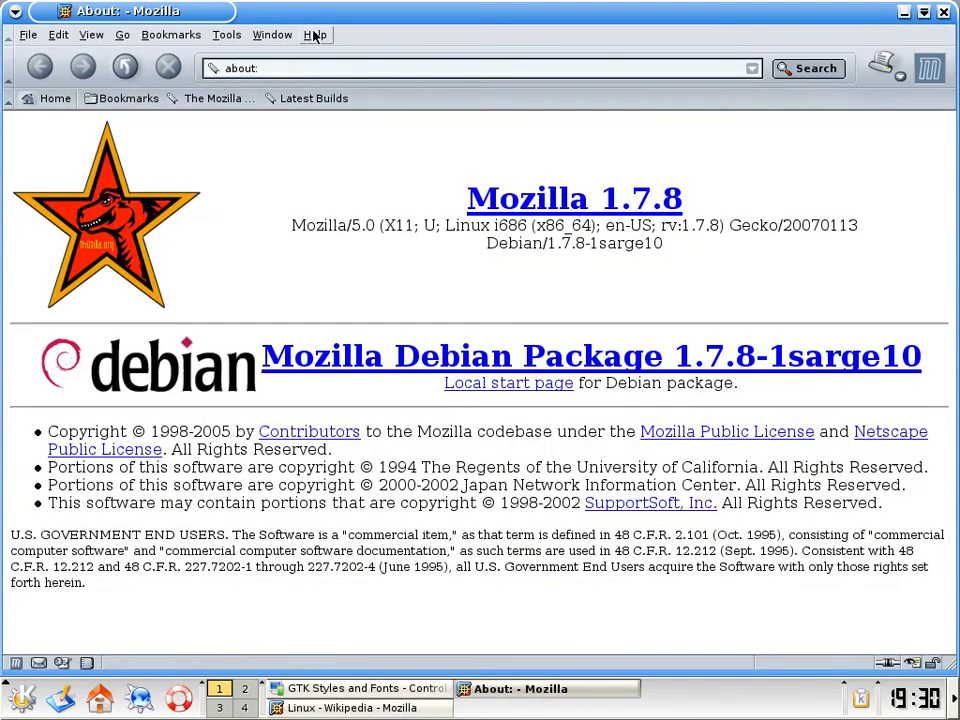
left_click(314, 38)
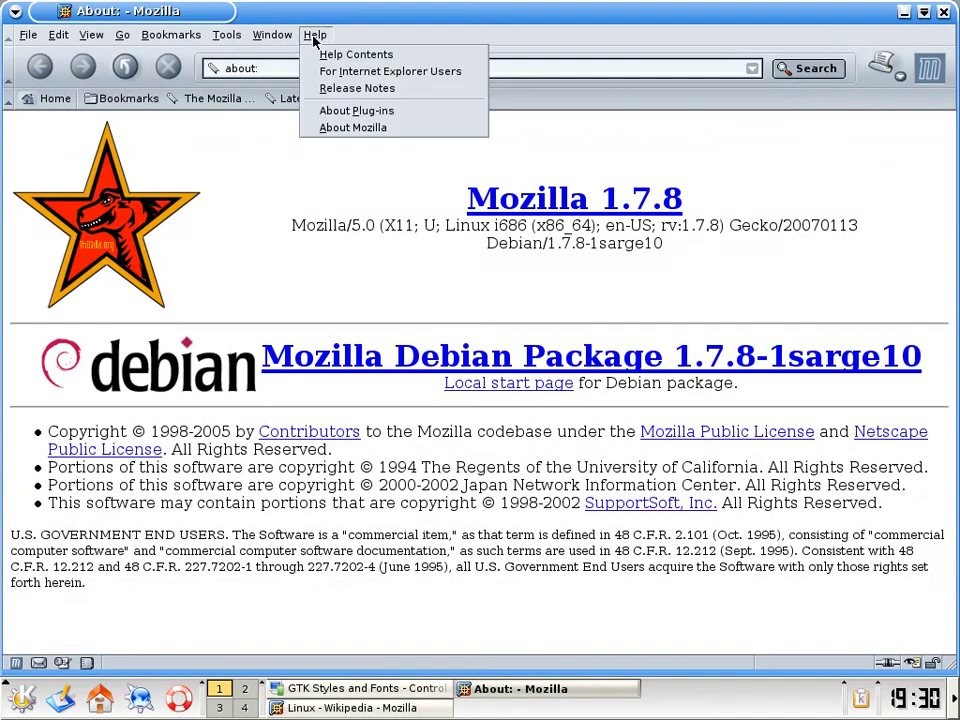
left_click(360, 73)
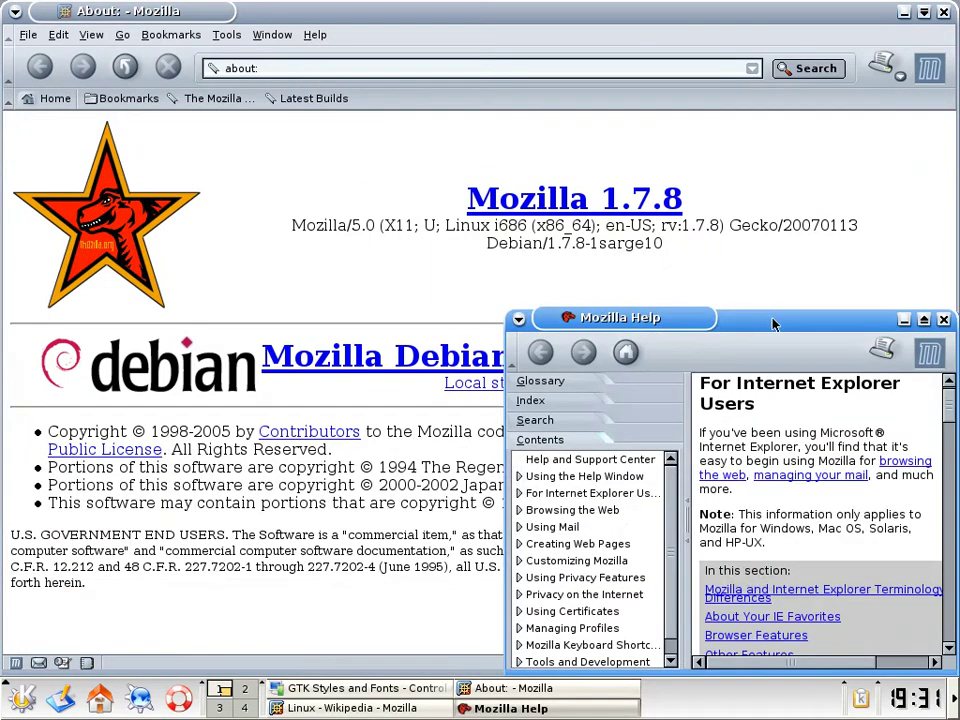
double_click(772, 324)
double_click(772, 324)
left_click(925, 319)
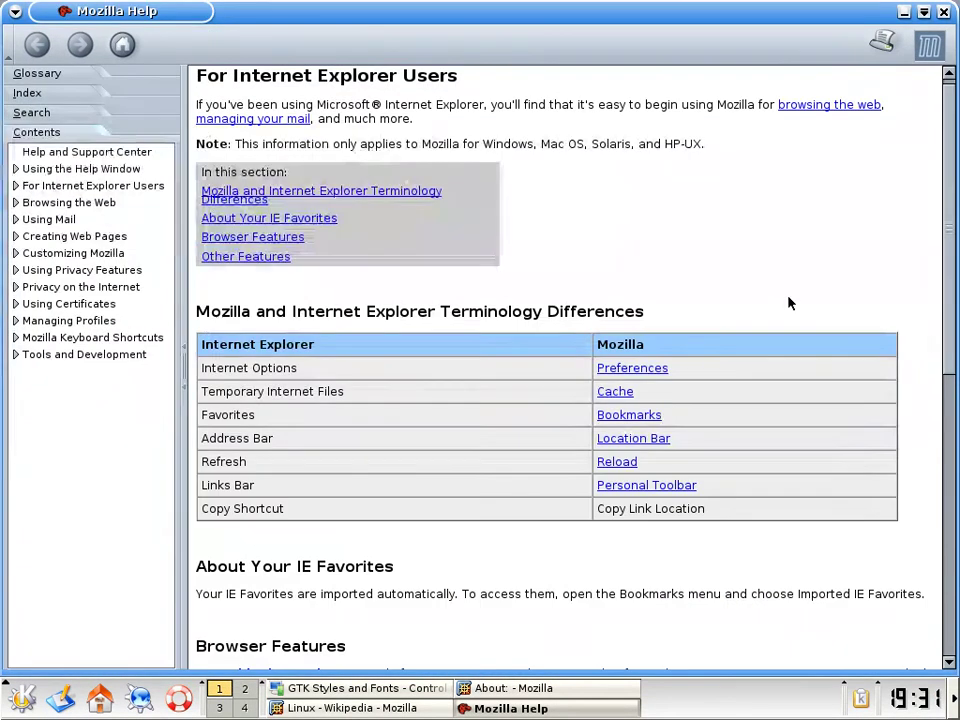
left_click_drag(957, 190, 957, 113)
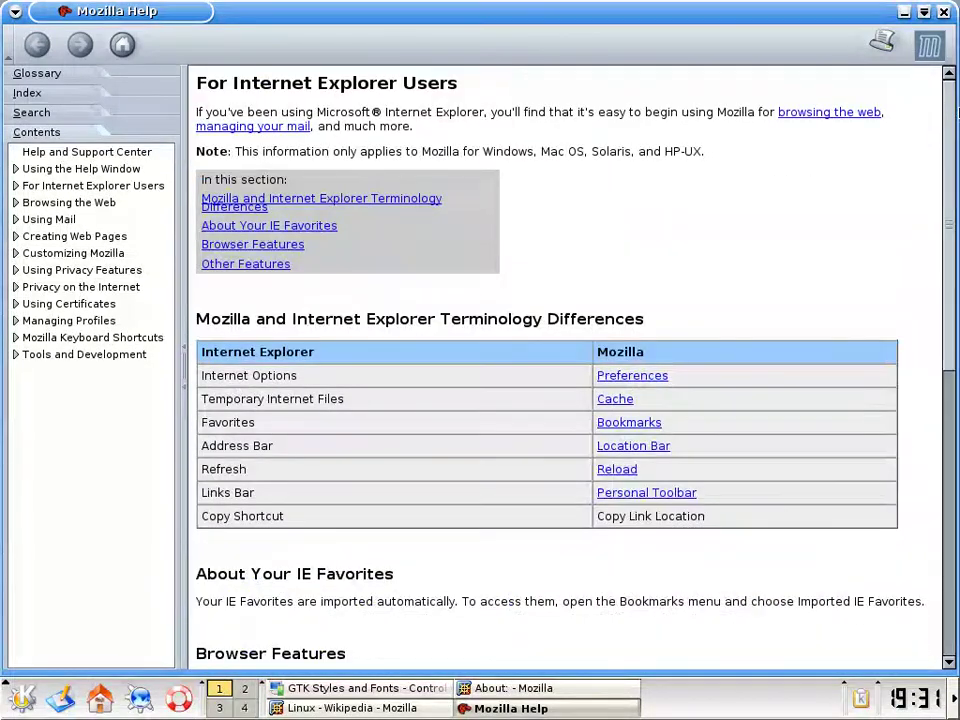
Close the Mozilla help, About and Wikipedia windows as well as the Control Center
left_click(943, 13)
left_click(943, 13)
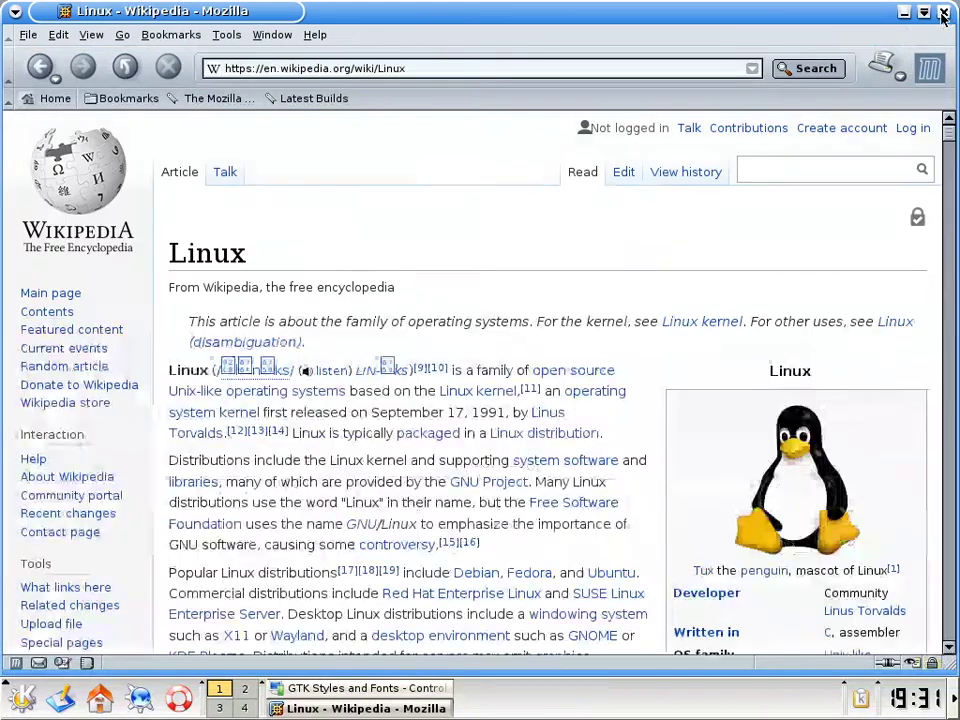
left_click(943, 13)
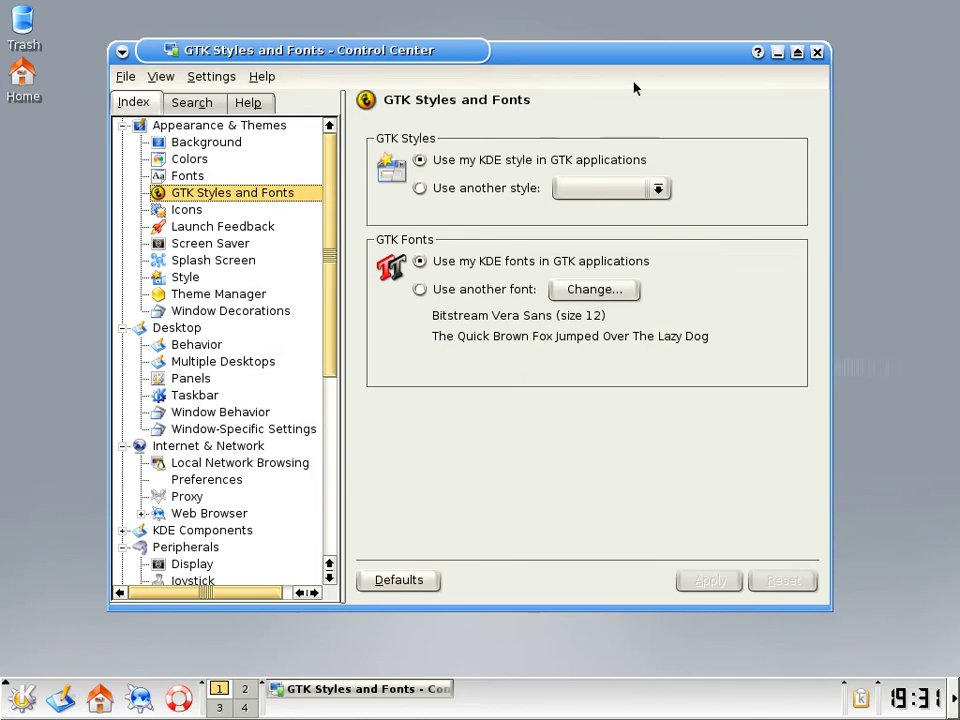
left_click(815, 53)
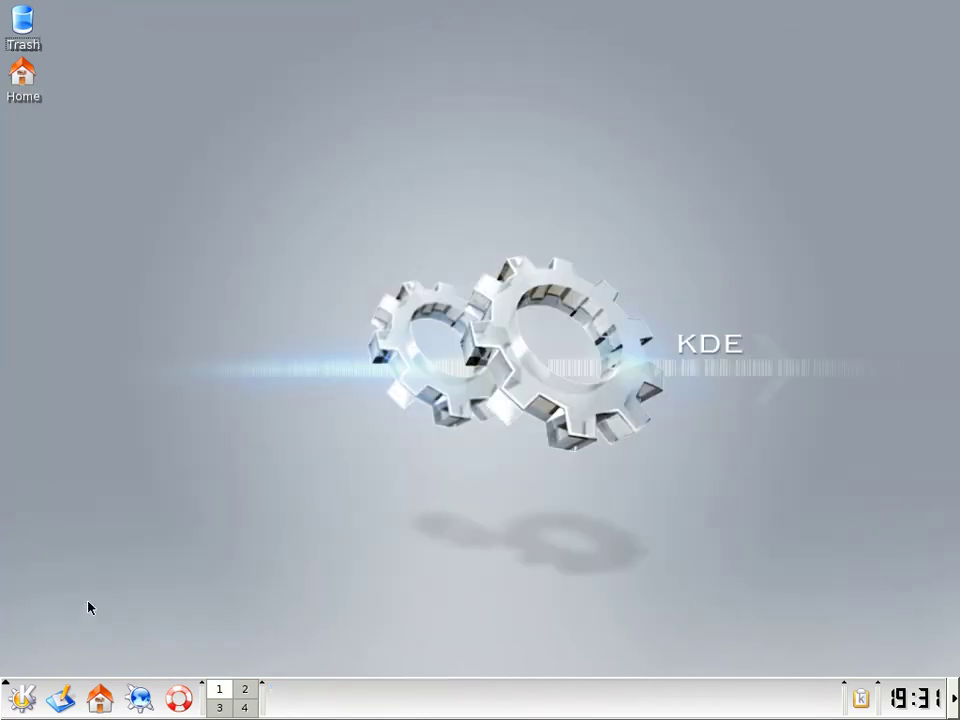
Open the Home folder from the desktop and move its Konqueror window to the middle of the desktop
left_click(38, 90)
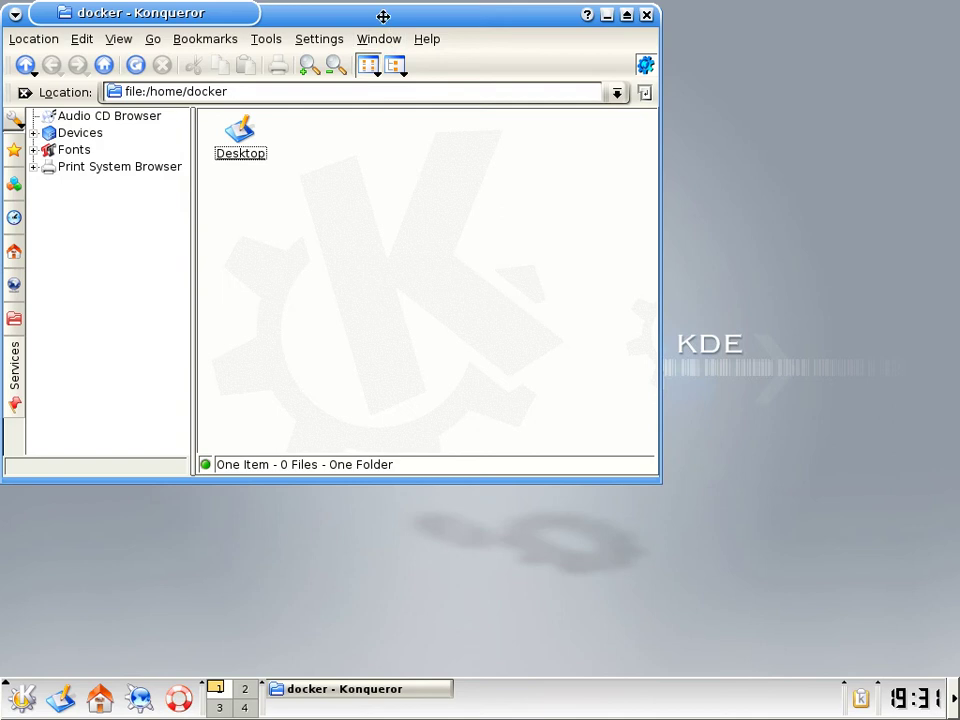
left_click_drag(383, 16, 544, 143)
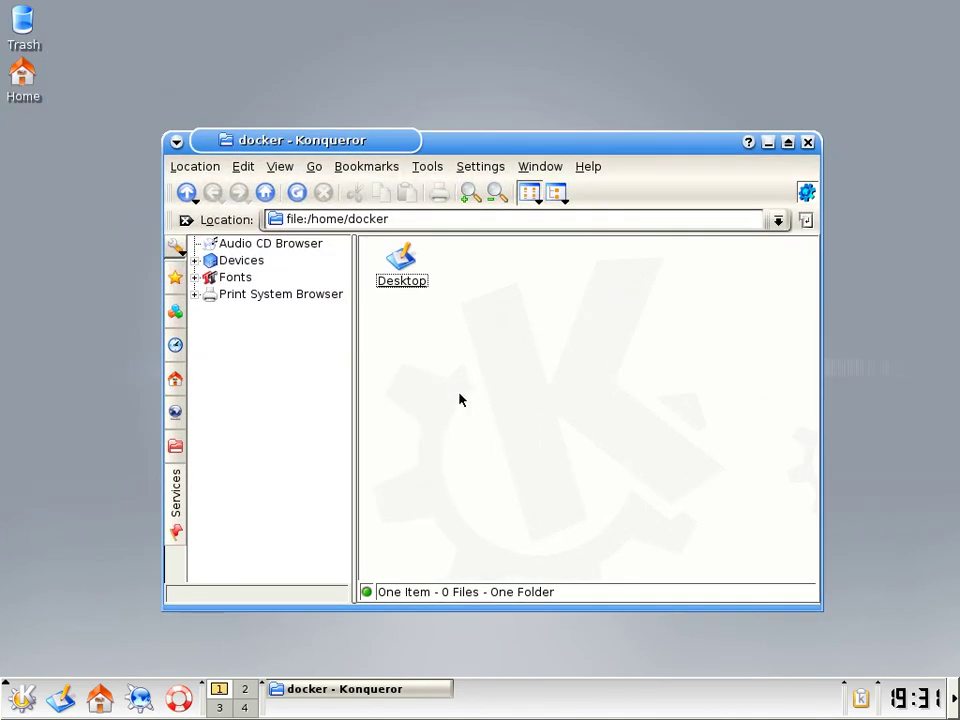
Examine the Root Folder, Network and Home Folder trees in the Konqueror sidebar
left_click(176, 445)
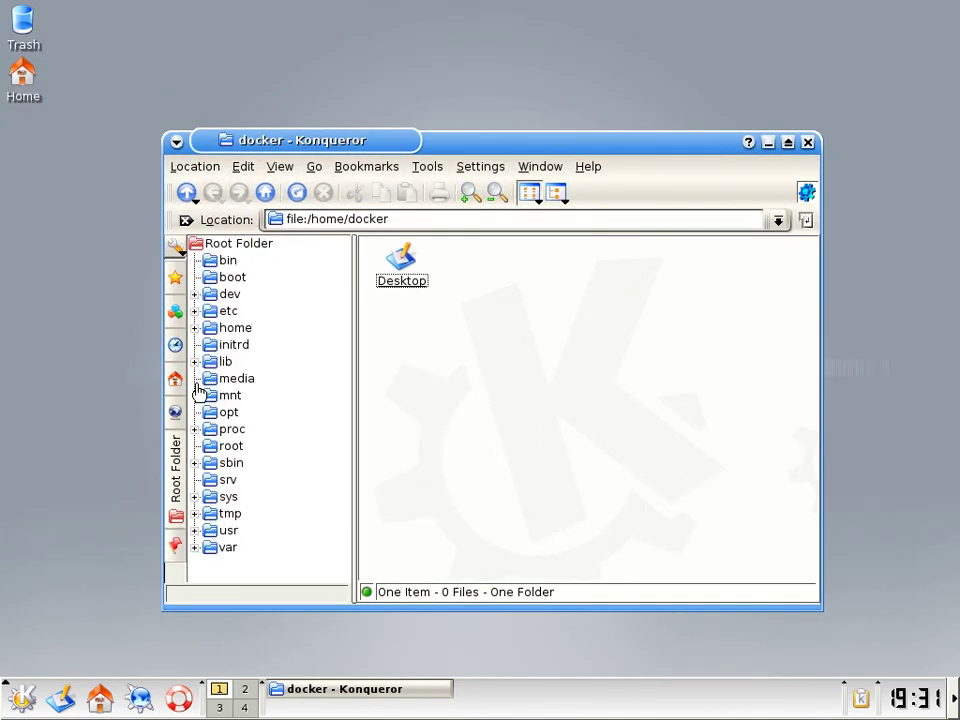
left_click(176, 414)
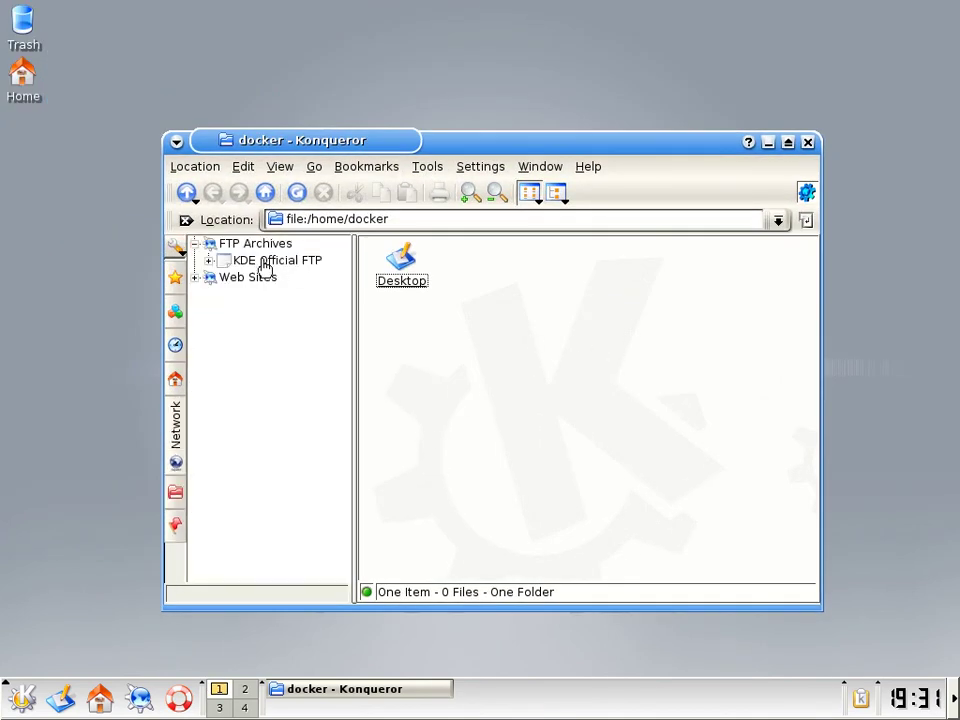
left_click(175, 380)
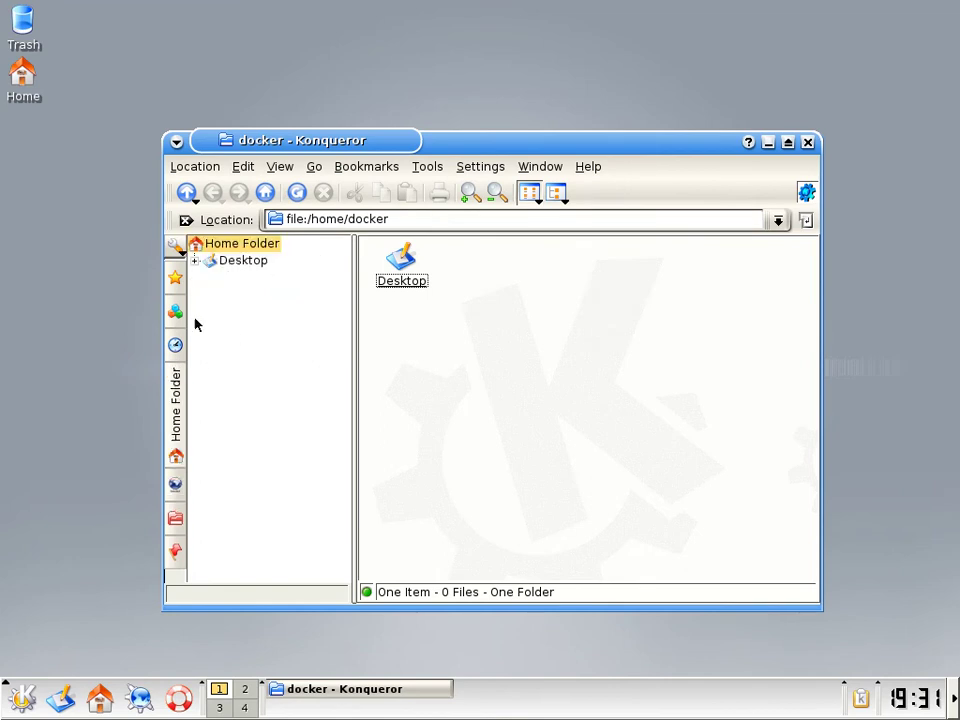
View the History, Devices, Bookmarks and Services sections of the Konqueror sidebar and close the window
left_click(177, 346)
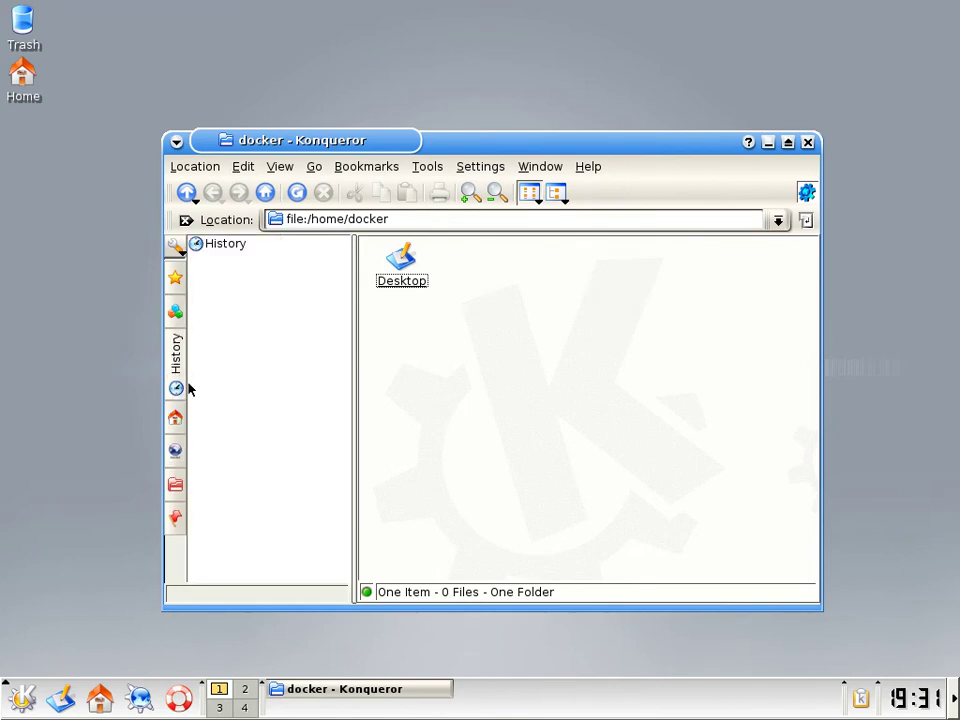
left_click(175, 311)
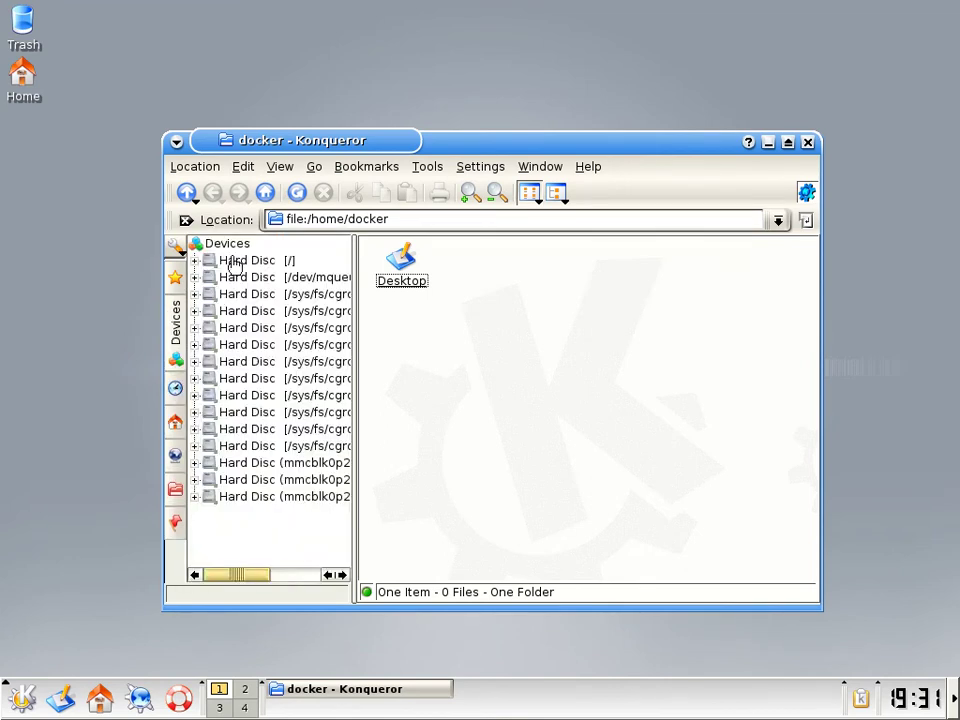
left_click(175, 277)
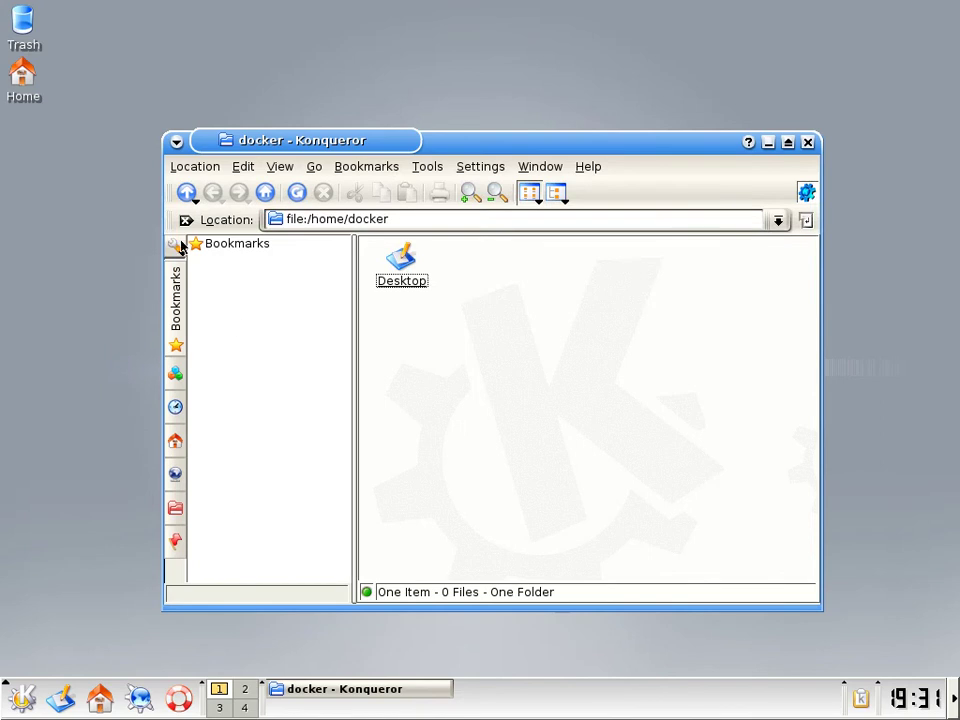
left_click(175, 540)
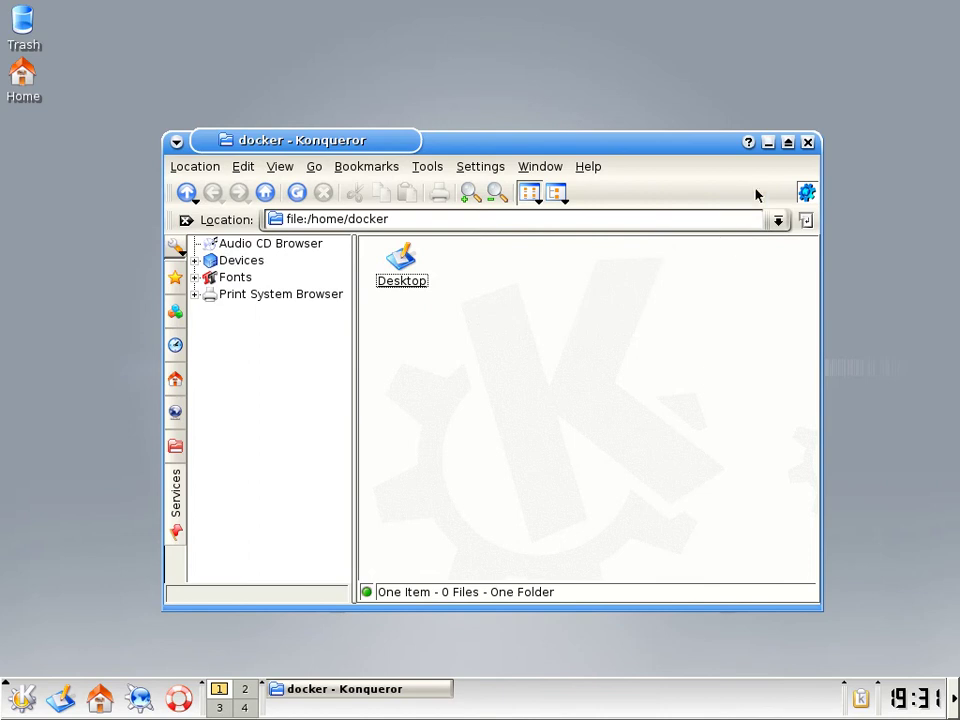
left_click(808, 146)
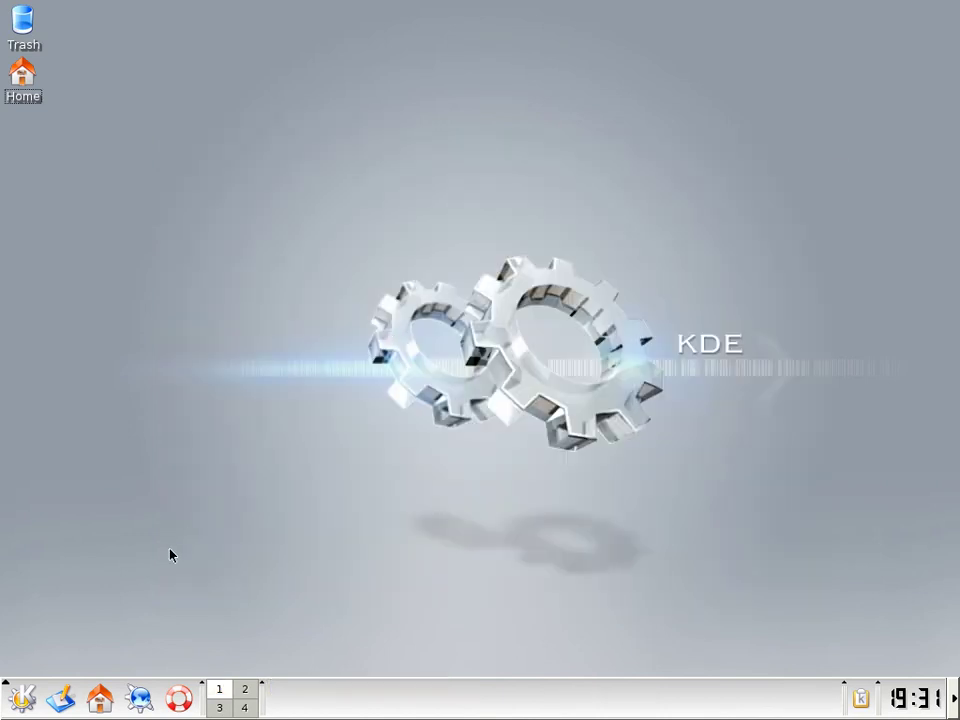
Browse the Settings and System application groups and launch KDE System Guard
left_click(24, 697)
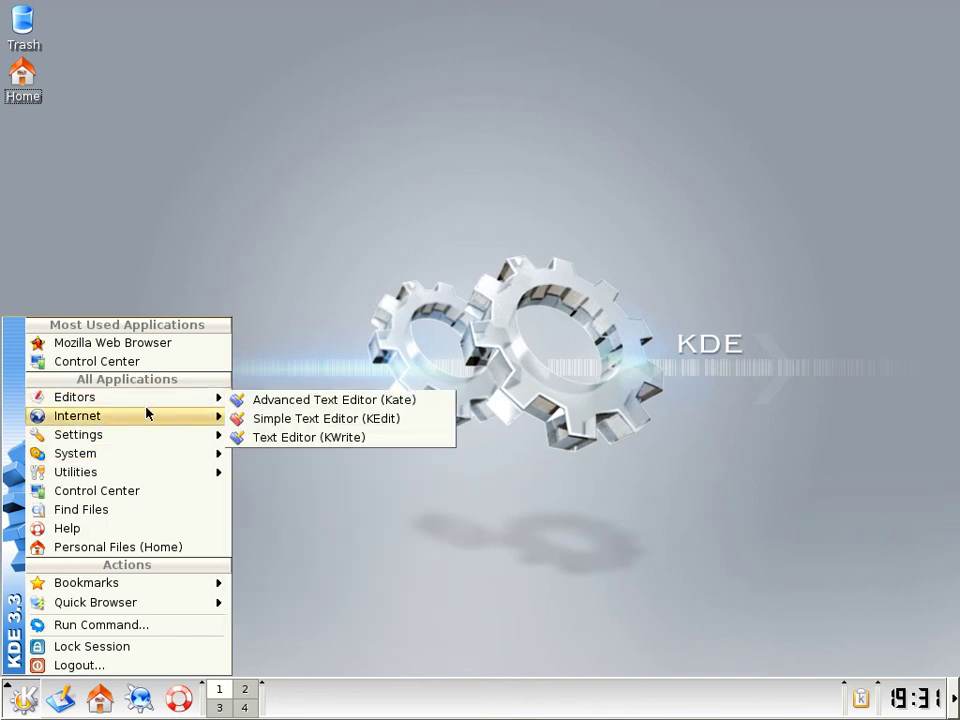
mouse_move(170, 443)
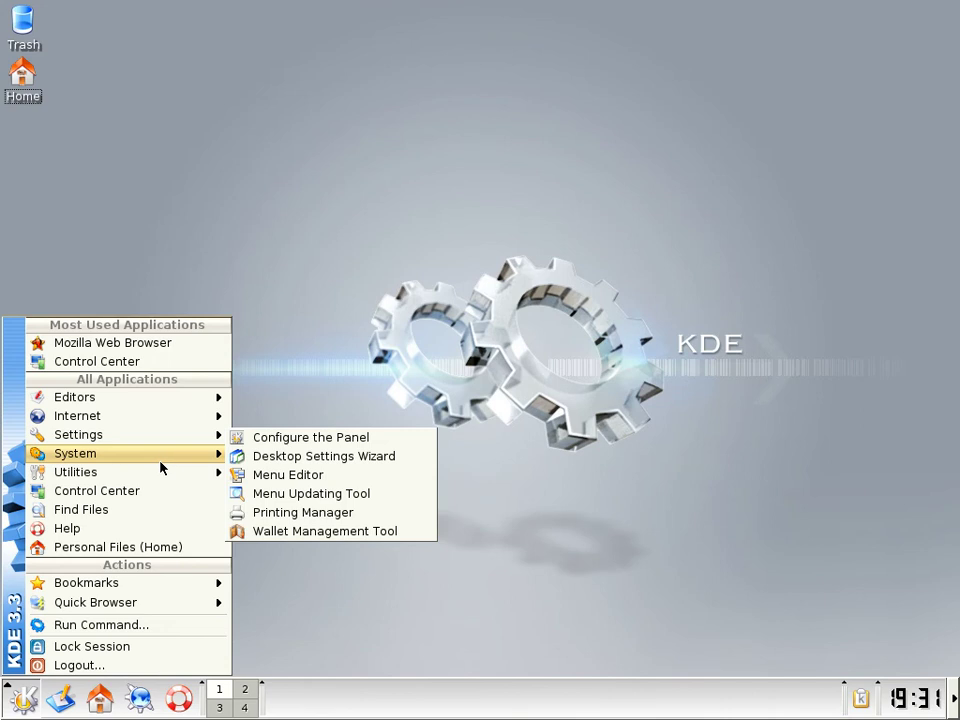
mouse_move(160, 467)
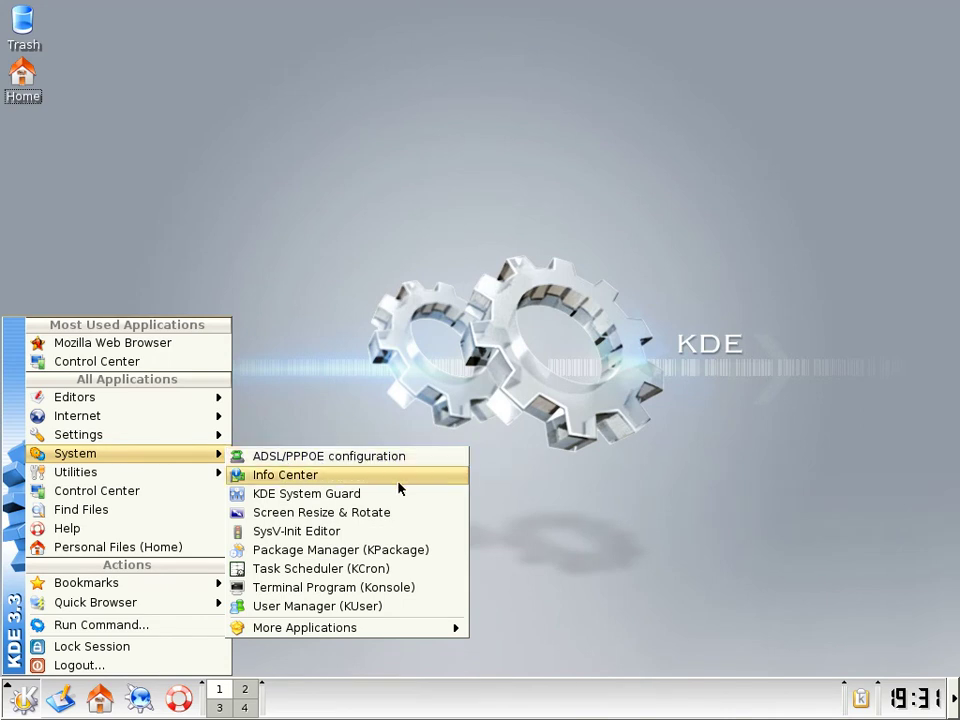
mouse_move(362, 634)
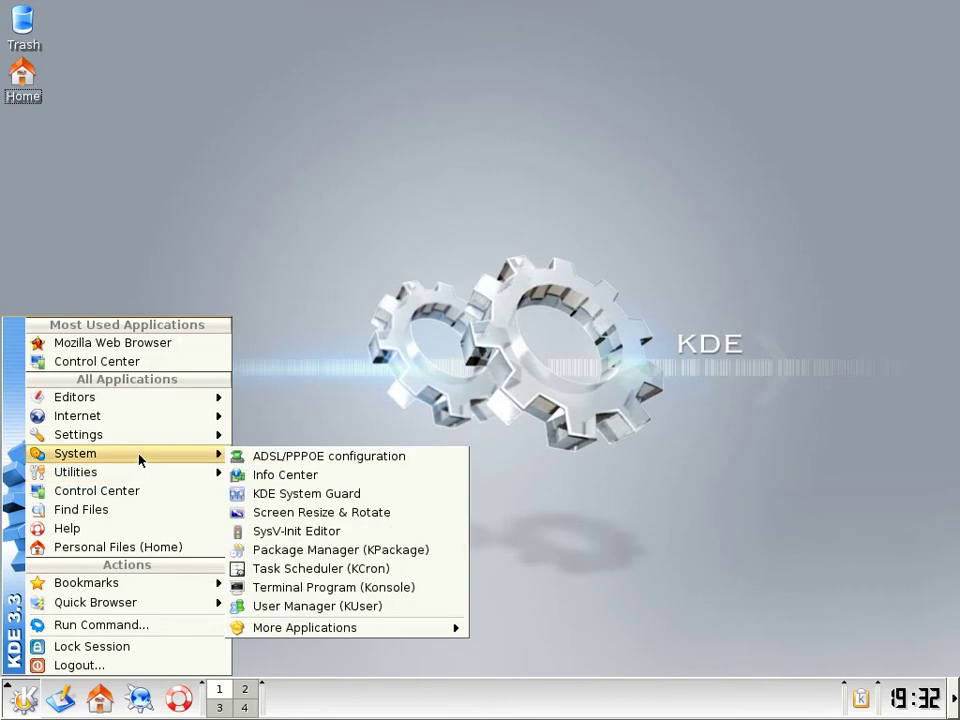
left_click(340, 497)
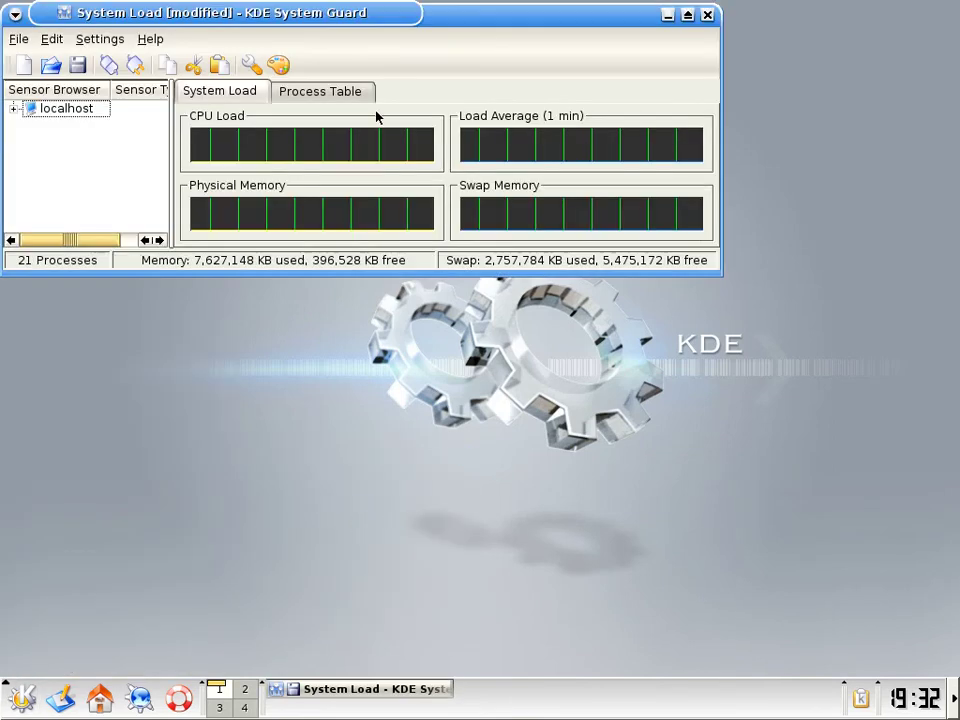
Move the System Guard window away from the desktop corner and make it taller to enlarge the load graphs
left_click_drag(378, 25, 440, 197)
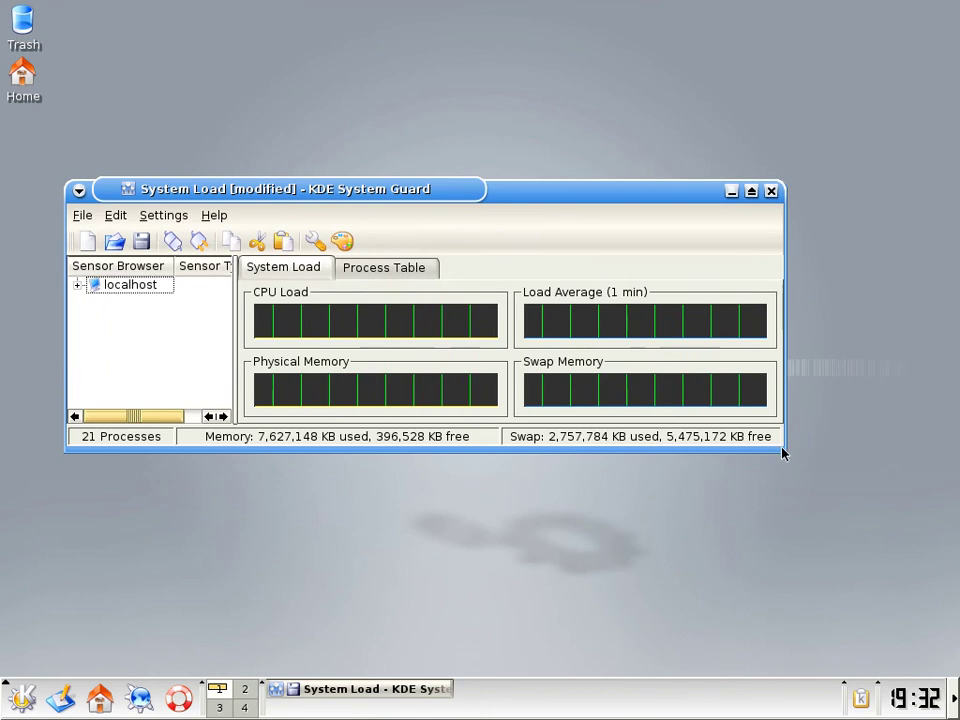
left_click_drag(782, 447, 783, 645)
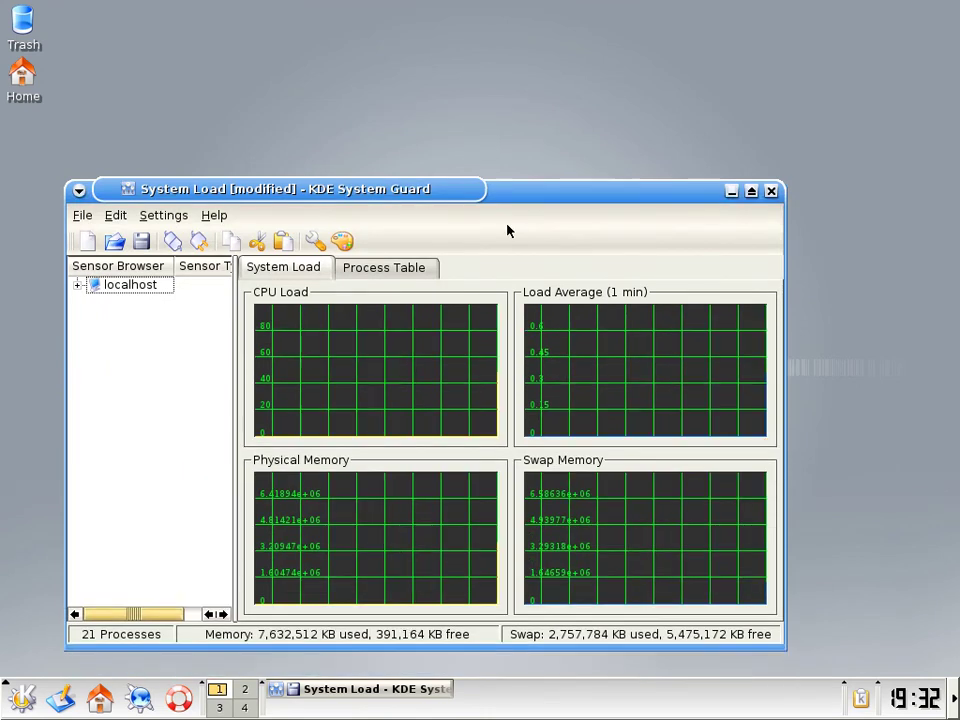
left_click_drag(461, 189, 468, 79)
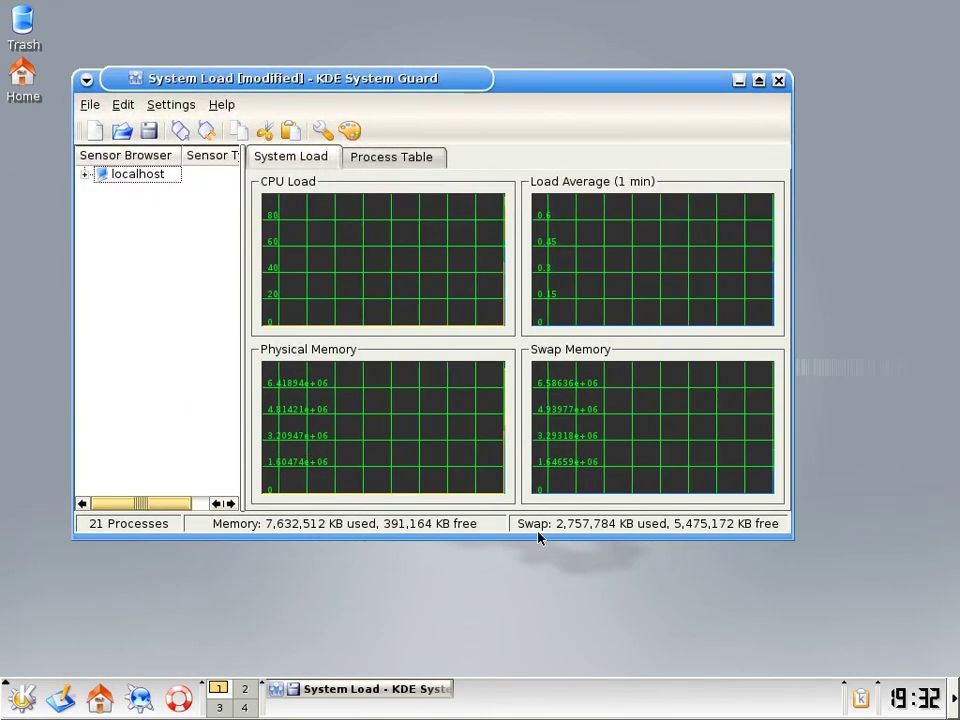
left_click_drag(538, 537, 538, 600)
Look through the process table, return to the System Load graphs, and close KDE System Guard
left_click(405, 156)
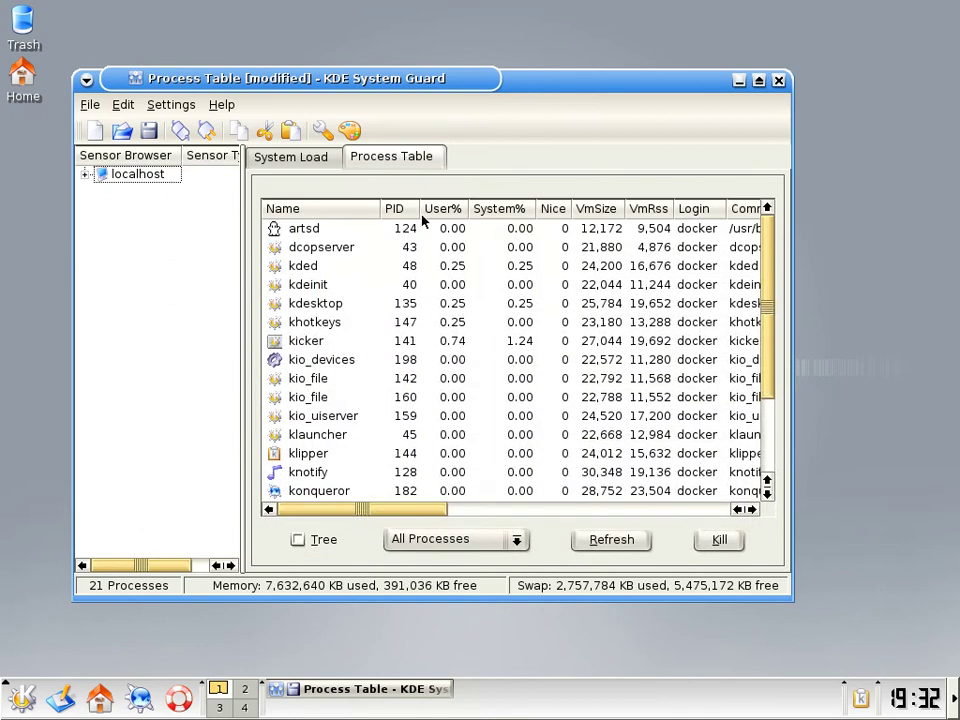
scroll(520, 330, "down", 2)
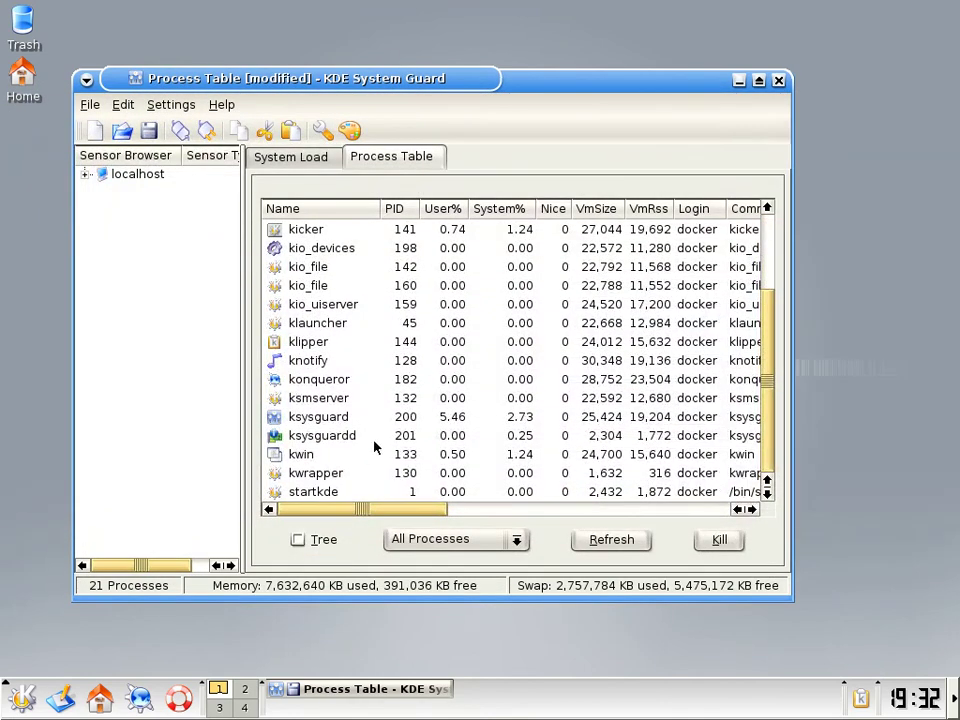
left_click(316, 160)
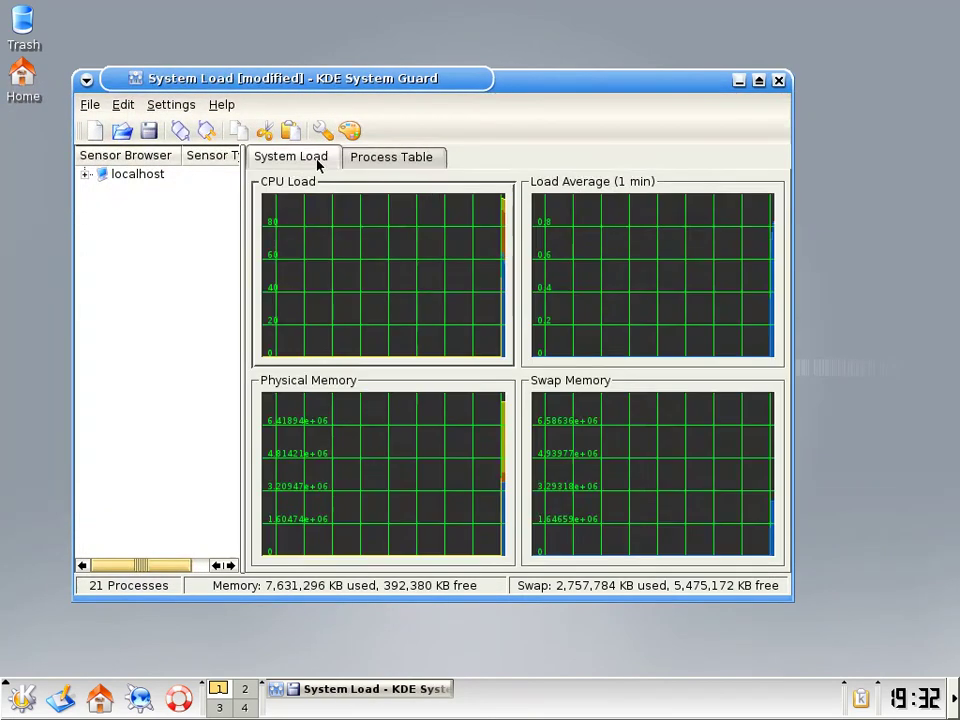
left_click(778, 82)
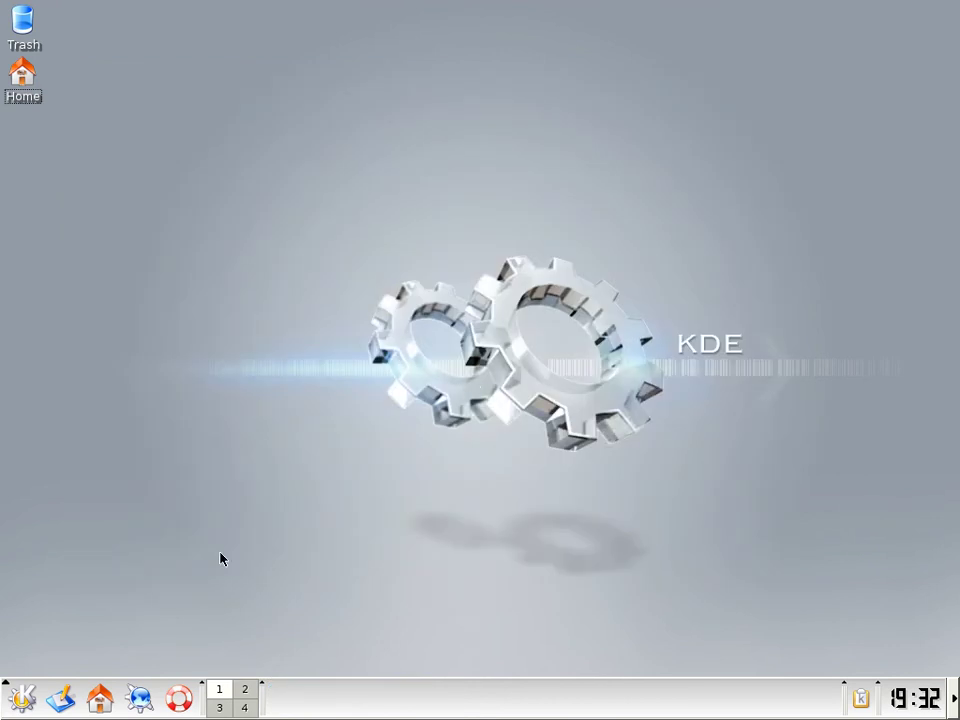
Log out of the KDE 3.3 session and confirm ending it
left_click(22, 697)
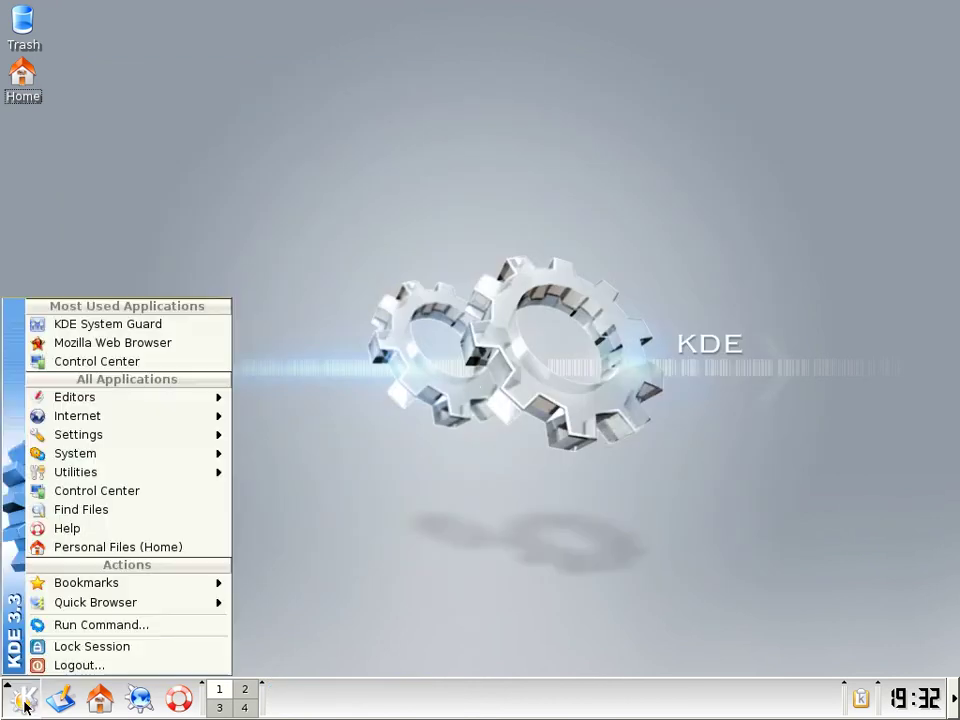
left_click(84, 666)
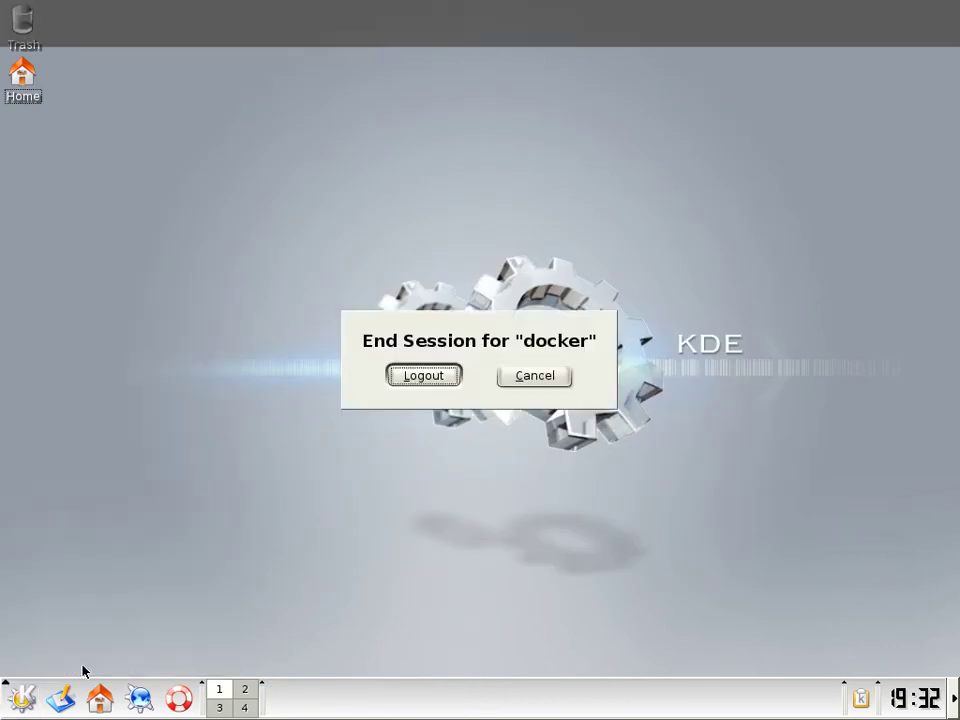
left_click(431, 368)
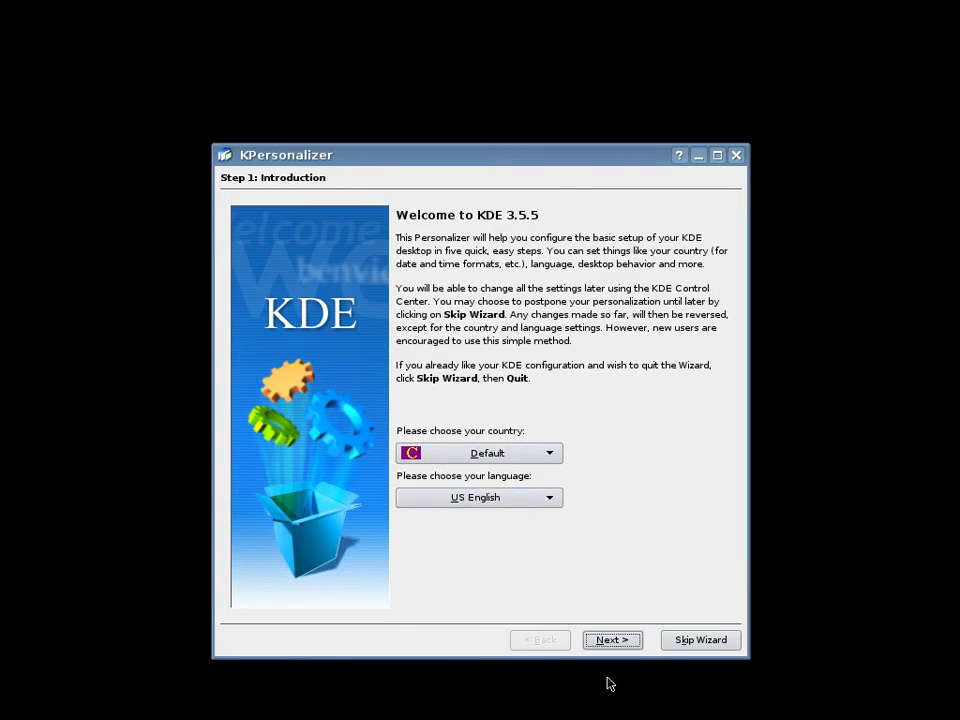
Advance KPersonalizer to the theme page, keeping the default country, US English, KDE system behavior and the preset effects level
left_click(616, 640)
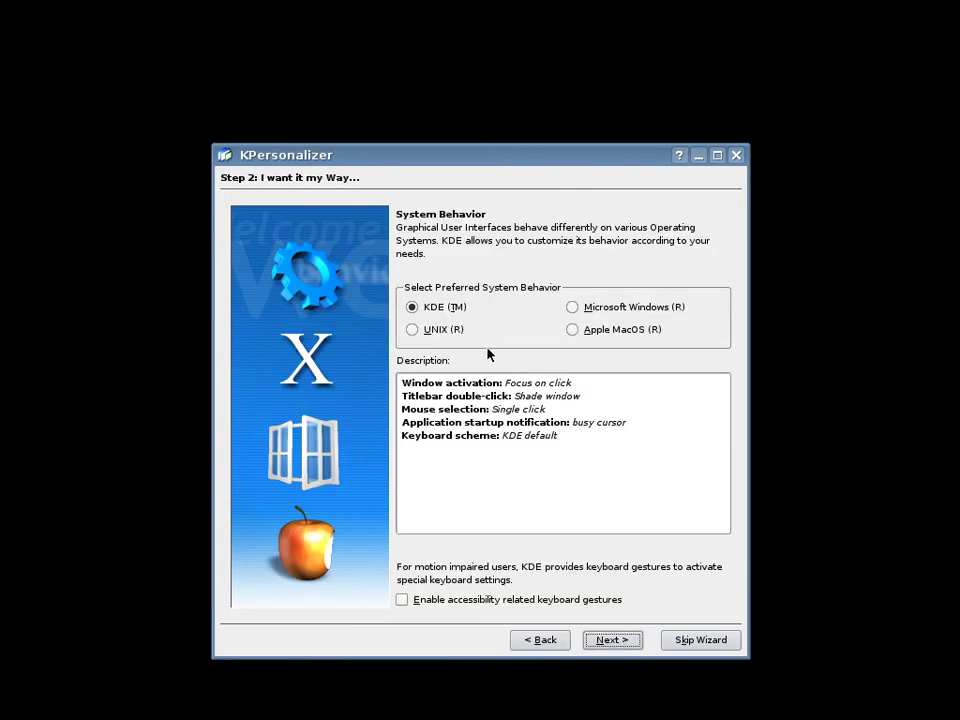
left_click(616, 640)
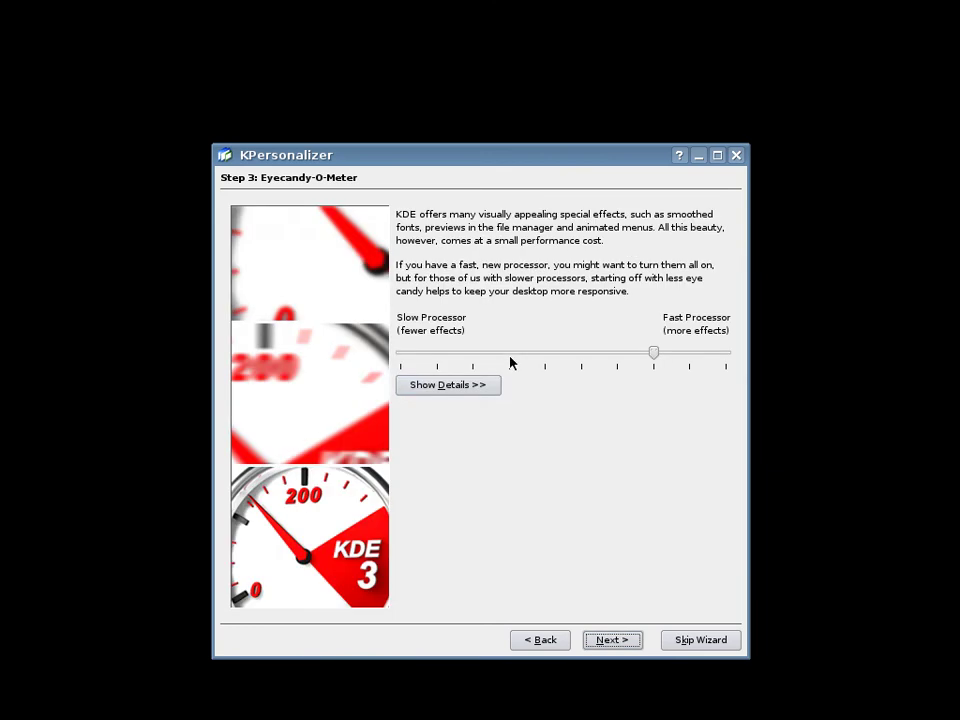
left_click(478, 395)
left_click_drag(724, 450, 656, 602)
left_click(622, 642)
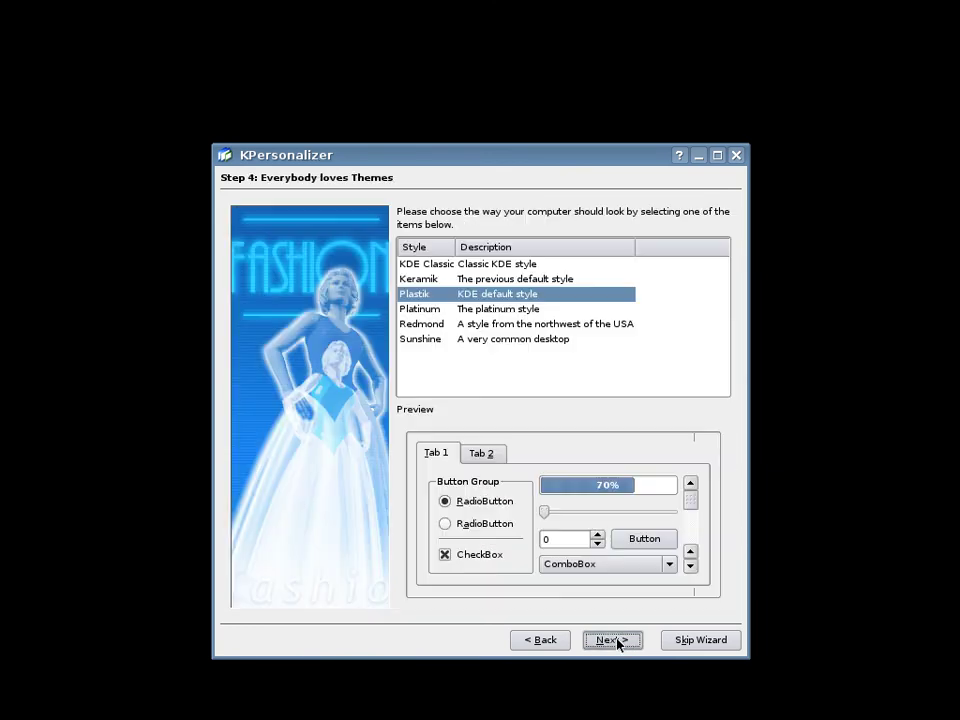
Preview the Keramik, Plastik, Platinum, Redmond and Sunshine styles on the KPersonalizer theme page
left_click(480, 279)
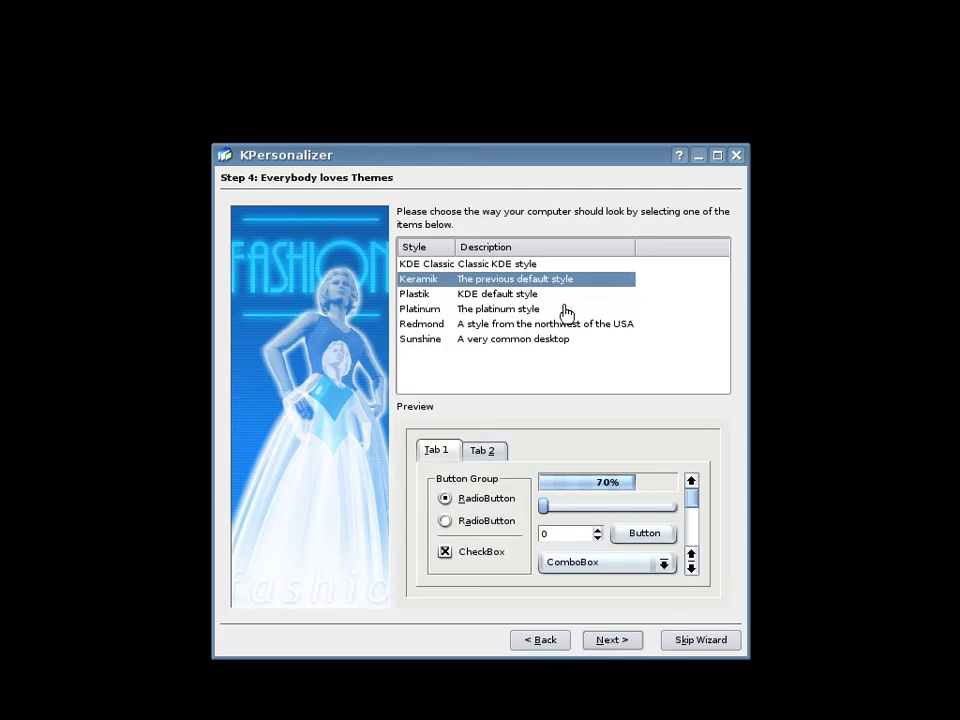
left_click(488, 295)
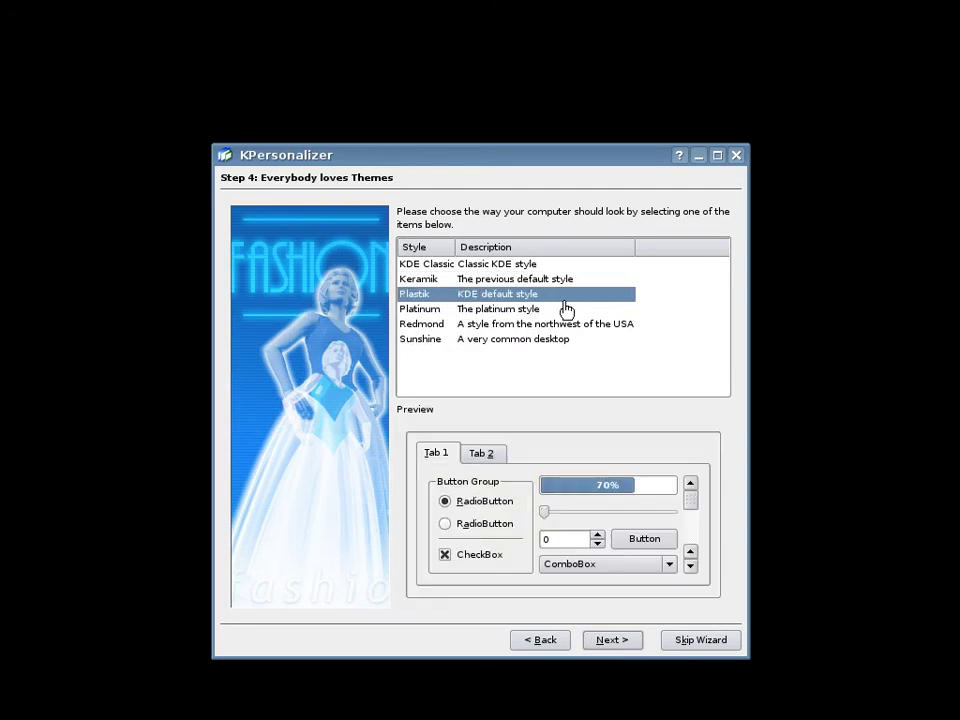
left_click(482, 313)
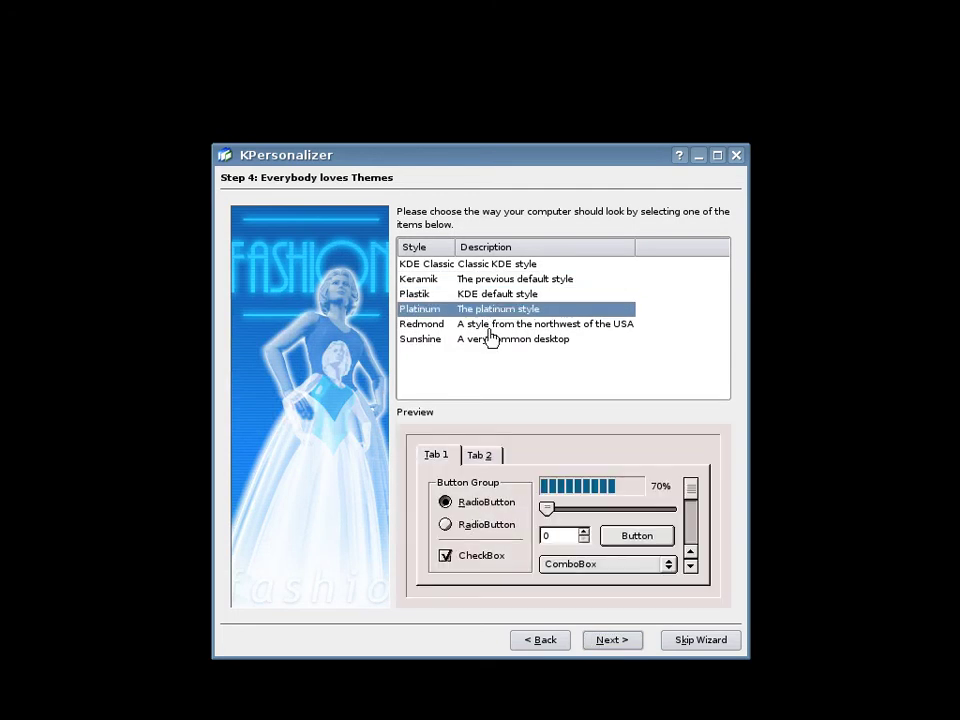
left_click(489, 328)
left_click(494, 340)
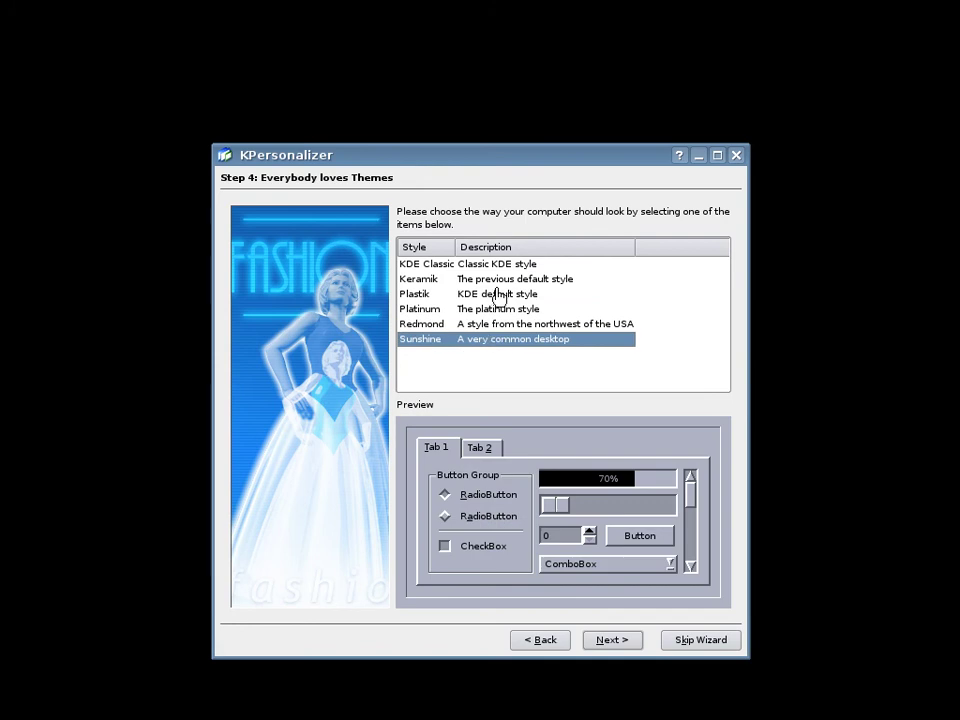
Choose the Plastik style and complete the KPersonalizer wizard
left_click(497, 296)
left_click(619, 642)
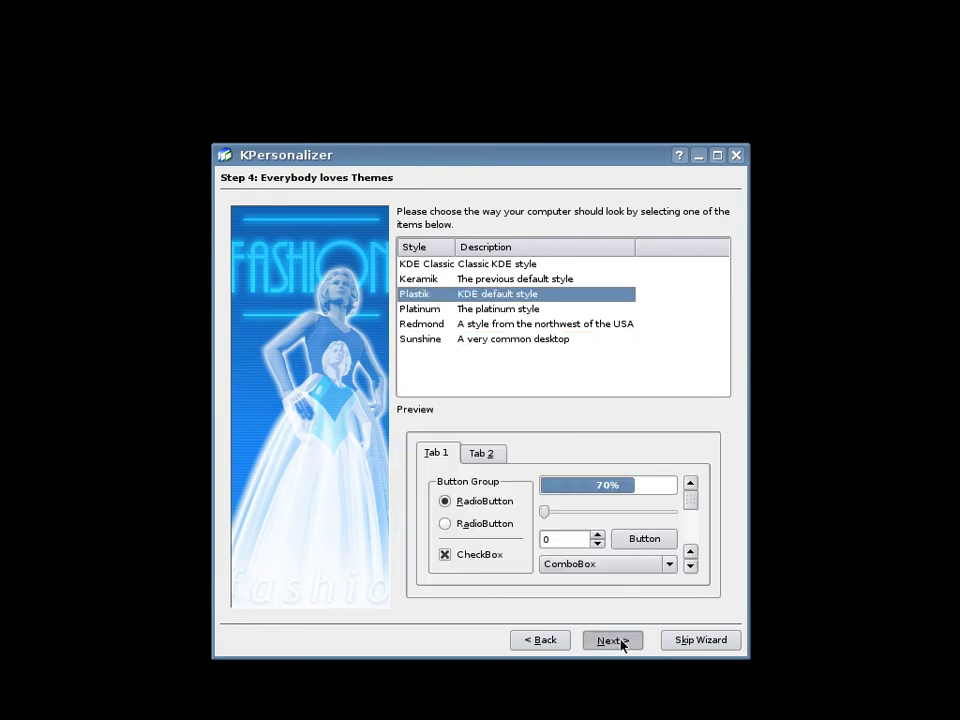
left_click(616, 638)
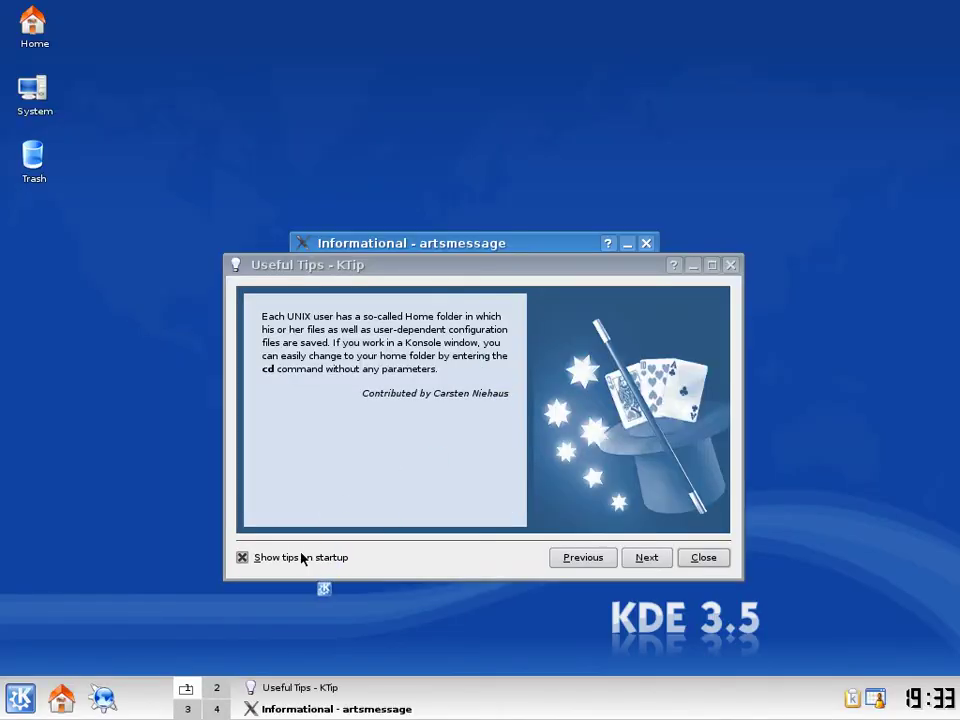
Turn off tips on startup, close the Useful Tips window, and dismiss the sound server message so it is not shown again
left_click(300, 557)
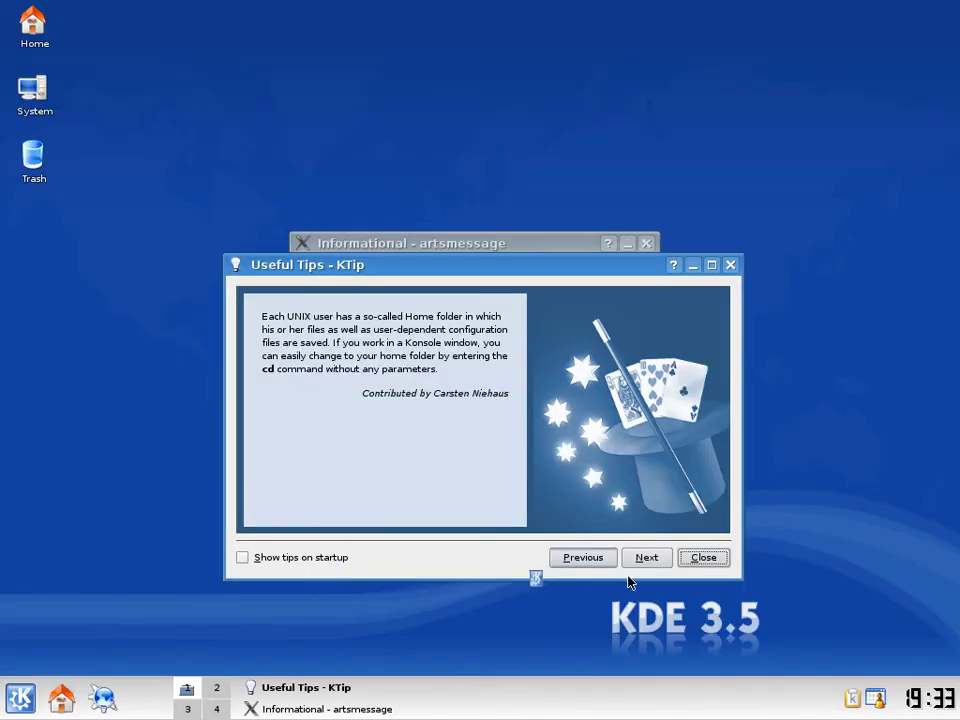
left_click(705, 558)
left_click(434, 389)
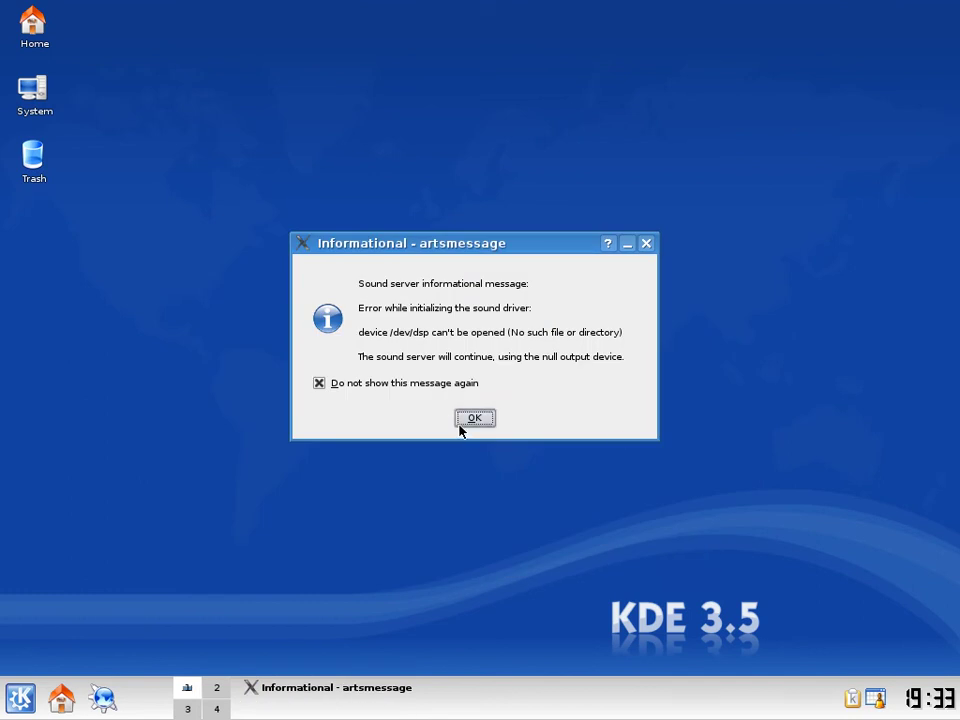
left_click(465, 420)
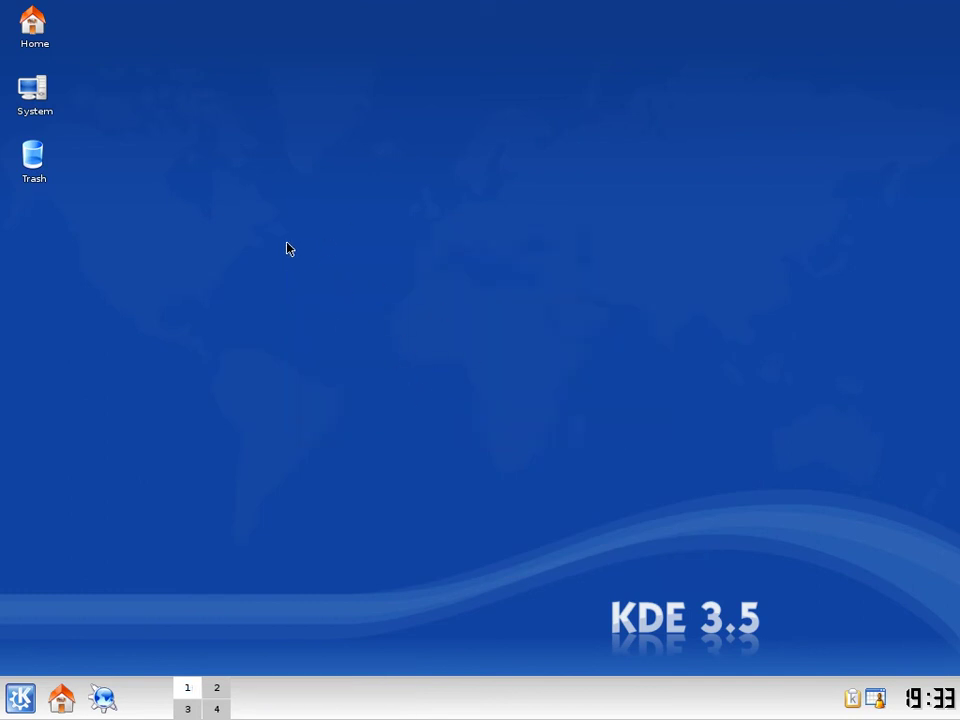
Open System from the desktop, move its Konqueror window to the middle of the screen, and open Storage Media
left_click(35, 94)
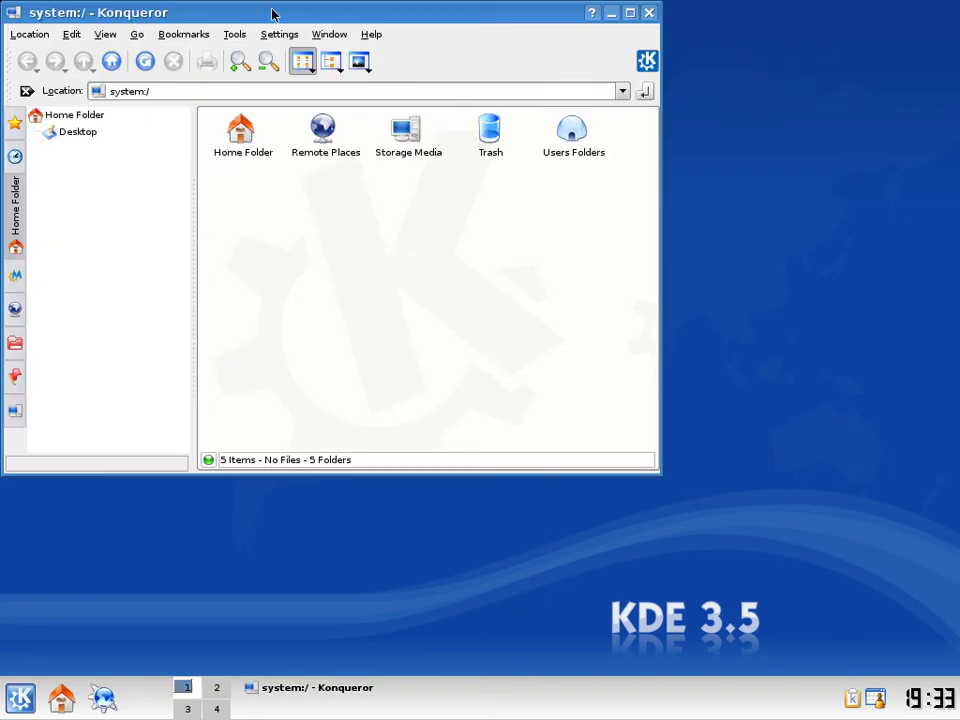
left_click_drag(270, 11, 420, 127)
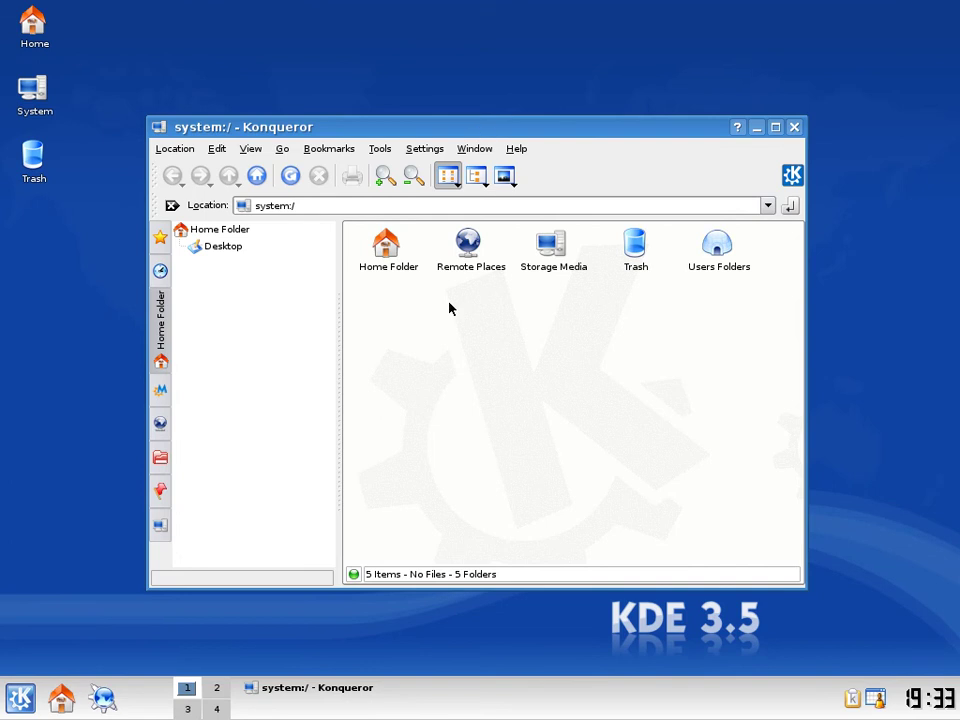
left_click(555, 258)
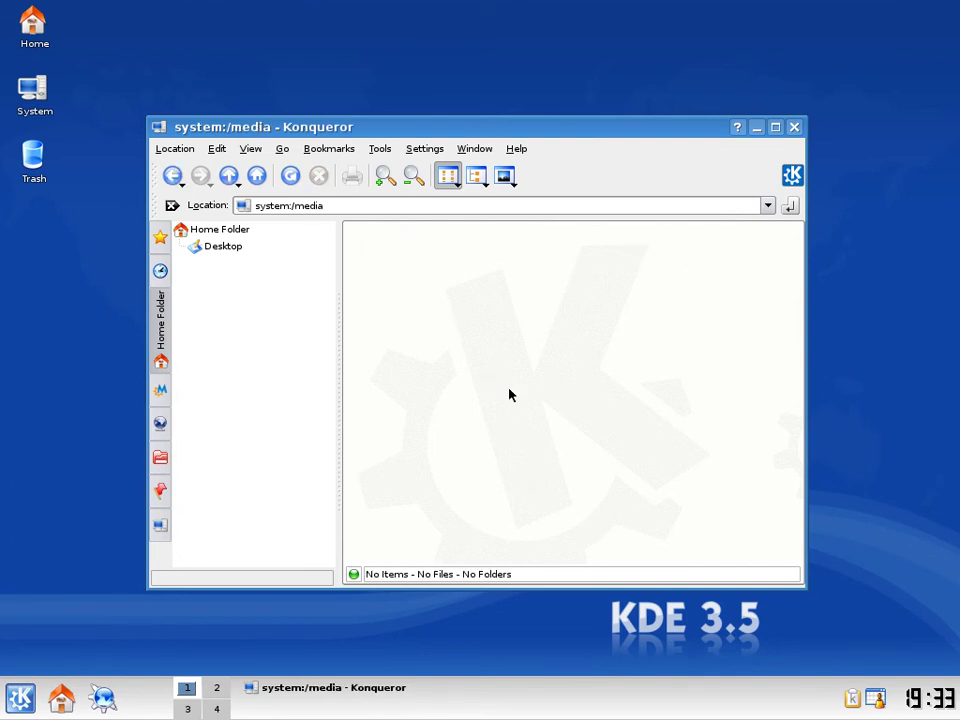
Close the Storage Media window, reopen System from the desktop, and move its window to the middle of the screen
left_click(795, 128)
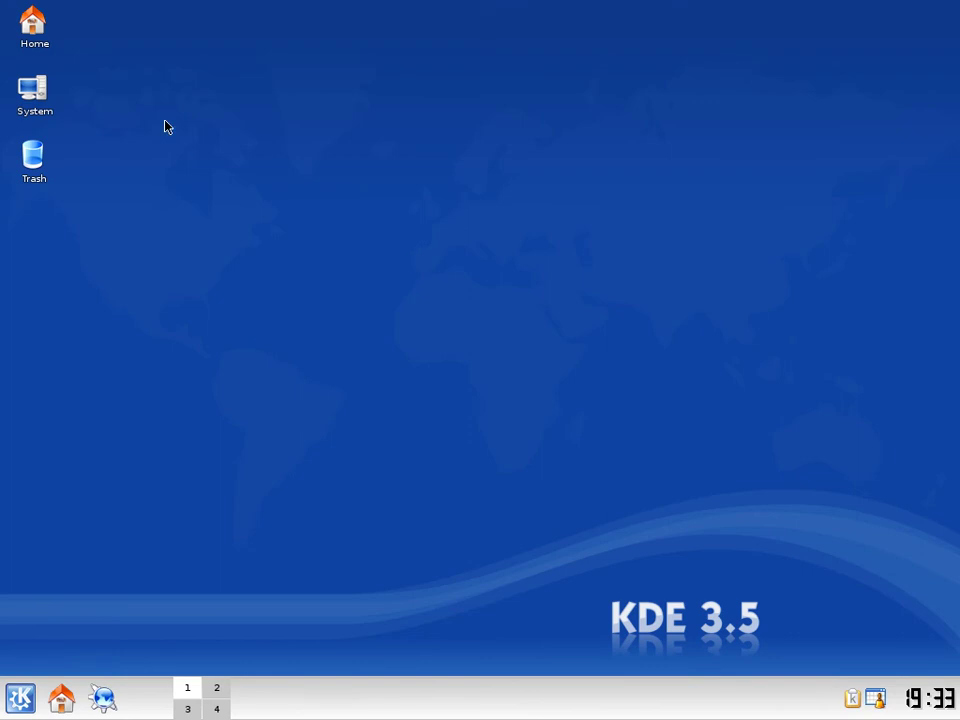
left_click(32, 95)
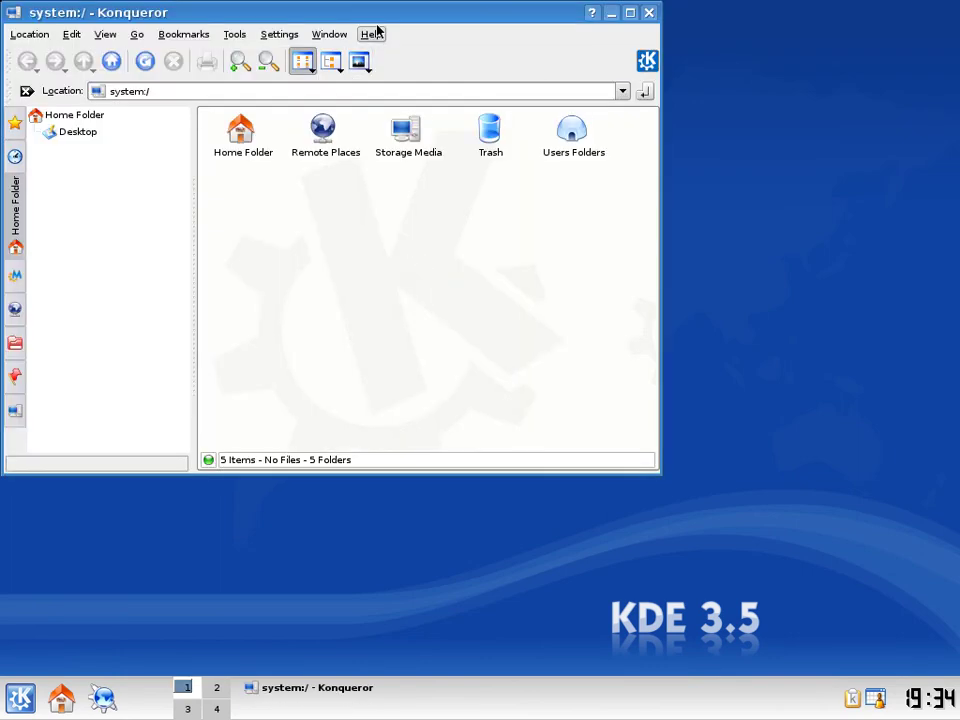
left_click_drag(377, 24, 557, 127)
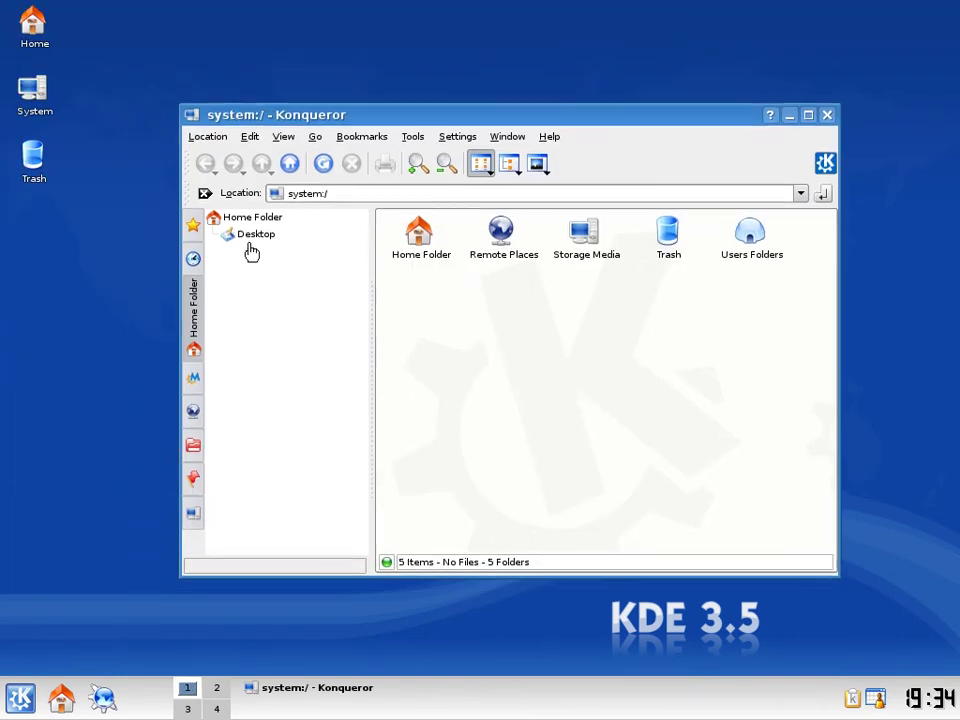
View Konqueror's System, Services, Network, metabar, Home Folder, History and Bookmarks sidebar panels, and close the window
left_click(193, 513)
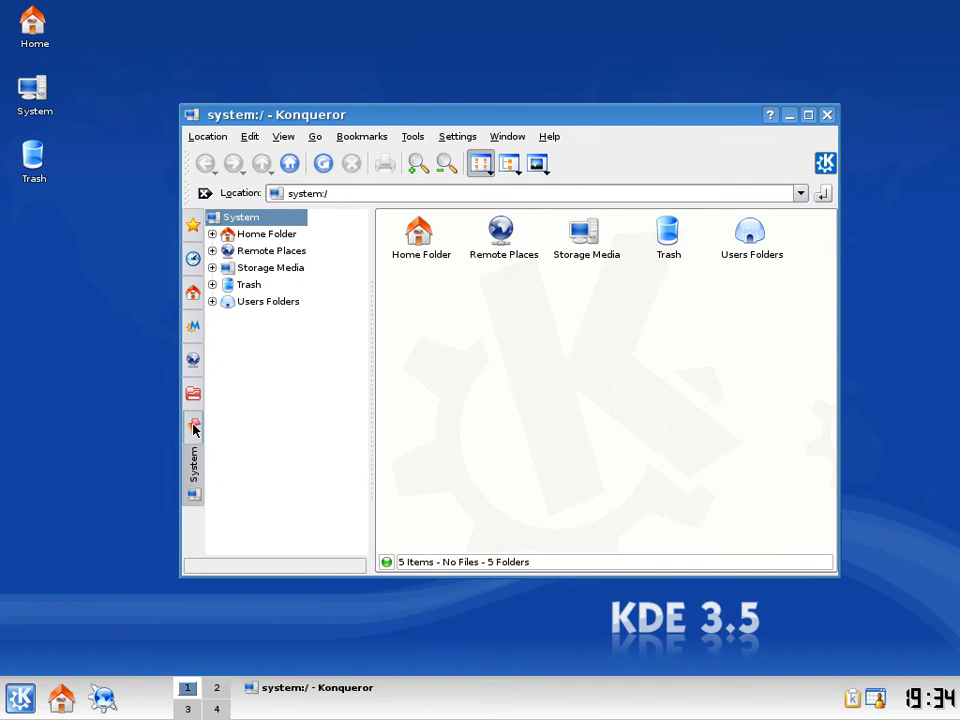
left_click(194, 428)
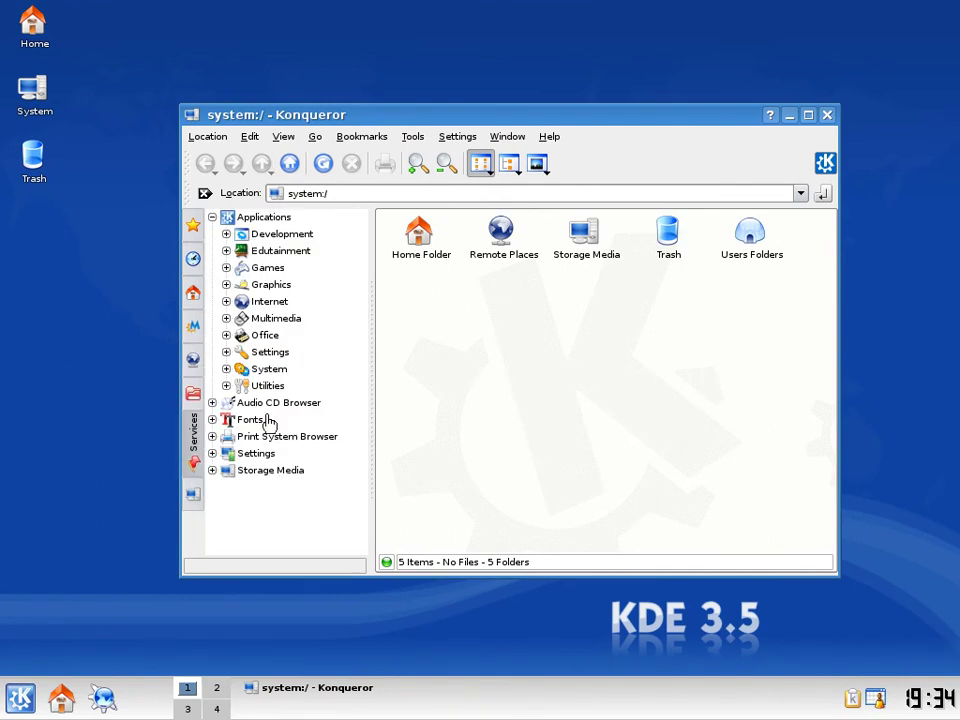
left_click(193, 359)
left_click(193, 325)
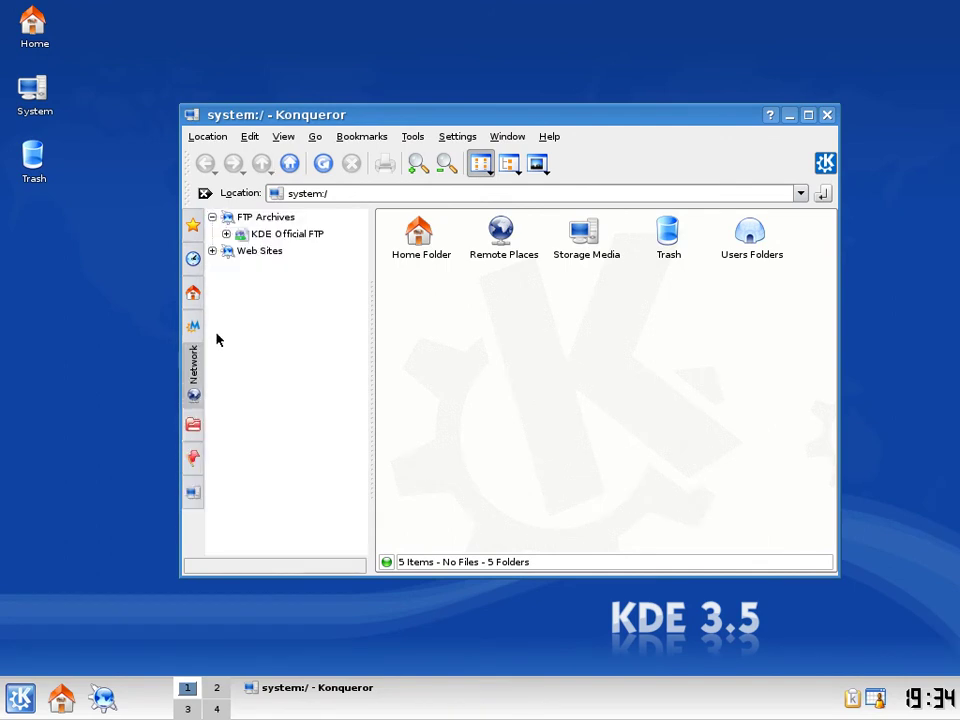
left_click(192, 330)
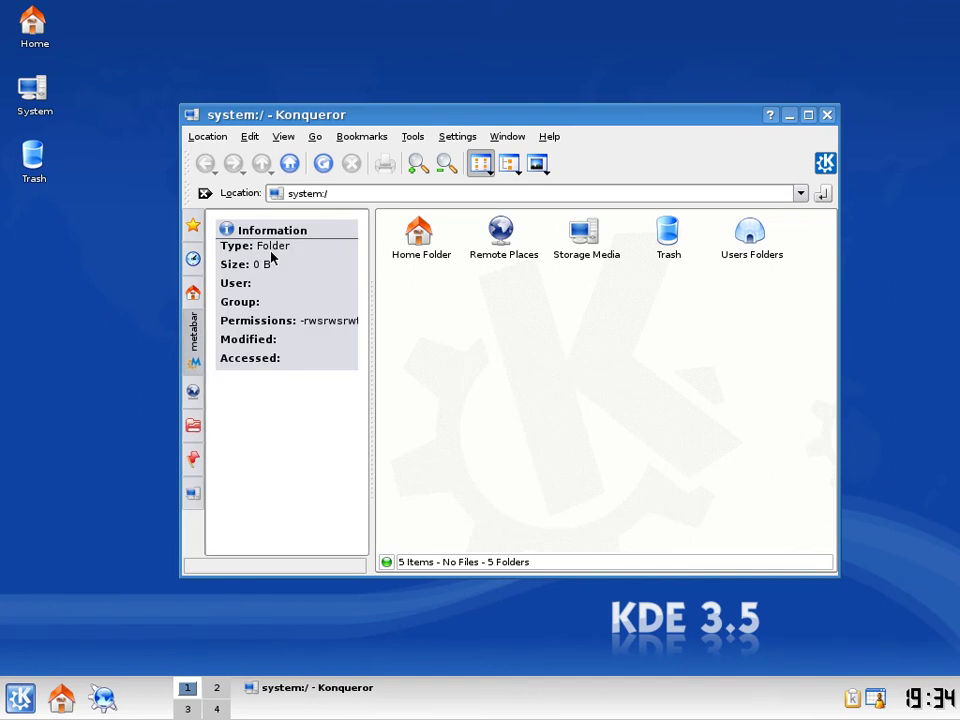
left_click(194, 295)
left_click(194, 259)
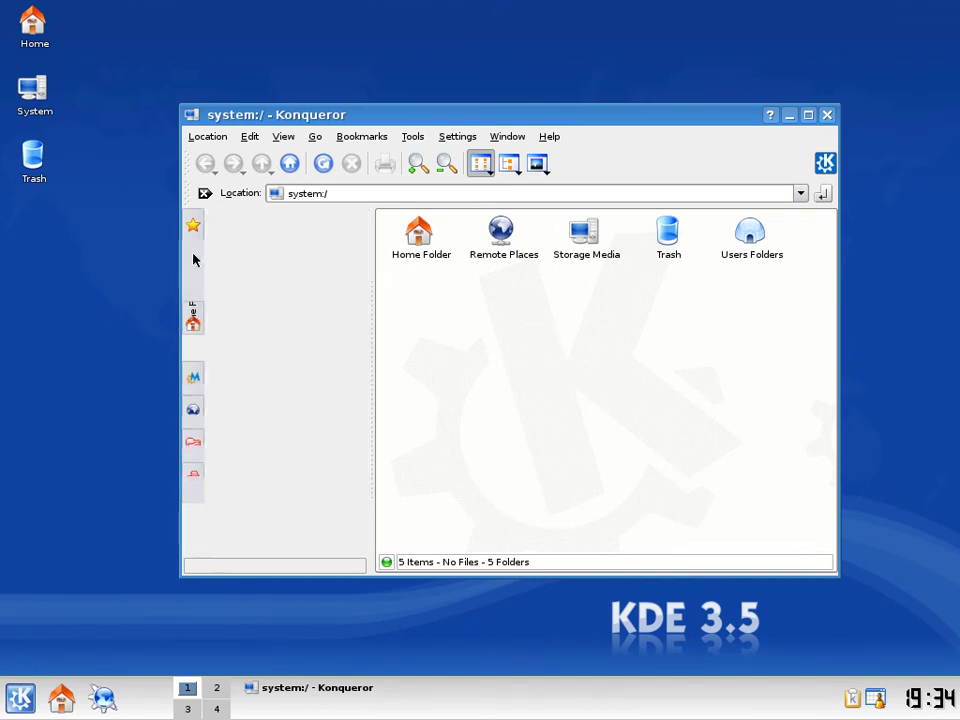
left_click(194, 224)
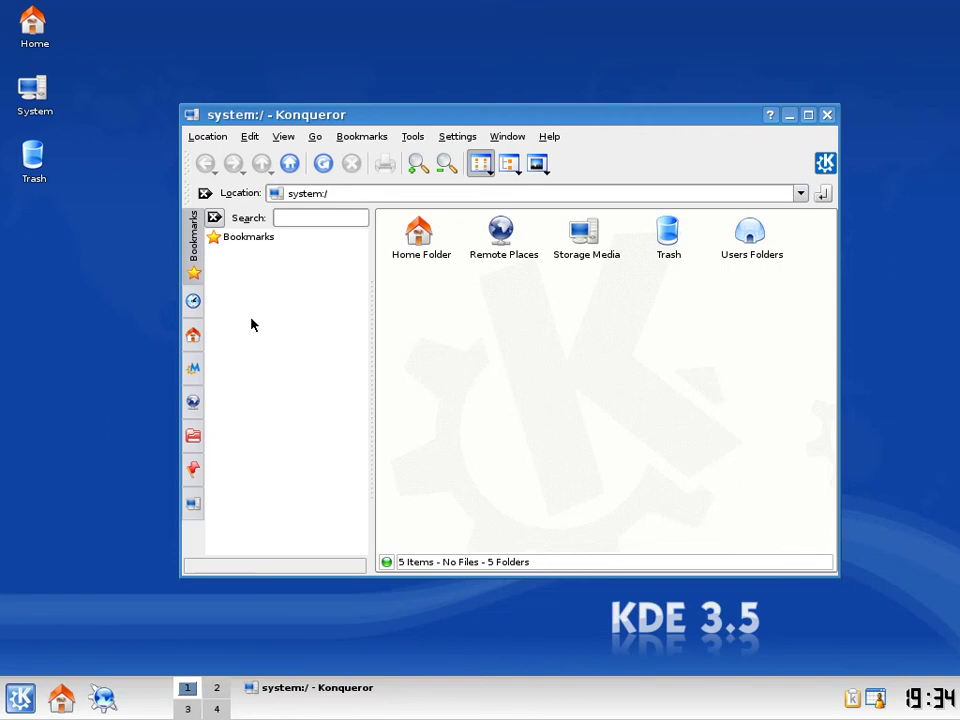
left_click(826, 116)
Launch Iceweasel Web Browser from the Internet applications, view its about page, and close it
left_click(20, 698)
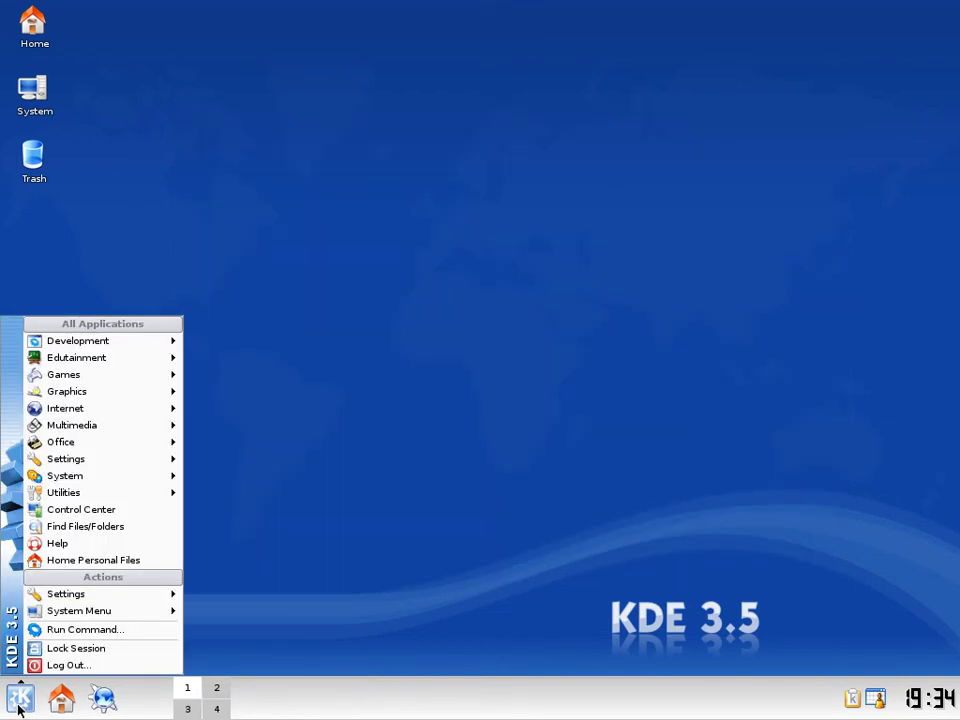
mouse_move(137, 341)
mouse_move(125, 361)
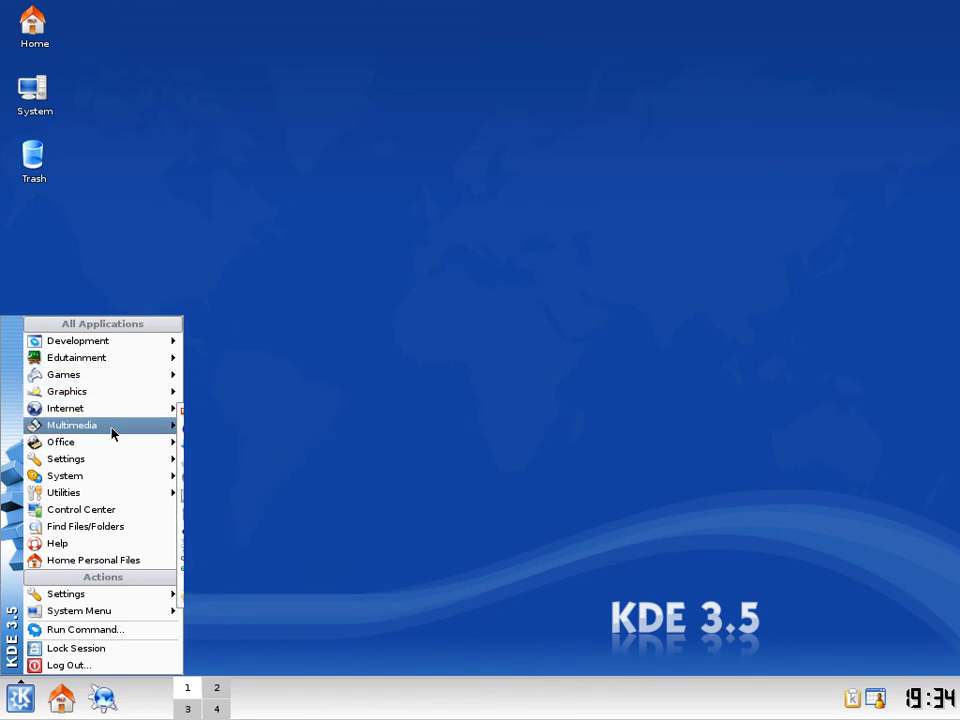
mouse_move(119, 434)
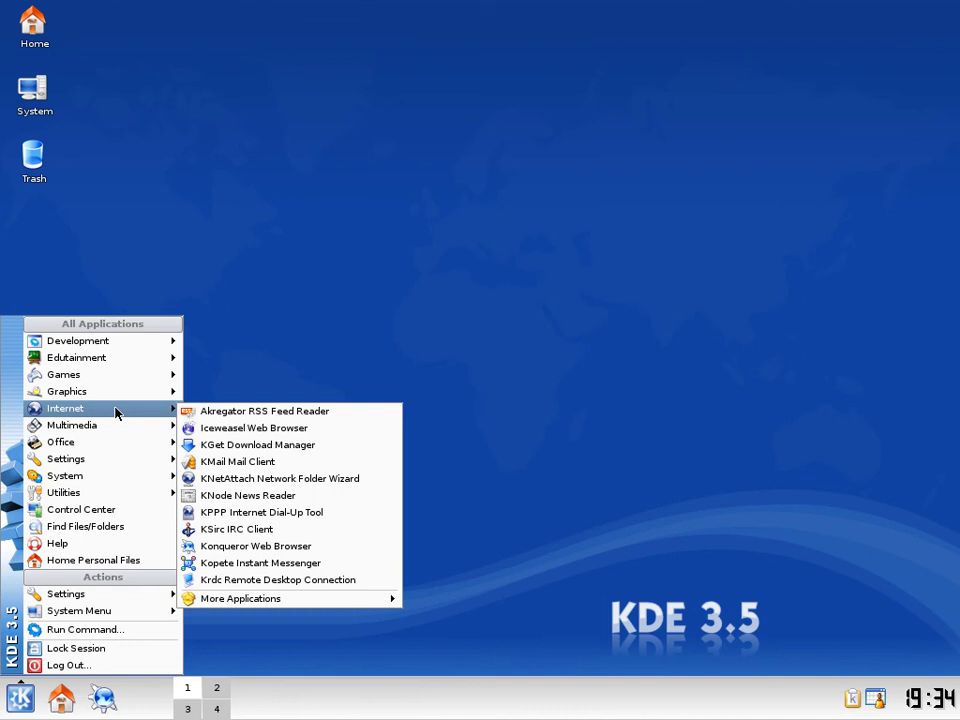
left_click(276, 431)
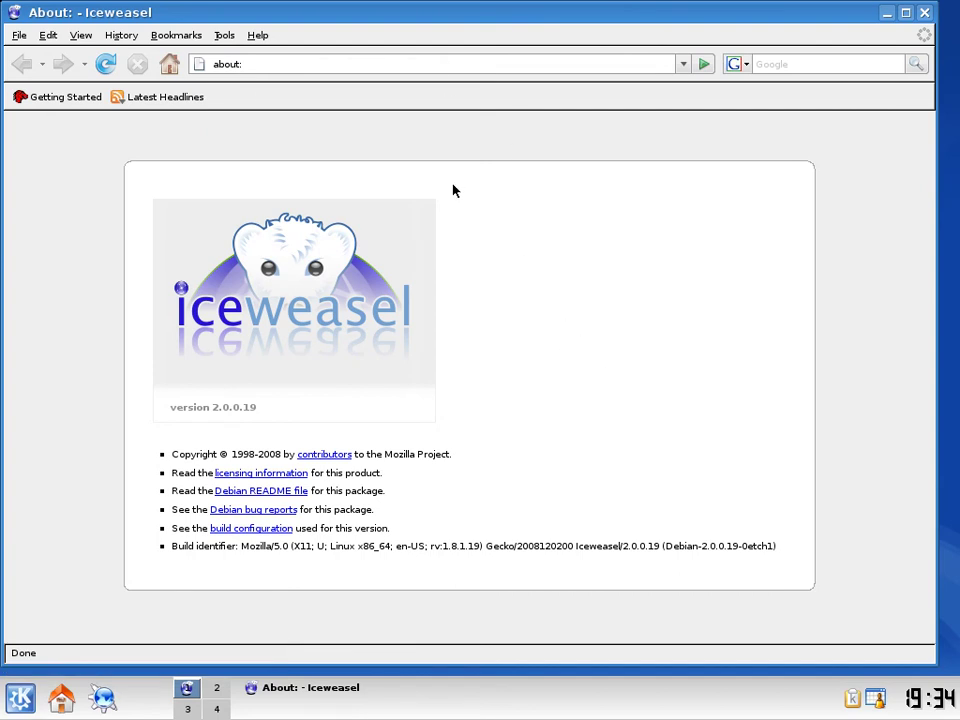
left_click(924, 12)
Relaunch Iceweasel from the most used applications and close it again
left_click(20, 697)
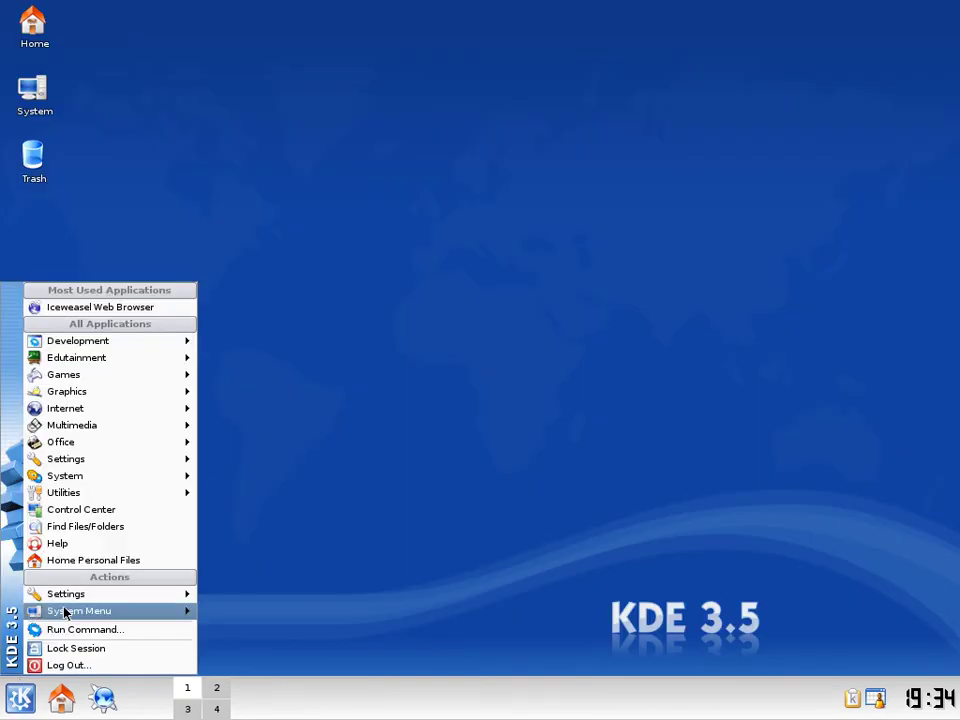
left_click(112, 305)
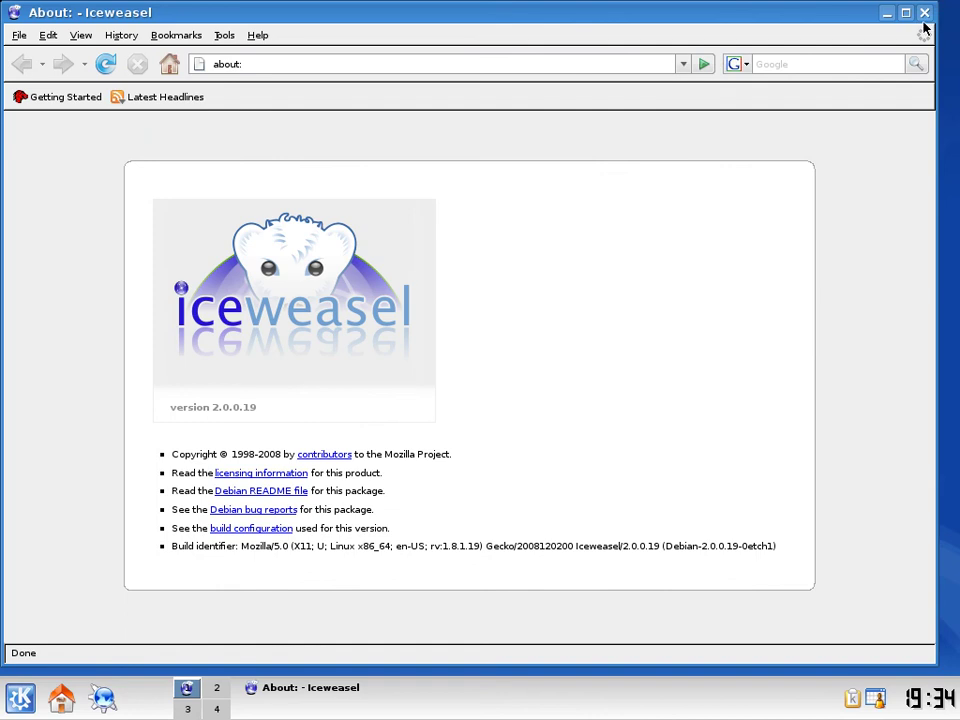
left_click(924, 13)
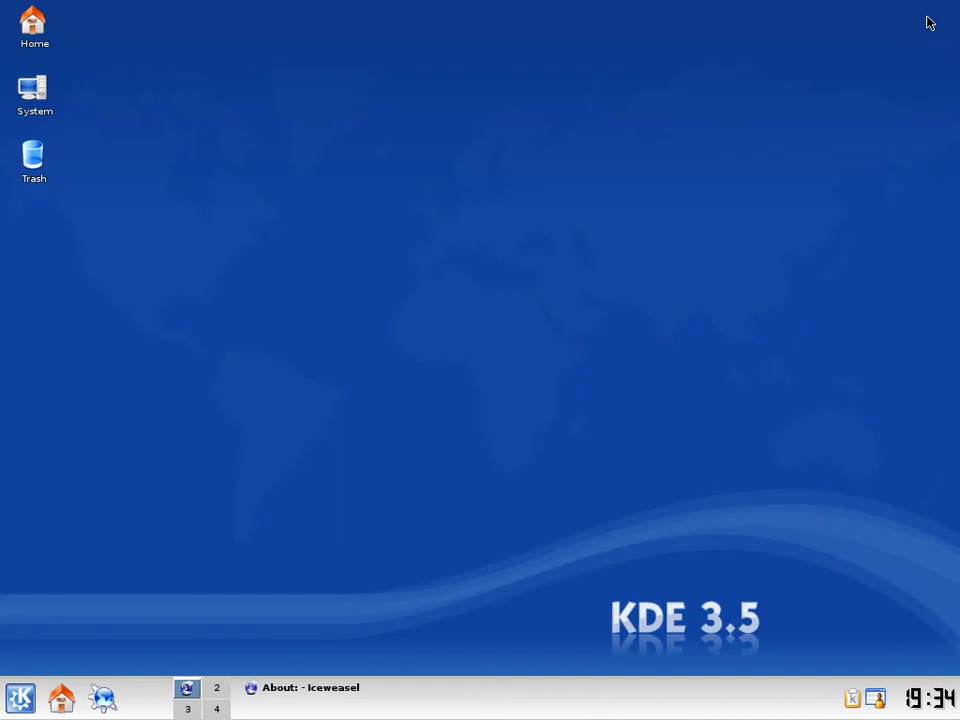
Look through the application categories, open the Control Center, and move its window toward the middle of the screen
left_click(20, 697)
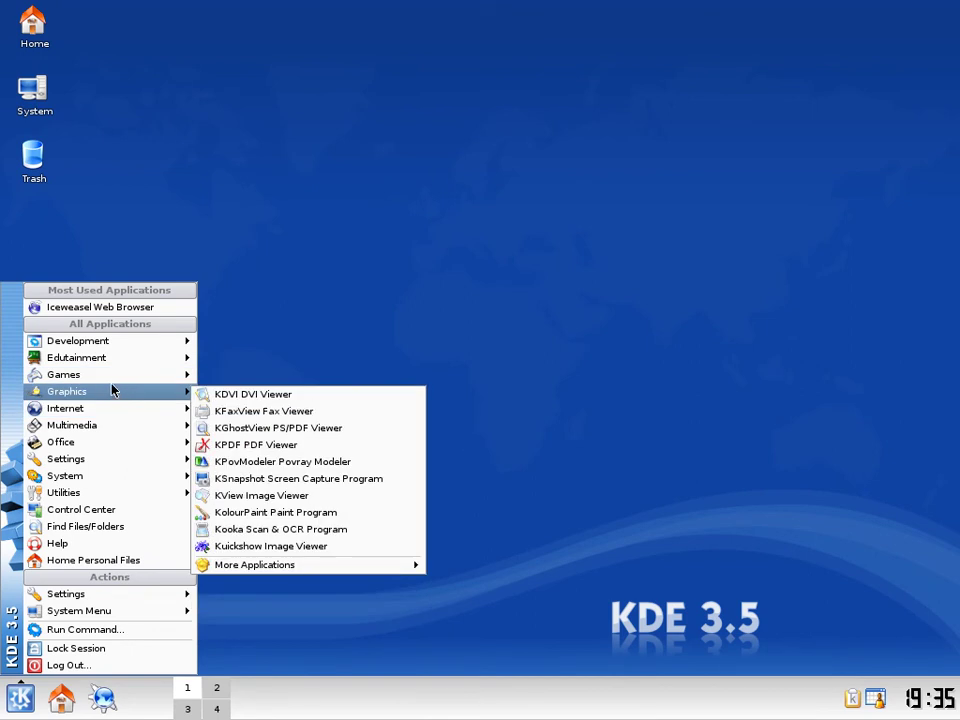
mouse_move(112, 414)
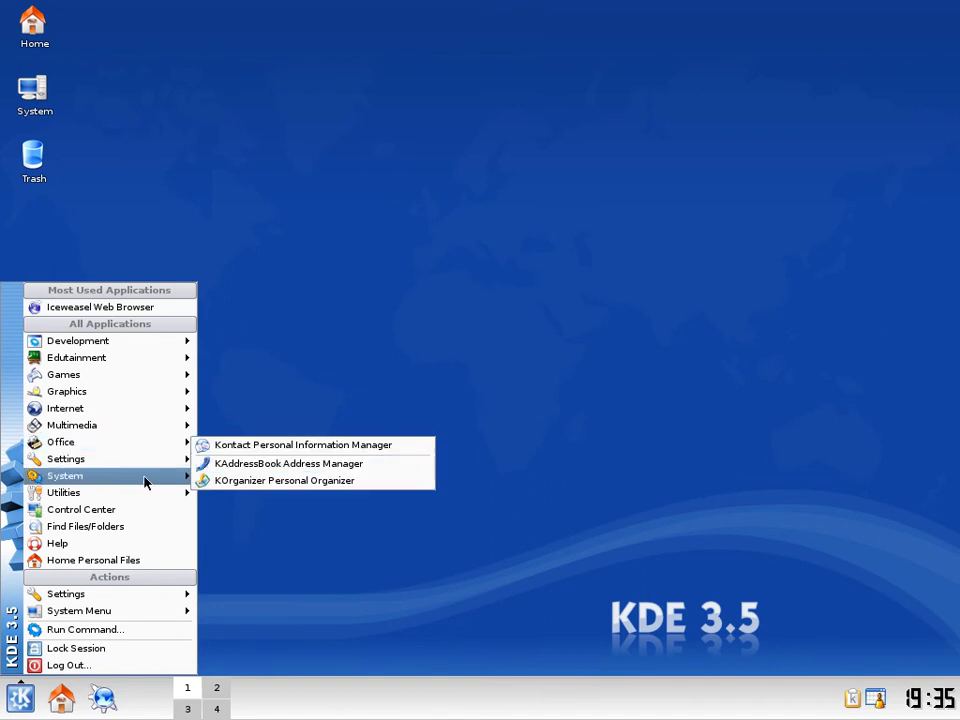
mouse_move(138, 467)
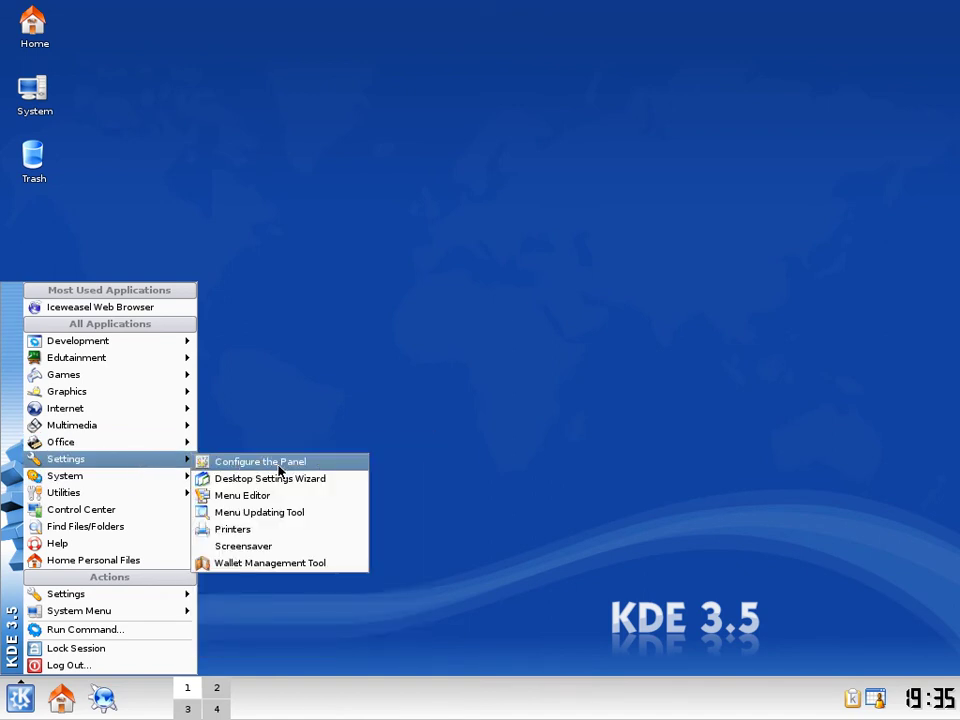
mouse_move(110, 480)
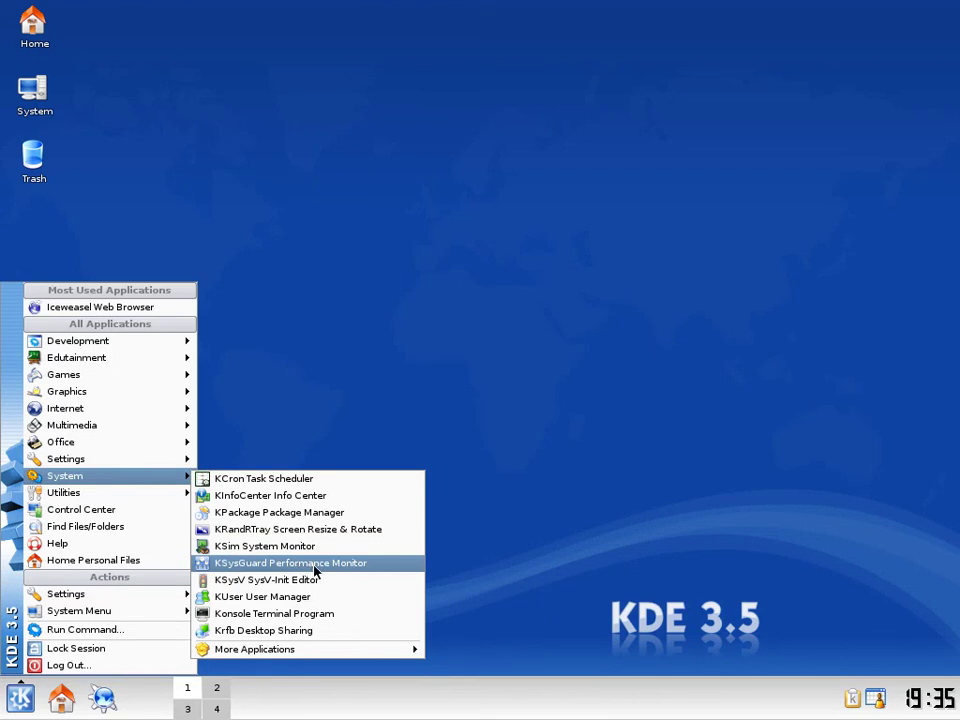
mouse_move(313, 655)
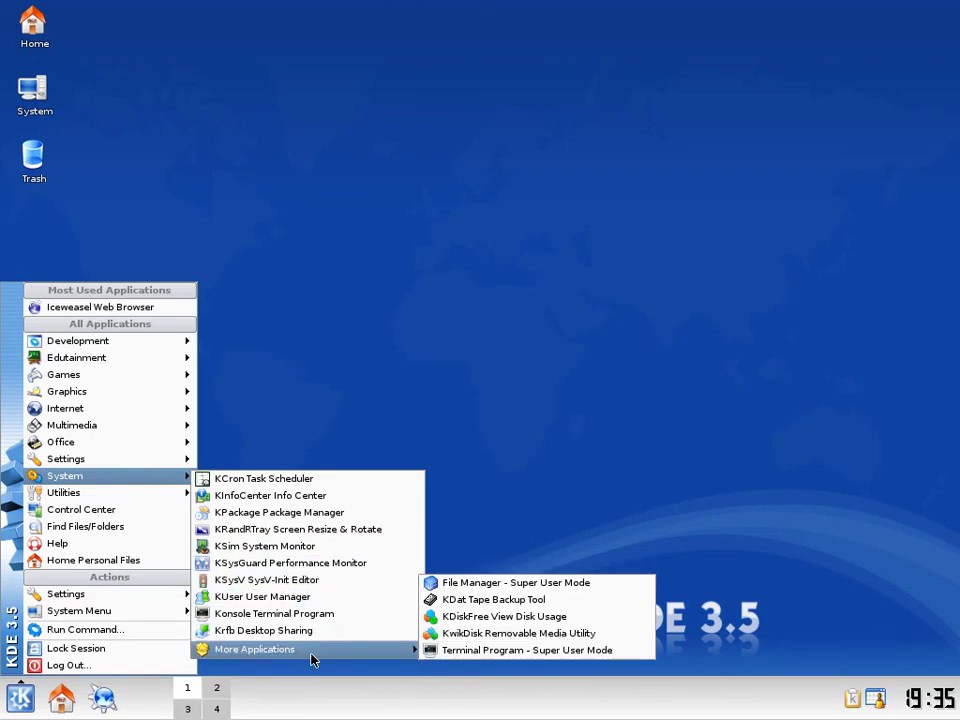
left_click(150, 511)
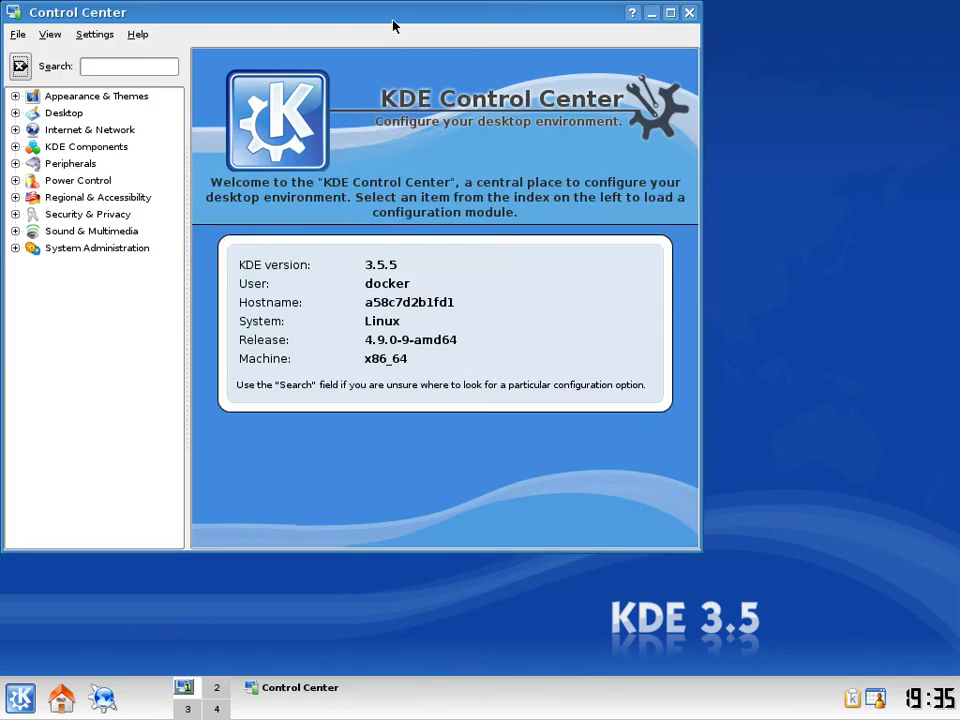
left_click_drag(393, 26, 490, 72)
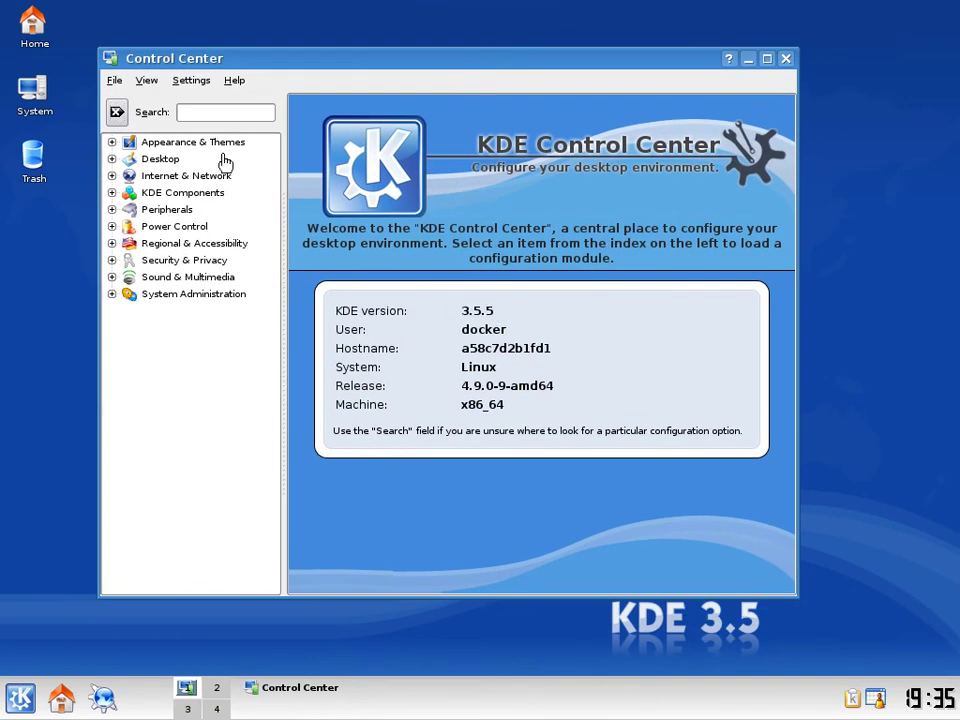
Preview the .NET style widget style under Appearance & Themes, and discard the change while switching to the Splash Screen settings
left_click(140, 142)
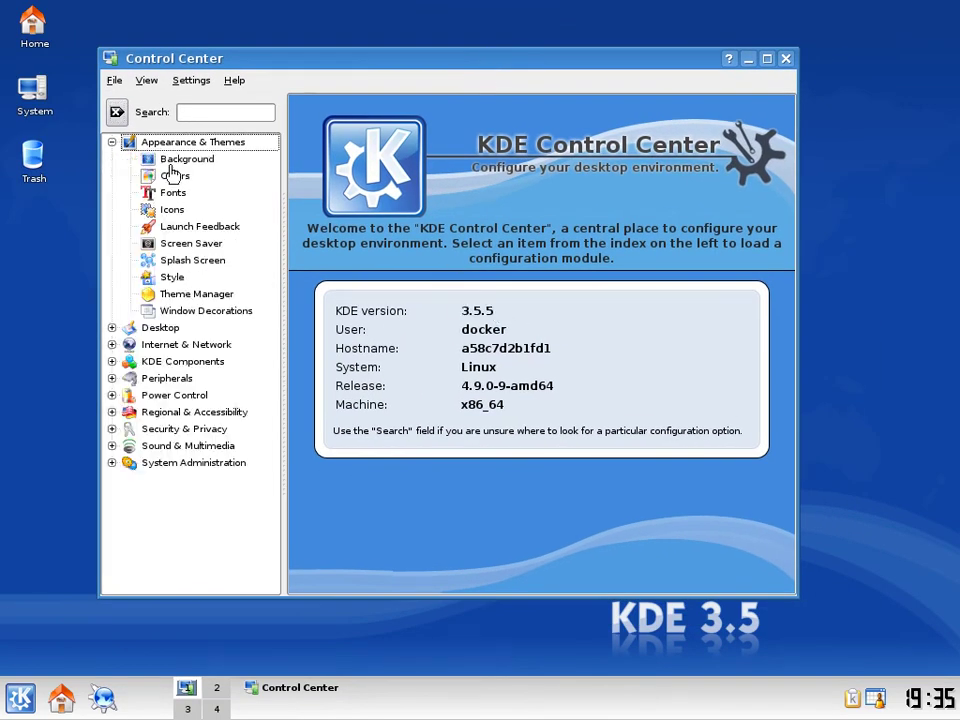
left_click(173, 280)
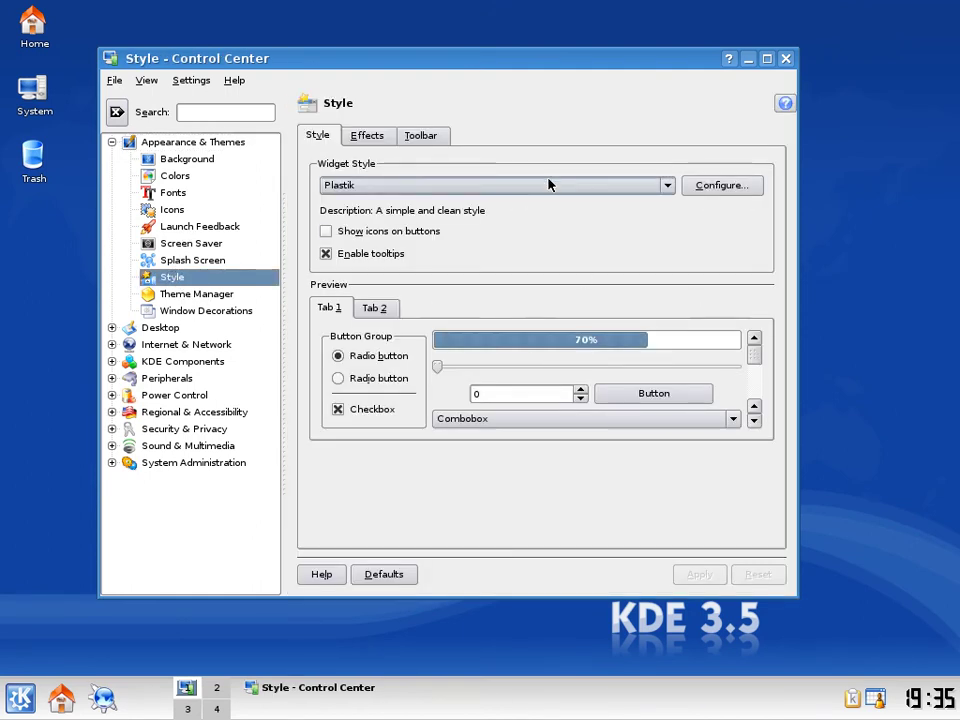
left_click(585, 186)
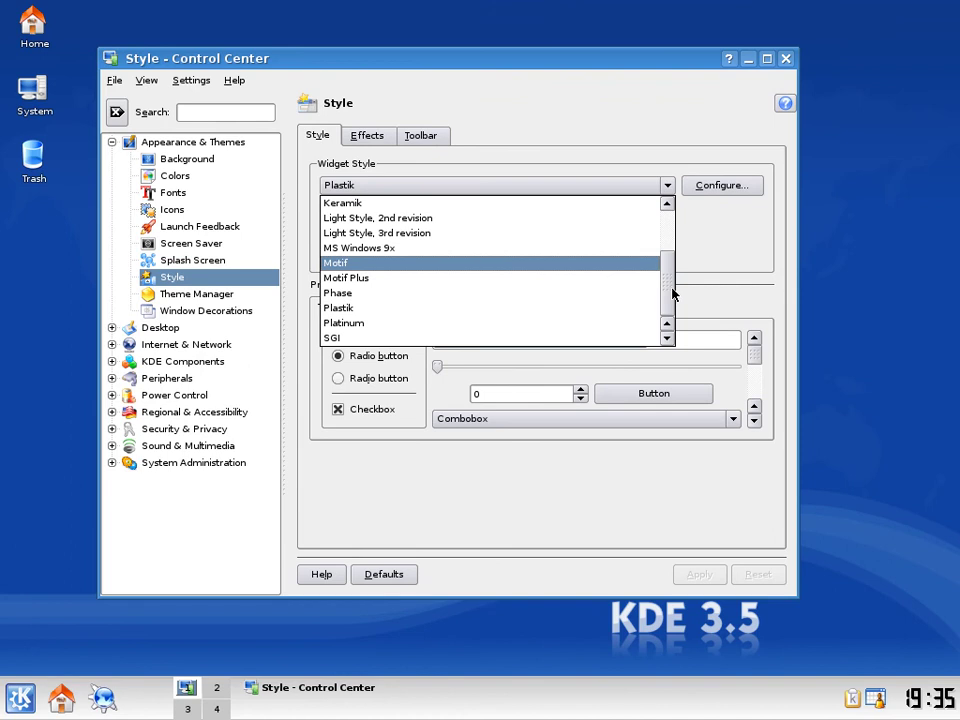
left_click_drag(671, 289, 671, 257)
left_click(537, 207)
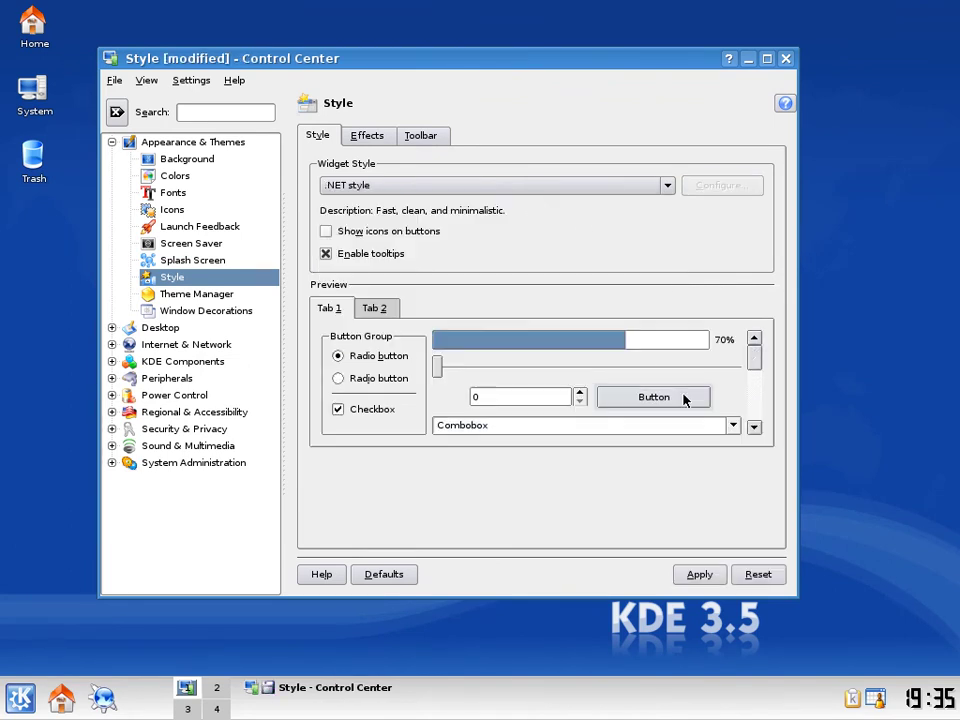
left_click(195, 260)
left_click(447, 376)
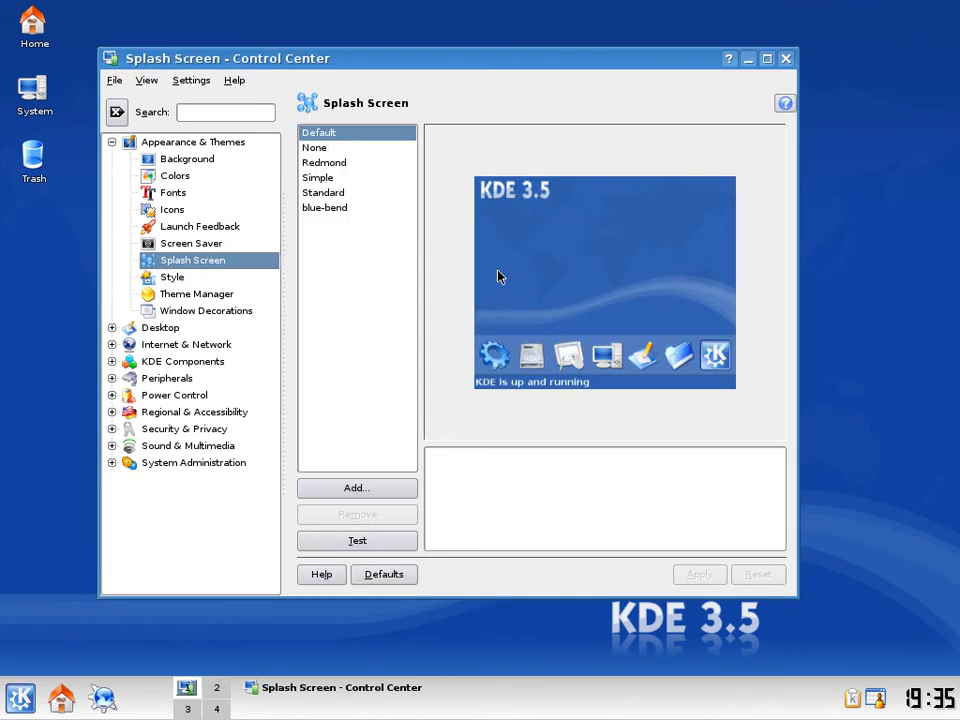
Preview the None and Redmond splash screens and run a test of Redmond
left_click(356, 149)
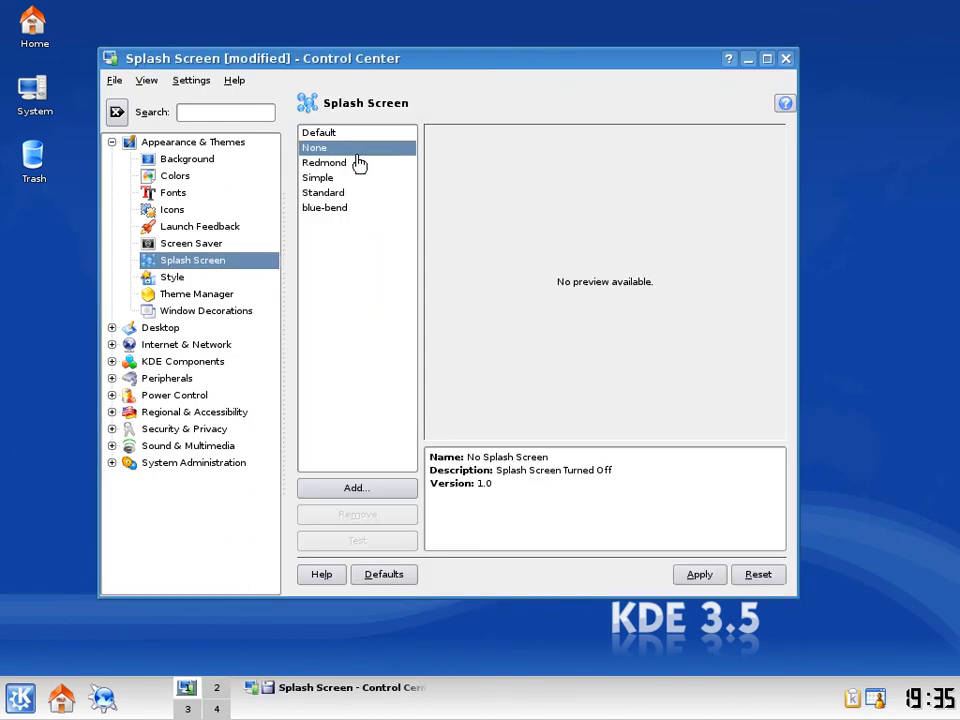
left_click(359, 163)
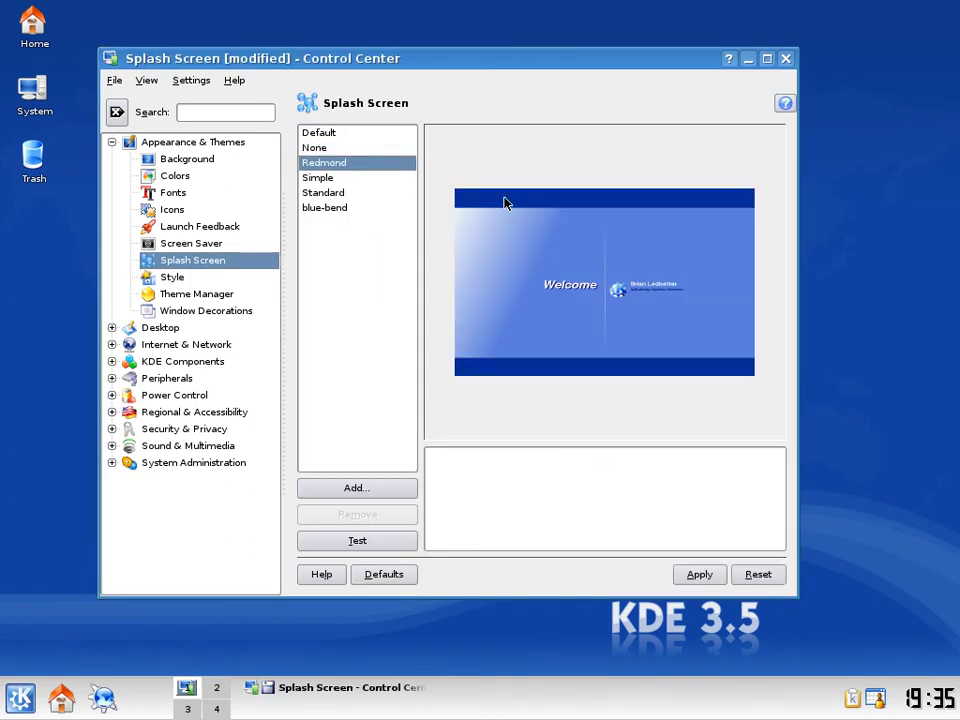
left_click(363, 546)
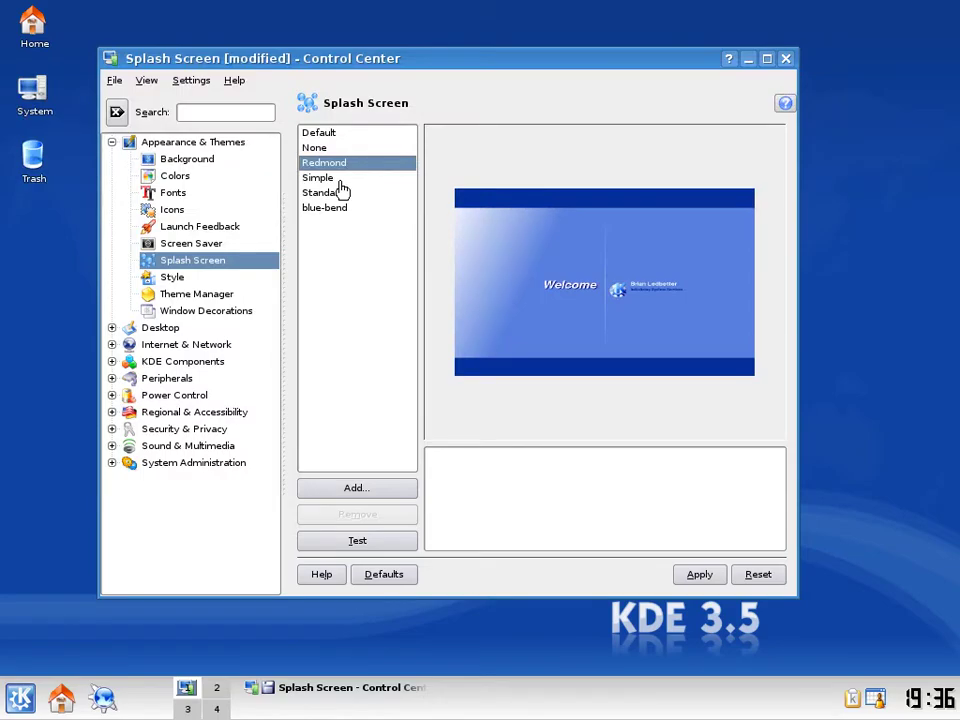
Test the Simple and Standard splash screens, preview blue-bend, and discard the splash screen changes
left_click(330, 178)
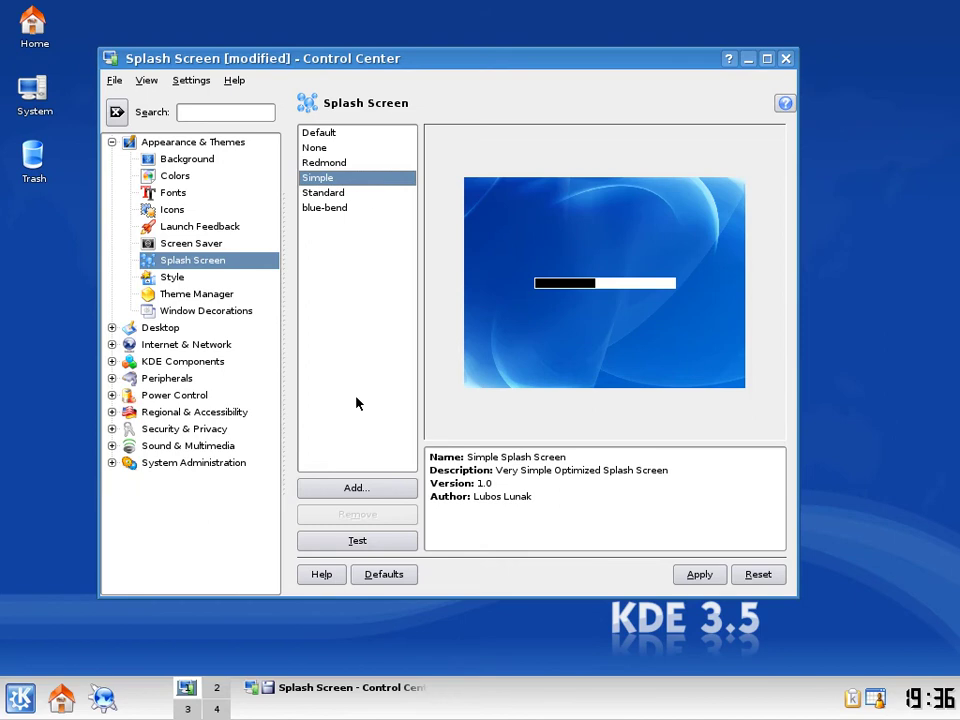
left_click(338, 539)
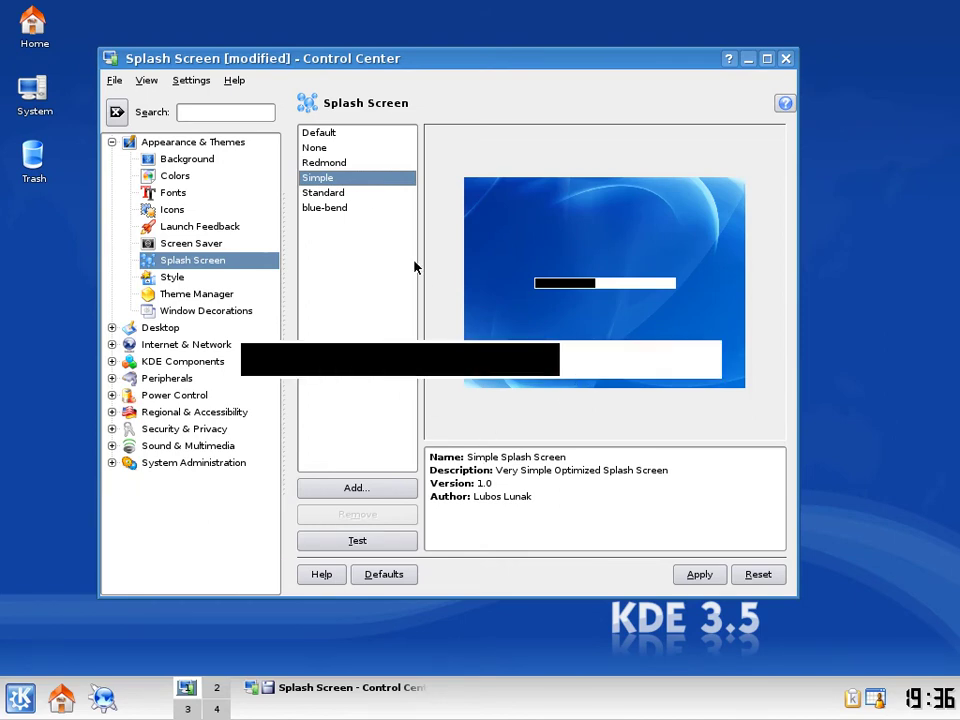
left_click(363, 195)
left_click(388, 547)
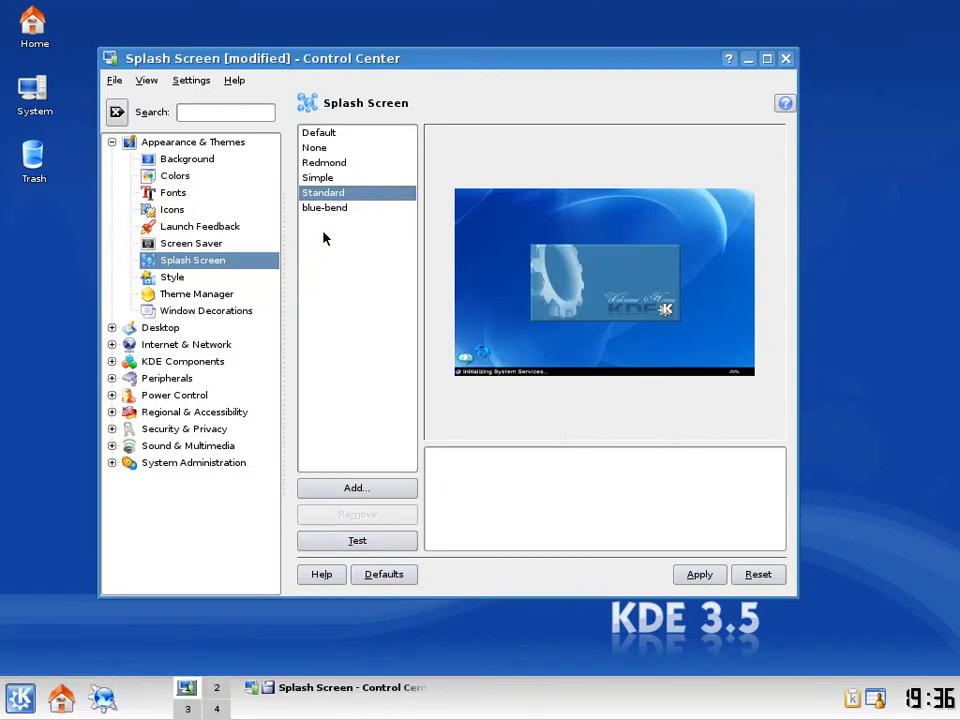
left_click(340, 208)
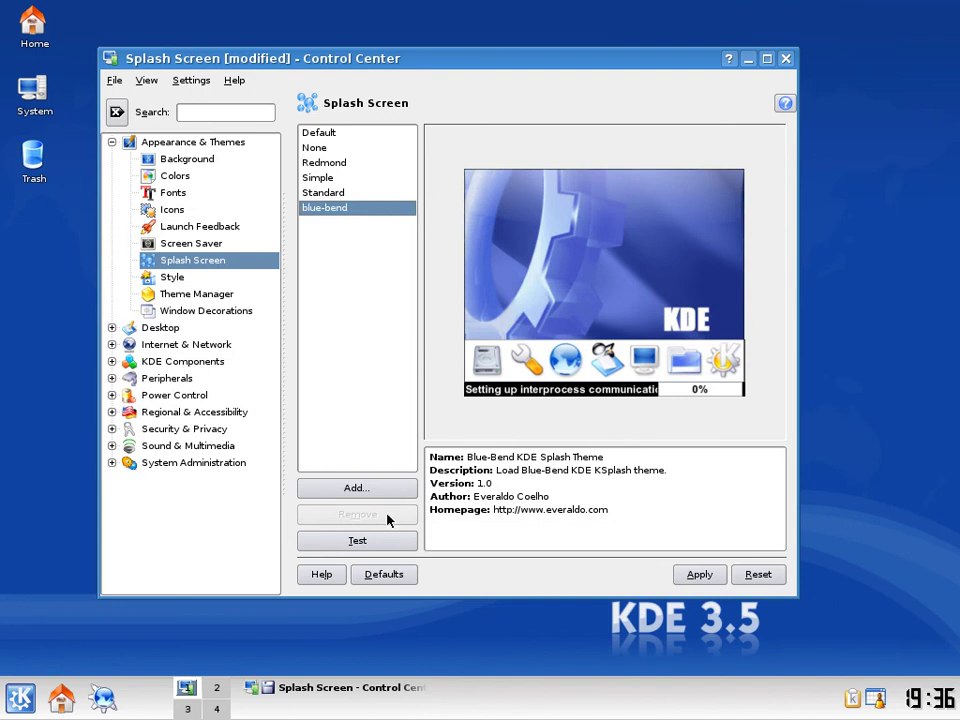
left_click(773, 575)
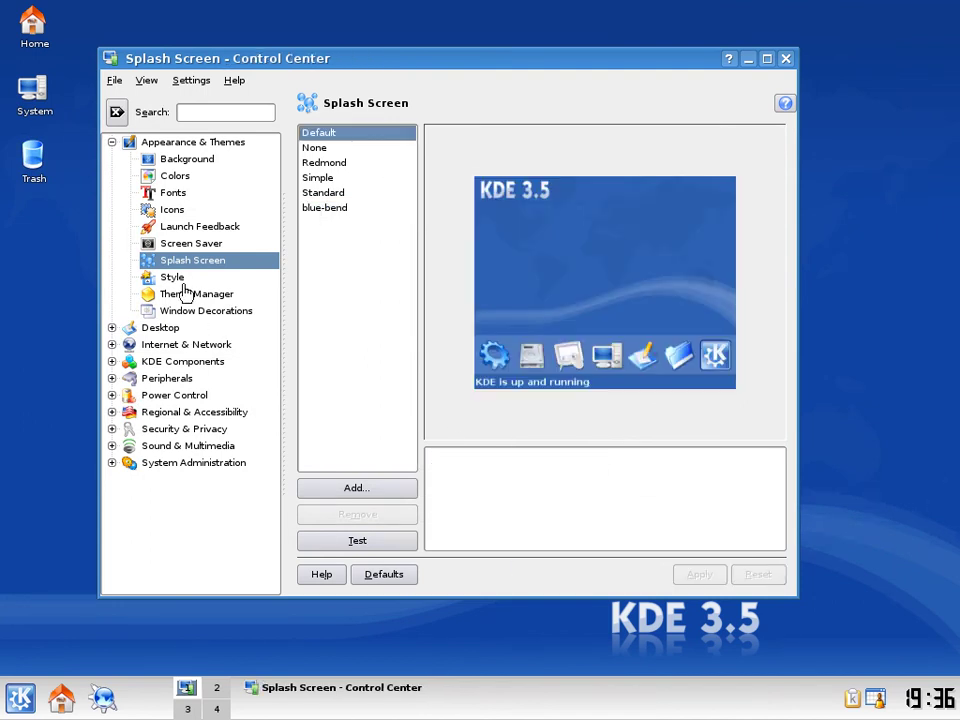
Look at the Theme Manager, apply the KDE-Classic icon theme, and view its icons in the application menu
left_click(178, 293)
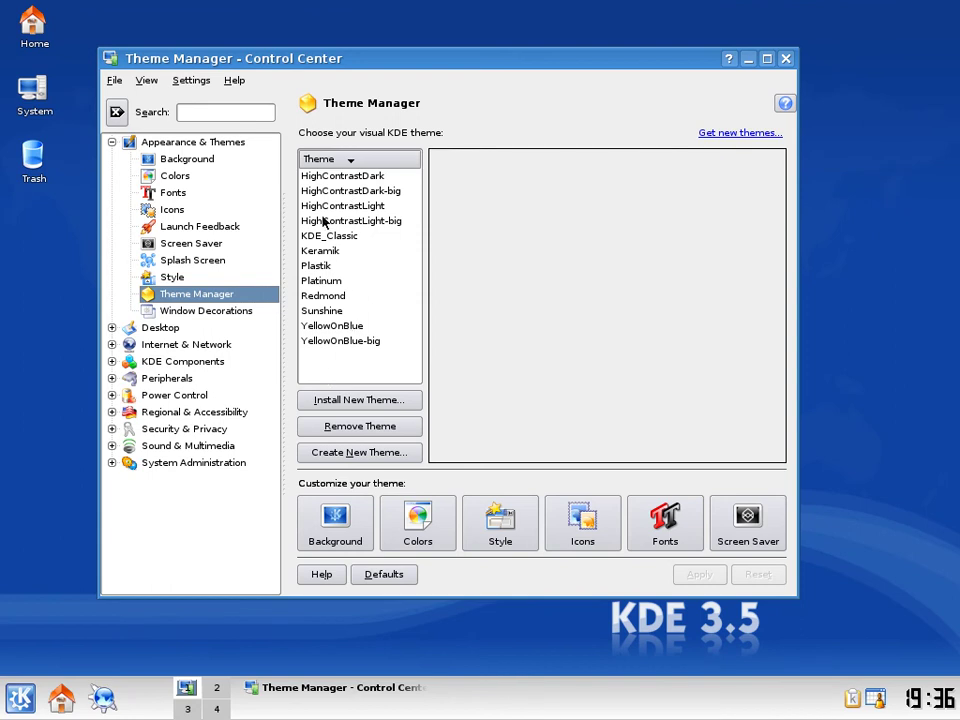
left_click(178, 209)
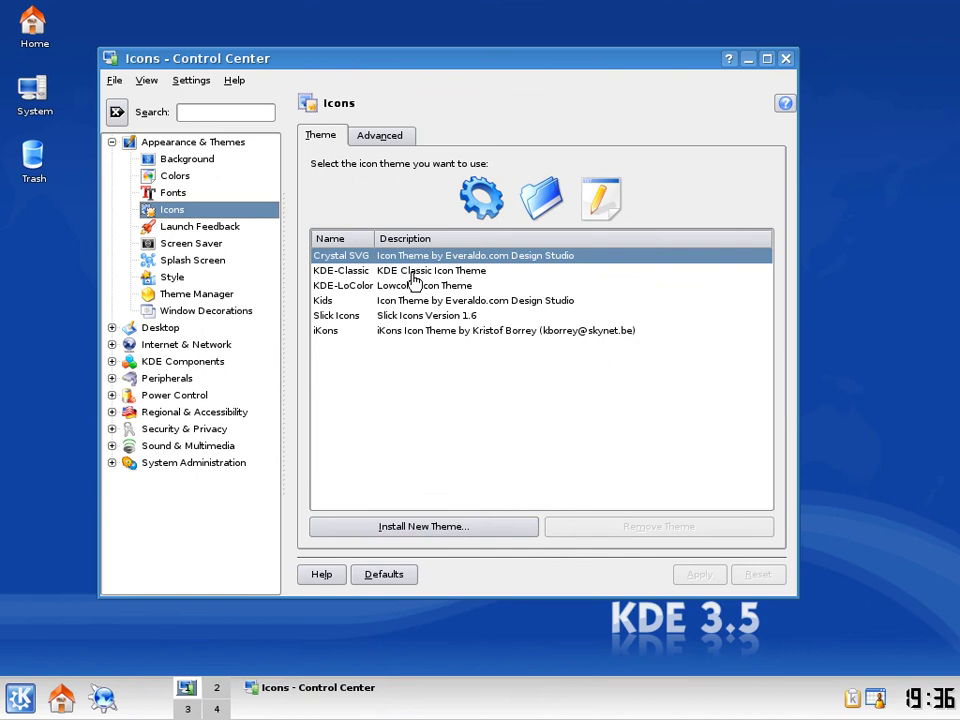
left_click(413, 272)
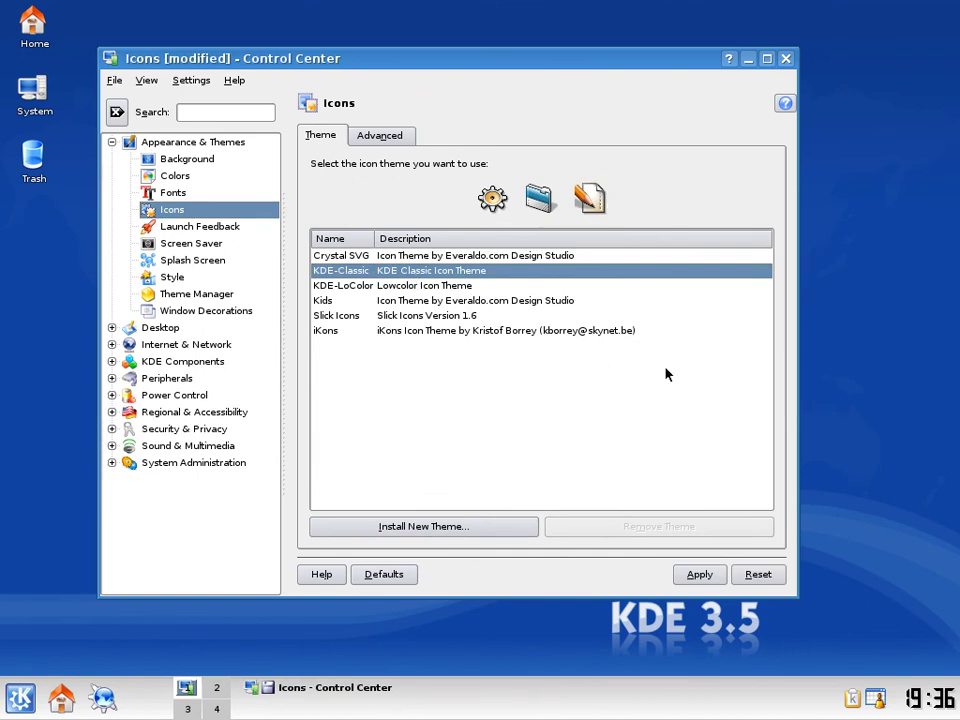
left_click(700, 575)
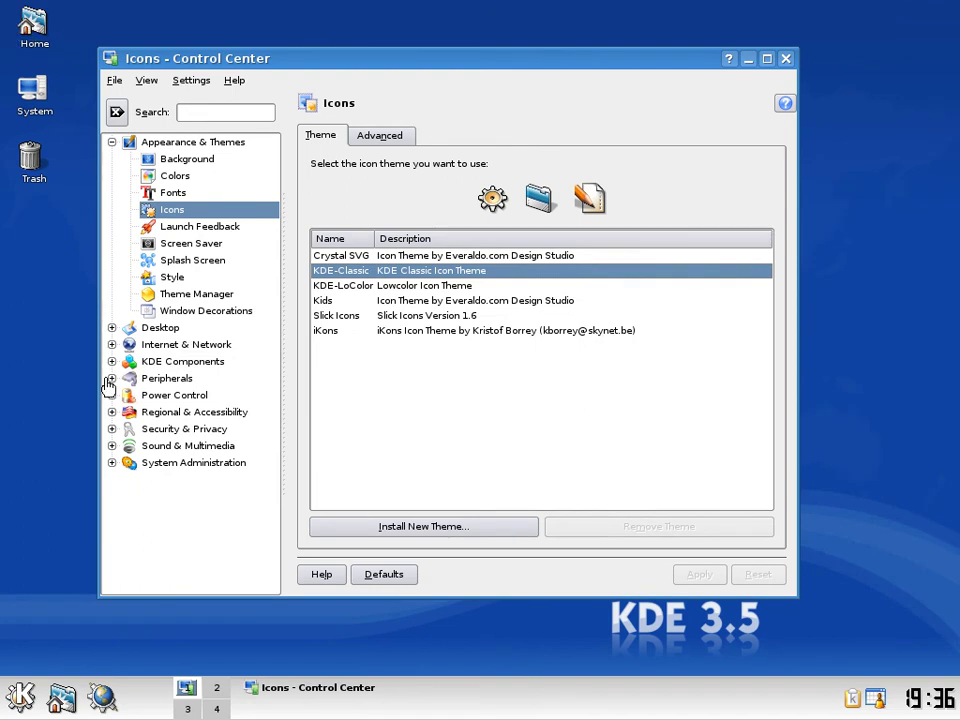
left_click(22, 703)
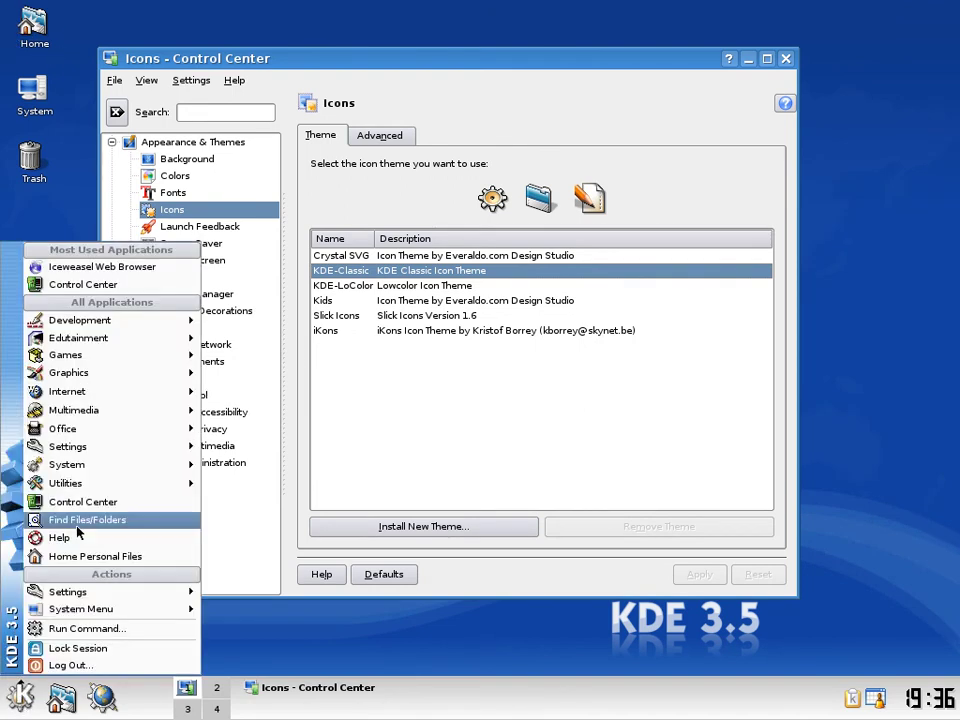
mouse_move(115, 472)
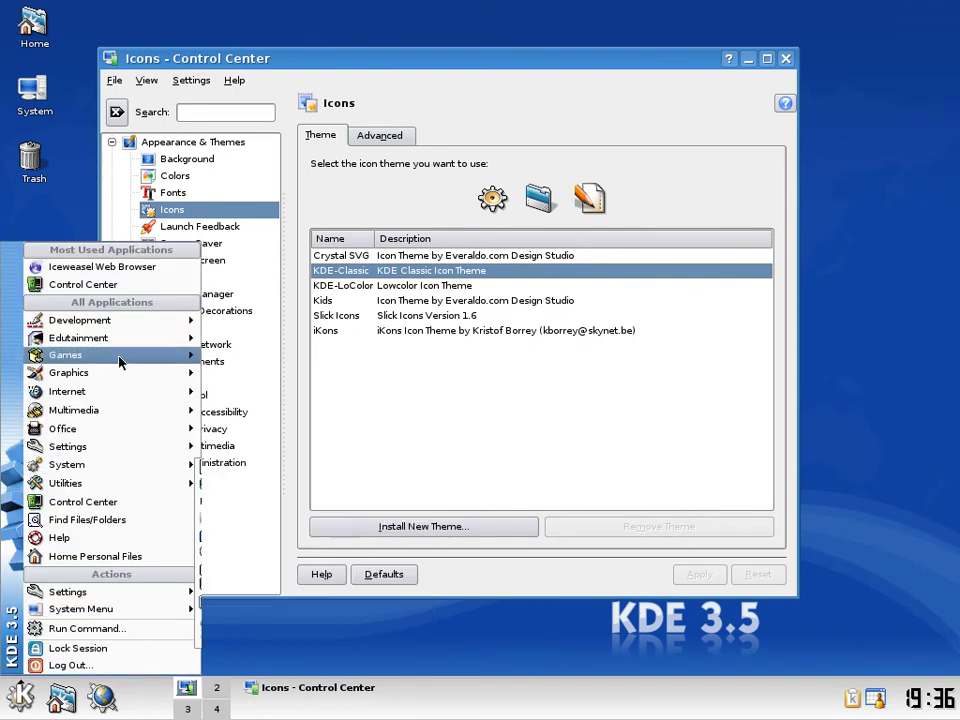
left_click(572, 72)
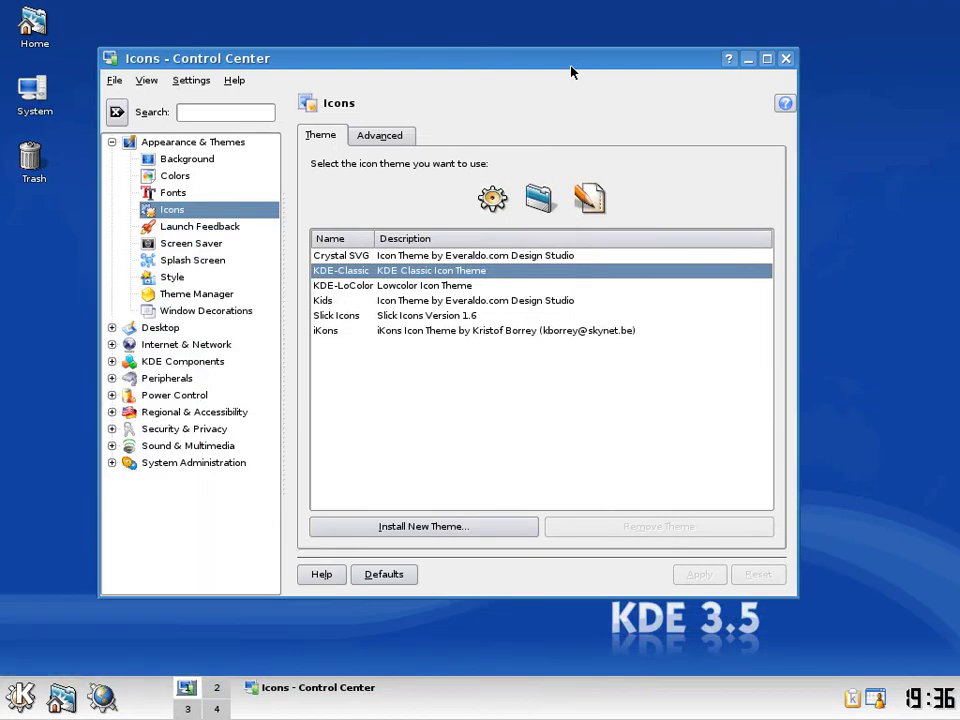
Preview the KDE-LoColor icons, apply the Kids icon theme, and view its icons in the application menu's arcade games
left_click(448, 289)
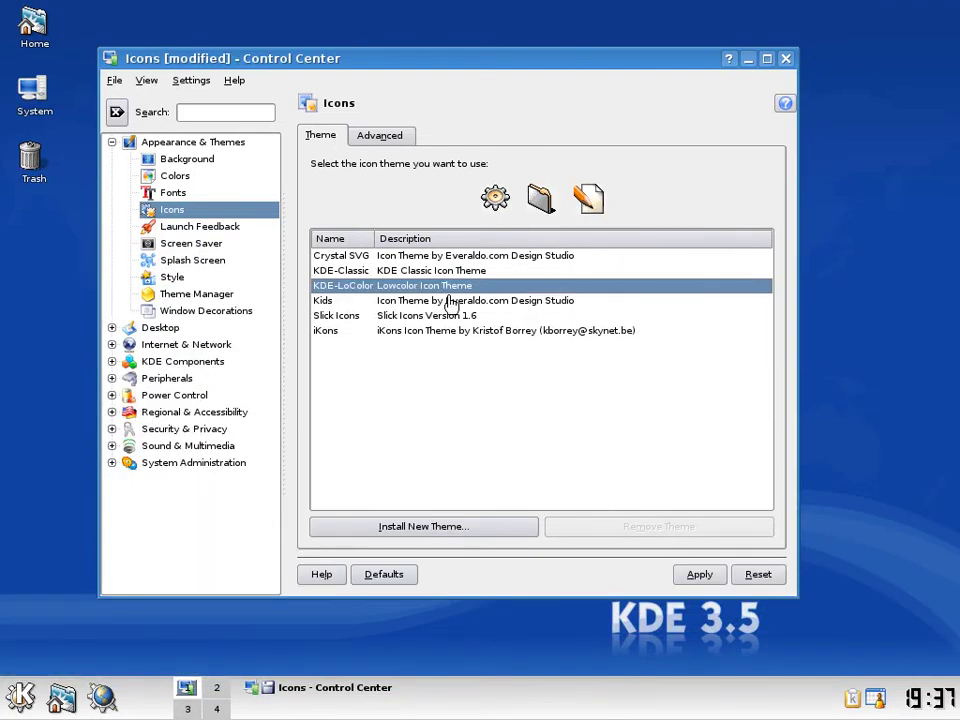
left_click(455, 301)
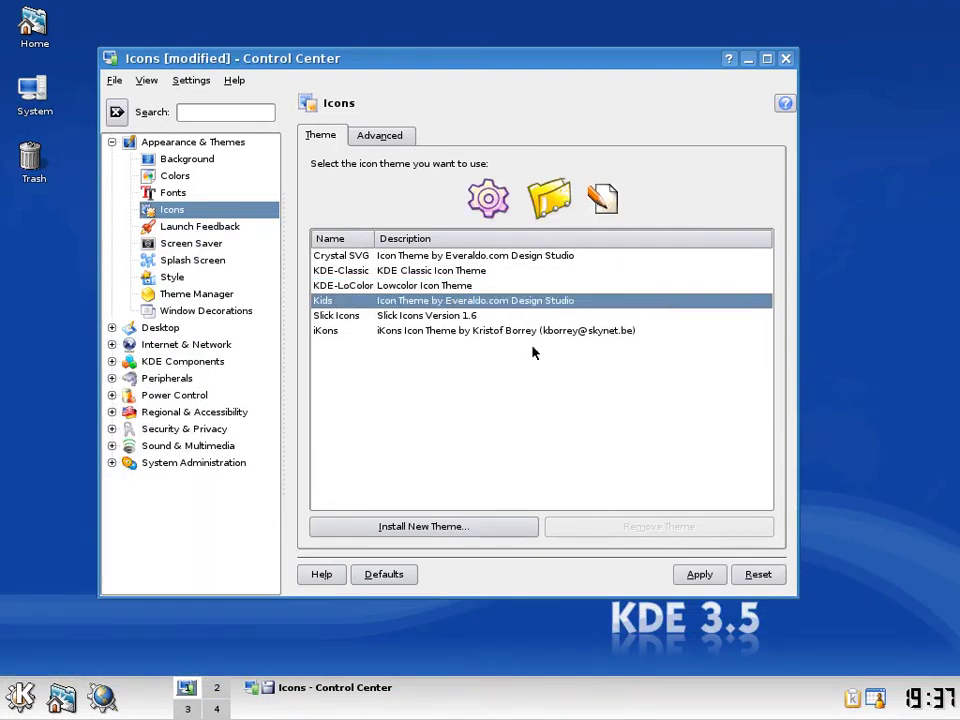
left_click(697, 575)
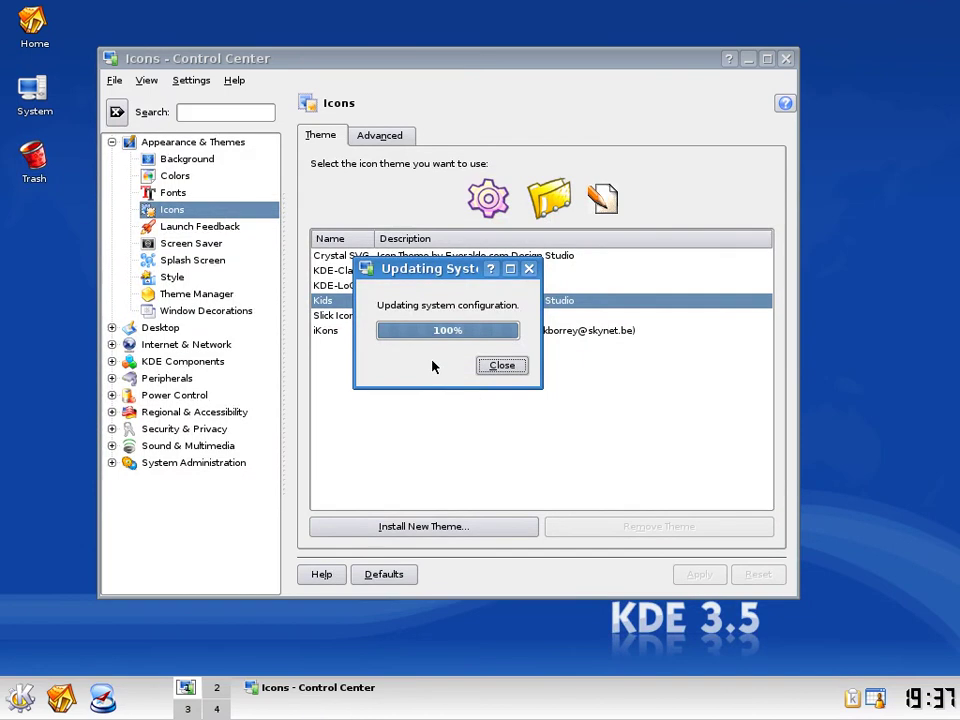
left_click(22, 708)
mouse_move(117, 380)
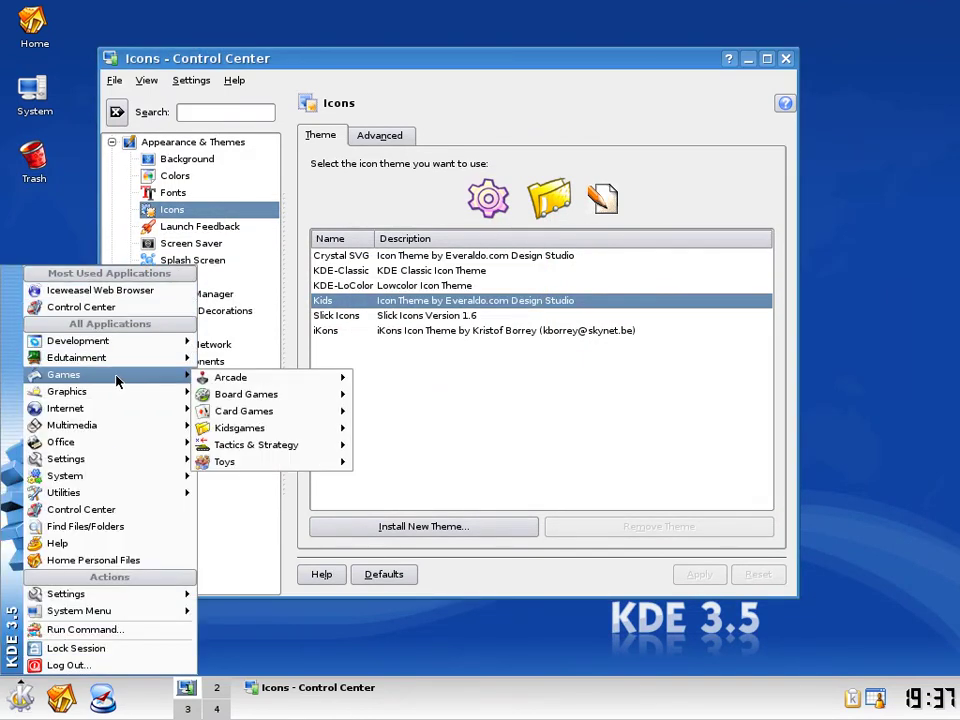
mouse_move(101, 428)
mouse_move(296, 386)
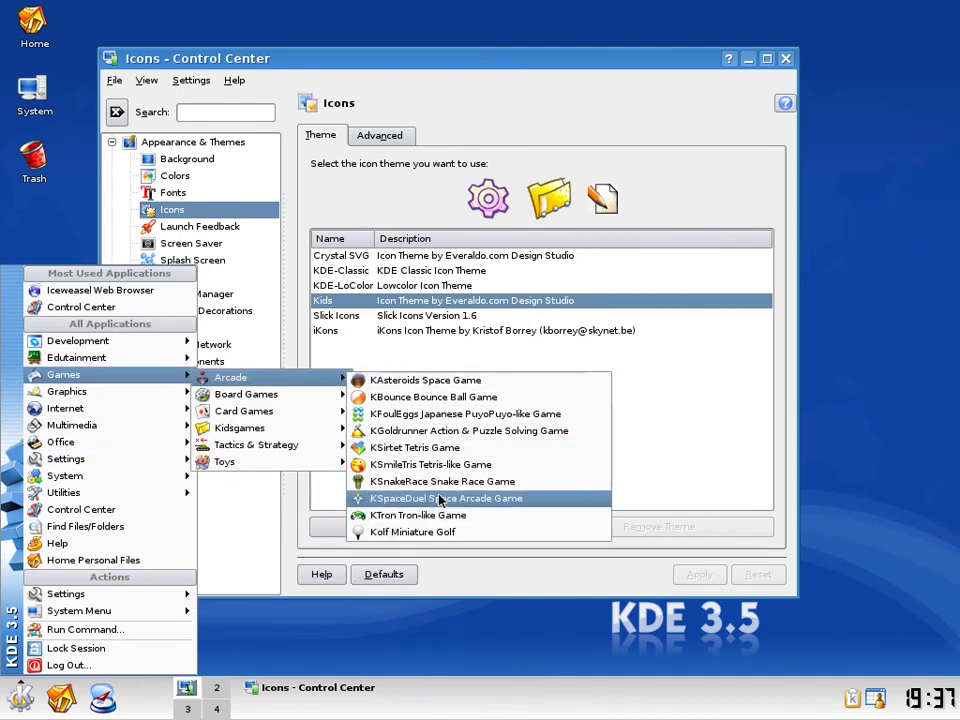
key("Escape")
key("Escape")
key("Escape")
Open the home folder in Konqueror to view its Home Folder and Network sidebar icons, and close the window
left_click(43, 38)
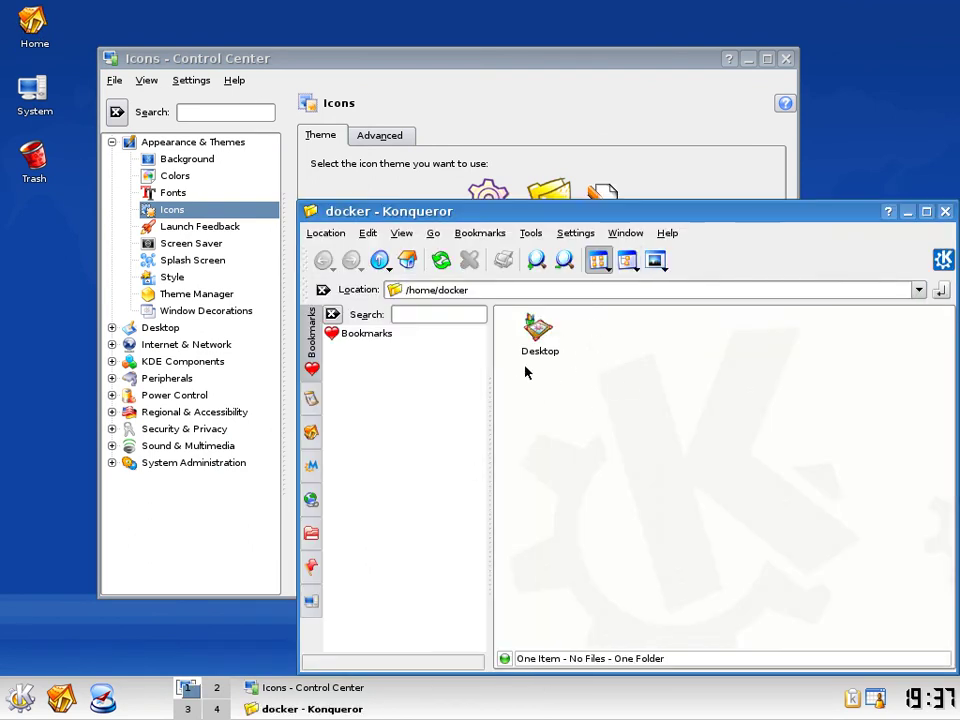
left_click(313, 439)
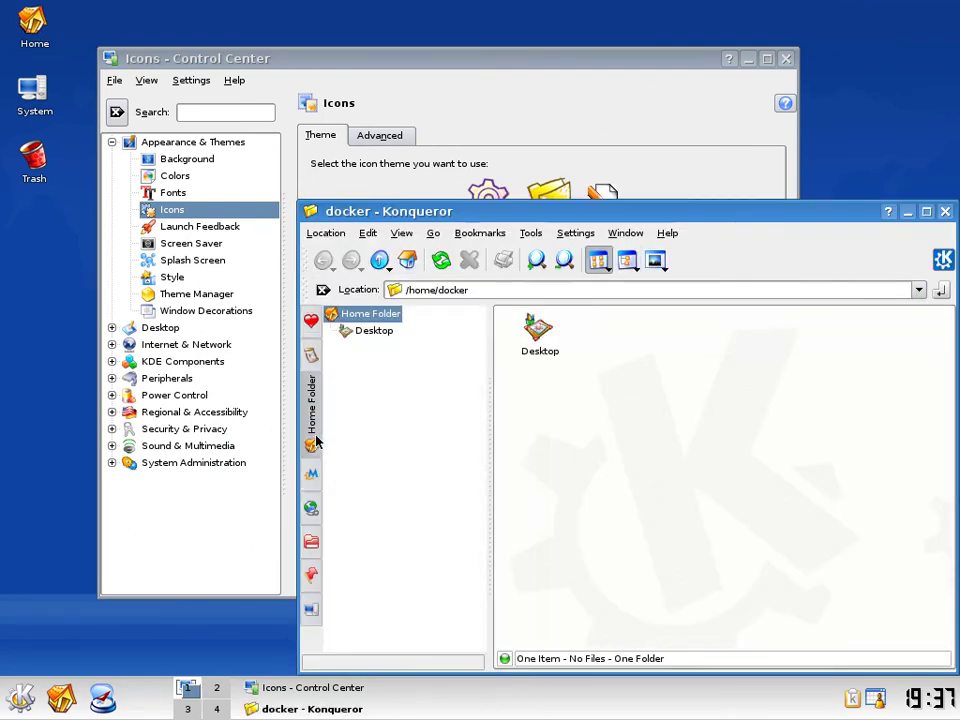
left_click(311, 507)
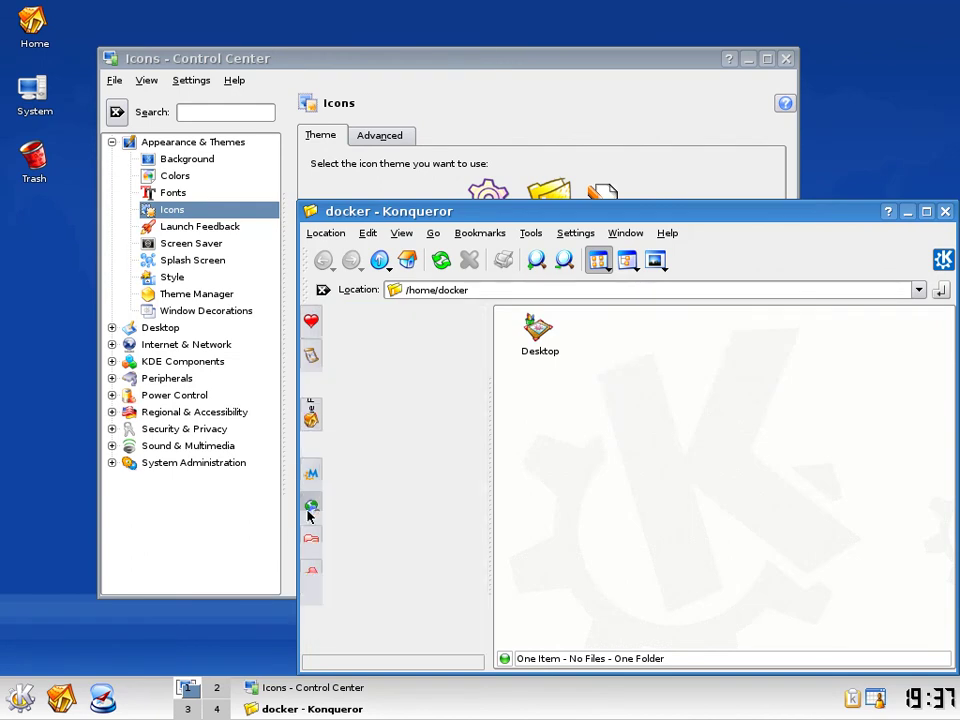
left_click(944, 211)
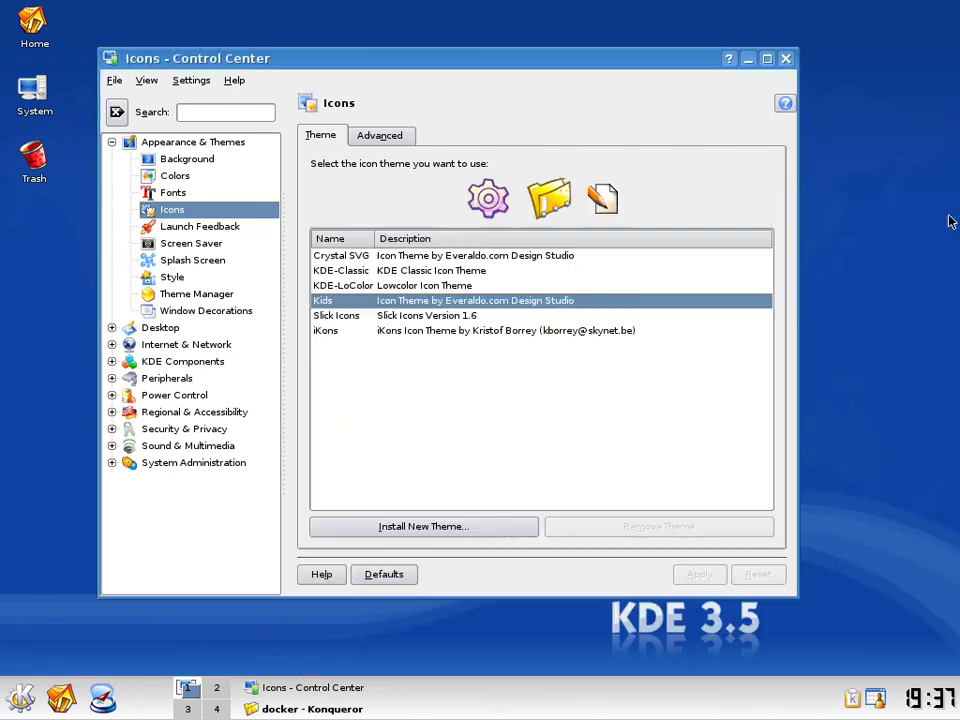
Apply the Slick Icons theme, view its icons in the System location in Konqueror, and close that window
left_click(418, 318)
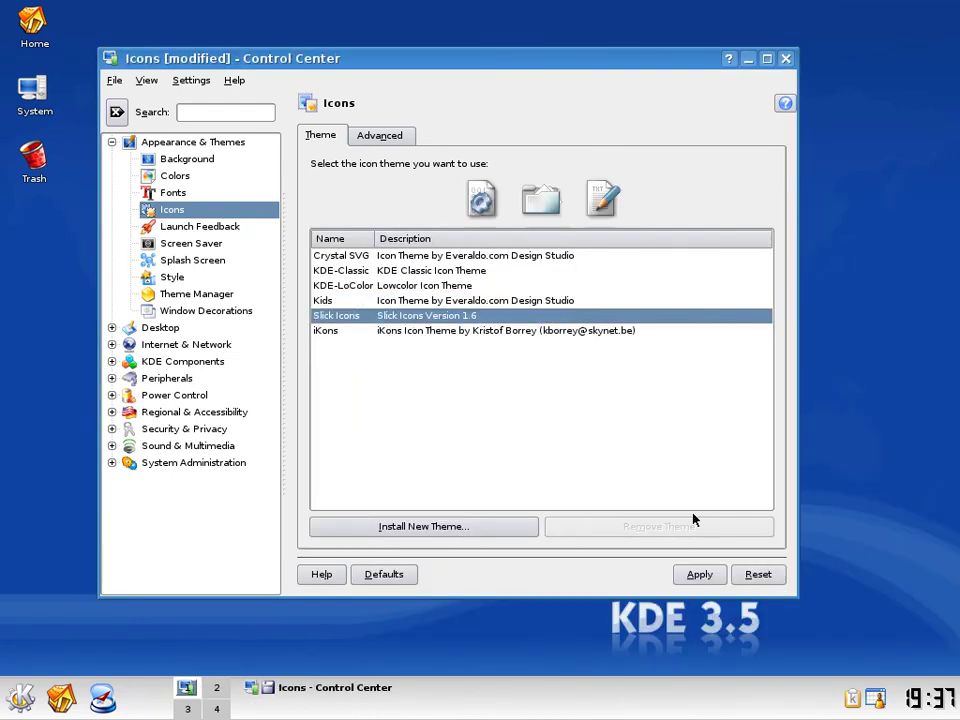
left_click(699, 574)
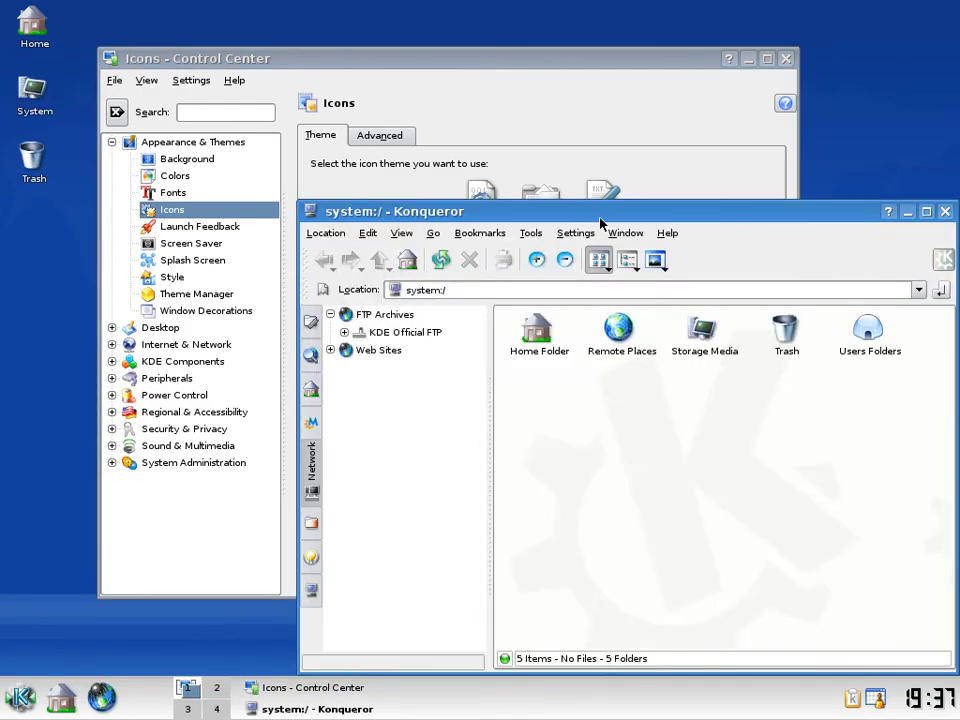
left_click_drag(600, 214, 556, 149)
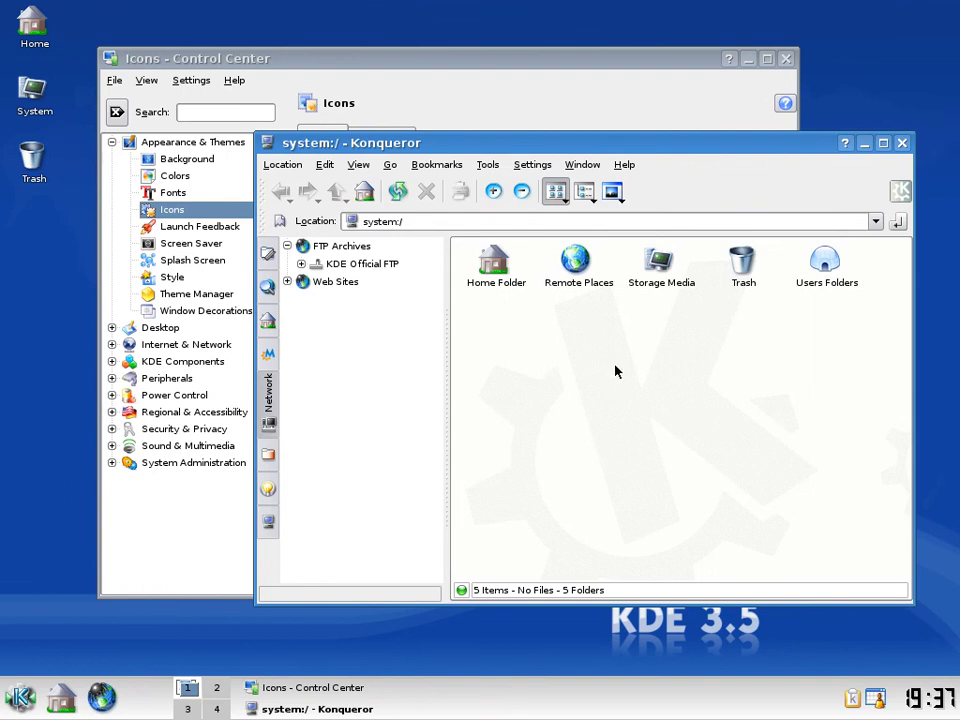
left_click(901, 143)
Apply the iKons icon theme and view its icons in the application menu
left_click(428, 336)
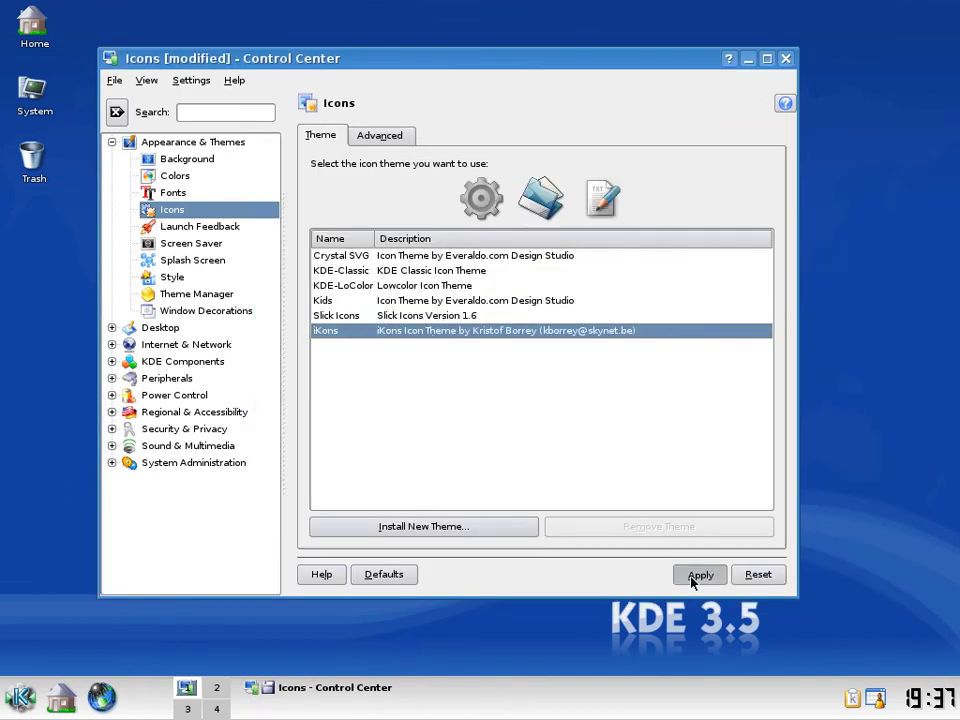
left_click(693, 578)
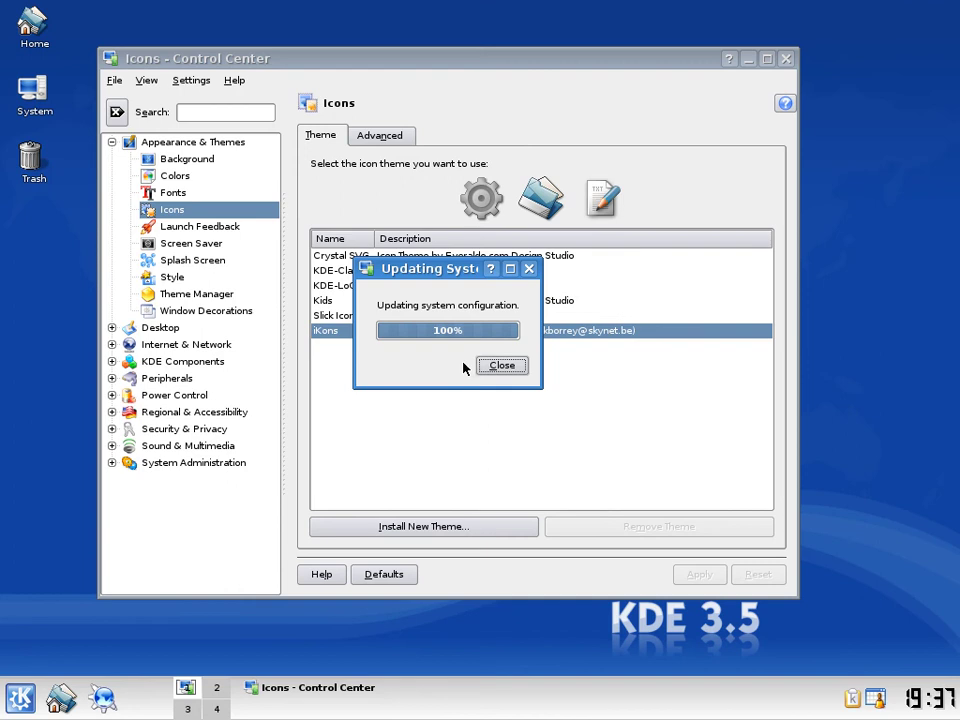
left_click(479, 366)
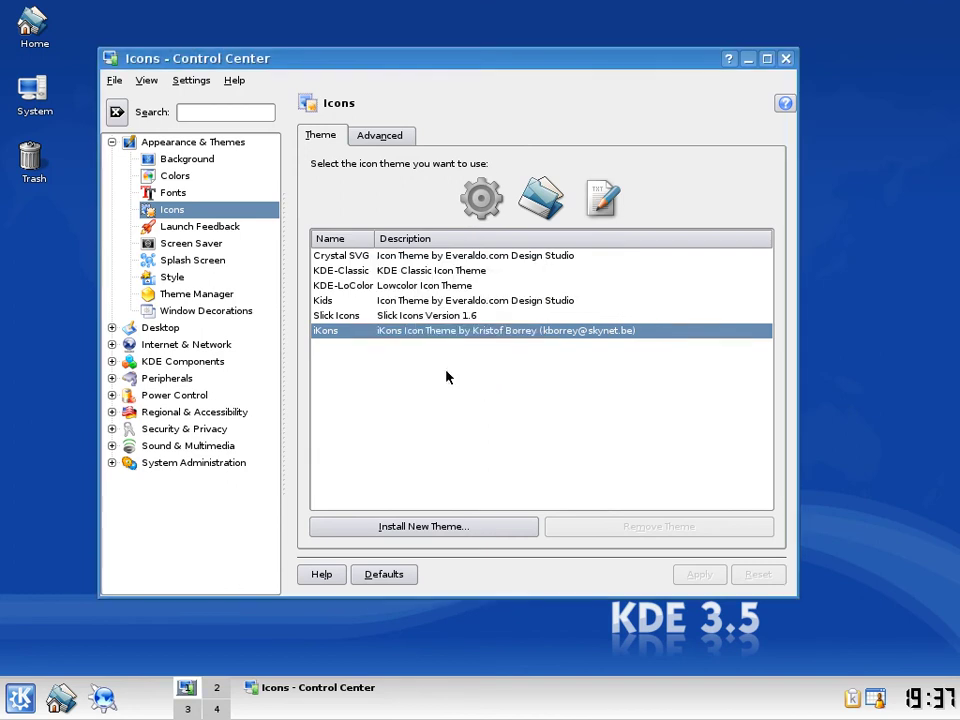
left_click(20, 697)
left_click(531, 389)
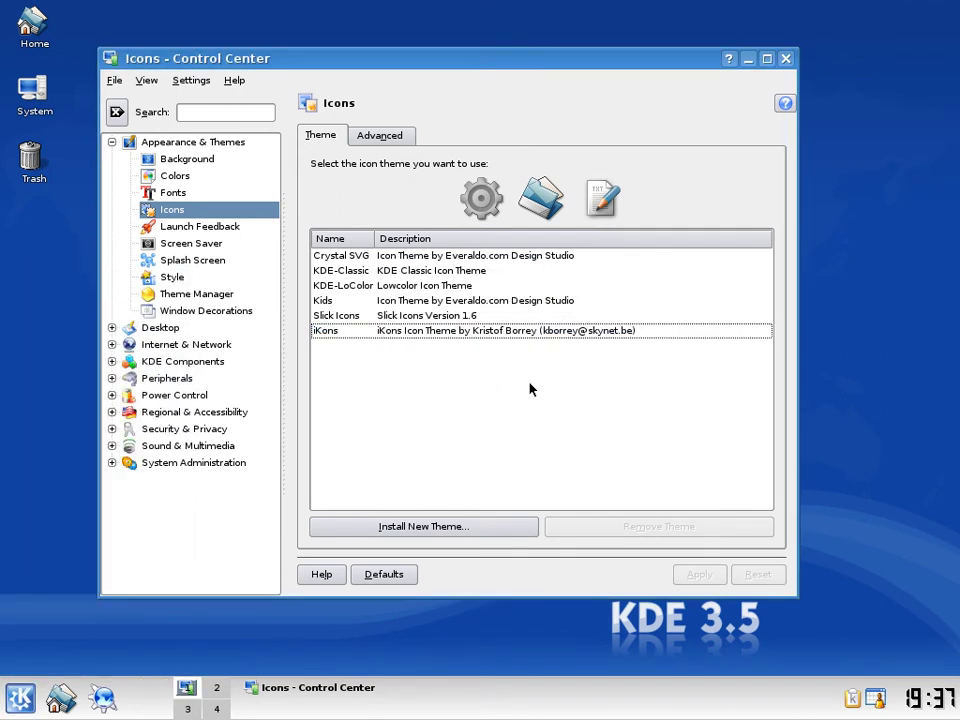
Apply the Crystal SVG icon theme again
left_click(388, 256)
left_click(699, 574)
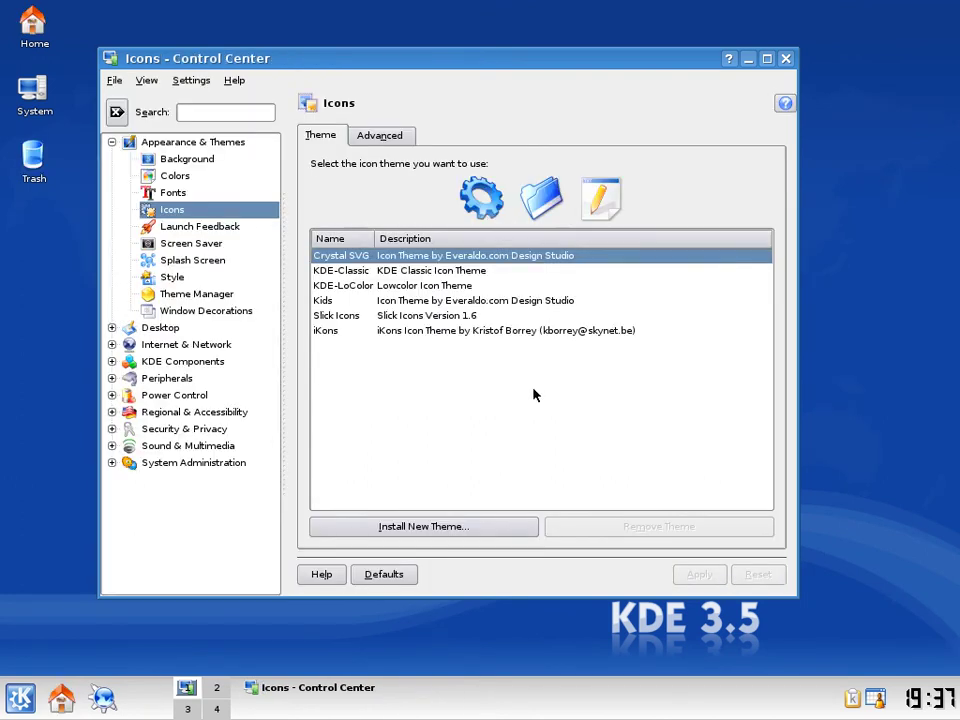
Open the Background settings and look through the available wallpaper pictures without choosing one
left_click(150, 158)
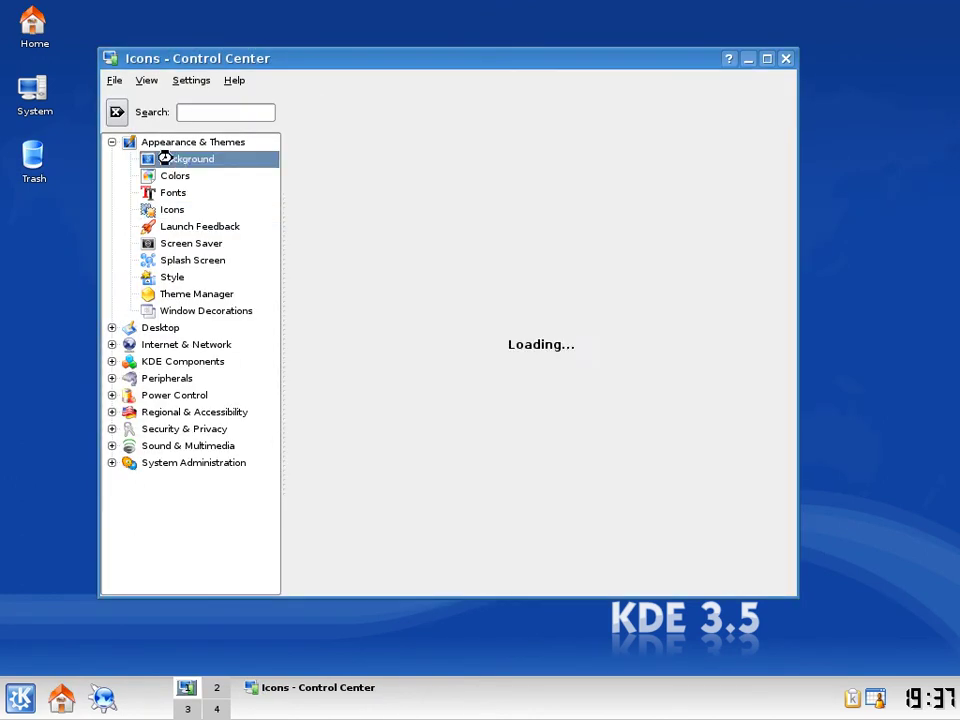
left_click(495, 204)
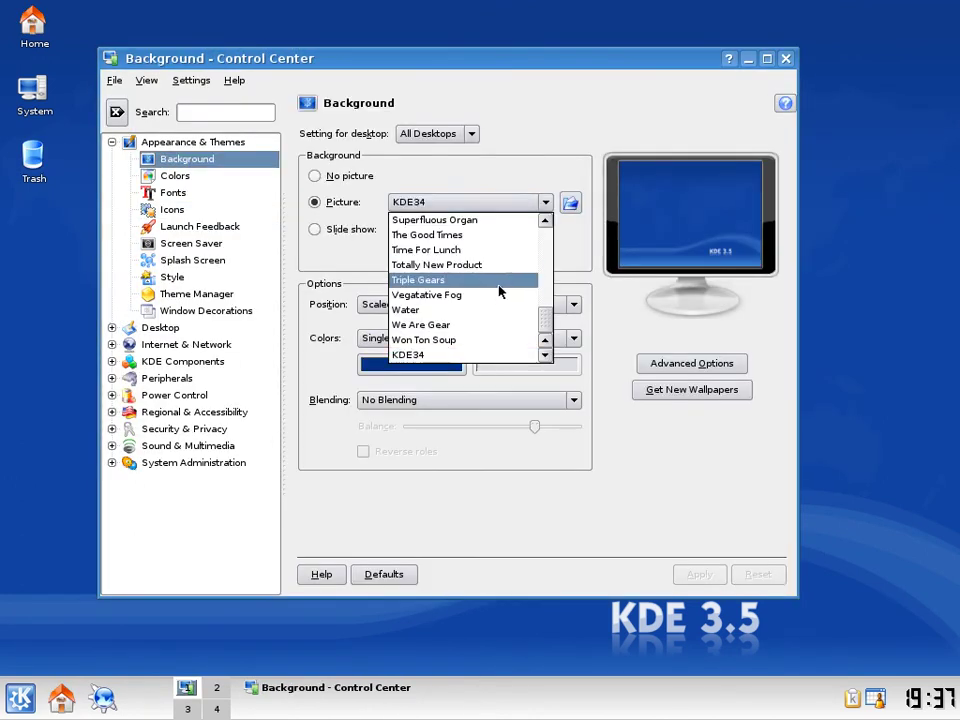
scroll(497, 300, "up", 5)
scroll(497, 300, "up", 3)
scroll(505, 285, "down", 15)
scroll(508, 284, "up", 15)
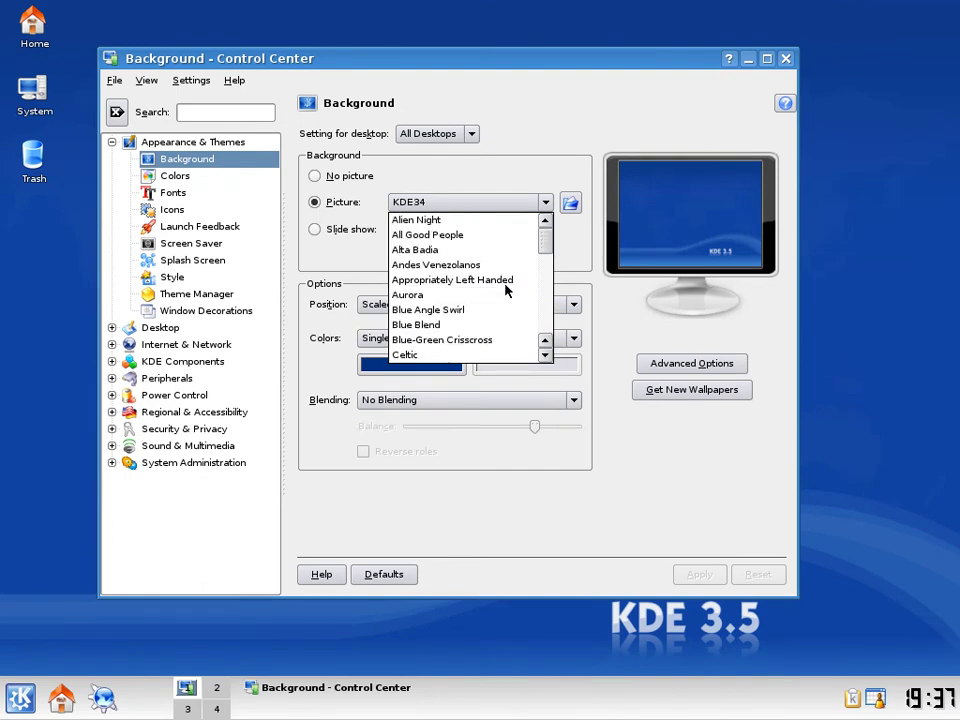
left_click(525, 175)
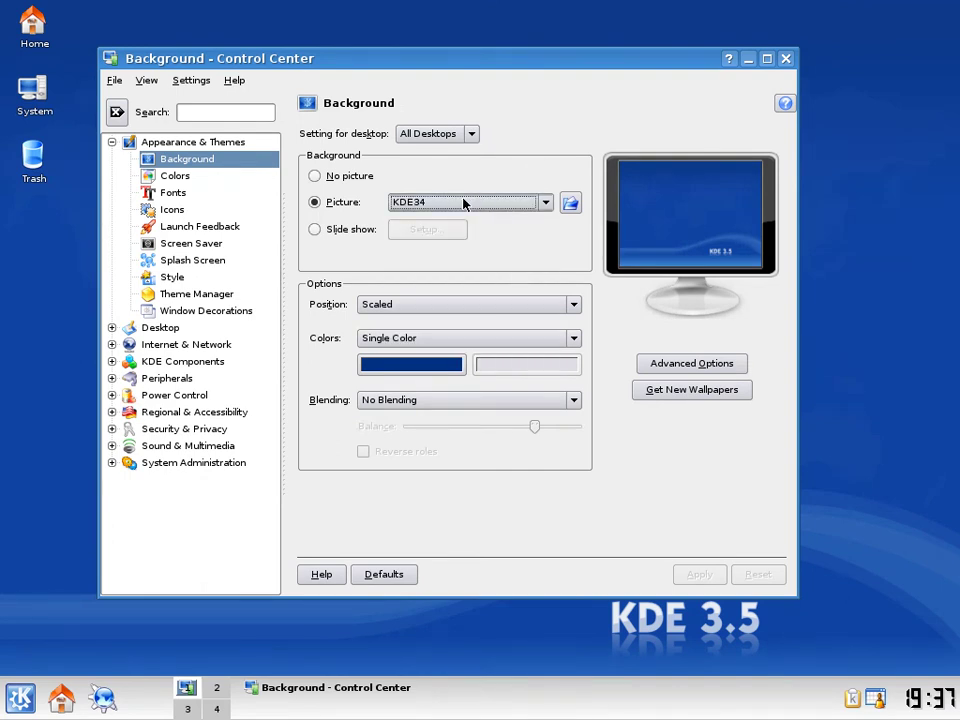
Expand the Desktop, Internet & Network and KDE Components categories of the Control Center to view their modules
left_click(112, 329)
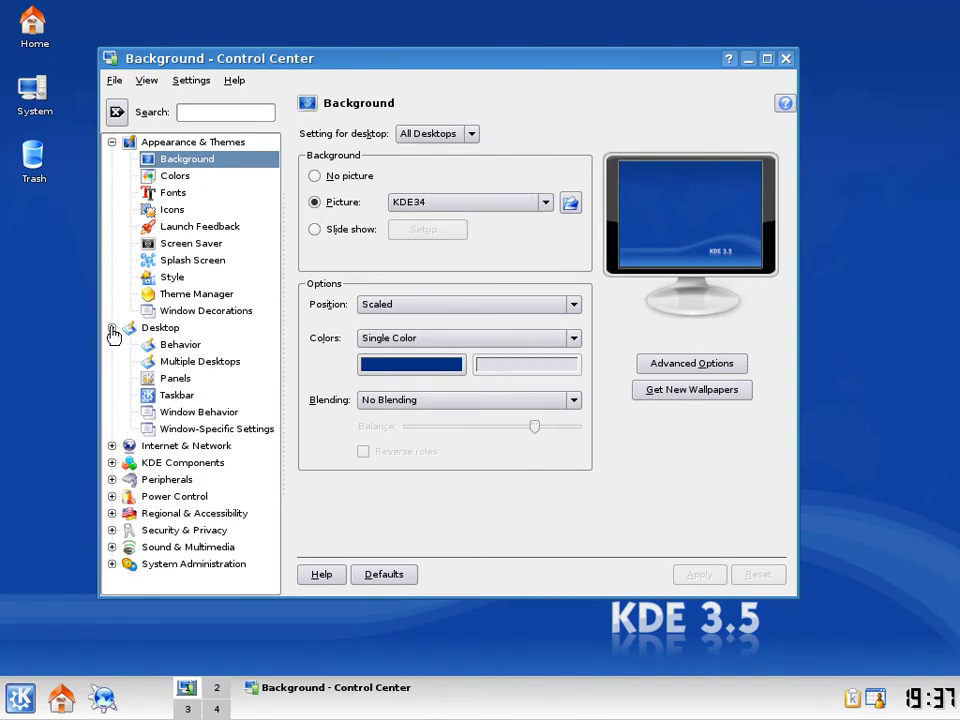
left_click(112, 445)
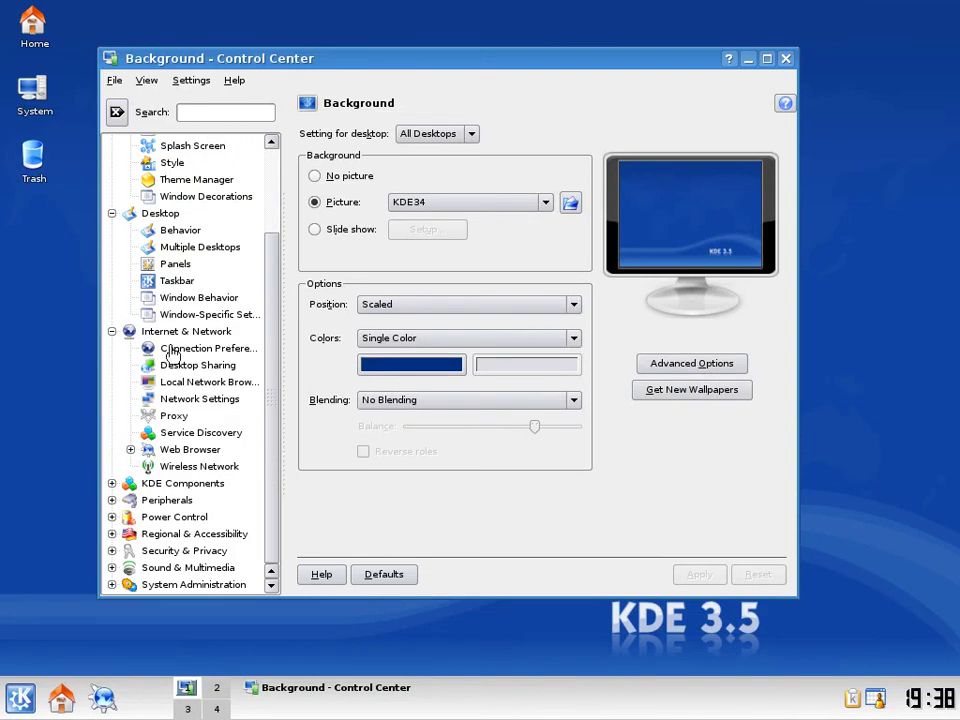
left_click(112, 483)
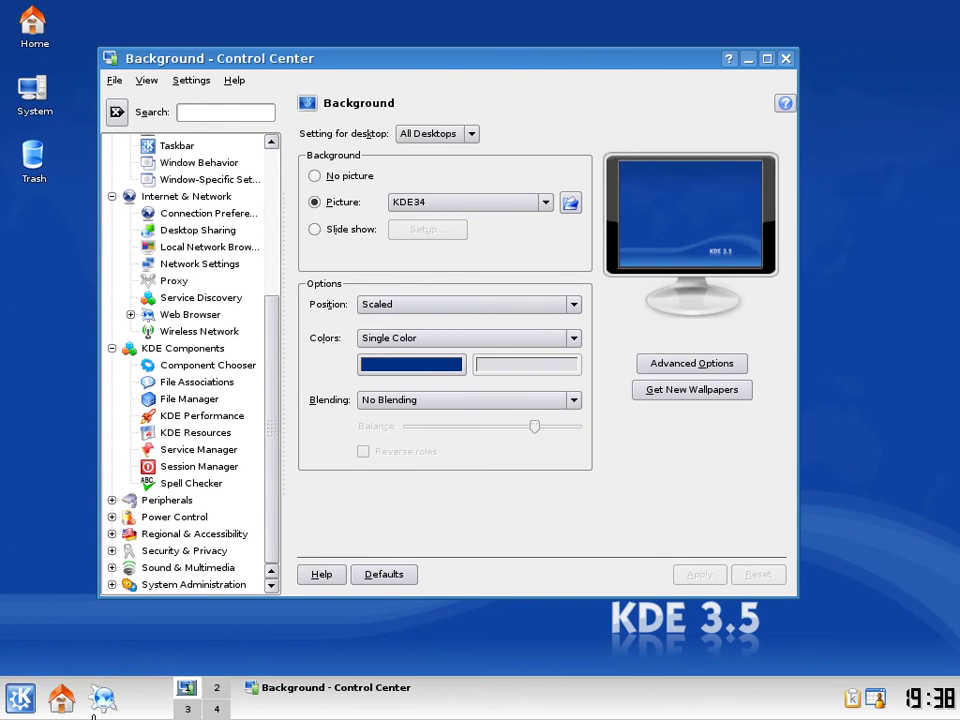
Open KInfoCenter from the application menu, move its window, view its overview of system information and close it
key("alt+F1")
mouse_move(97, 450)
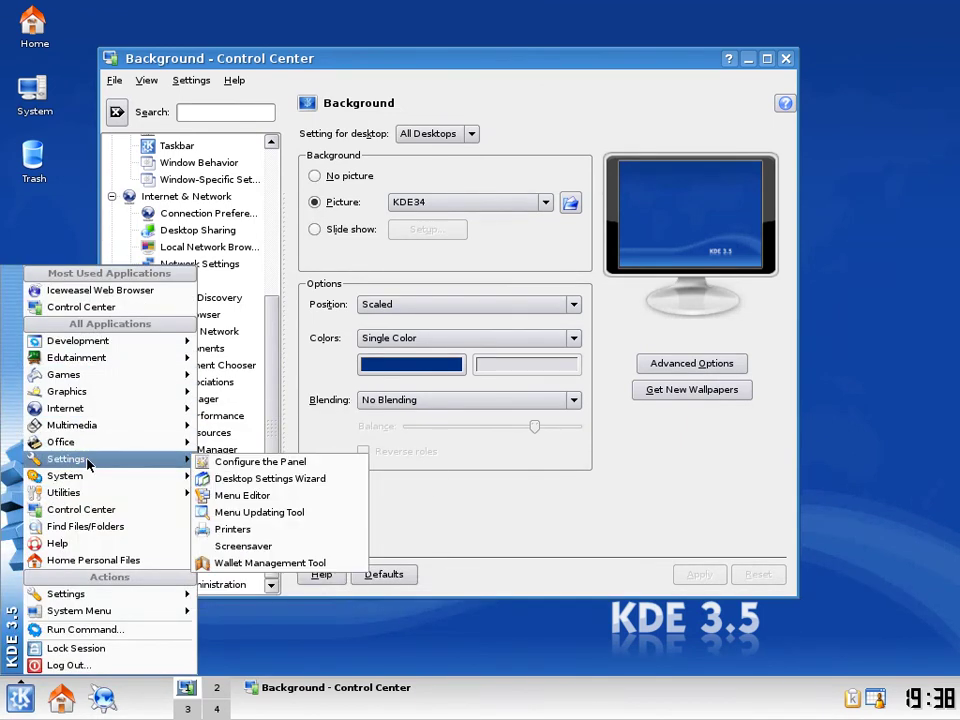
left_click(328, 496)
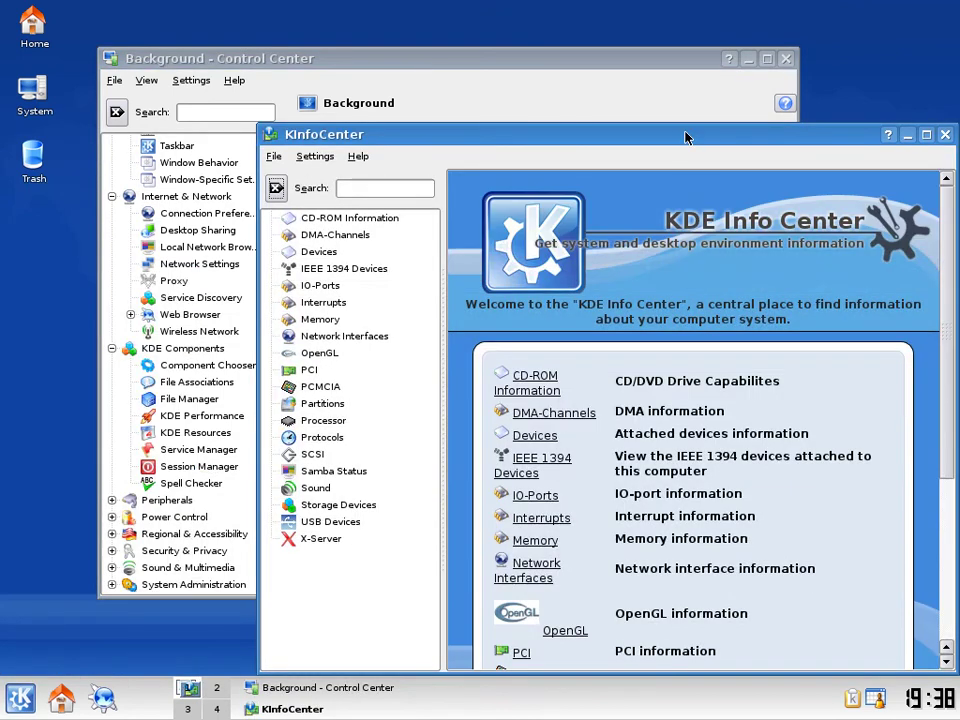
left_click_drag(686, 137, 611, 100)
left_click(868, 100)
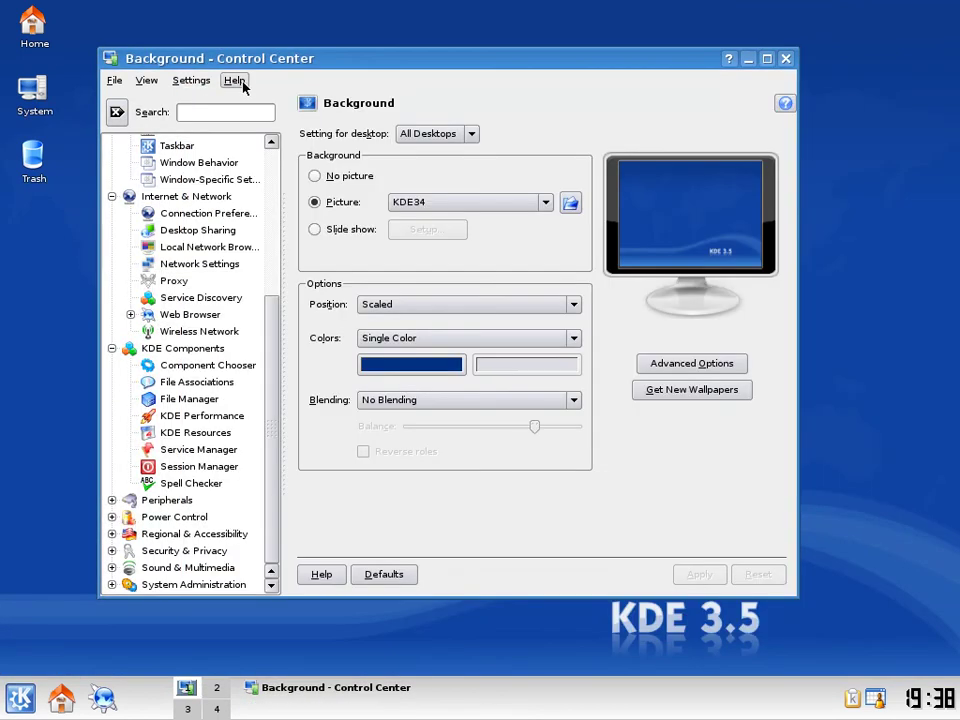
View the KDE release information in About KDE, and close it along with the Control Center
left_click(234, 80)
left_click(281, 187)
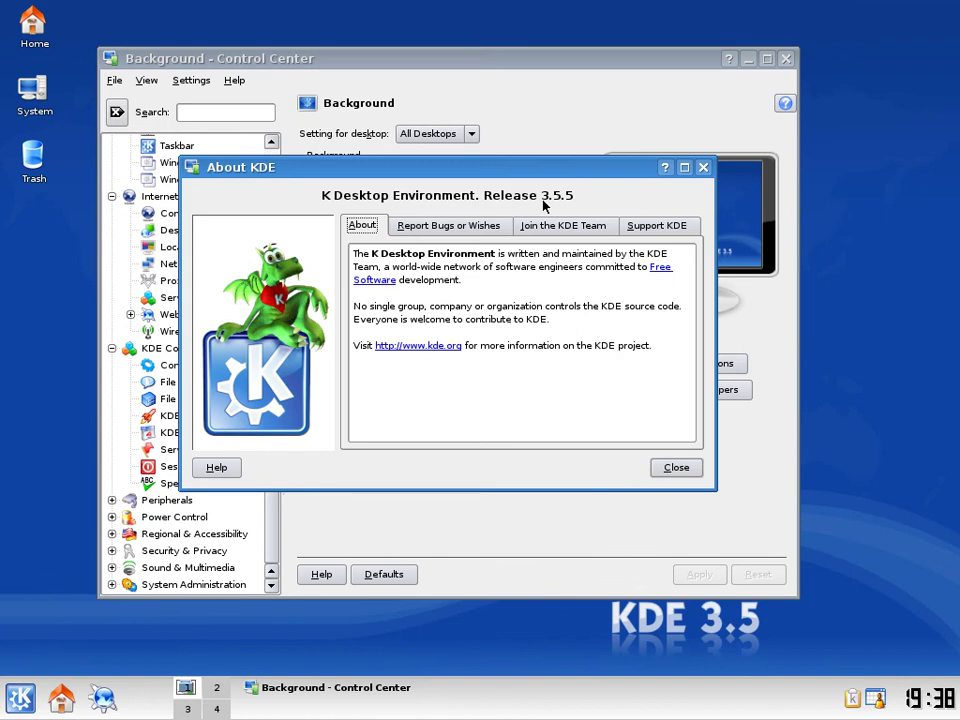
left_click(664, 470)
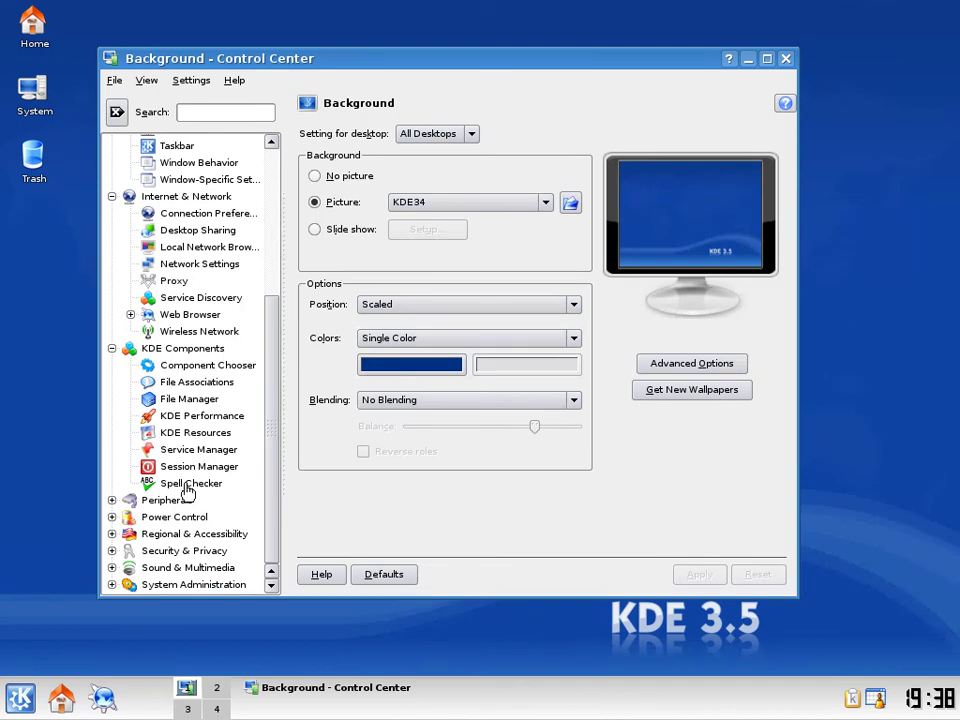
left_click(786, 59)
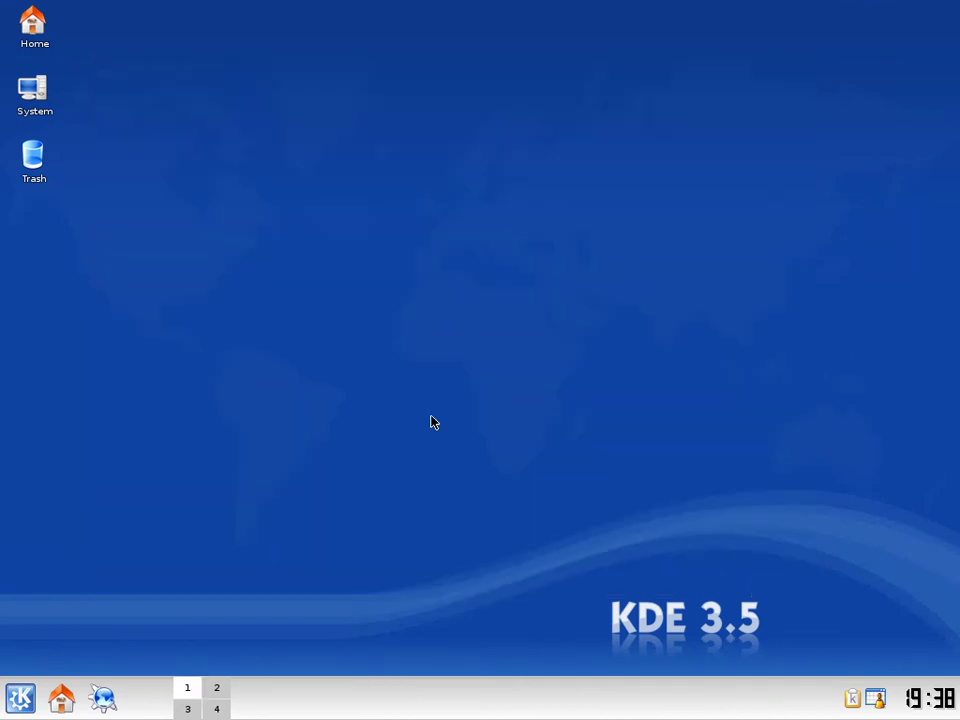
Log out and end the current KDE session
left_click(20, 698)
left_click(64, 663)
left_click(553, 351)
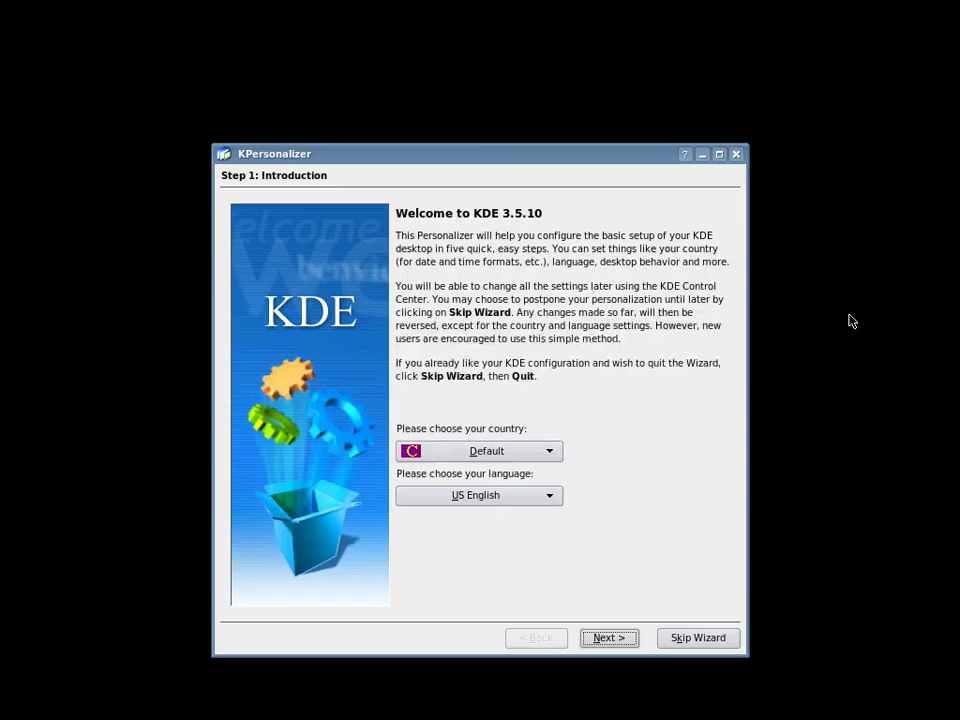
Complete the KPersonalizer wizard with KDE system behavior and the Plastik style, and turn off the useful tips on startup
left_click(610, 640)
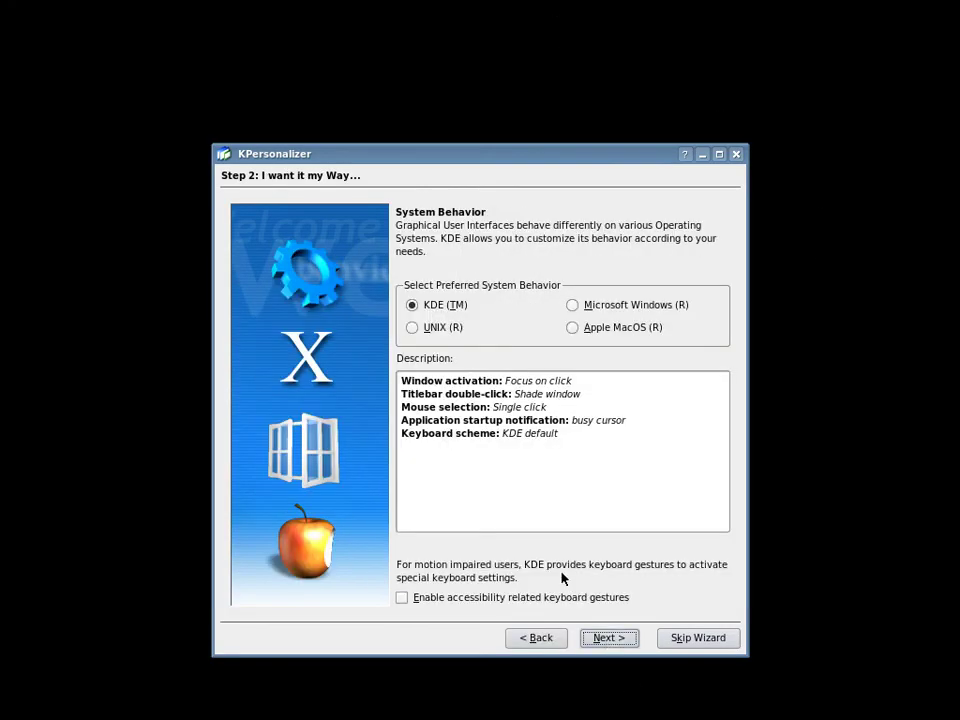
left_click(614, 640)
left_click(615, 641)
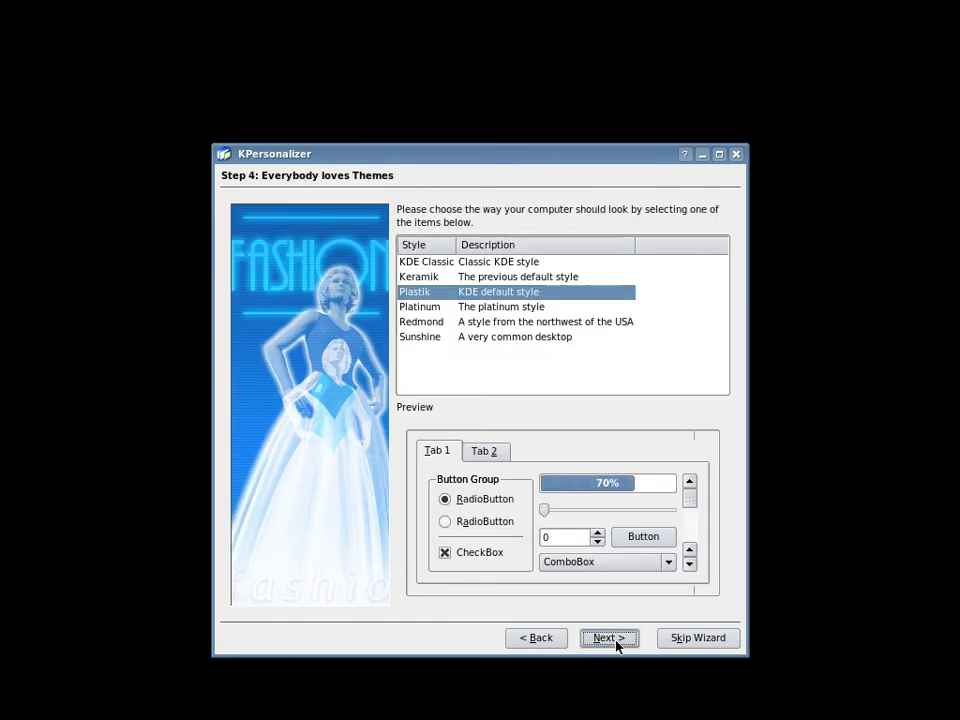
left_click(610, 638)
left_click(610, 638)
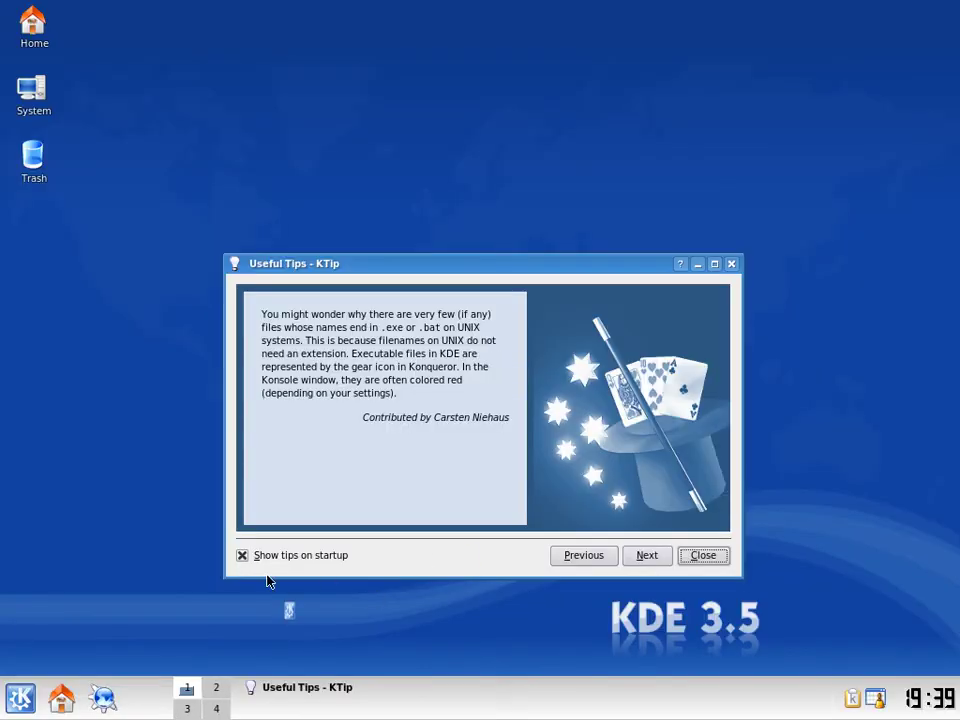
left_click(302, 557)
left_click(704, 556)
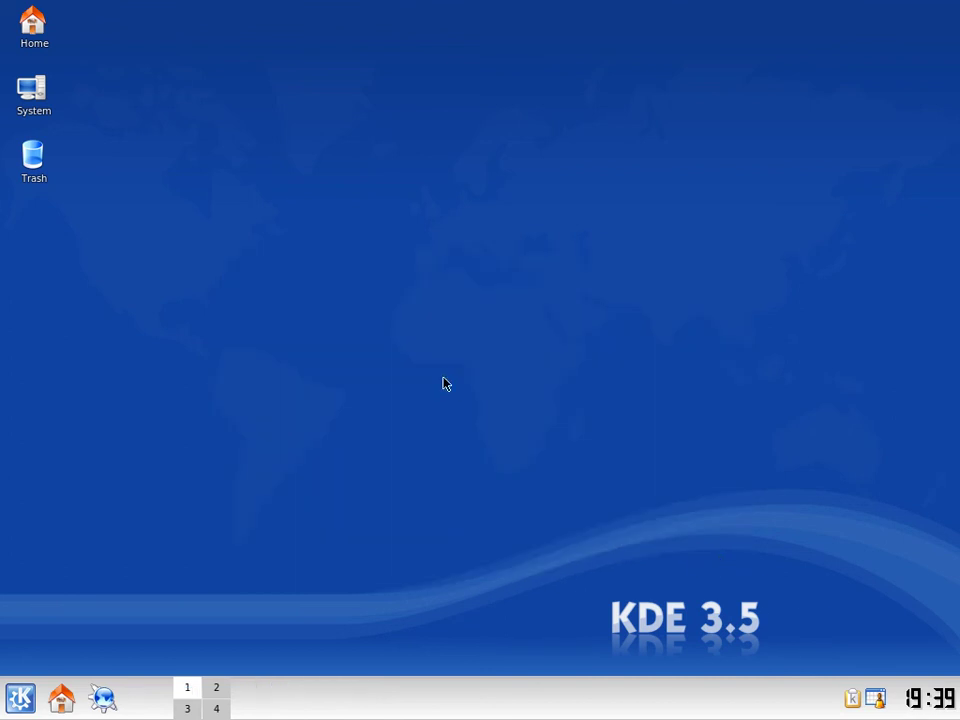
Open the Control Center and move its window toward the middle of the desktop
left_click(20, 698)
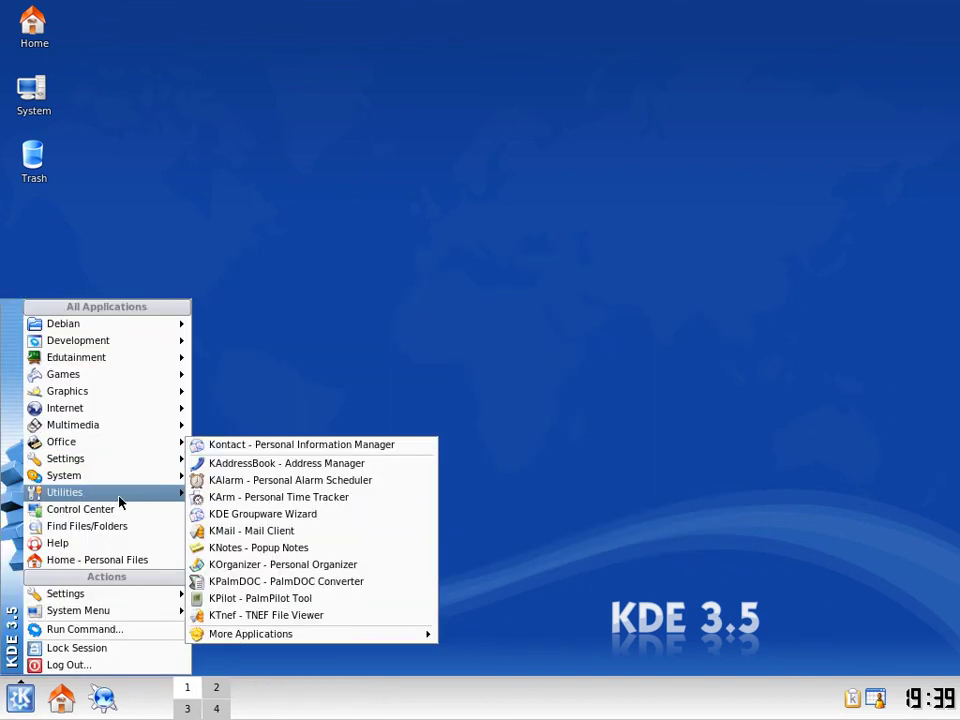
left_click(115, 516)
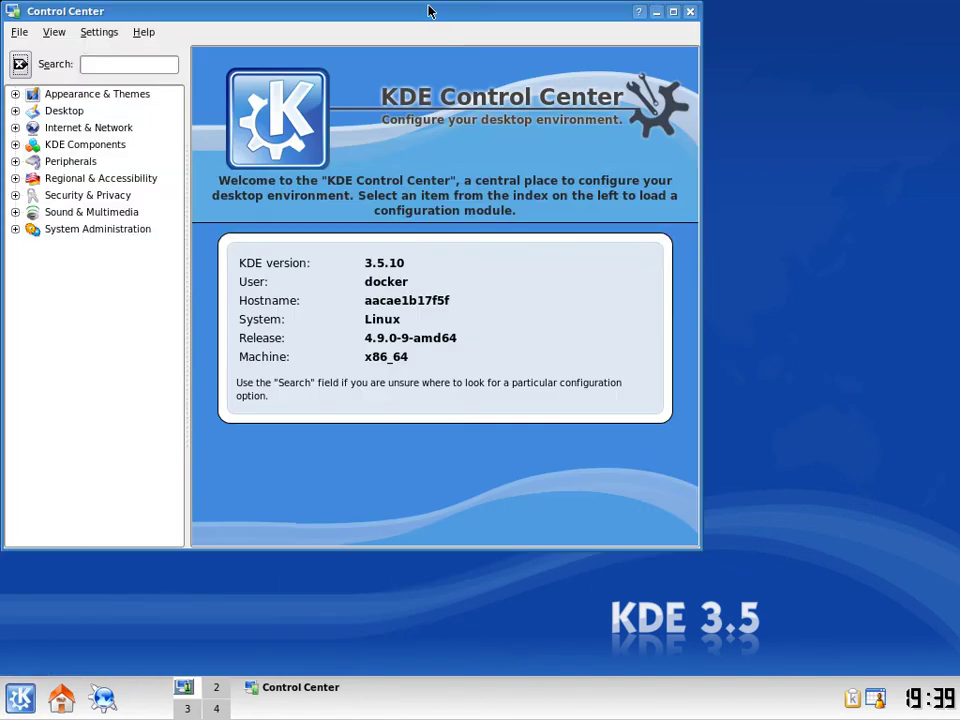
left_click_drag(428, 11, 545, 63)
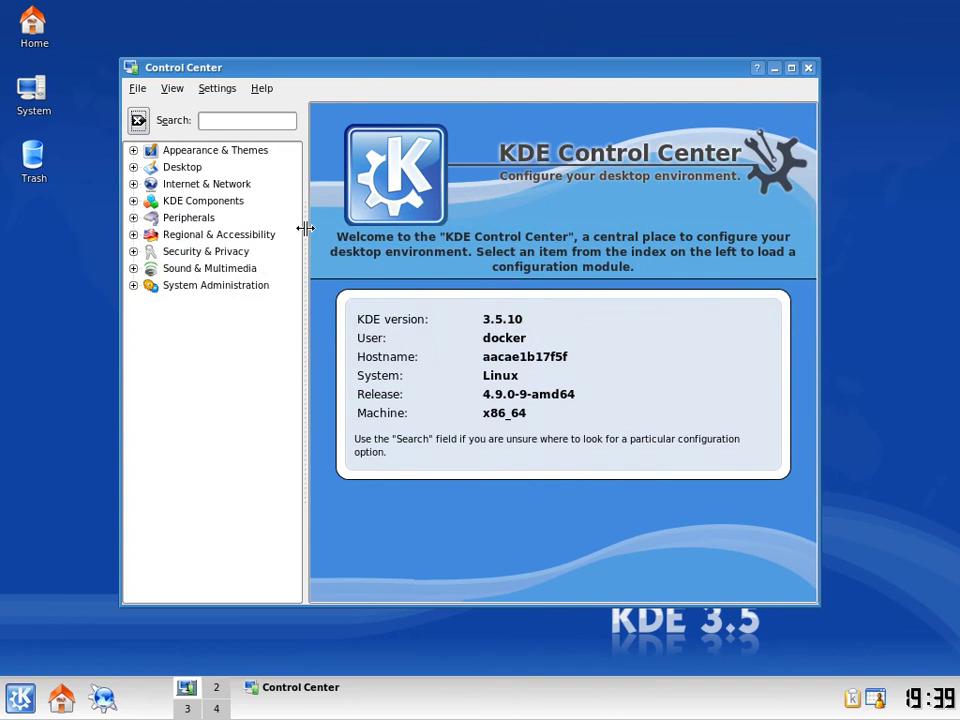
Preview the Redmond, Simple, Standard and blue-bend splash screens and reset the selection without applying any
left_click(133, 150)
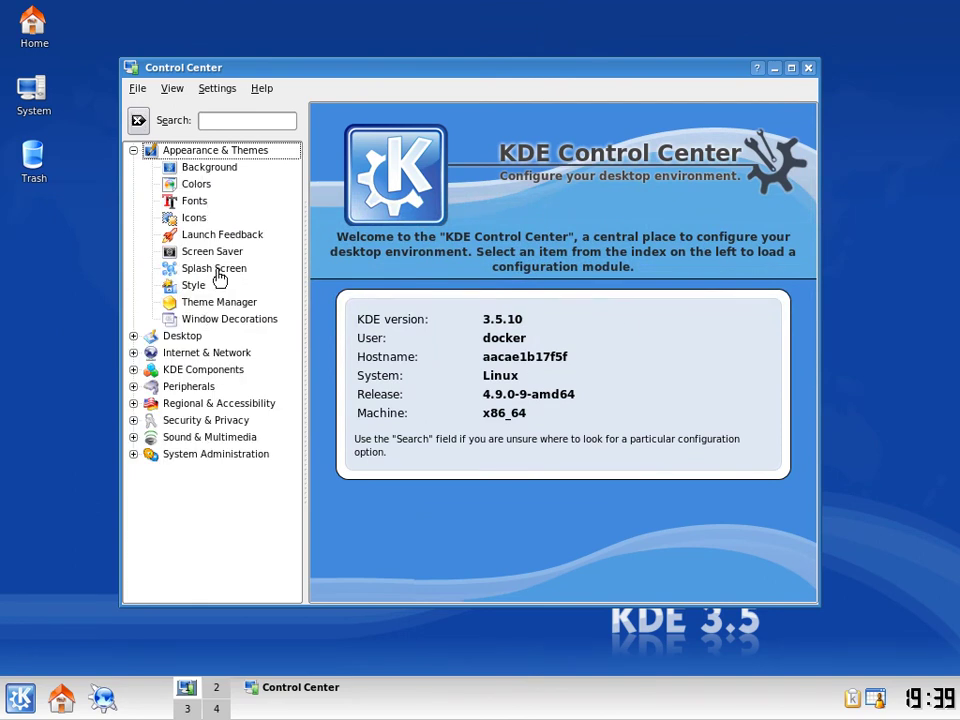
left_click(210, 268)
left_click(363, 172)
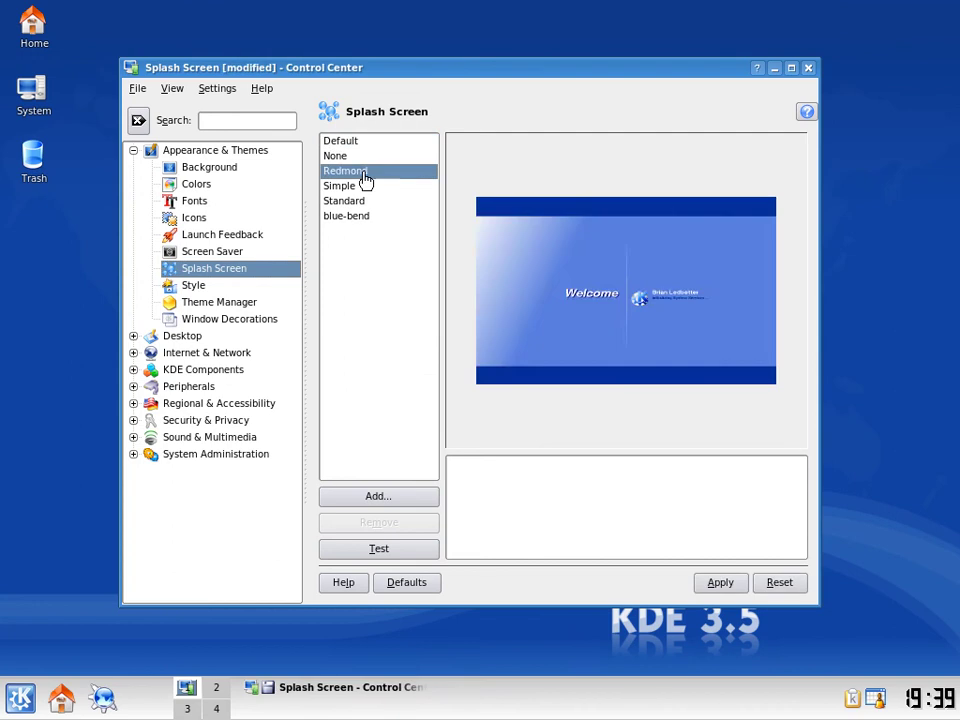
left_click(366, 187)
left_click(367, 201)
left_click(374, 216)
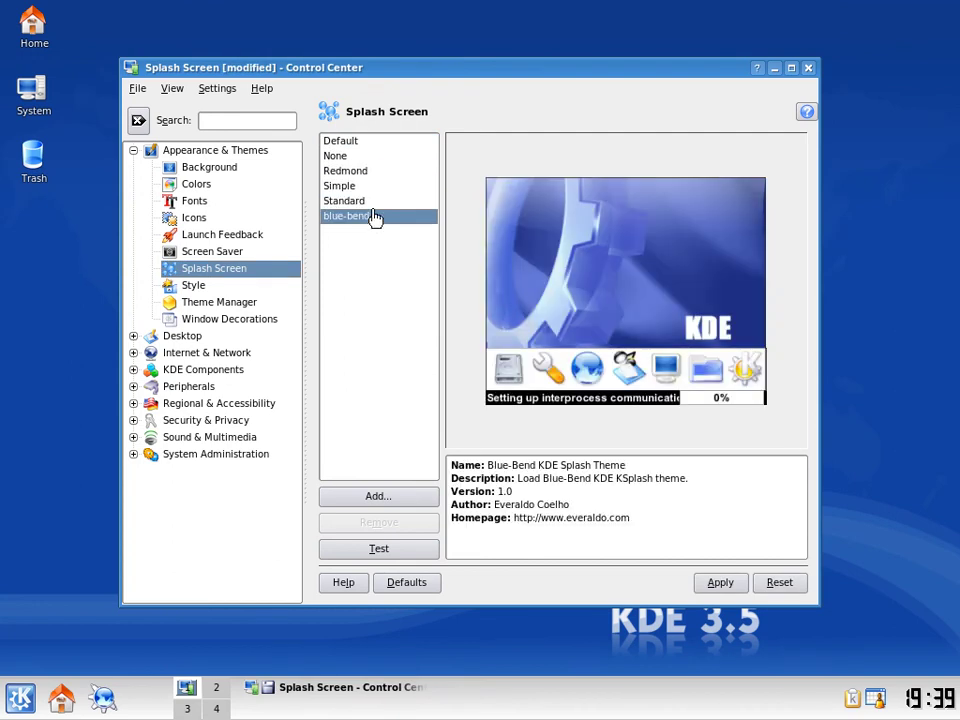
left_click(799, 587)
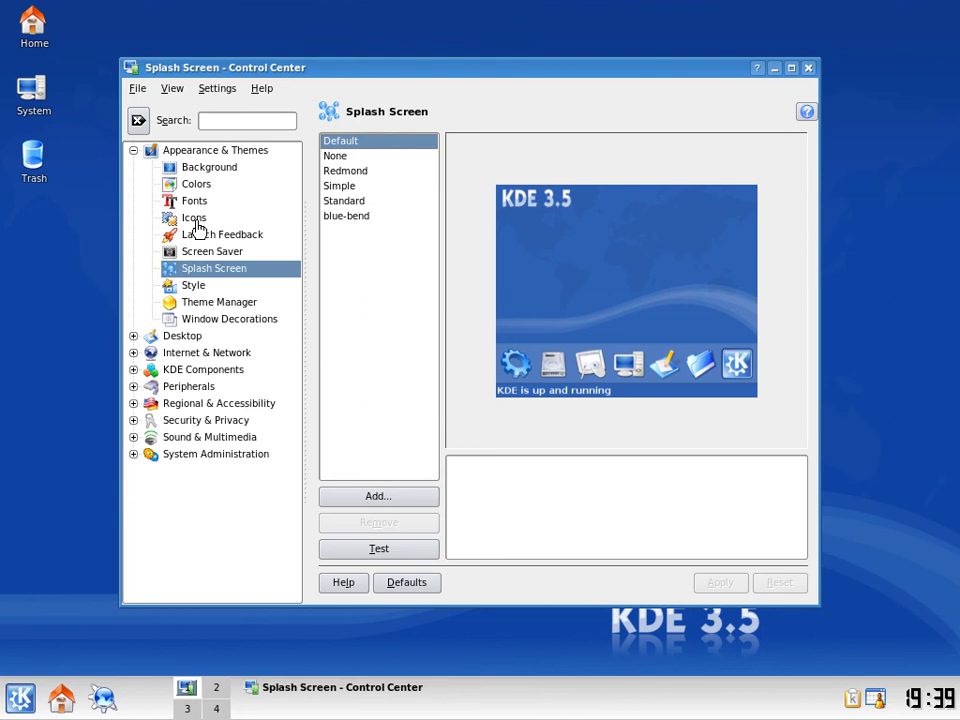
Look through the modules under Desktop, Internet & Network and KDE Components, and close the Control Center
left_click(133, 150)
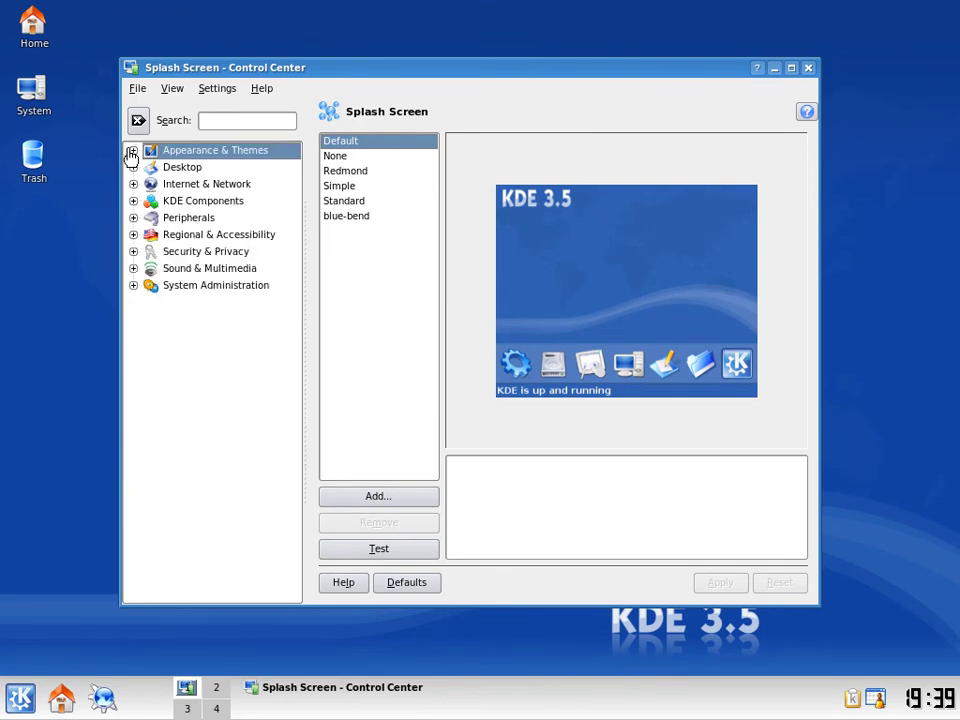
left_click(134, 167)
left_click(134, 167)
left_click(134, 184)
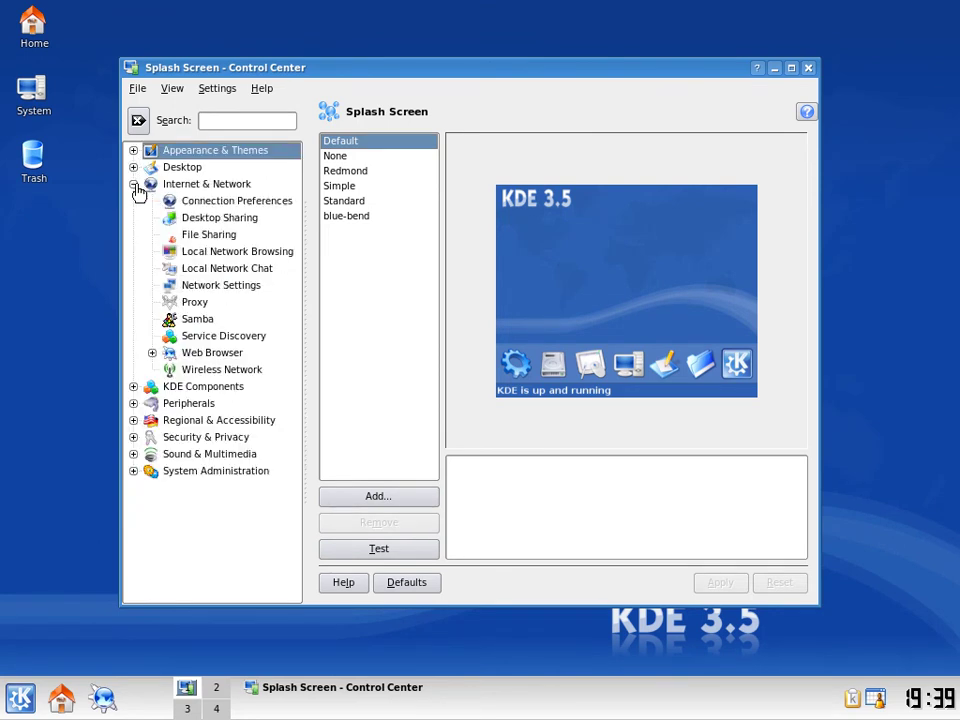
left_click(134, 184)
left_click(134, 201)
left_click(134, 201)
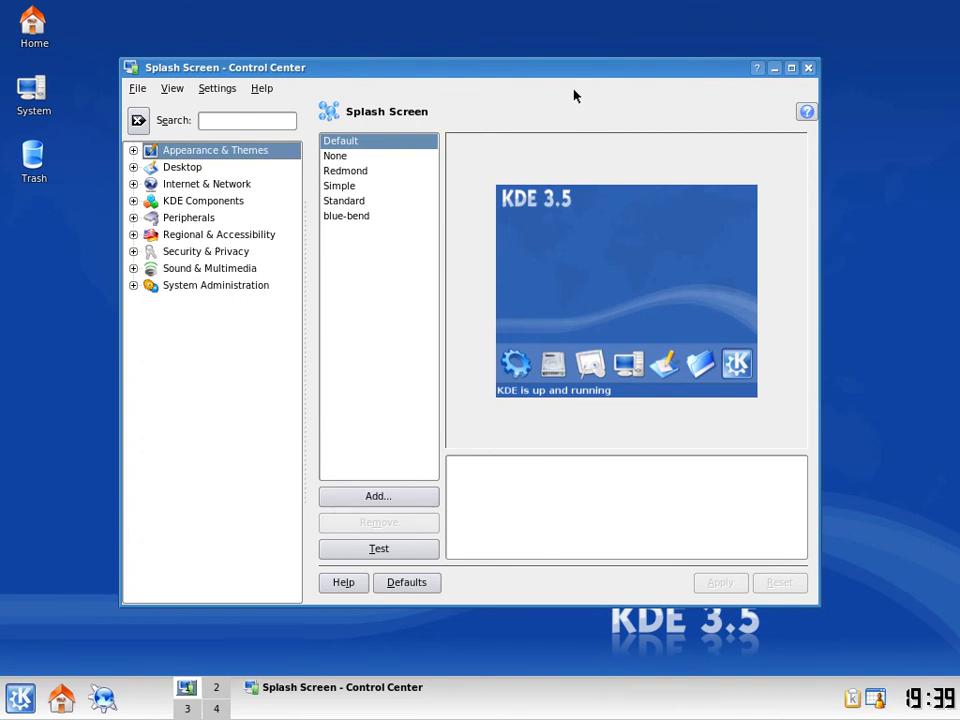
left_click(808, 68)
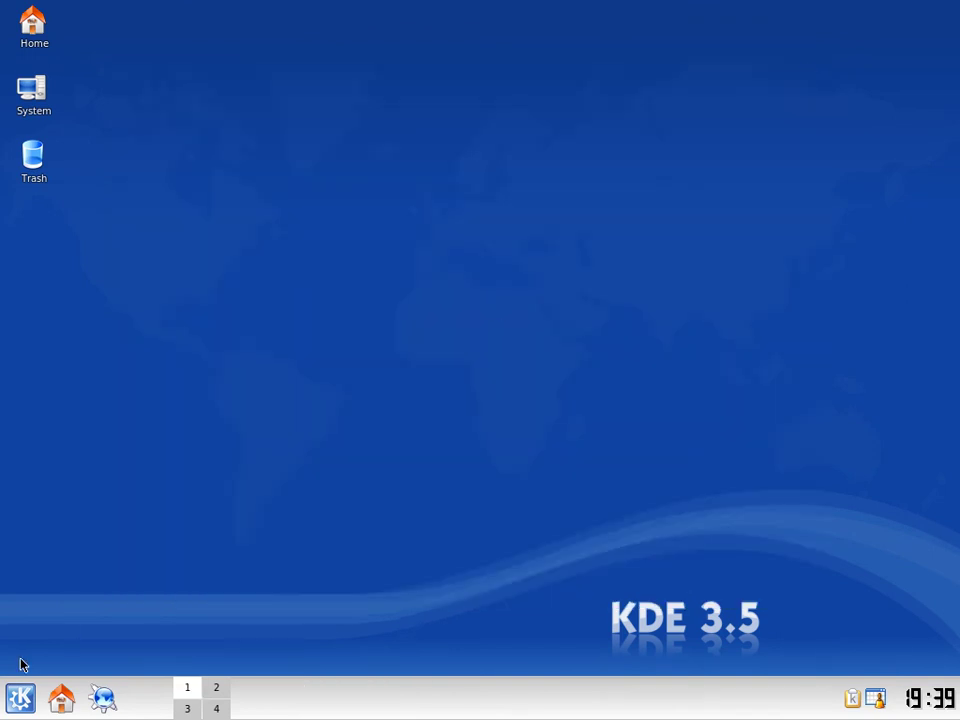
Open the System location in Konqueror, look through its sidebar views from System to metabar and Home Folder, and close the window
left_click(38, 110)
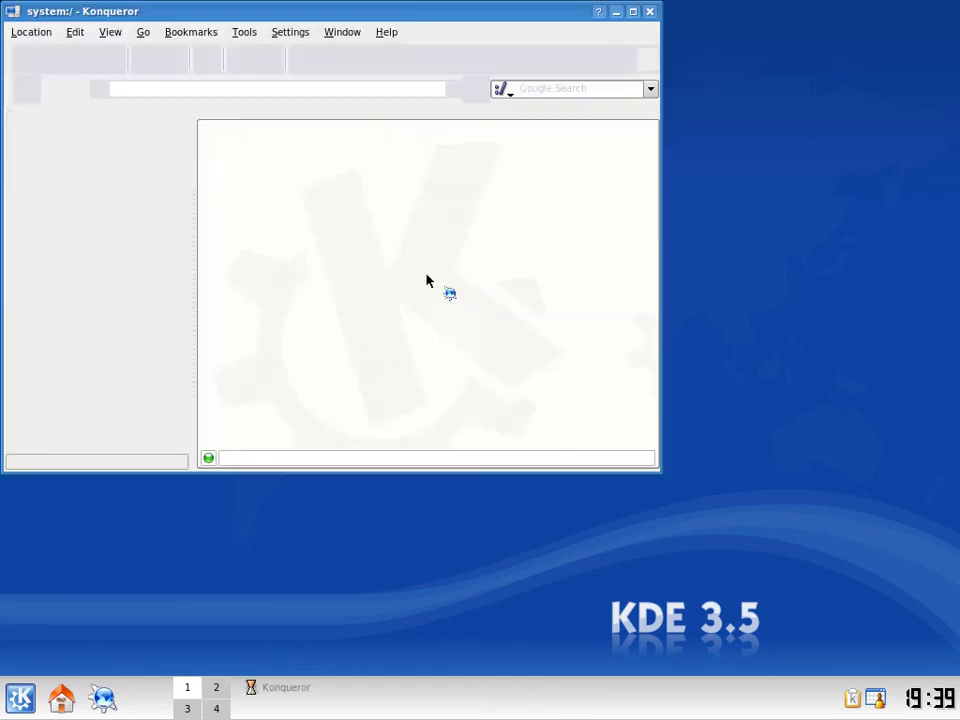
left_click_drag(379, 11, 540, 170)
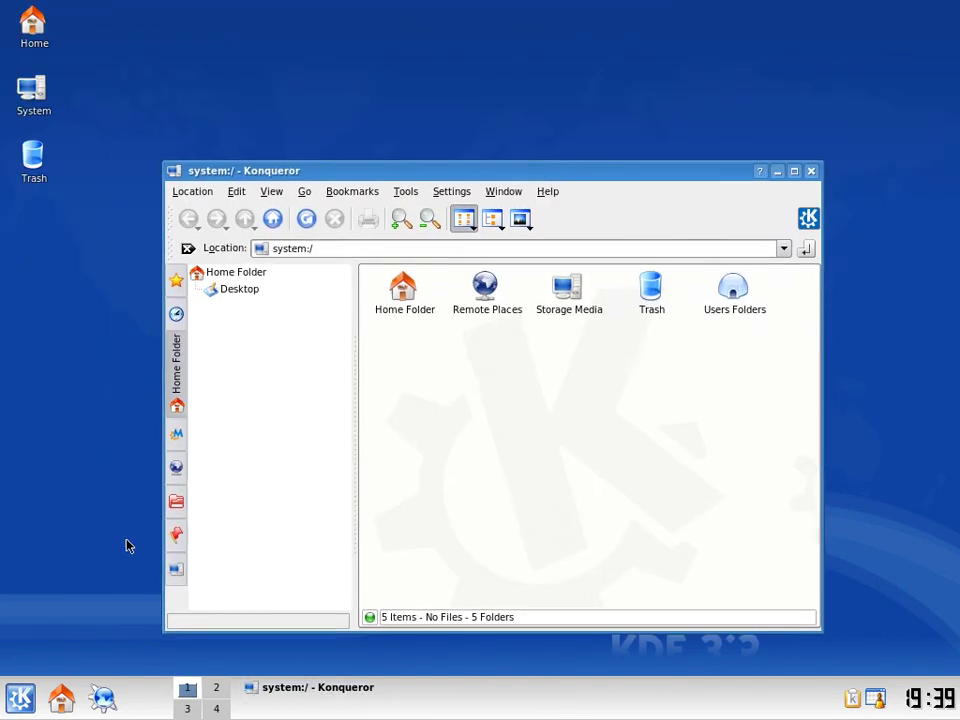
left_click(175, 568)
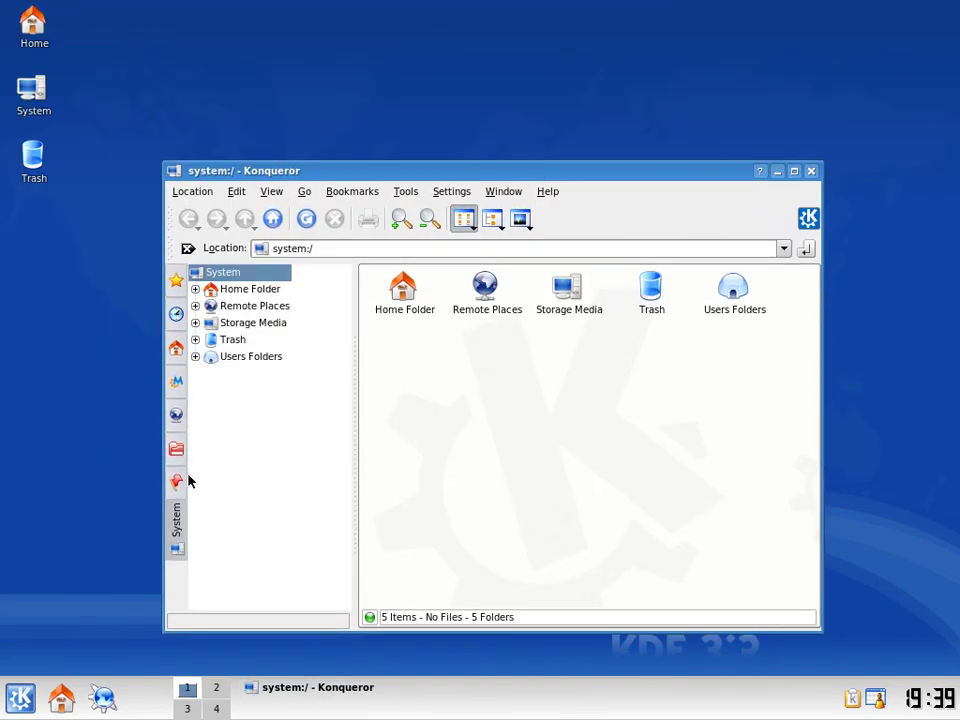
left_click(181, 486)
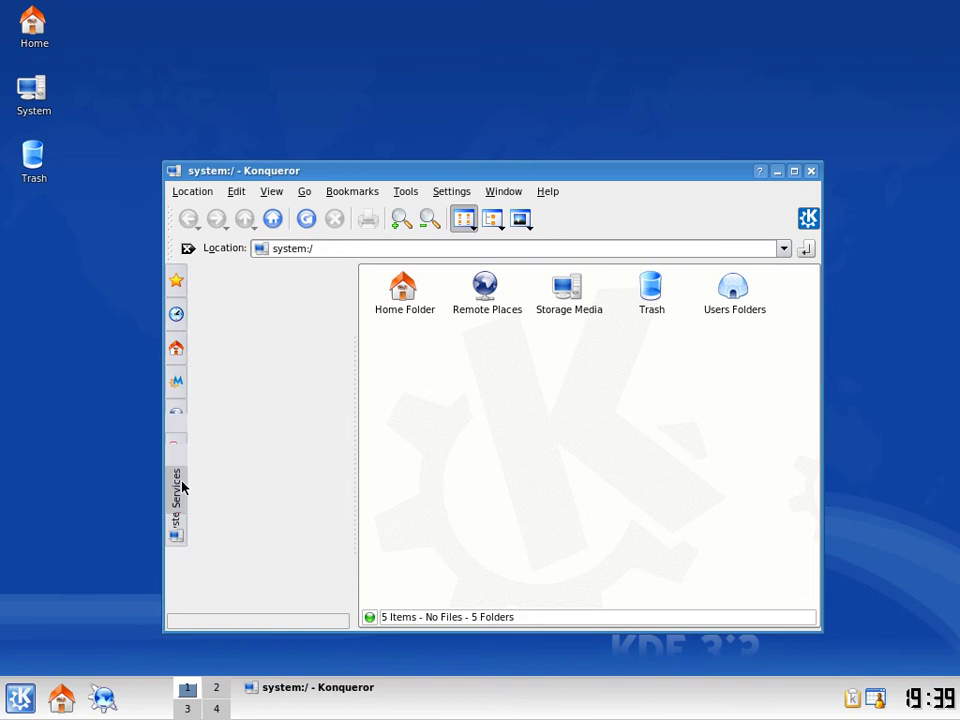
left_click(174, 450)
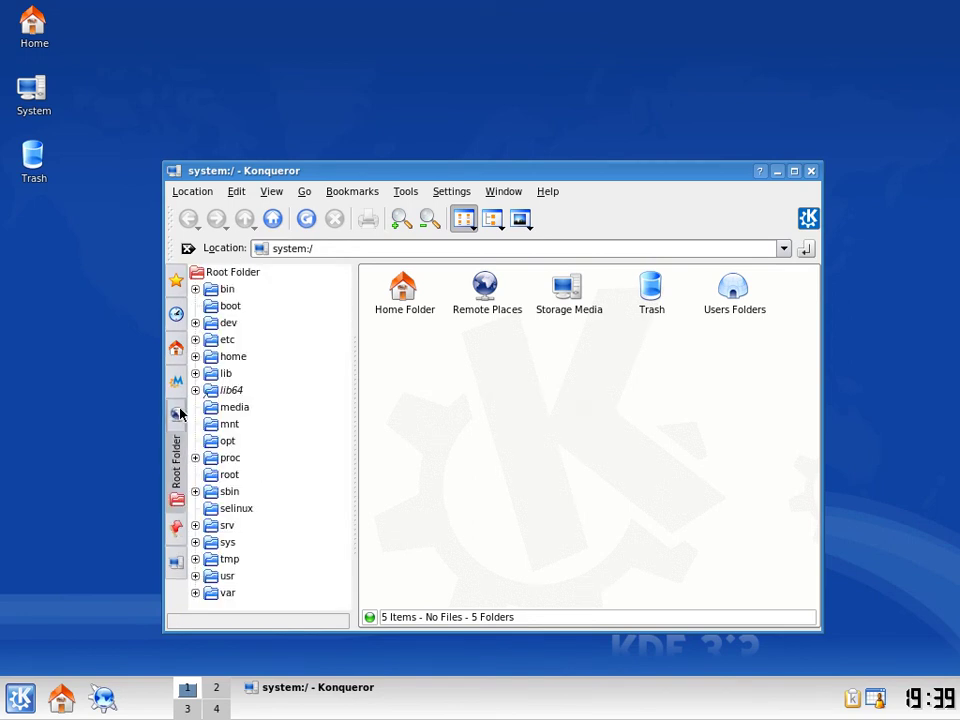
left_click(176, 419)
left_click(176, 382)
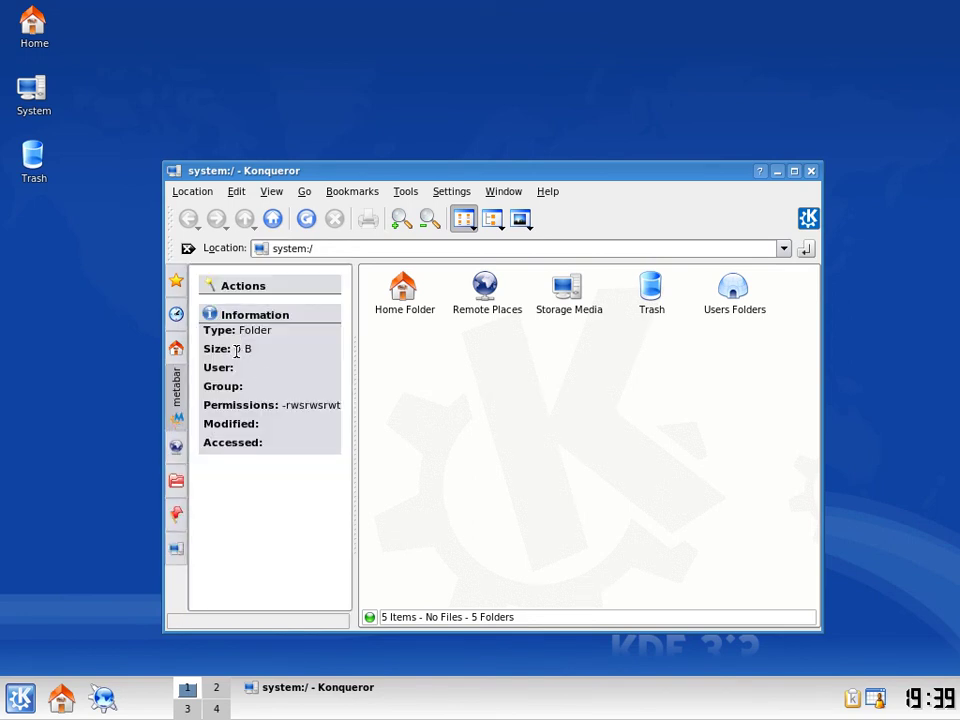
left_click(175, 348)
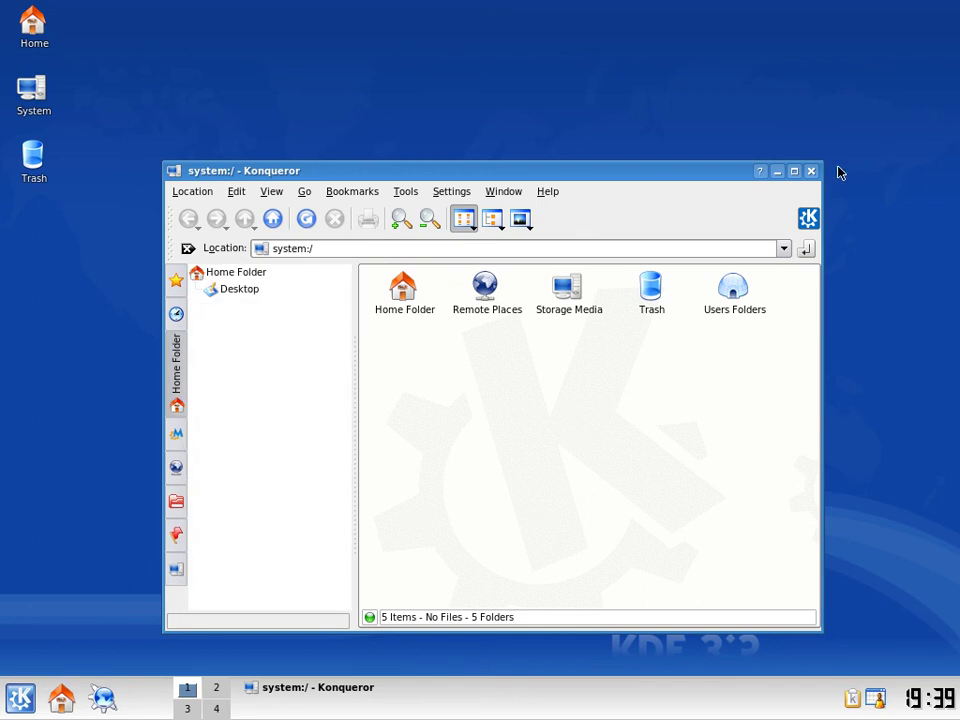
left_click(811, 172)
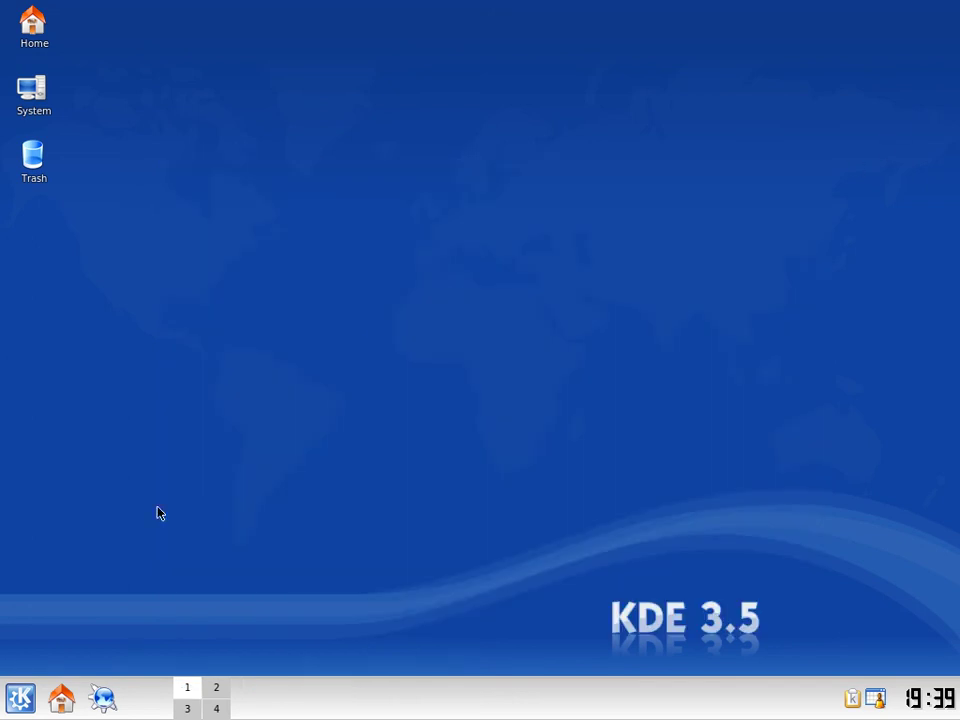
Look through the application menu's Development, Games, Office, Settings and Utilities categories, and close the menu without launching anything
left_click(20, 698)
mouse_move(138, 343)
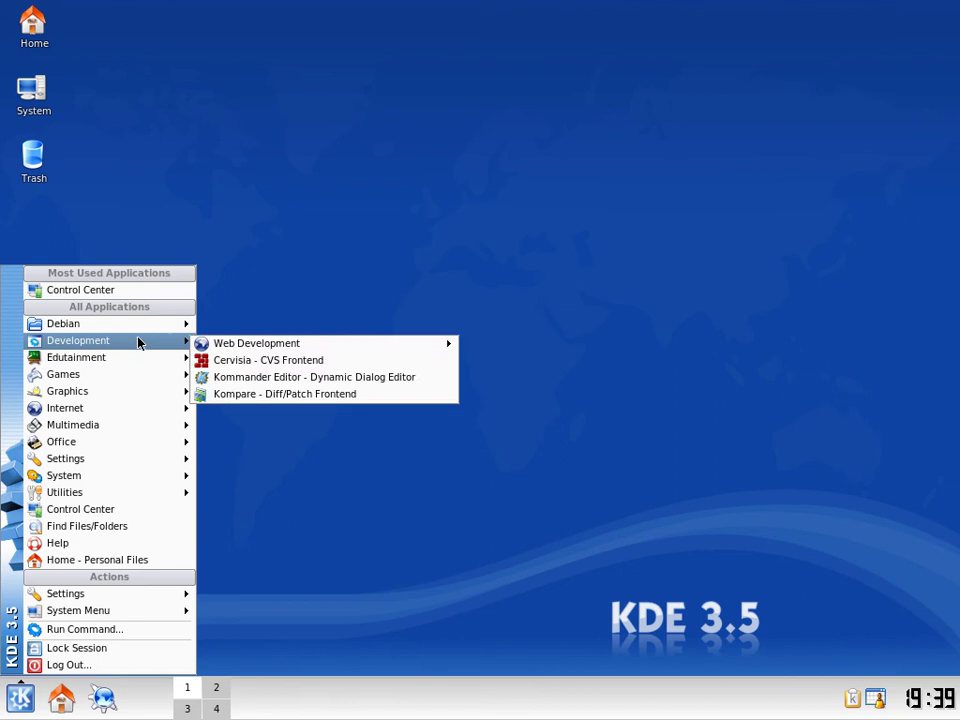
mouse_move(97, 380)
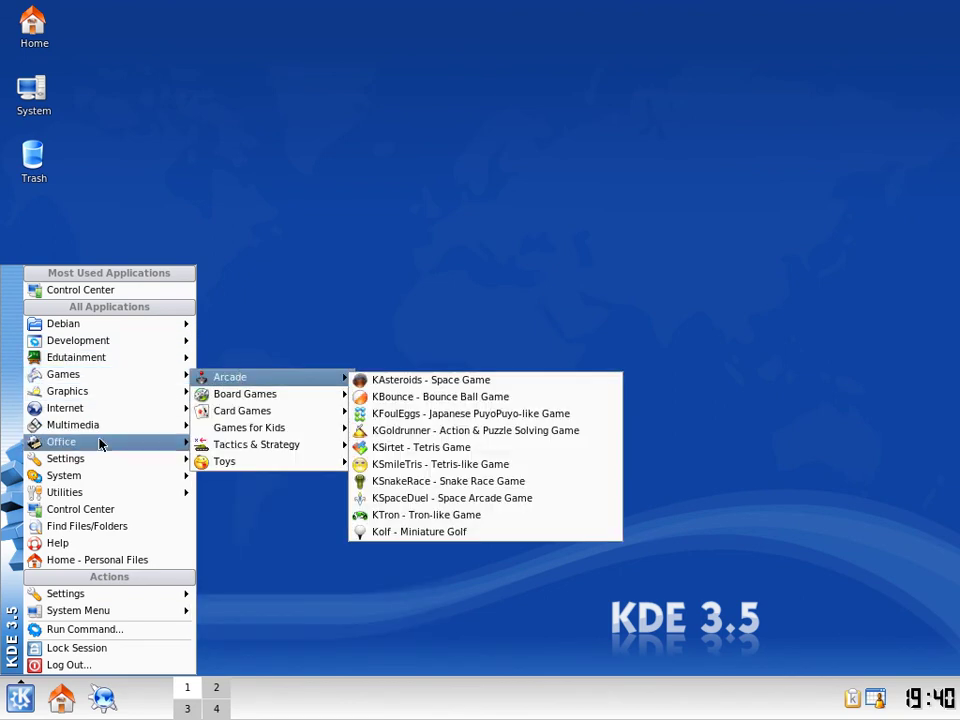
mouse_move(94, 444)
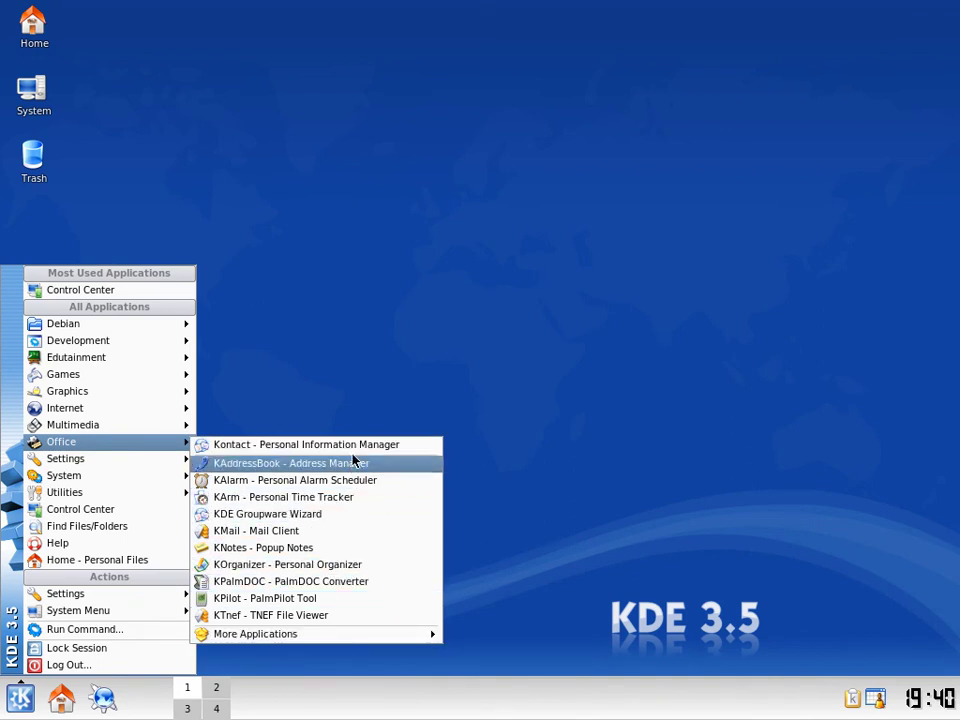
mouse_move(114, 460)
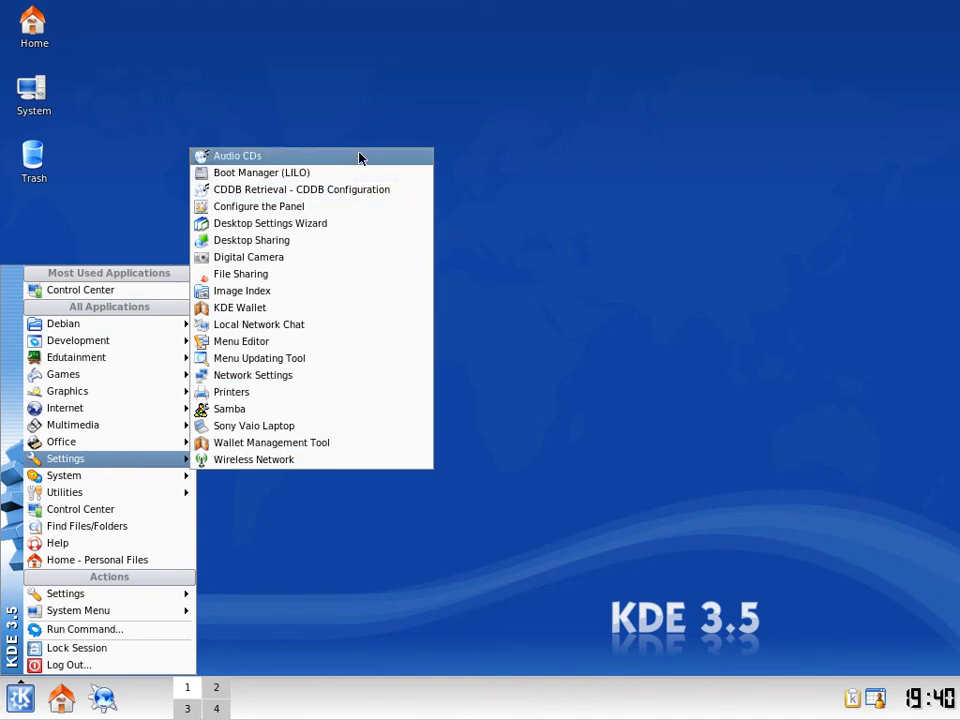
mouse_move(101, 484)
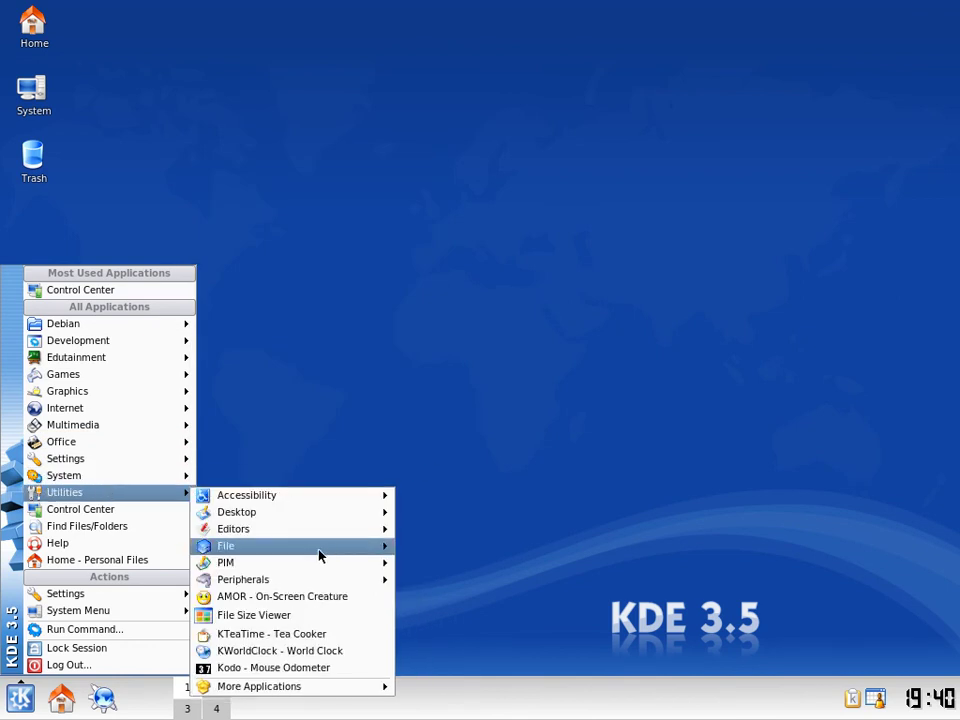
mouse_move(319, 527)
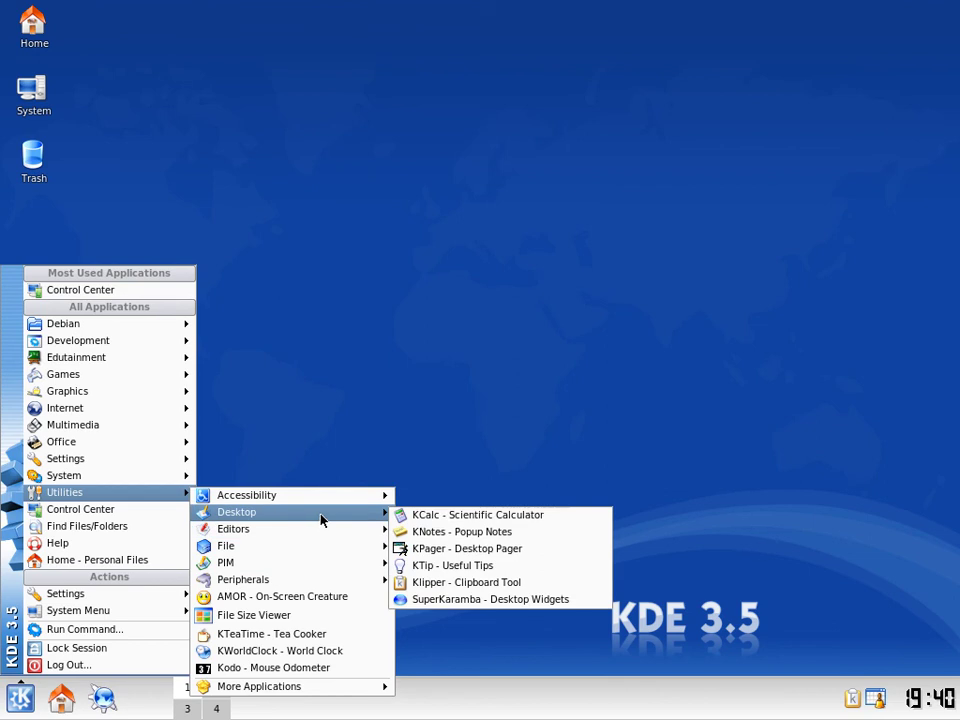
left_click(473, 256)
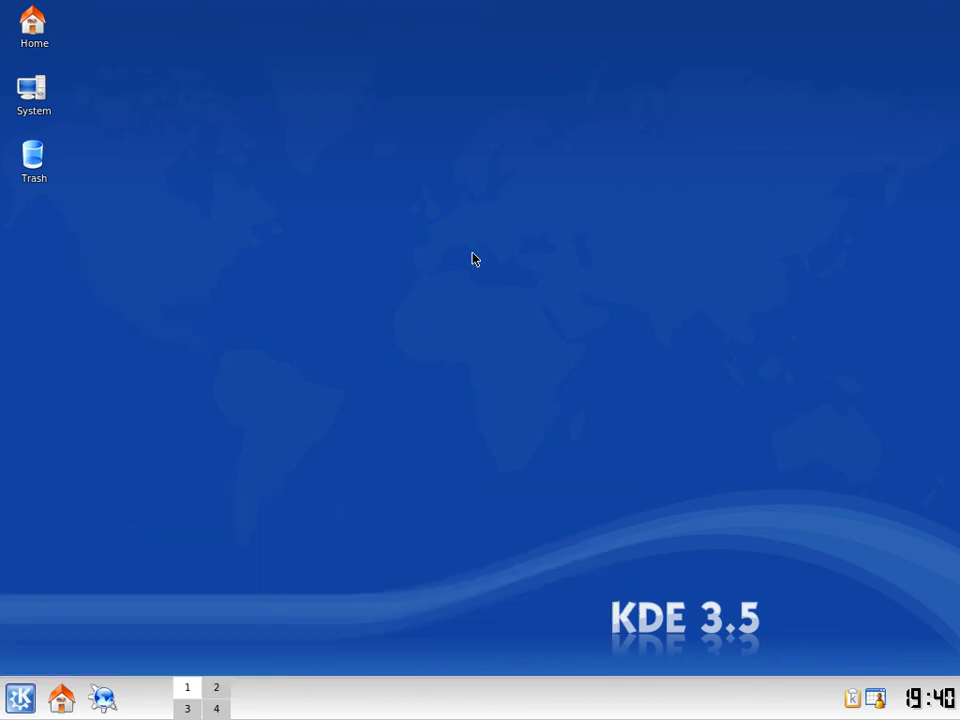
Log out of the KDE 3.5 desktop and end the current session
left_click(18, 693)
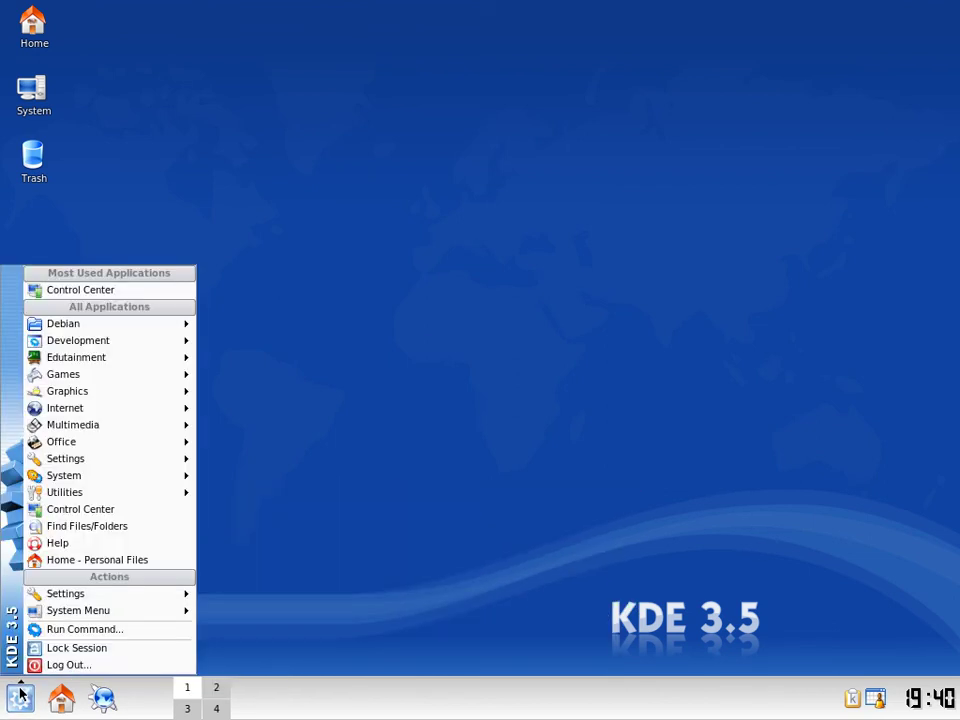
left_click(97, 666)
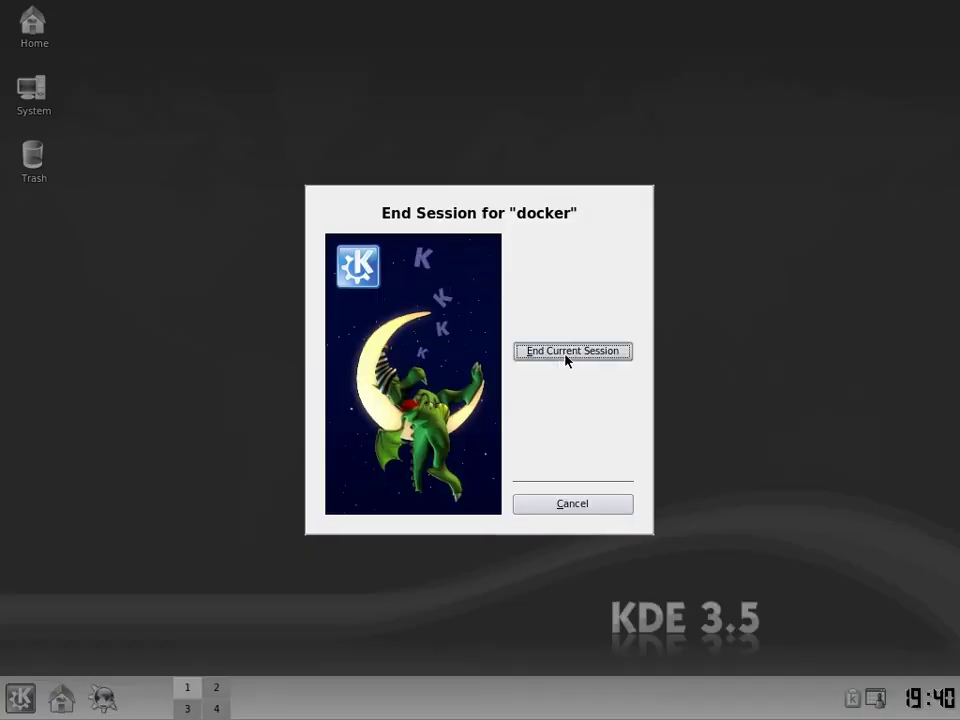
left_click(566, 351)
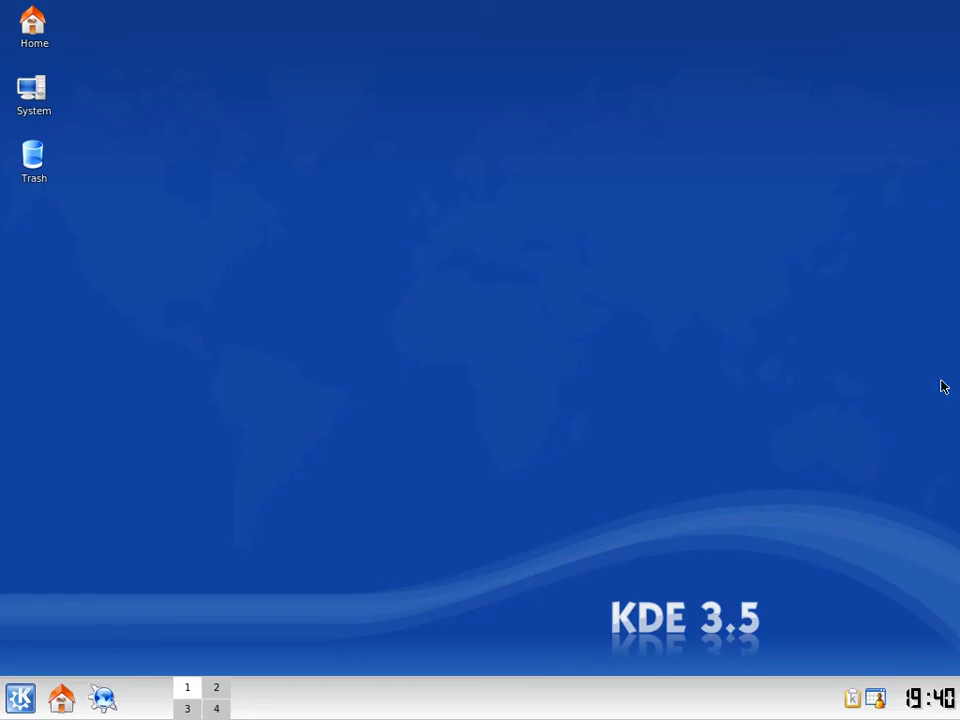
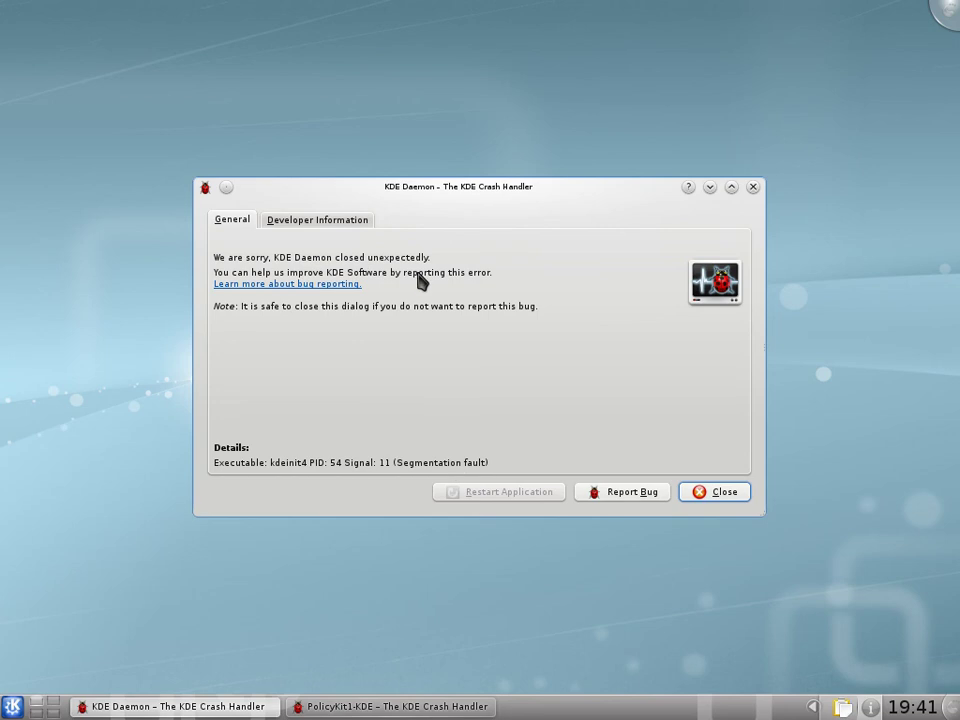
Close the KDE Daemon and PolicyKit1-KDE crash dialogs without reporting them, and dismiss the Phonon and file indexer notifications
left_click(719, 496)
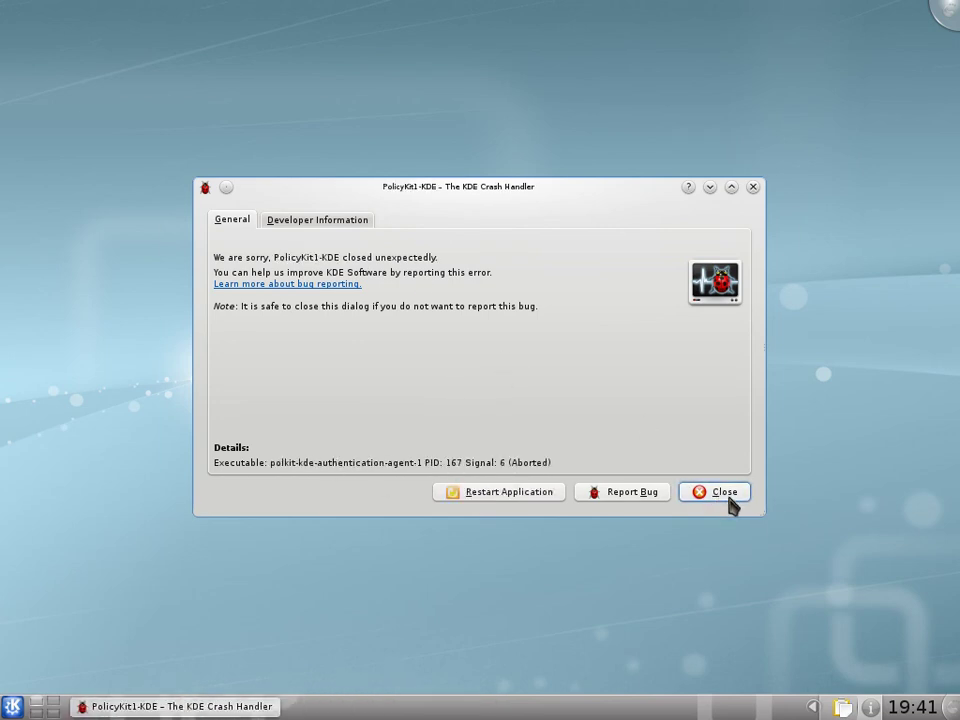
left_click(724, 496)
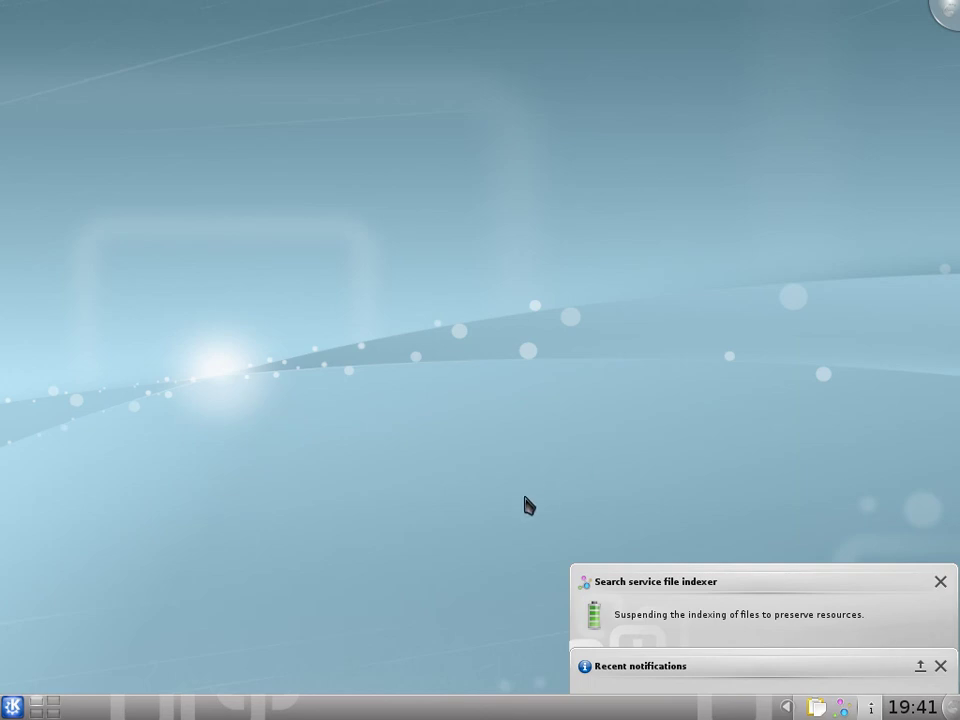
left_click(868, 703)
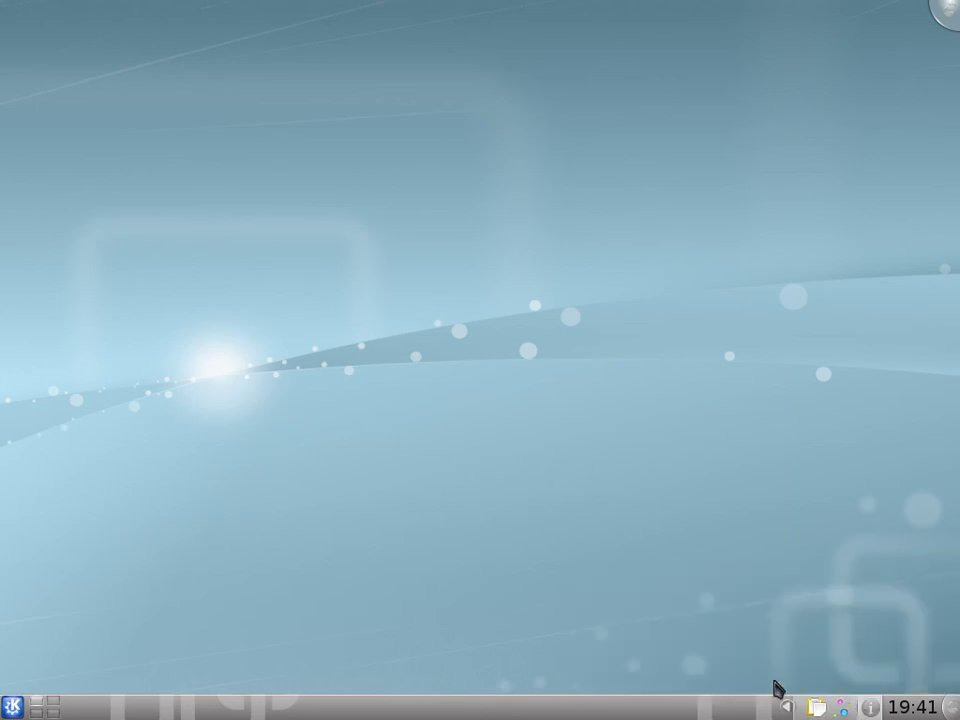
left_click(870, 708)
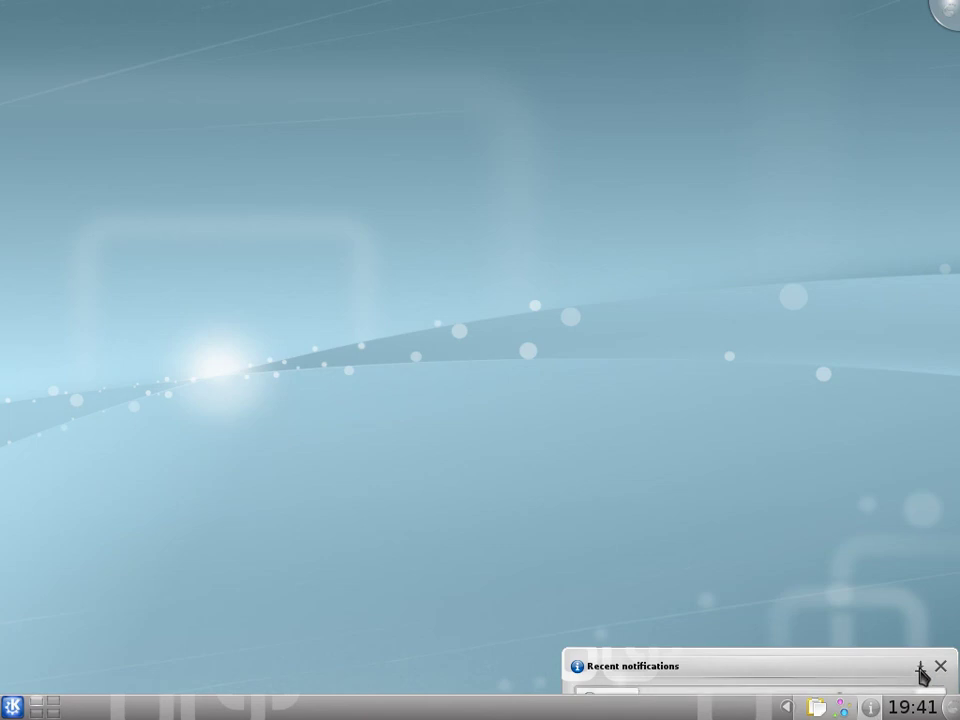
left_click(718, 659)
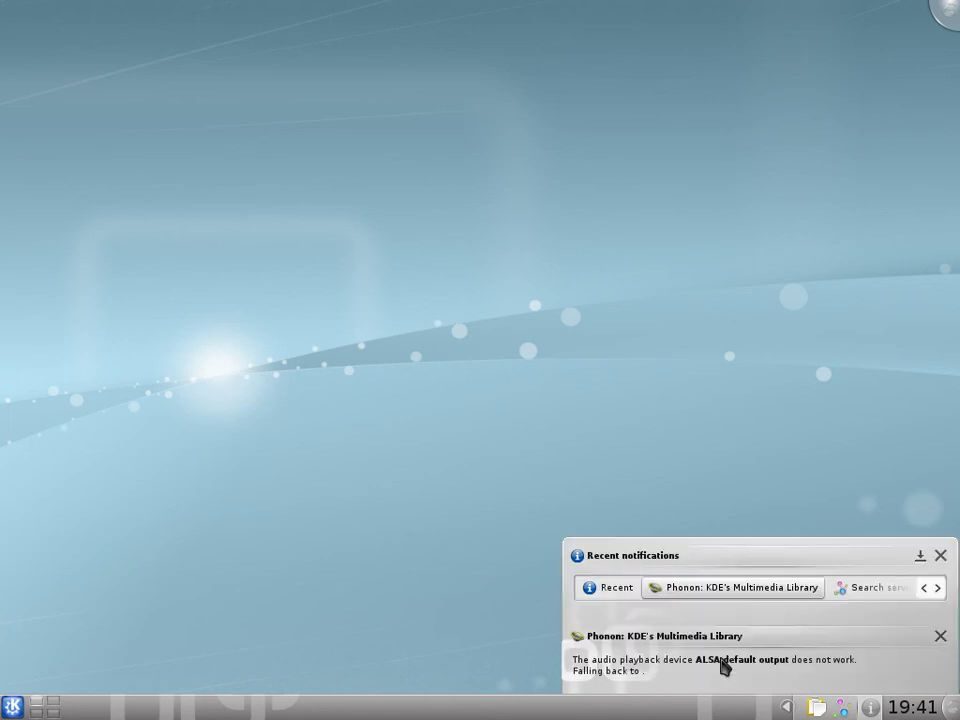
left_click(941, 639)
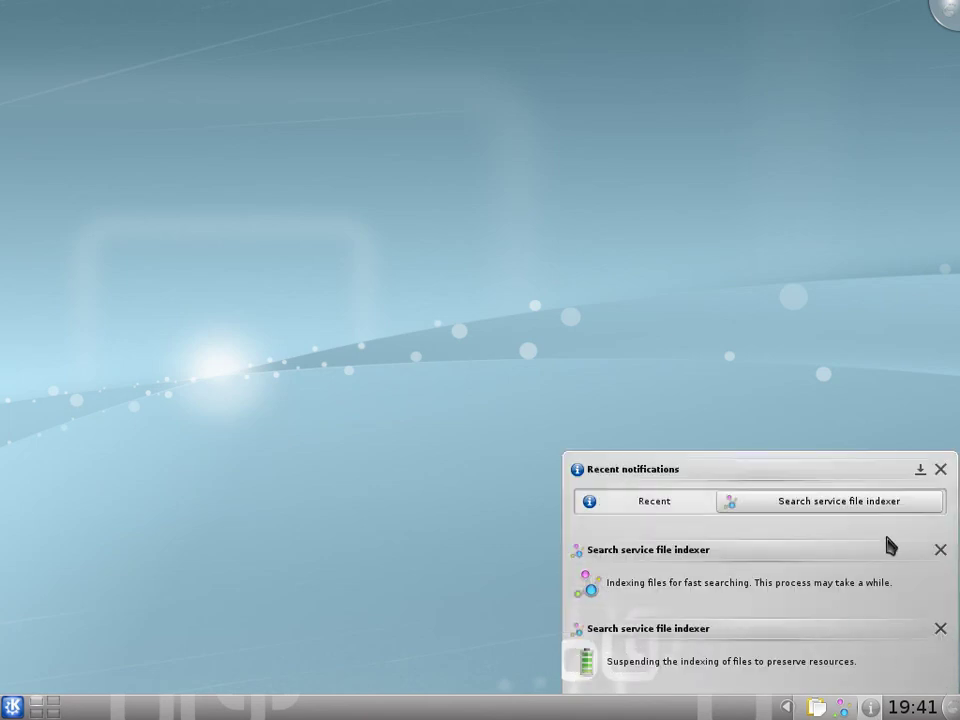
left_click(940, 551)
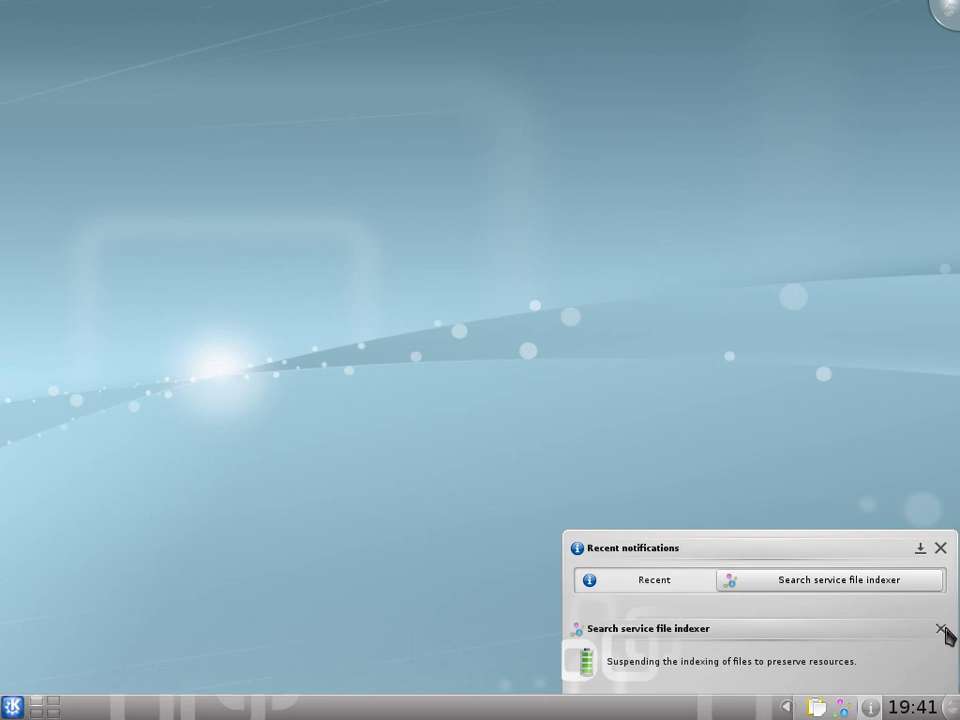
left_click(941, 628)
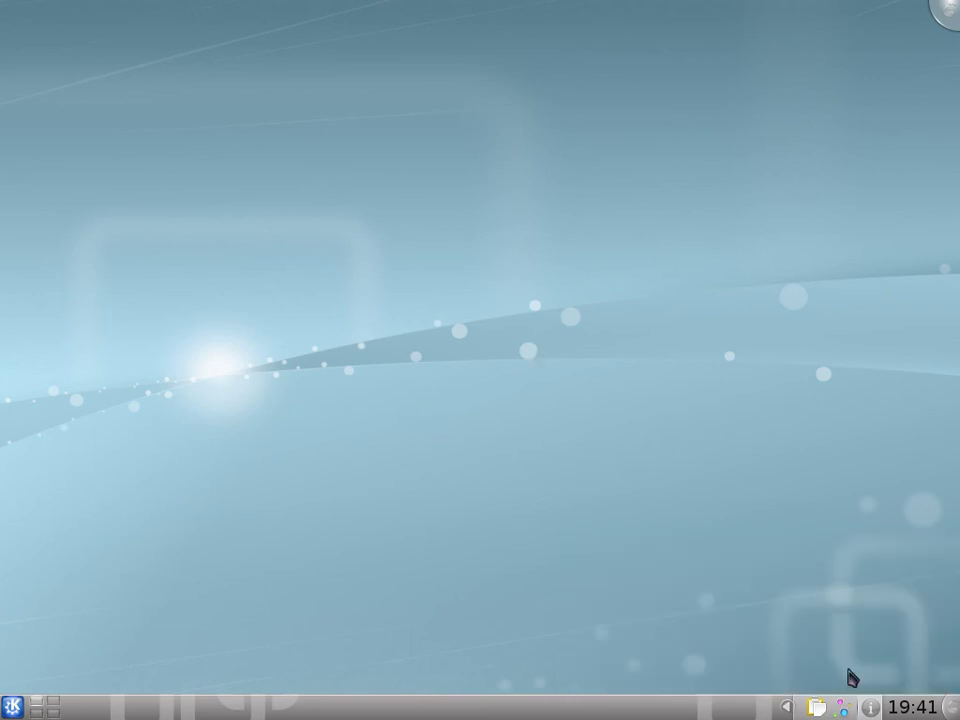
Open the widget browser from the panel's settings and place an Analog Clock in the desktop's upper-right corner
left_click(951, 708)
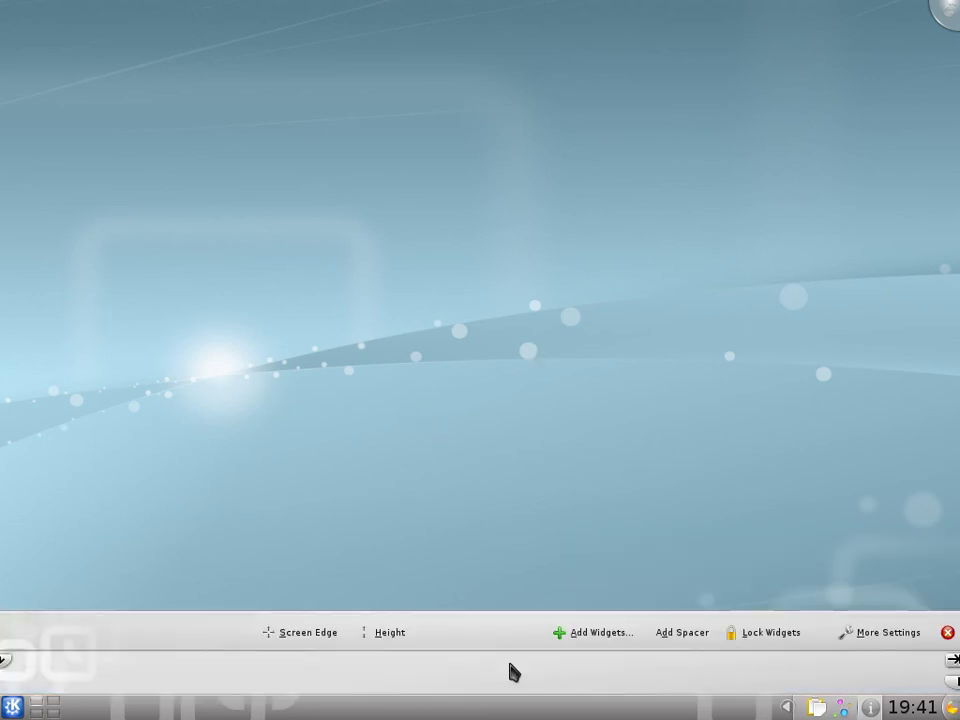
left_click(582, 641)
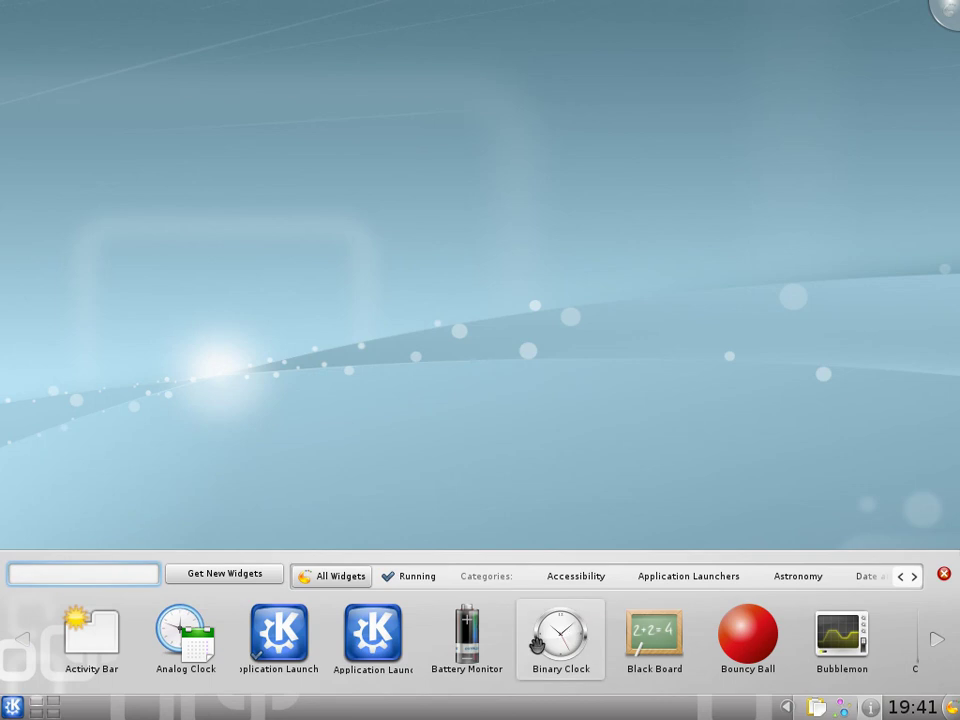
mouse_move(536, 636)
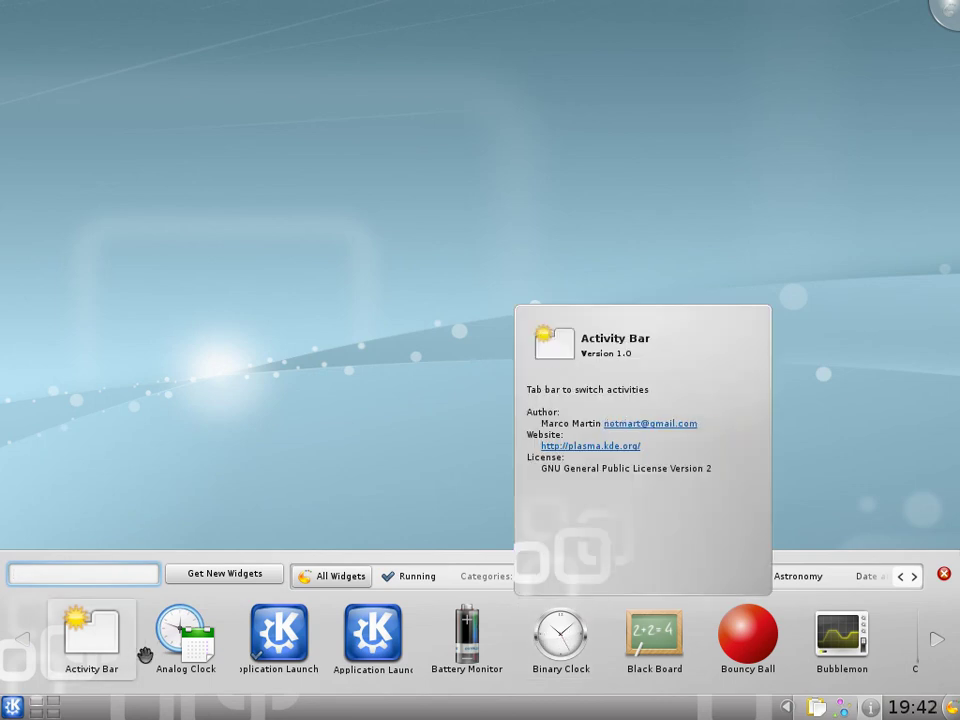
mouse_move(182, 650)
left_click_drag(188, 640, 841, 114)
mouse_move(855, 117)
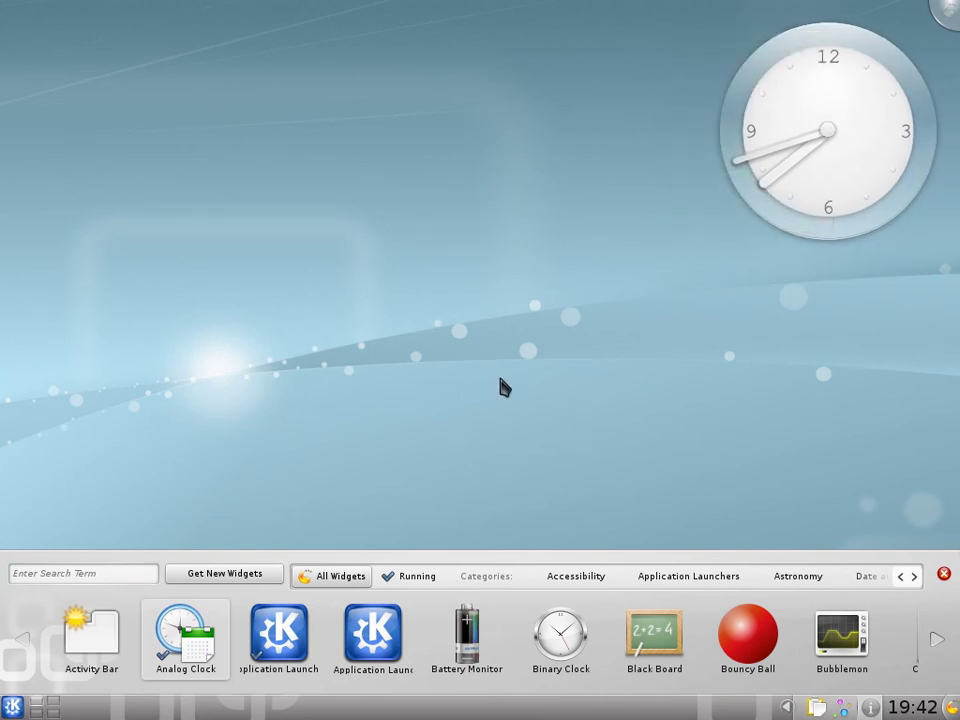
Add a Bouncy Ball and a Calculator widget to the left half of the desktop
left_click_drag(772, 637, 333, 229)
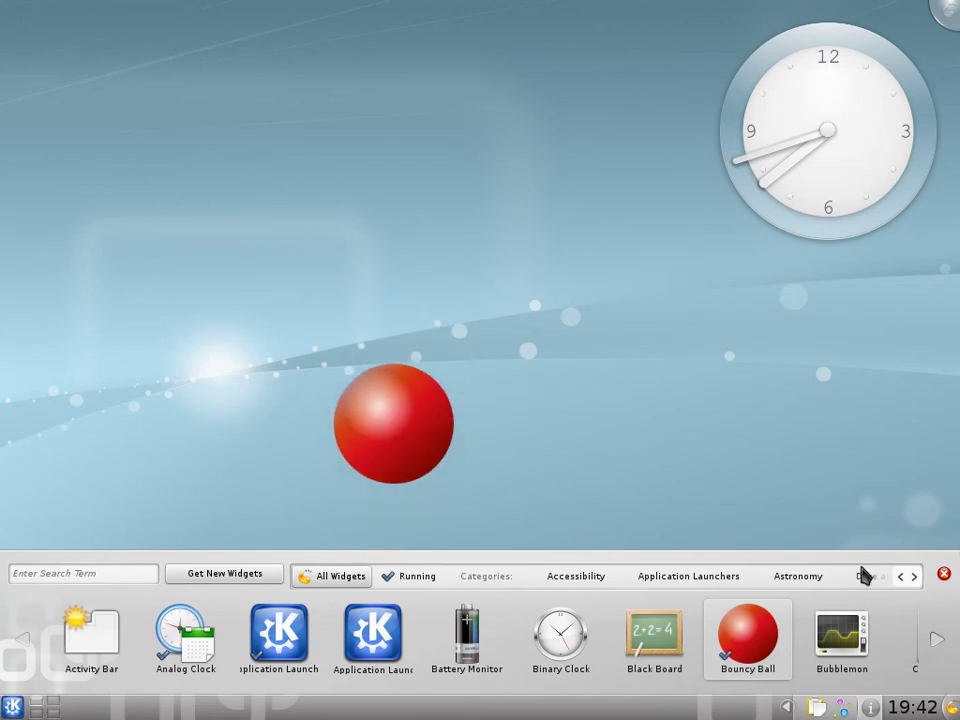
left_click(940, 640)
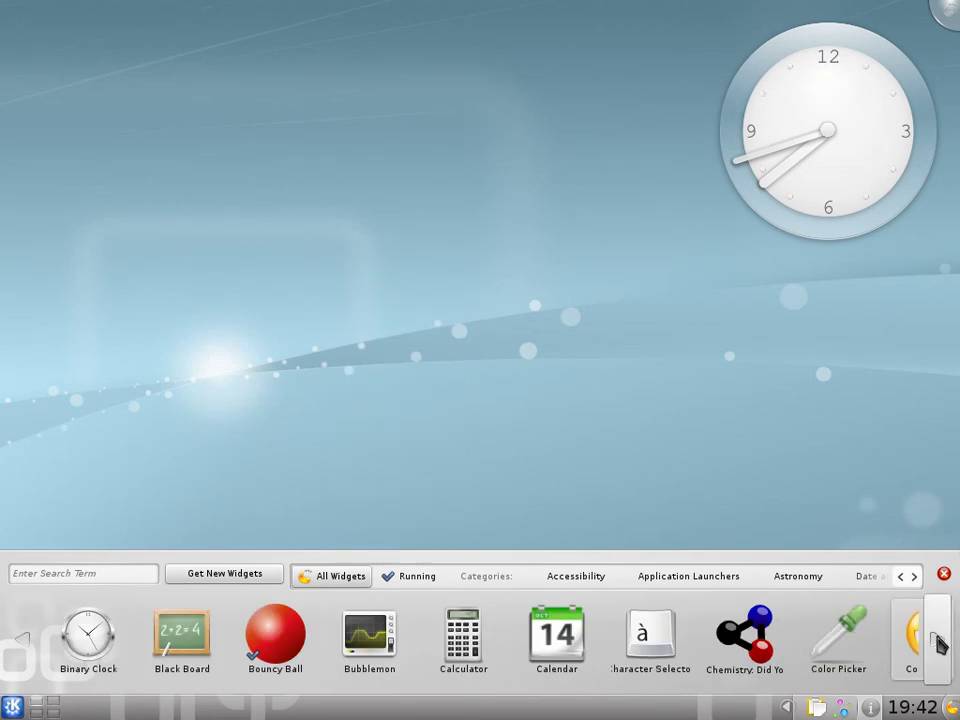
left_click_drag(463, 637, 143, 194)
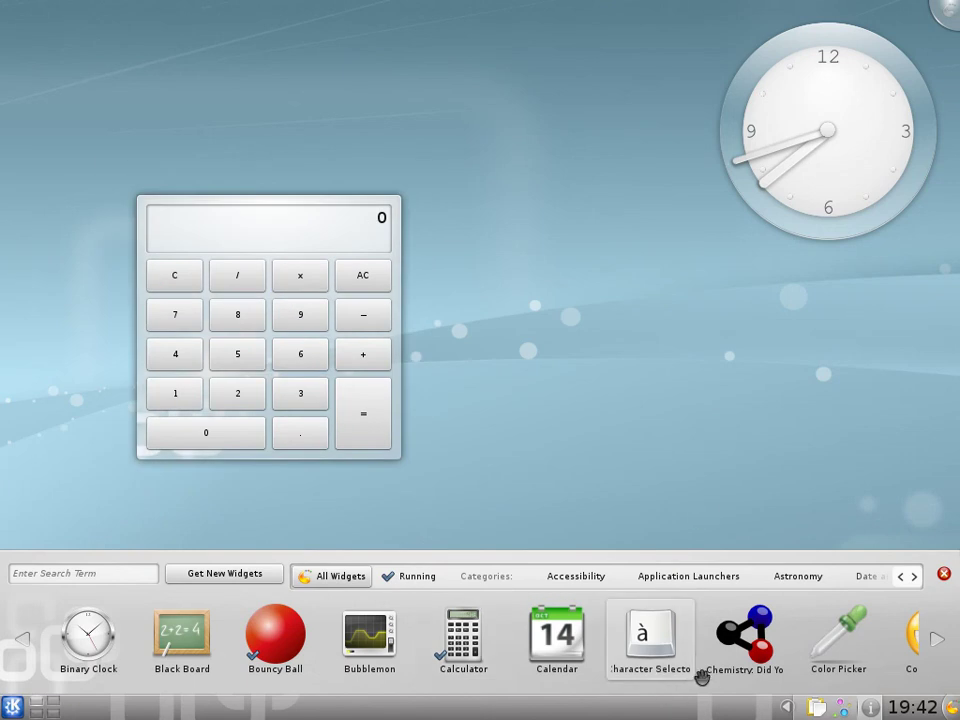
Look through the remaining available widgets, from Calendar to the openDesktop entries at the end of the list
left_click(941, 658)
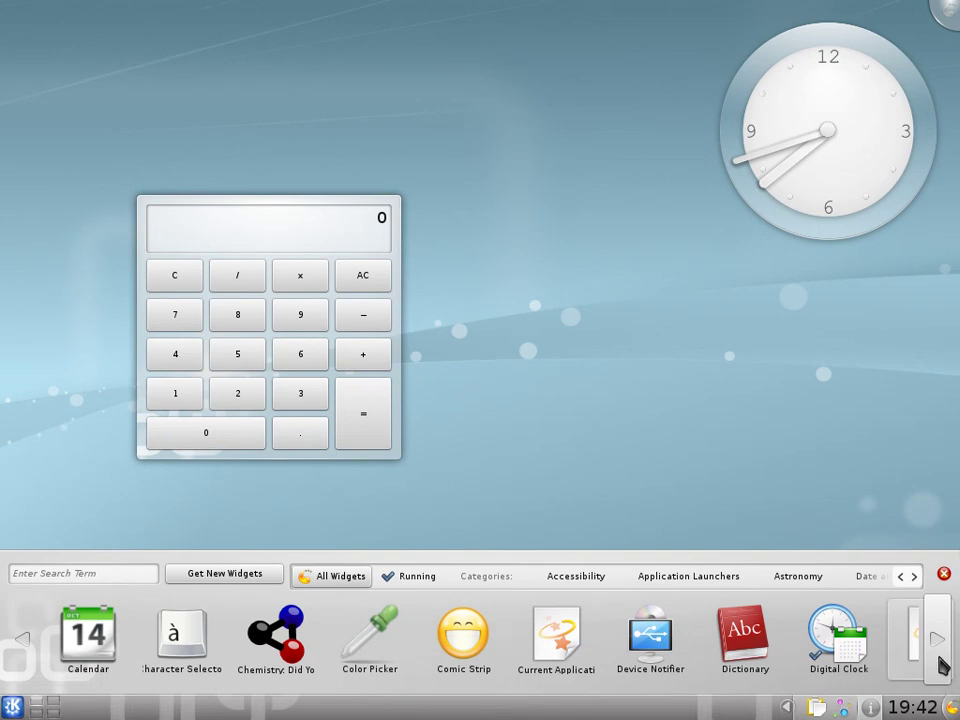
left_click(942, 660)
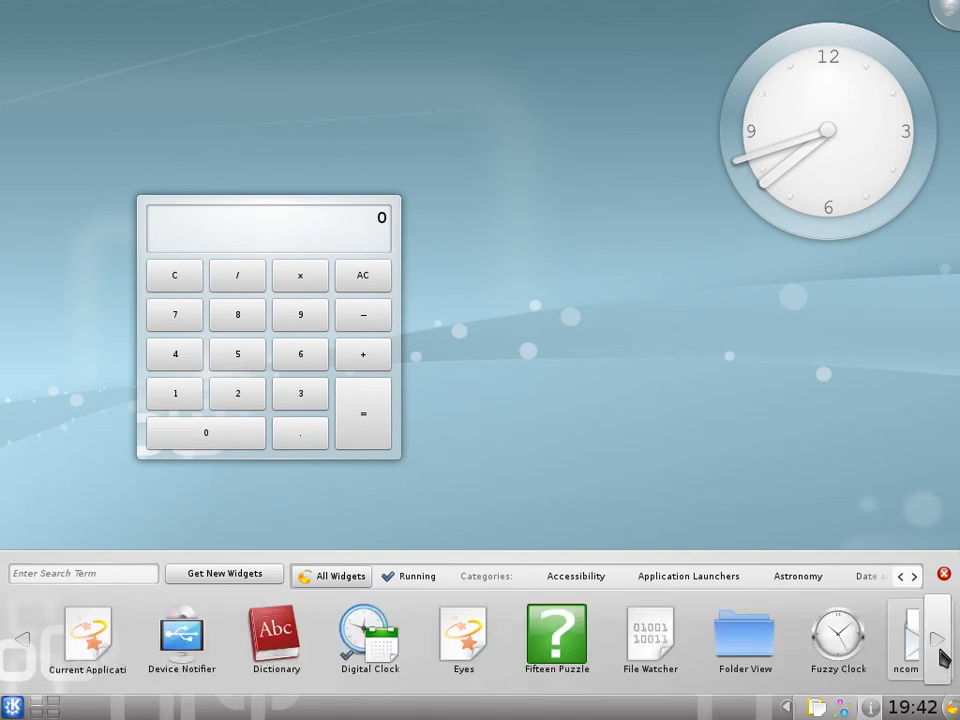
left_click(942, 660)
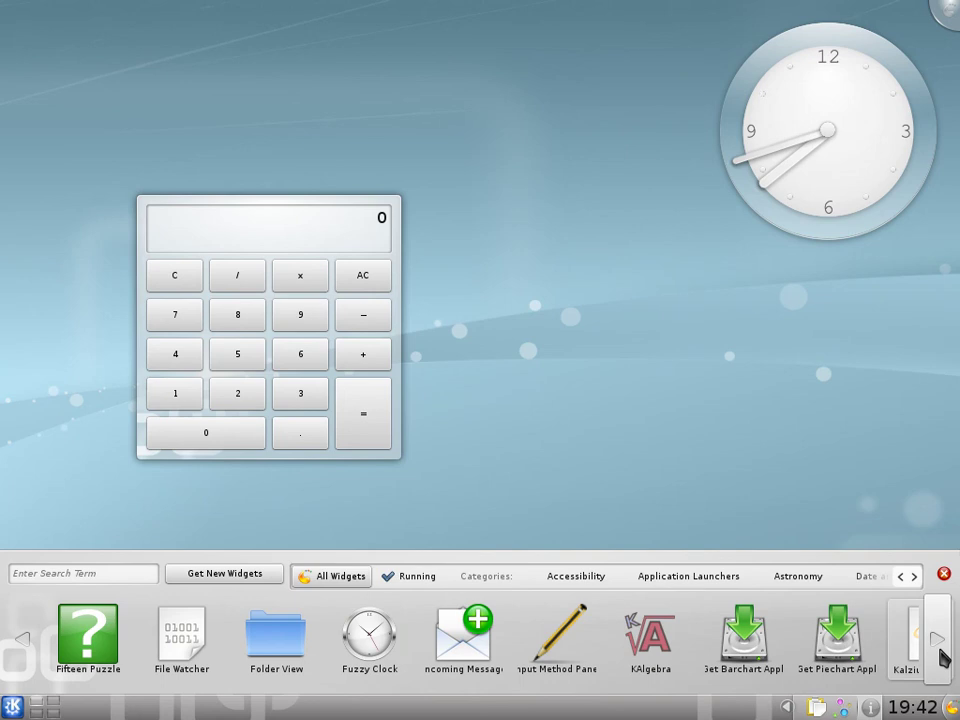
left_click(942, 658)
left_click(942, 658)
left_click(942, 658)
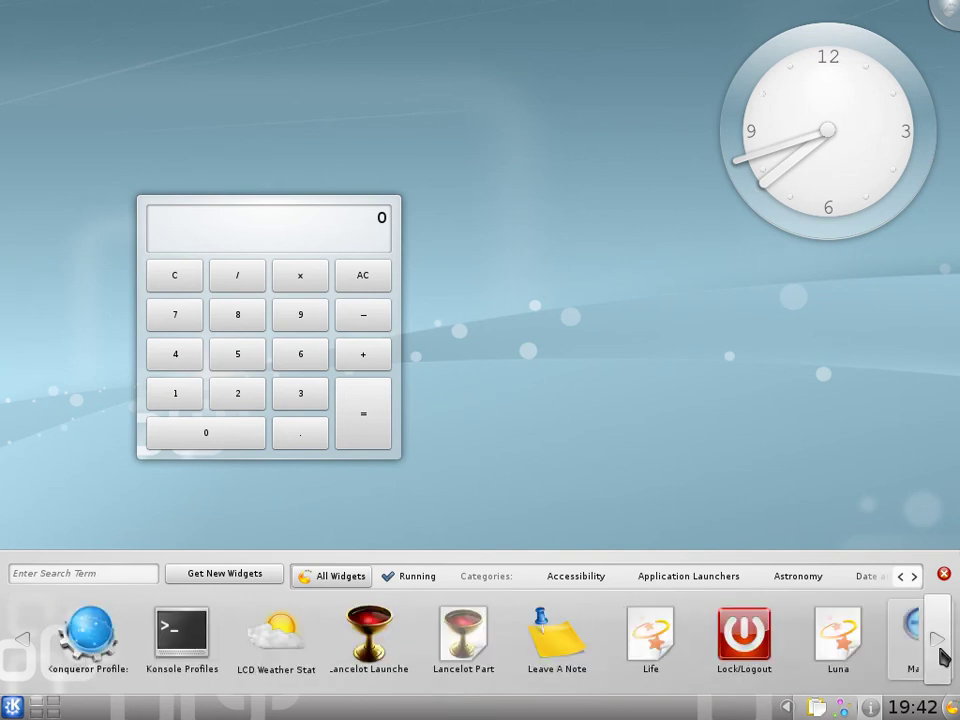
left_click(942, 658)
left_click(942, 658)
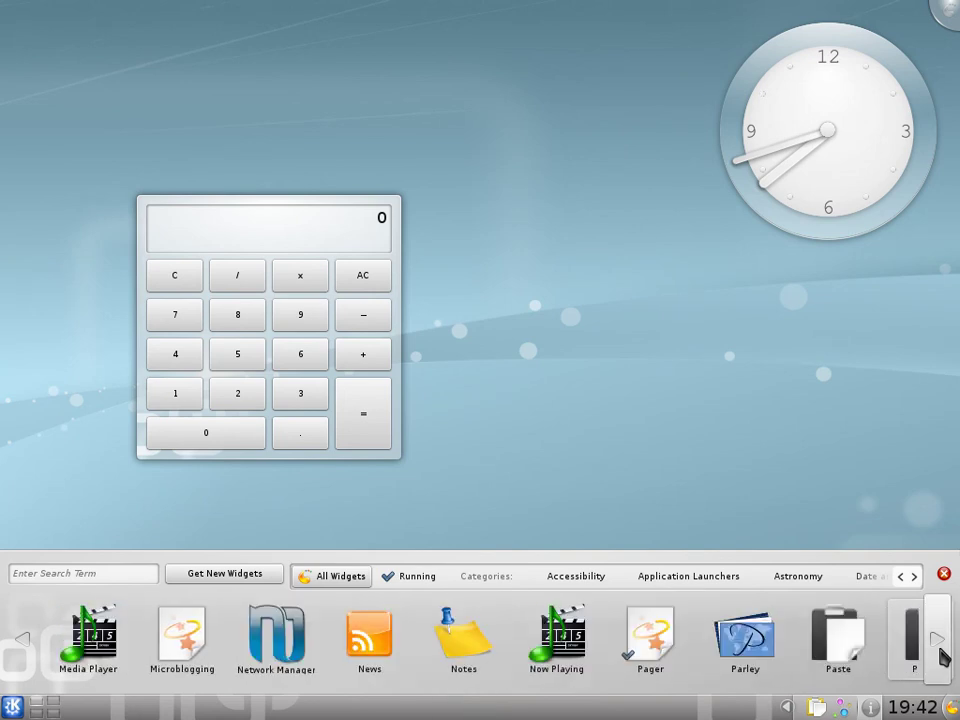
left_click(942, 658)
left_click(942, 658)
left_click(942, 658)
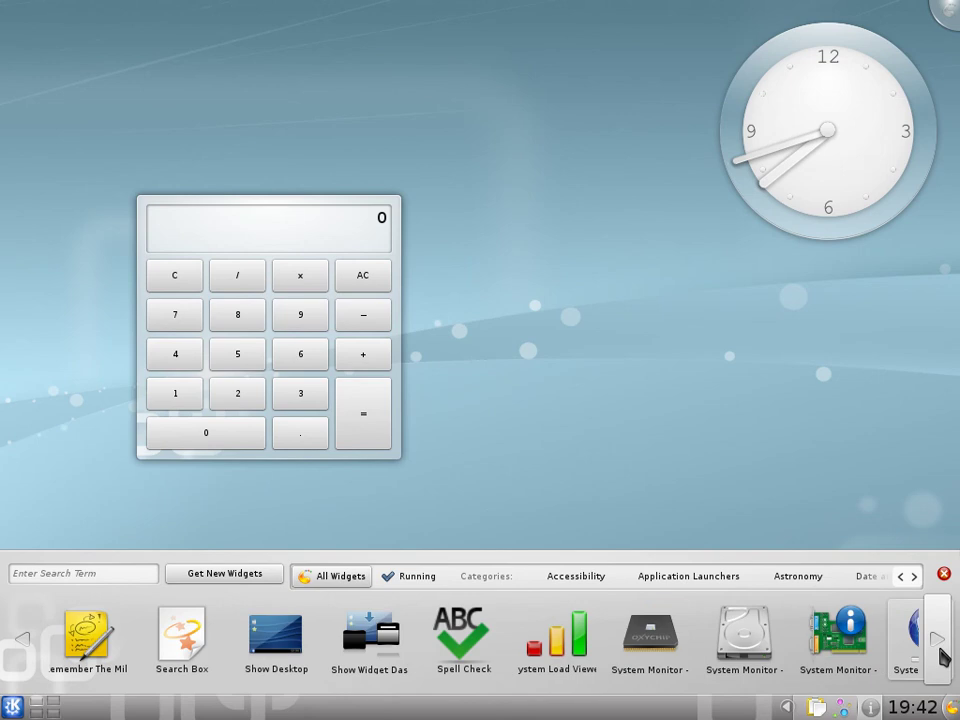
left_click(942, 658)
left_click(942, 658)
left_click(942, 658)
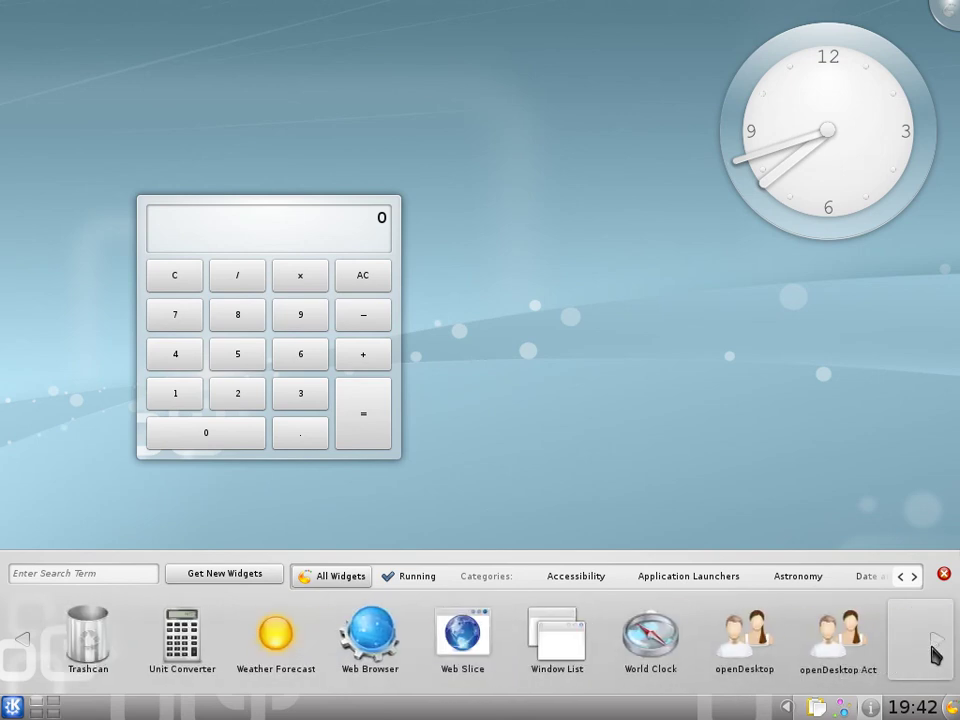
Close the widget browser and throw the Bouncy Ball across the desktop
left_click(943, 573)
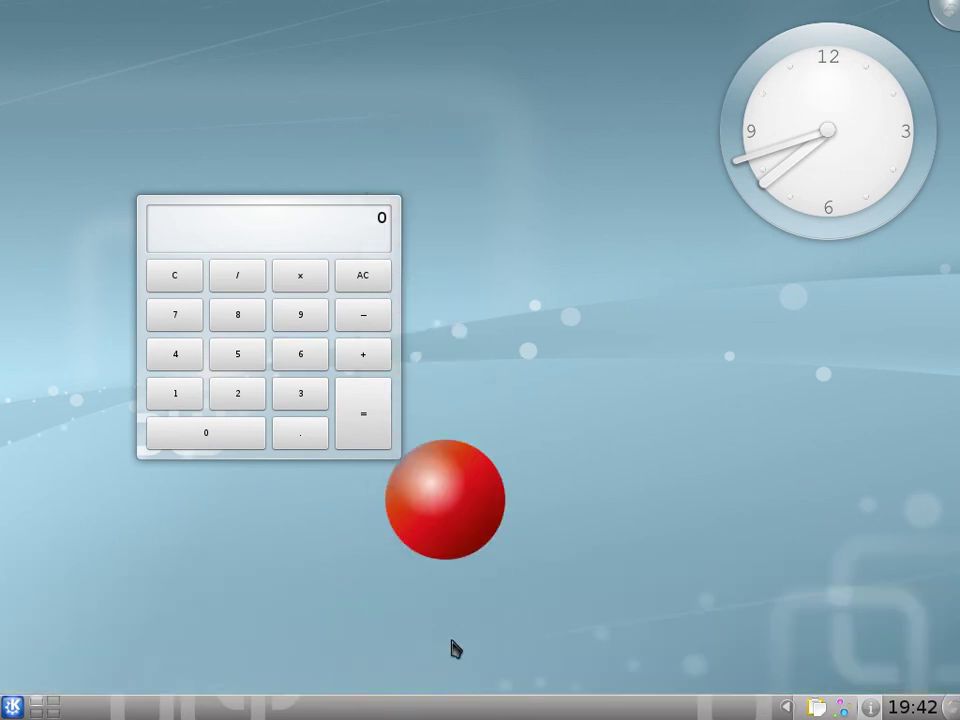
left_click_drag(446, 470, 420, 540)
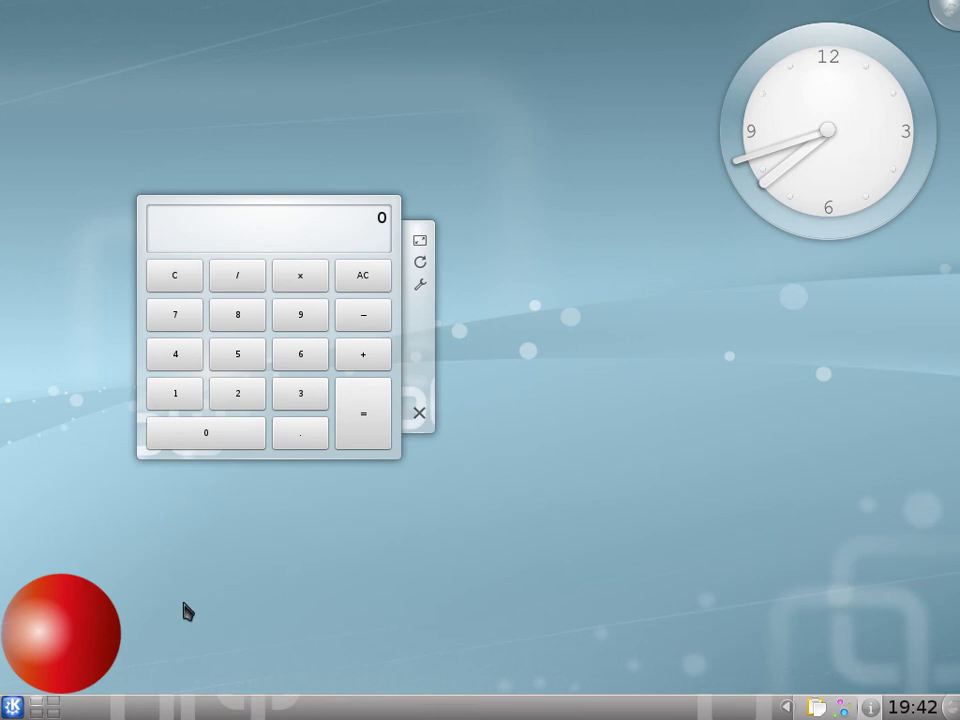
Look through the System category of the installed applications in the application launcher, from Desktop Sharing to Wallet Management Tool
left_click(12, 707)
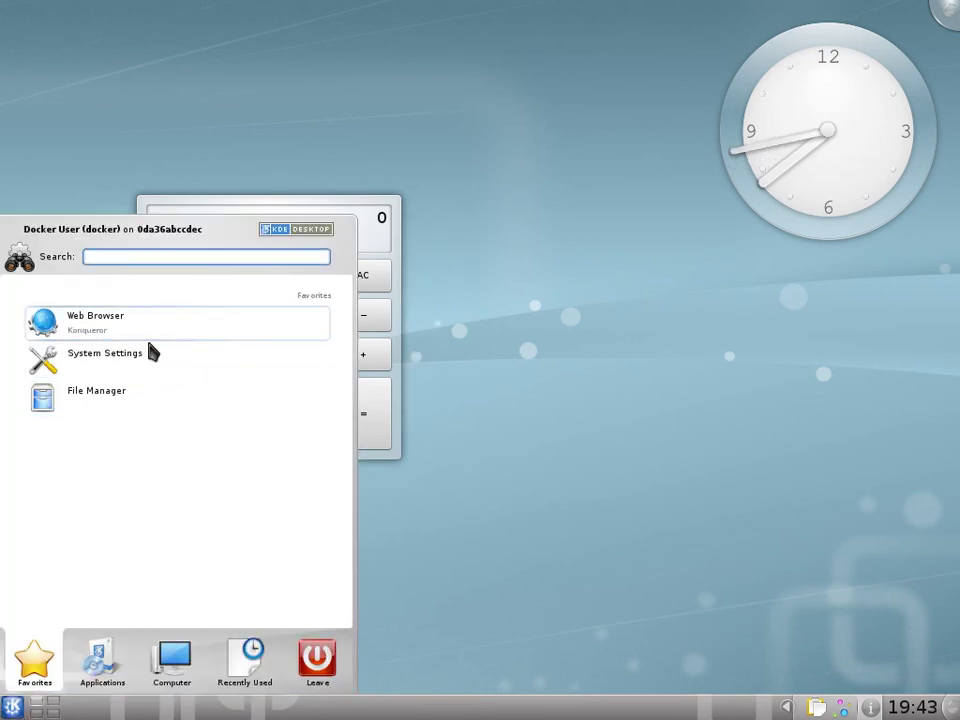
left_click(103, 660)
scroll(150, 530, "down", 4)
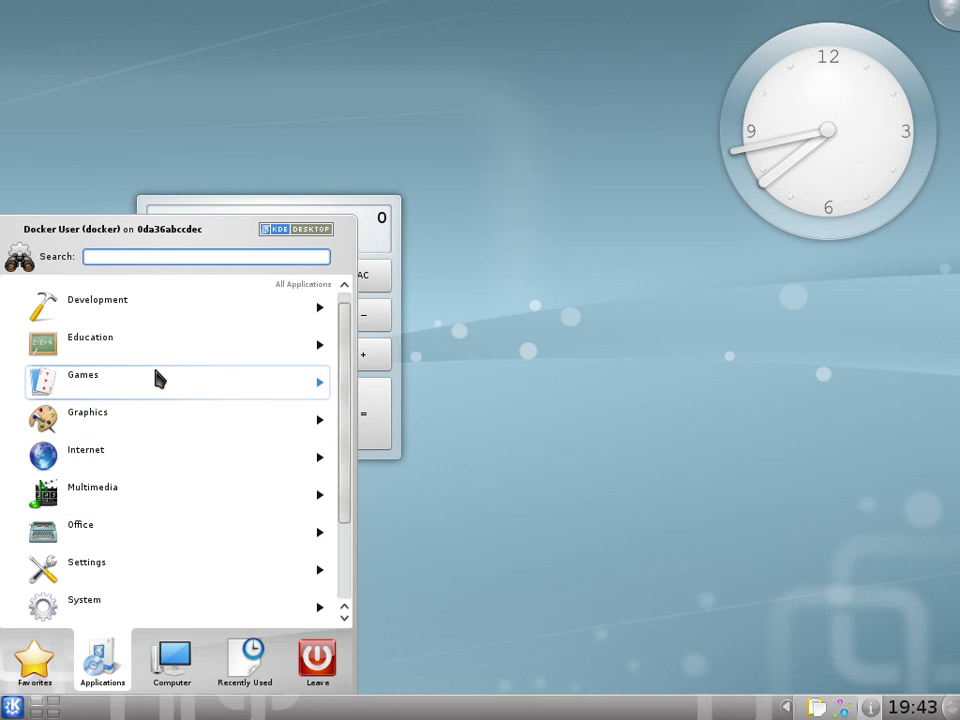
left_click(157, 497)
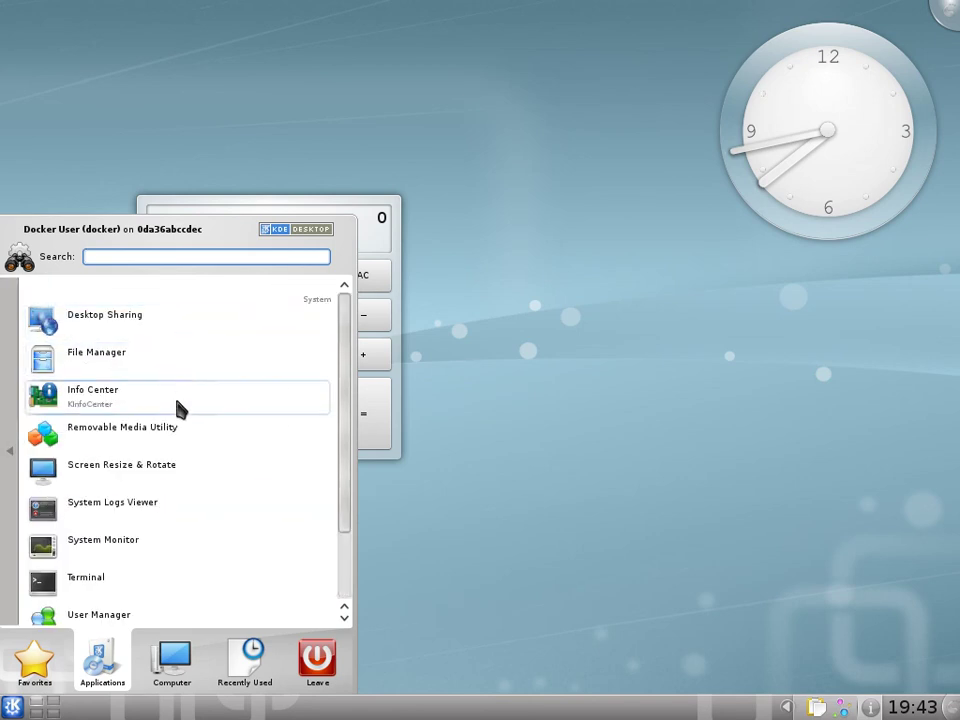
scroll(200, 475, "down", 2)
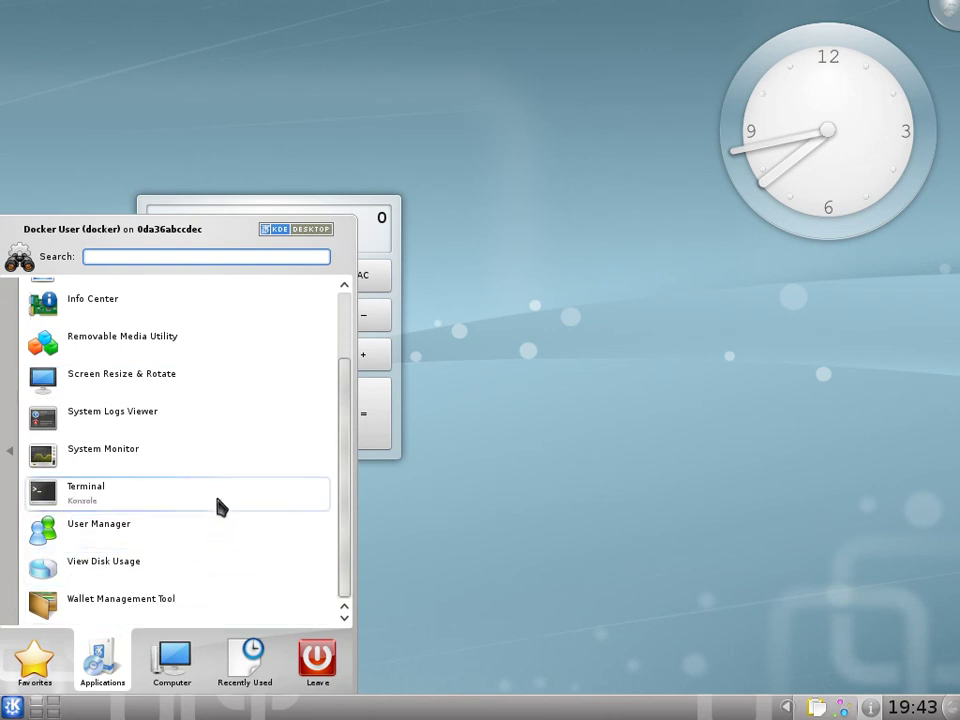
scroll(231, 512, "up", 2)
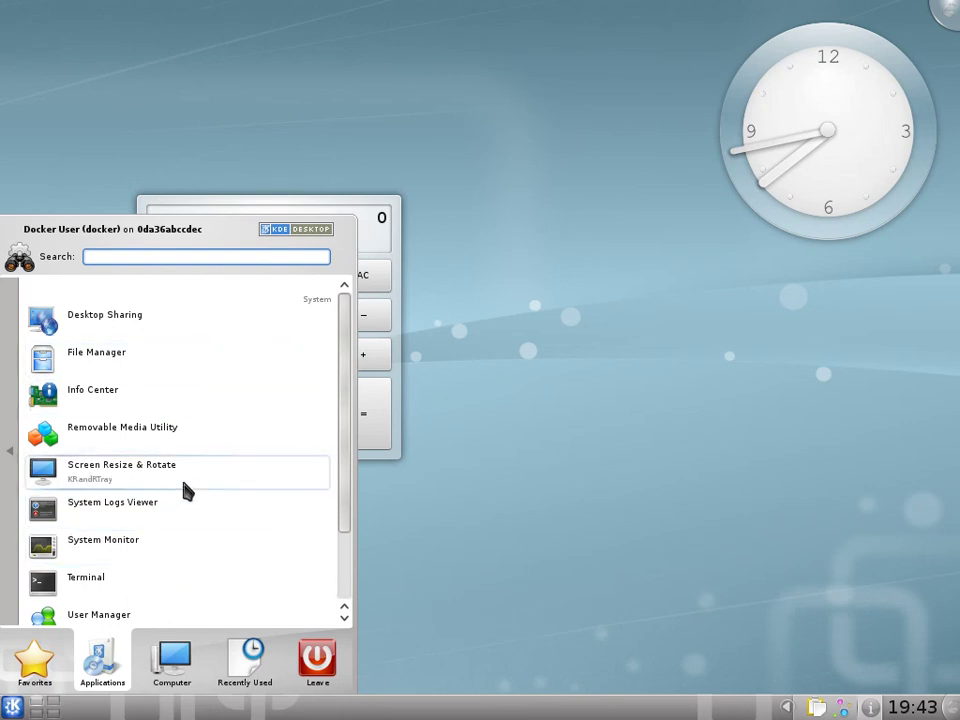
scroll(199, 476, "down", 2)
scroll(205, 445, "up", 2)
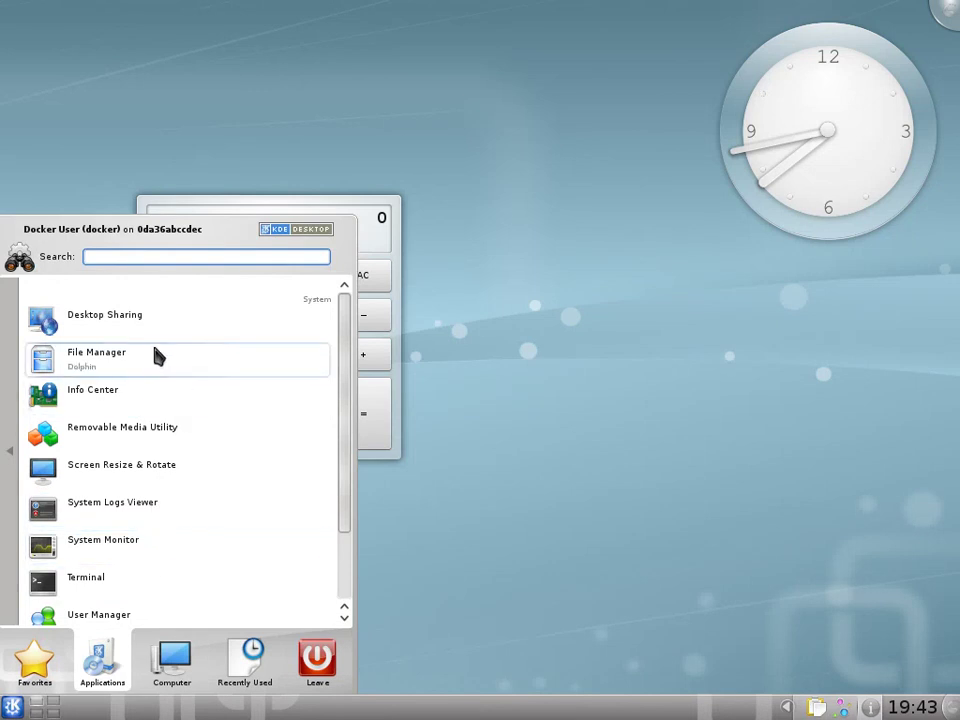
Open the Info Center, centre its window on the desktop to view its information categories, and close it
left_click(150, 396)
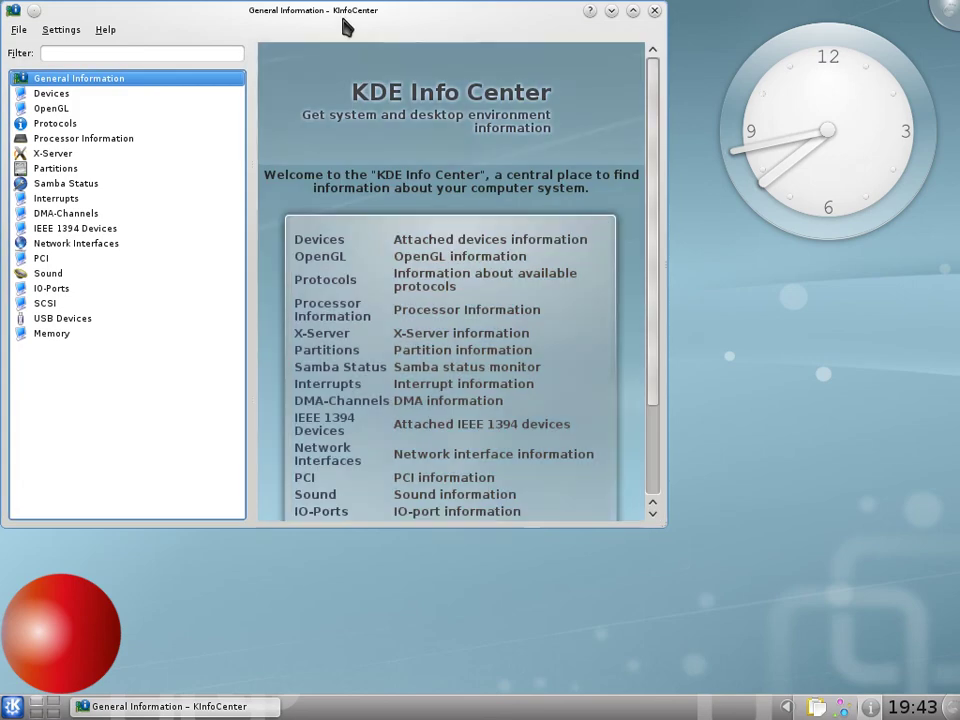
left_click_drag(345, 12, 502, 100)
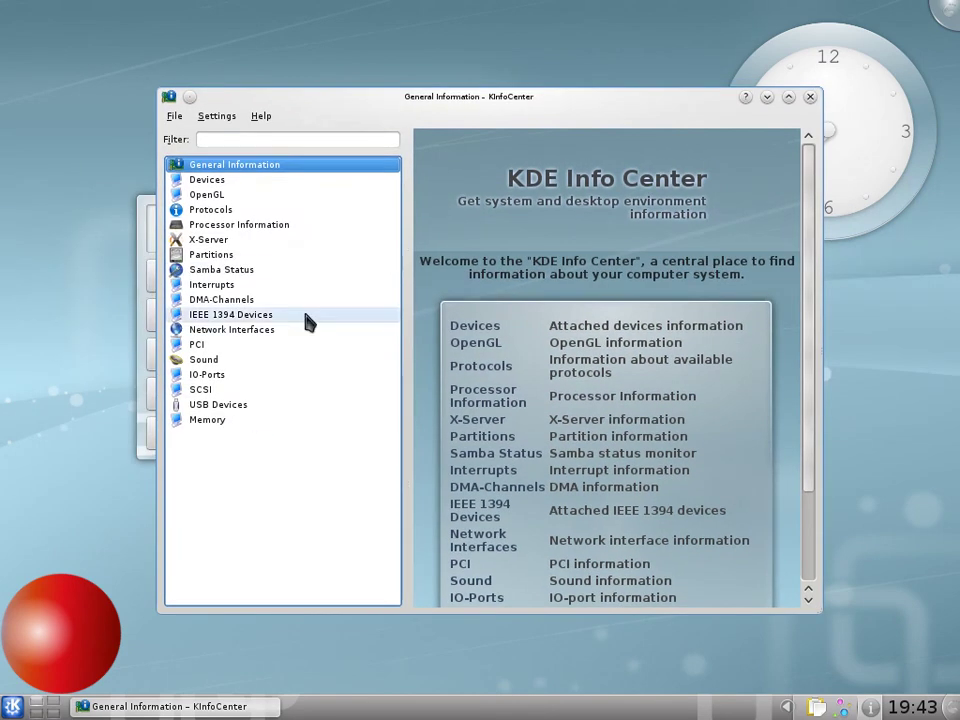
left_click(810, 96)
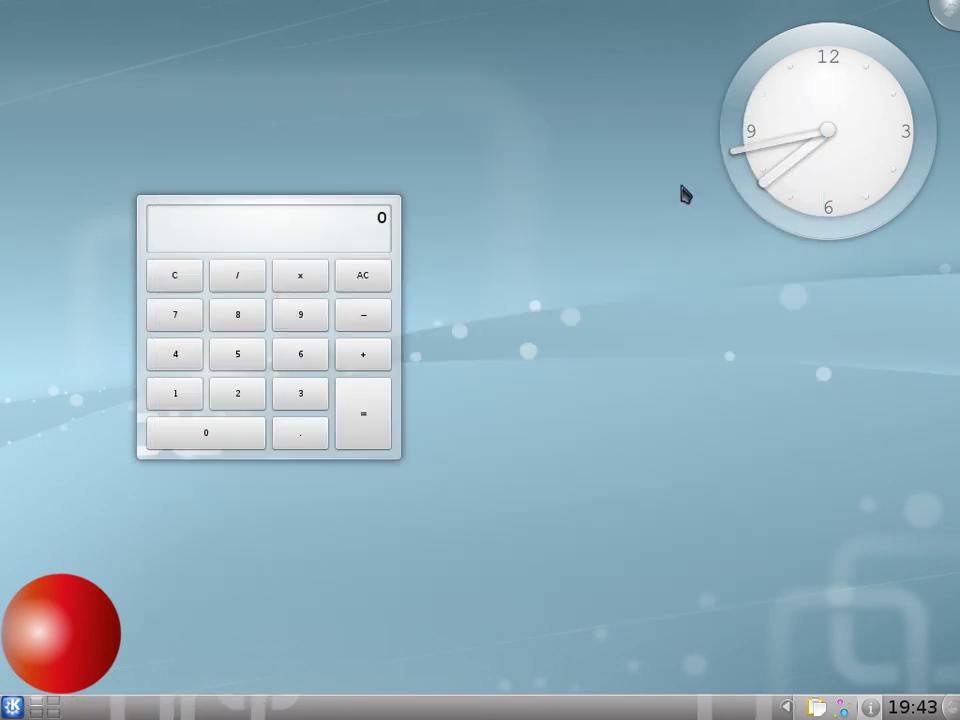
Open System Settings in the middle of the desktop and look over its Advanced and General settings categories
left_click(12, 707)
left_click(125, 368)
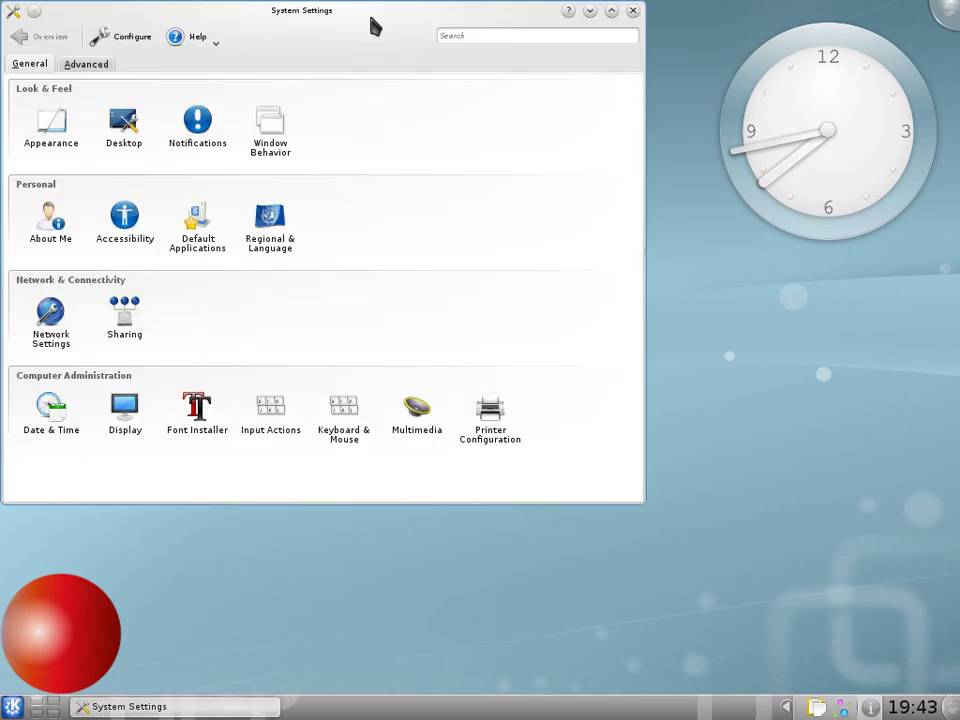
left_click_drag(375, 26, 527, 93)
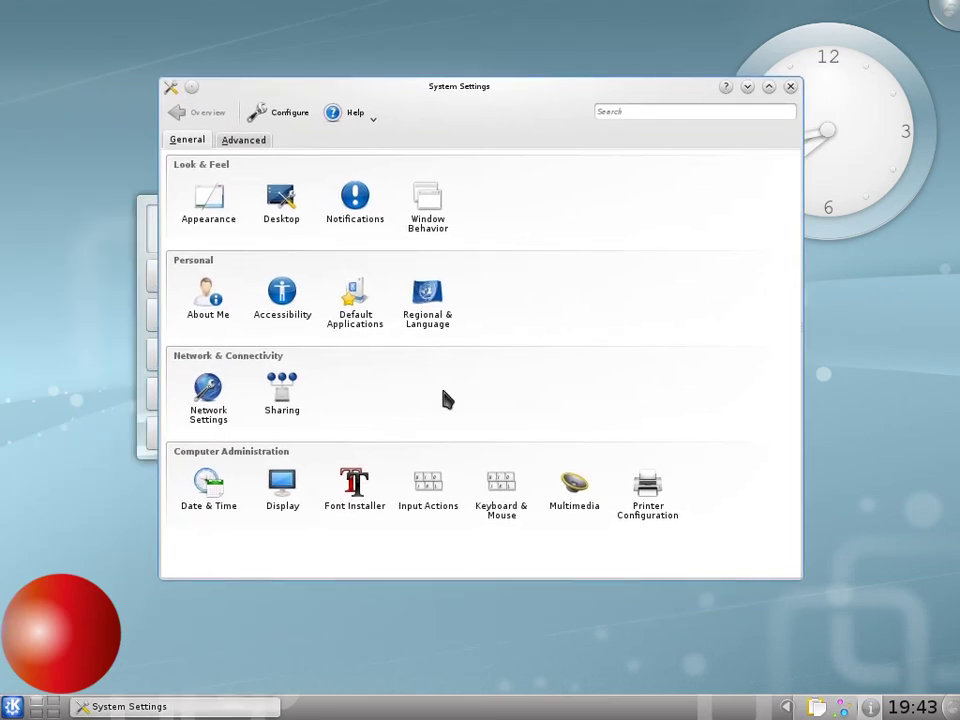
left_click(240, 141)
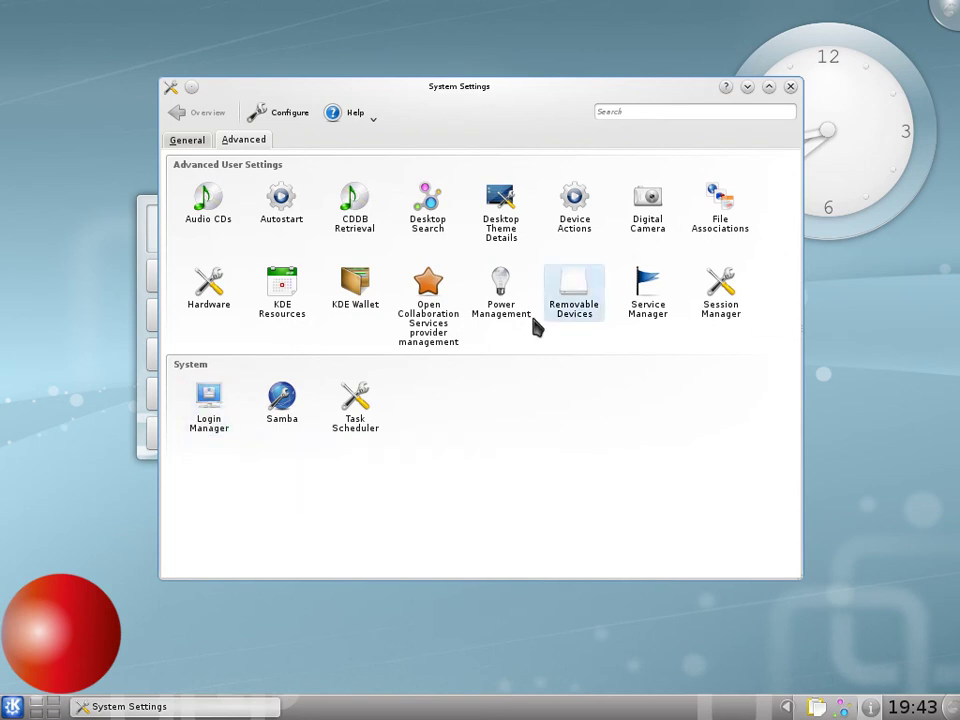
left_click(173, 141)
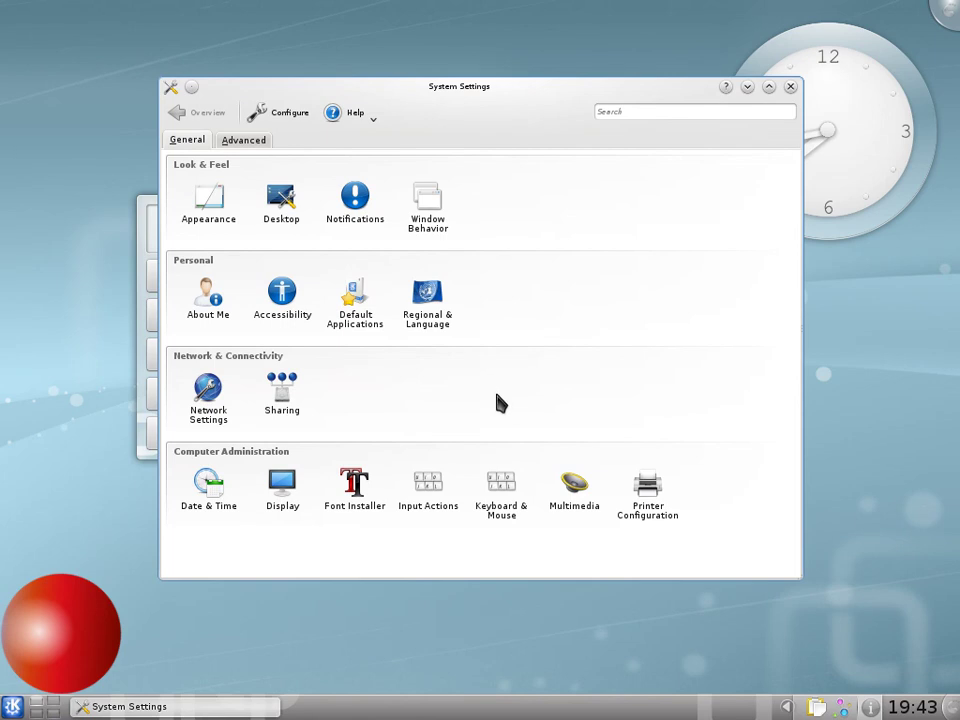
Change the System Settings view style to Classic Tree View
left_click(290, 113)
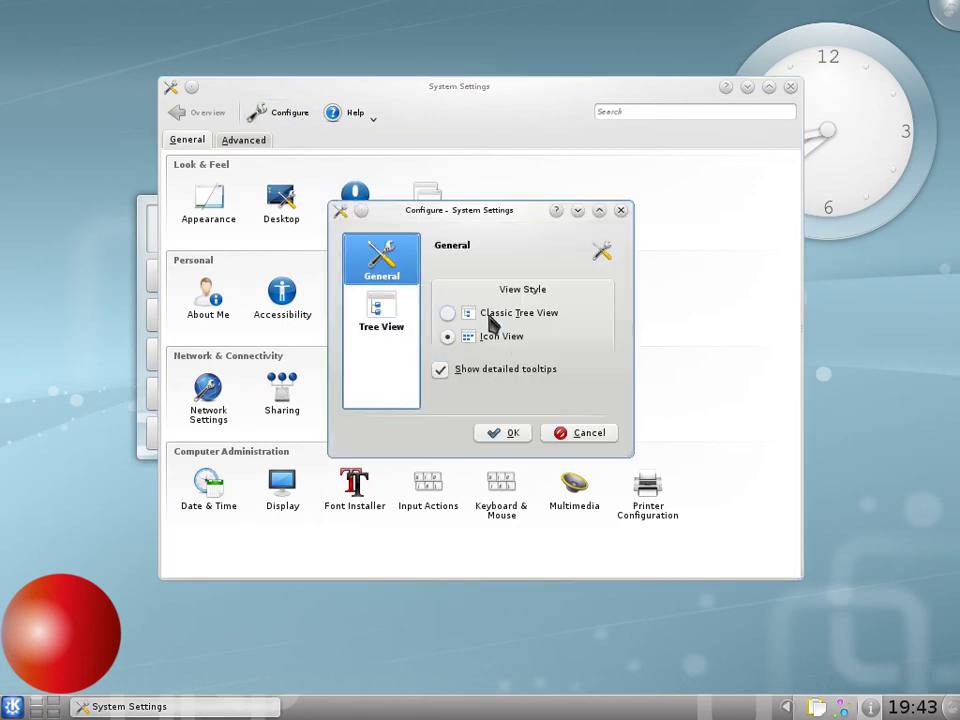
left_click(448, 313)
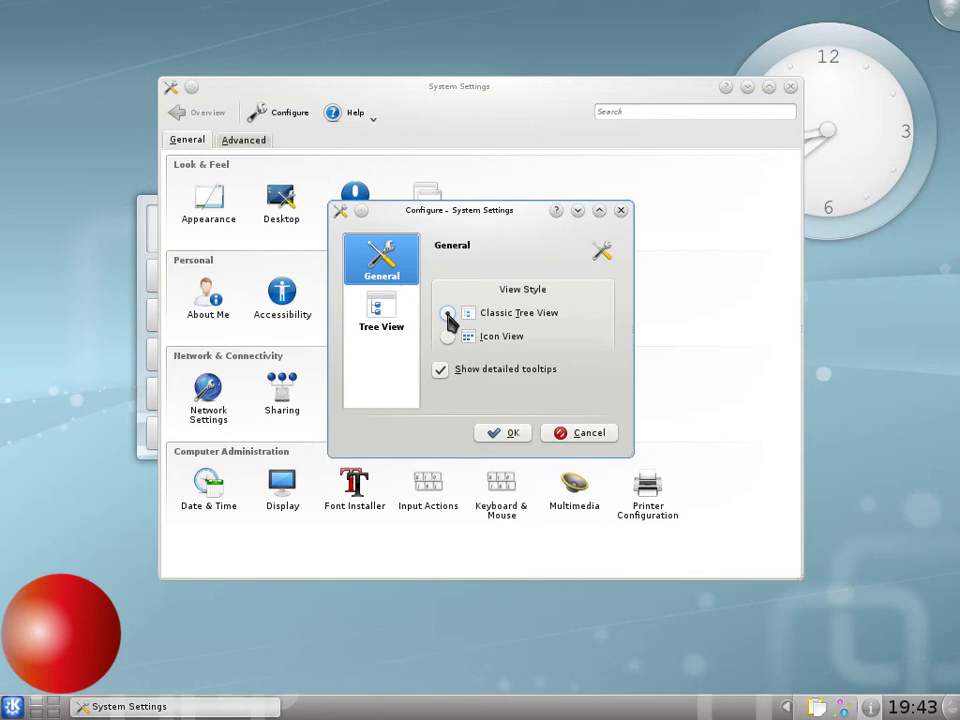
left_click(503, 433)
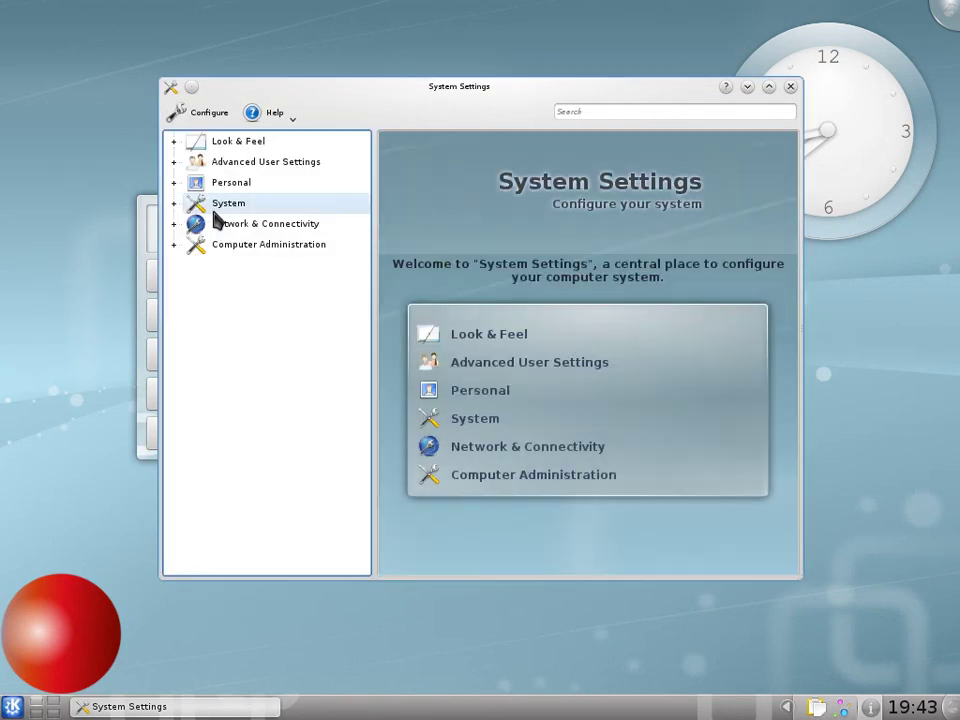
Browse the Appearance, Window Behavior and Style pages under Look & Feel, and close System Settings
left_click(174, 141)
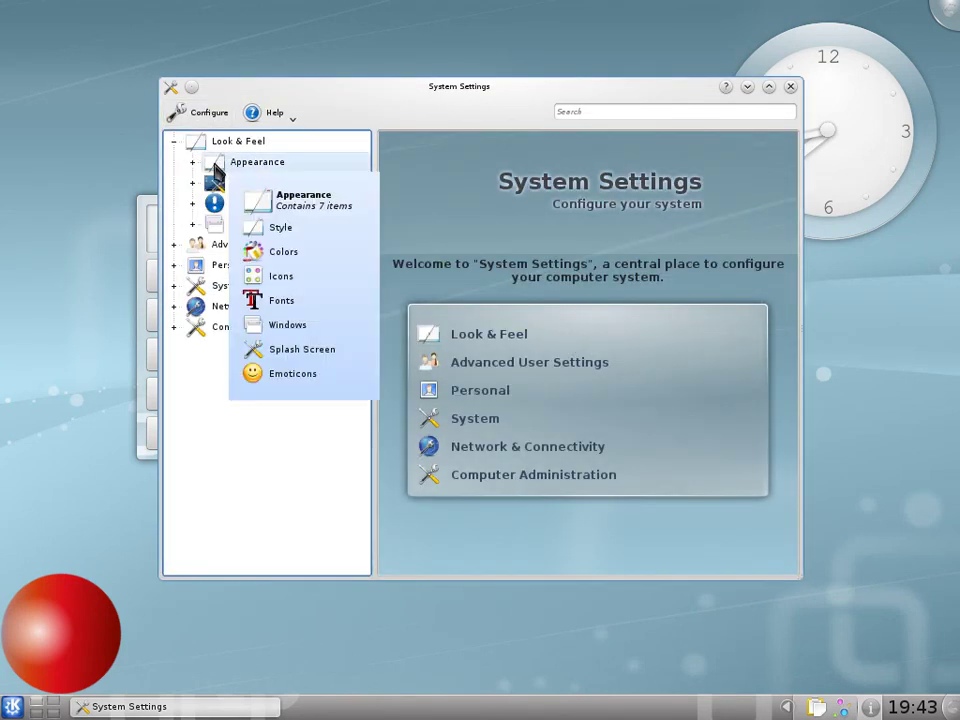
left_click(250, 162)
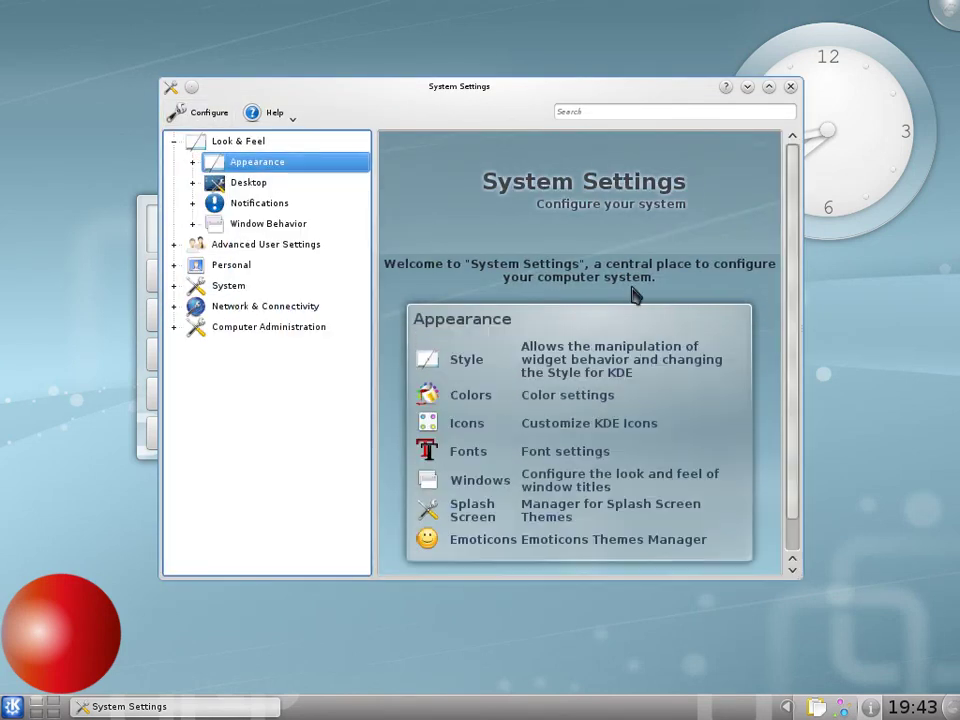
left_click(257, 226)
left_click(193, 162)
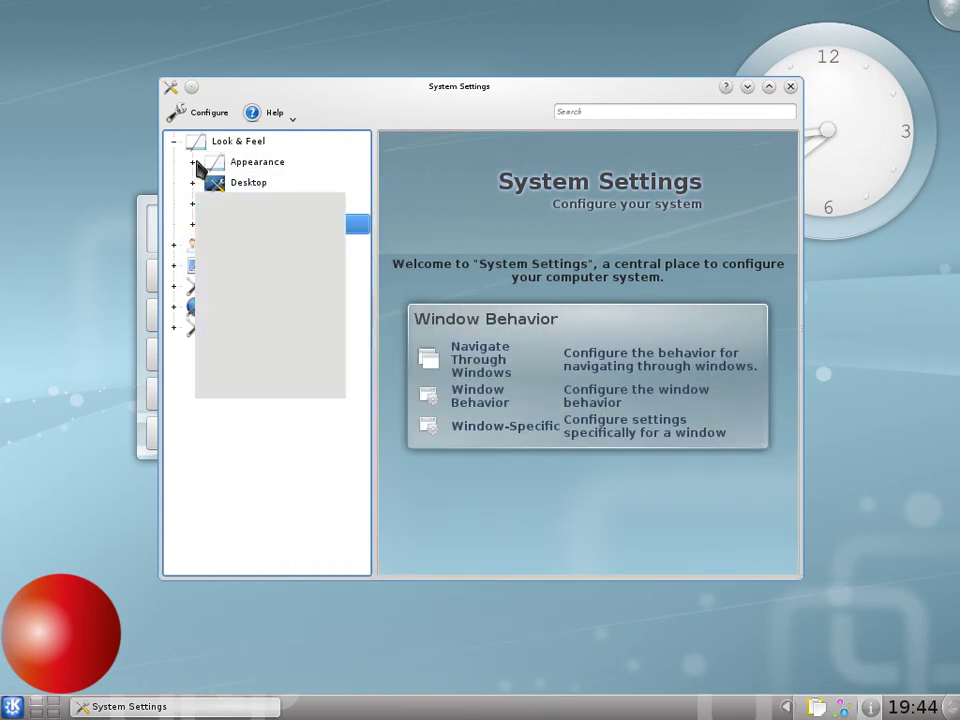
left_click(258, 184)
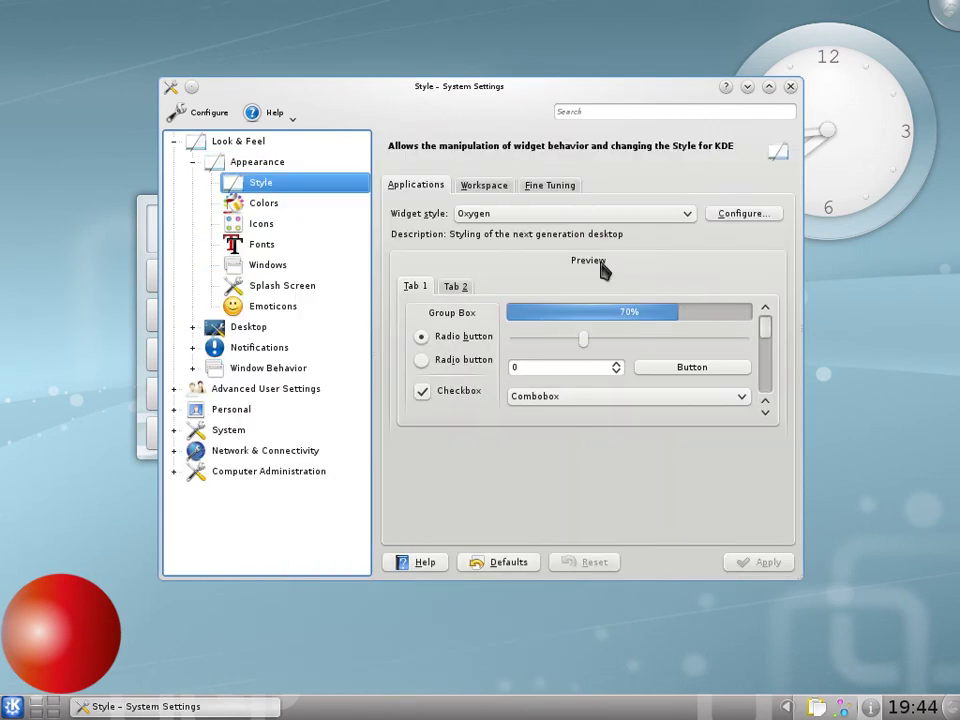
left_click(790, 87)
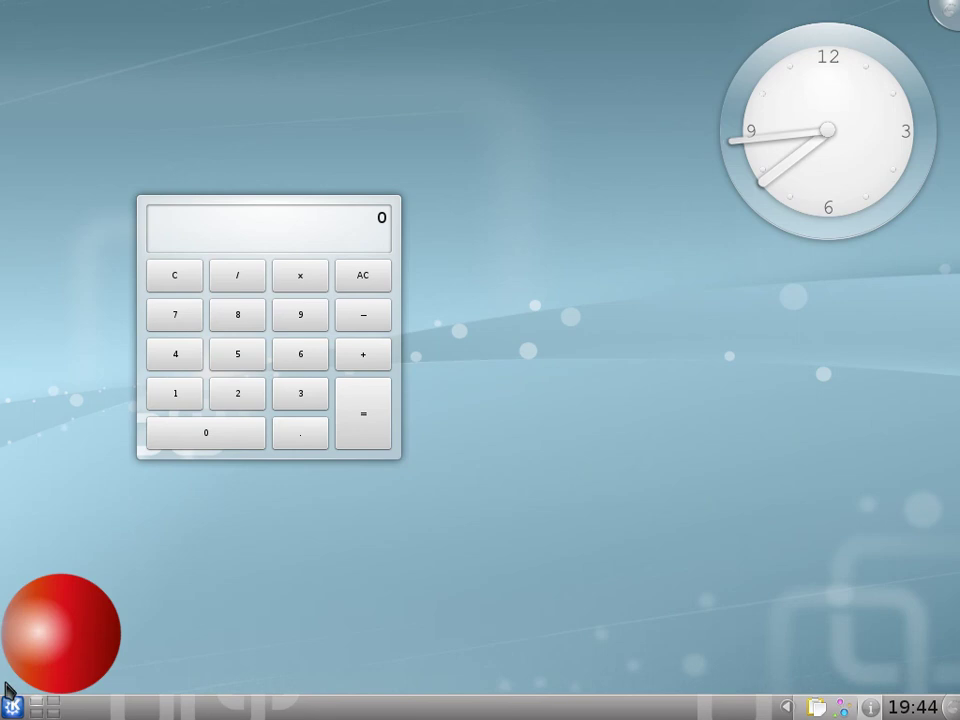
Open the Dolphin file manager in the middle of the desktop and show the contents of the Root folder
left_click(14, 707)
left_click(138, 404)
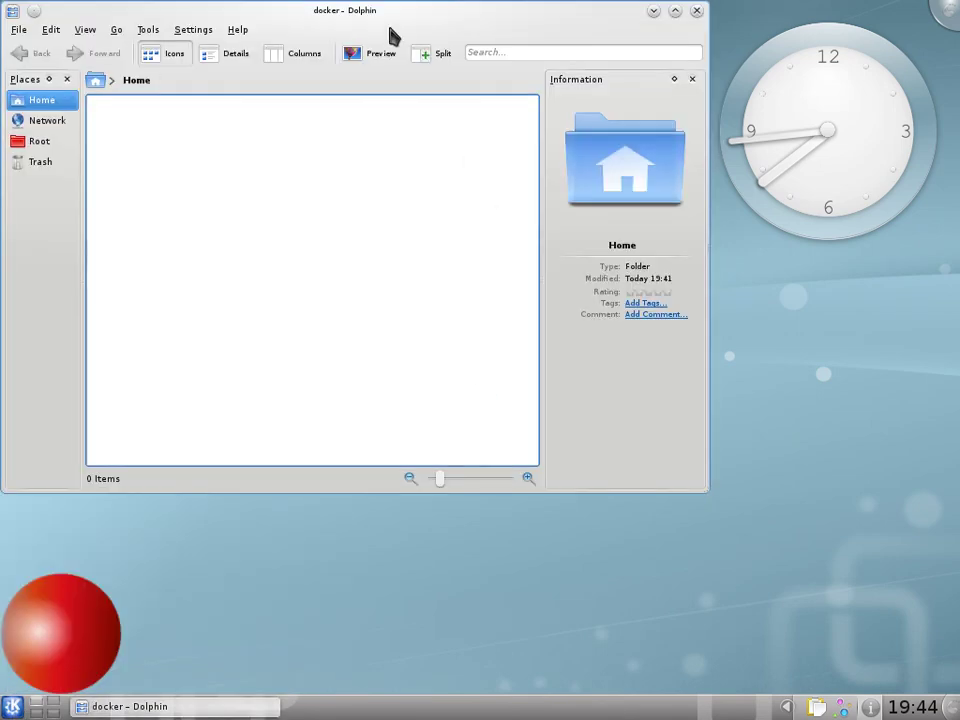
left_click_drag(375, 10, 577, 96)
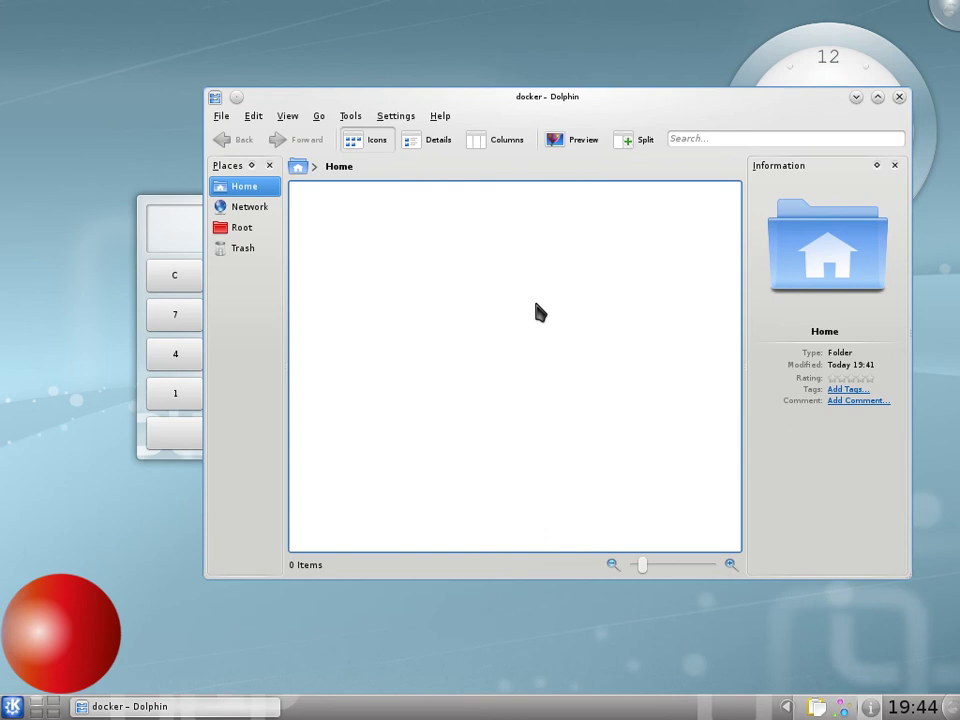
left_click(245, 228)
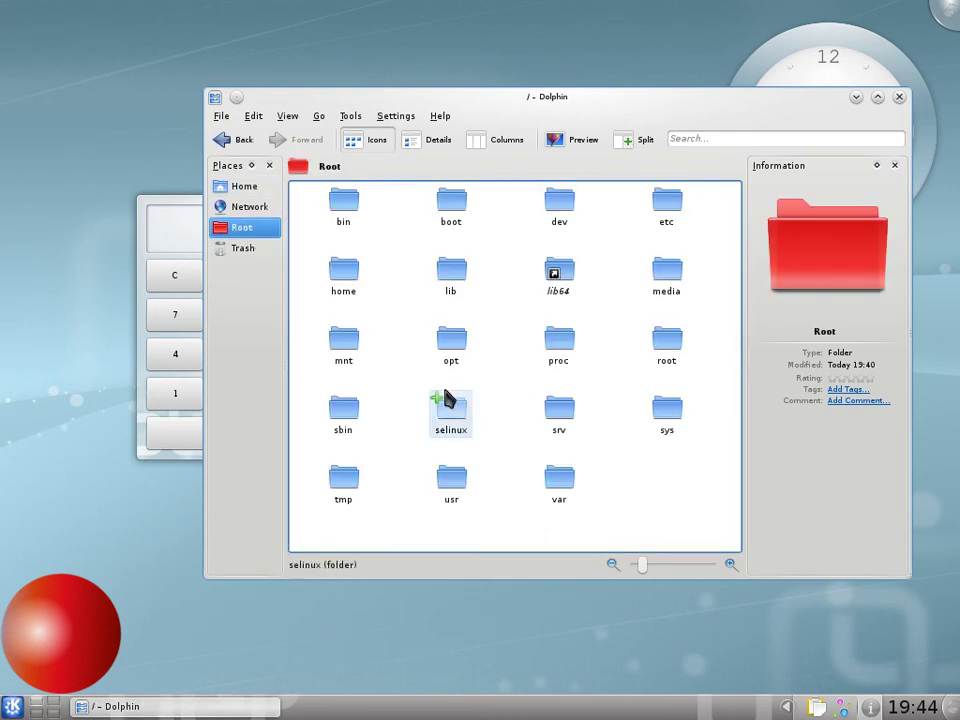
Launch the Konqueror web browser from the favorites and move its window up toward the desktop's middle
left_click(14, 708)
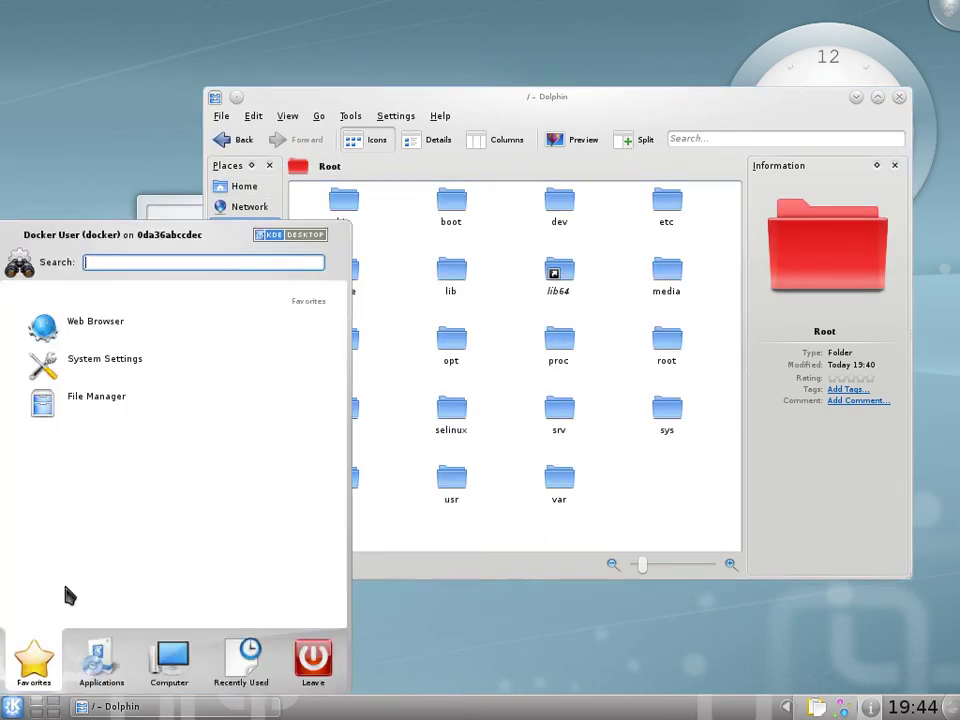
left_click(133, 339)
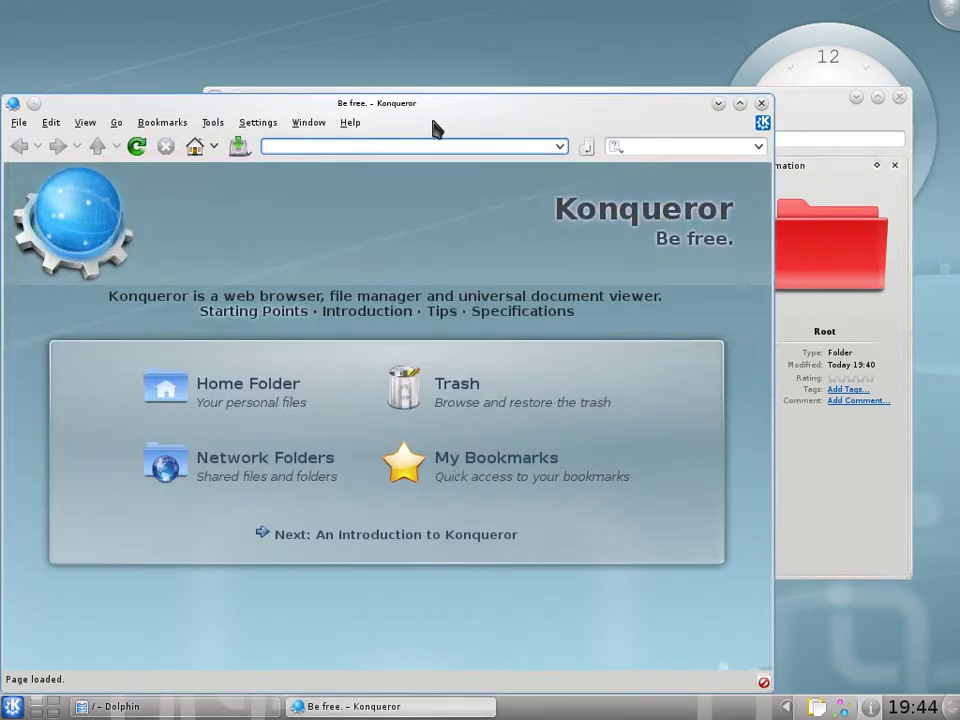
left_click_drag(426, 98, 471, 52)
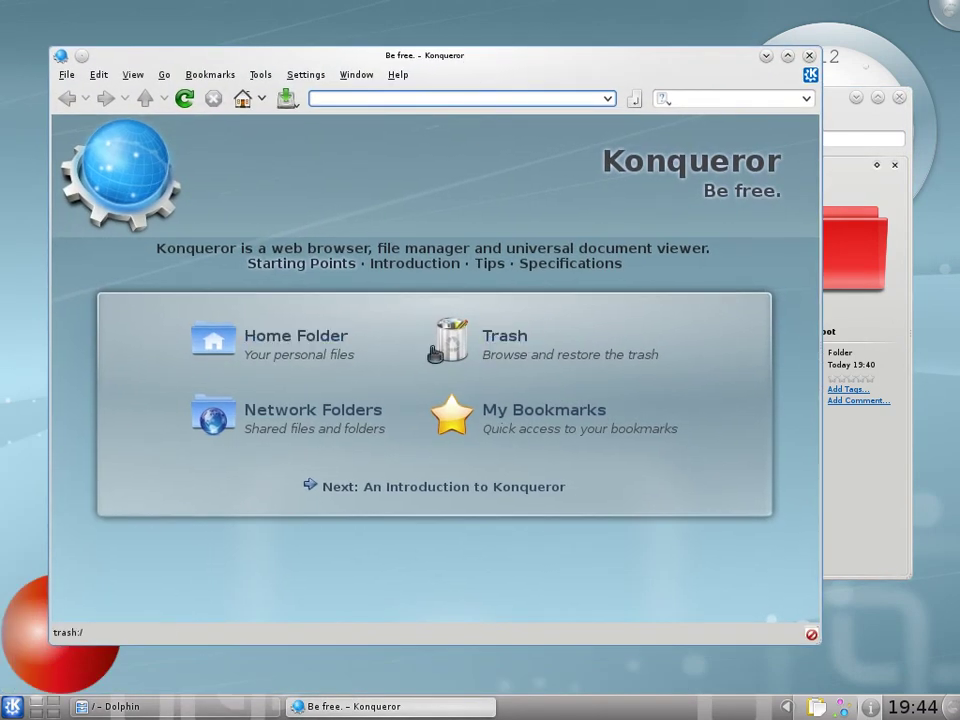
Launch the Iceweasel web browser from the Internet category of the installed applications
left_click(15, 708)
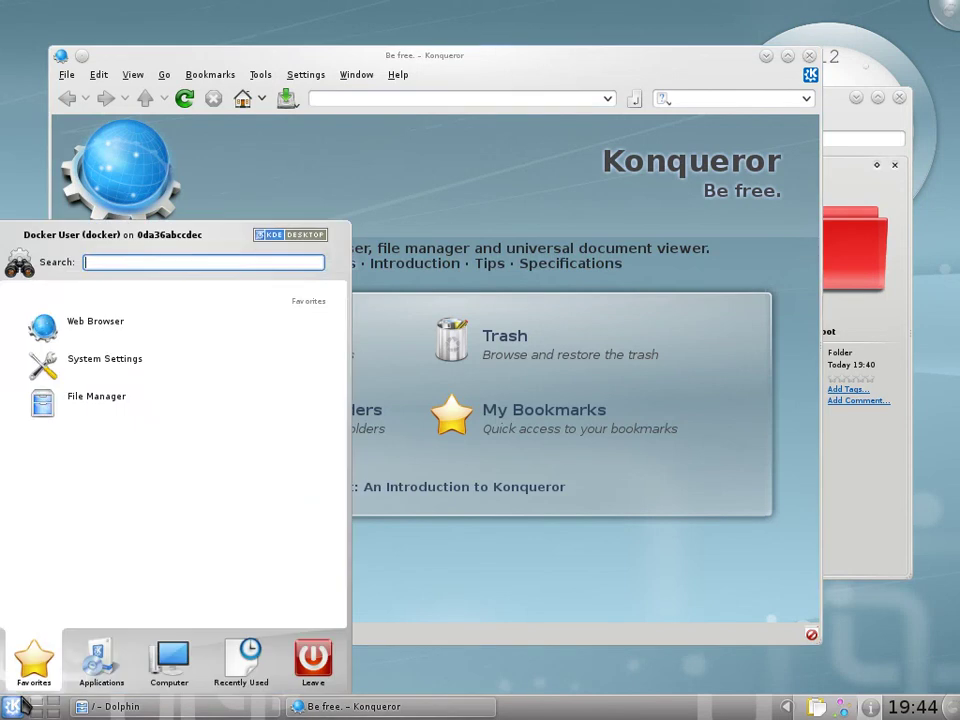
left_click(99, 660)
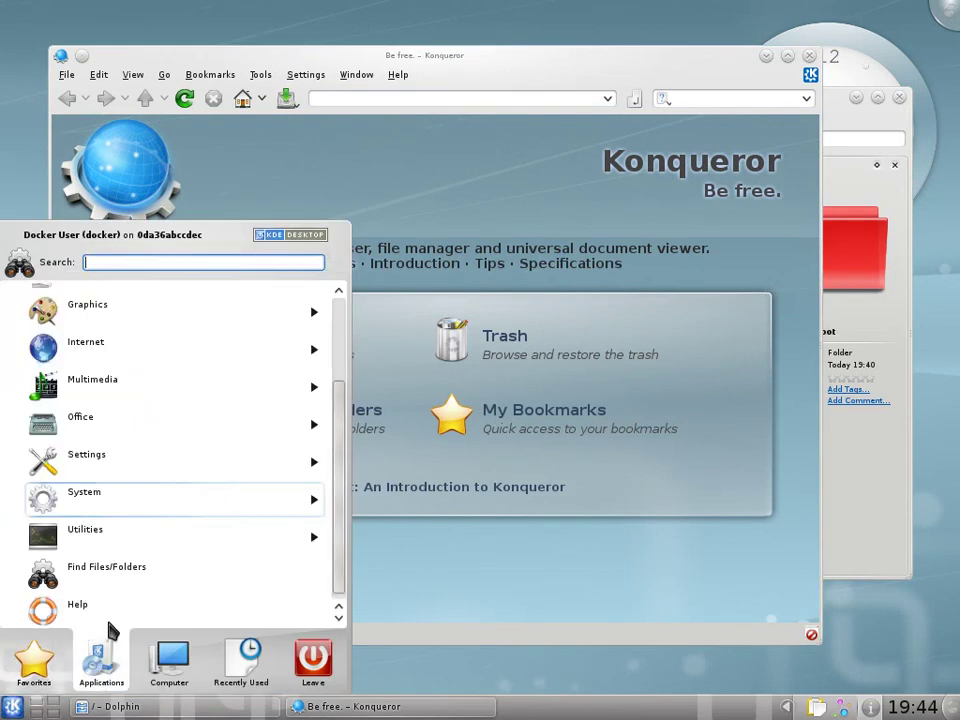
left_click(139, 343)
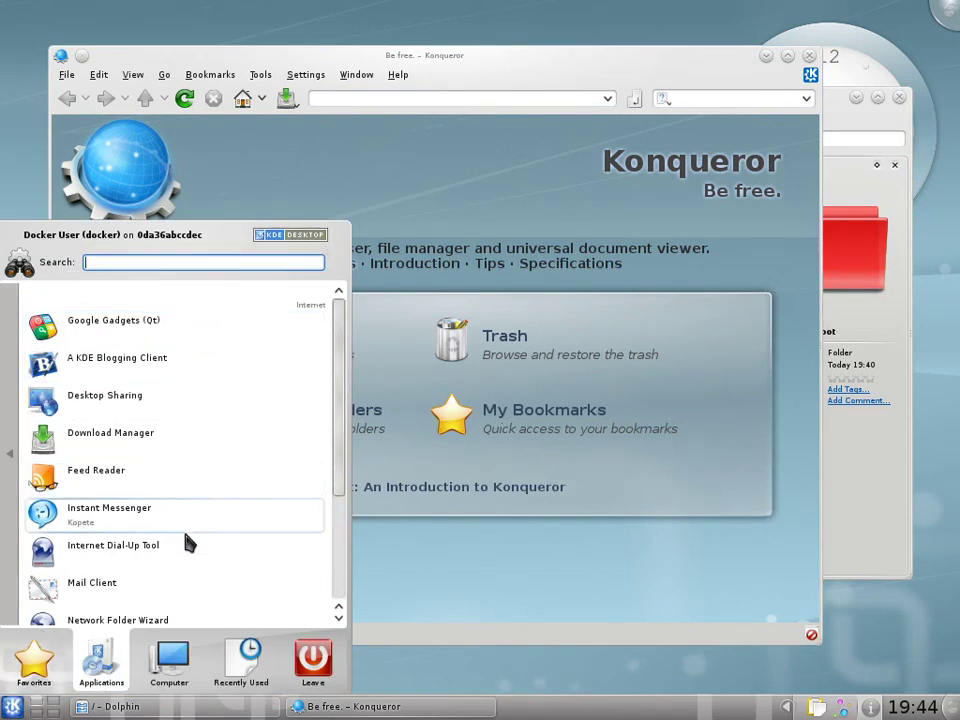
scroll(185, 555, "down", 3)
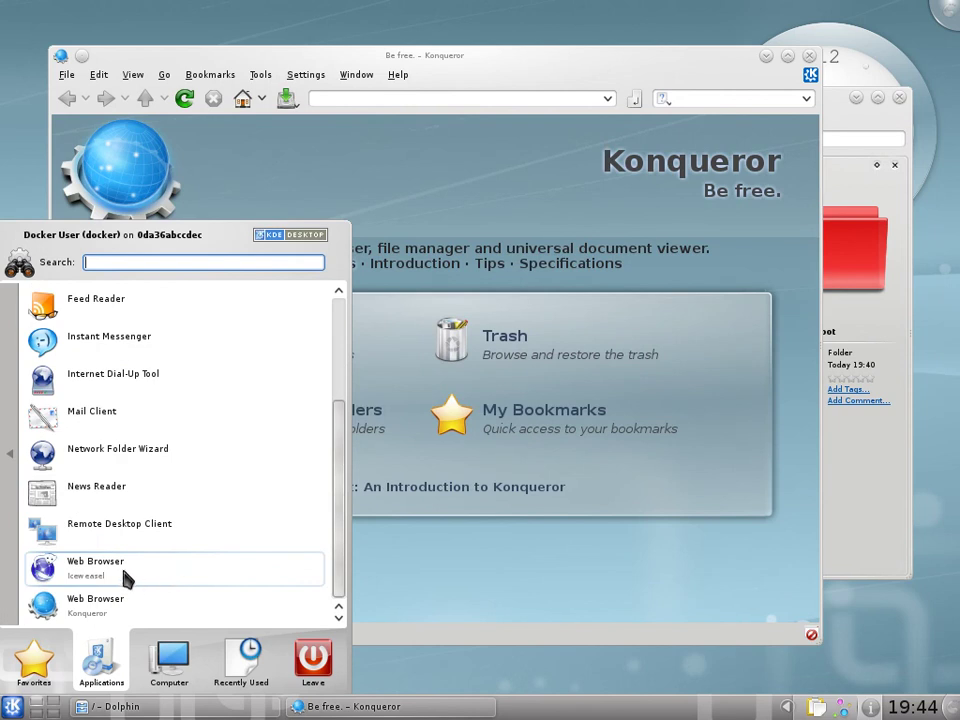
left_click(117, 570)
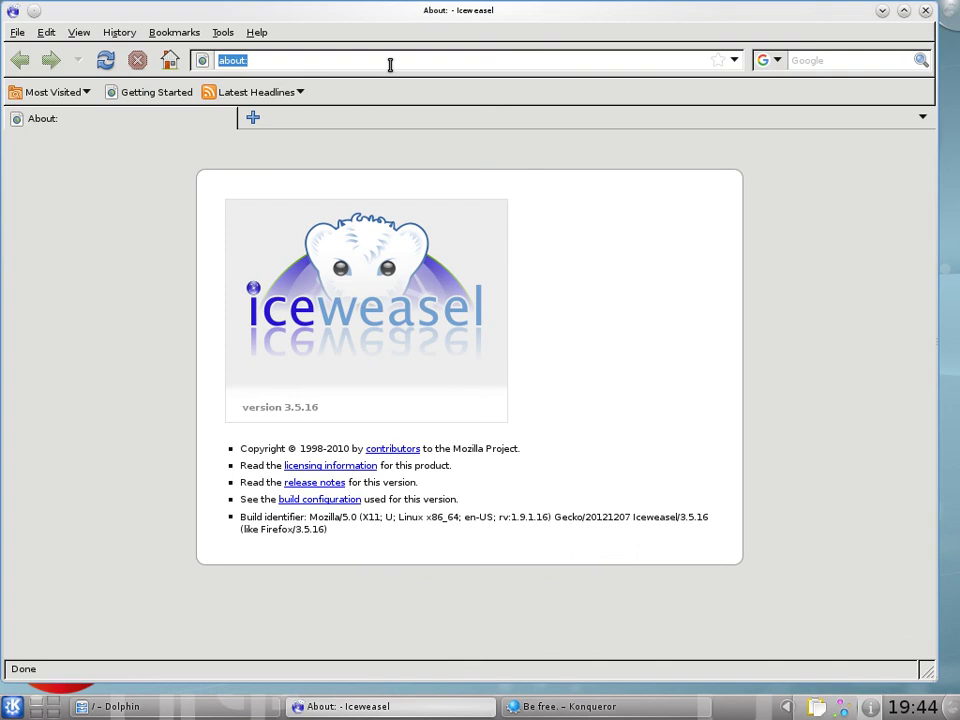
type("www.")
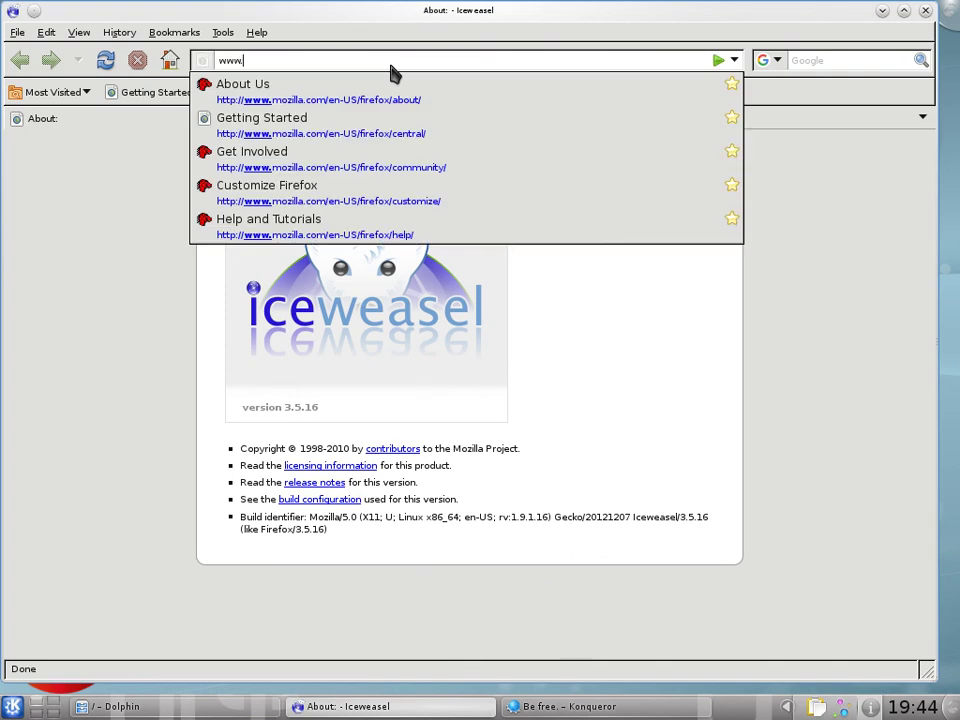
type("googl")
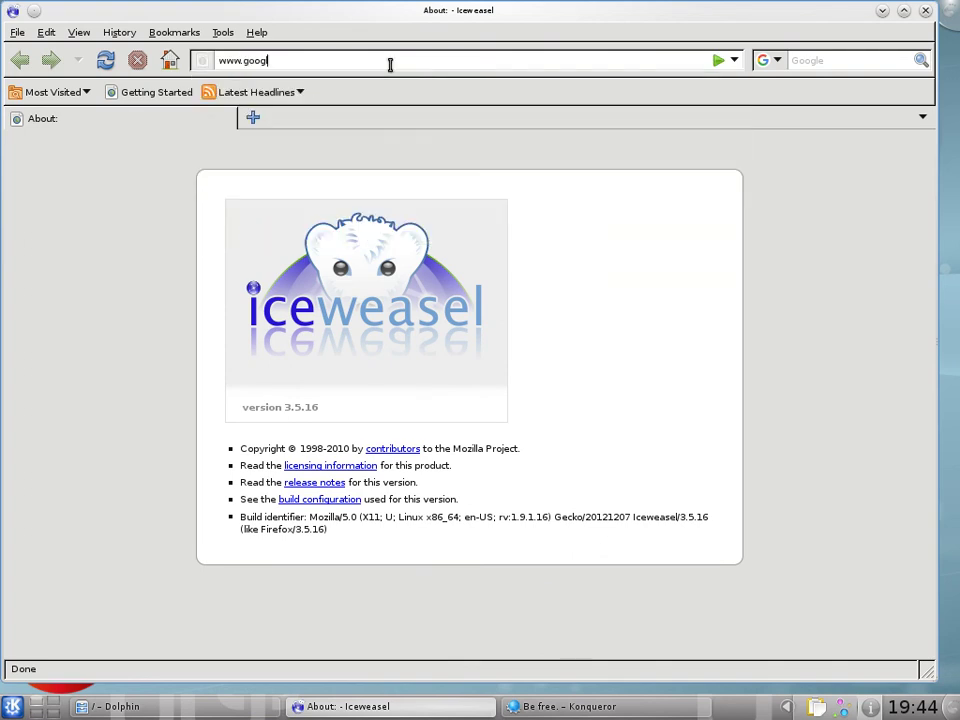
type("e.com")
key("Return")
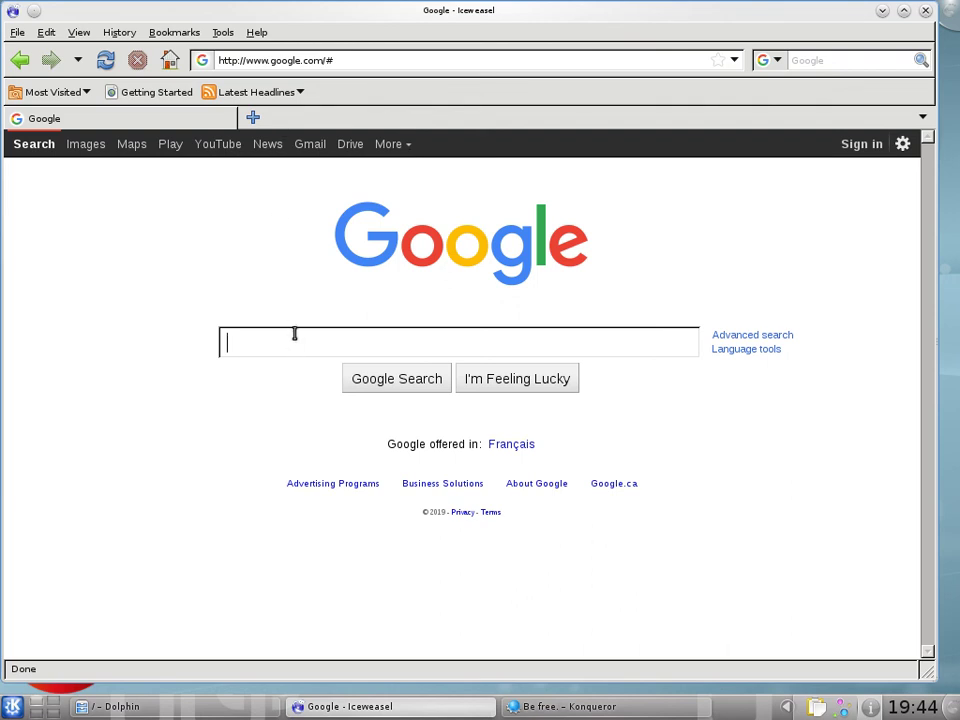
Search Google for "linux" and open the Linux - Wikipedia result
type("linux")
key("Return")
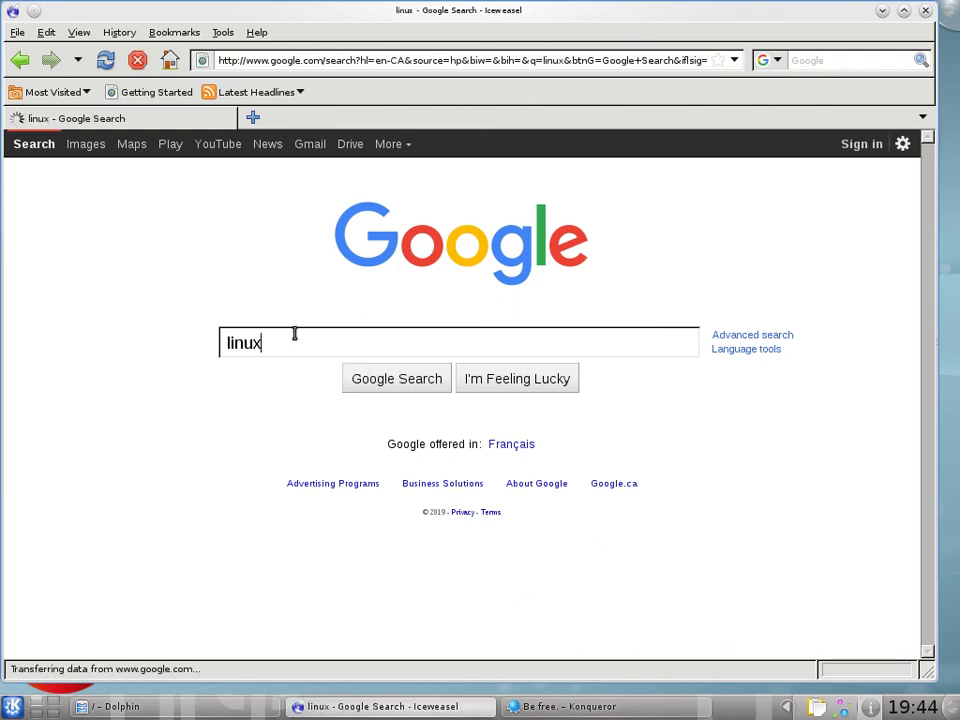
scroll(475, 470, "down", 1)
scroll(476, 470, "down", 3)
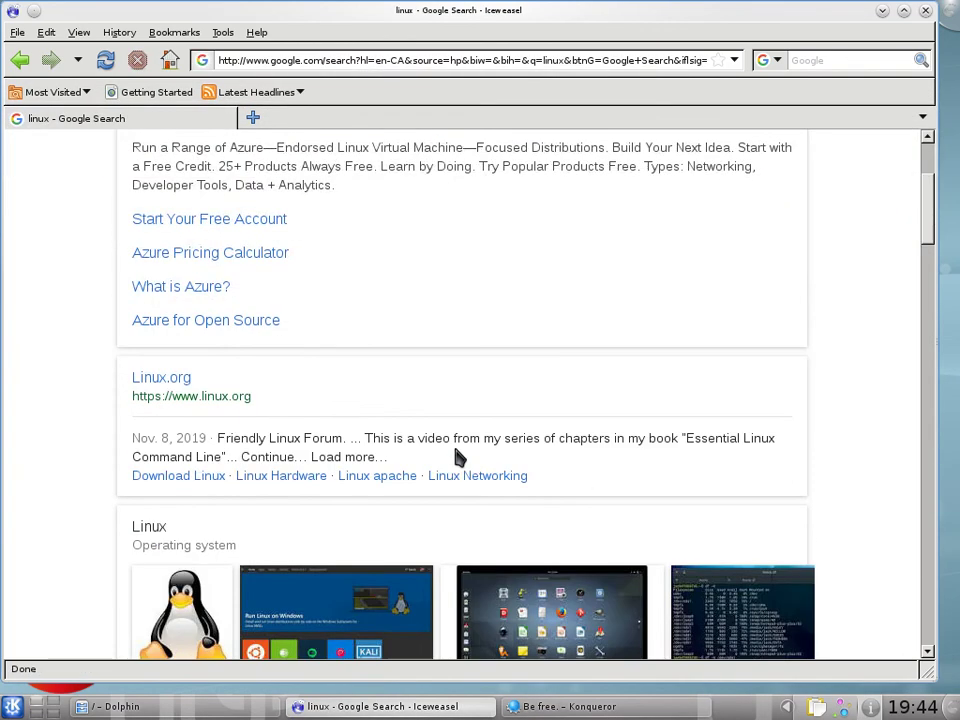
scroll(441, 401, "down", 8)
scroll(400, 390, "down", 4)
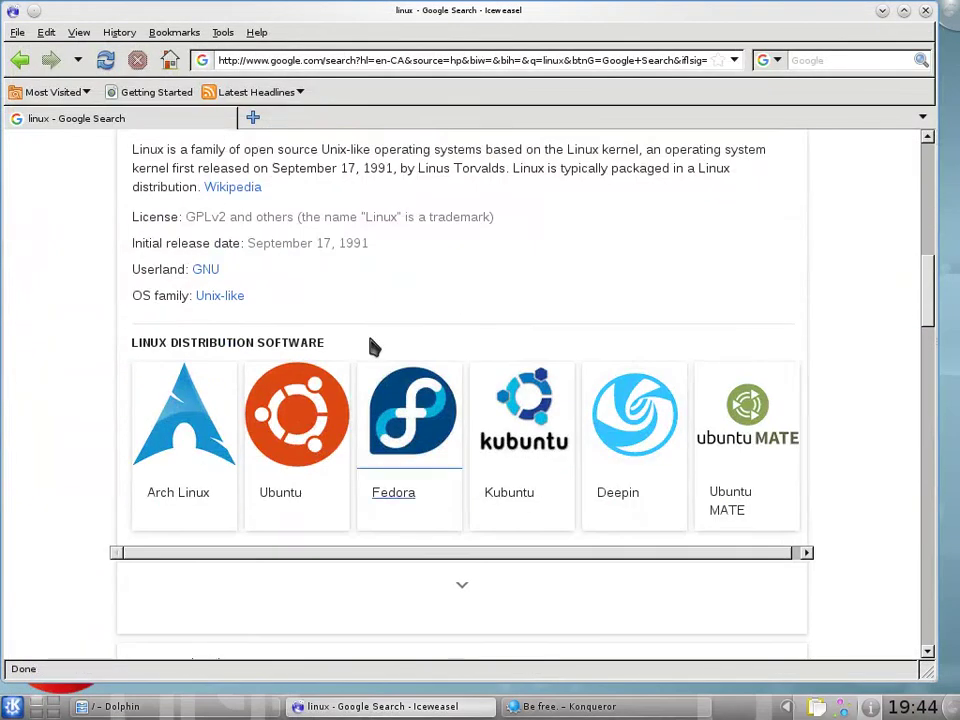
scroll(280, 280, "down", 6)
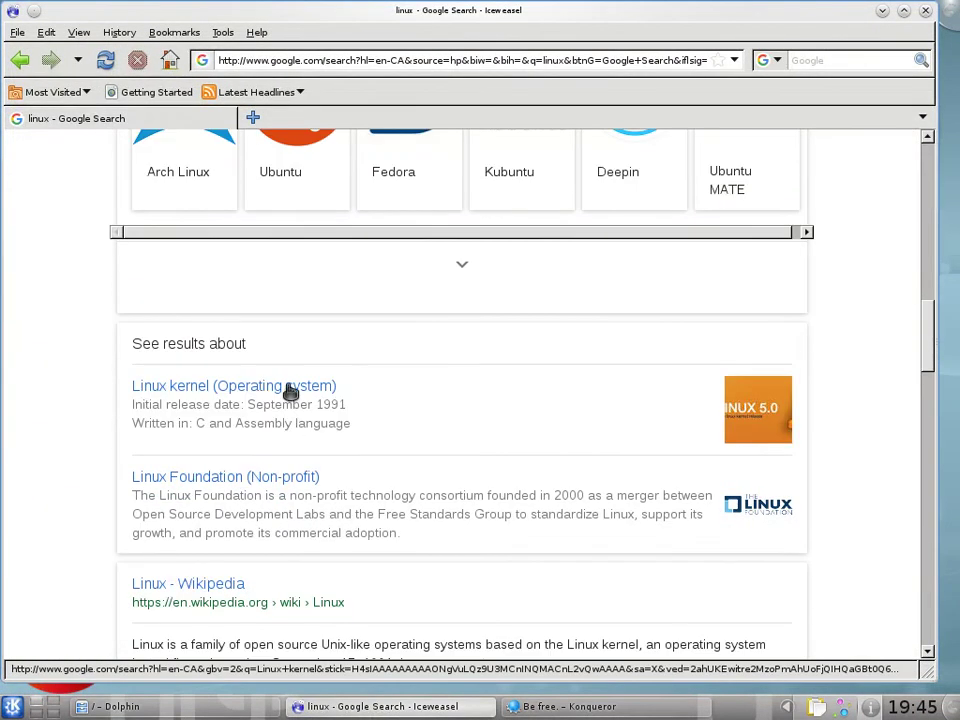
left_click(208, 585)
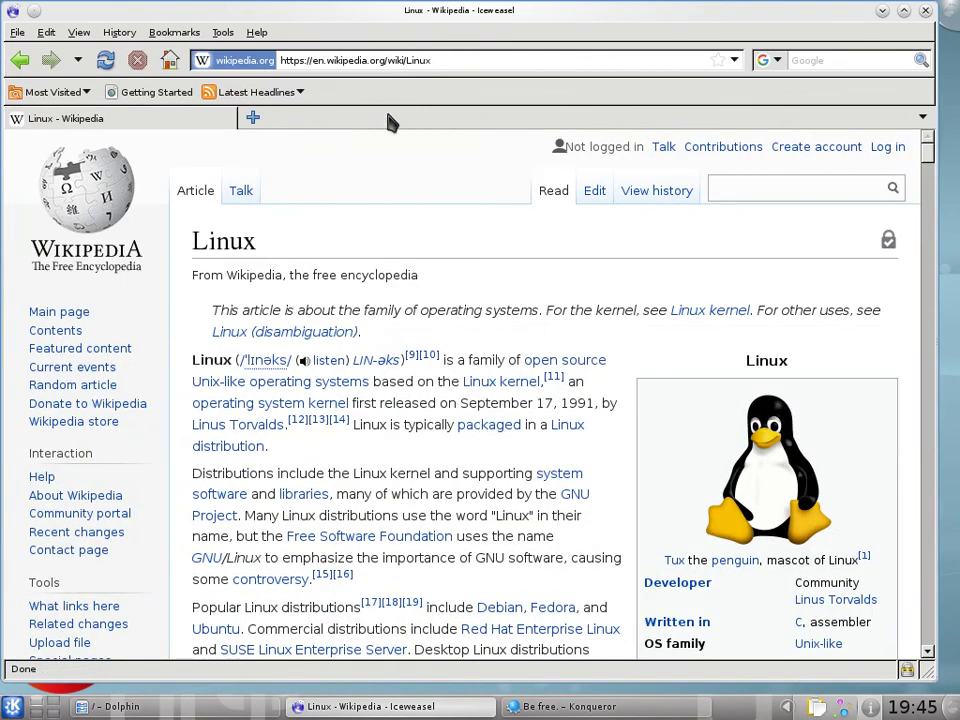
Look through the Linux Wikipedia article down to the Netbooks section and return to its beginning
scroll(440, 443, "down", 5)
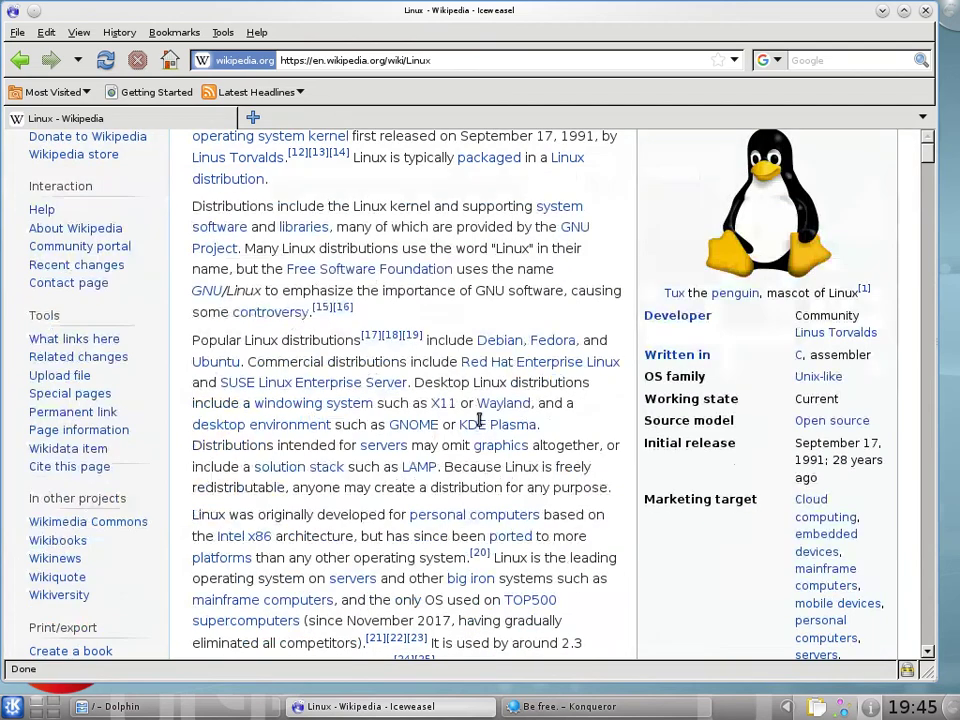
scroll(500, 445, "down", 20)
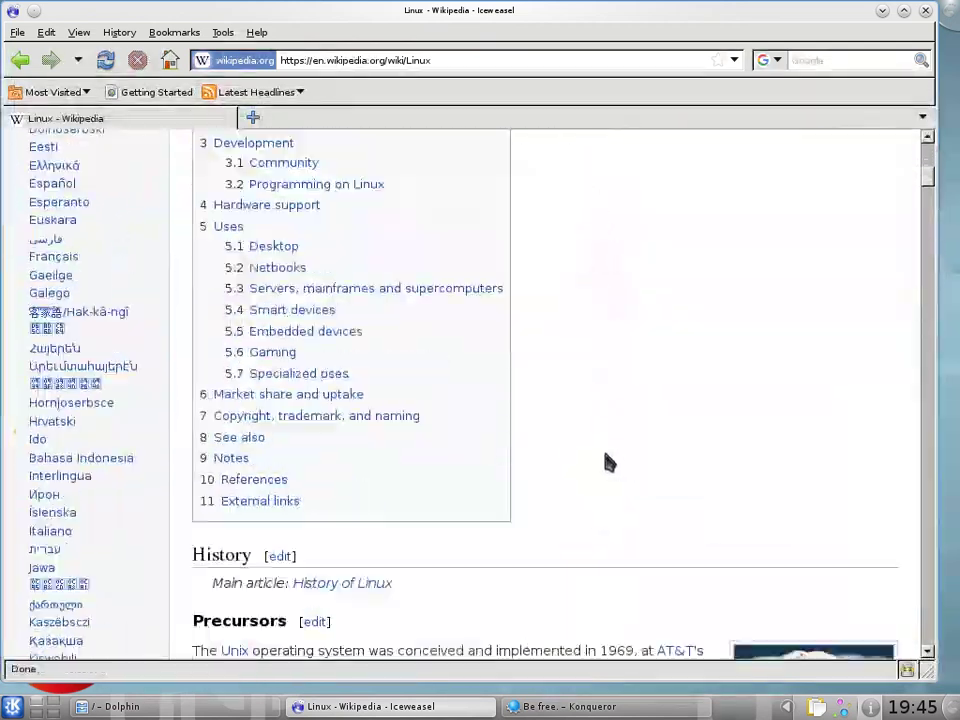
scroll(598, 452, "down", 20)
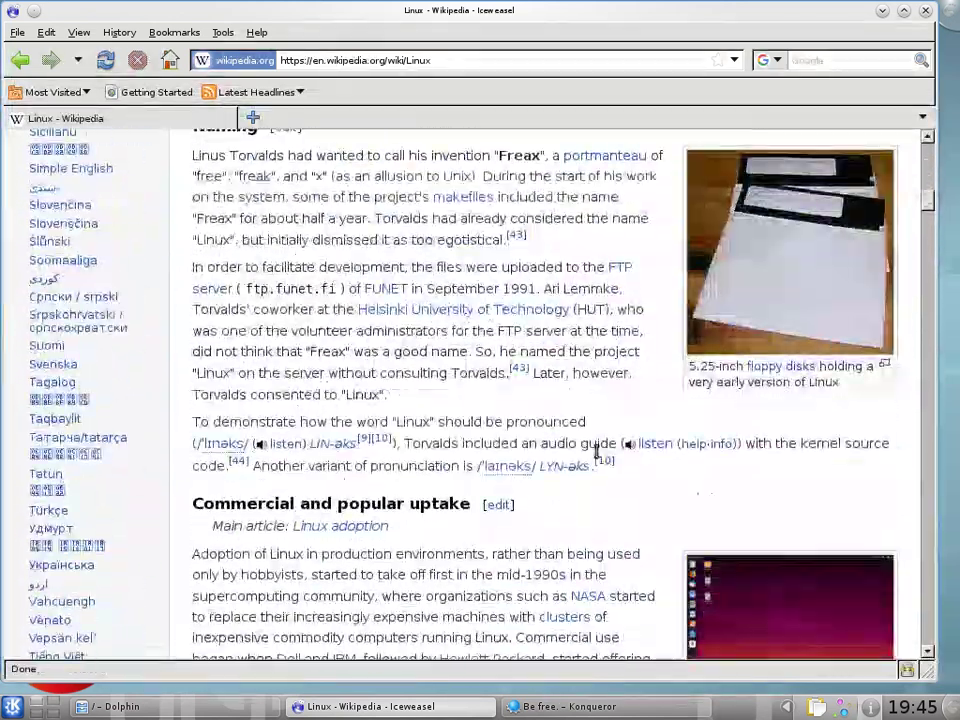
scroll(592, 460, "down", 8)
scroll(596, 460, "up", 10)
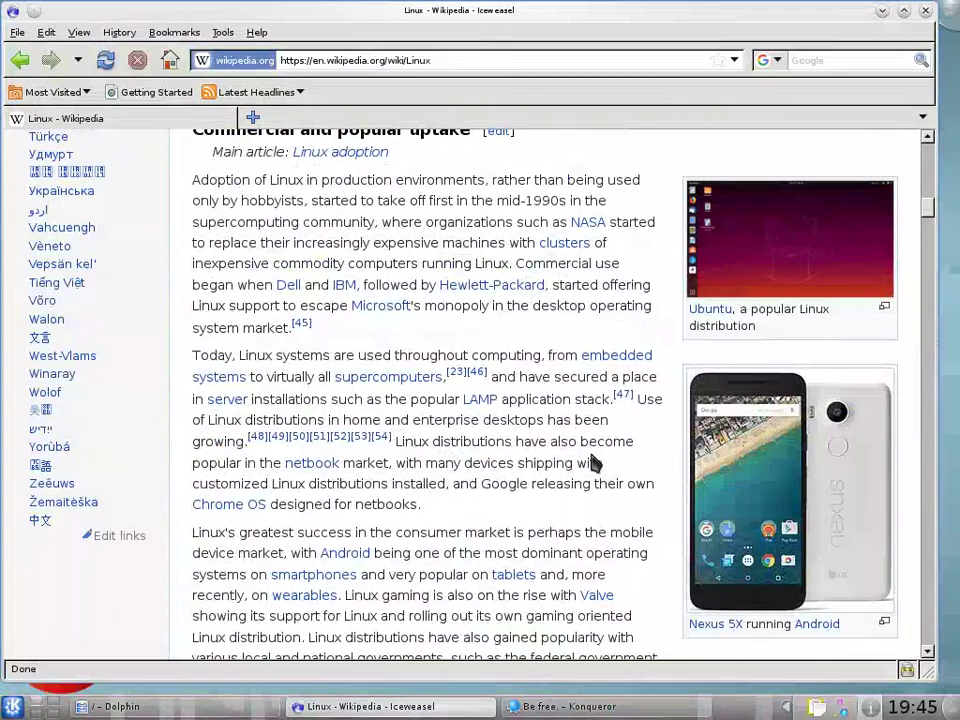
scroll(592, 460, "down", 20)
scroll(592, 460, "down", 20)
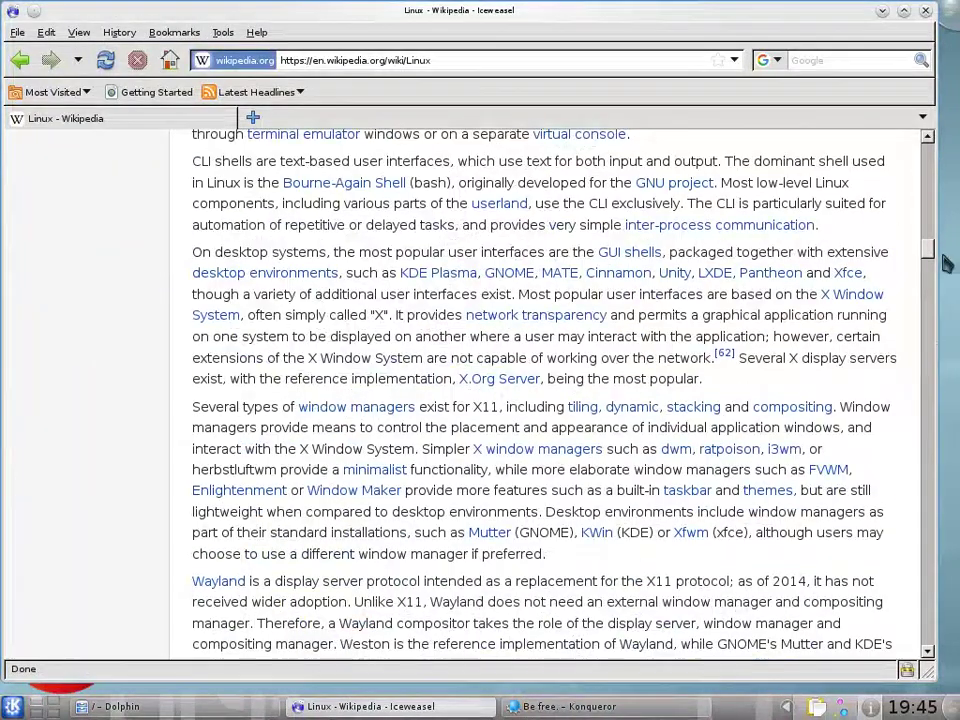
scroll(929, 317, "down", 15)
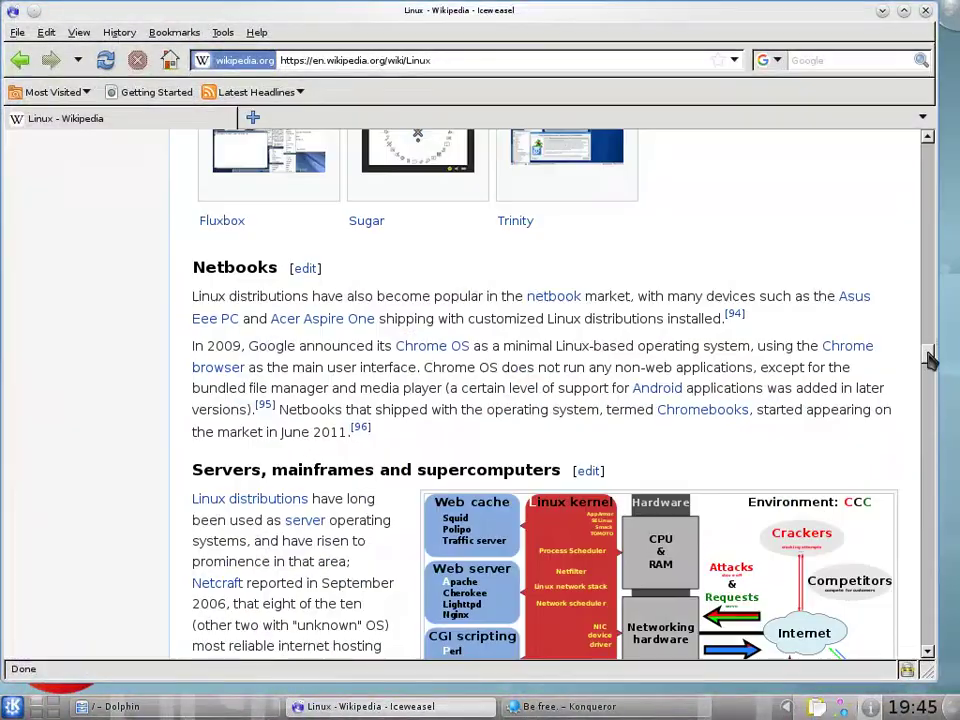
left_click_drag(929, 360, 922, 120)
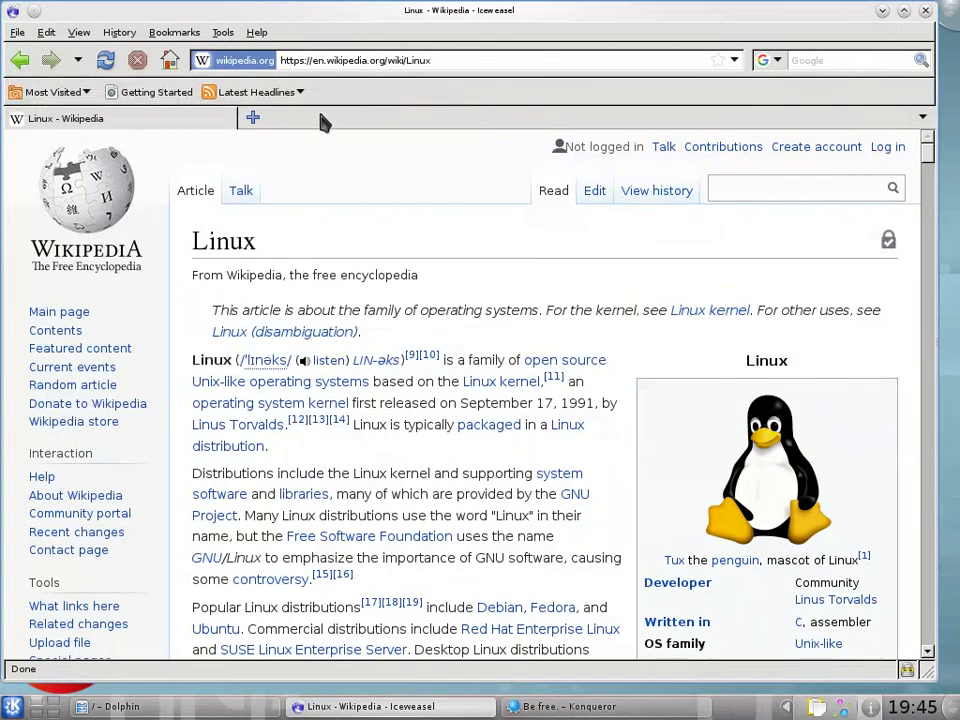
Try out a blank new tab in Iceweasel and close the browser
left_click(253, 119)
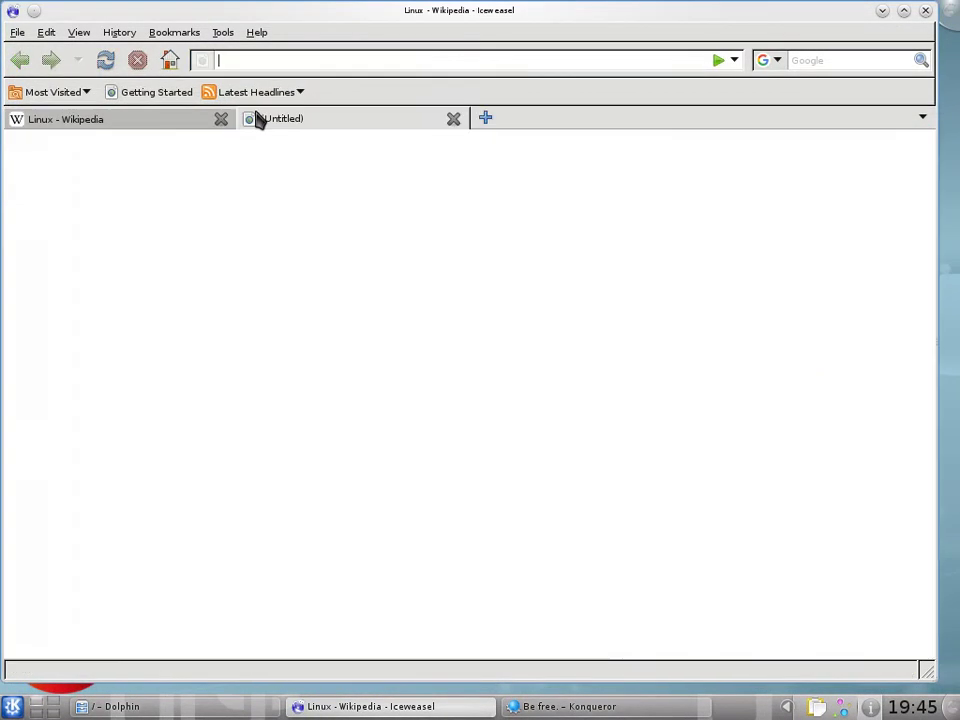
left_click(454, 120)
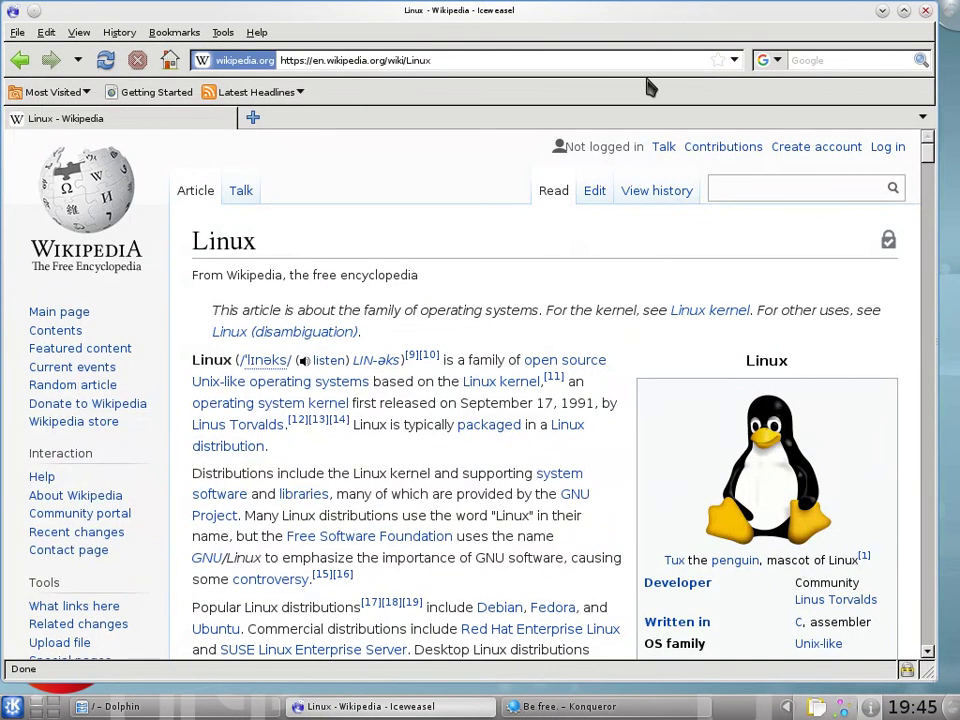
left_click(925, 12)
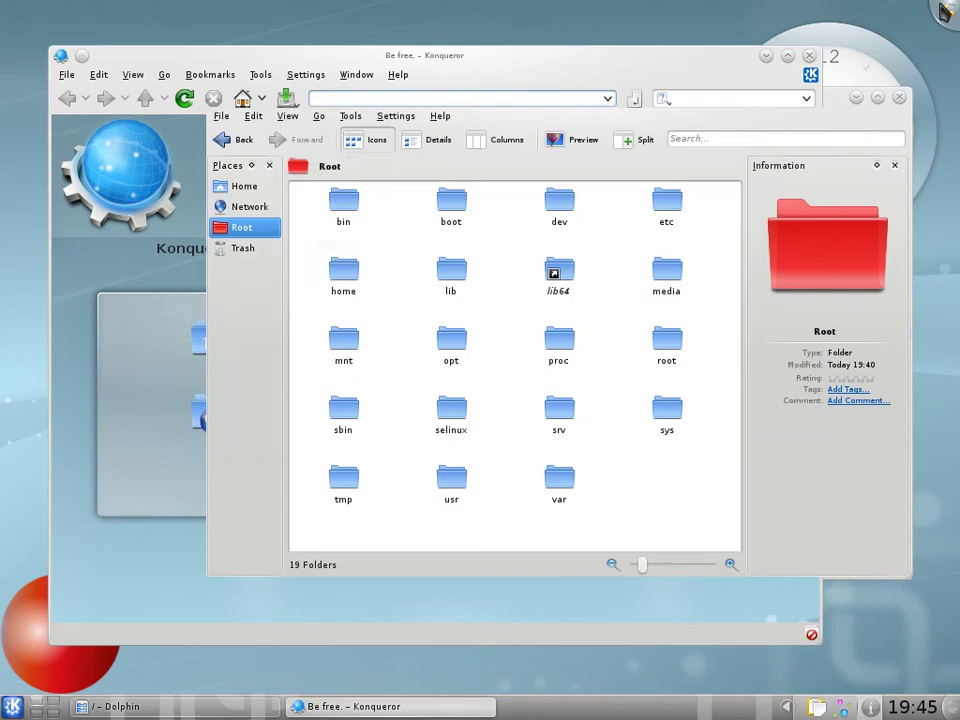
Examine the About KDE information from Konqueror for the KDE platform version and mascot, closing the dialog after each viewing
mouse_move(948, 12)
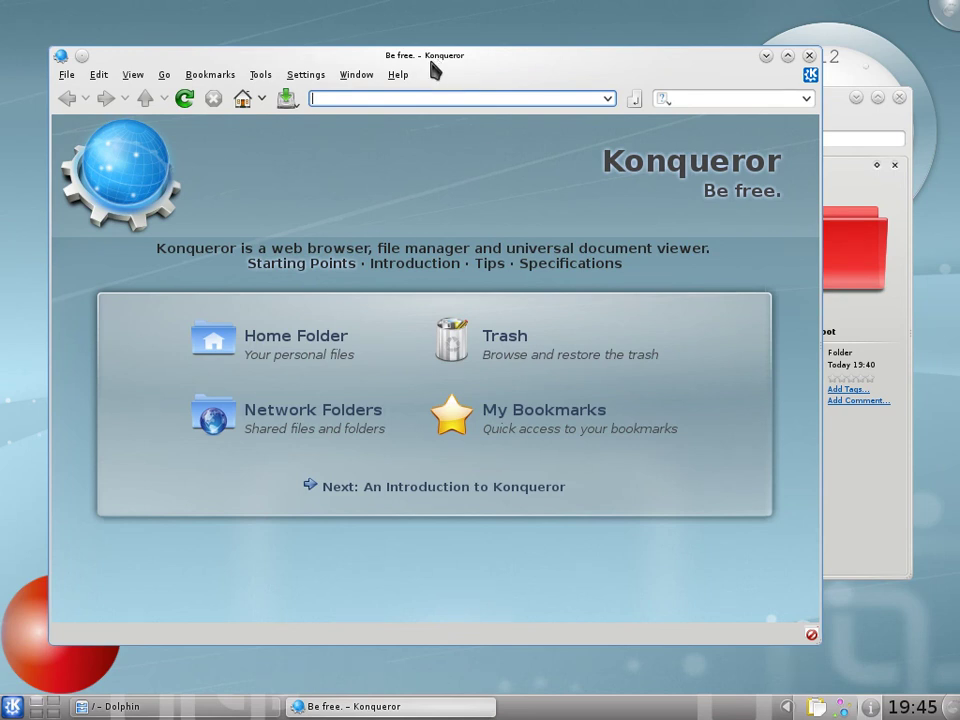
left_click(399, 77)
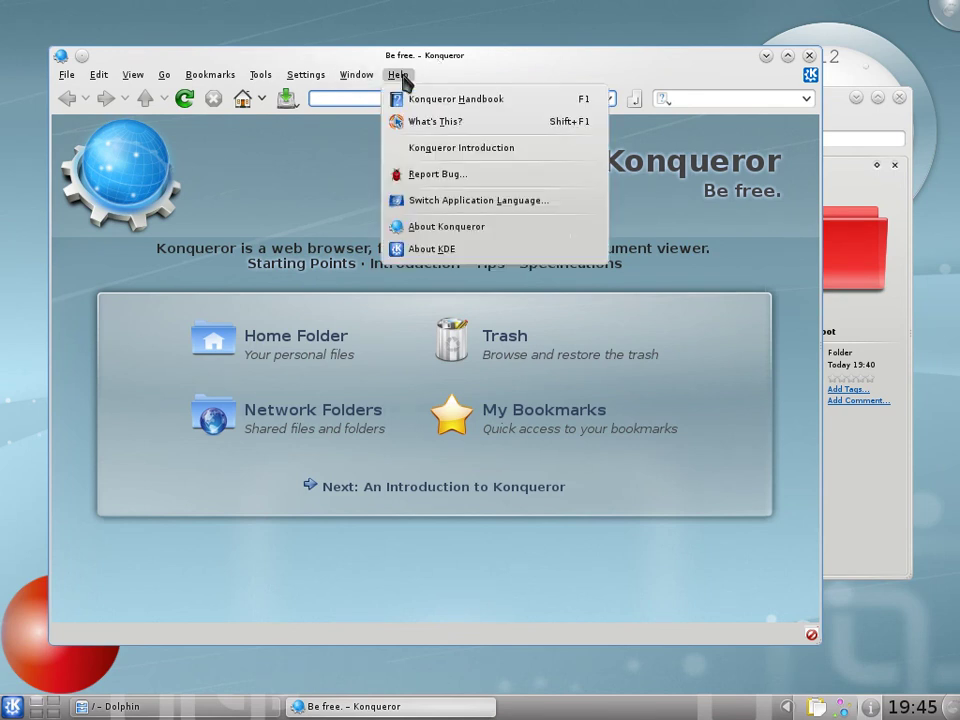
left_click(454, 249)
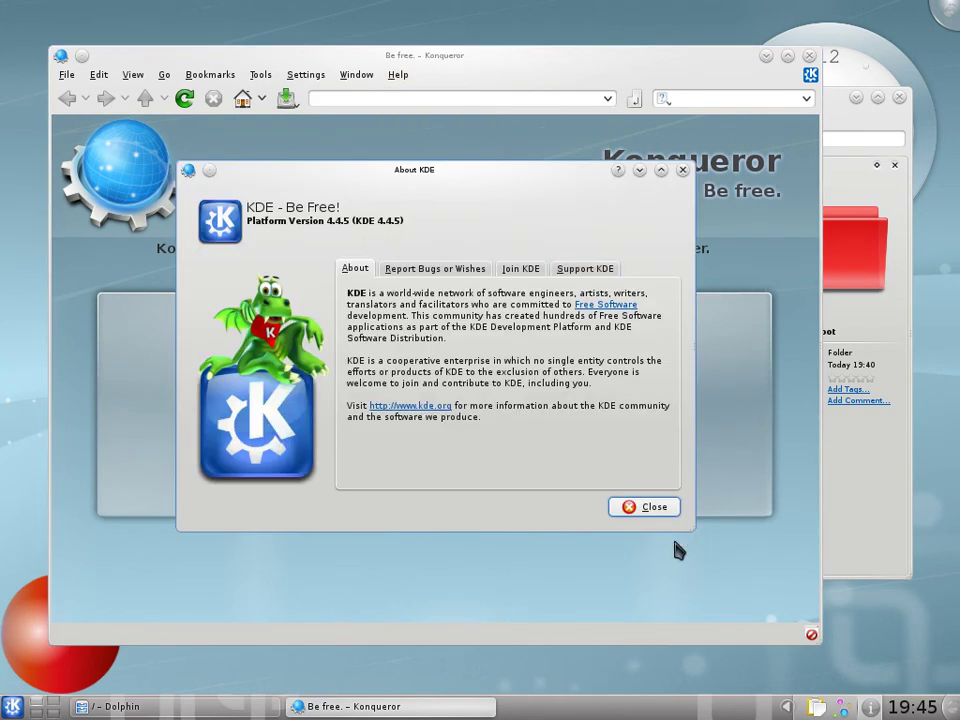
left_click(655, 510)
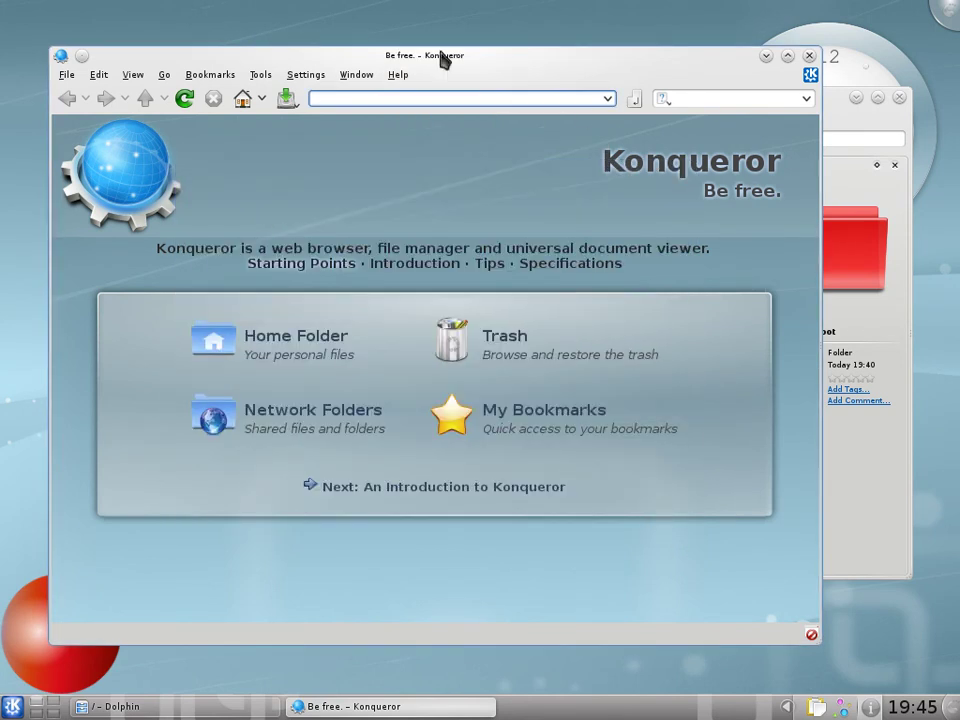
left_click(396, 76)
left_click(446, 249)
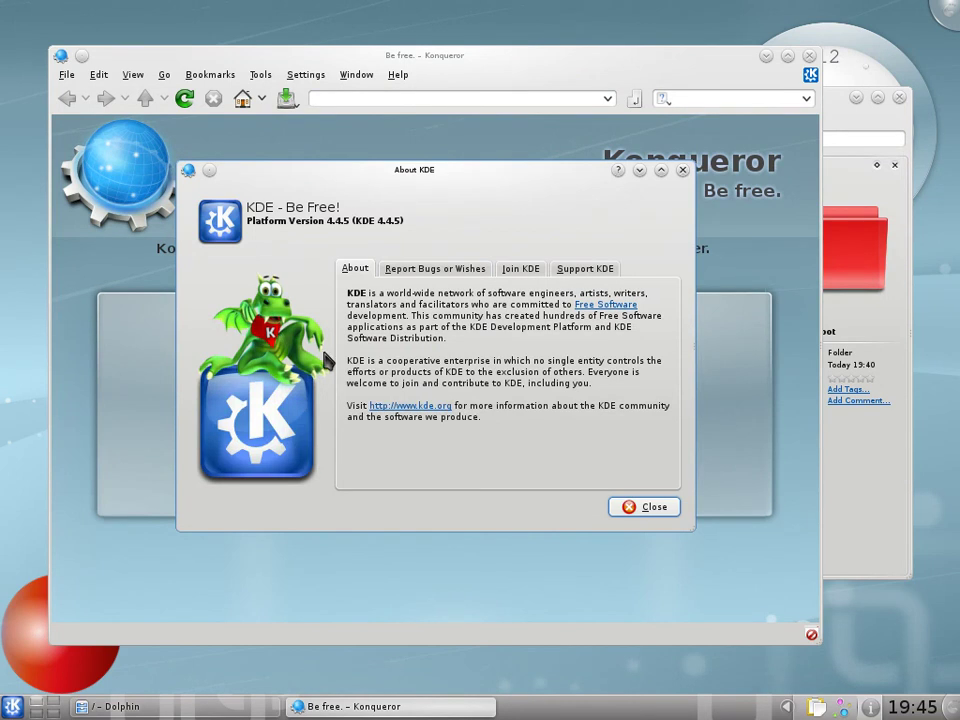
left_click(645, 507)
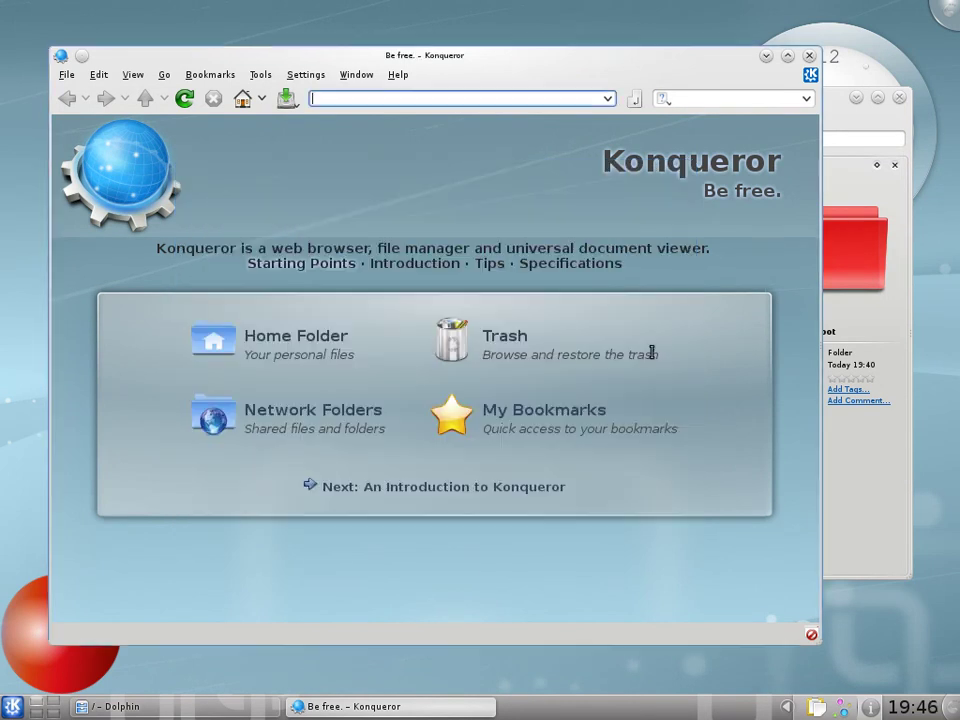
Close the Konqueror and Dolphin windows to clear the desktop
left_click(809, 56)
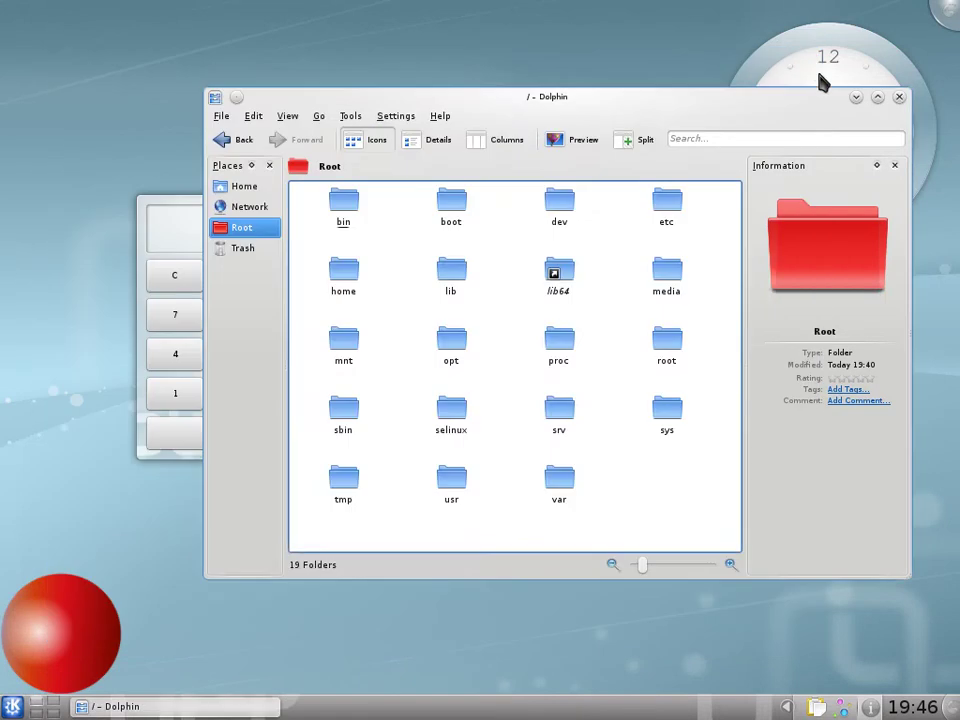
left_click(899, 97)
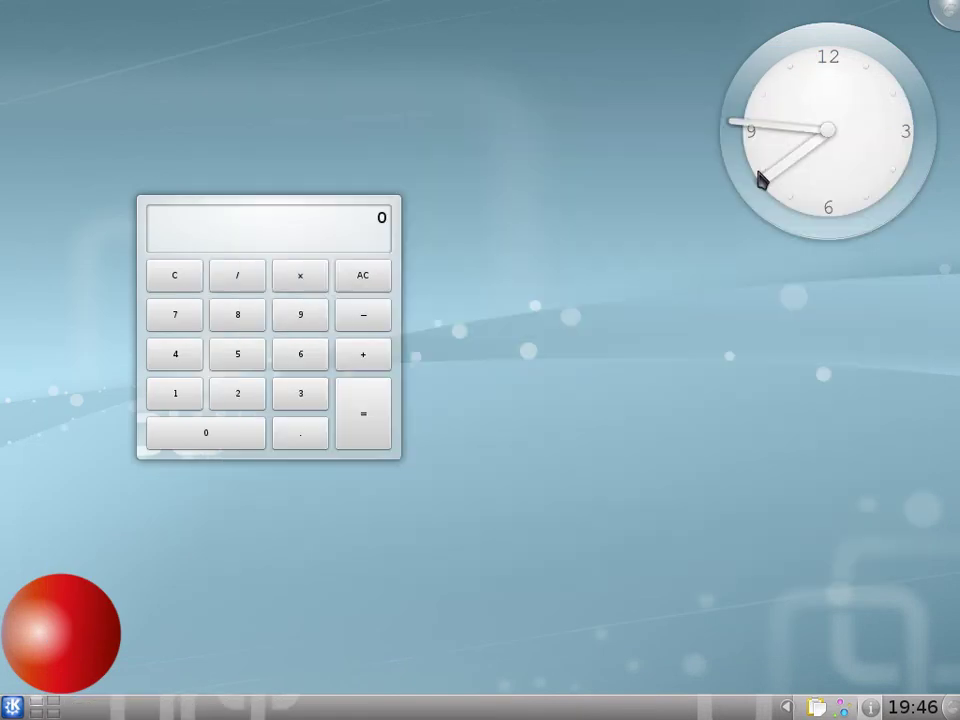
Log out of the KDE 4 session and confirm the logout
left_click(12, 708)
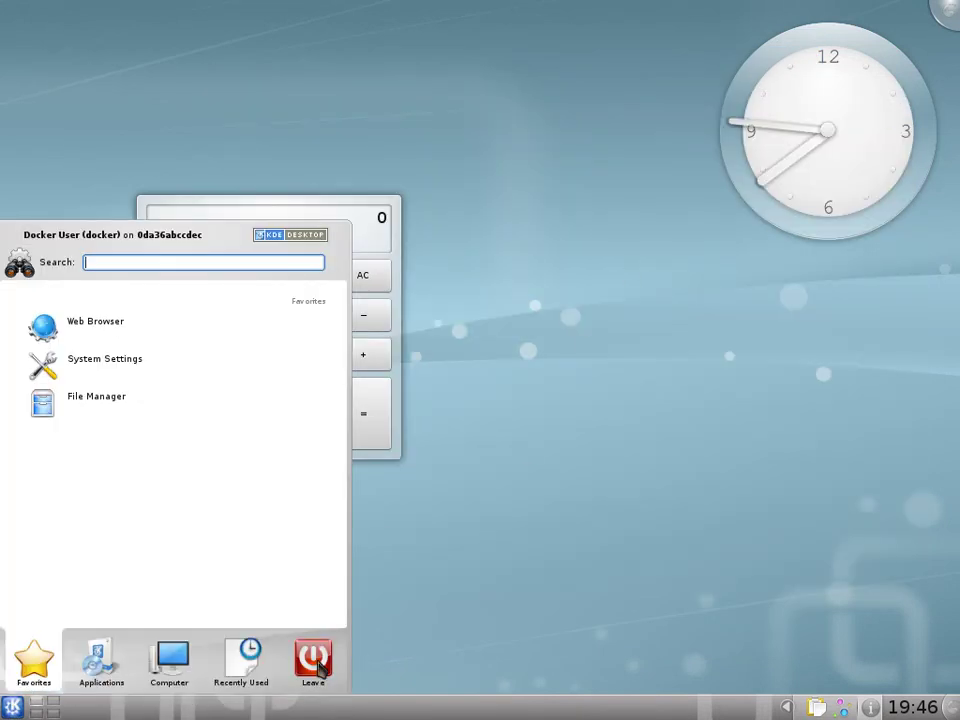
mouse_move(317, 662)
left_click(130, 340)
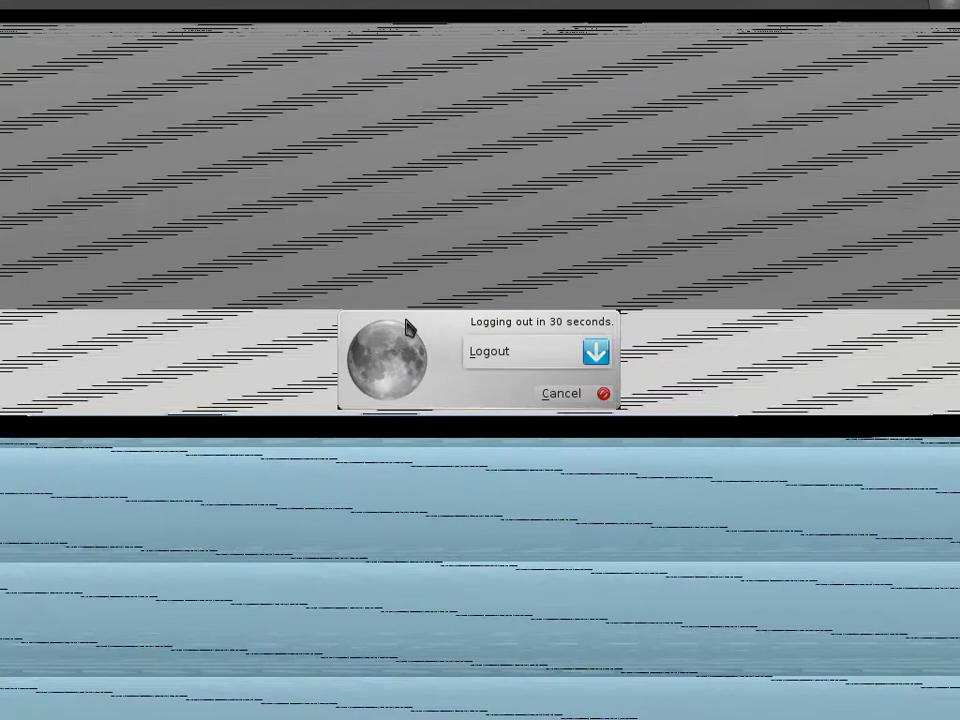
left_click(505, 360)
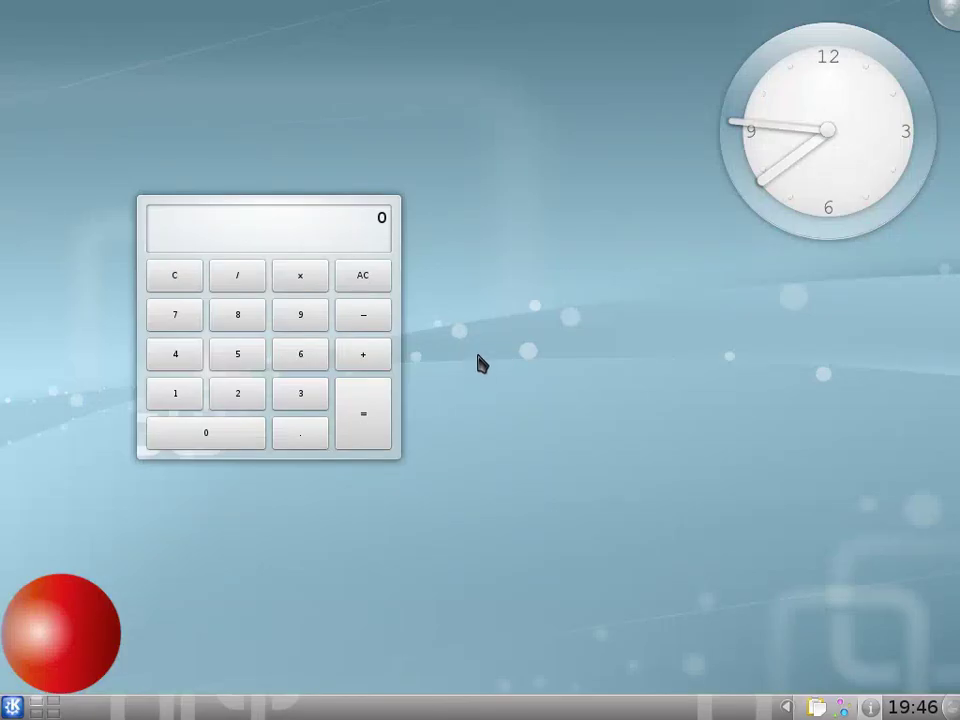